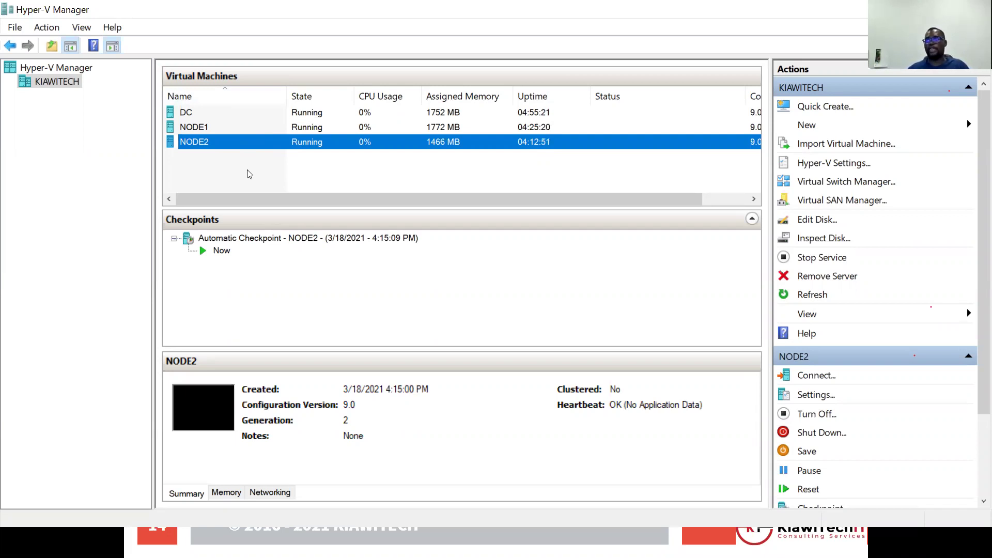
# Select the DC, NODE1 and NODE2 virtual machines in Hyper-V Manager's list.
pyautogui.click(200, 116)
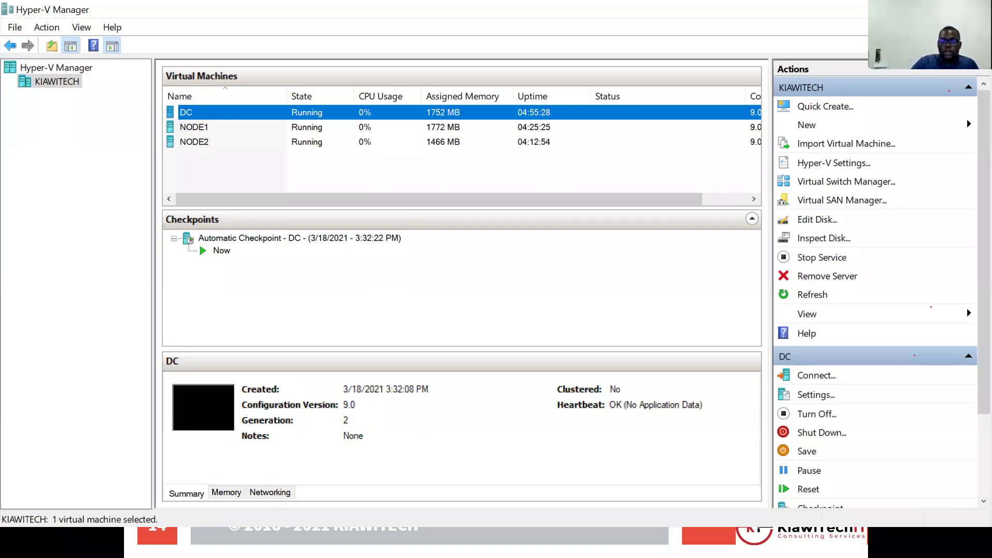
pyautogui.hotkey('alt', 'Tab')
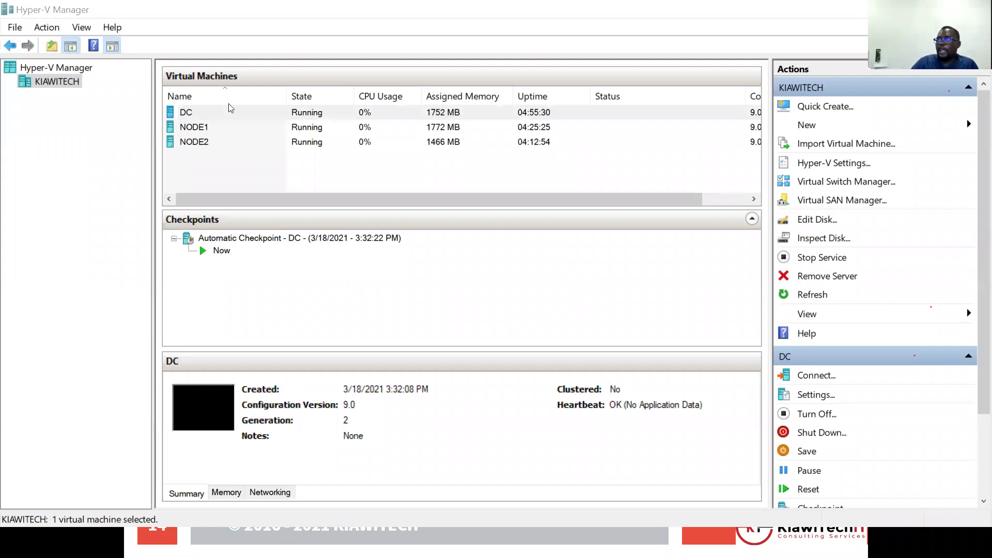
pyautogui.click(222, 113)
pyautogui.press('F2')
pyautogui.press('Escape')
pyautogui.press('Down')
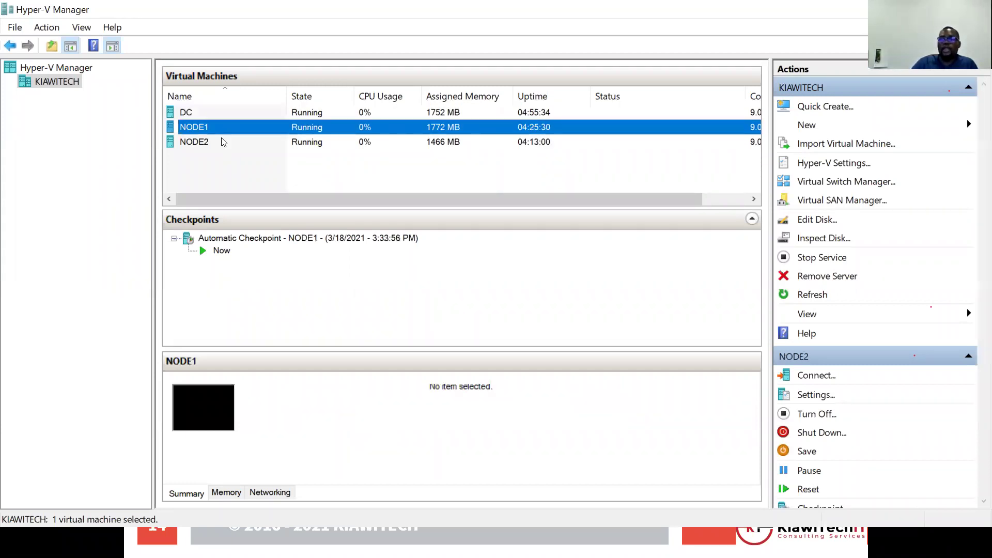
pyautogui.click(223, 142)
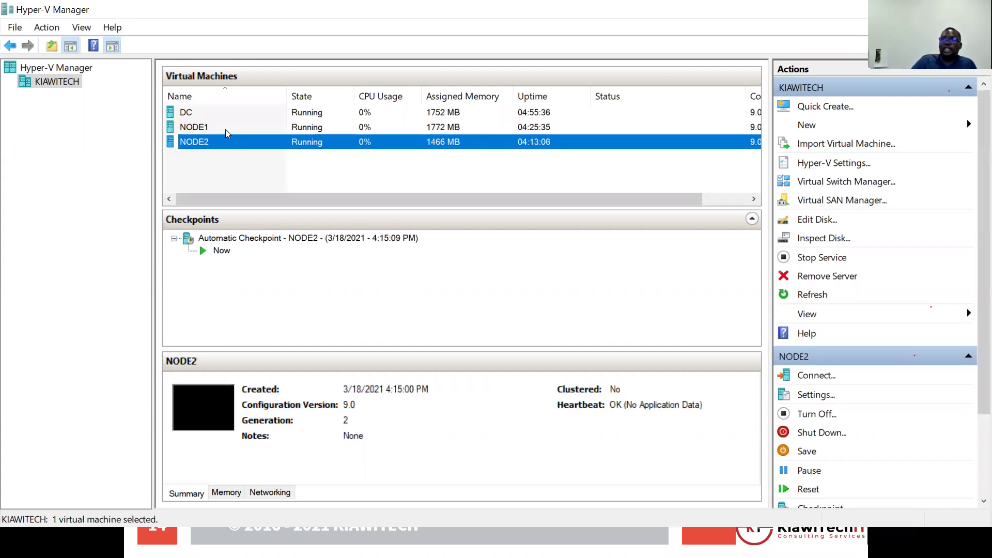
pyautogui.click(223, 127)
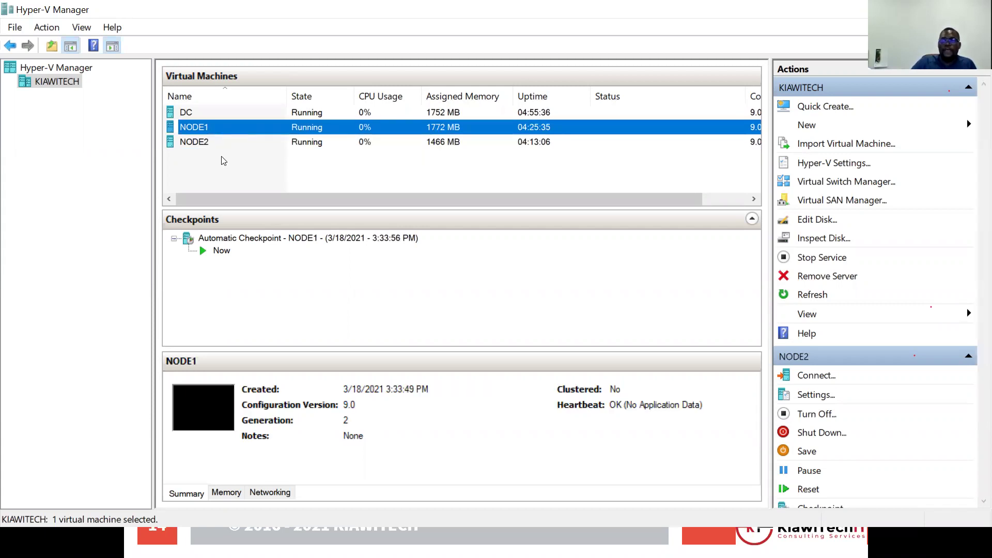
pyautogui.keyDown('ctrl'); pyautogui.click(235, 133); pyautogui.keyUp('ctrl')
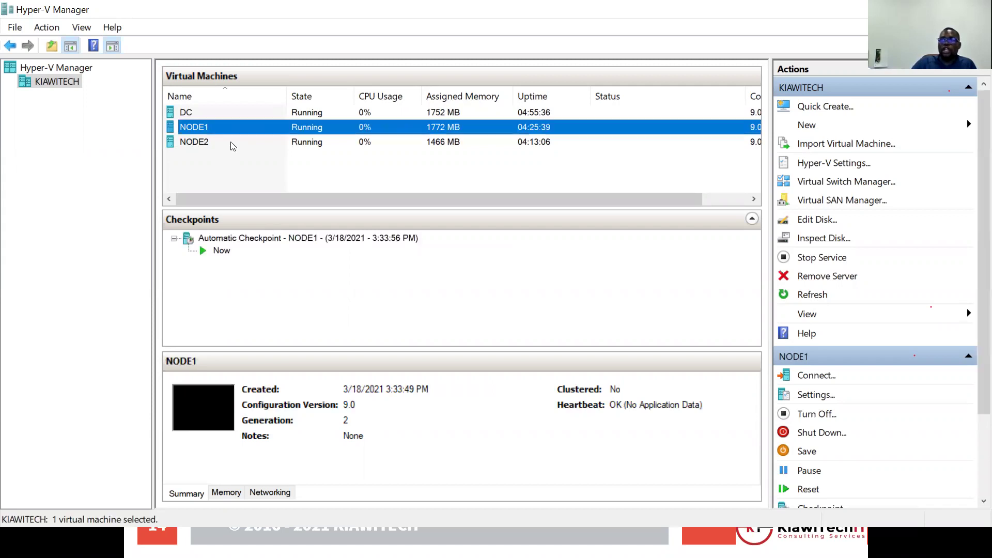
pyautogui.click(233, 140)
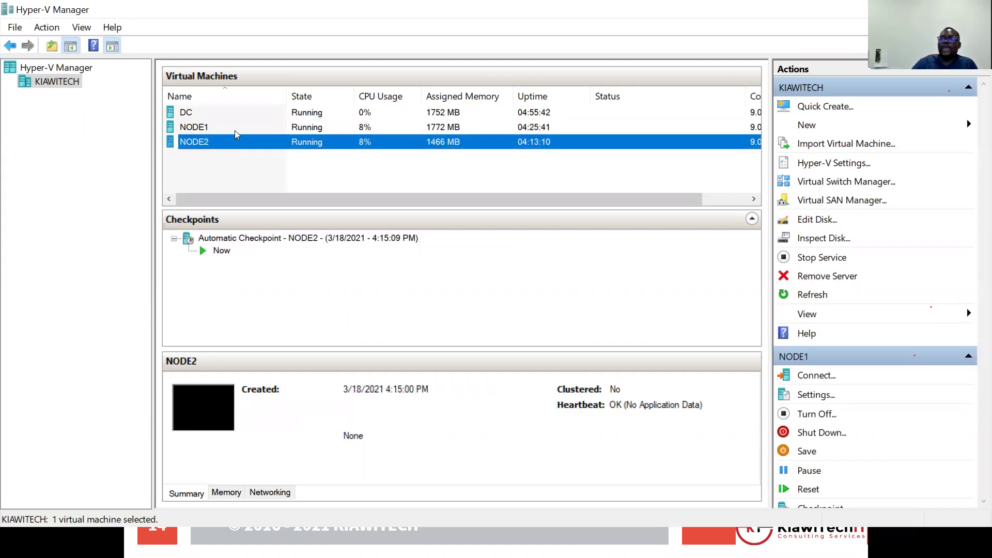
pyautogui.click(236, 130)
pyautogui.press('Down')
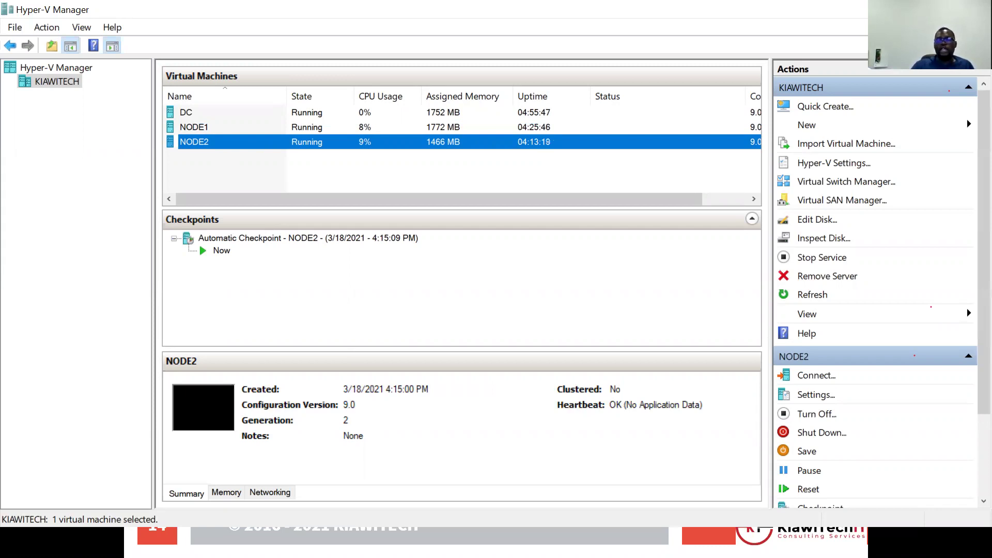
# Push the old pie sketch out of view in Ziteboard and return to the red pencil.
pyautogui.hotkey('alt', 'Tab')
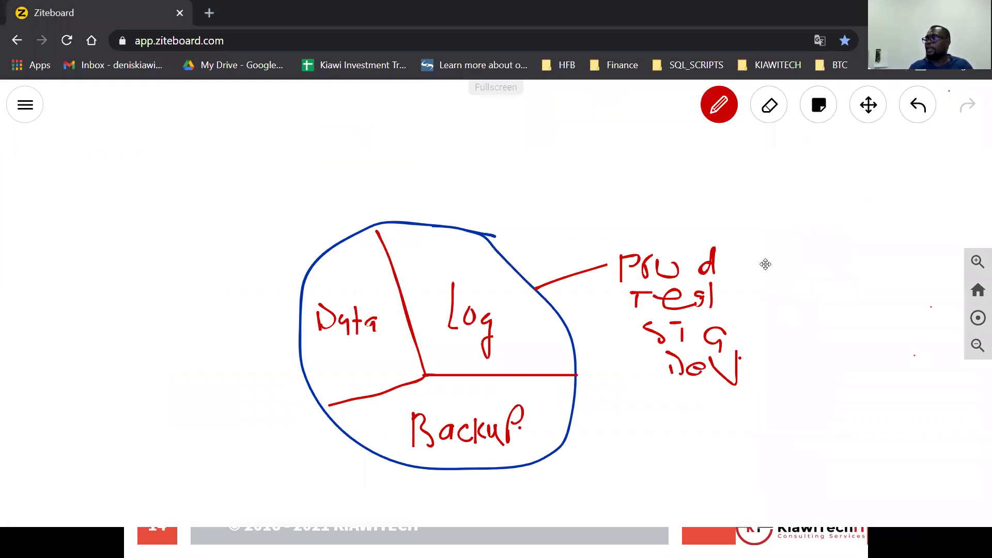
pyautogui.moveTo(689, 259); pyautogui.dragTo(719, 104)
pyautogui.click(719, 104)
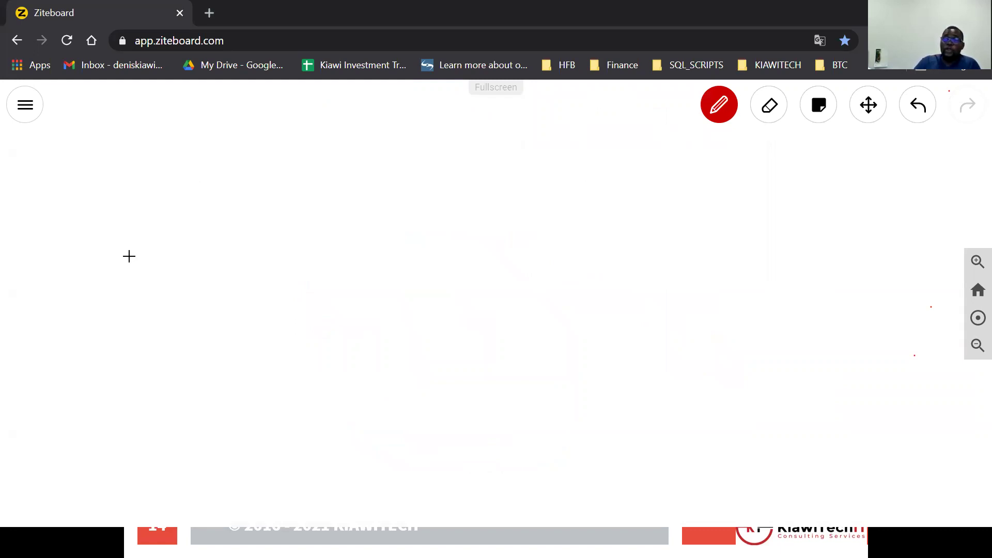
# Draw a storage box on the left divided by three stripes.
pyautogui.moveTo(129, 218); pyautogui.dragTo(127, 326)
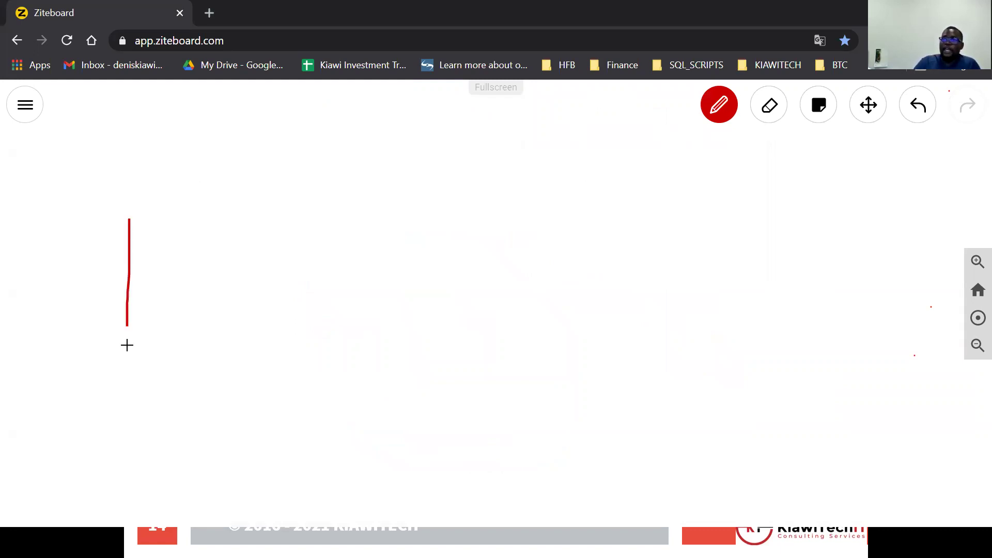
pyautogui.moveTo(237, 357)
pyautogui.mouseDown()
pyautogui.moveTo(290, 235)
pyautogui.moveTo(262, 223)
pyautogui.mouseUp()
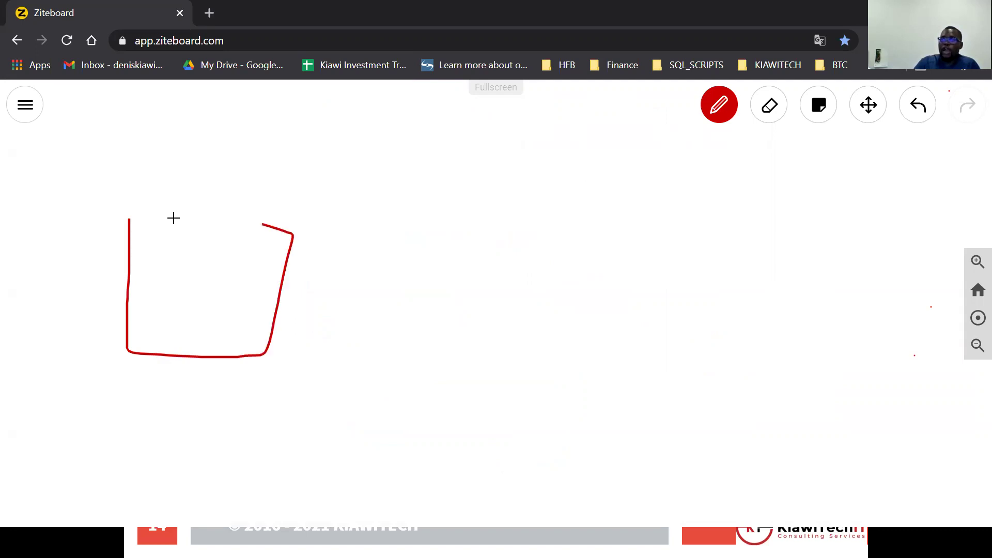
pyautogui.moveTo(125, 216); pyautogui.dragTo(155, 218)
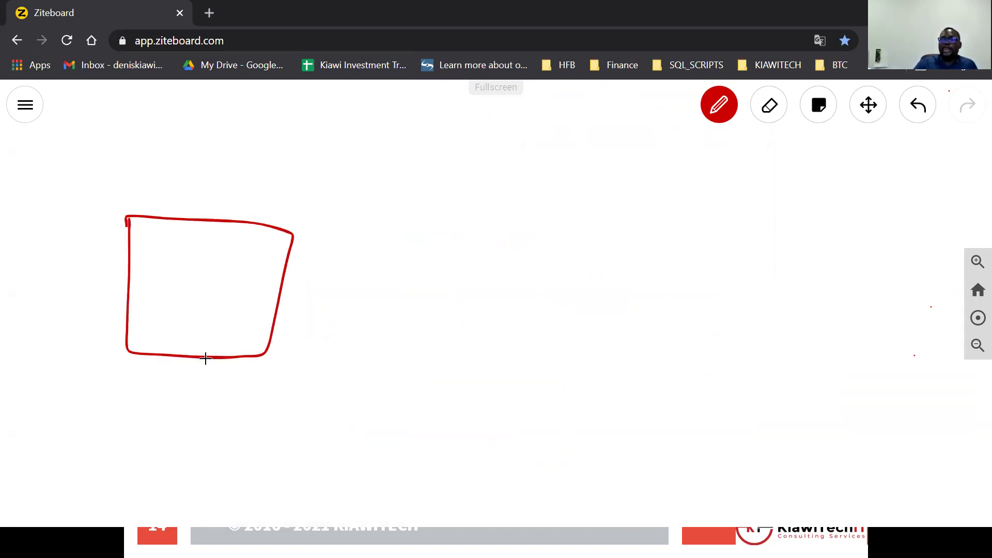
pyautogui.moveTo(134, 250); pyautogui.dragTo(284, 262)
pyautogui.moveTo(127, 290); pyautogui.dragTo(270, 300)
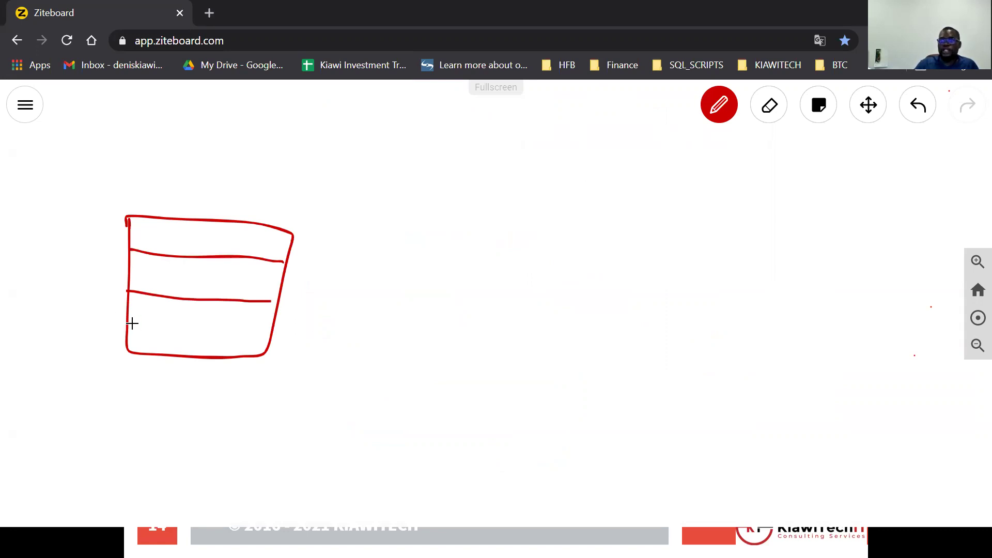
pyautogui.moveTo(128, 324); pyautogui.dragTo(273, 329)
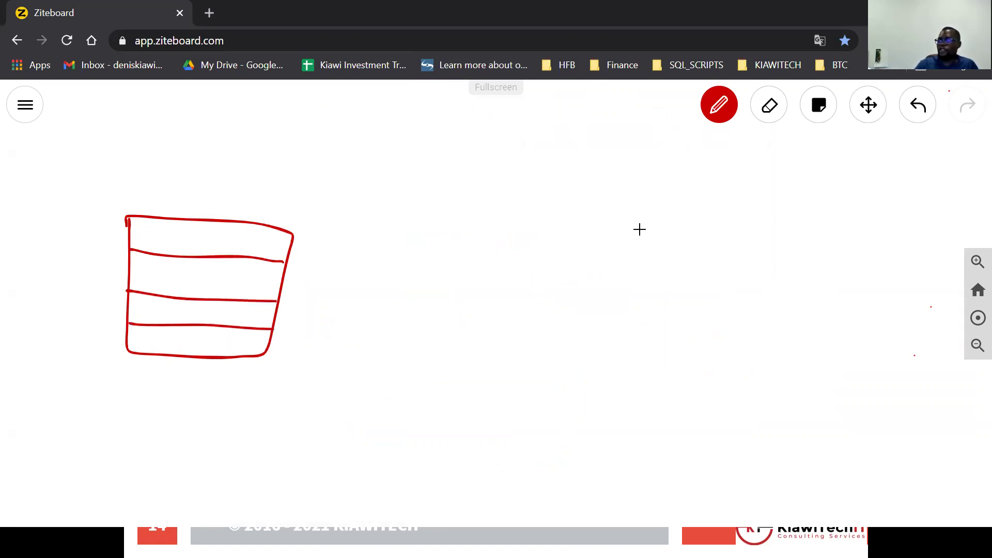
# Draw two boxes numbered 1 and 2 on the right inside a large cluster outline.
pyautogui.moveTo(667, 268); pyautogui.dragTo(790, 269)
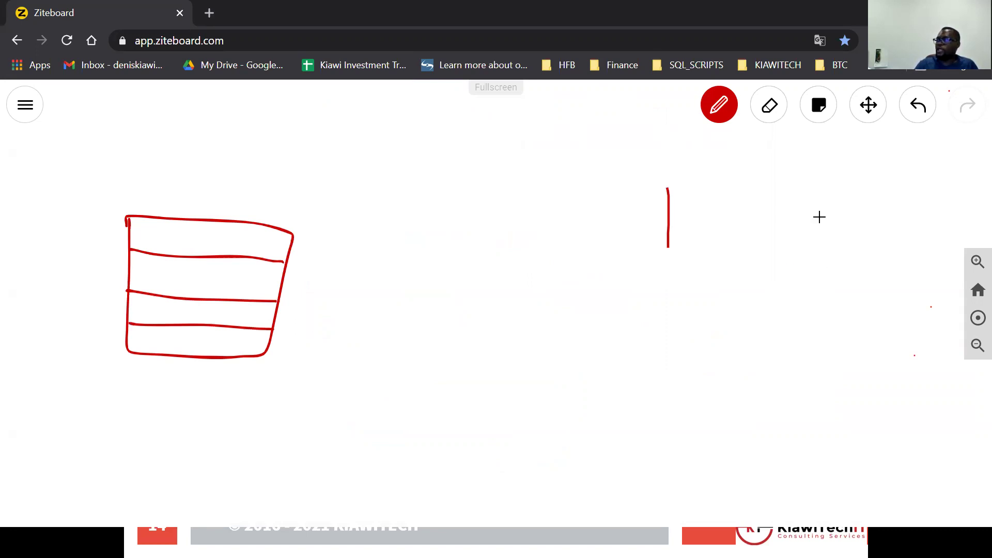
pyautogui.moveTo(680, 182); pyautogui.dragTo(791, 267)
pyautogui.moveTo(677, 354)
pyautogui.mouseDown()
pyautogui.moveTo(674, 436)
pyautogui.moveTo(855, 421)
pyautogui.mouseUp()
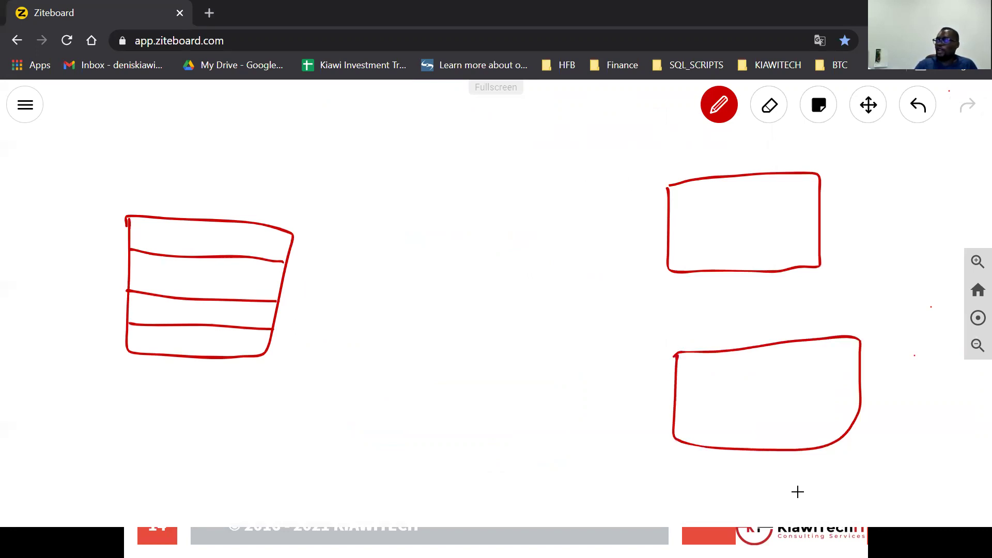
pyautogui.moveTo(926, 159)
pyautogui.mouseDown()
pyautogui.moveTo(713, 139)
pyautogui.moveTo(625, 155)
pyautogui.mouseUp()
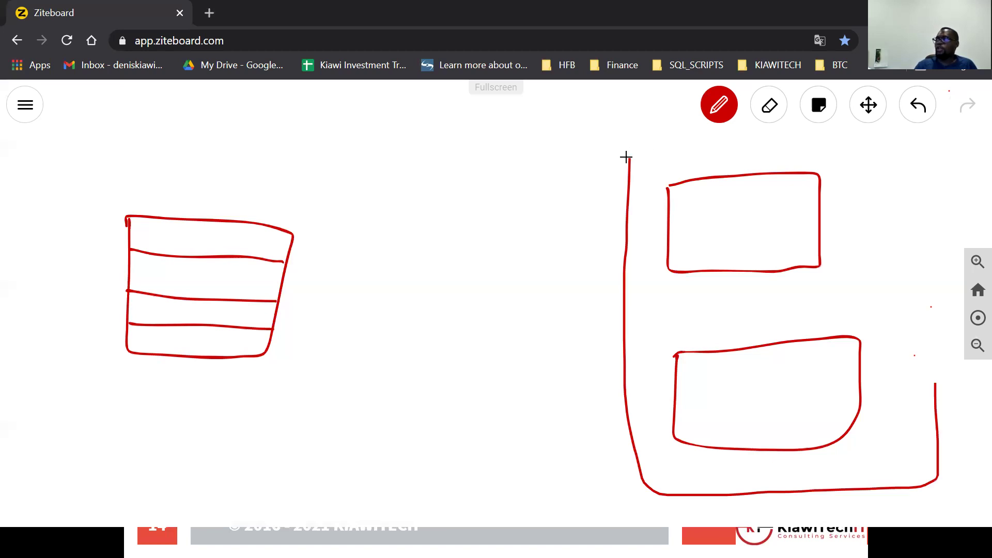
pyautogui.moveTo(741, 221); pyautogui.dragTo(732, 237)
pyautogui.moveTo(758, 390); pyautogui.dragTo(765, 377)
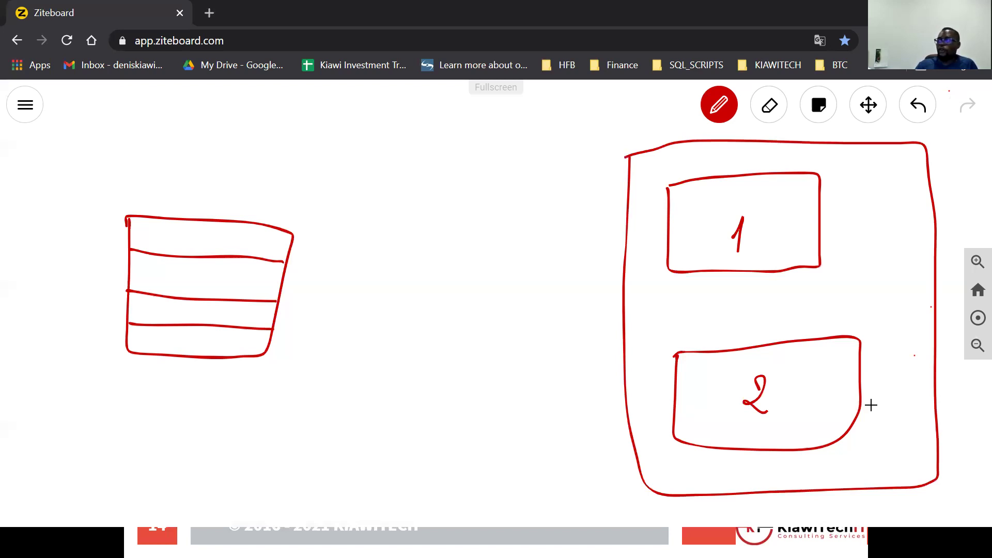
# Sketch small striped disks beside boxes 1 and 2.
pyautogui.moveTo(872, 405)
pyautogui.mouseDown()
pyautogui.moveTo(867, 433)
pyautogui.moveTo(885, 404)
pyautogui.moveTo(886, 414)
pyautogui.mouseUp()
pyautogui.moveTo(872, 420); pyautogui.dragTo(886, 421)
pyautogui.moveTo(875, 426); pyautogui.dragTo(885, 427)
pyautogui.moveTo(823, 269)
pyautogui.mouseDown()
pyautogui.moveTo(846, 279)
pyautogui.moveTo(824, 250)
pyautogui.moveTo(841, 261)
pyautogui.mouseUp()
pyautogui.moveTo(831, 269); pyautogui.dragTo(838, 268)
pyautogui.moveTo(833, 275); pyautogui.dragTo(836, 275)
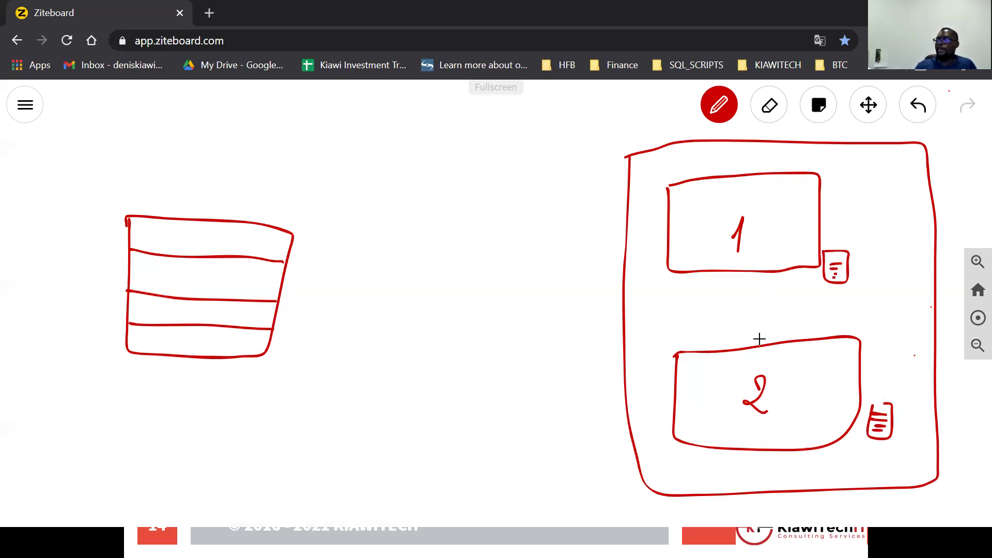
# Link boxes 1 and 2 with a double-headed arrow and erase the two small disks.
pyautogui.moveTo(759, 341); pyautogui.dragTo(764, 273)
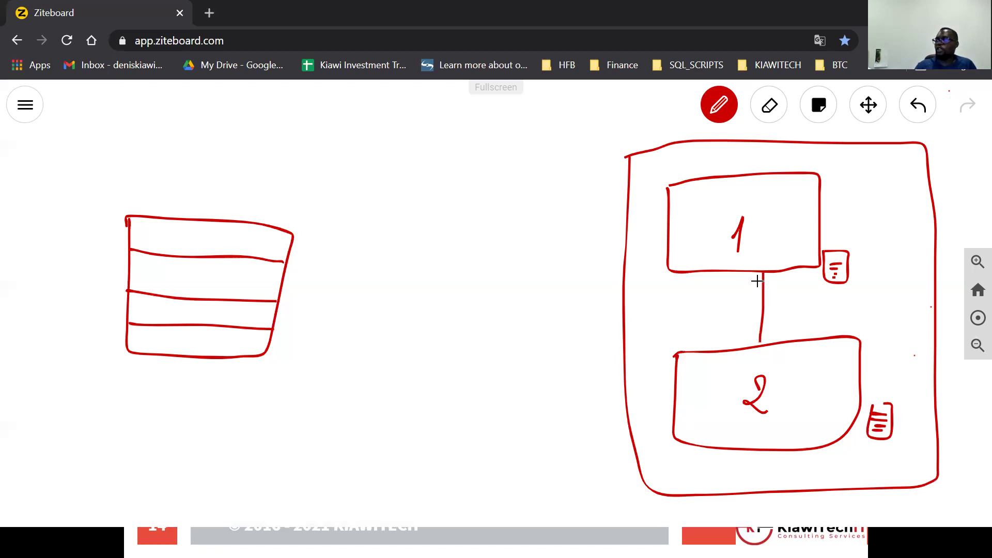
pyautogui.moveTo(750, 325); pyautogui.dragTo(766, 331)
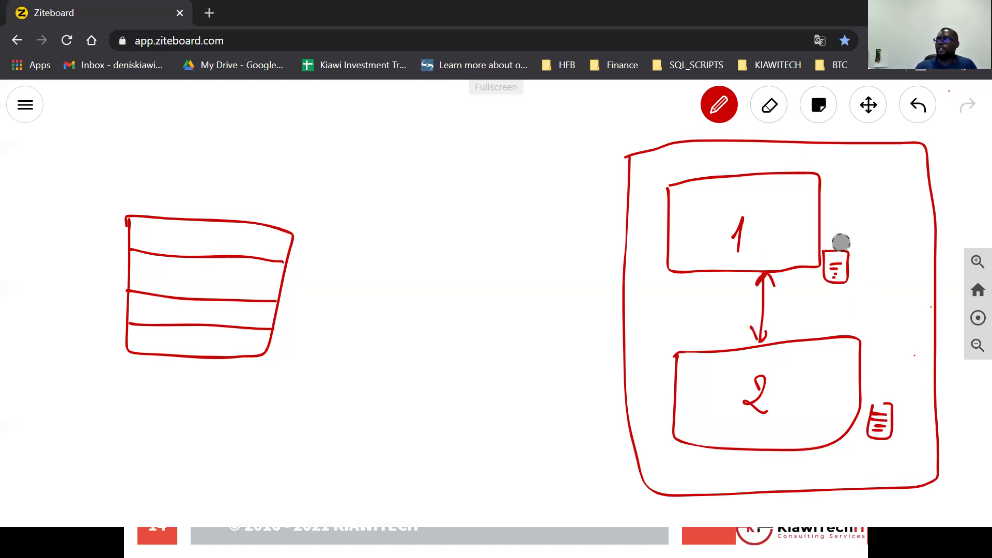
pyautogui.moveTo(892, 400); pyautogui.dragTo(747, 88)
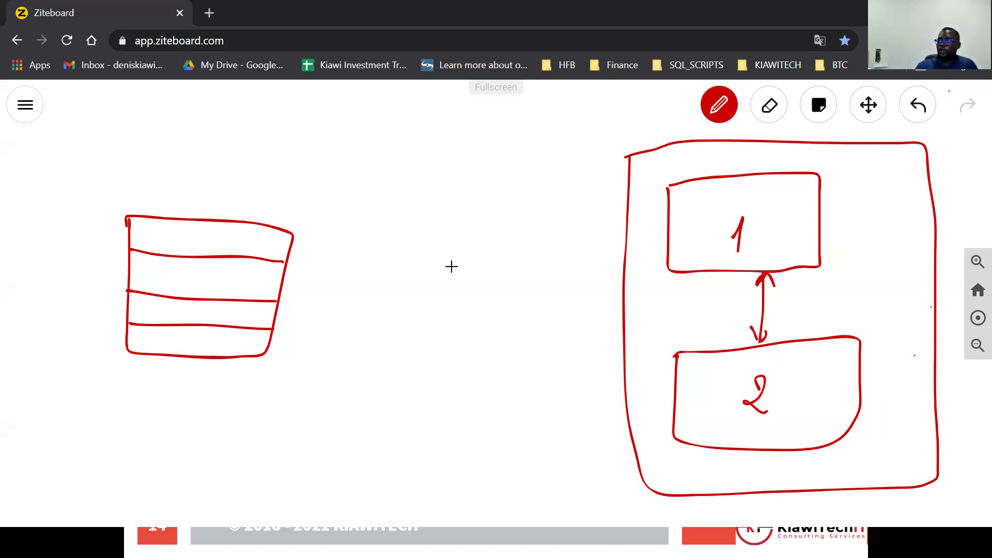
# Draw a middle box with arrows connecting it to boxes 1 and 2.
pyautogui.moveTo(458, 263)
pyautogui.mouseDown()
pyautogui.moveTo(505, 399)
pyautogui.moveTo(553, 380)
pyautogui.moveTo(494, 268)
pyautogui.mouseUp()
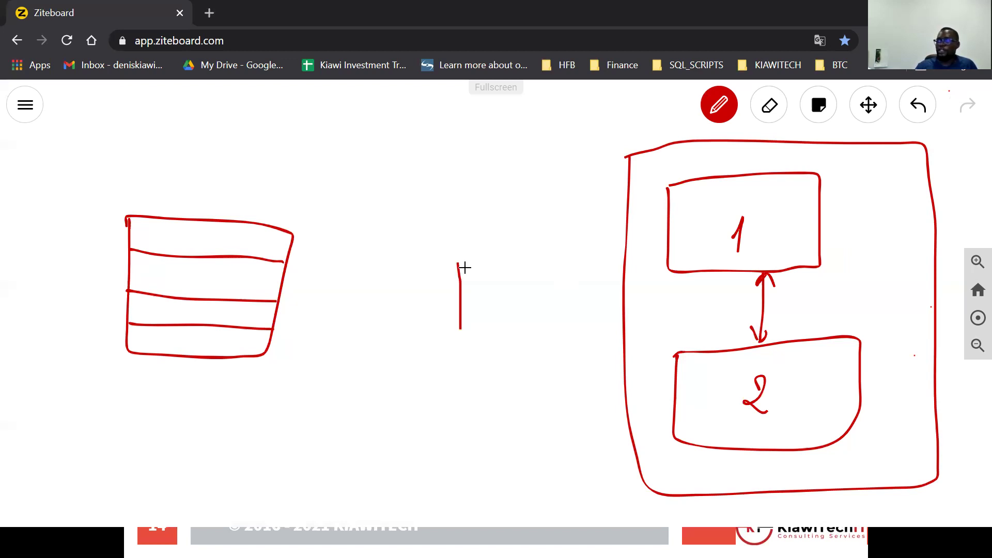
pyautogui.moveTo(675, 231); pyautogui.dragTo(580, 310)
pyautogui.moveTo(654, 233); pyautogui.dragTo(673, 232)
pyautogui.moveTo(579, 304); pyautogui.dragTo(572, 312)
pyautogui.moveTo(668, 367)
pyautogui.mouseDown()
pyautogui.moveTo(675, 373)
pyautogui.moveTo(572, 356)
pyautogui.mouseUp()
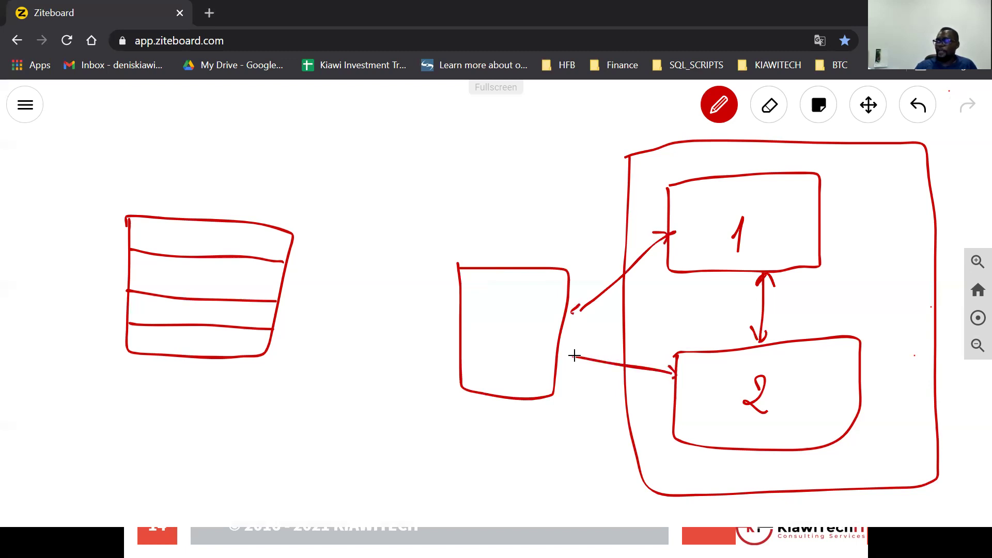
pyautogui.moveTo(562, 355); pyautogui.dragTo(580, 360)
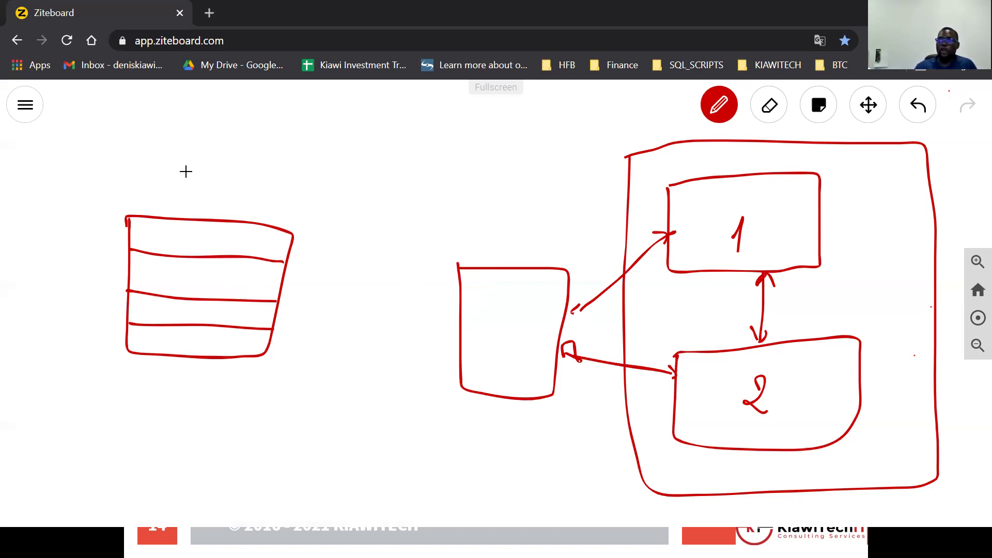
# Write ISCSI above the striped box and draw a link from it to a small box.
pyautogui.moveTo(166, 171); pyautogui.dragTo(165, 196)
pyautogui.moveTo(198, 177)
pyautogui.mouseDown()
pyautogui.moveTo(174, 200)
pyautogui.moveTo(229, 199)
pyautogui.mouseUp()
pyautogui.moveTo(253, 187)
pyautogui.mouseDown()
pyautogui.moveTo(253, 197)
pyautogui.moveTo(256, 188)
pyautogui.mouseUp()
pyautogui.moveTo(248, 199); pyautogui.dragTo(256, 198)
pyautogui.moveTo(289, 253)
pyautogui.mouseDown()
pyautogui.moveTo(337, 283)
pyautogui.moveTo(363, 283)
pyautogui.moveTo(339, 284)
pyautogui.mouseUp()
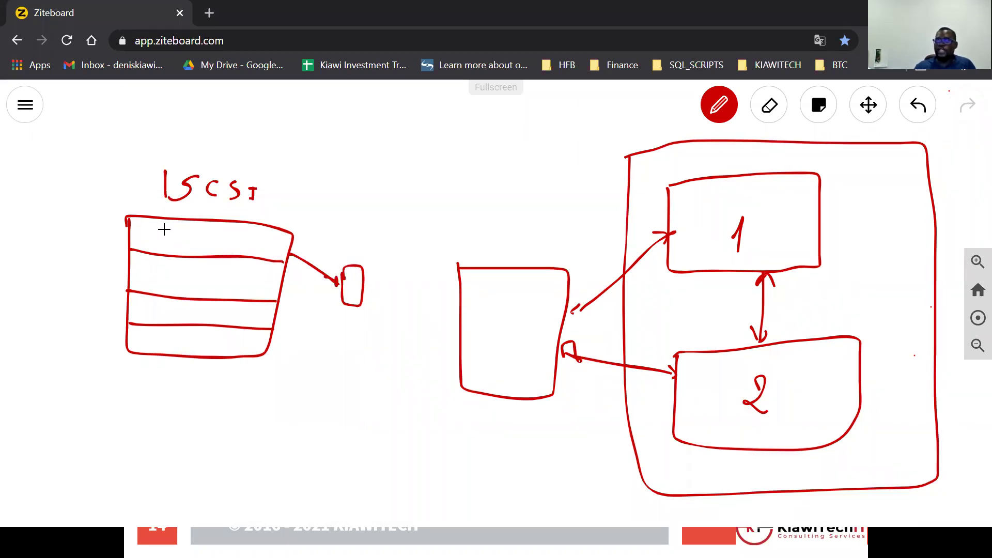
# Label the striped box's rows Data and Log, marking the last two rows.
pyautogui.moveTo(165, 228)
pyautogui.mouseDown()
pyautogui.moveTo(167, 249)
pyautogui.moveTo(202, 248)
pyautogui.mouseUp()
pyautogui.moveTo(209, 227); pyautogui.dragTo(209, 248)
pyautogui.moveTo(204, 235); pyautogui.dragTo(215, 235)
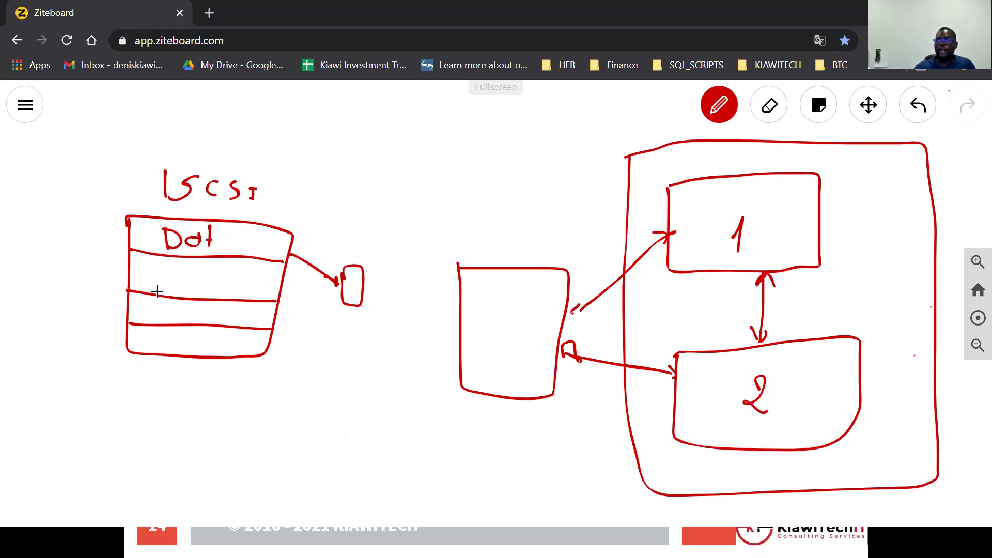
pyautogui.moveTo(174, 267); pyautogui.dragTo(181, 288)
pyautogui.moveTo(184, 278)
pyautogui.mouseDown()
pyautogui.moveTo(195, 283)
pyautogui.moveTo(185, 308)
pyautogui.mouseUp()
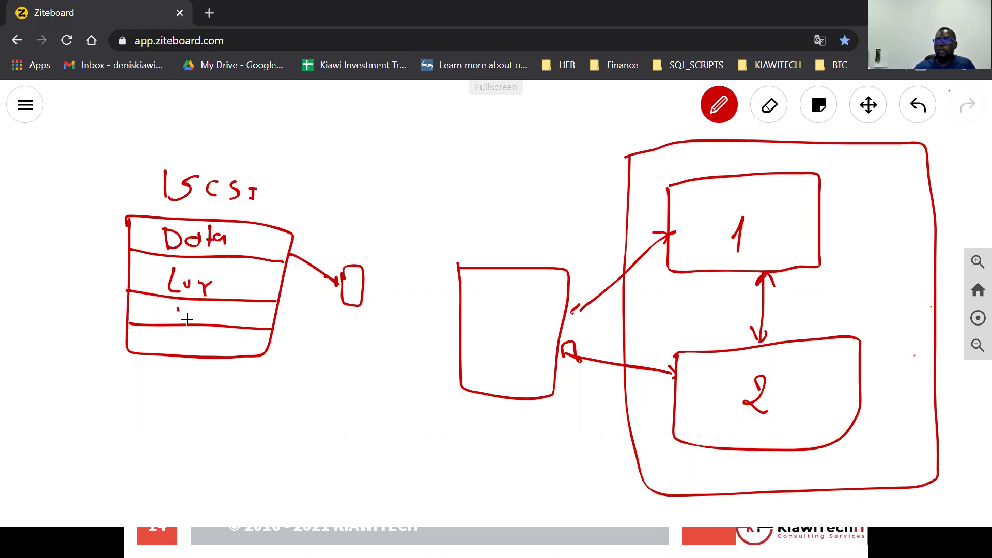
pyautogui.moveTo(180, 342); pyautogui.dragTo(180, 352)
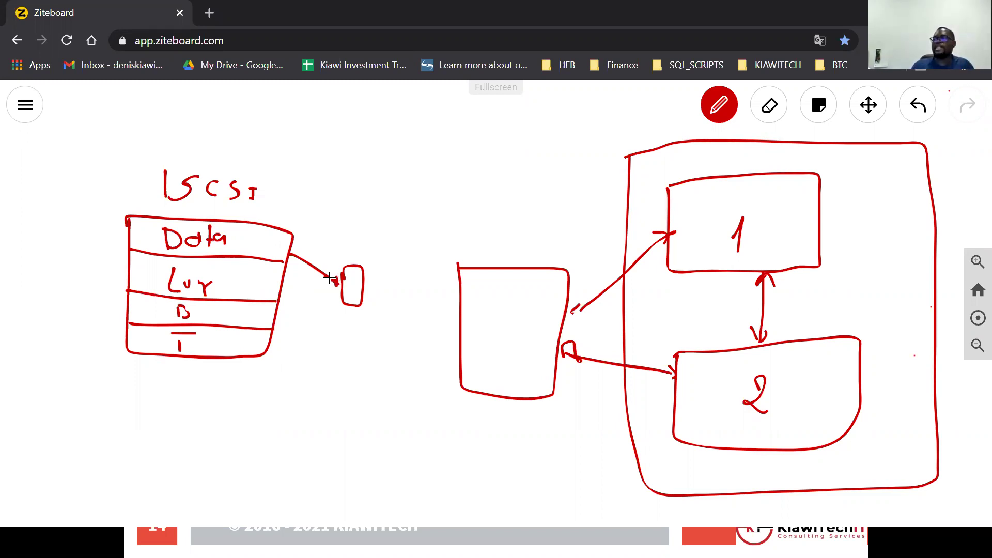
# Curve an arrow into the centre box, write and underline SAN, and outline ISCSI.
pyautogui.moveTo(336, 283)
pyautogui.mouseDown()
pyautogui.moveTo(329, 277)
pyautogui.moveTo(394, 413)
pyautogui.mouseUp()
pyautogui.moveTo(505, 396); pyautogui.dragTo(505, 397)
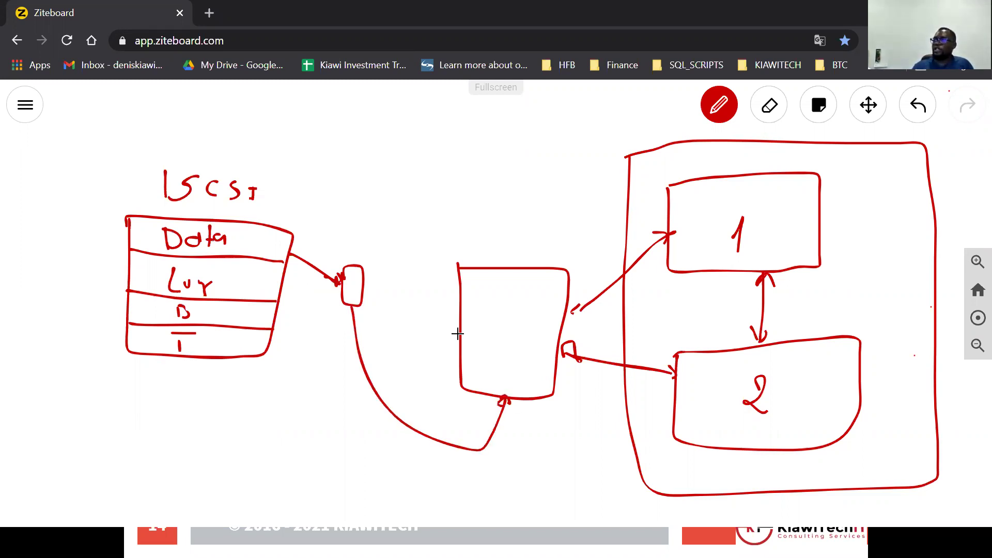
pyautogui.moveTo(486, 319)
pyautogui.mouseDown()
pyautogui.moveTo(461, 355)
pyautogui.moveTo(518, 348)
pyautogui.moveTo(529, 324)
pyautogui.mouseUp()
pyautogui.moveTo(514, 360); pyautogui.dragTo(469, 362)
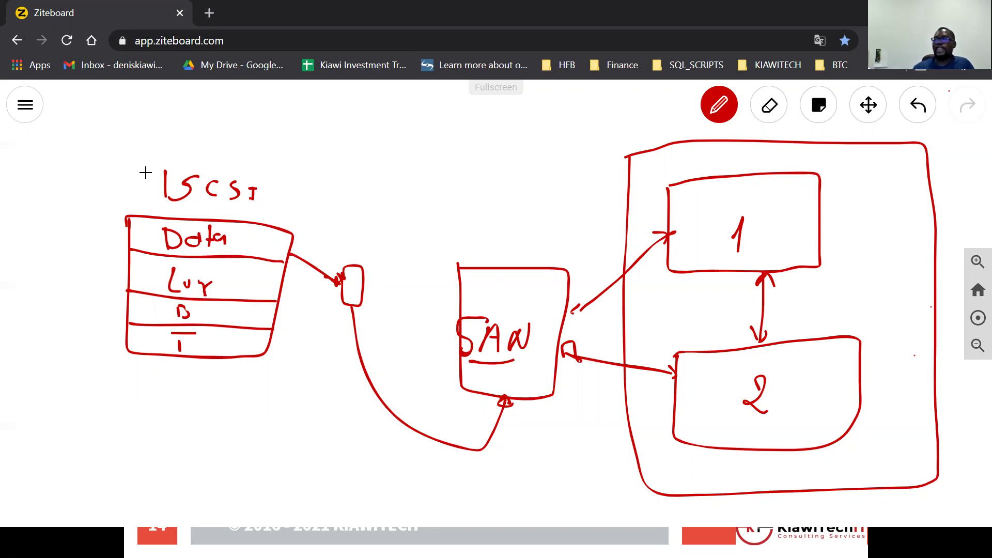
pyautogui.moveTo(293, 161)
pyautogui.mouseDown()
pyautogui.moveTo(149, 158)
pyautogui.moveTo(293, 160)
pyautogui.mouseUp()
pyautogui.moveTo(142, 153); pyautogui.dragTo(139, 164)
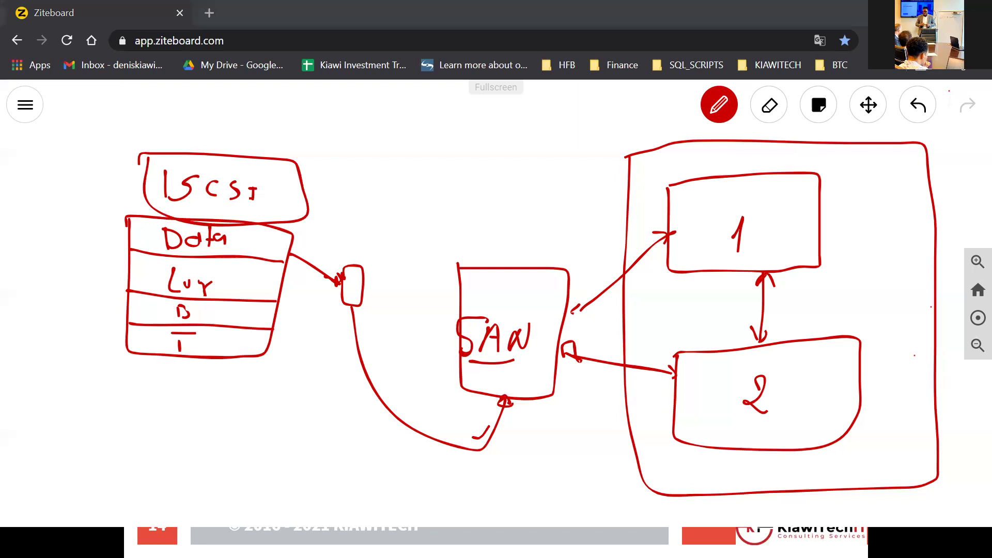
# Open a console connection to the DC virtual machine from Hyper-V Manager.
pyautogui.hotkey('alt', 'Tab')
pyautogui.rightClick(254, 113)
pyautogui.click(312, 126)
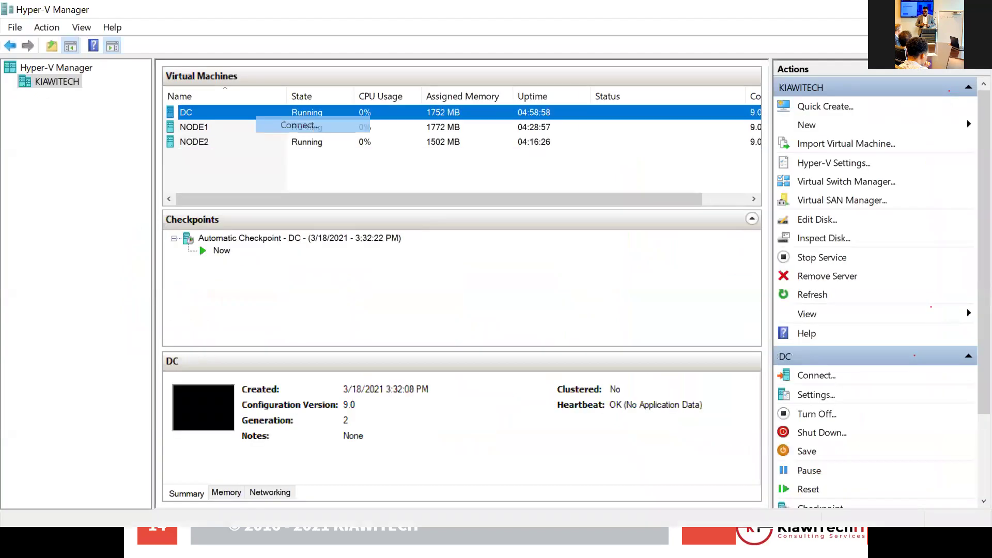
pyautogui.click(310, 127)
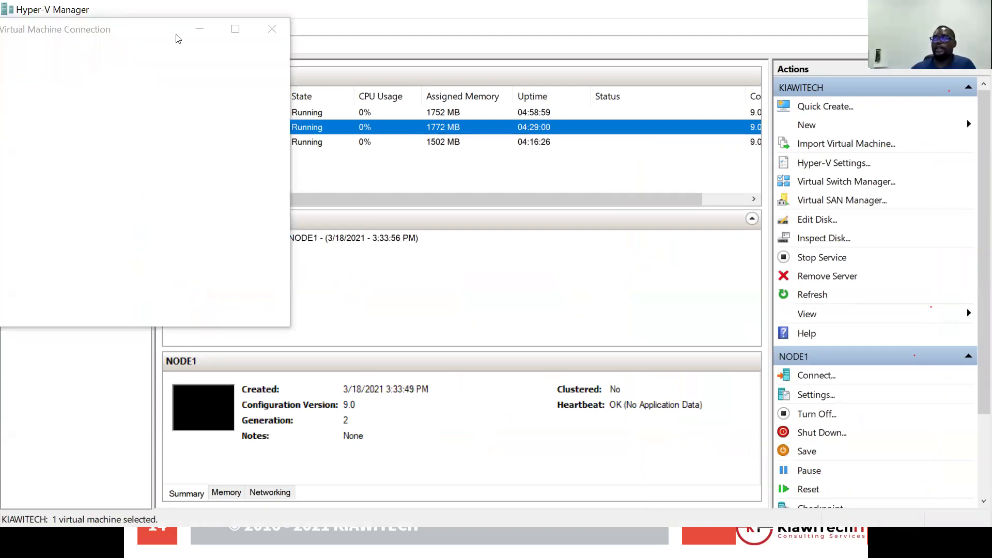
pyautogui.click(189, 264)
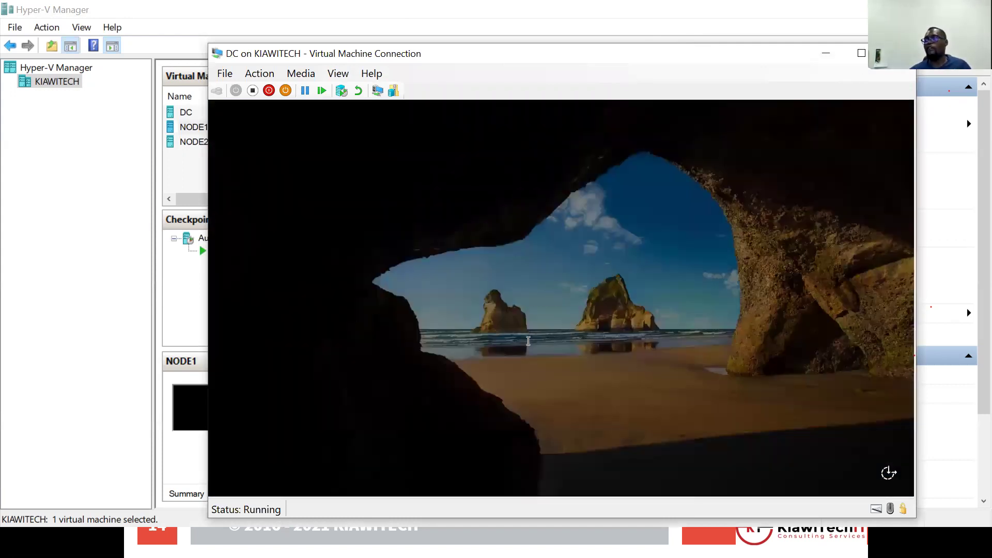
# Sign in to DC as administrator with the account password.
pyautogui.click(528, 341)
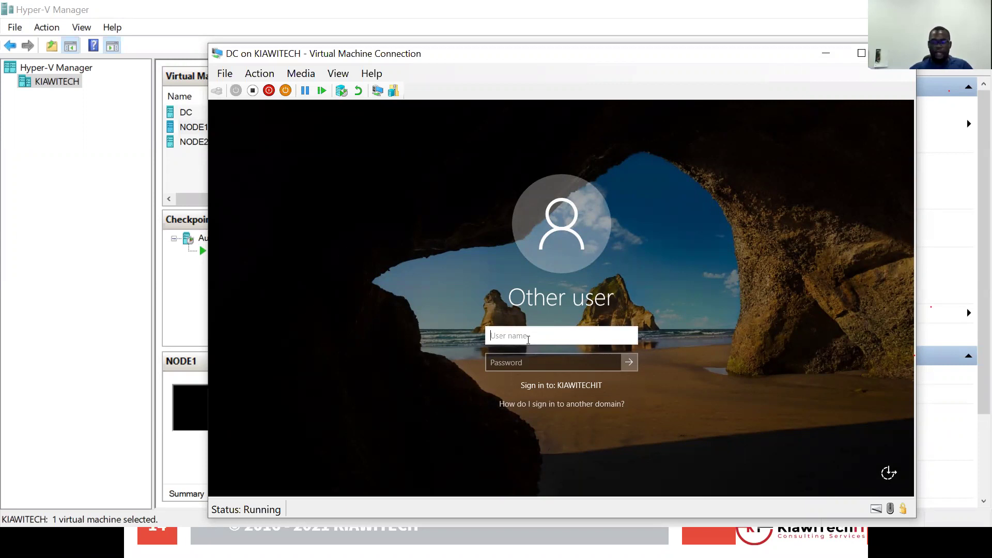
pyautogui.write('administrator')
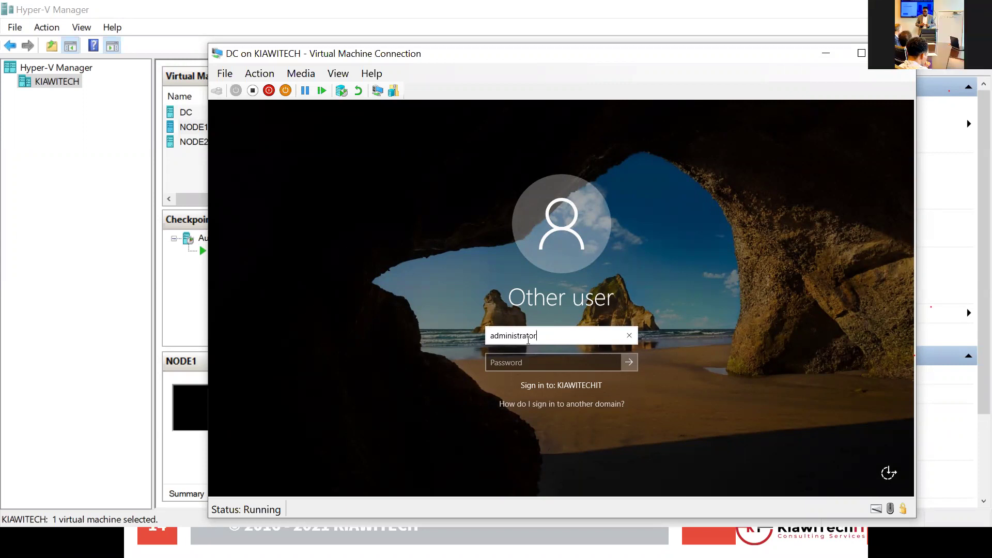
pyautogui.click(573, 360)
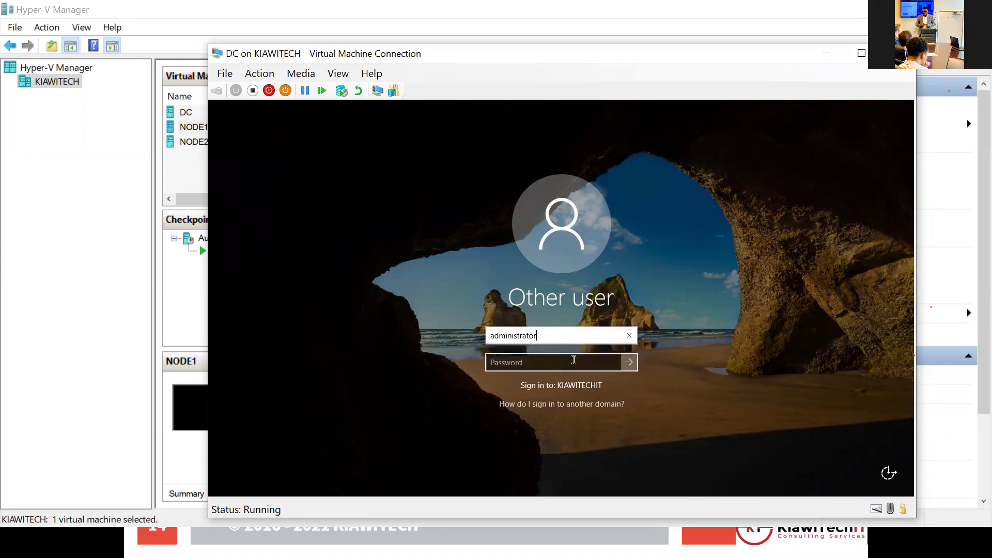
pyautogui.click(573, 360)
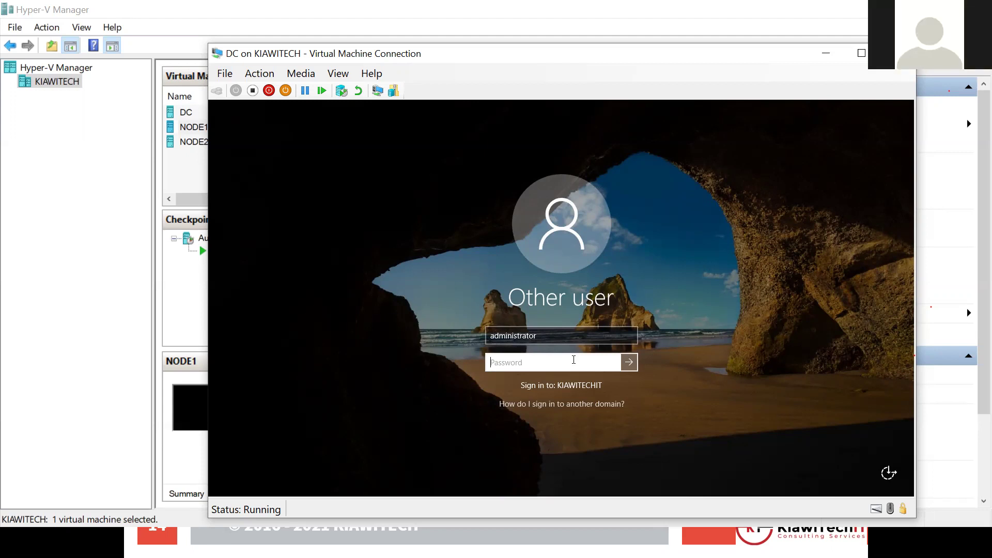
pyautogui.write('•••••••••')
pyautogui.press('Return')
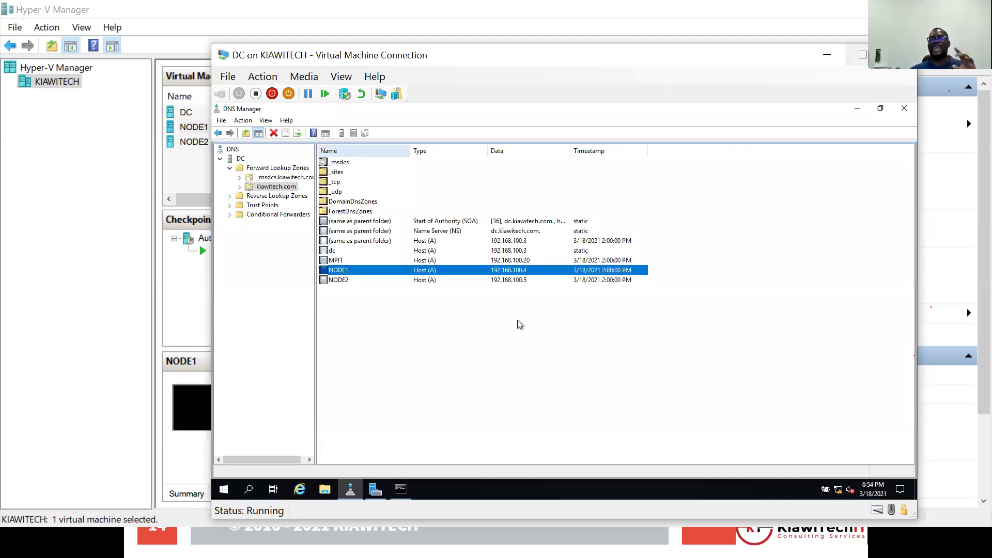
# Toggle the DC console into full-screen mode with Ctrl+Alt+Pause.
pyautogui.press('ctrl+alt+Pause')
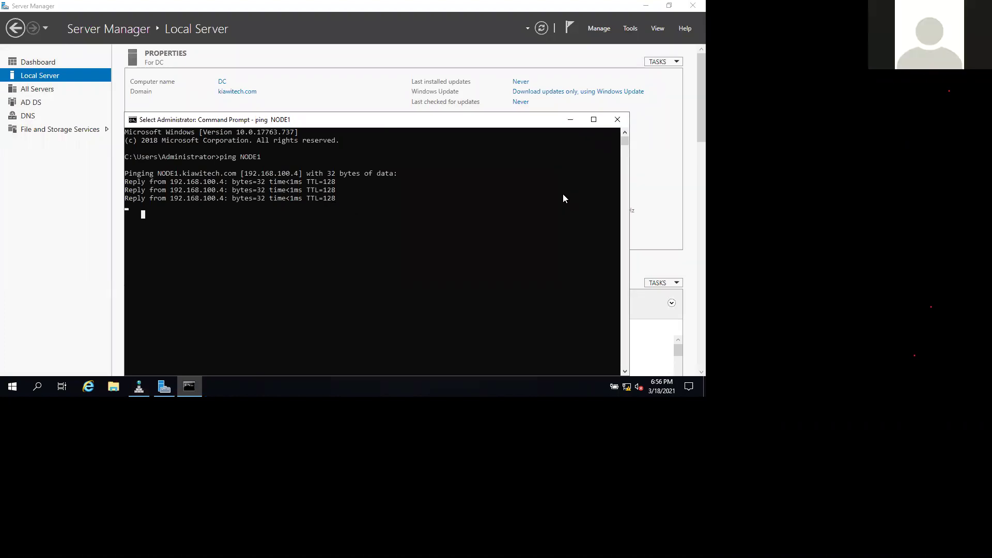
# Close the Command Prompt window holding the ping results.
pyautogui.hotkey('alt', 'F4')
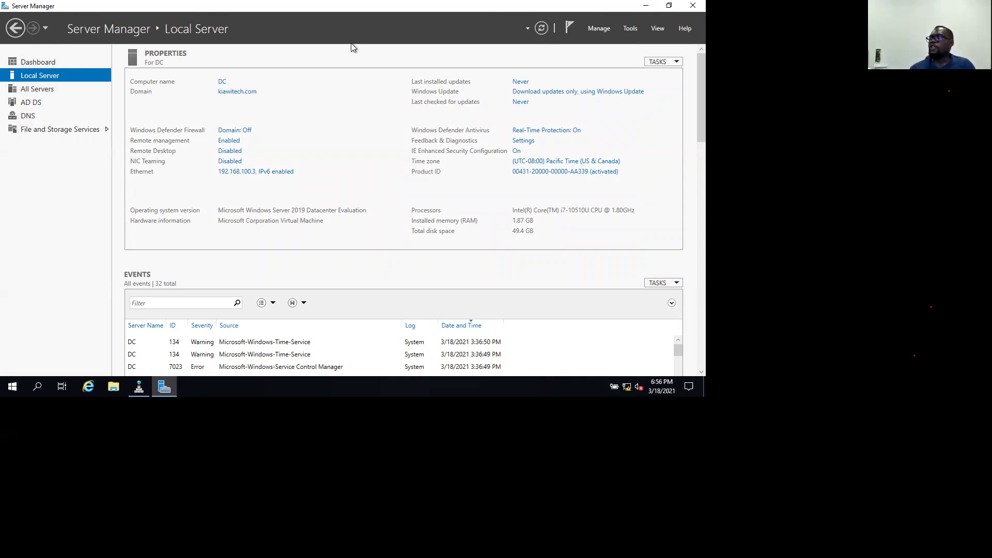
# Restore Server Manager from maximized to a smaller window over the DC desktop.
pyautogui.moveTo(466, 2); pyautogui.dragTo(487, 119)
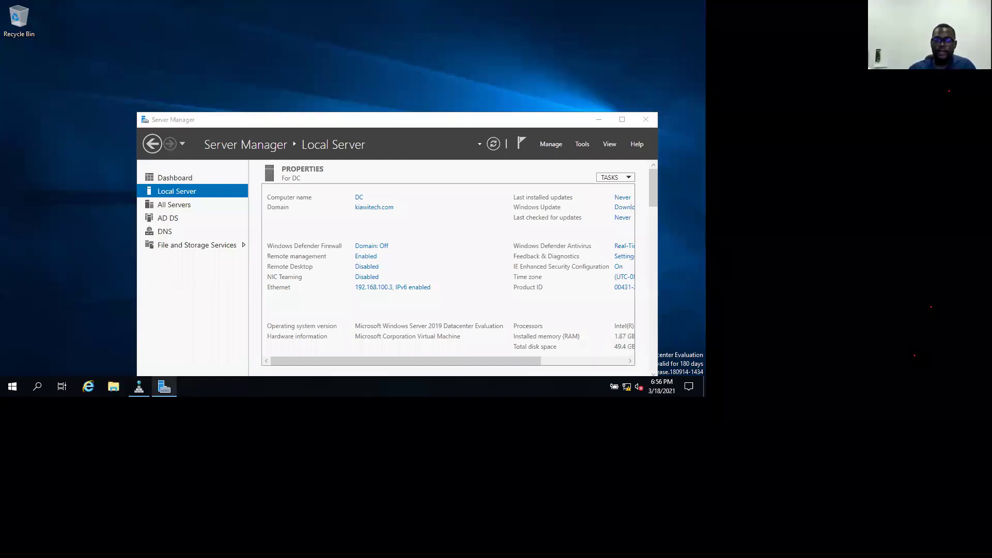
pyautogui.moveTo(164, 386)
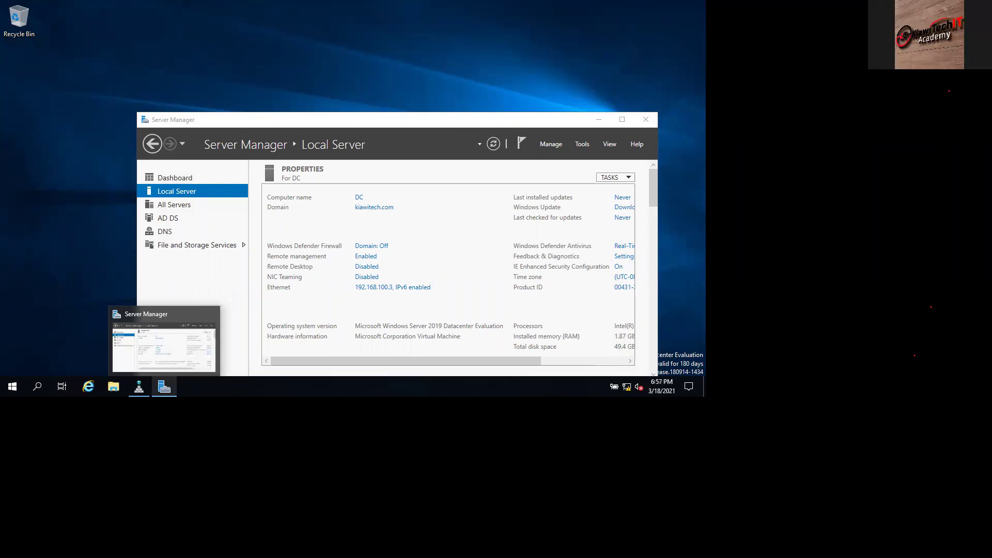
pyautogui.hotkey('alt', 'Tab')
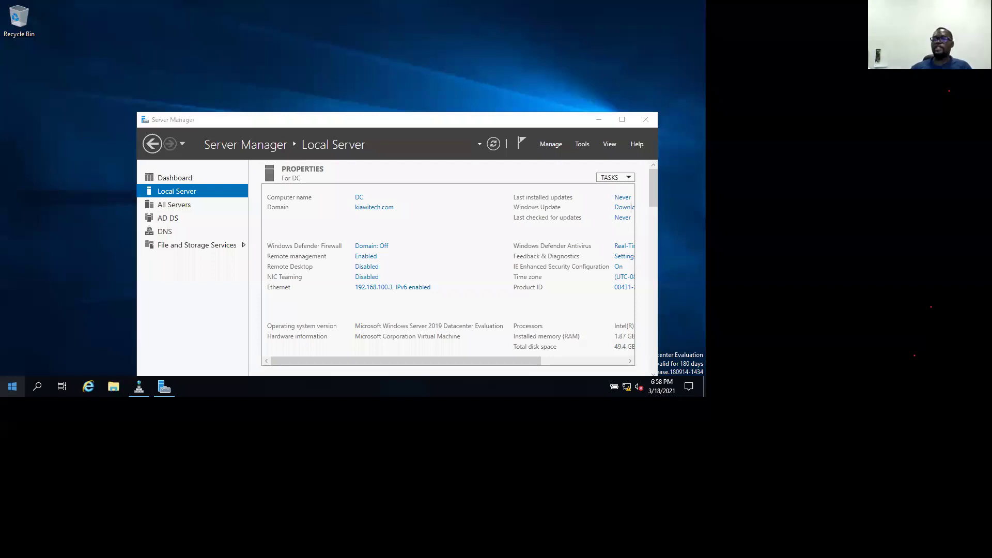
# Close the PowerShell console, review NODE1/NODE2 host records in DNS Manager, then minimise it.
pyautogui.click(139, 387)
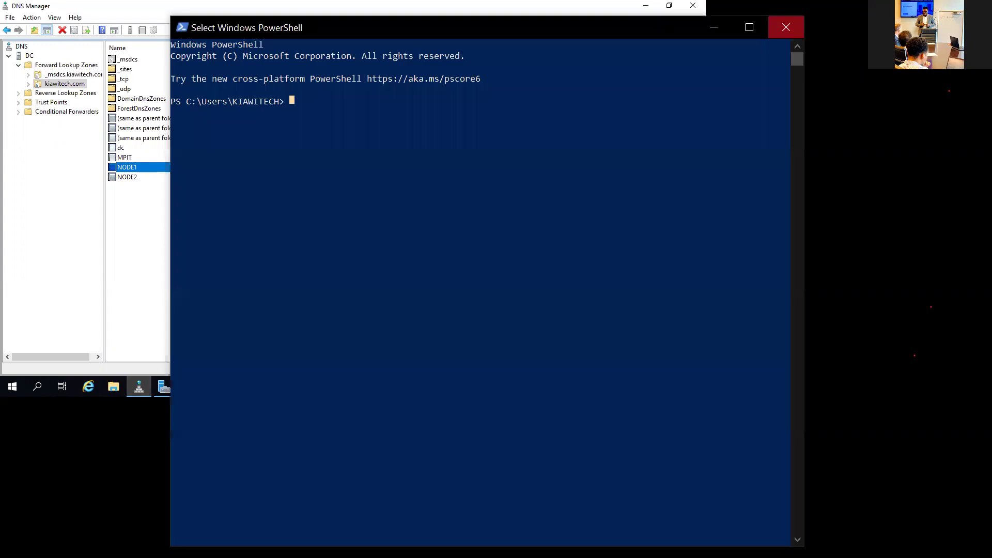
pyautogui.click(785, 27)
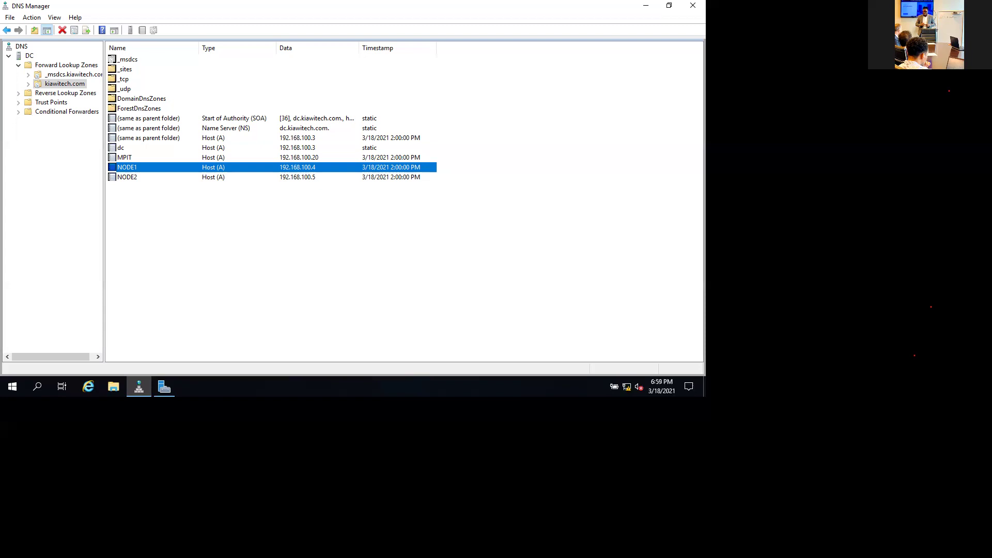
pyautogui.hotkey('alt', 'Tab')
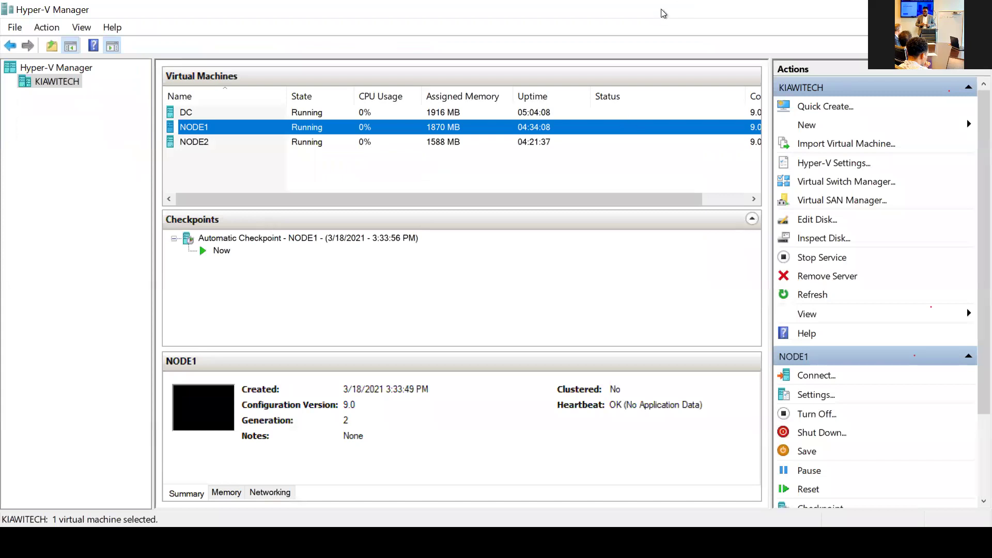
pyautogui.hotkey('alt', 'Tab')
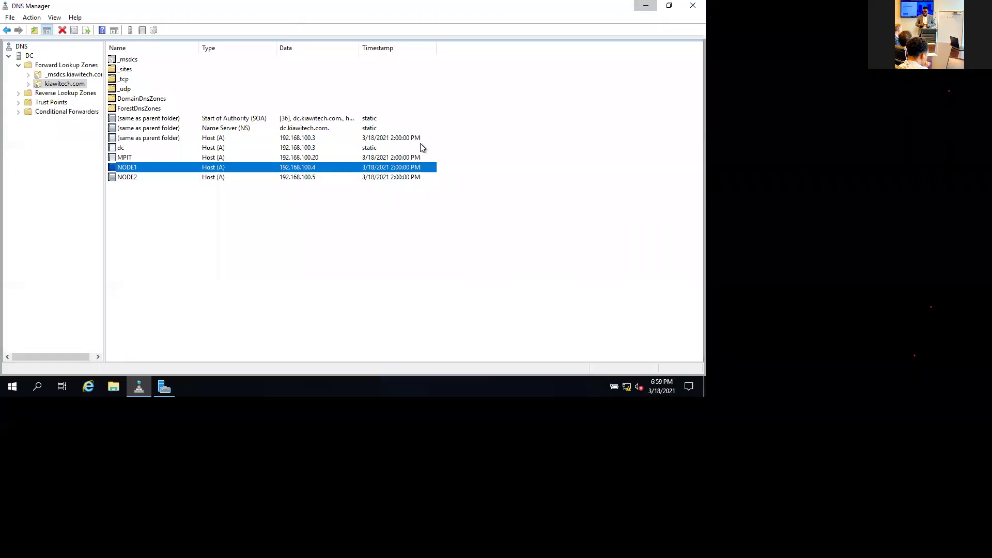
pyautogui.click(647, 7)
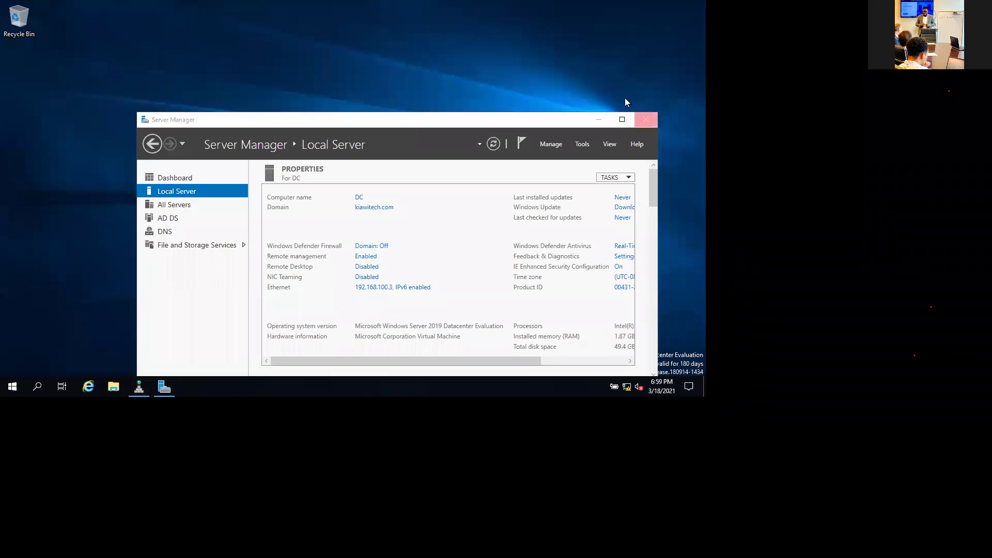
# Compare the failed 'ping node100' output on the NODE1 and NODE2 consoles.
pyautogui.press('super+Up')
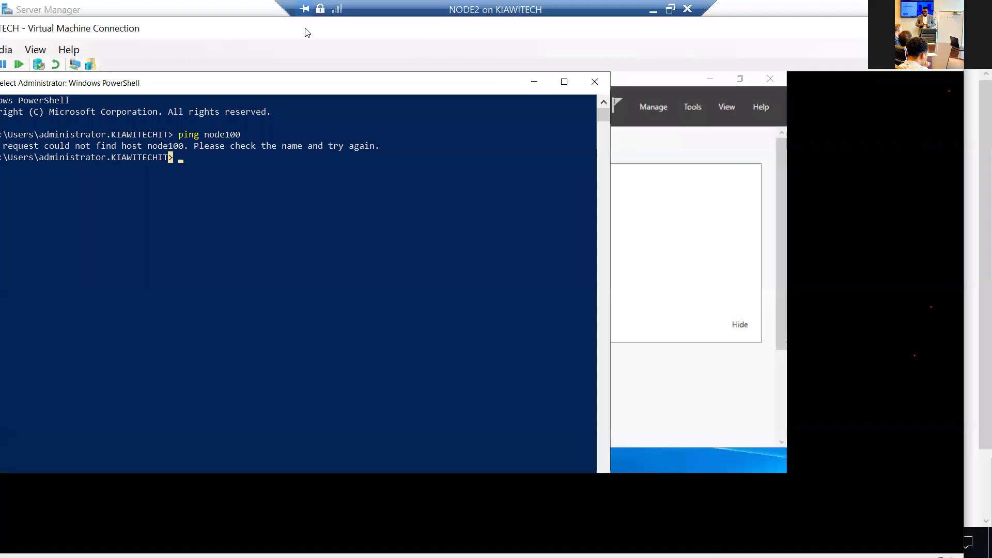
pyautogui.moveTo(631, 46); pyautogui.dragTo(744, 41)
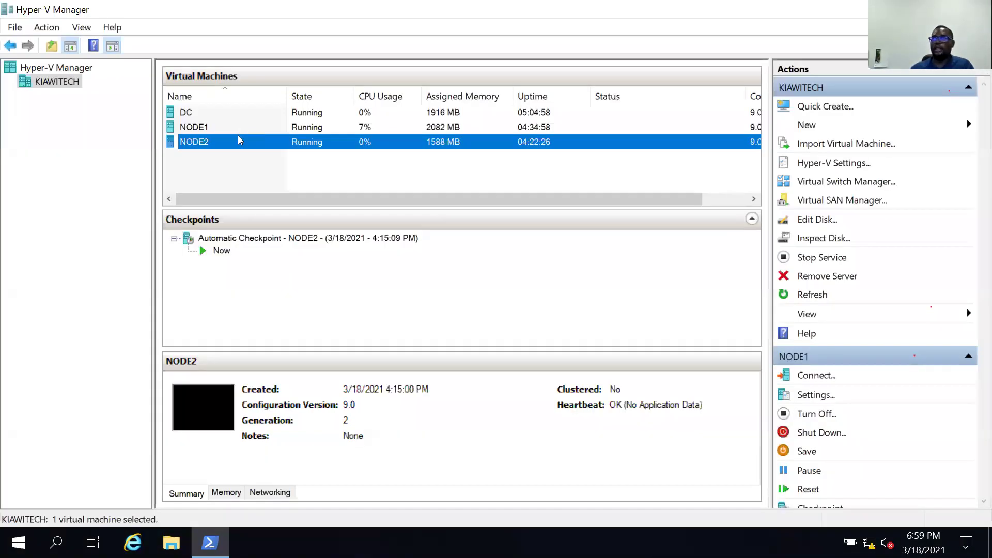
pyautogui.keyDown('ctrl'); pyautogui.click(240, 140); pyautogui.keyUp('ctrl')
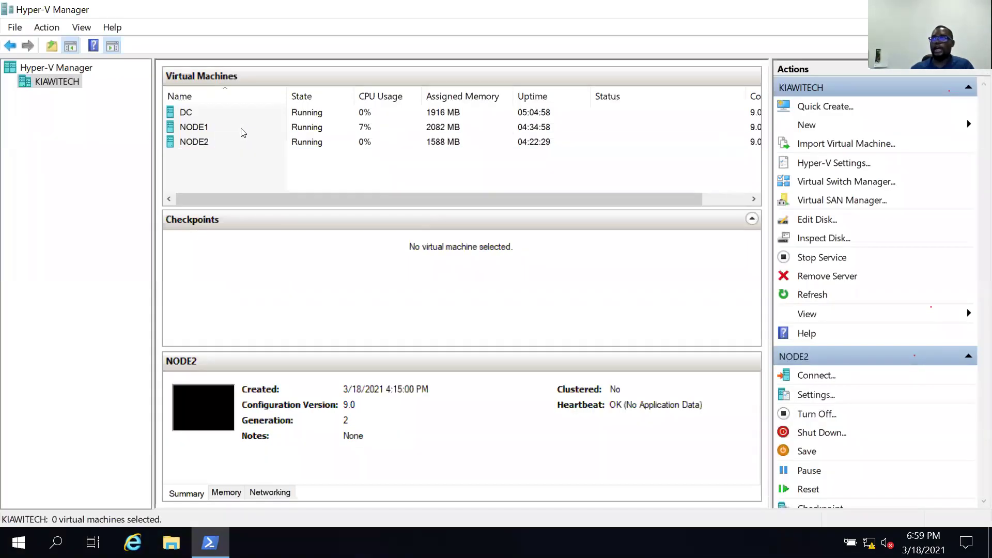
pyautogui.click(243, 128)
pyautogui.click(194, 141)
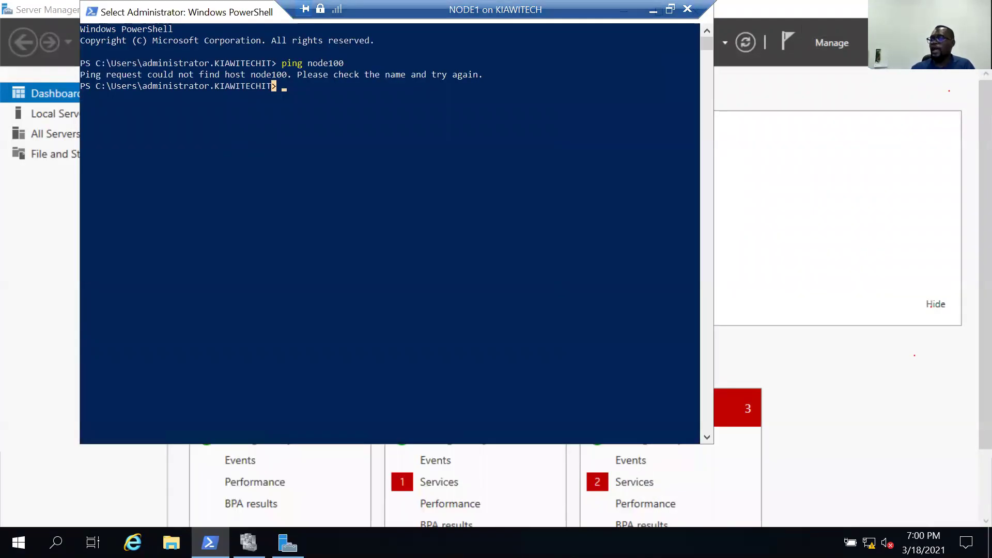
pyautogui.click(249, 543)
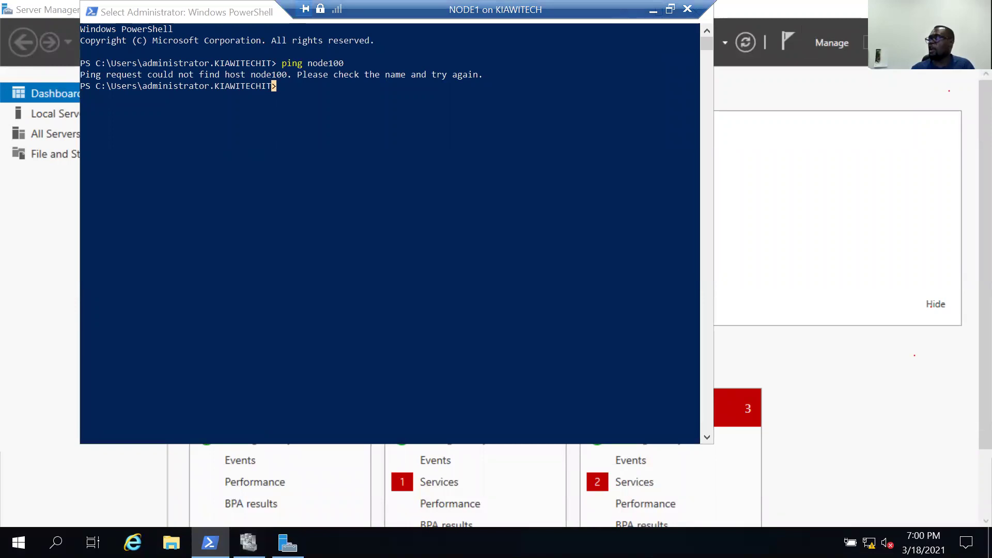
# Launch Failover Cluster Manager and view MPIT.kiawitech.com's empty Roles list.
pyautogui.click(872, 43)
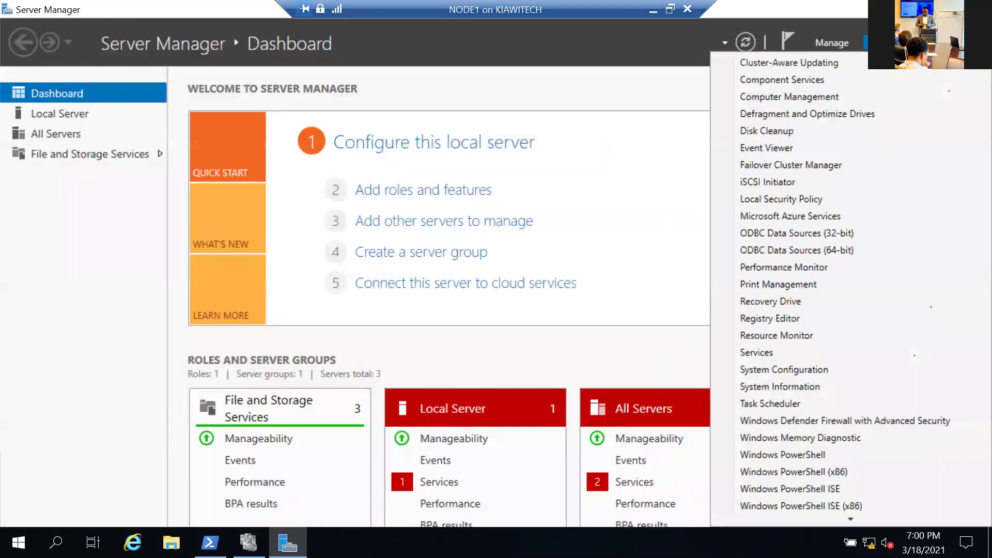
pyautogui.click(742, 161)
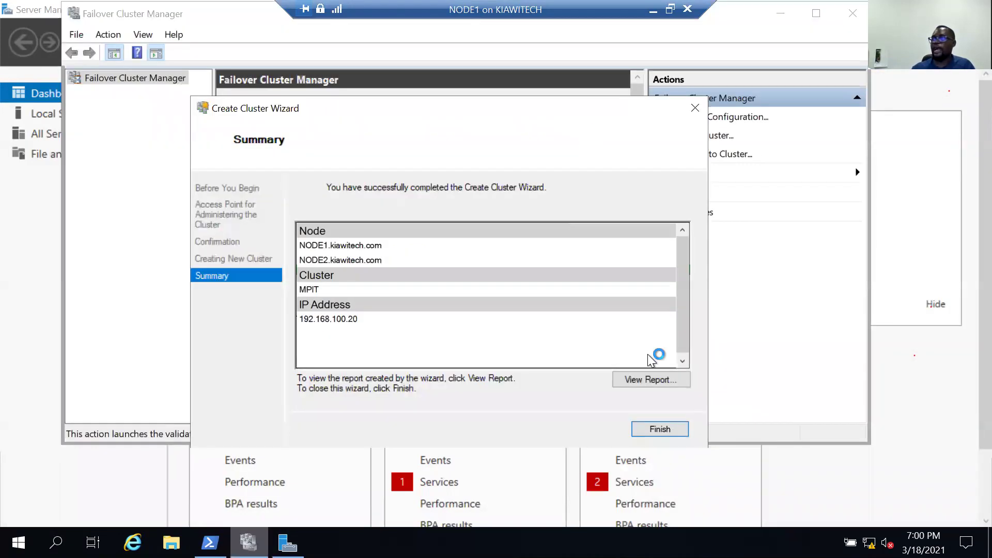
pyautogui.click(661, 430)
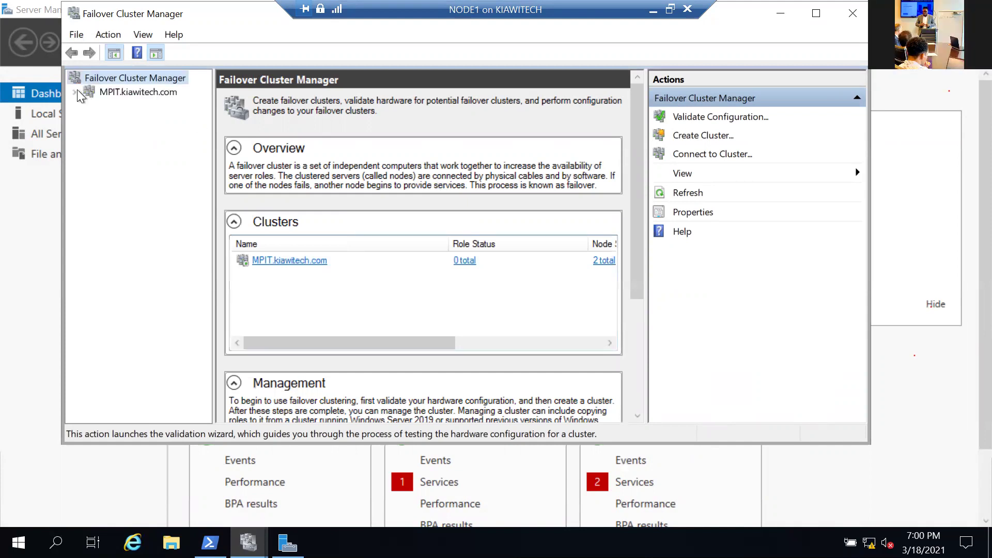
pyautogui.click(117, 92)
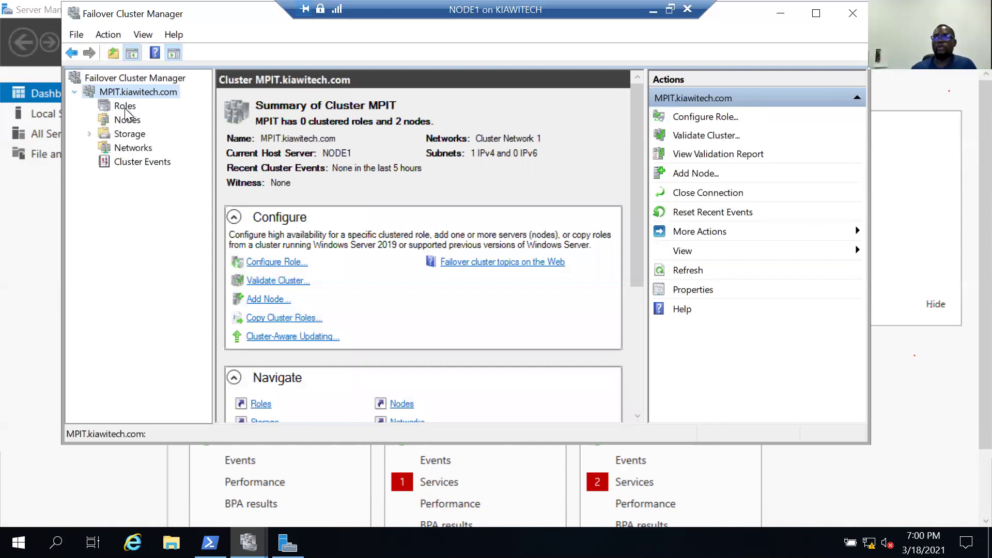
pyautogui.click(129, 106)
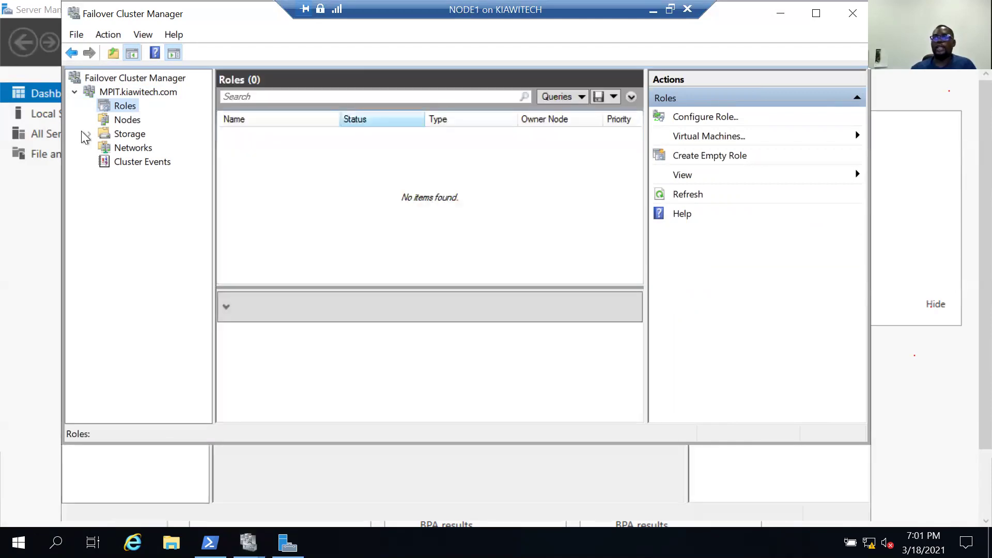
# Expand the MPIT cluster's Storage node and show its Disks list, which has zero disks.
pyautogui.doubleClick(132, 135)
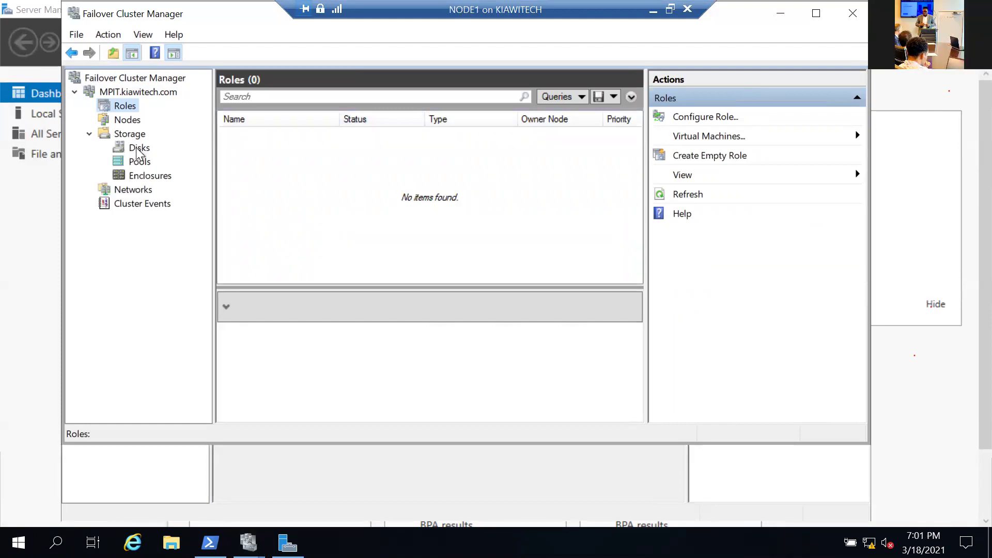
pyautogui.click(138, 148)
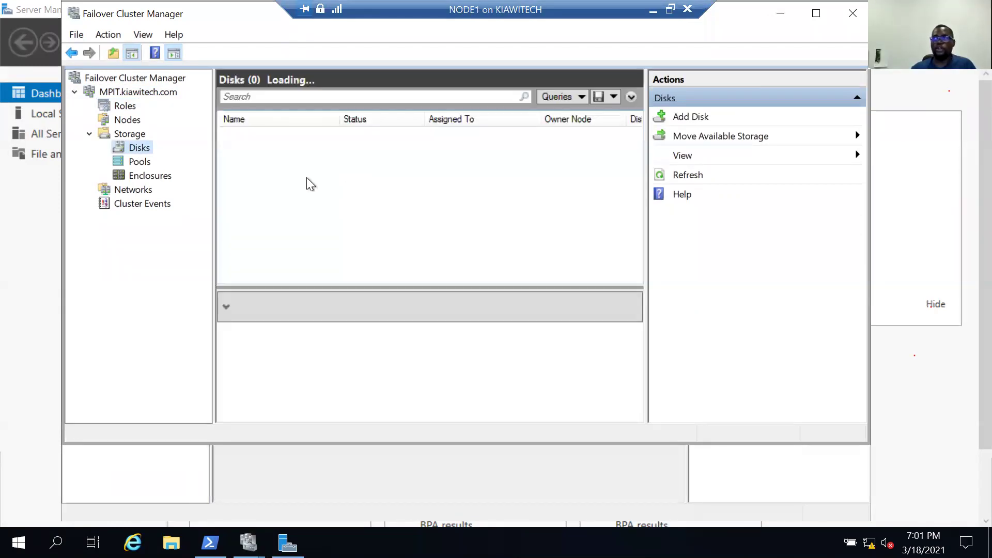
pyautogui.click(140, 148)
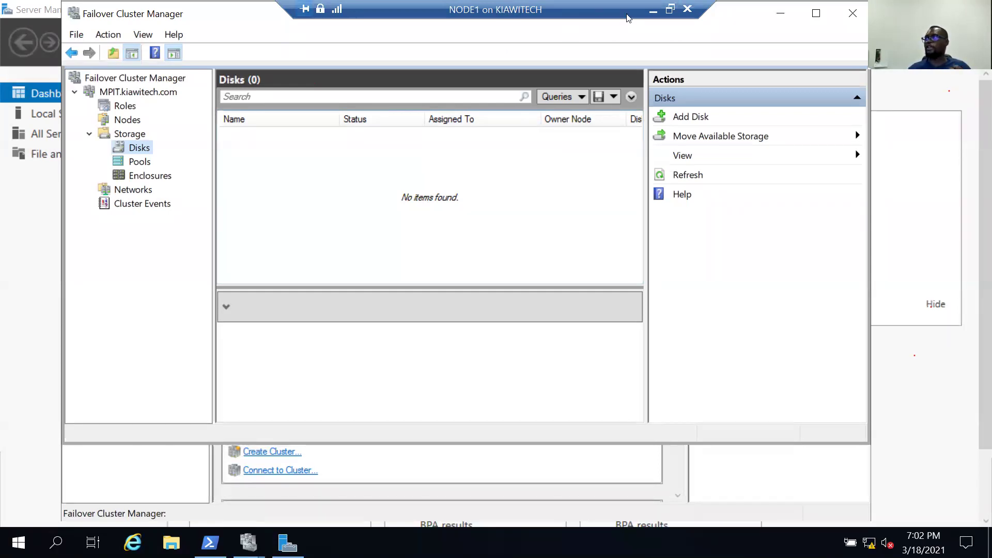
# Return to the MPIT cluster summary, then open DC Server Manager's Manage menu.
pyautogui.click(134, 96)
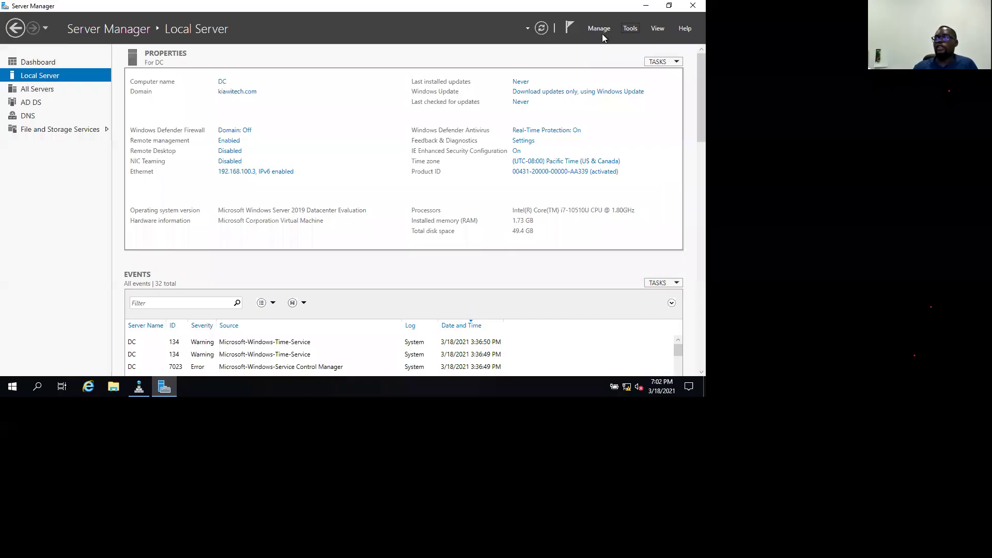
pyautogui.click(600, 29)
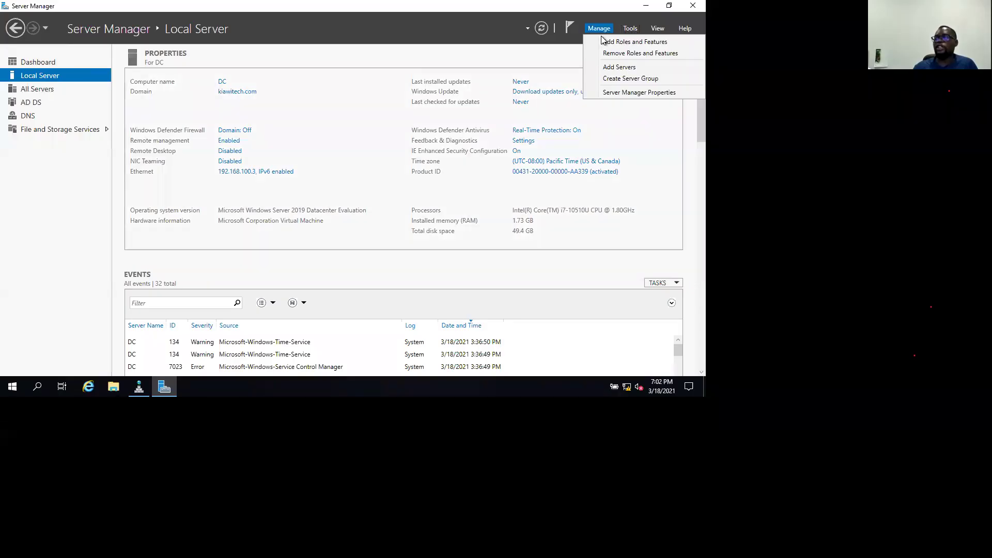
# Start Add Roles and Features for DC with role-based installation, landing on the server roles list.
pyautogui.click(634, 45)
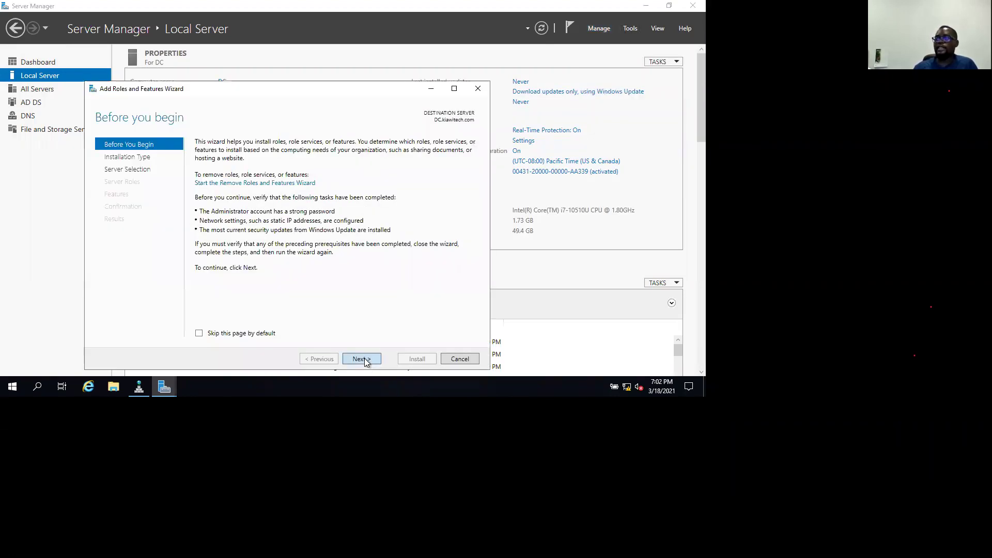
pyautogui.click(361, 359)
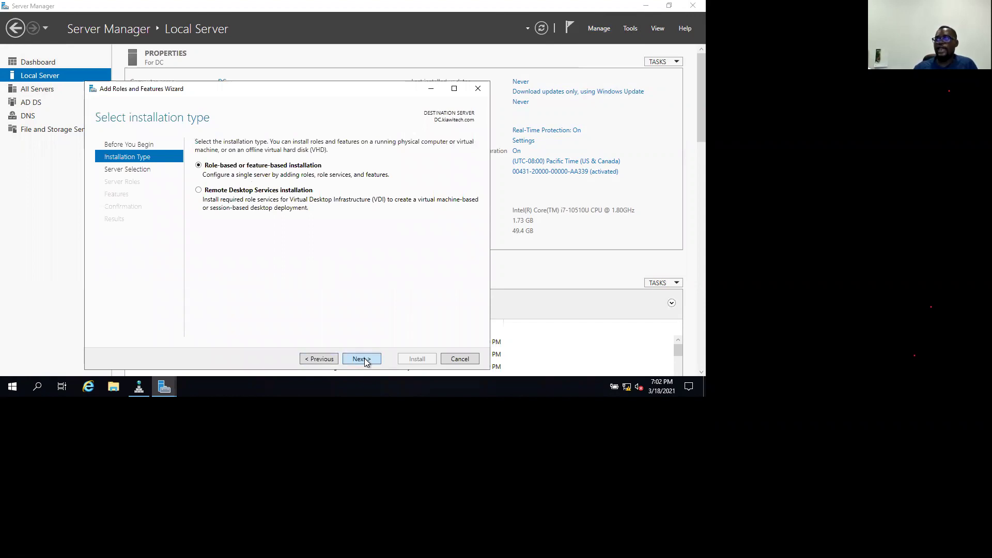
pyautogui.click(361, 359)
pyautogui.click(361, 358)
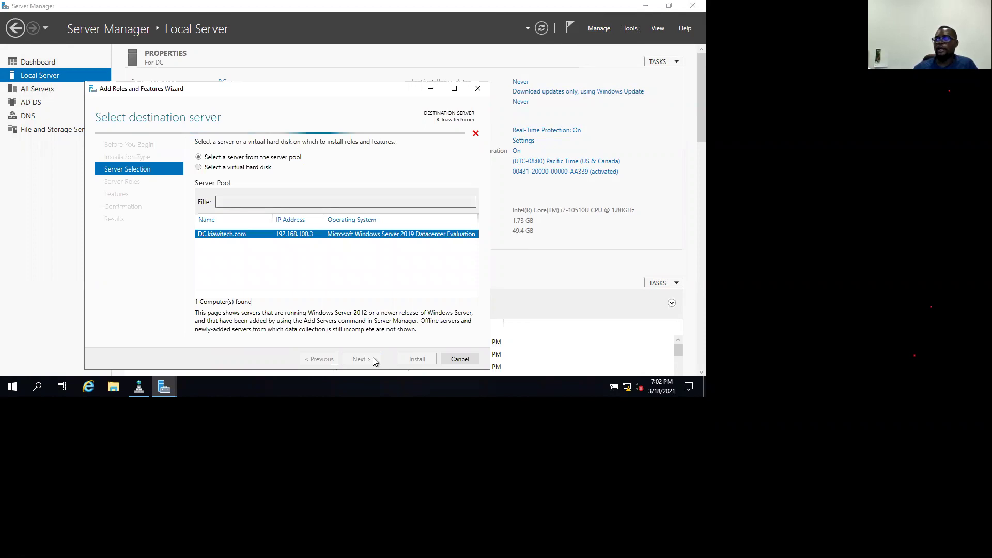
pyautogui.click(371, 358)
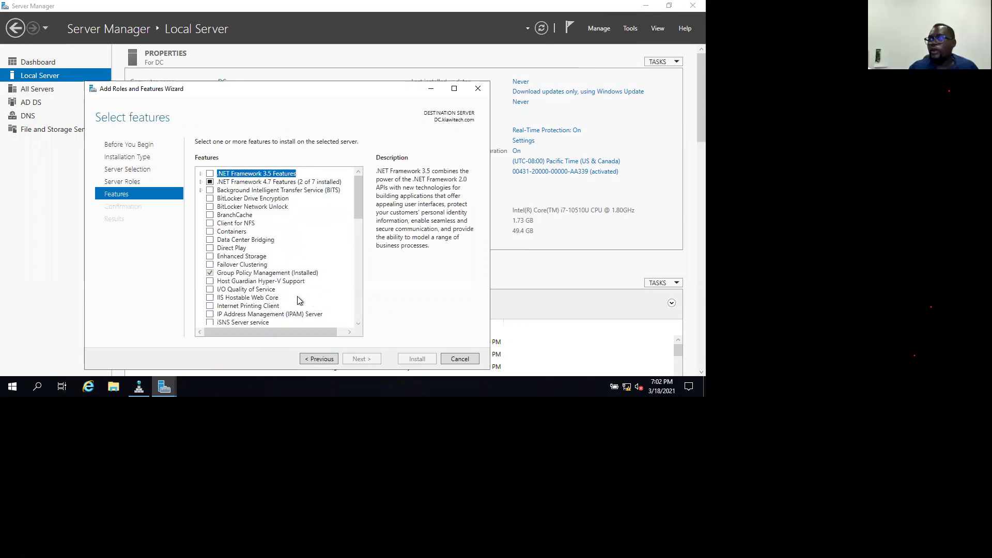
pyautogui.scroll(-2, 298, 297)
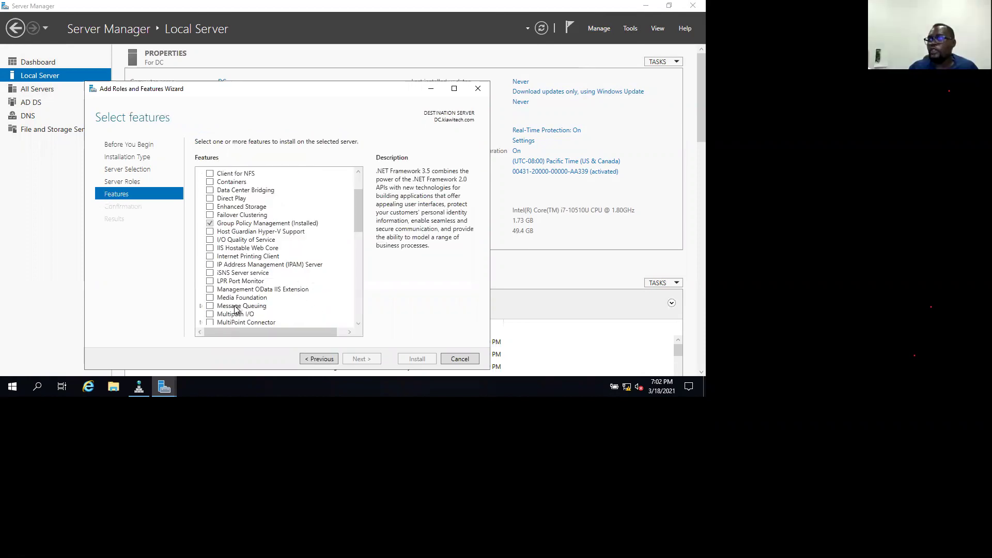
pyautogui.scroll(-1, 324, 364)
pyautogui.click(319, 359)
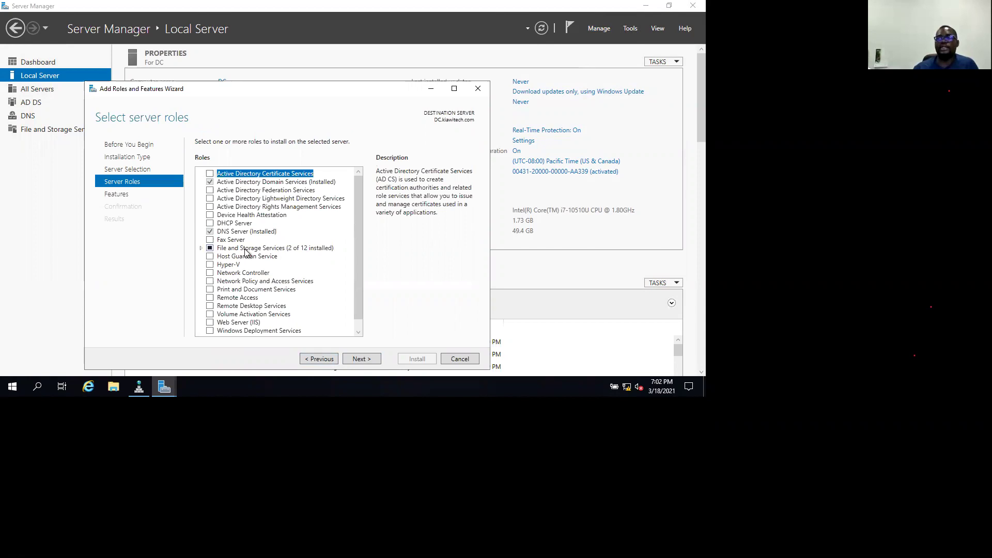
# Check iSCSI Target Server under File and iSCSI Services and start its installation.
pyautogui.click(200, 249)
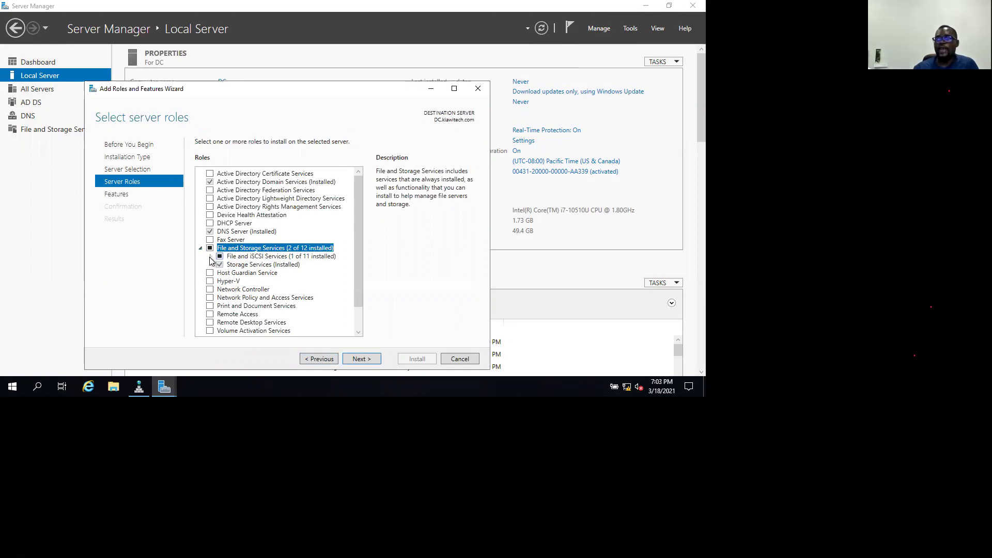
pyautogui.press('Down')
pyautogui.press('Right')
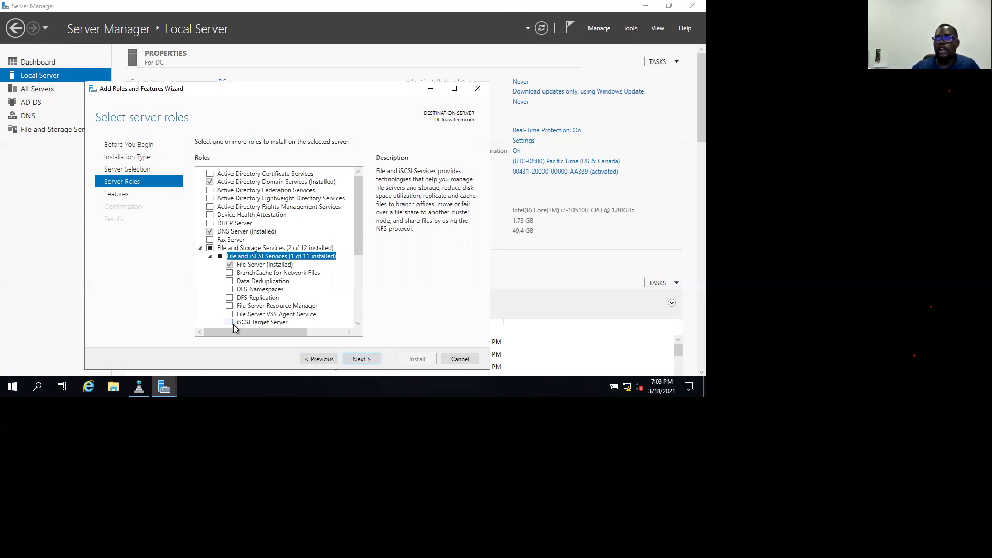
pyautogui.click(231, 322)
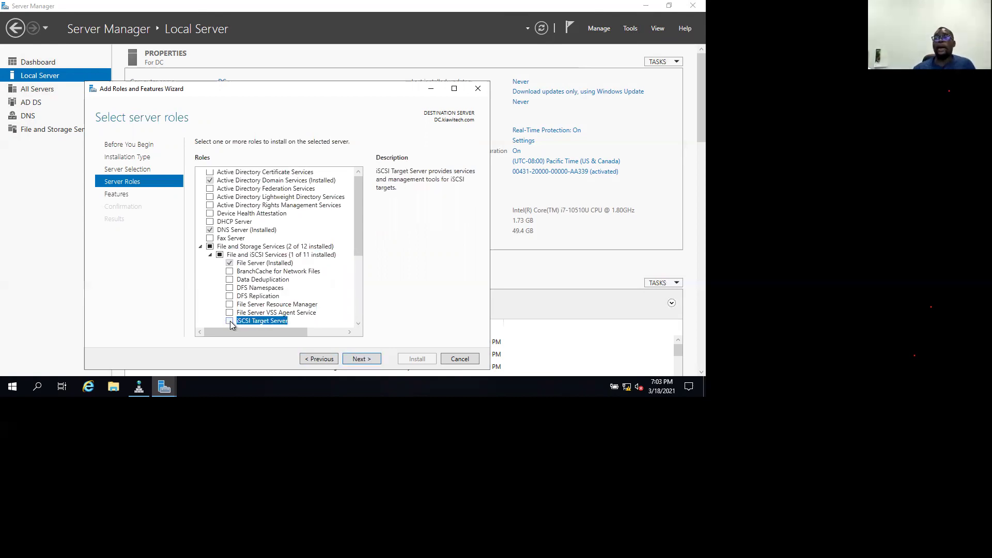
pyautogui.click(230, 322)
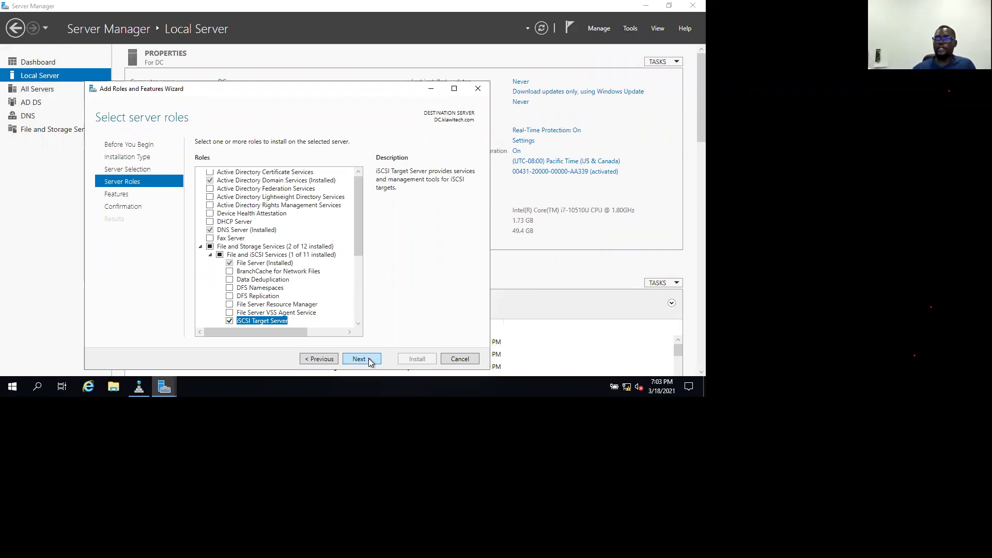
pyautogui.click(359, 359)
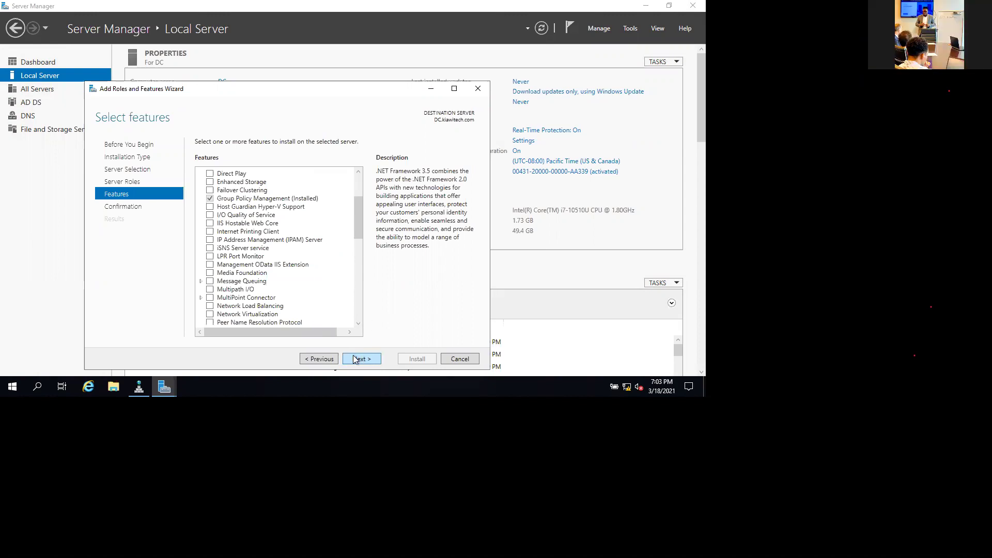
pyautogui.click(361, 361)
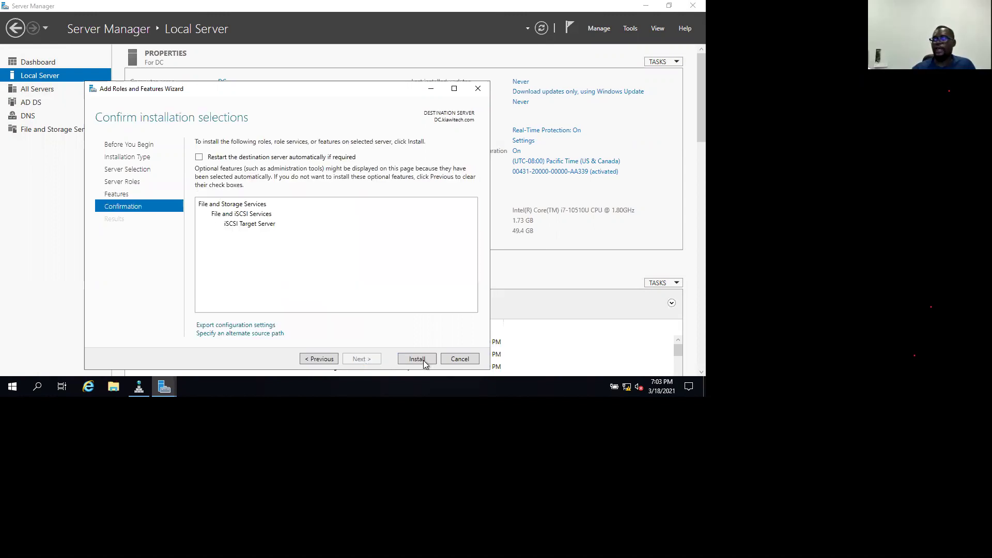
pyautogui.click(417, 360)
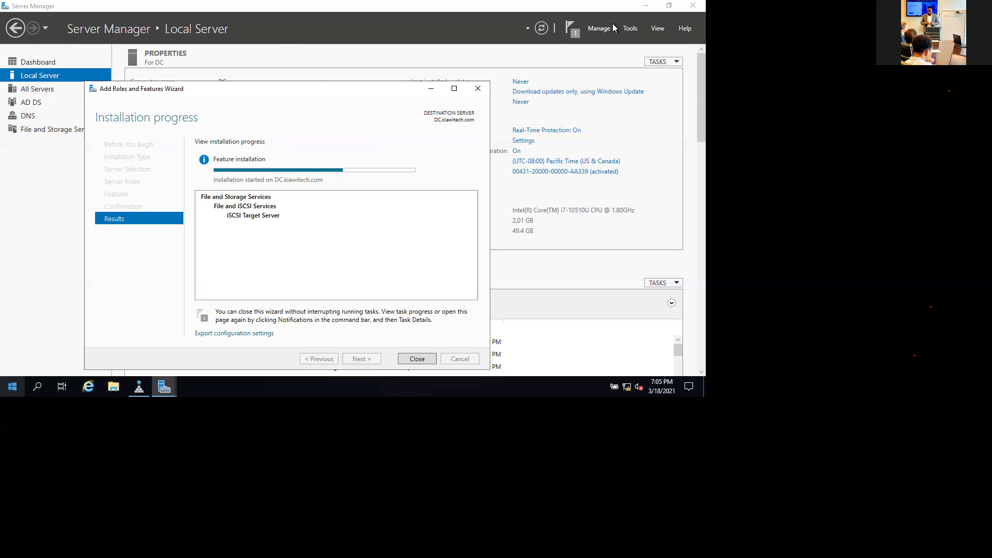
# Let the iSCSI Target Server installation run, then bring Server Manager in front of the wizard.
pyautogui.click(631, 30)
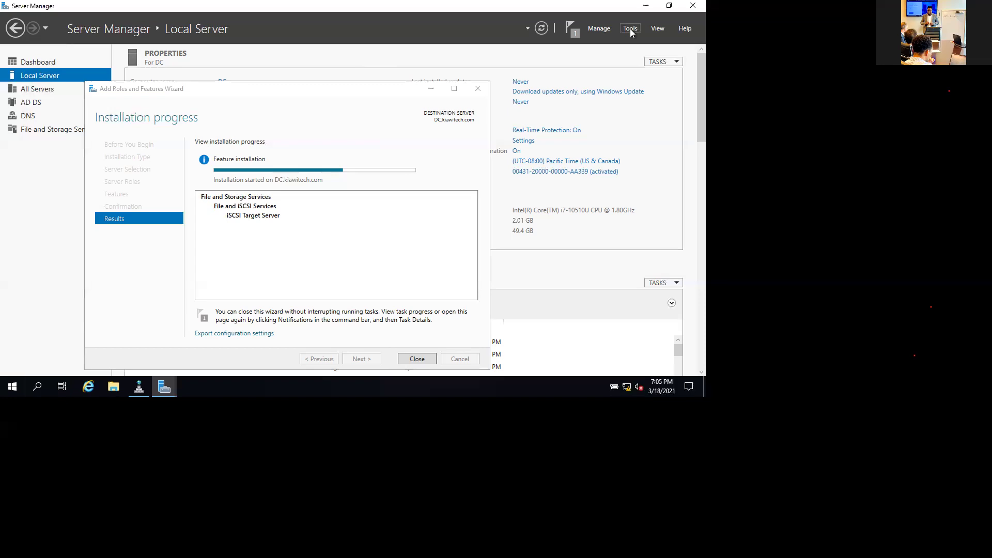
# Launch Active Directory Users and Computers from Server Manager's Tools menu.
pyautogui.click(630, 30)
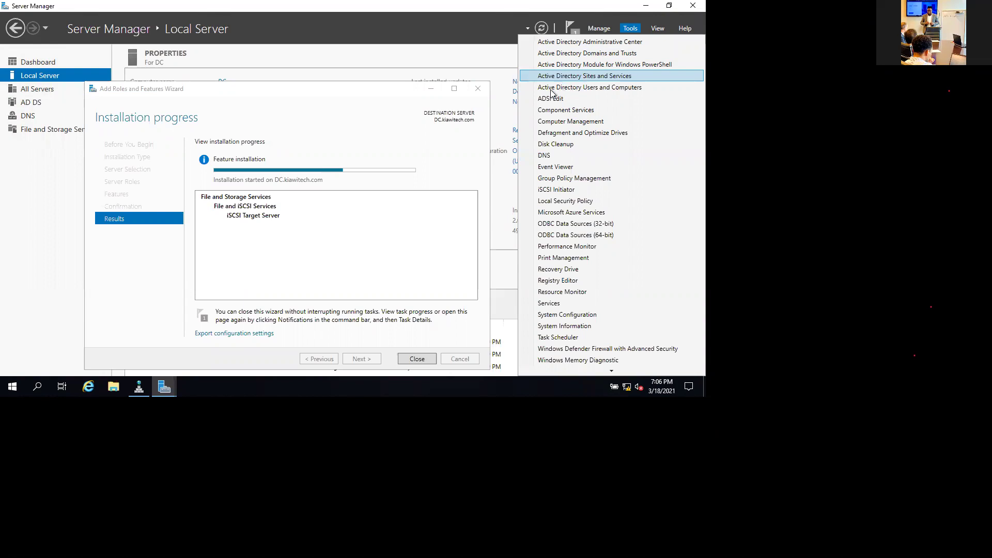
pyautogui.click(599, 84)
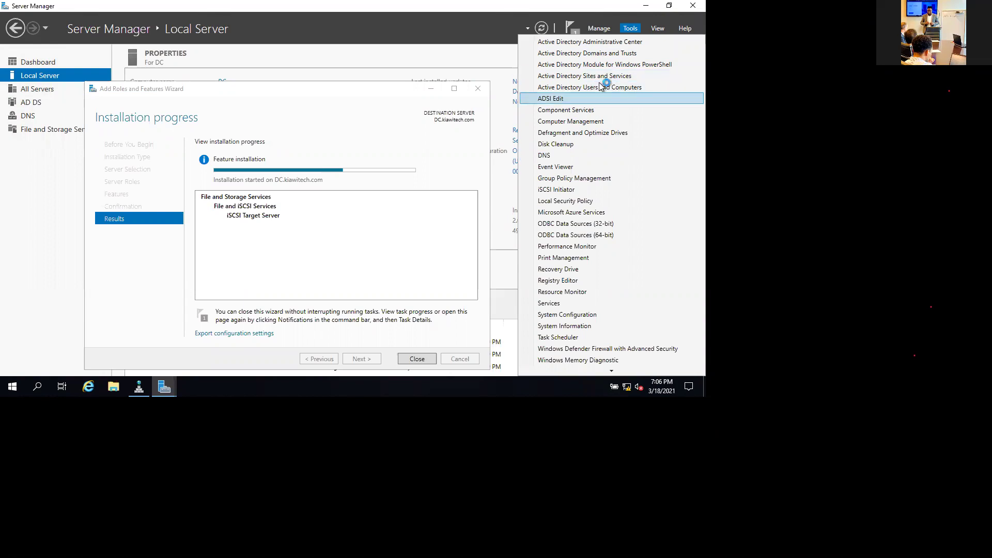
pyautogui.click(618, 101)
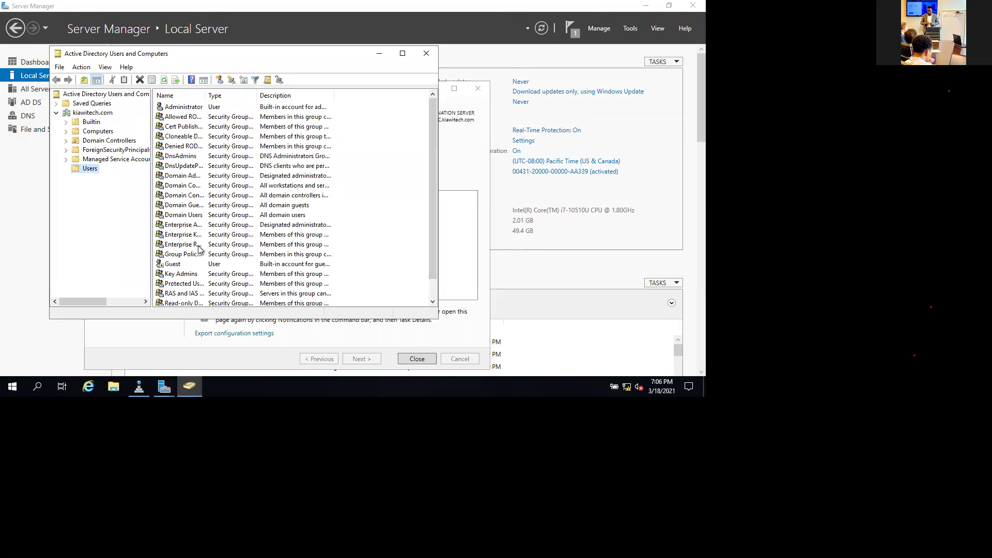
# Create a new user object in the kiawitech.com Users container.
pyautogui.scroll(-1, 201, 247)
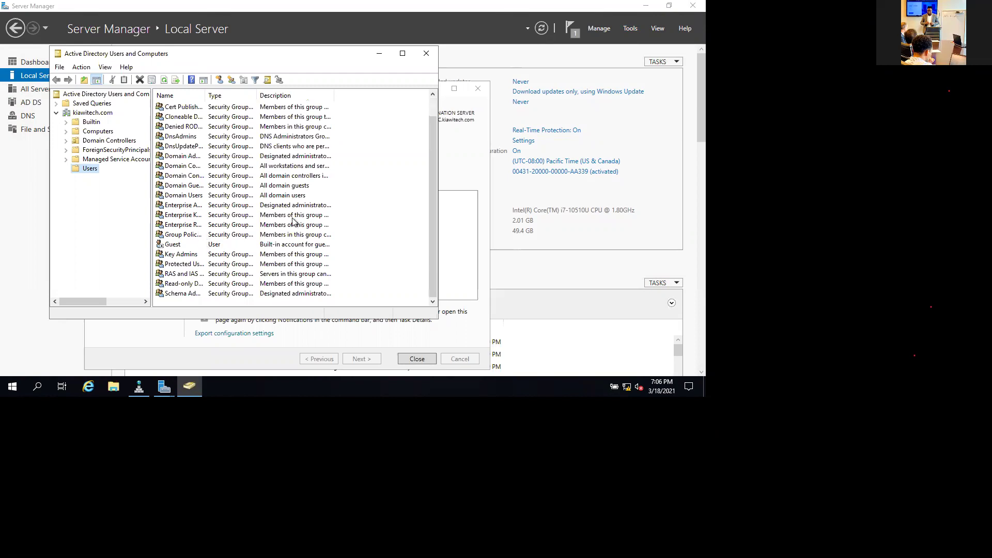
pyautogui.rightClick(169, 299)
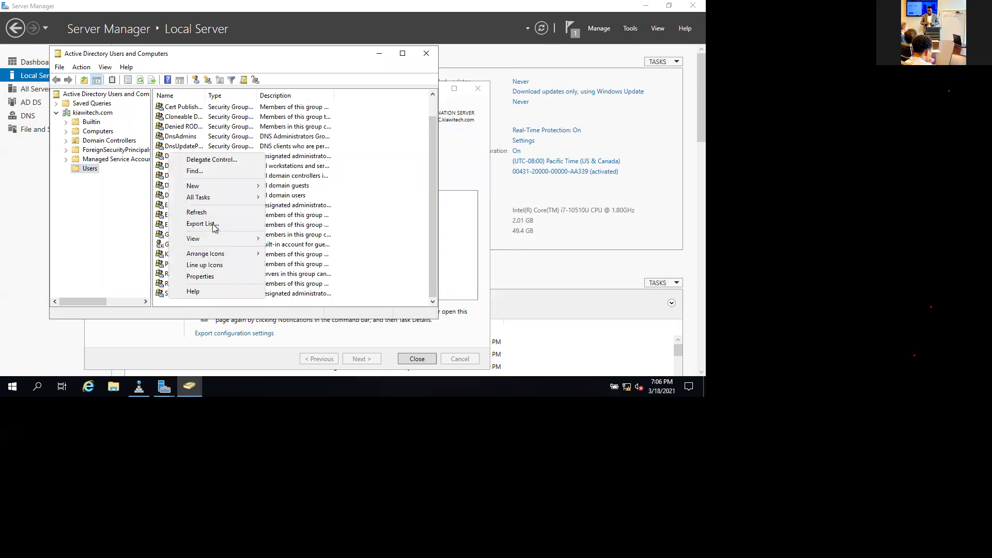
pyautogui.click(90, 168)
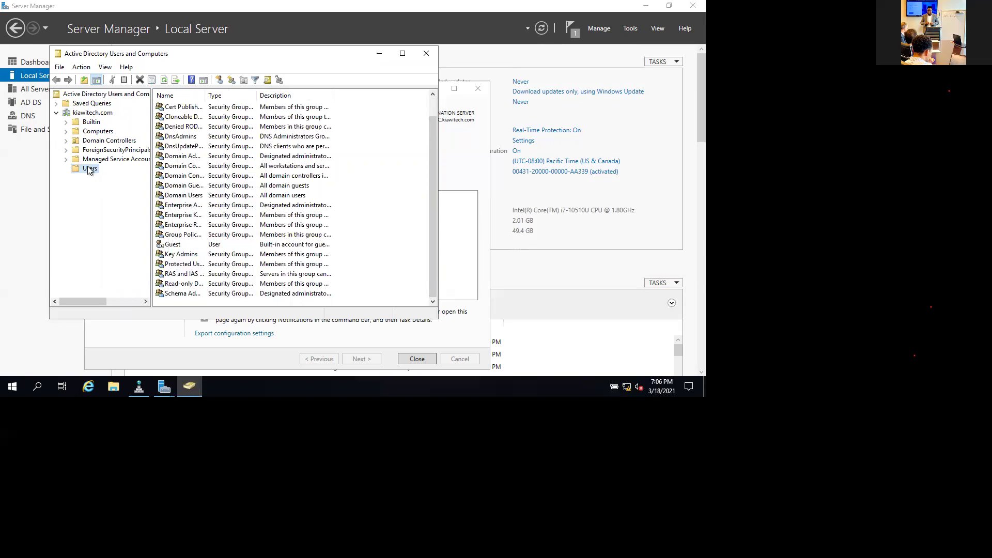
pyautogui.rightClick(88, 169)
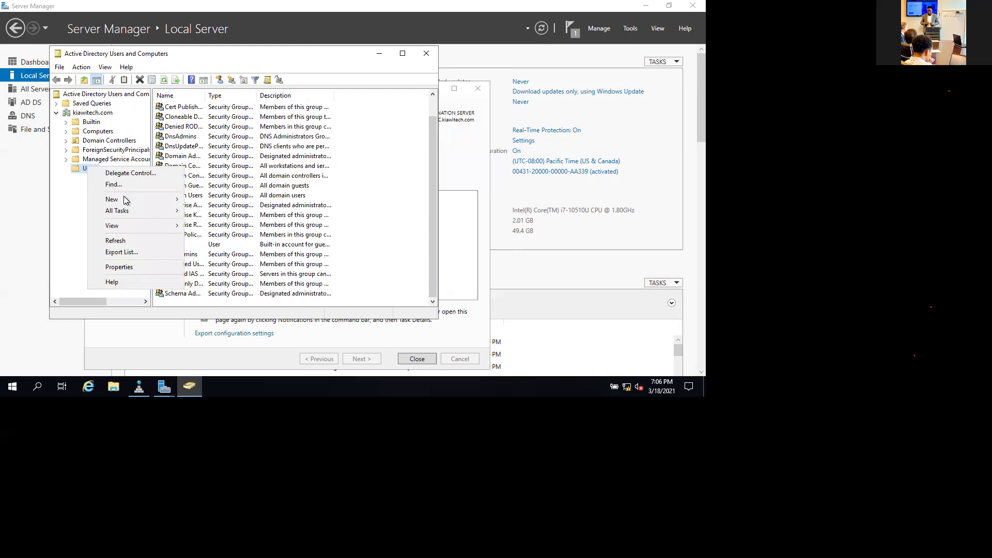
pyautogui.click(155, 199)
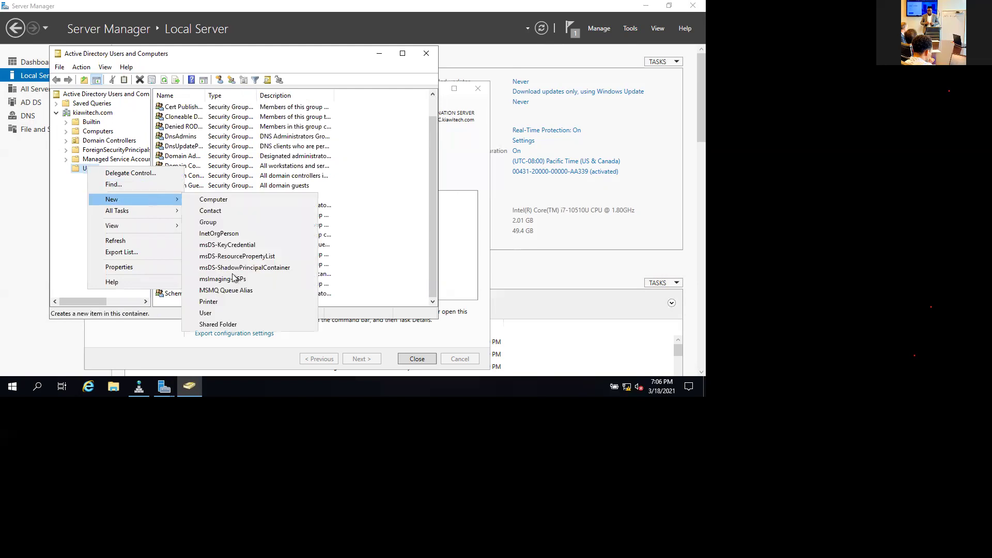
pyautogui.click(205, 313)
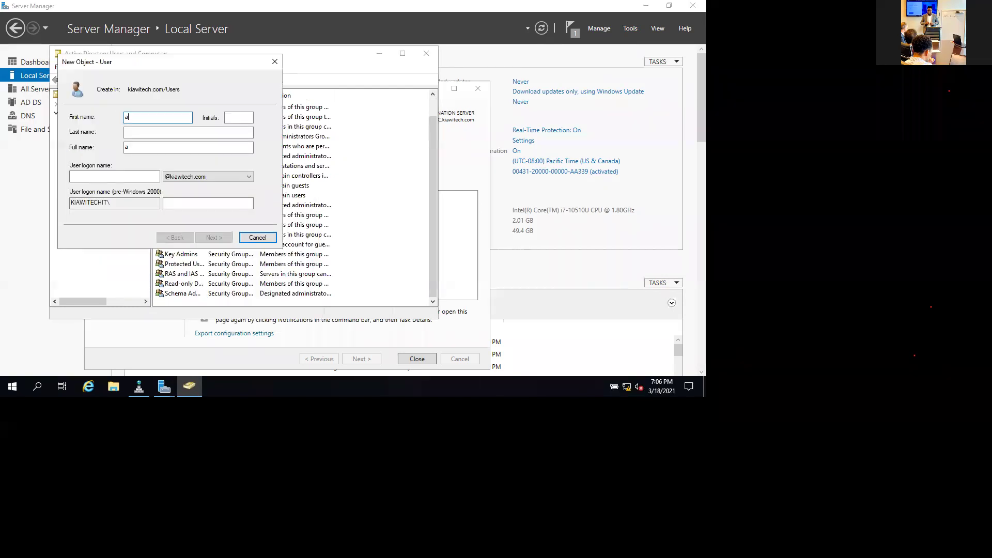
# Enter clusteradmin as first name and logon name, fixing the misspelled first name.
pyautogui.write('clauteradmin')
pyautogui.press('Tab')
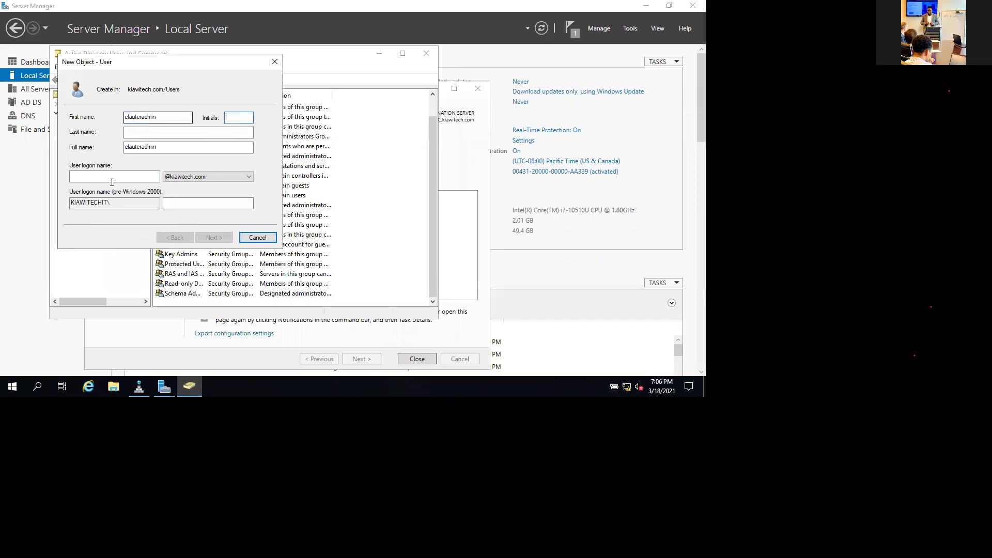
pyautogui.click(103, 179)
pyautogui.write('clusteradmin')
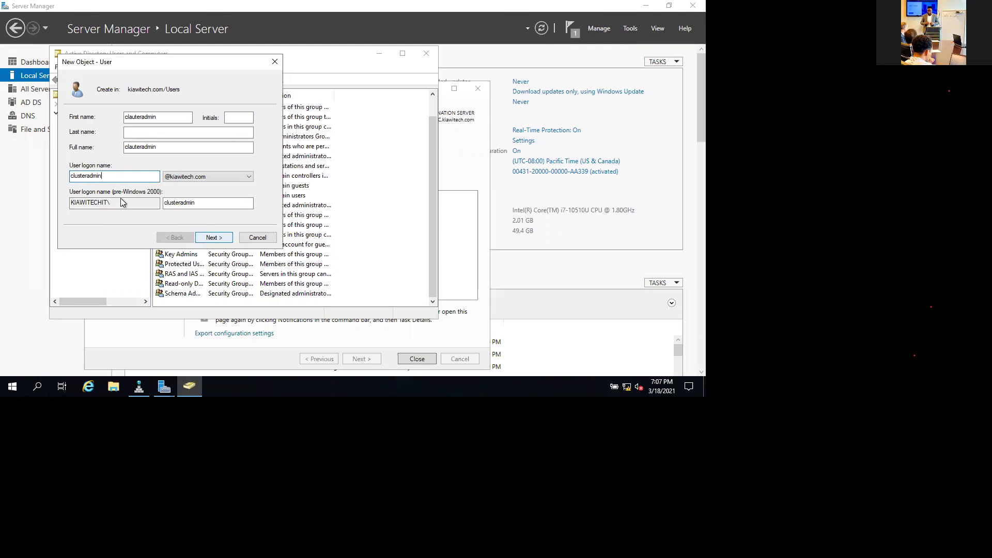
pyautogui.doubleClick(136, 118)
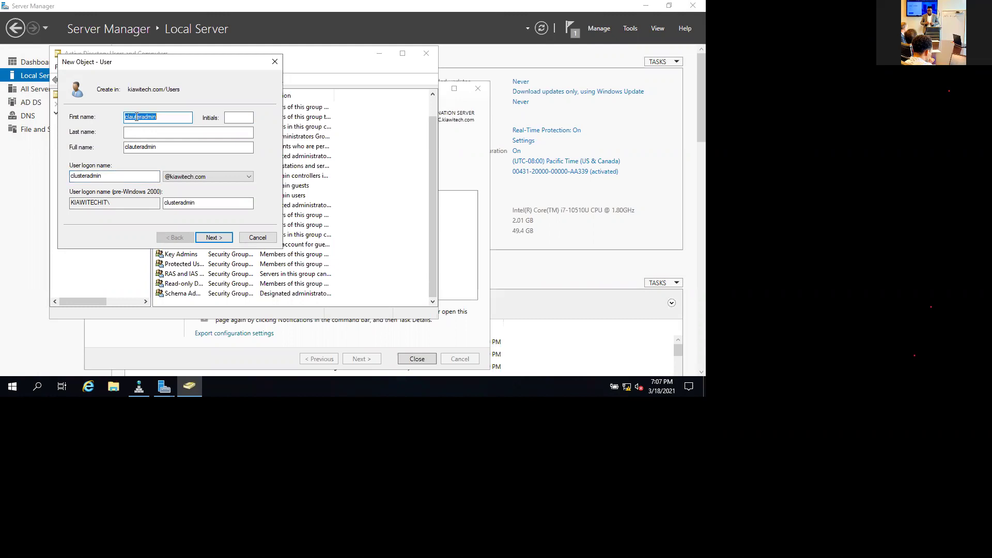
pyautogui.press('Left')
pyautogui.press('Left')
pyautogui.press('Left')
pyautogui.press('Left')
pyautogui.press('Left')
pyautogui.press('Left')
pyautogui.press('Left')
pyautogui.press('Left')
pyautogui.press('BackSpace')
pyautogui.write('s')
pyautogui.press('BackSpace')
pyautogui.press('BackSpace')
pyautogui.write('us')
pyautogui.click(157, 118)
pyautogui.press('Return')
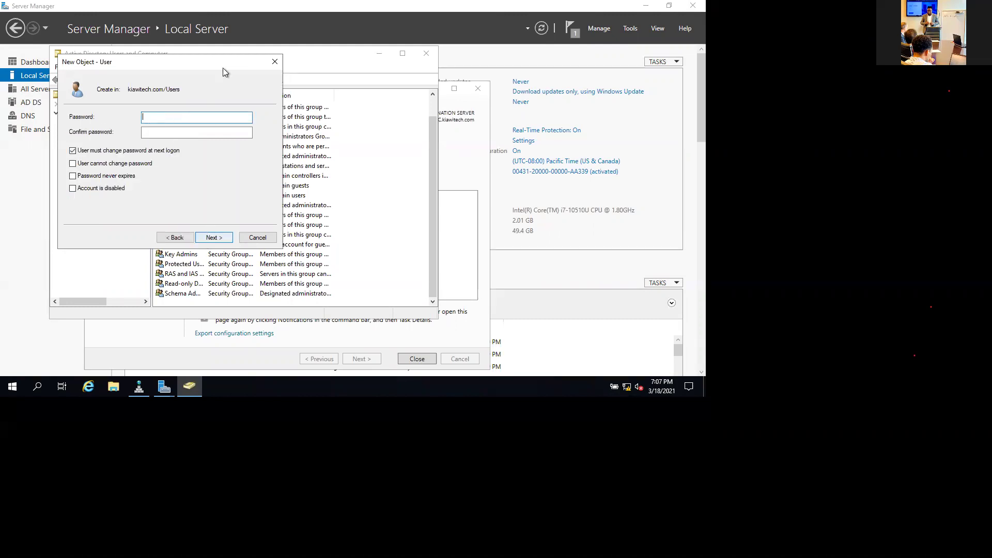
# Set and confirm the password, turn off must-change, enable never-expires, and create the account.
pyautogui.write('Password1')
pyautogui.press('Tab')
pyautogui.write('Password1')
pyautogui.click(94, 151)
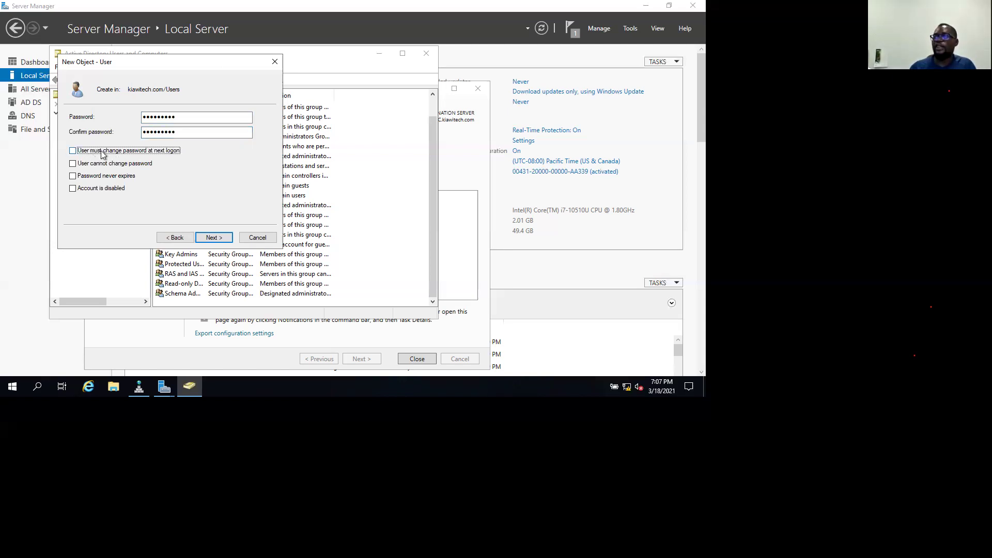
pyautogui.click(101, 178)
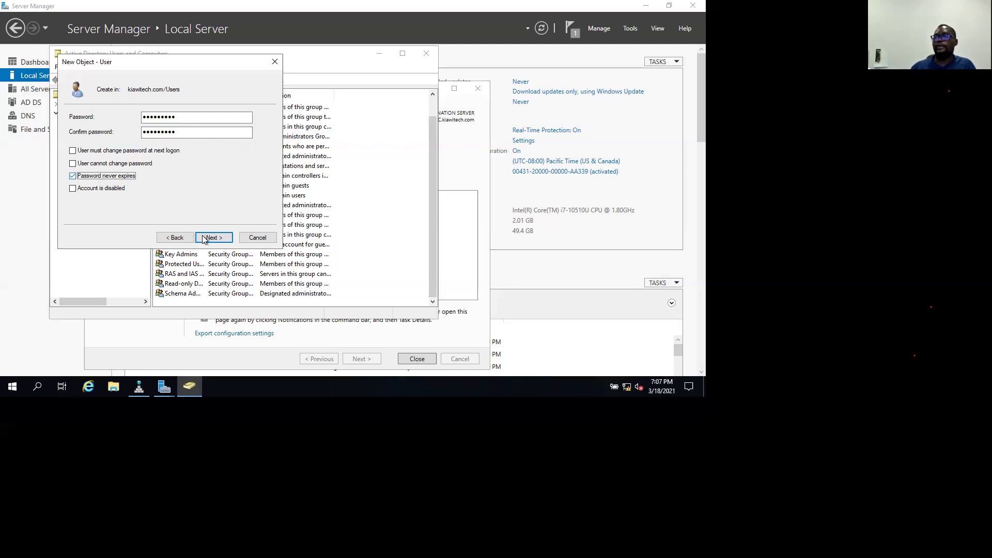
pyautogui.click(219, 241)
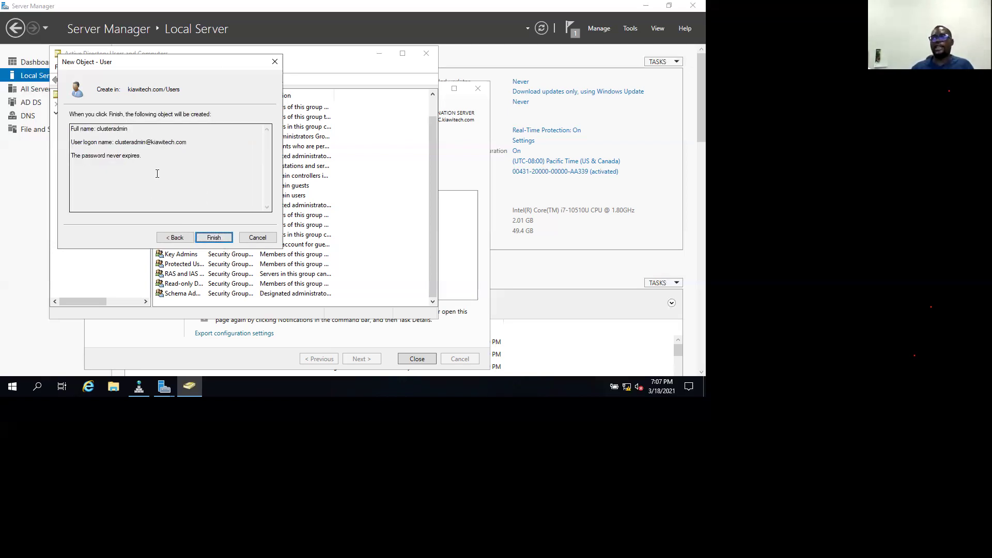
pyautogui.click(208, 236)
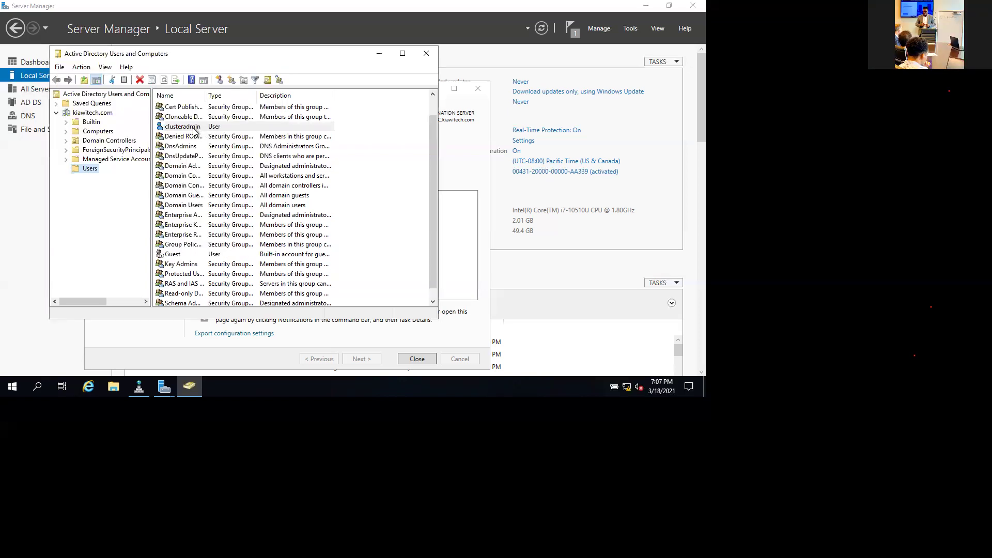
# Select clusteradmin, check the finished iSCSI Target Server install, then right-click clusteradmin.
pyautogui.click(213, 134)
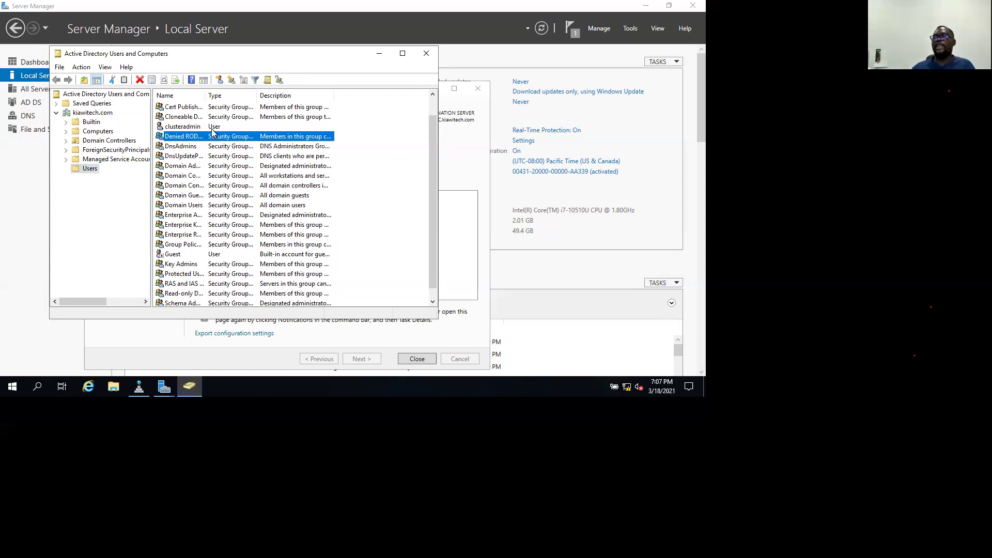
pyautogui.click(212, 128)
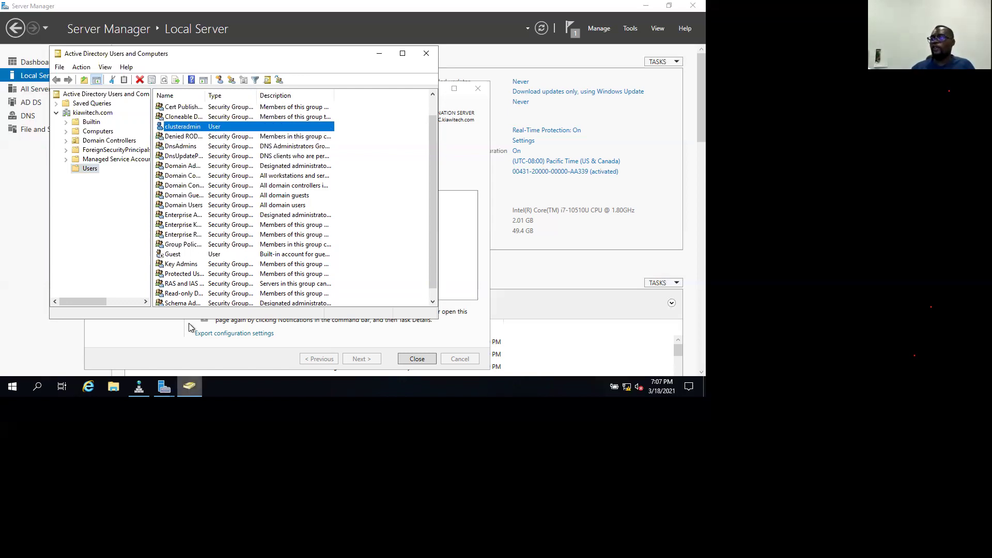
pyautogui.moveTo(163, 386)
pyautogui.click(207, 346)
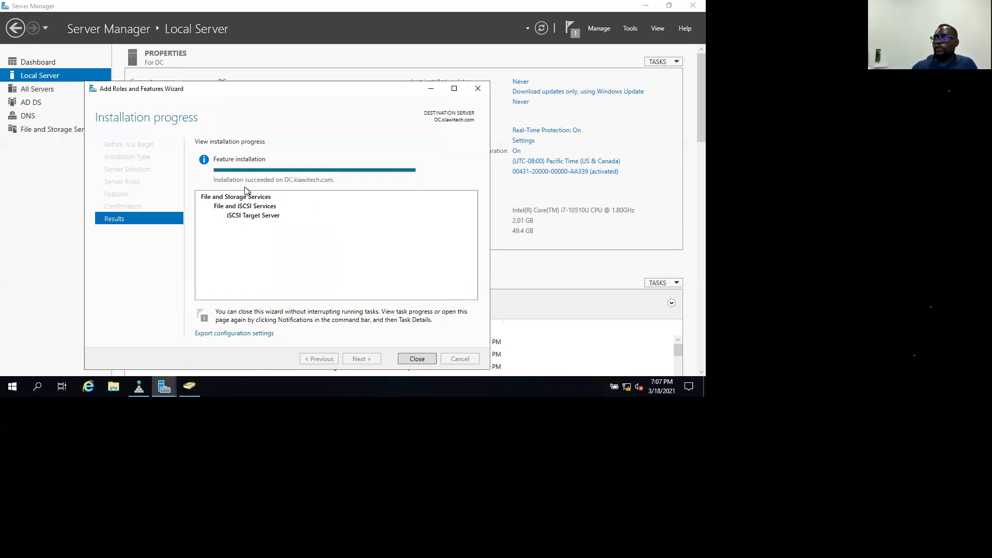
pyautogui.hotkey('alt', 'Tab')
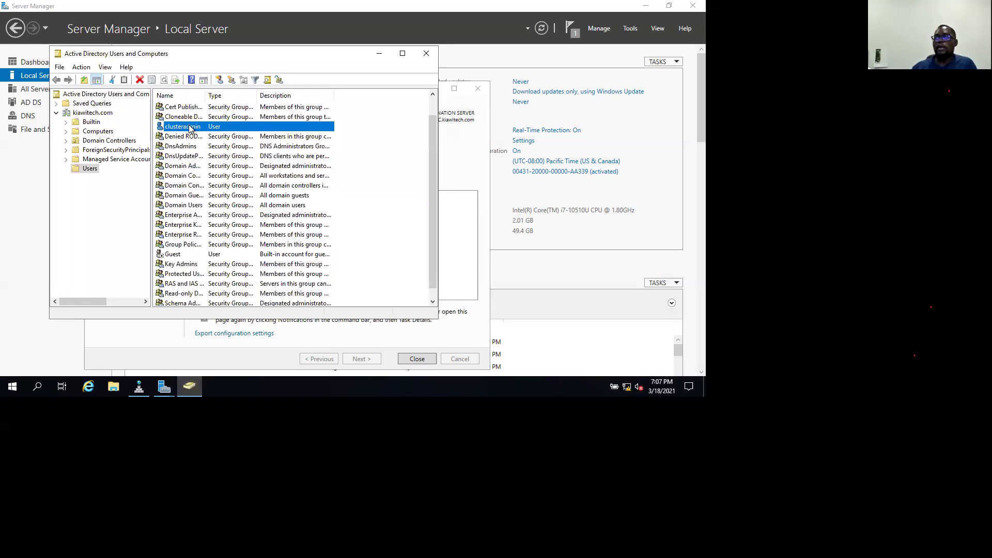
pyautogui.rightClick(190, 129)
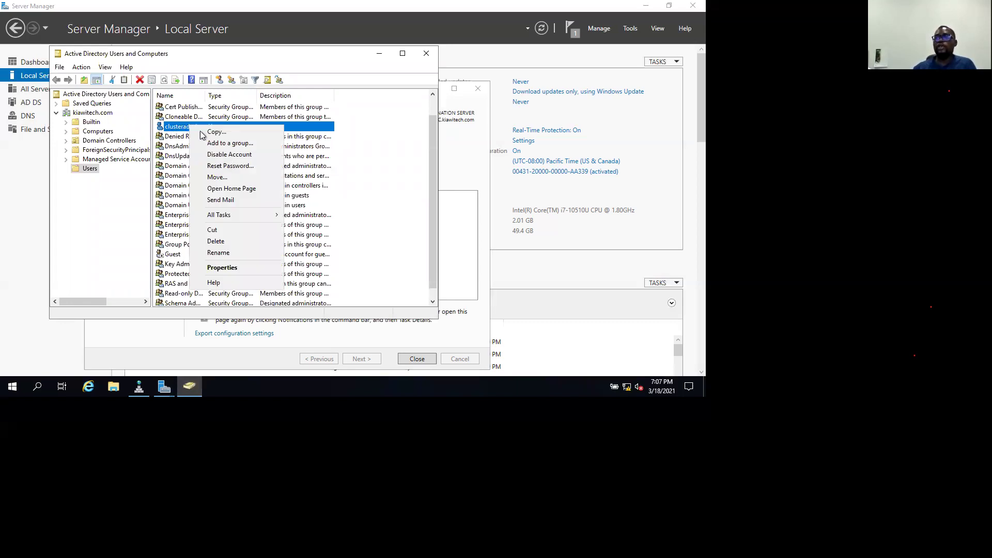
# Turn on Advanced Features in the View menu and reshow the Users container.
pyautogui.click(223, 267)
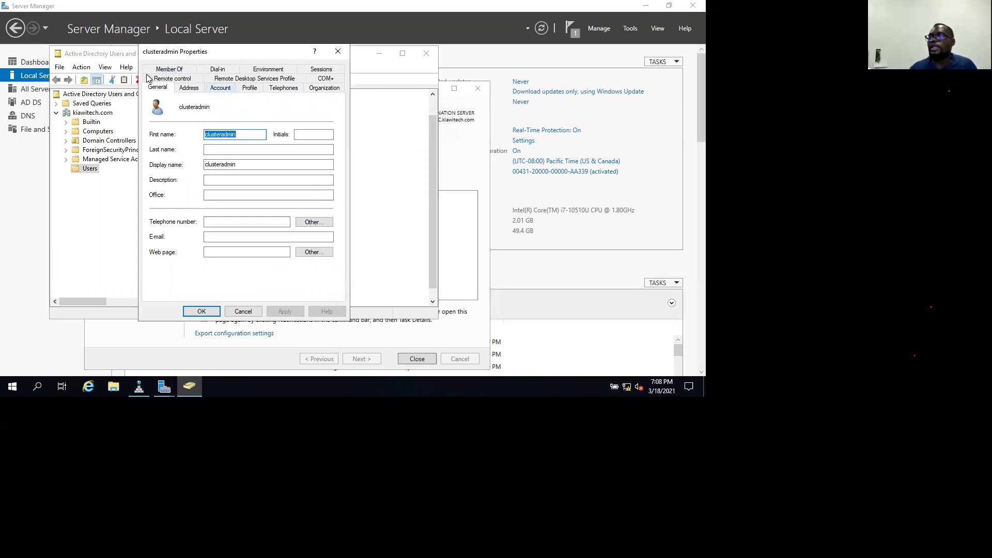
pyautogui.click(339, 55)
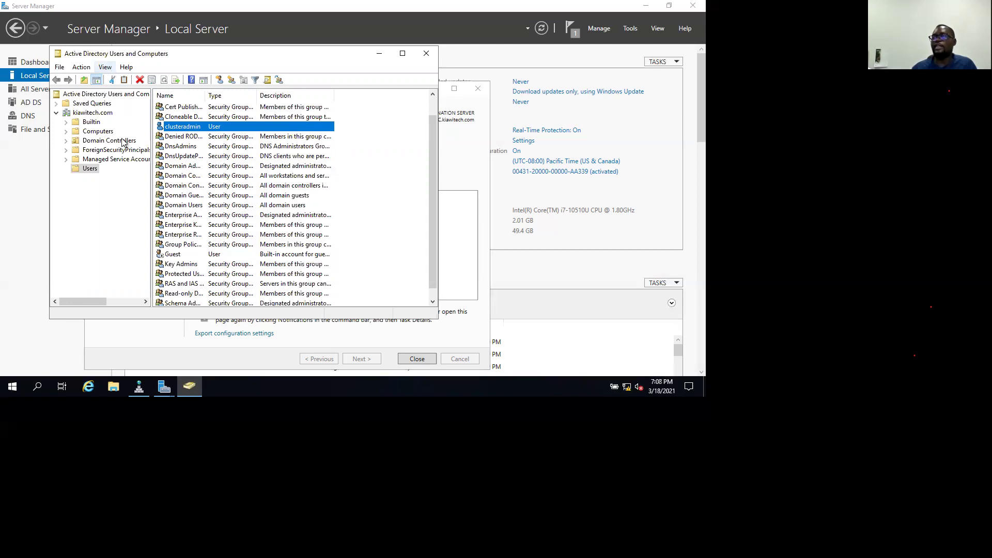
pyautogui.hotkey('alt', 'v')
pyautogui.click(124, 155)
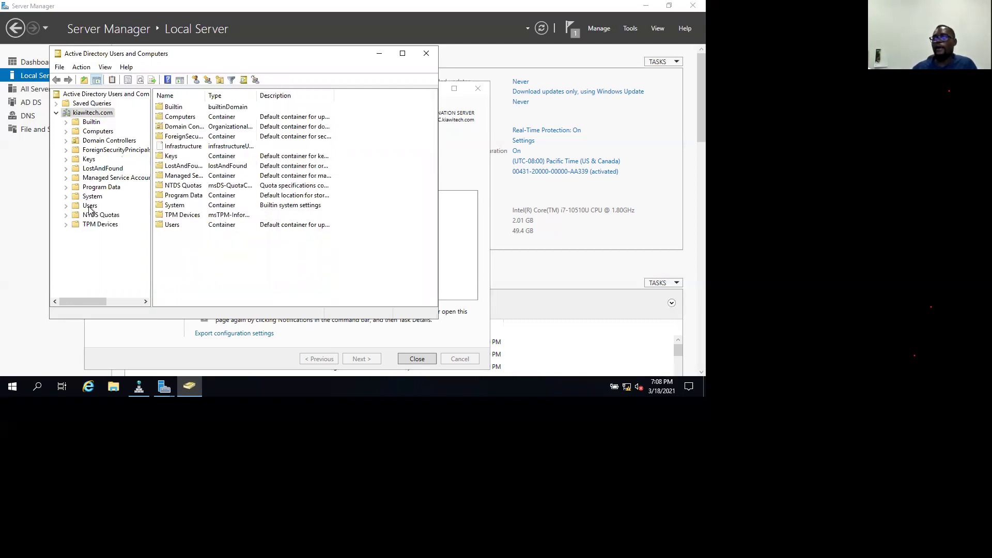
pyautogui.click(90, 205)
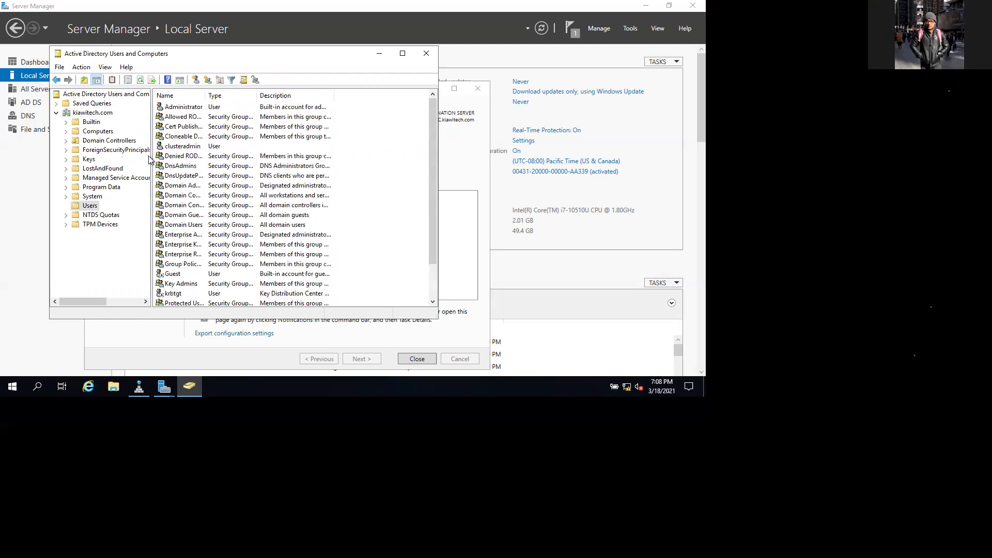
# Reopen clusteradmin's properties and go to its Member Of tab.
pyautogui.click(178, 149)
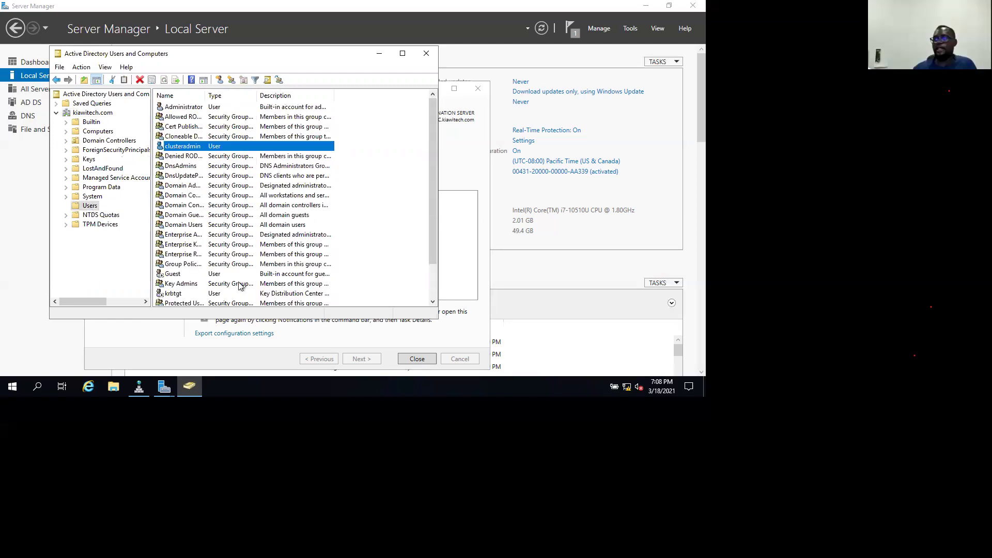
pyautogui.rightClick(179, 148)
pyautogui.click(223, 303)
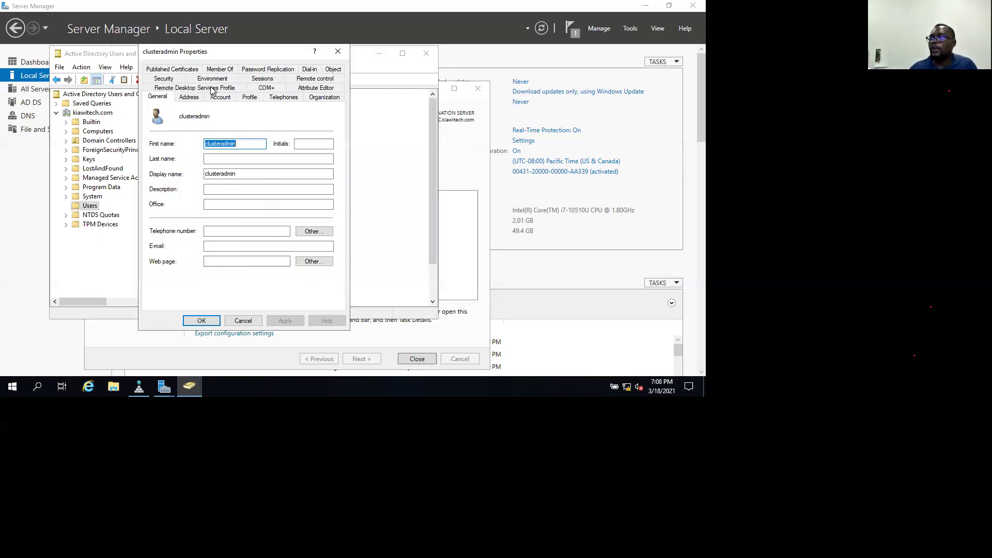
pyautogui.click(172, 78)
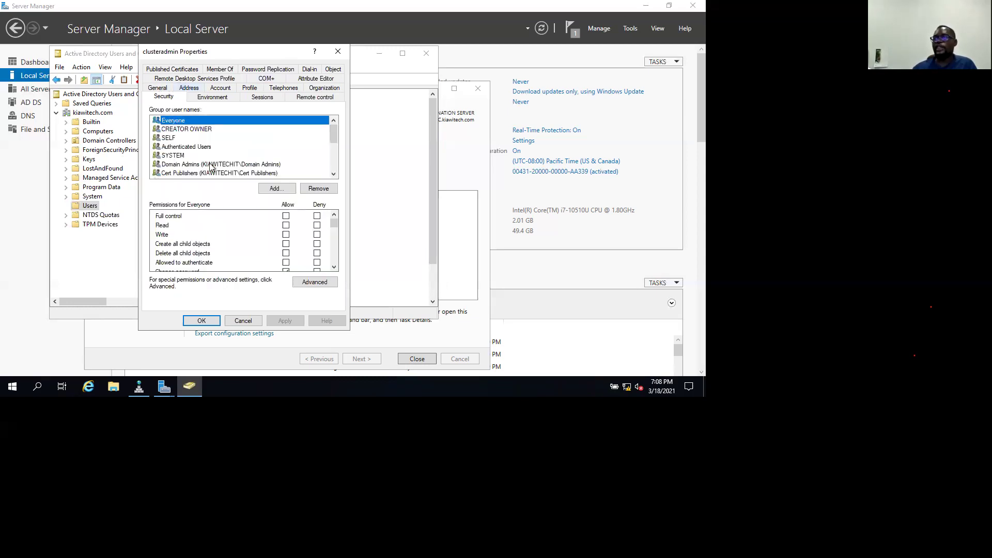
pyautogui.click(285, 189)
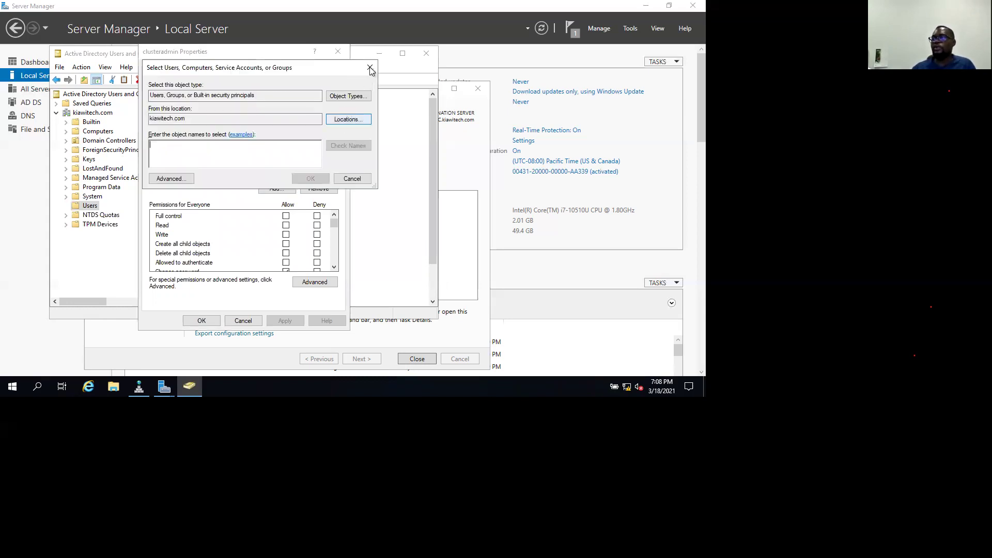
pyautogui.click(369, 67)
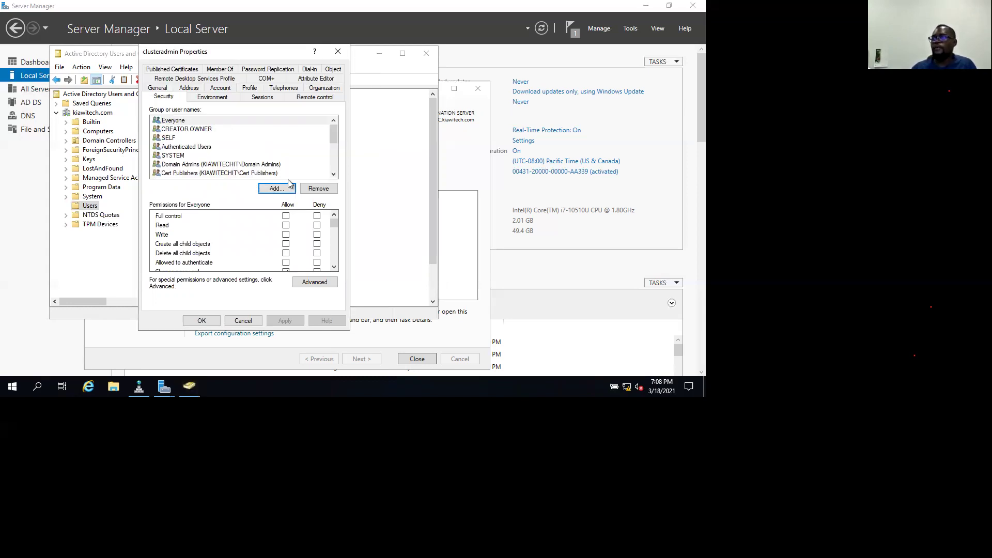
pyautogui.moveTo(335, 134); pyautogui.dragTo(335, 177)
pyautogui.scroll(5, 289, 127)
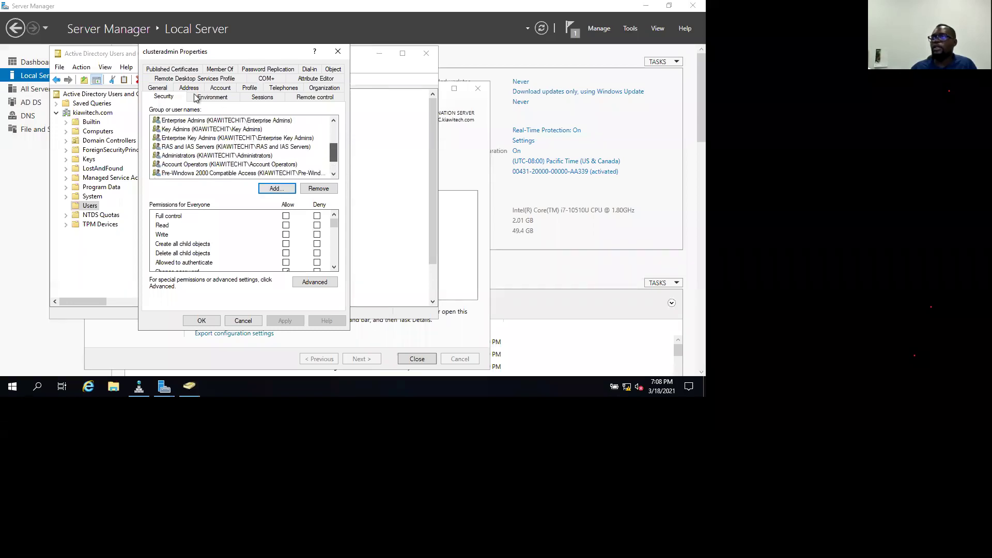
pyautogui.click(219, 68)
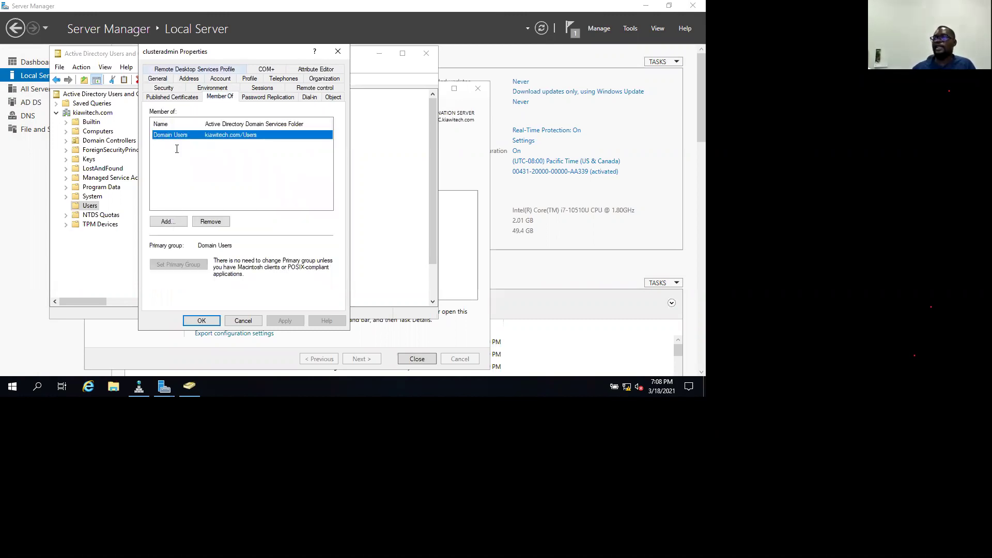
# Add clusteradmin to the Administrators and Remote Desktop Users groups.
pyautogui.click(167, 221)
pyautogui.write('administra')
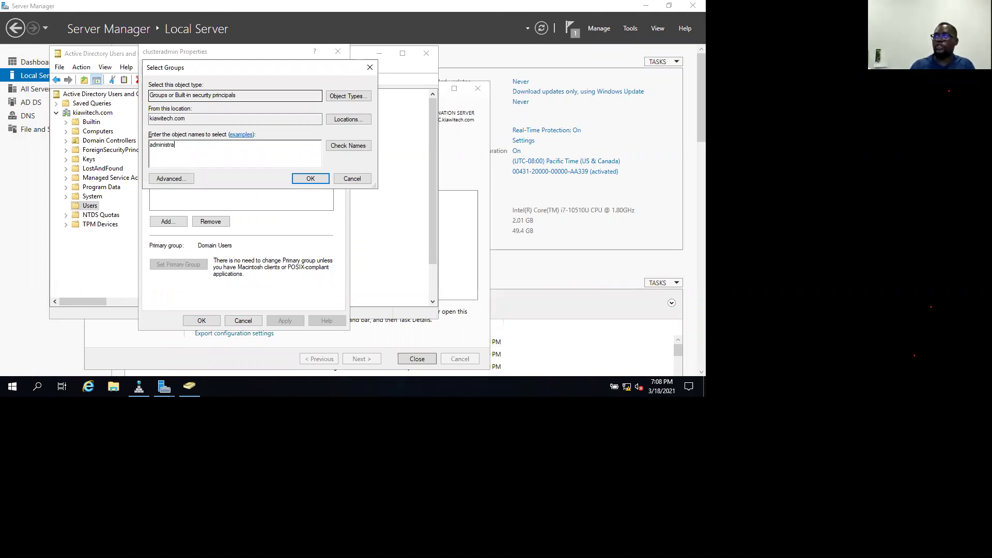
pyautogui.write('tiors')
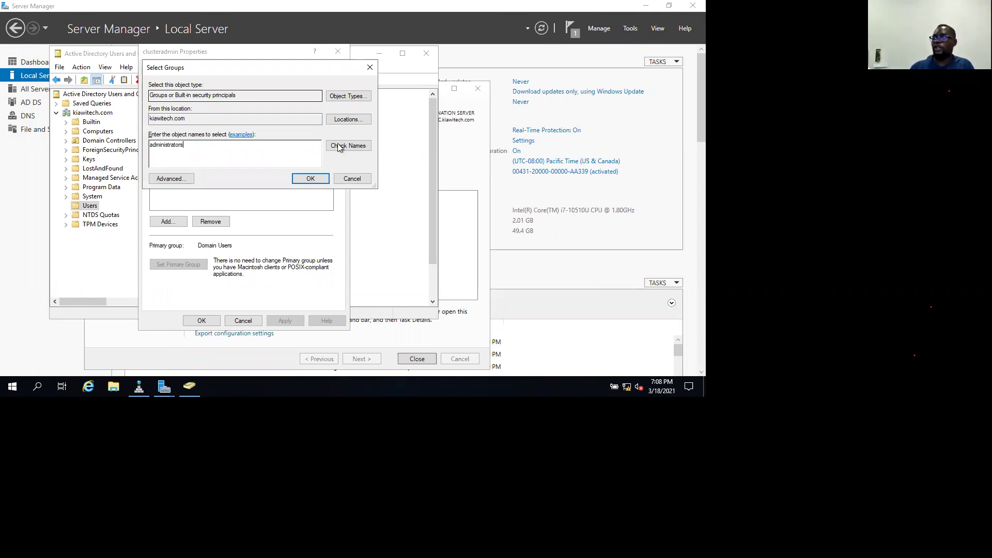
pyautogui.click(345, 147)
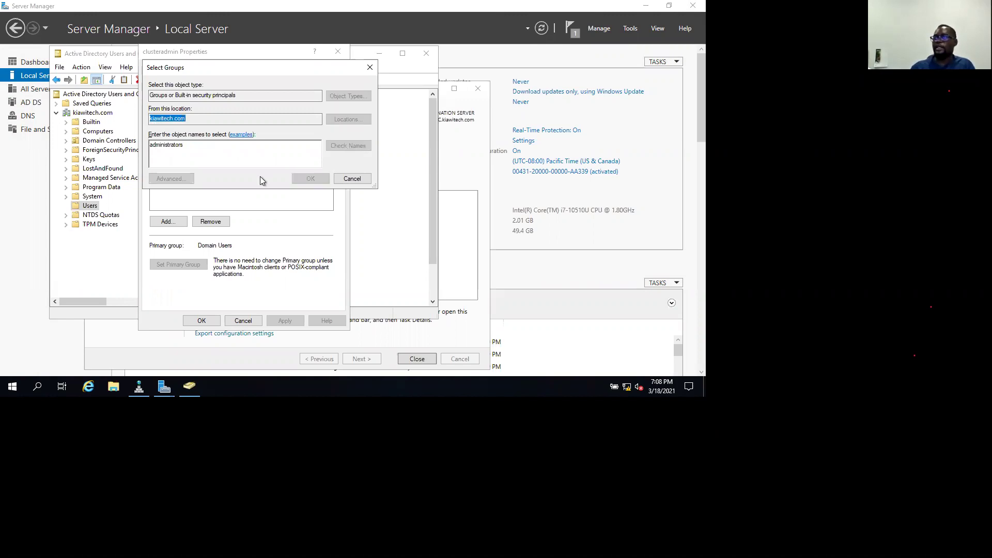
pyautogui.click(299, 177)
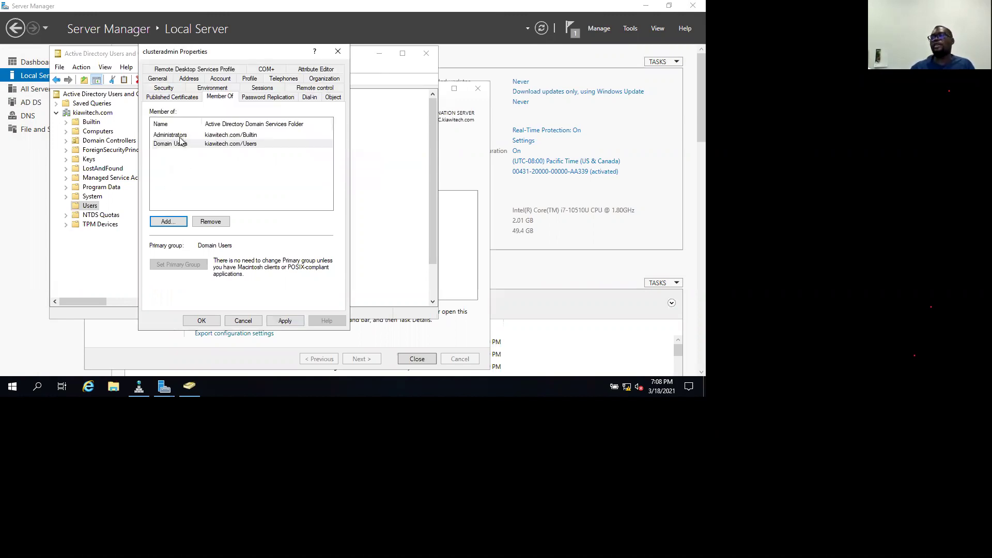
pyautogui.click(169, 222)
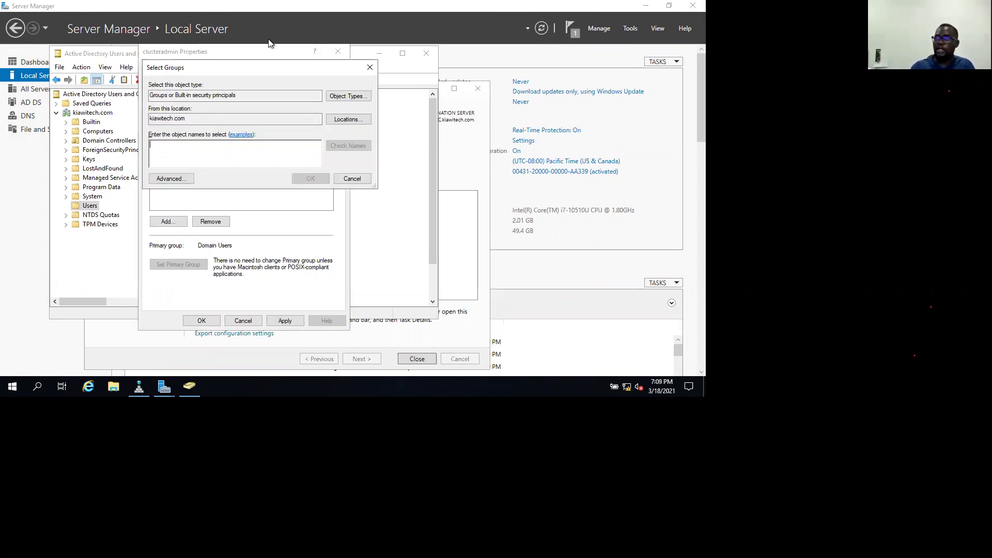
pyautogui.write('remoy')
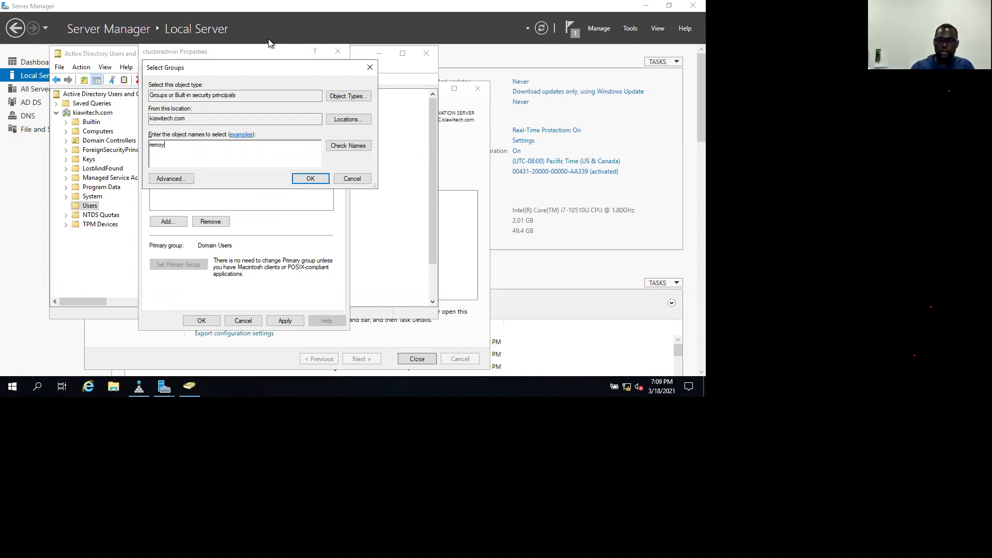
pyautogui.write('ter')
pyautogui.press('BackSpace')
pyautogui.click(355, 145)
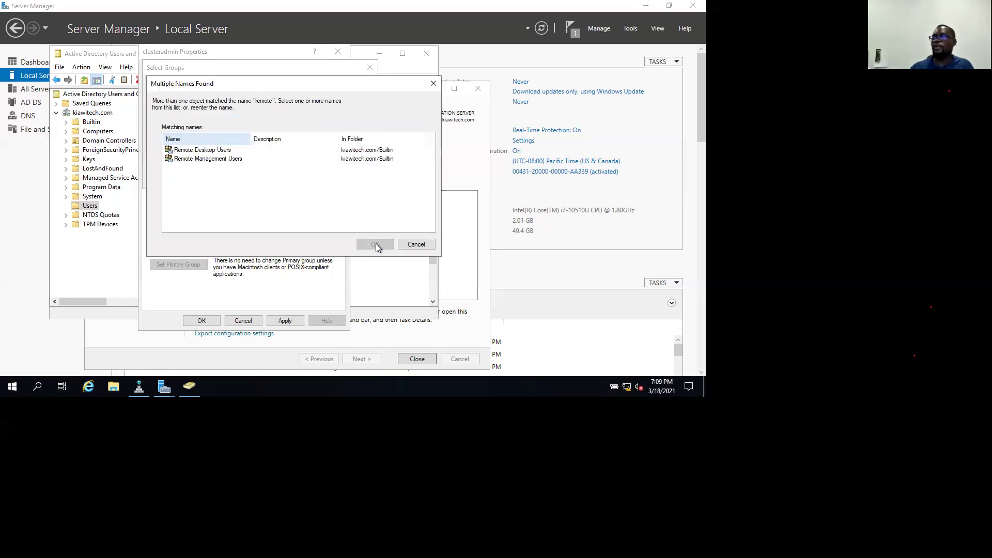
pyautogui.press('Down')
pyautogui.press('Return')
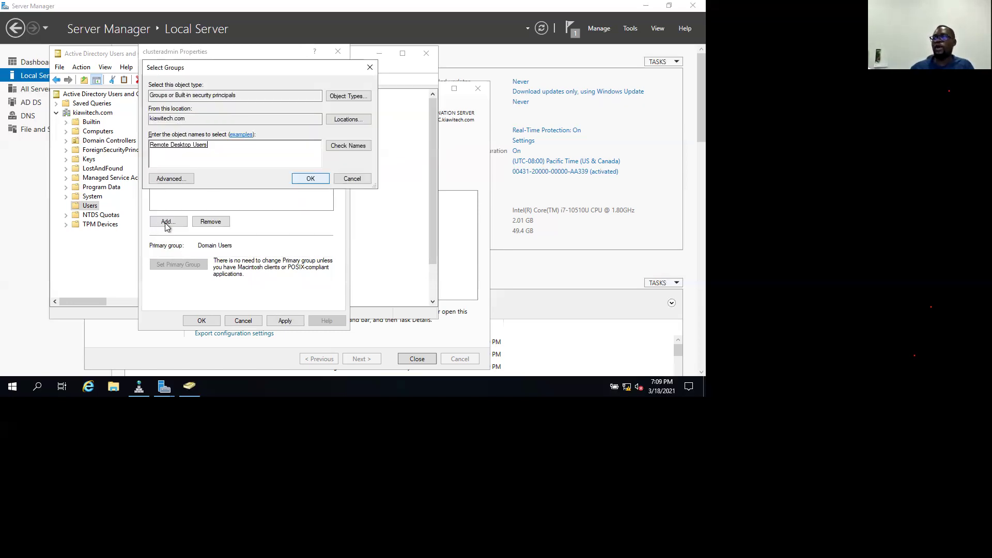
pyautogui.press('Return')
pyautogui.press('Return')
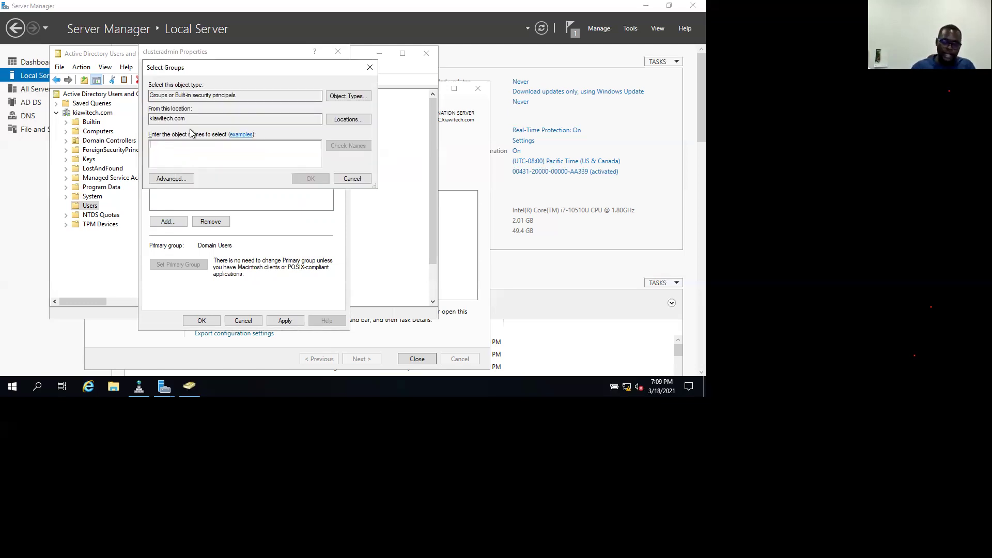
# Add clusteradmin to Domain Admins and close the properties, keeping the changes.
pyautogui.write('domia')
pyautogui.press('BackSpace')
pyautogui.press('BackSpace')
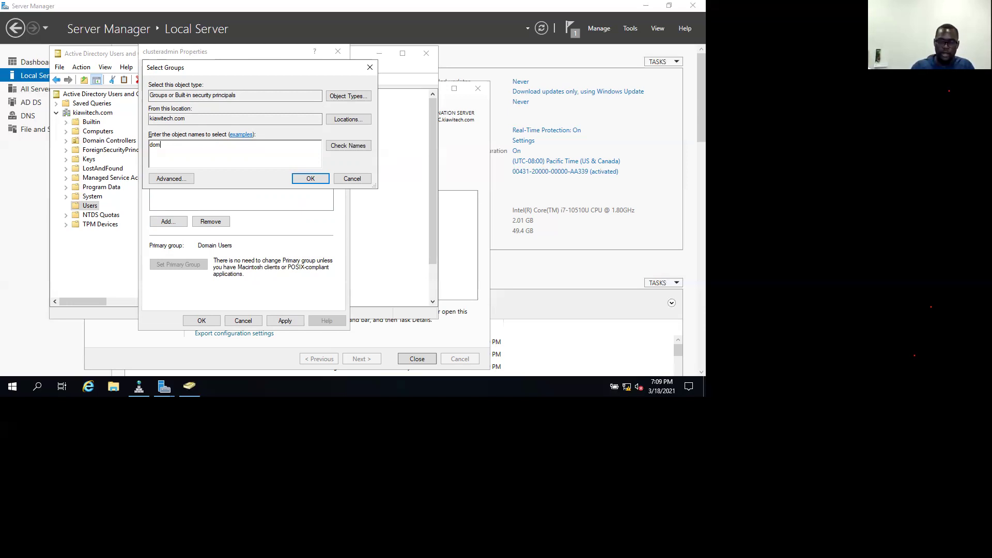
pyautogui.write('main')
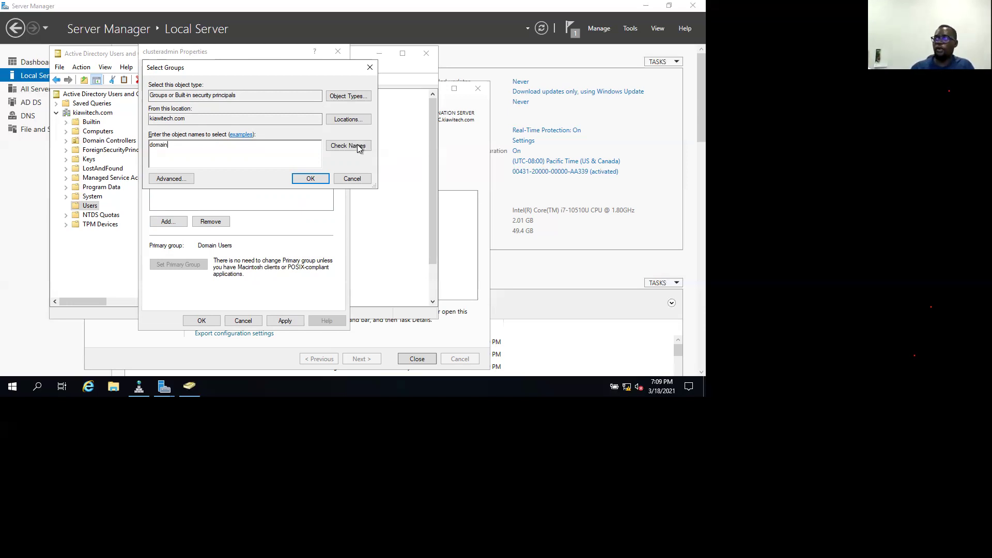
pyautogui.press('Return')
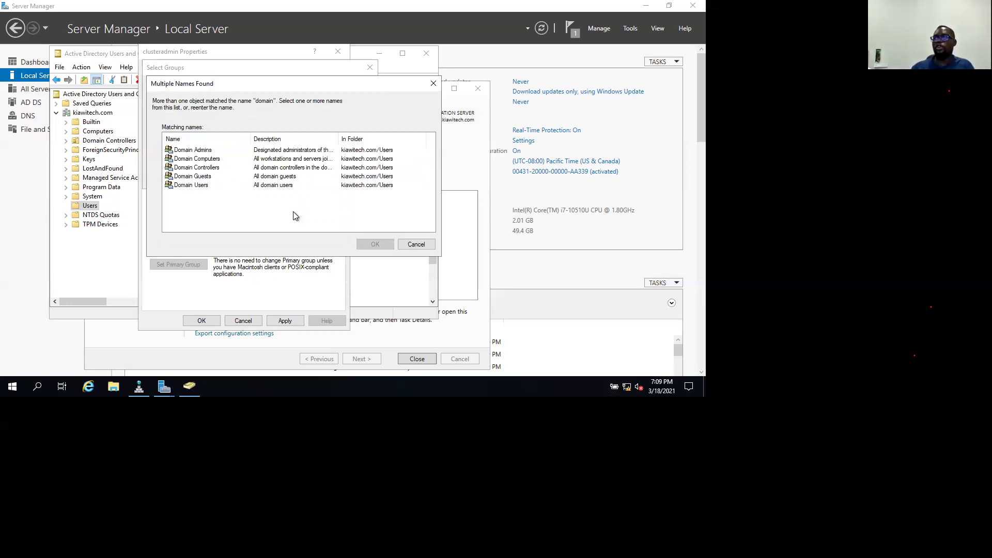
pyautogui.press('Return')
pyautogui.click(312, 181)
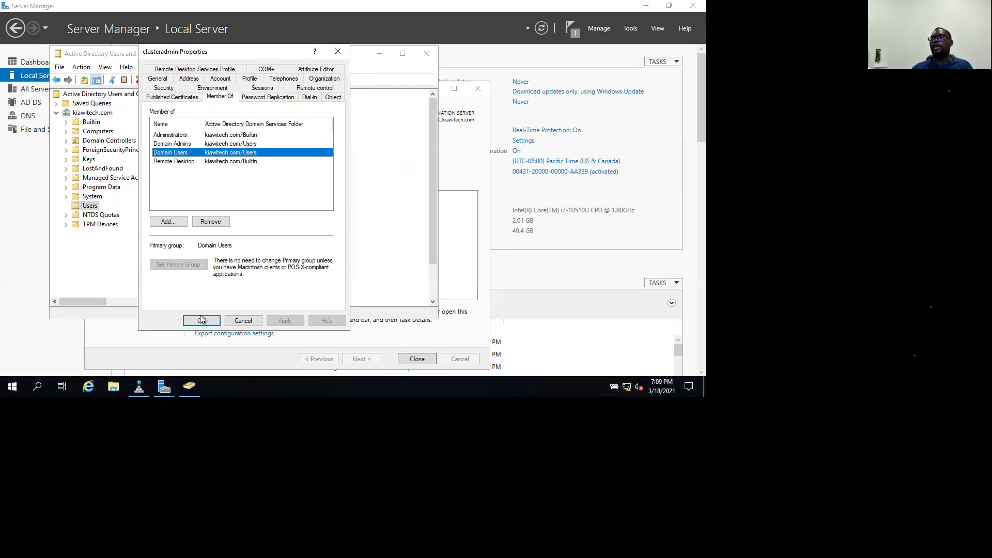
pyautogui.press('Return')
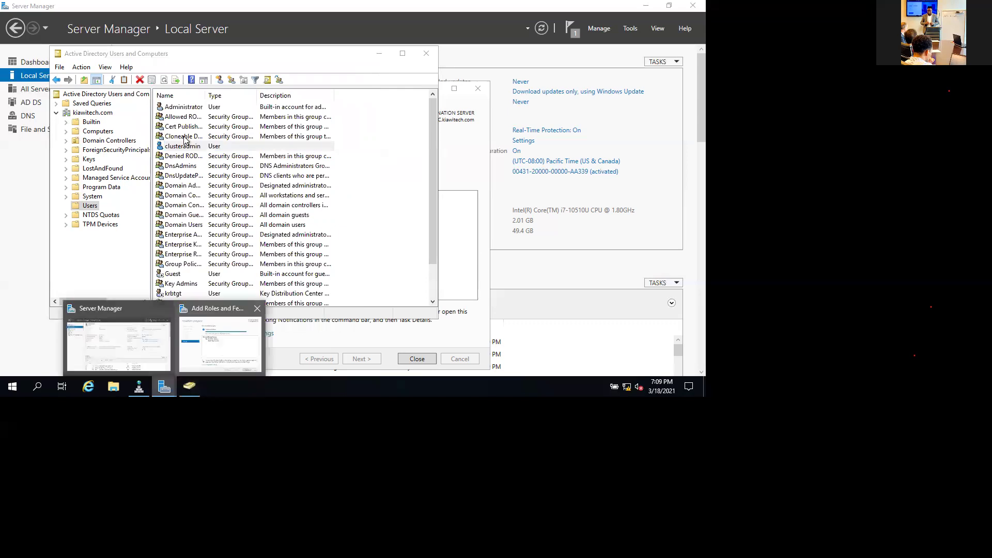
# Close the completed roles wizard and view the empty iSCSI page under File and Storage Services.
pyautogui.click(216, 346)
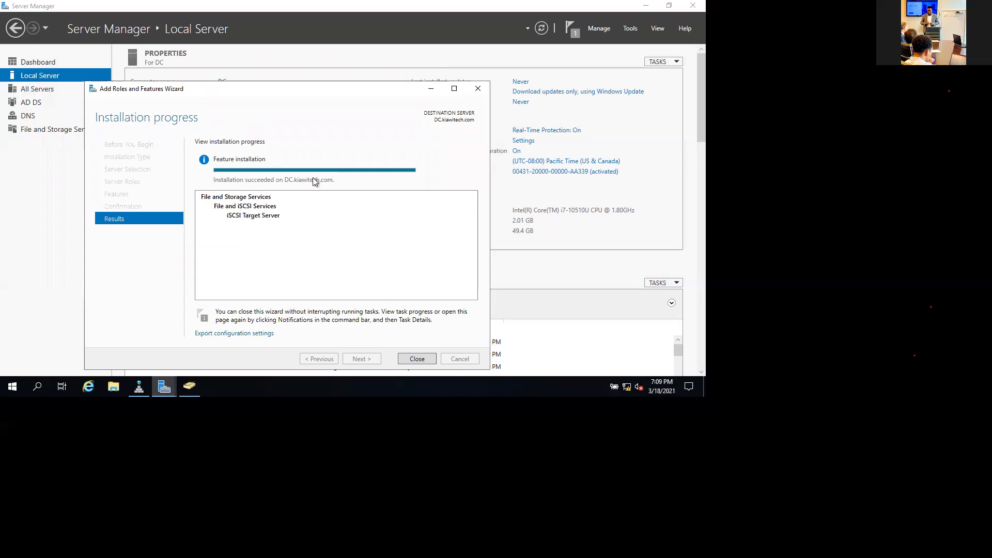
pyautogui.click(418, 359)
pyautogui.click(31, 139)
pyautogui.click(89, 131)
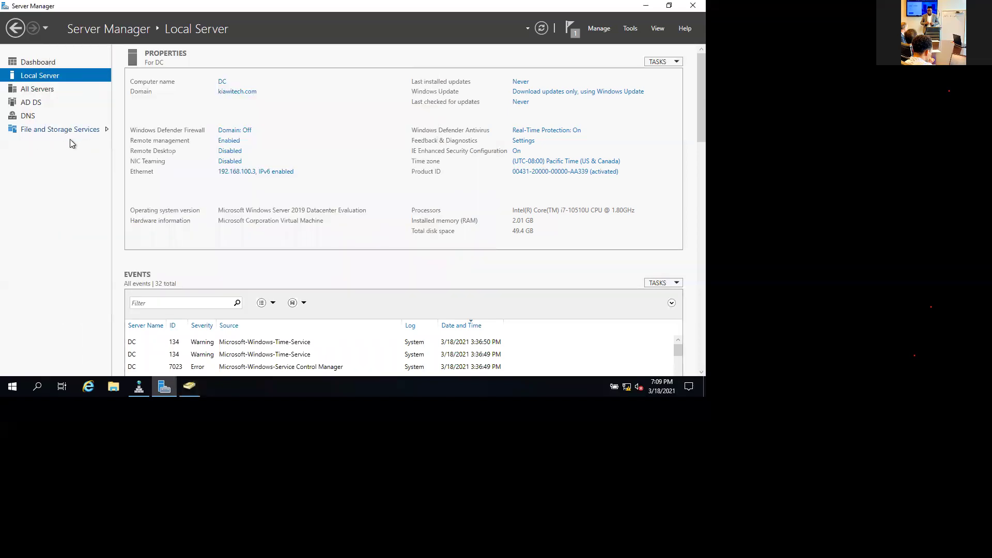
pyautogui.click(58, 132)
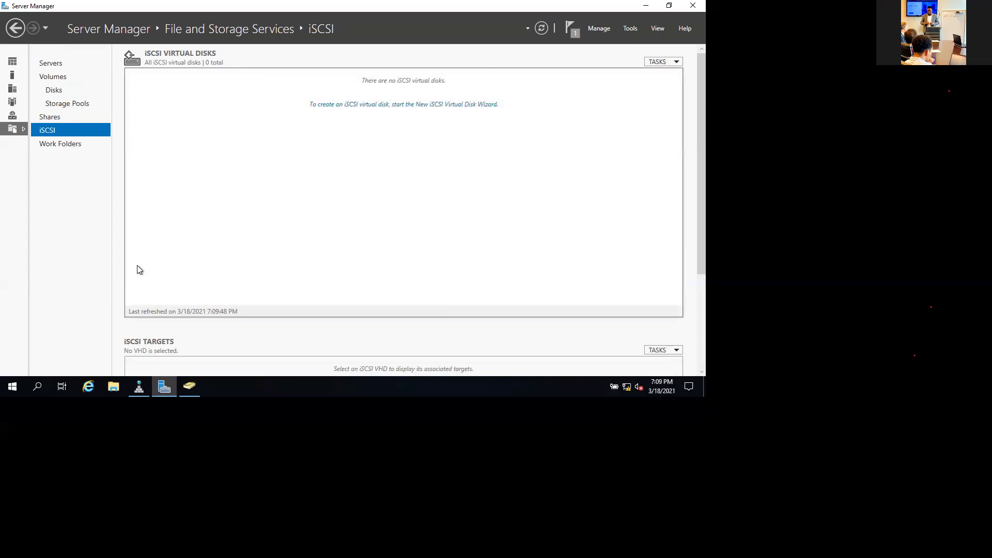
pyautogui.scroll(-3, 138, 266)
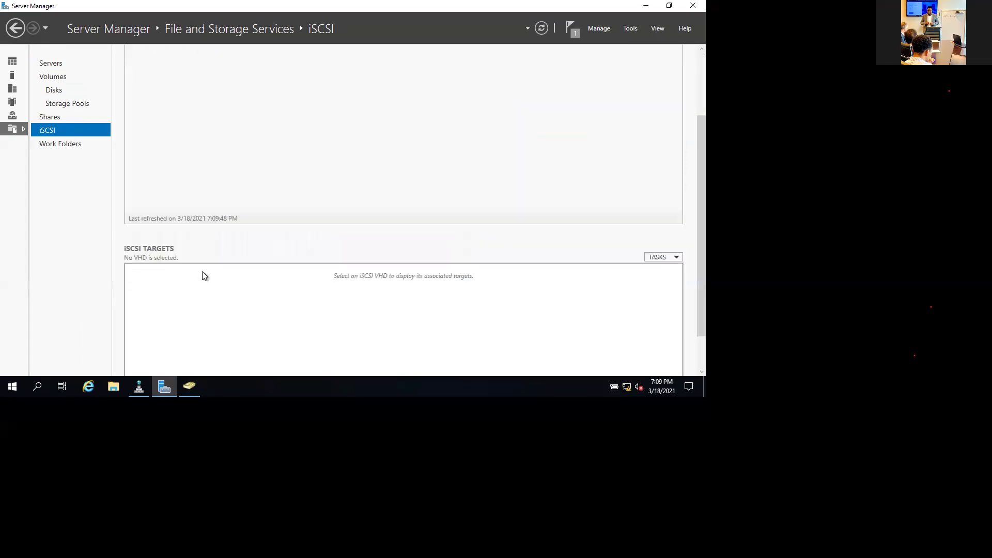
pyautogui.scroll(-2, 202, 276)
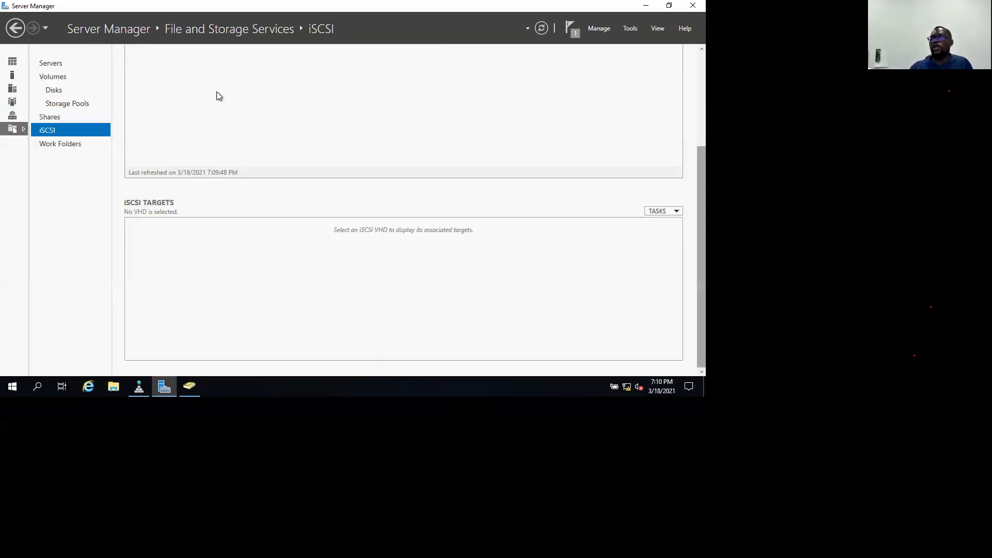
pyautogui.scroll(3, 216, 93)
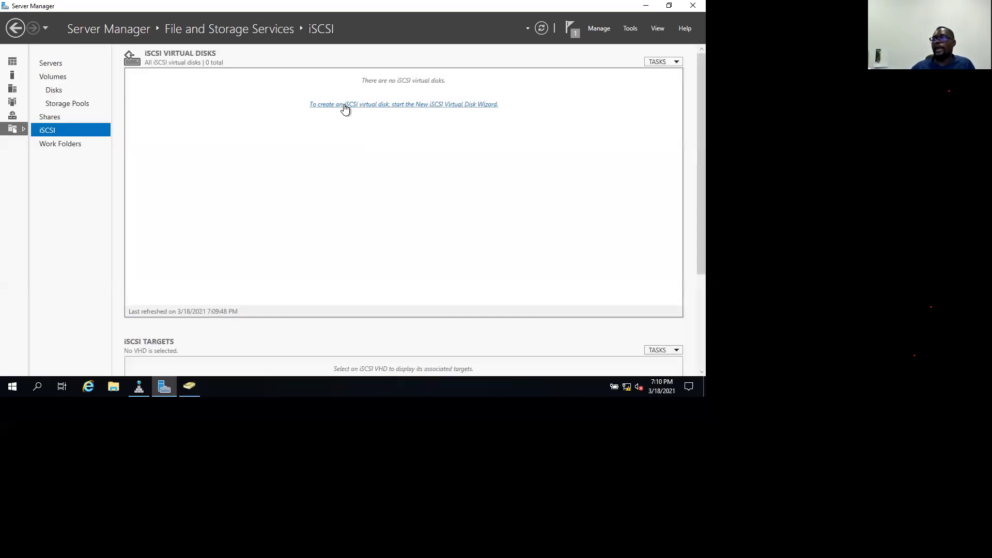
# Define a 10 GB dynamically expanding iSCSI virtual disk named DATA on volume C:.
pyautogui.click(345, 106)
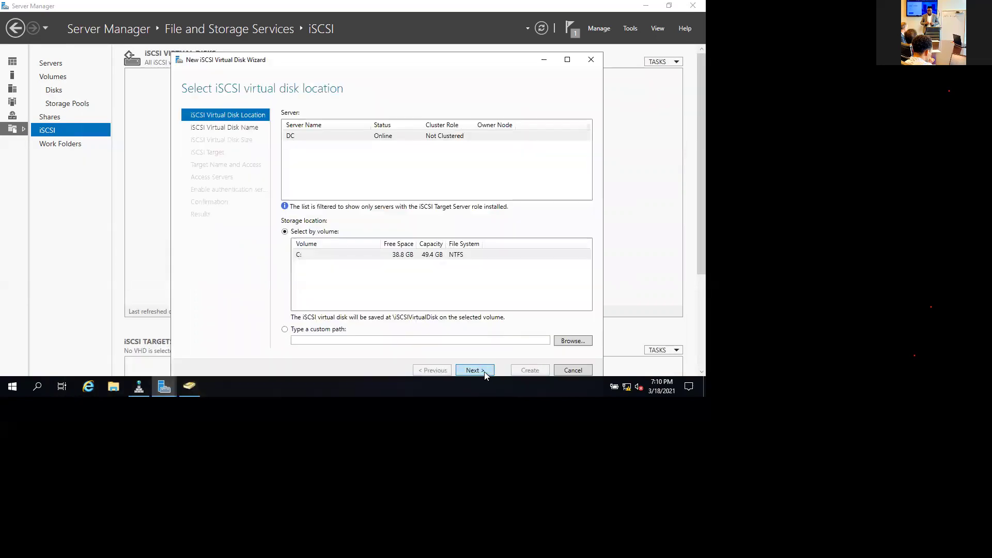
pyautogui.click(475, 370)
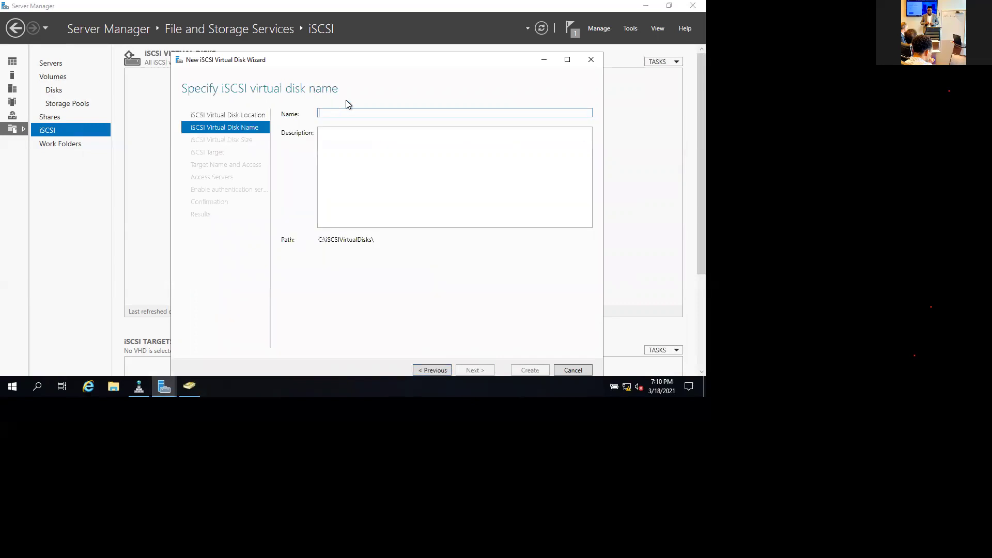
pyautogui.write('DA')
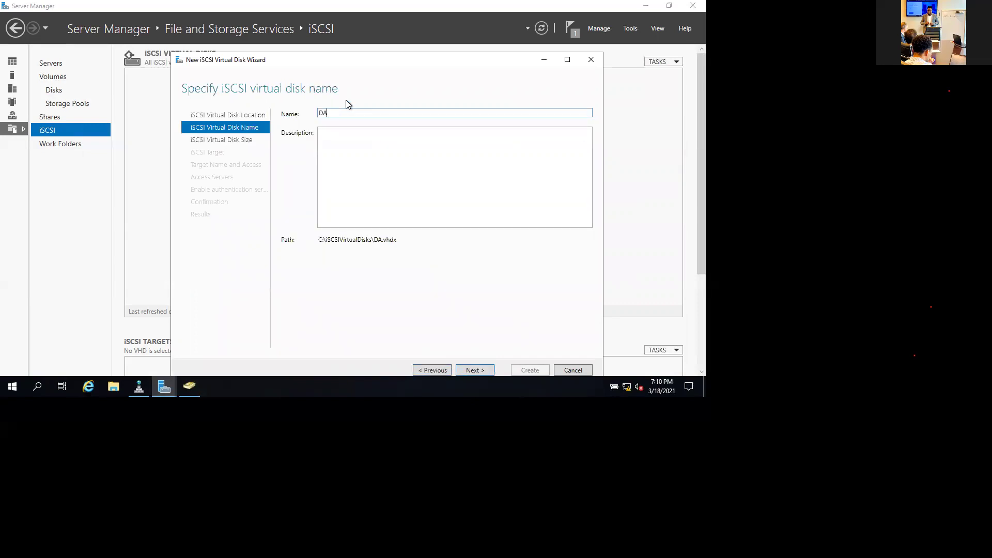
pyautogui.write('TA')
pyautogui.click(474, 370)
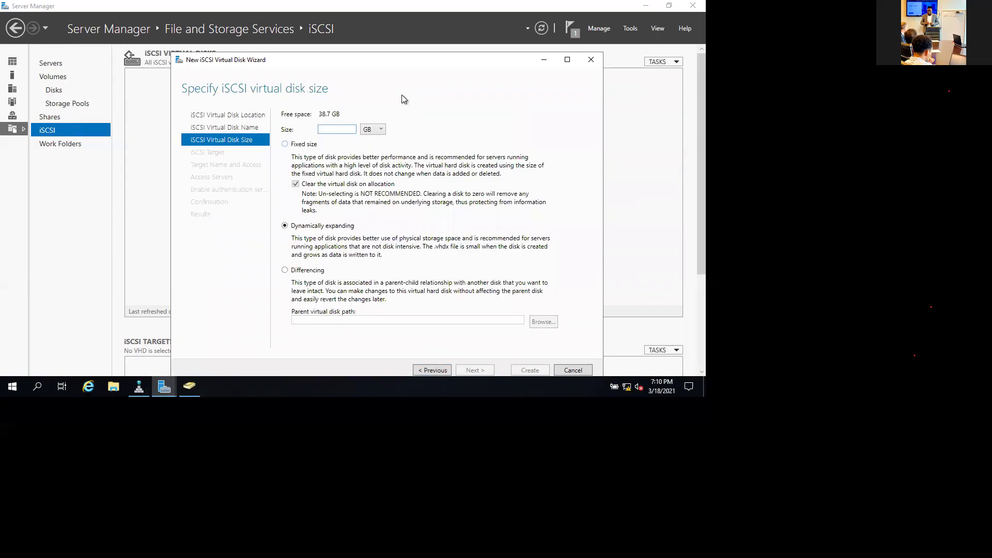
pyautogui.write('10')
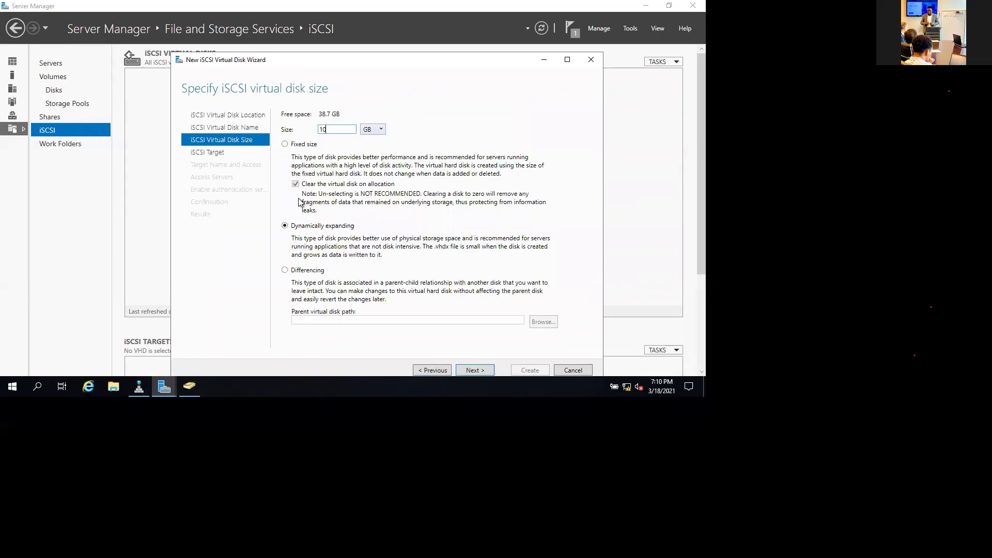
pyautogui.click(468, 368)
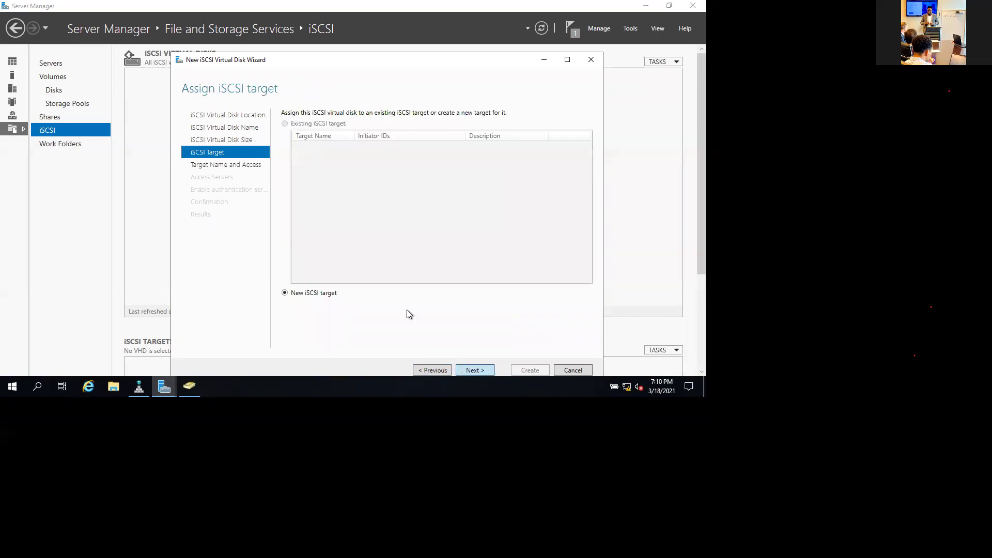
pyautogui.press('Return')
# Assign the disk to a new iSCSI target named MPITTarget.
pyautogui.click(431, 371)
pyautogui.click(472, 370)
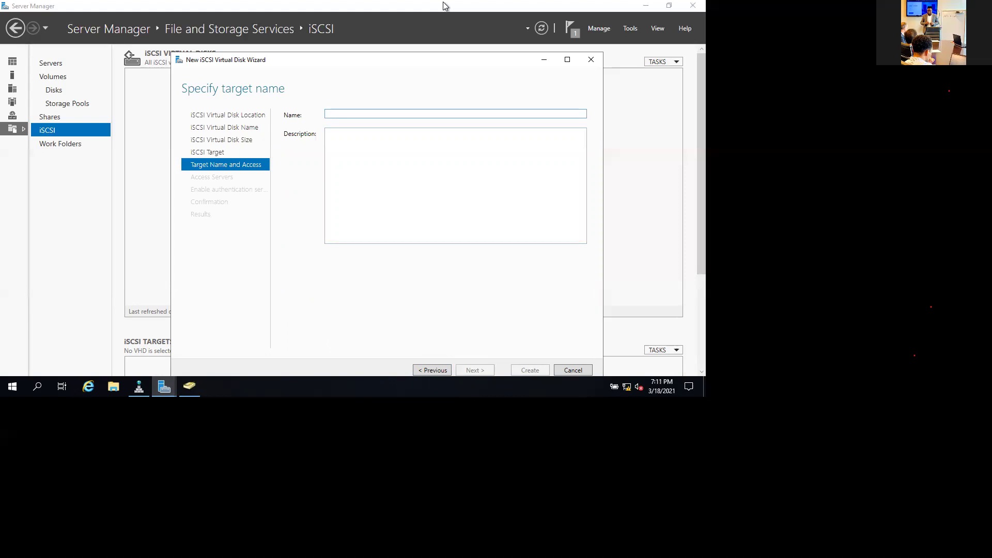
pyautogui.write('MPIT')
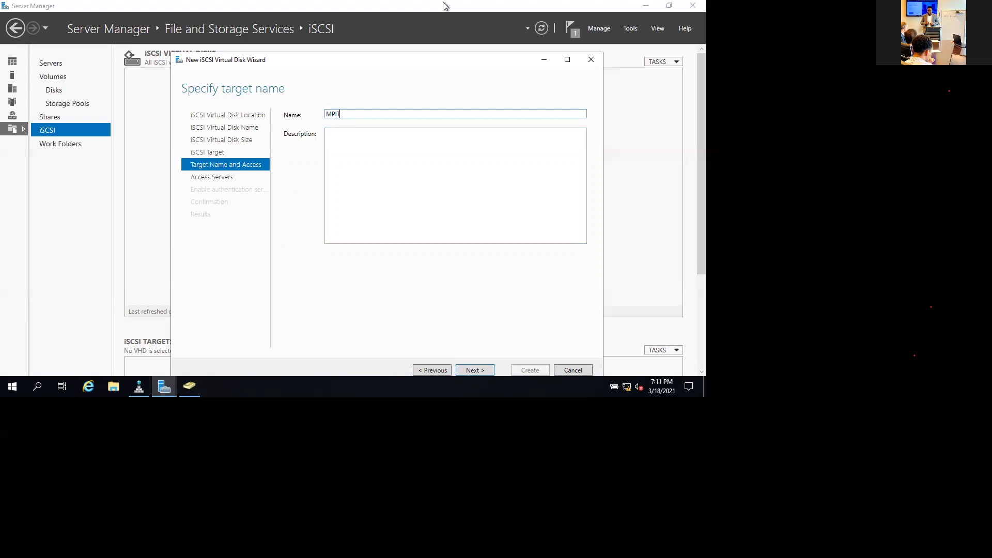
pyautogui.write('Targetr')
pyautogui.press('BackSpace')
pyautogui.click(196, 177)
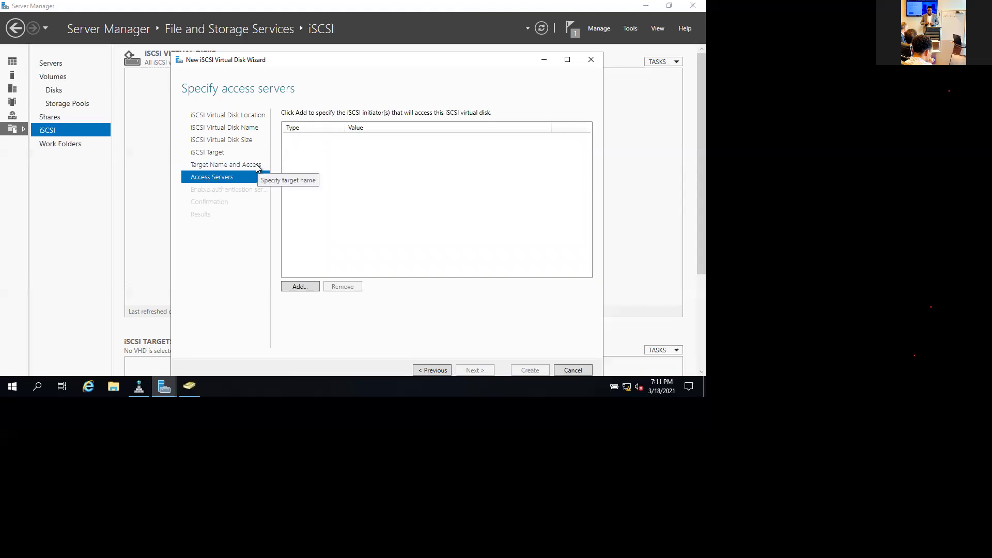
# Open the Add initiator ID dialog set to IP Address after checking NODE1 and NODE2 in Hyper-V Manager.
pyautogui.click(296, 287)
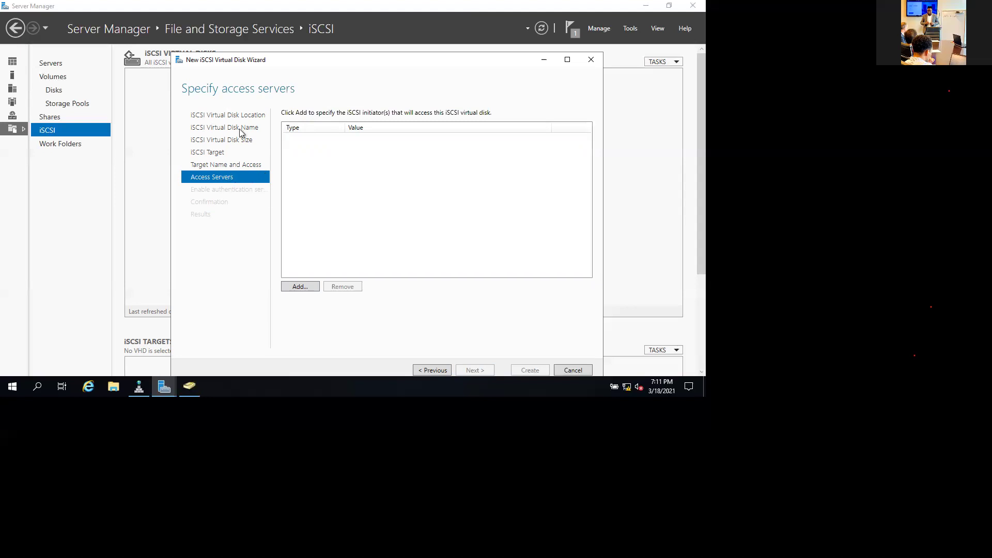
pyautogui.click(302, 284)
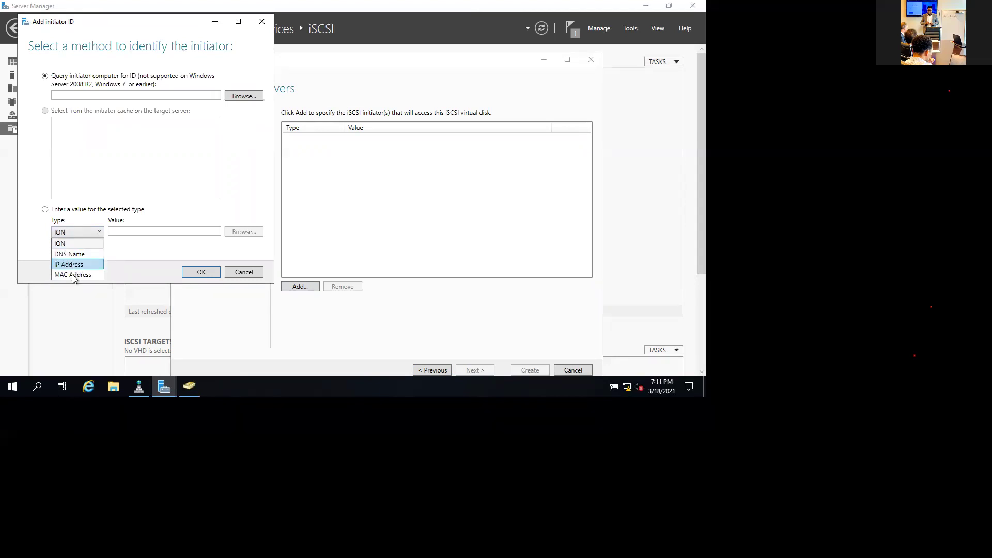
pyautogui.click(132, 233)
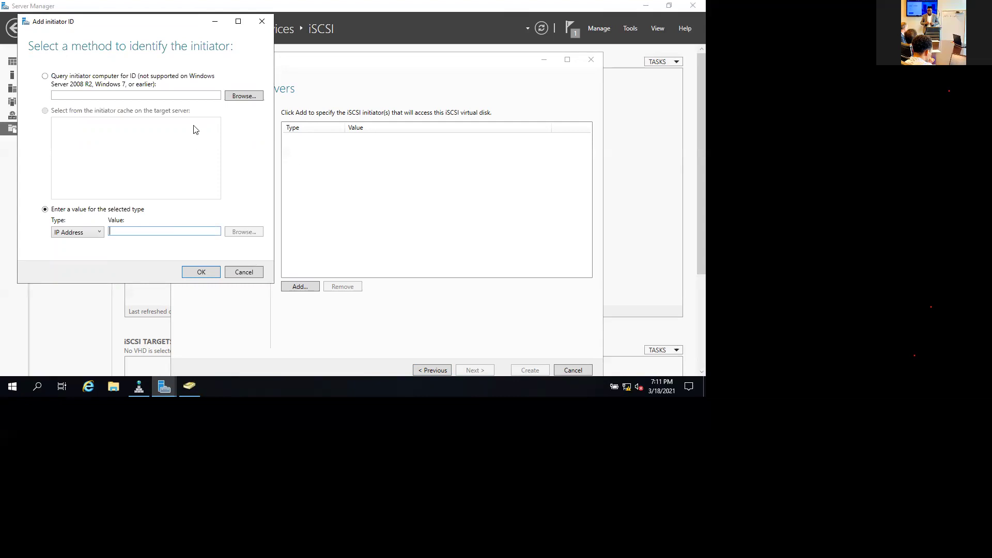
pyautogui.hotkey('alt', 'Tab')
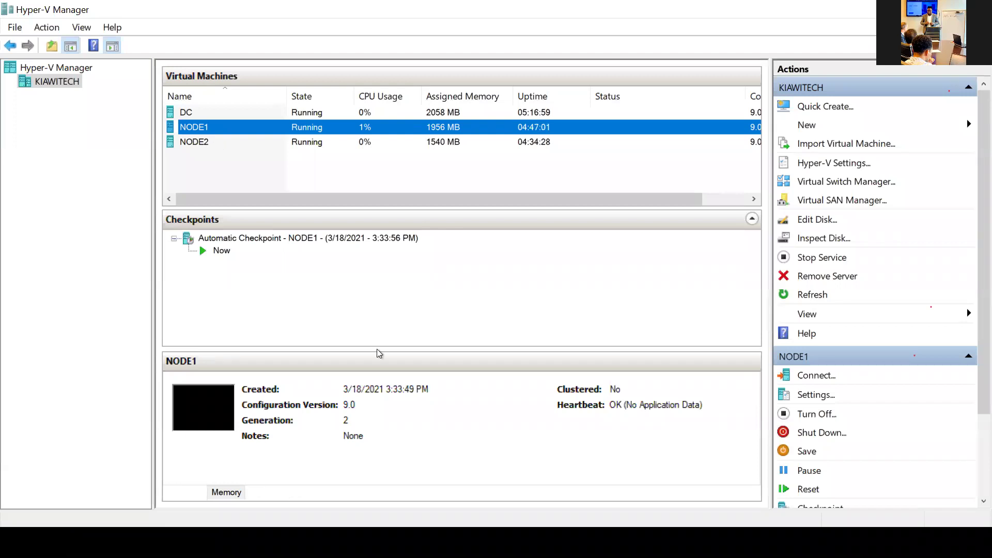
pyautogui.hotkey('alt', 'Tab')
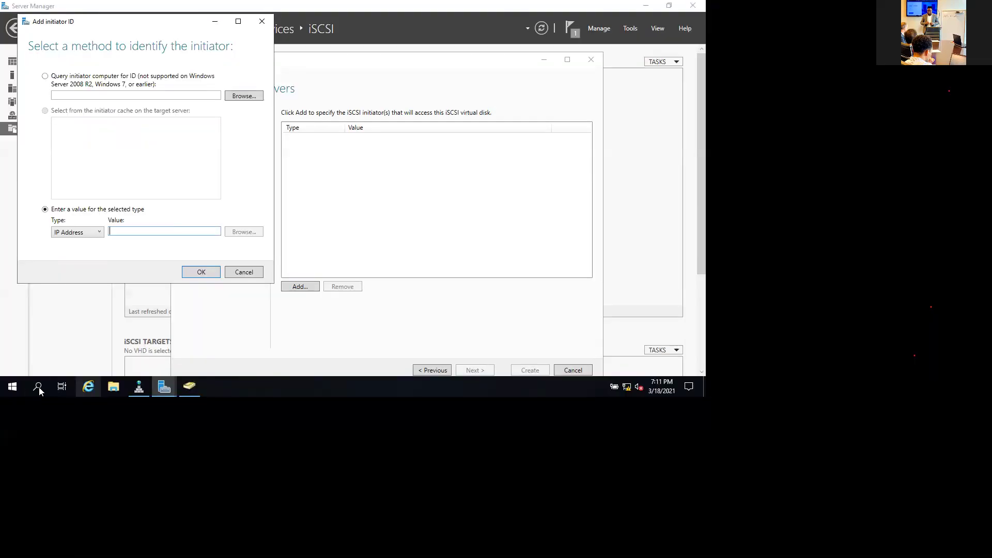
# Open Command Prompt, run nslookup node1 and copy its address 192.168.100.4.
pyautogui.click(37, 387)
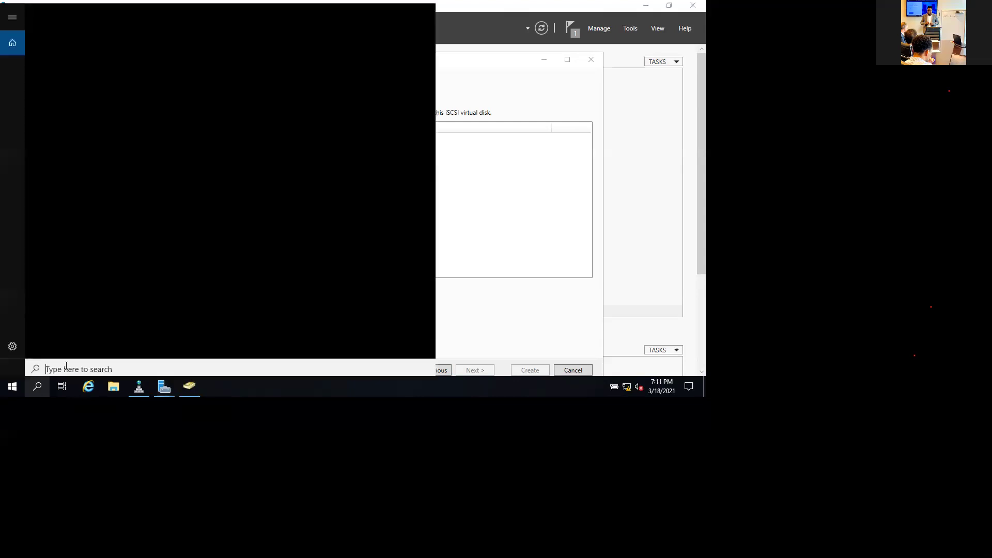
pyautogui.write('cmd')
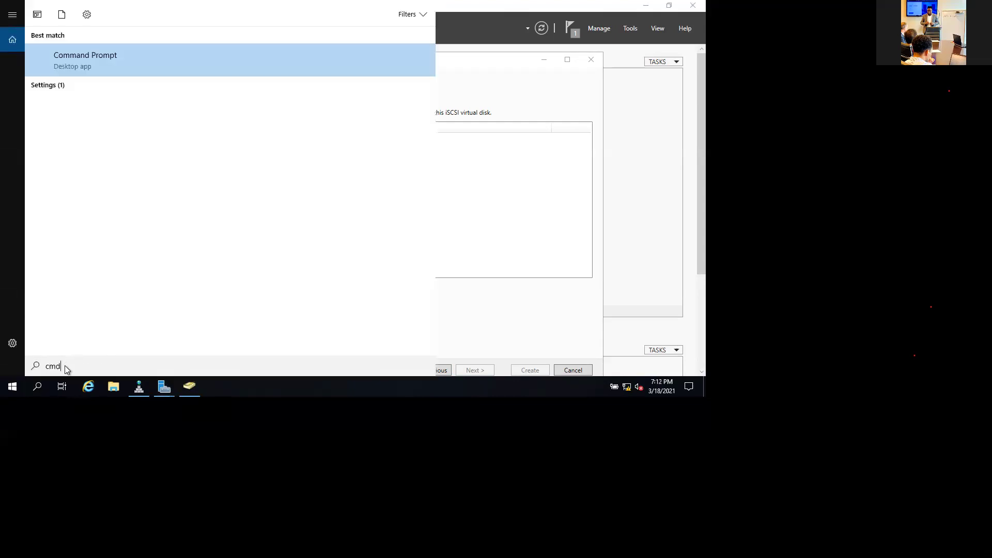
pyautogui.press('Escape')
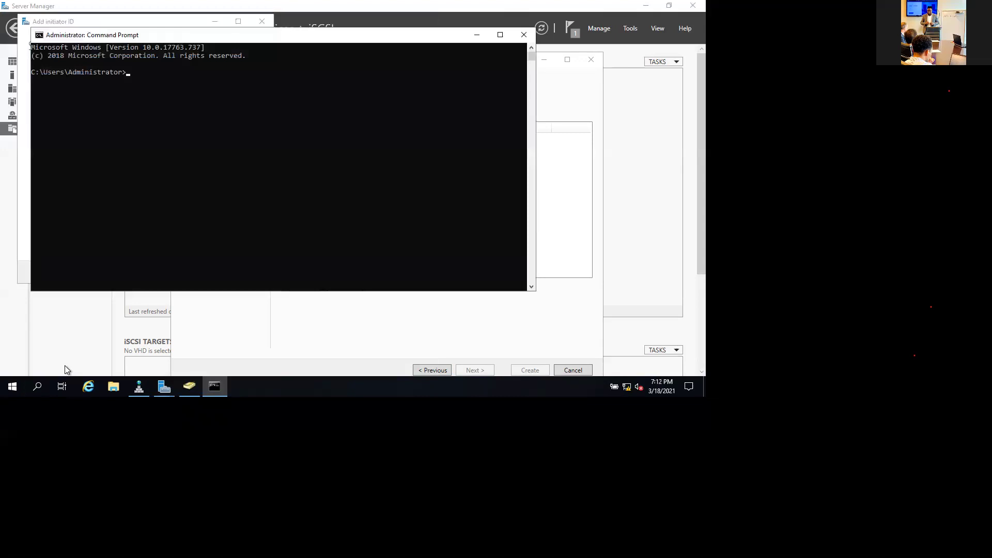
pyautogui.write('nslookup node1')
pyautogui.press('Return')
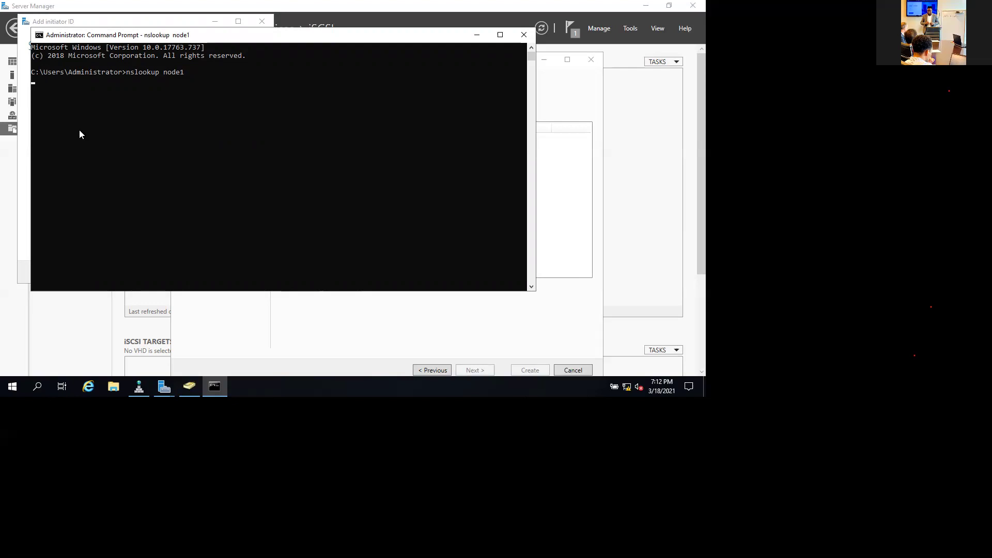
pyautogui.moveTo(73, 130); pyautogui.dragTo(128, 132)
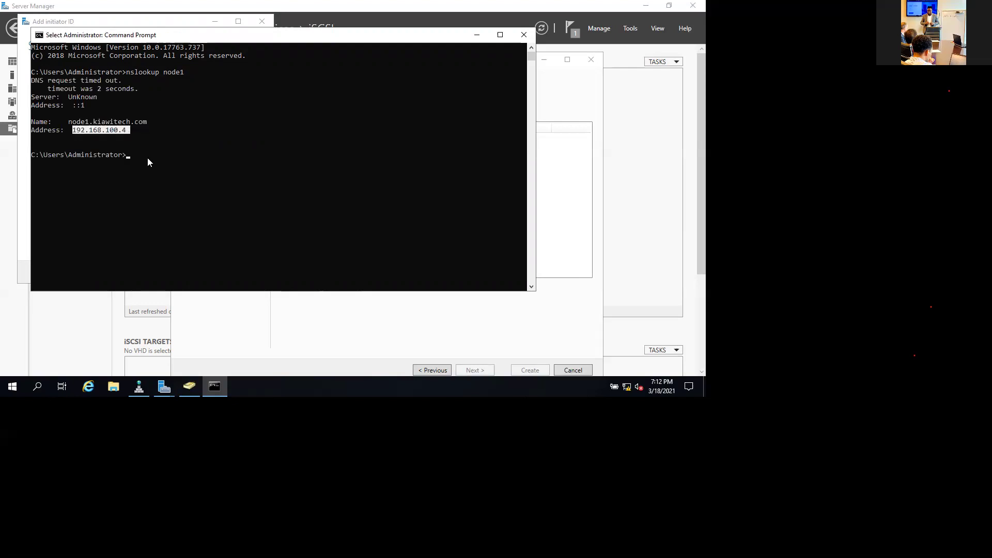
pyautogui.rightClick(129, 160)
# Look up node2 and copy its returned address 192.168.100.5.
pyautogui.press('Up')
pyautogui.press('Return')
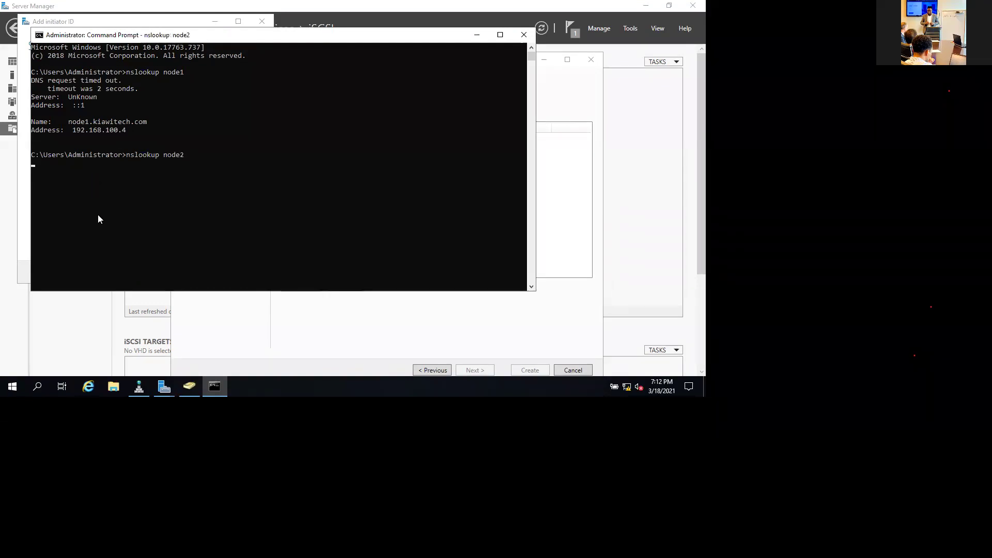
pyautogui.moveTo(73, 213); pyautogui.dragTo(126, 210)
pyautogui.hotkey('ctrl', 'c')
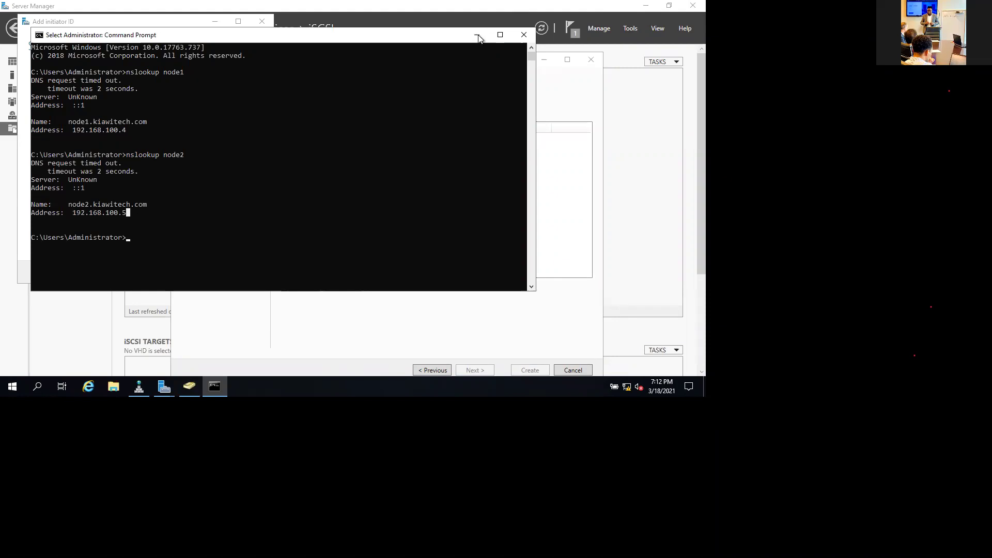
# Add 192.168.100.4 as the first access server IP address.
pyautogui.click(224, 343)
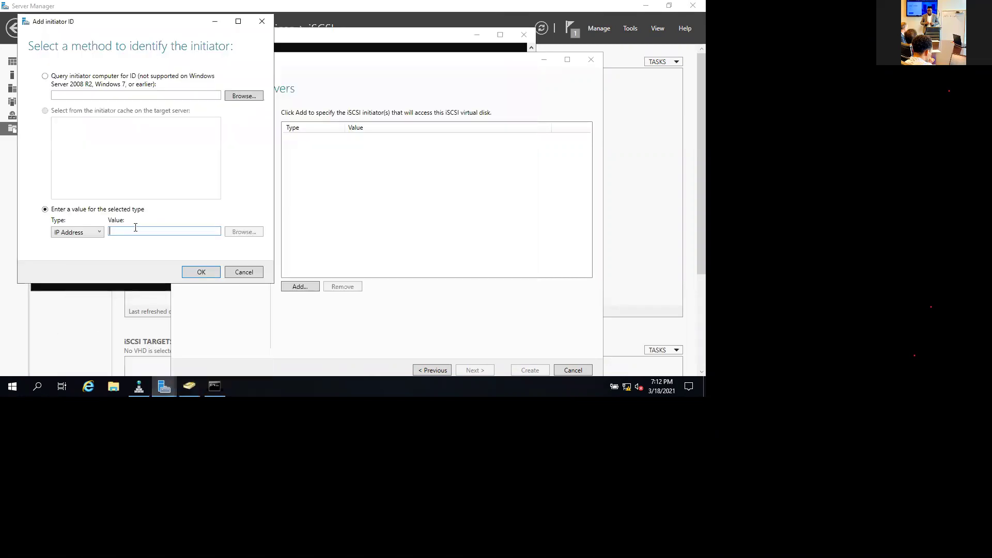
pyautogui.write('192')
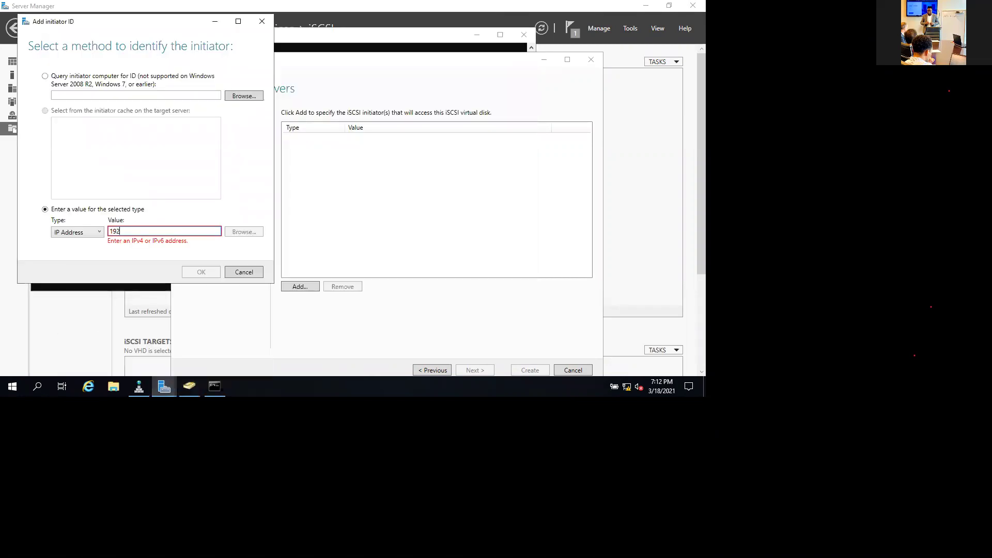
pyautogui.write('.168.100.4')
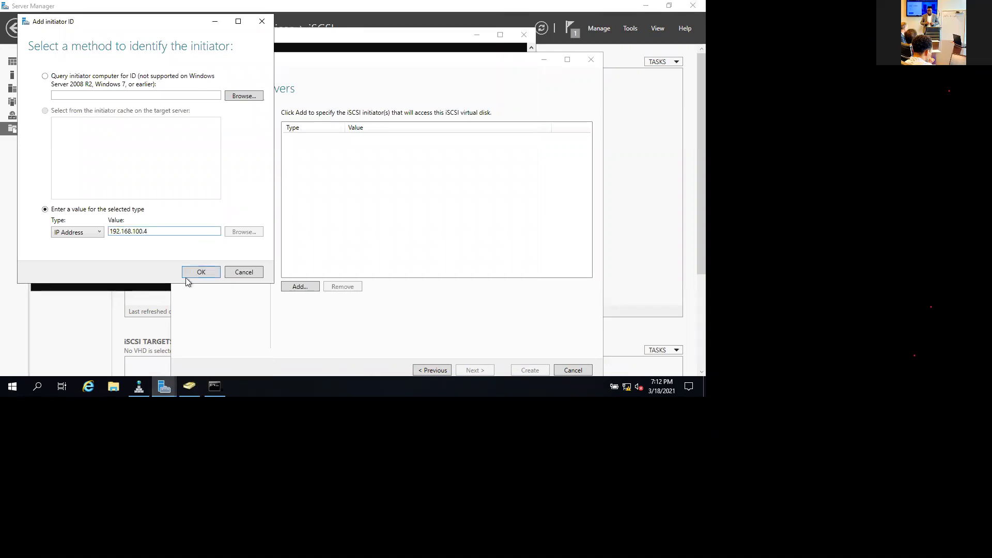
pyautogui.click(200, 272)
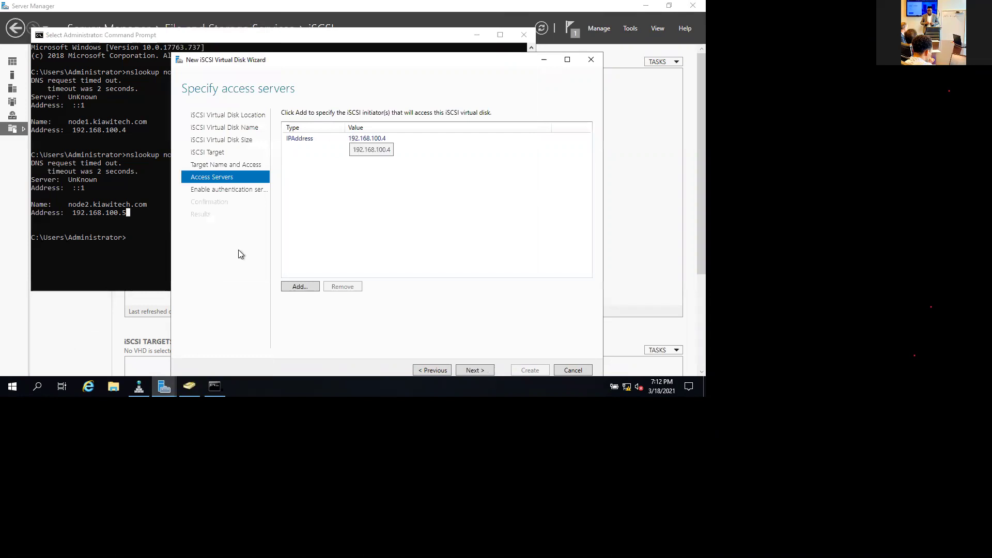
# Add a second initiator by IP Address, 192.168.100.5, and review both entries.
pyautogui.press('Return')
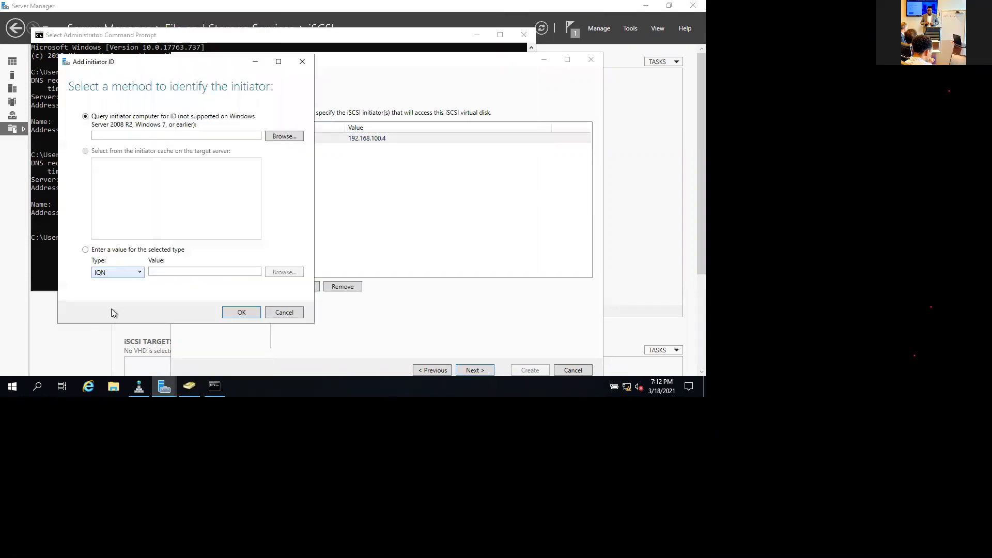
pyautogui.click(118, 273)
pyautogui.press('Return')
pyautogui.press('Tab')
pyautogui.write('192.168.100.5')
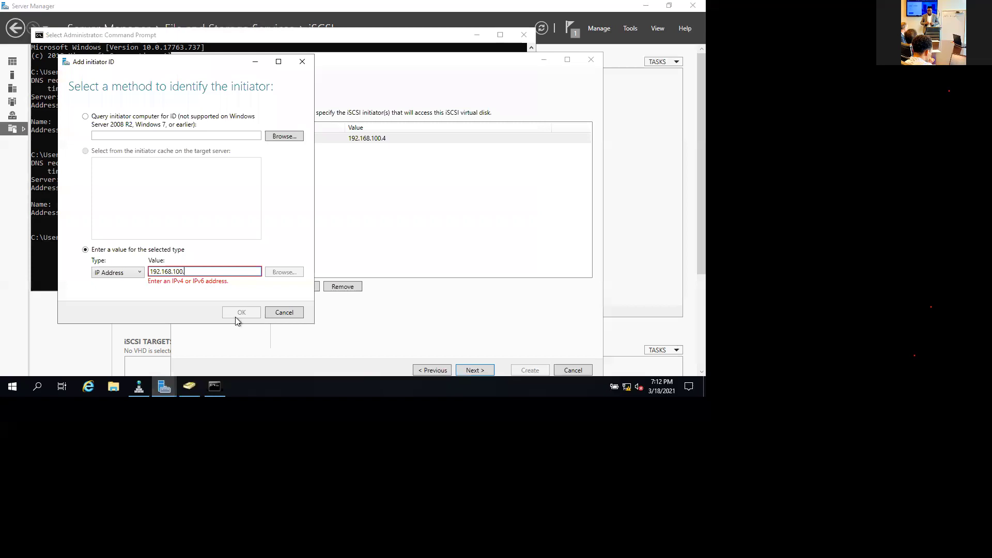
pyautogui.press('Return')
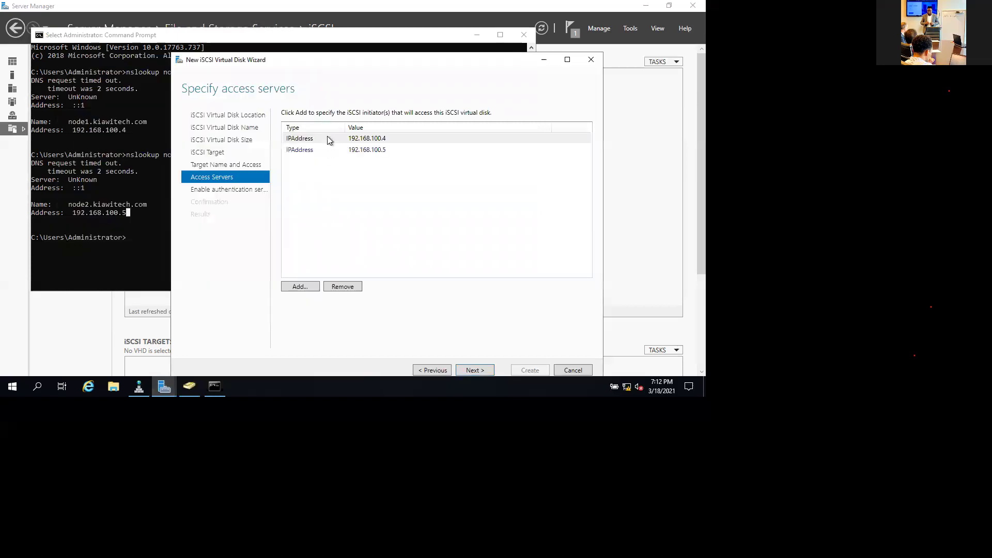
pyautogui.click(329, 150)
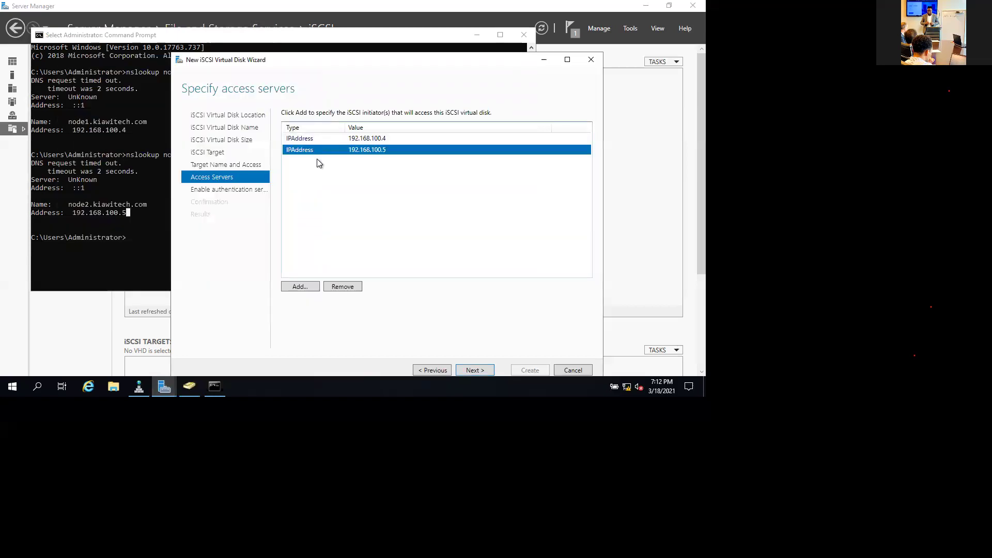
pyautogui.press('Up')
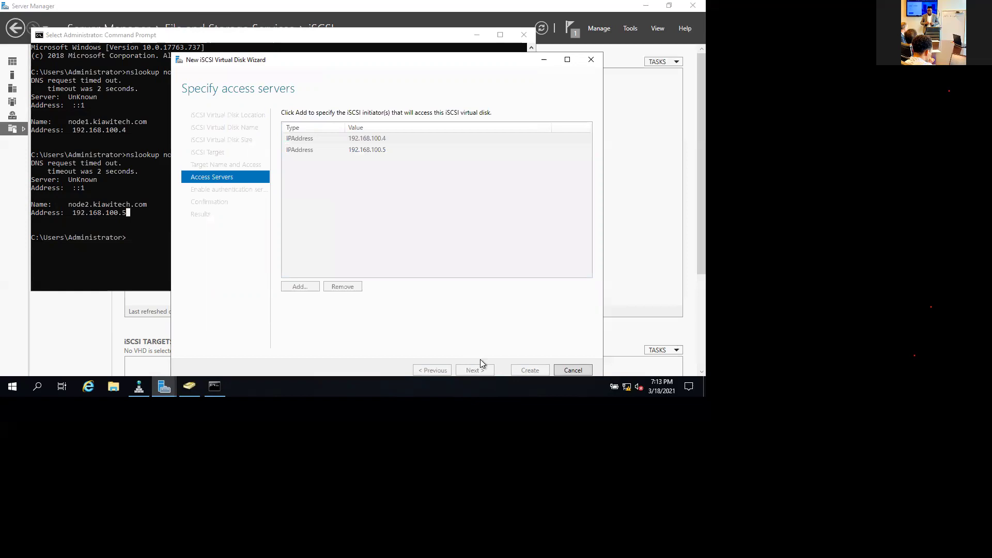
# Skip CHAP authentication, create the DATA disk, and close the finished wizard.
pyautogui.click(474, 370)
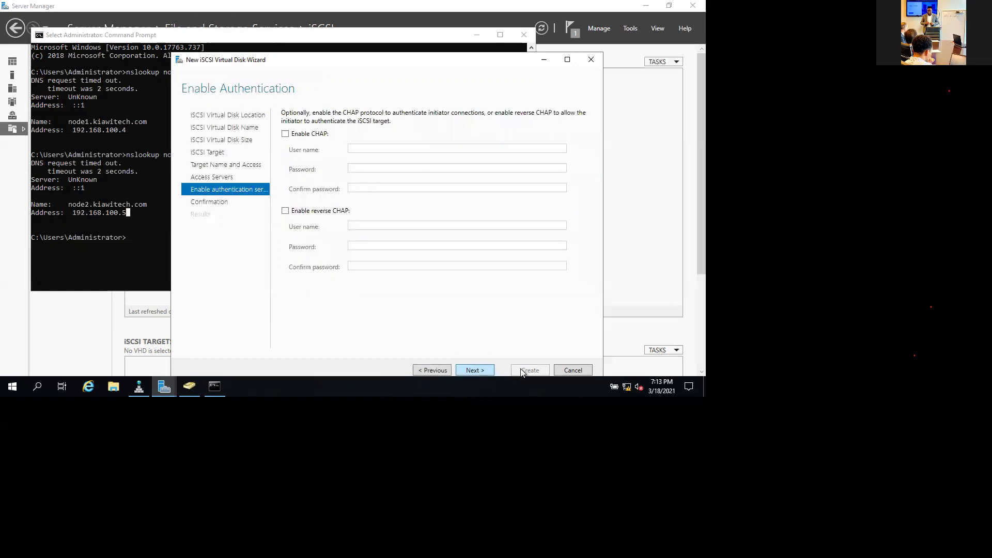
pyautogui.press('Return')
pyautogui.press('Return')
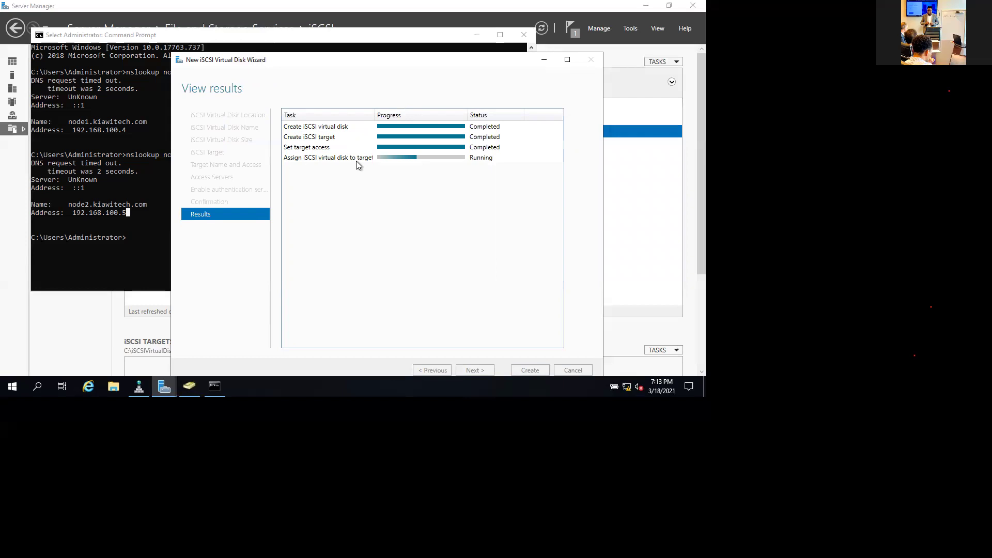
pyautogui.click(527, 370)
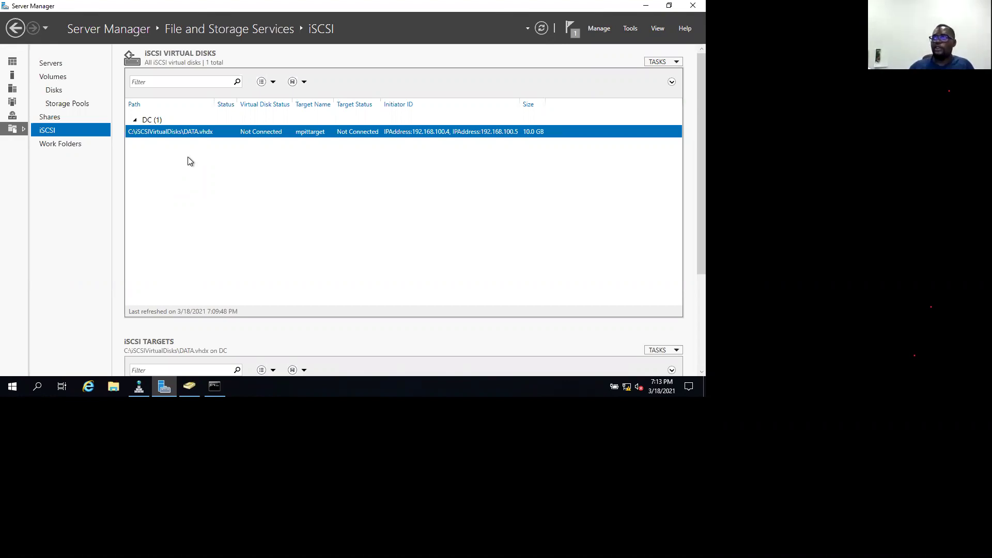
# Create a 10 GB iSCSI virtual disk named LOG on C:, assigned to target mpittarget.
pyautogui.rightClick(169, 153)
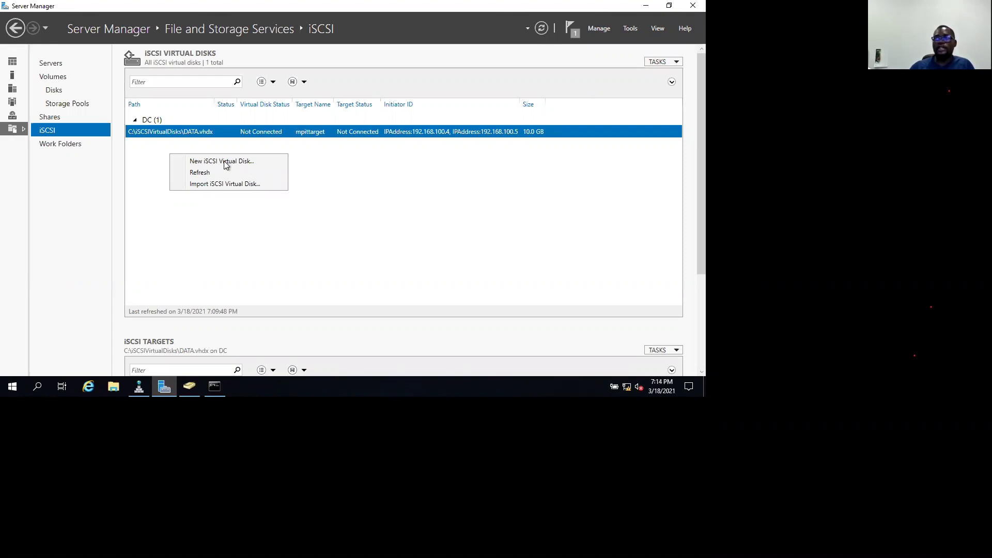
pyautogui.click(246, 164)
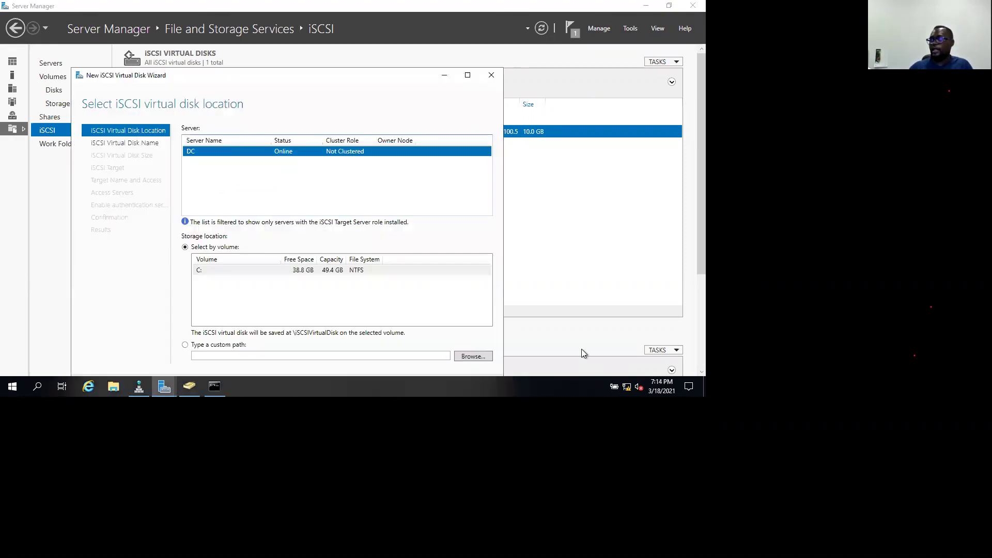
pyautogui.press('super+Up')
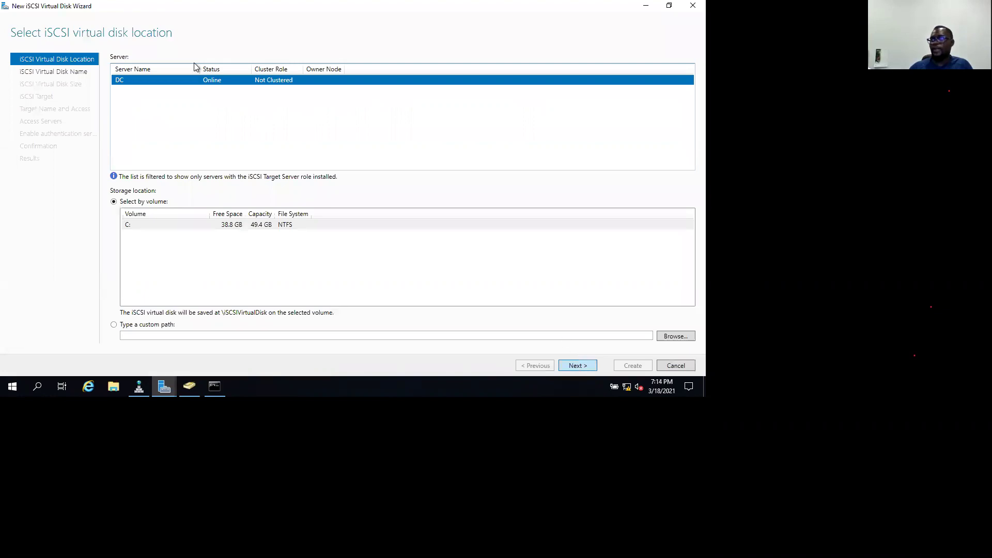
pyautogui.press('Return')
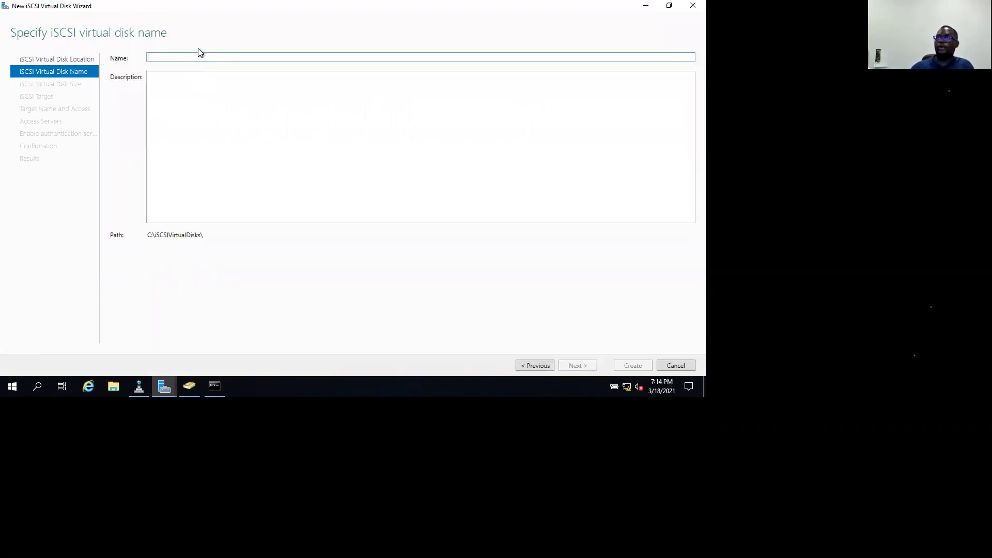
pyautogui.write('LOG')
pyautogui.click(573, 365)
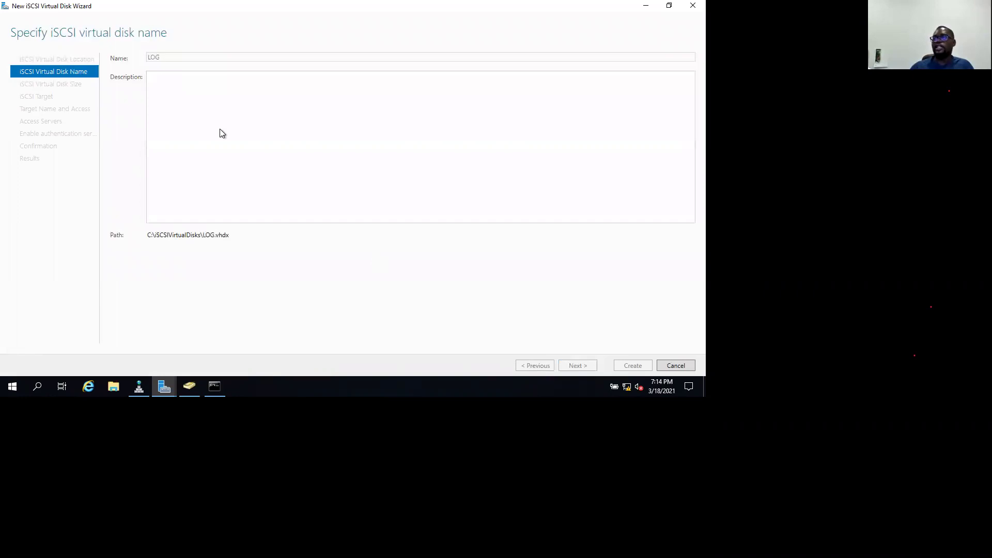
pyautogui.write('10')
pyautogui.click(579, 366)
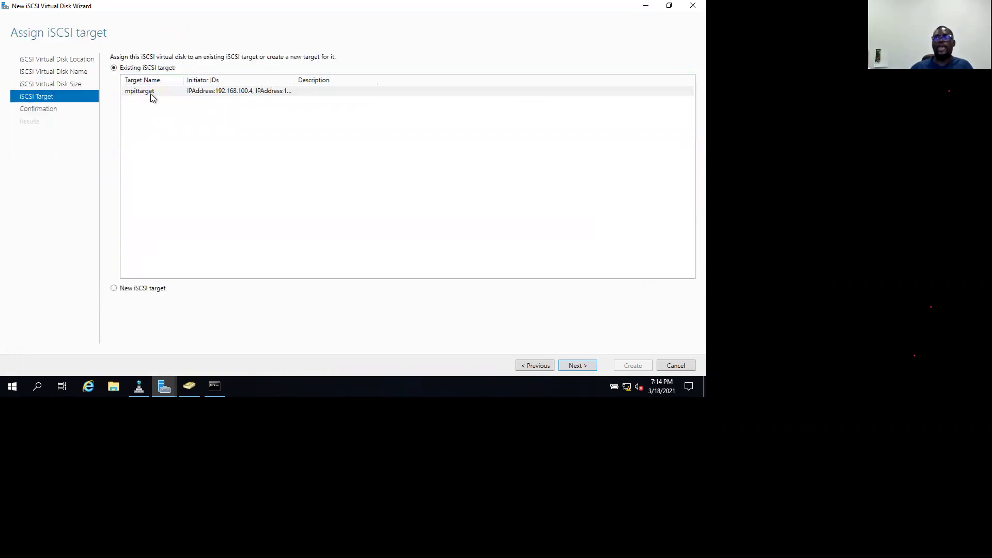
pyautogui.click(139, 89)
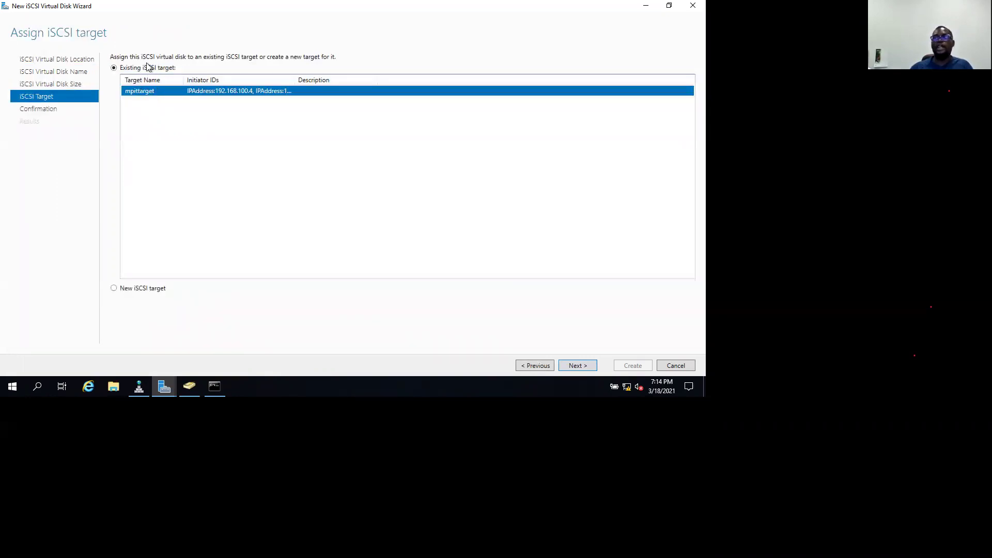
pyautogui.click(574, 365)
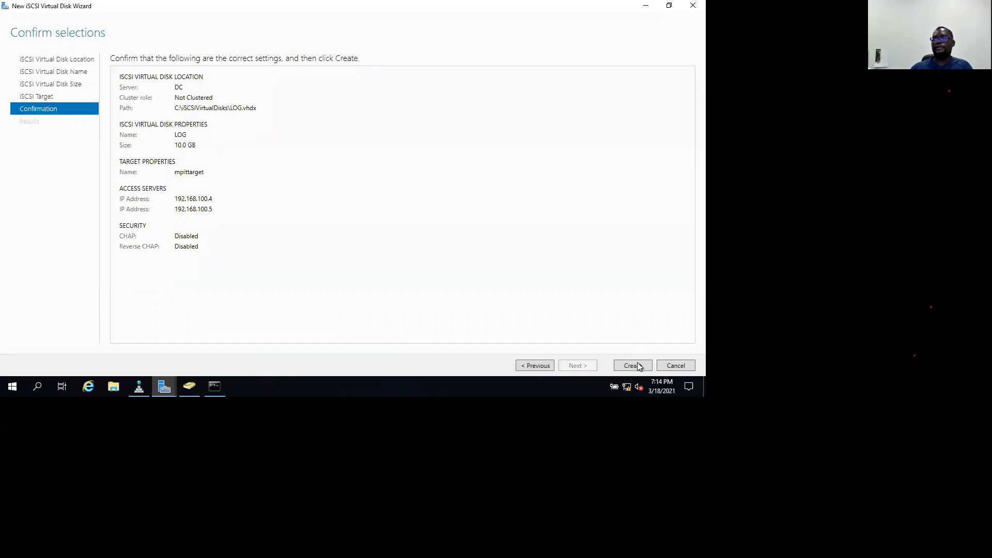
pyautogui.click(639, 365)
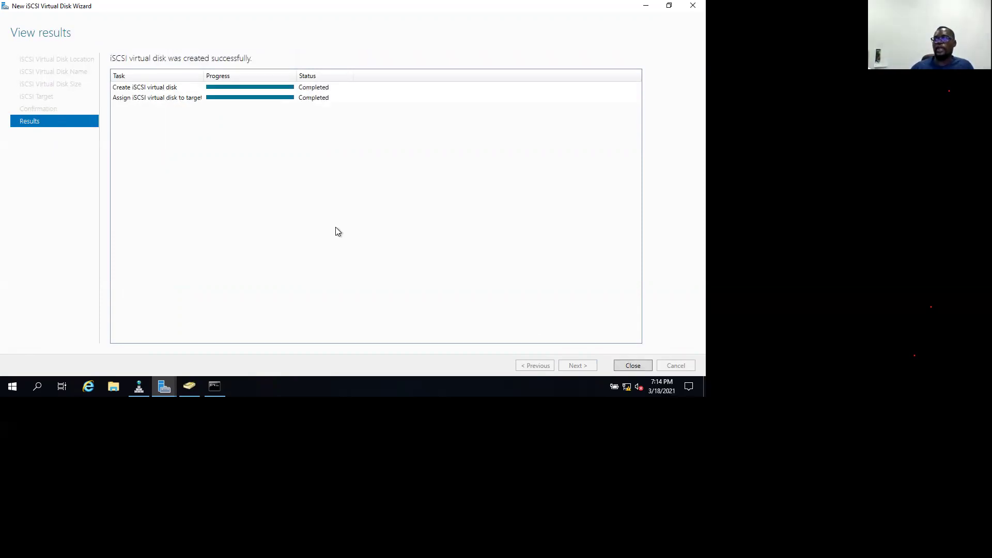
pyautogui.press('Return')
# Create a 10 GB iSCSI virtual disk named BACKUP on C:, assigned to mpittarget.
pyautogui.rightClick(214, 194)
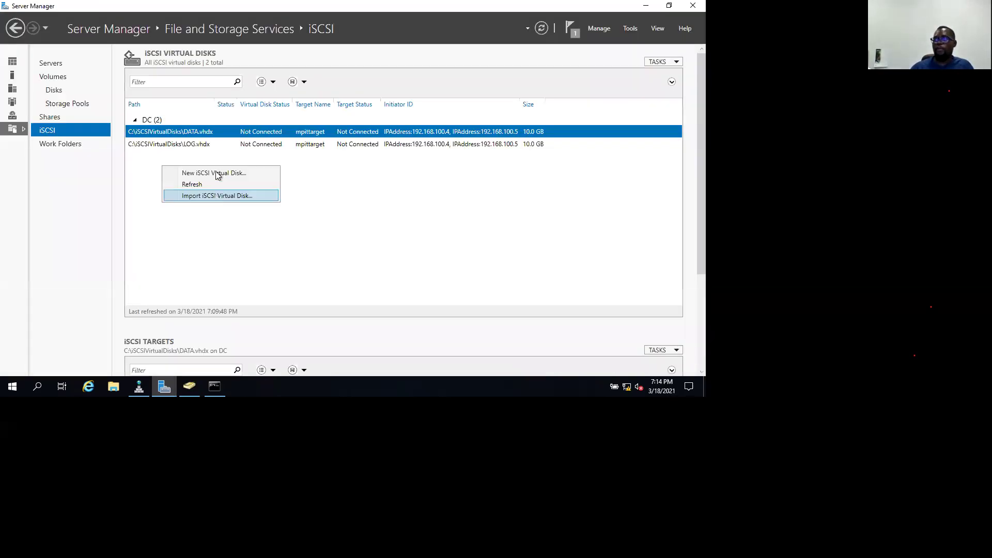
pyautogui.click(216, 173)
pyautogui.click(480, 92)
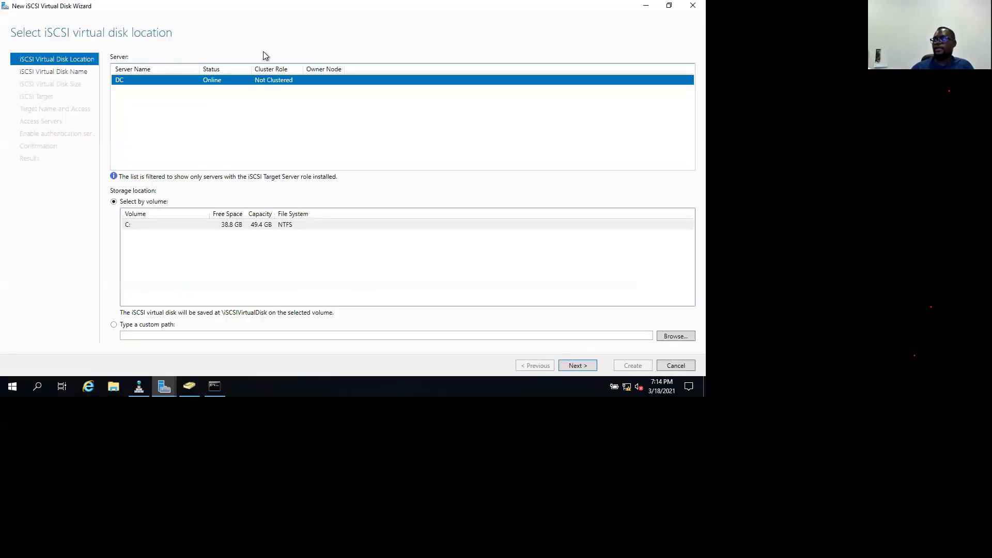
pyautogui.press('Return')
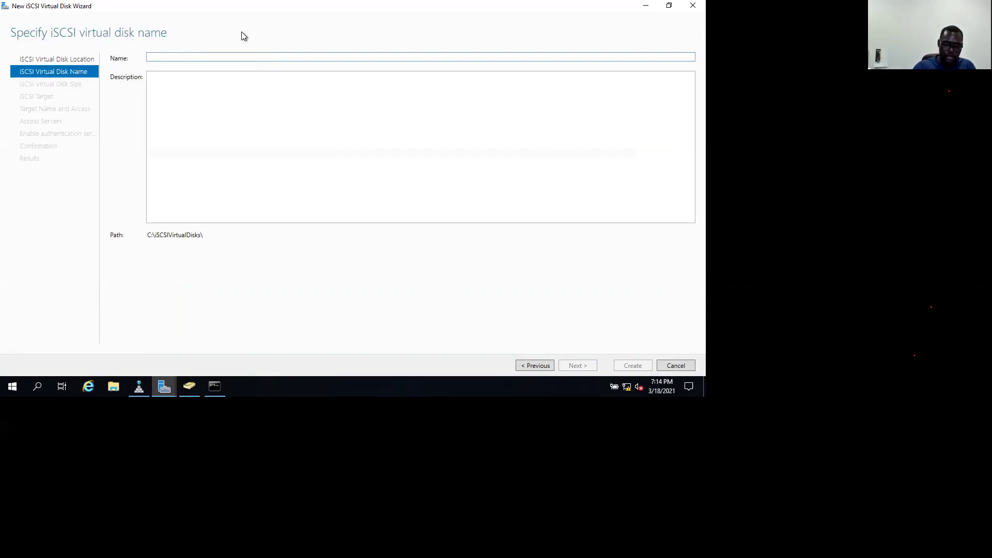
pyautogui.write('BACKUP')
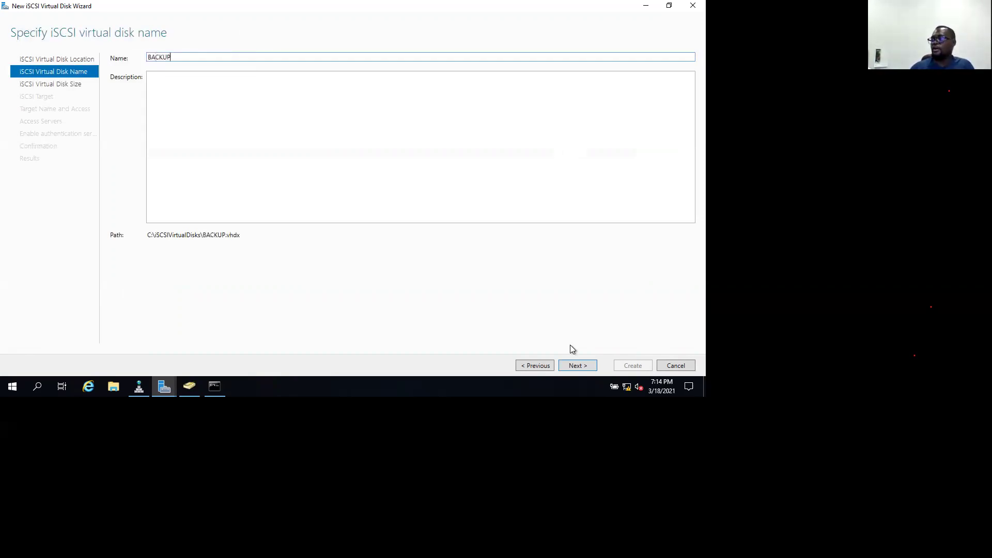
pyautogui.click(574, 366)
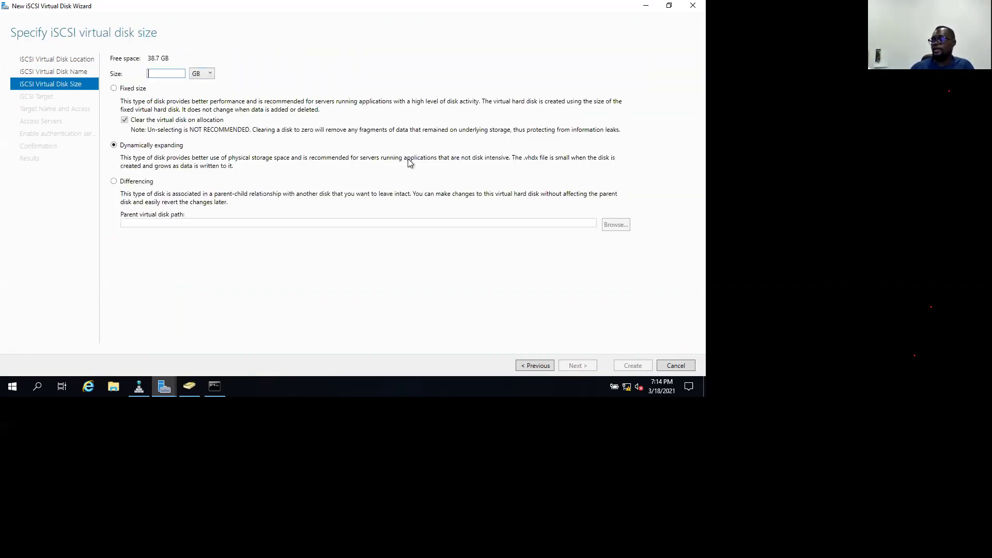
pyautogui.write('10')
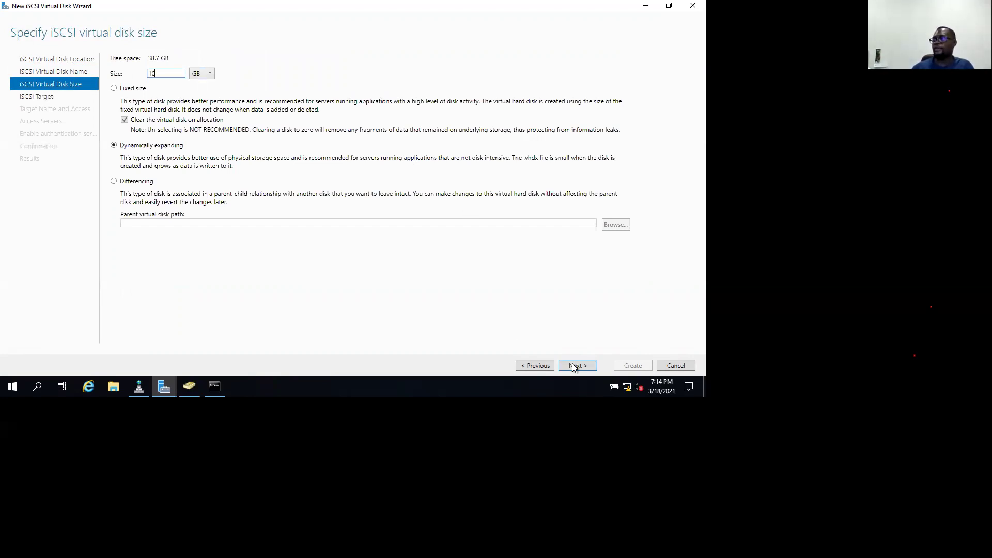
pyautogui.click(572, 366)
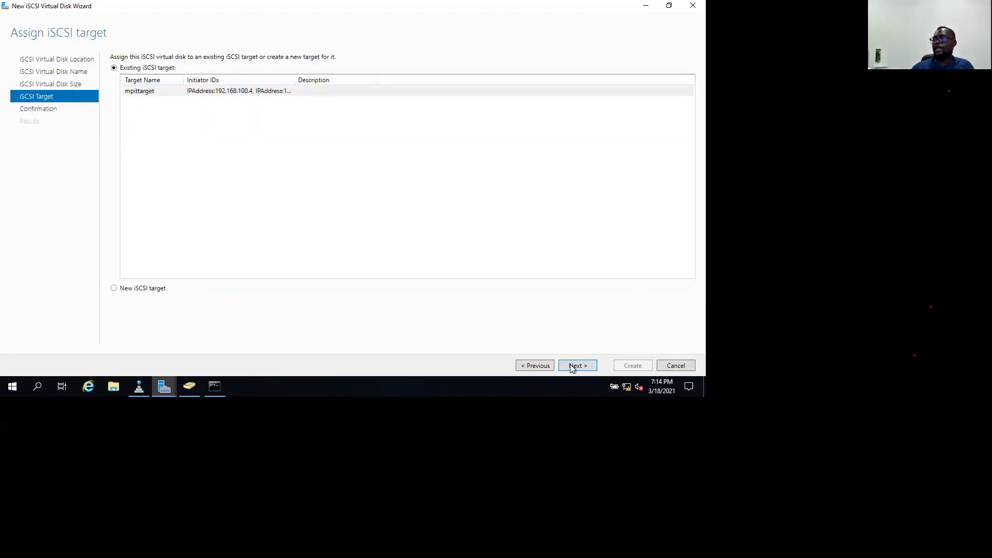
pyautogui.click(577, 365)
pyautogui.click(641, 368)
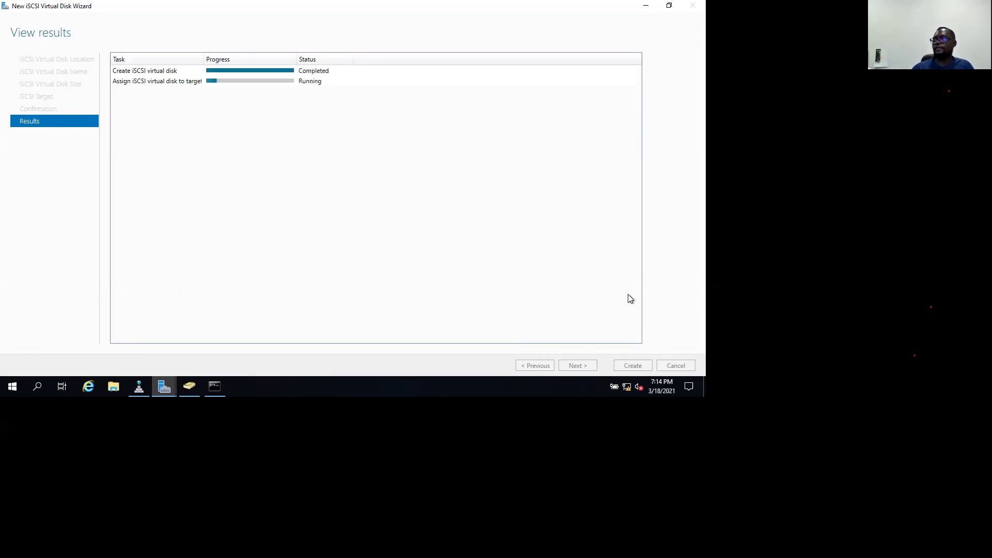
pyautogui.press('Return')
# Create a 10 GB iSCSI virtual disk named TEMPDB on C:, assigned to mpittarget.
pyautogui.rightClick(164, 189)
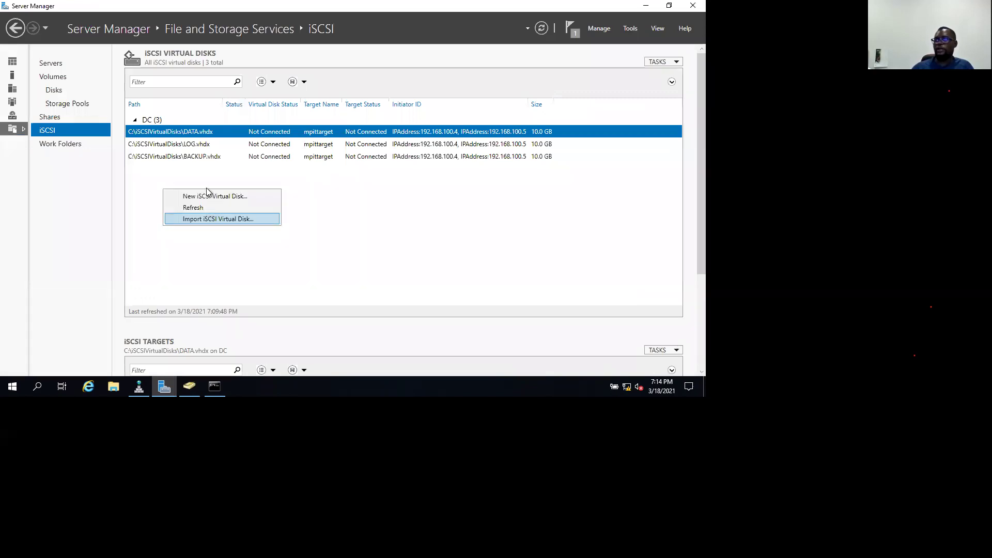
pyautogui.click(260, 164)
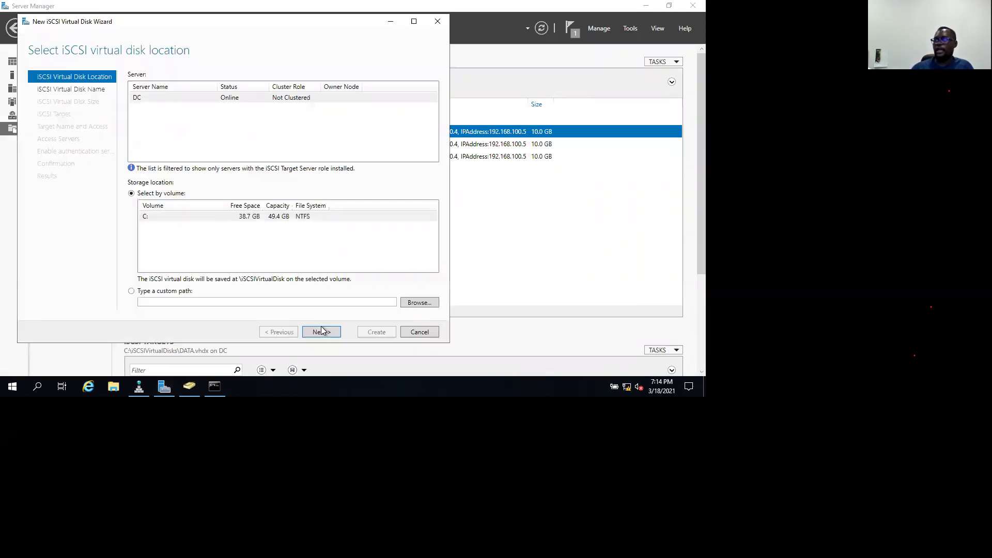
pyautogui.click(320, 332)
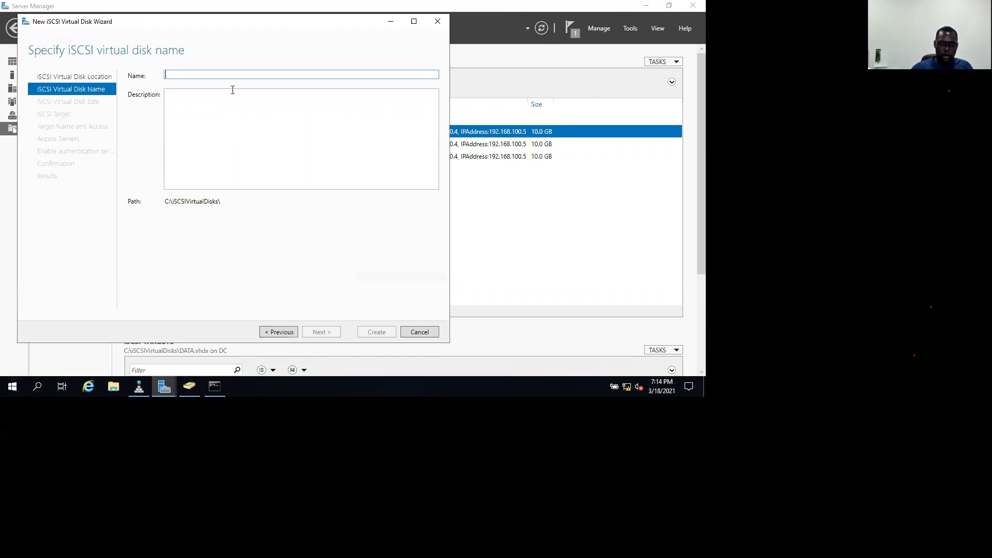
pyautogui.write('TEMPDB')
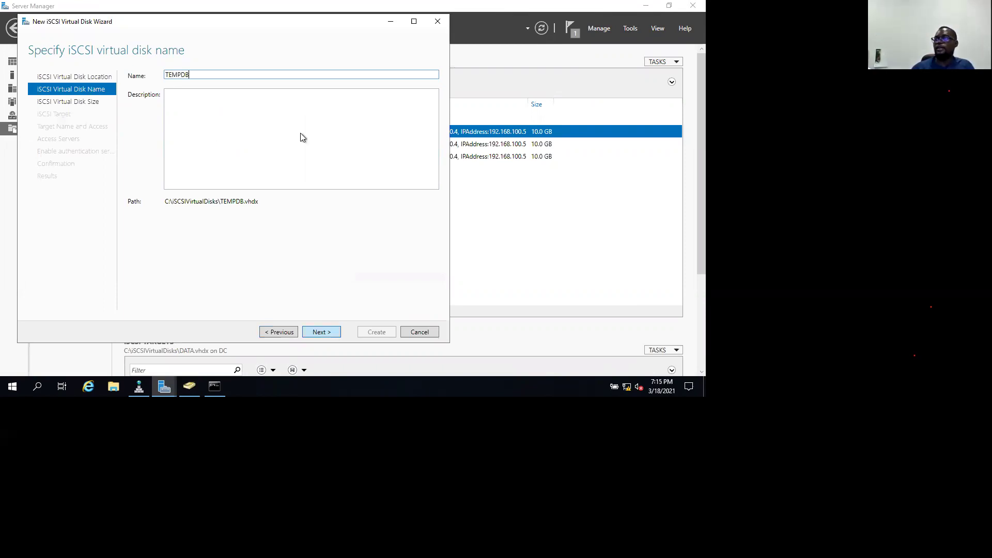
pyautogui.press('Return')
pyautogui.write('10')
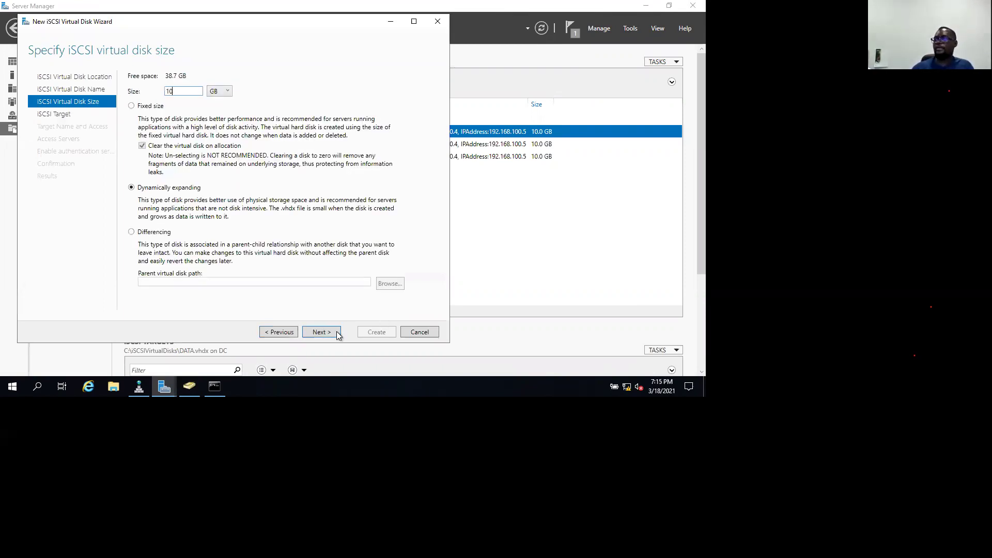
pyautogui.click(325, 332)
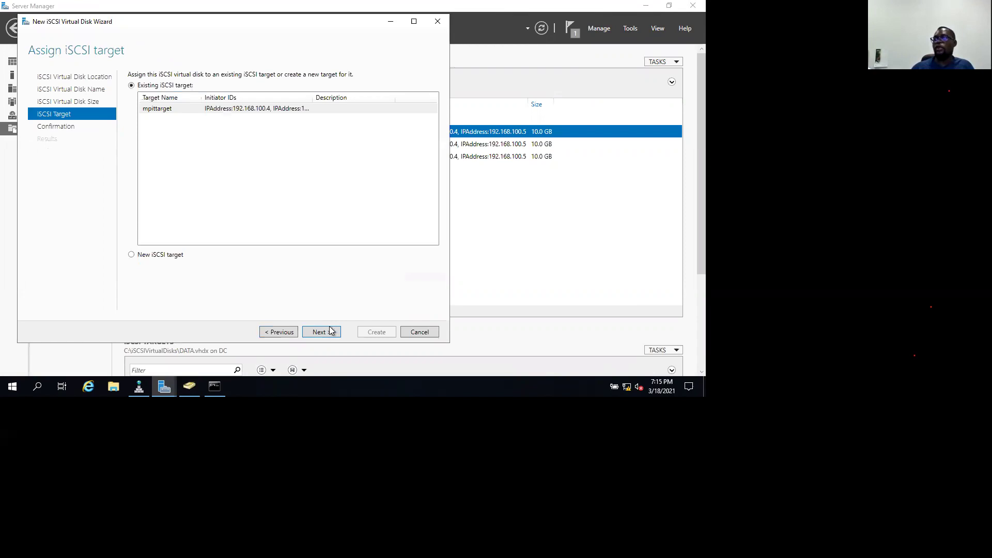
pyautogui.click(330, 332)
pyautogui.click(376, 333)
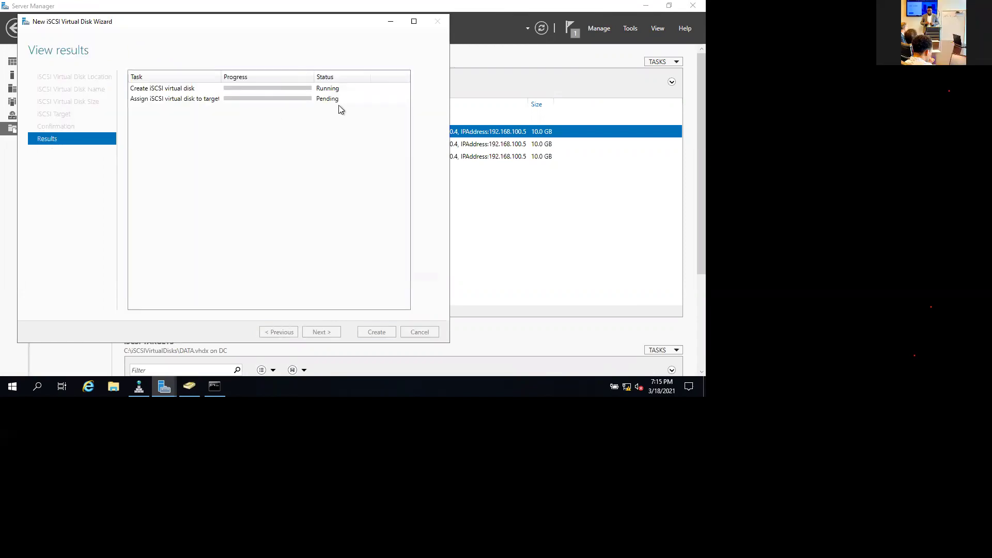
pyautogui.click(385, 331)
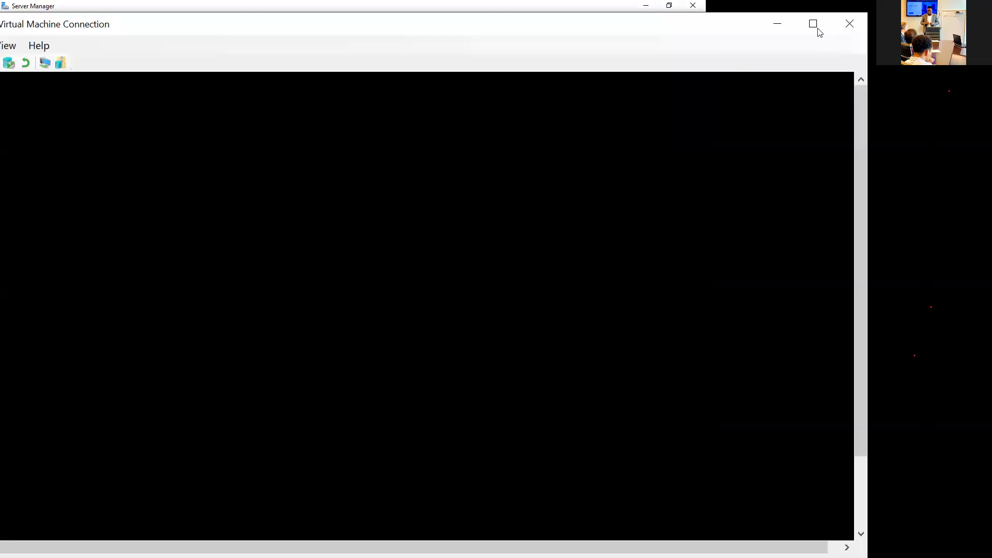
# Maximize the NODE1 session and open the Tools menu in its Server Manager.
pyautogui.click(813, 24)
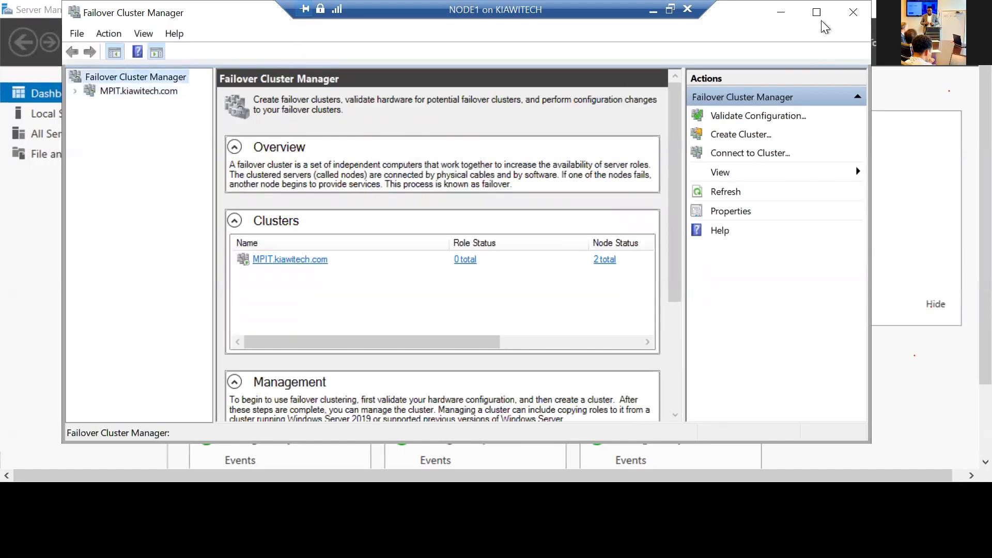
pyautogui.click(875, 49)
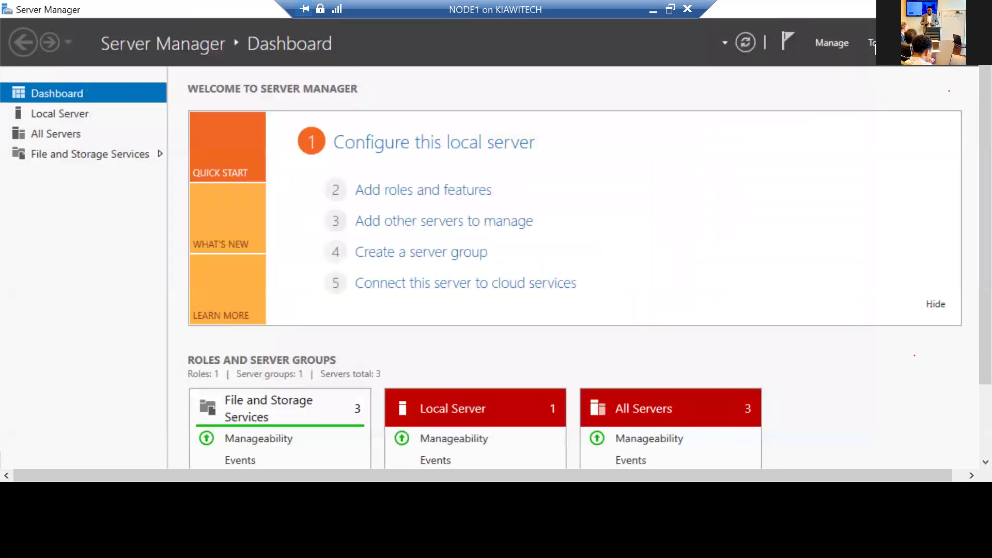
pyautogui.click(873, 43)
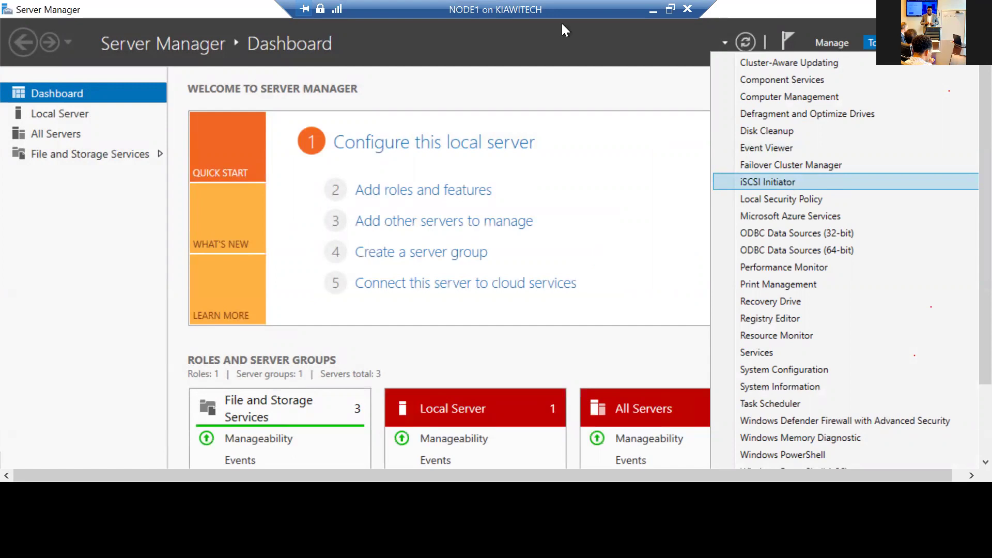
# Launch iSCSI Initiator on NODE1, start its service, and add portal 192.168.100.3 on port 3260.
pyautogui.click(779, 187)
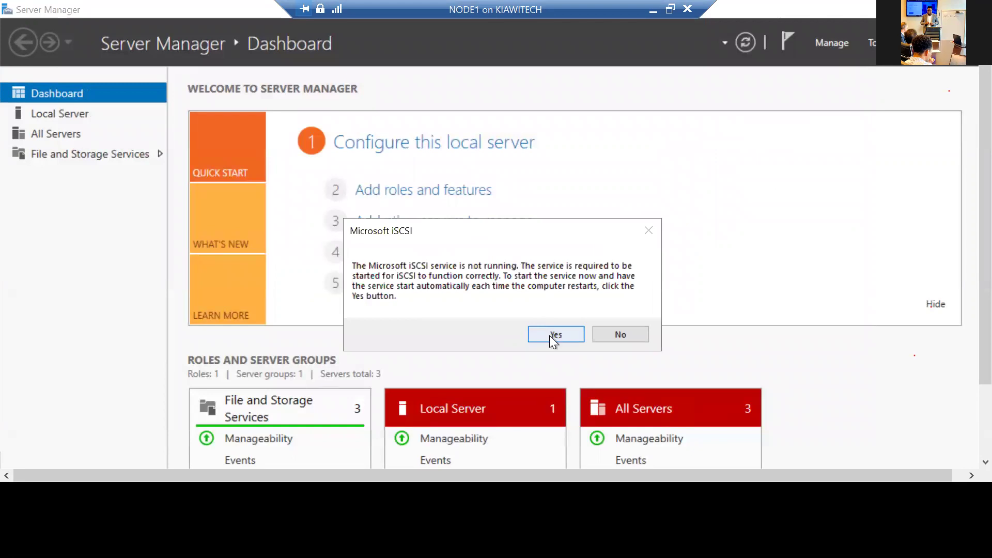
pyautogui.click(549, 336)
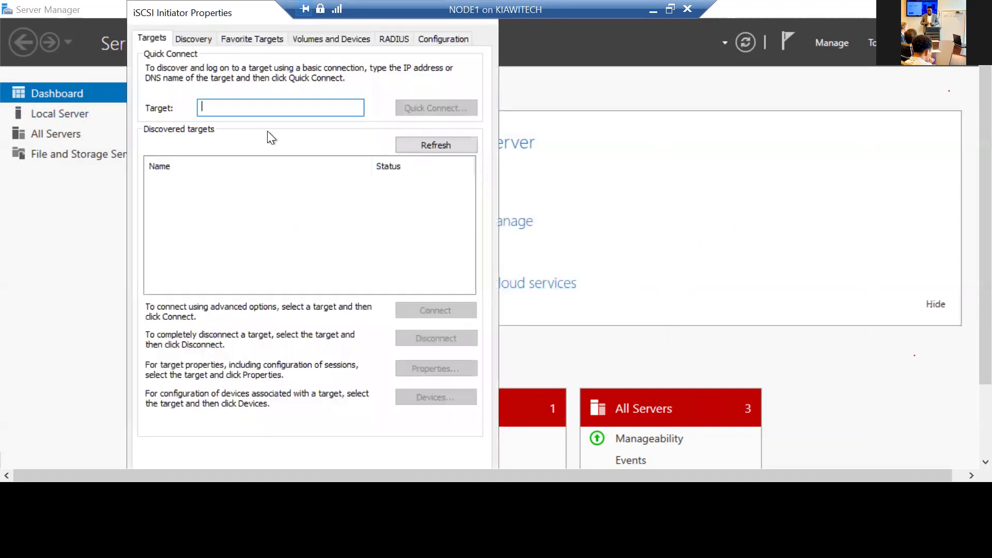
pyautogui.click(192, 39)
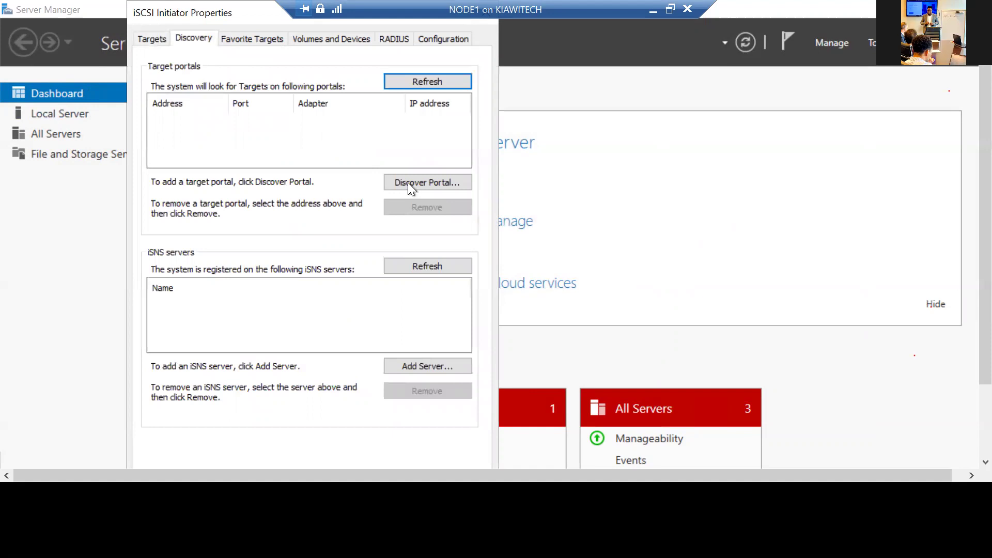
pyautogui.click(425, 188)
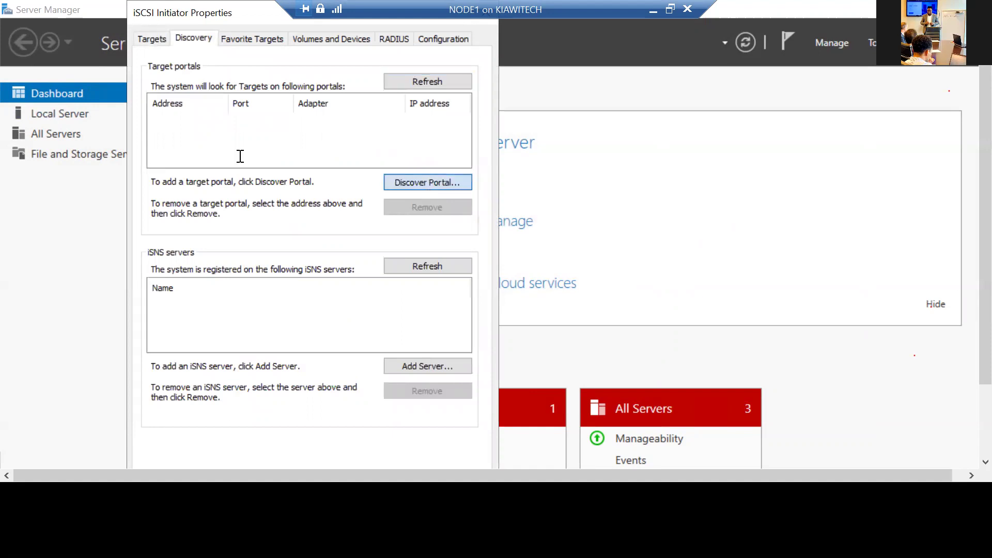
pyautogui.write('192.168.100.3')
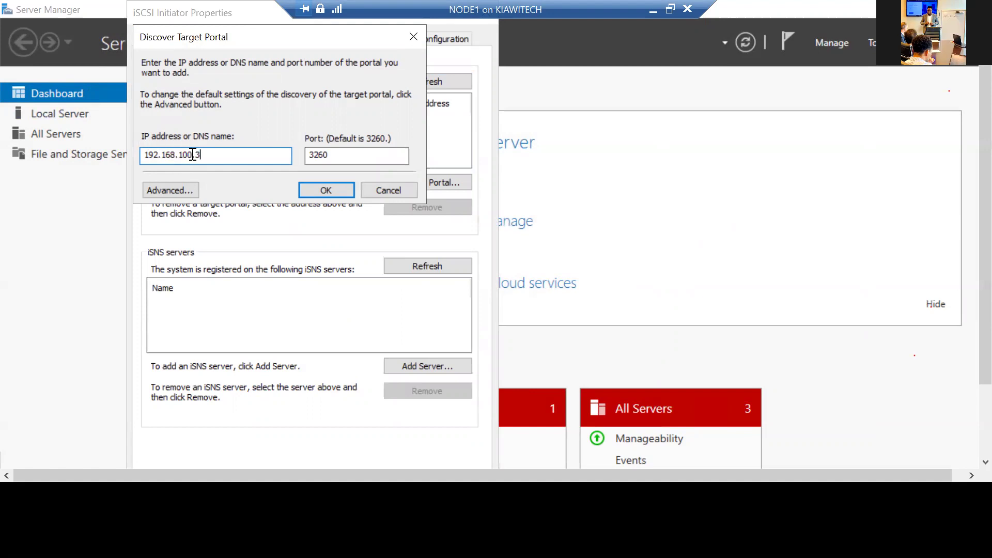
pyautogui.click(319, 190)
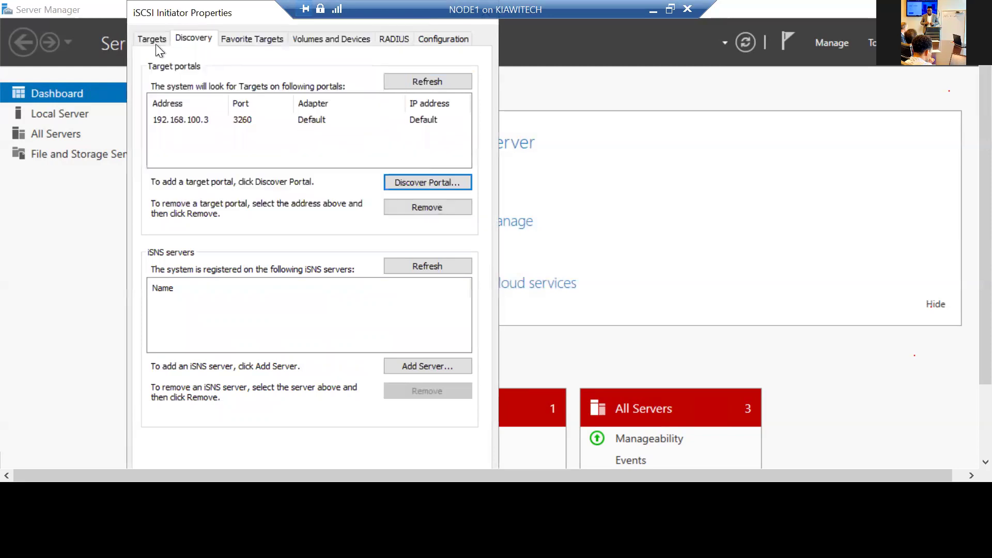
pyautogui.click(156, 44)
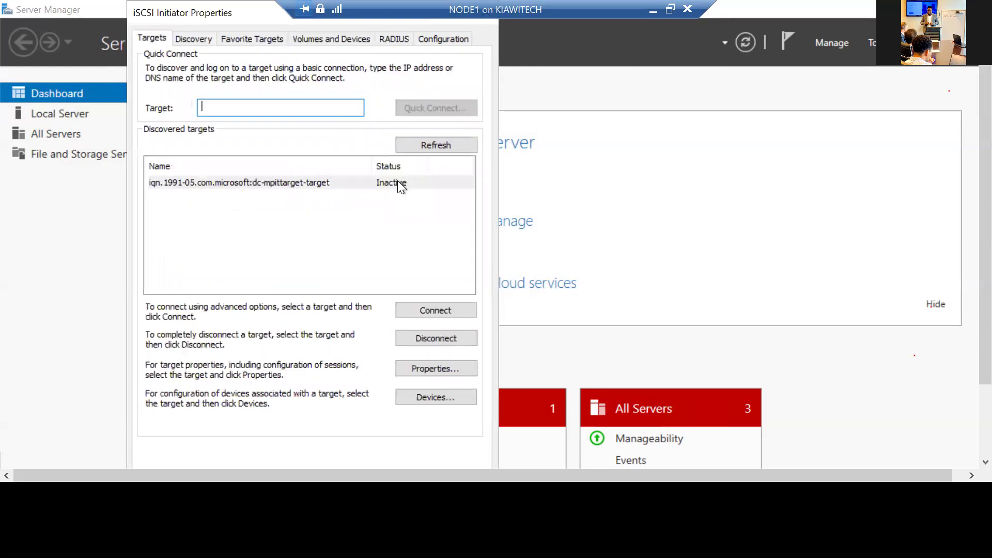
# Connect NODE1 to the discovered mpittarget target.
pyautogui.click(400, 183)
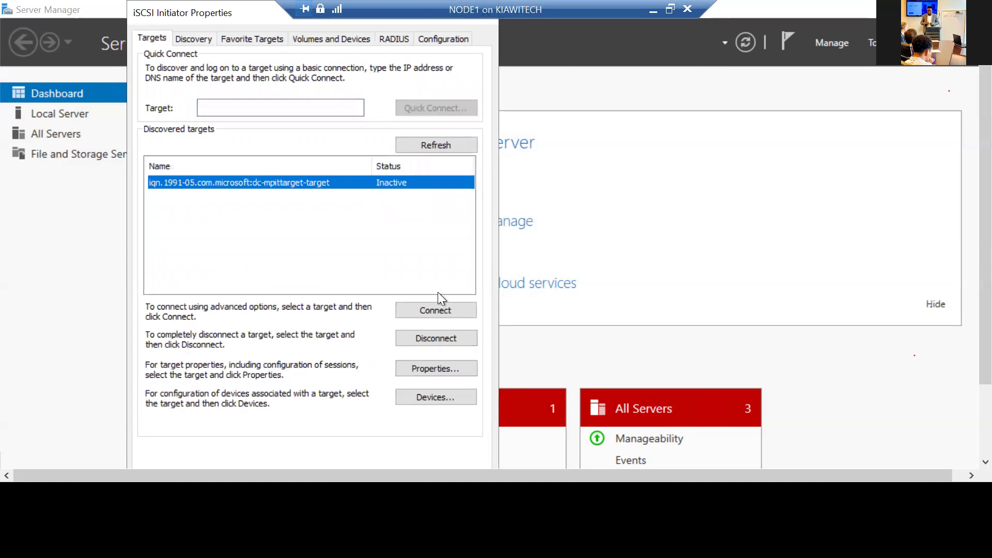
pyautogui.click(439, 309)
pyautogui.click(354, 171)
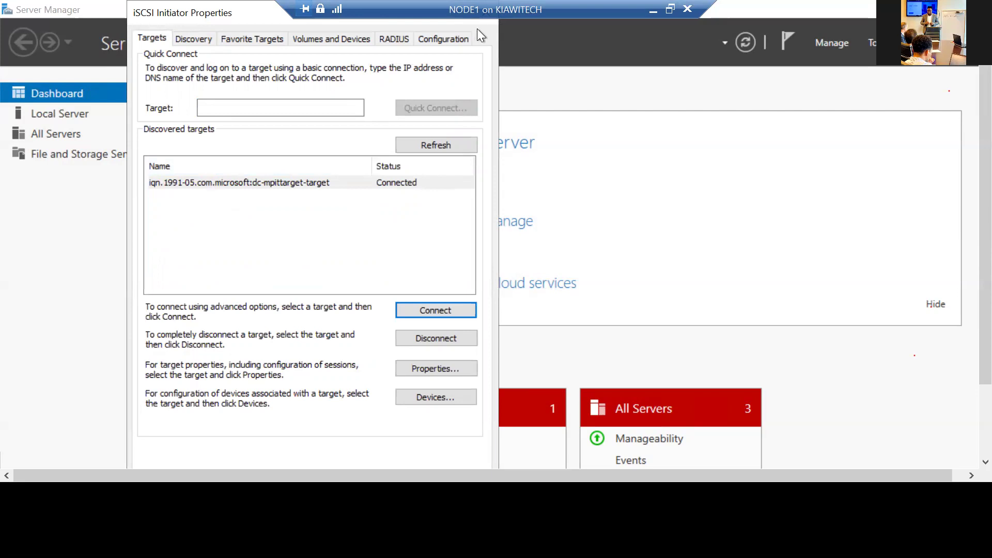
# Auto-configure all four iSCSI volumes under Volumes and Devices, then close the initiator properties.
pyautogui.click(351, 42)
pyautogui.click(451, 290)
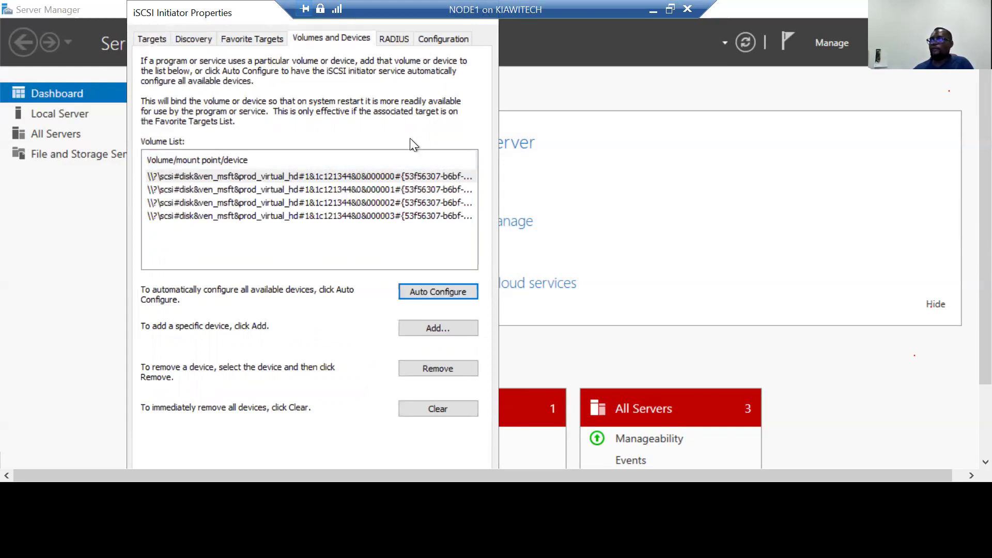
pyautogui.moveTo(357, 21); pyautogui.dragTo(548, 147)
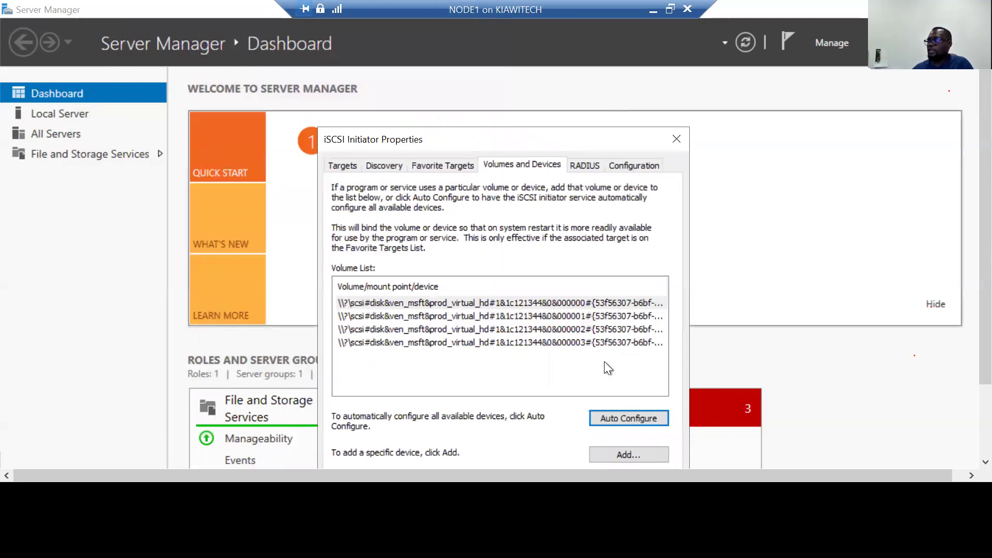
pyautogui.moveTo(554, 1); pyautogui.dragTo(522, 2)
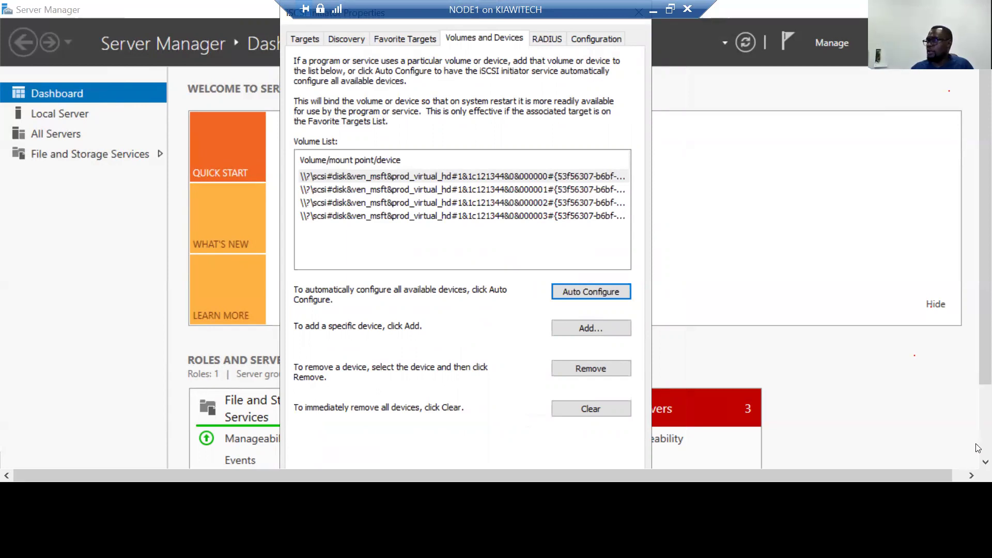
pyautogui.scroll(-3, 981, 447)
pyautogui.click(493, 433)
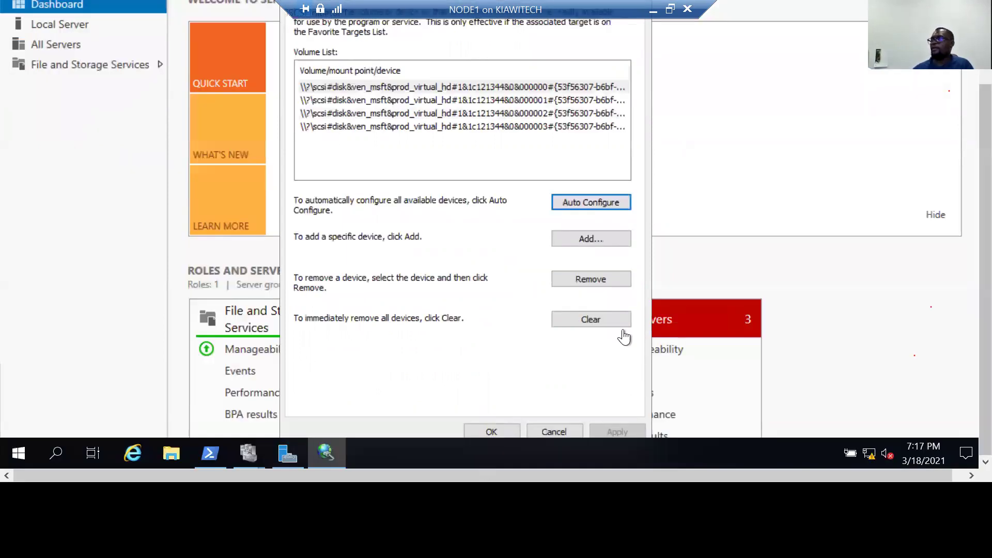
# Set NODE1's session aside and launch the iSCSI Initiator on NODE2 from Server Manager Tools.
pyautogui.click(654, 12)
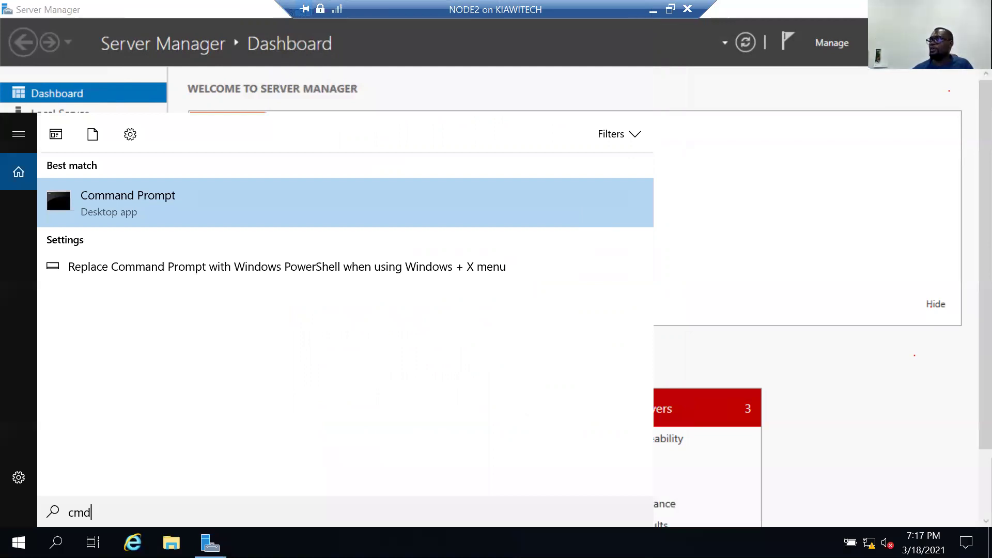
pyautogui.press('Return')
pyautogui.click(881, 42)
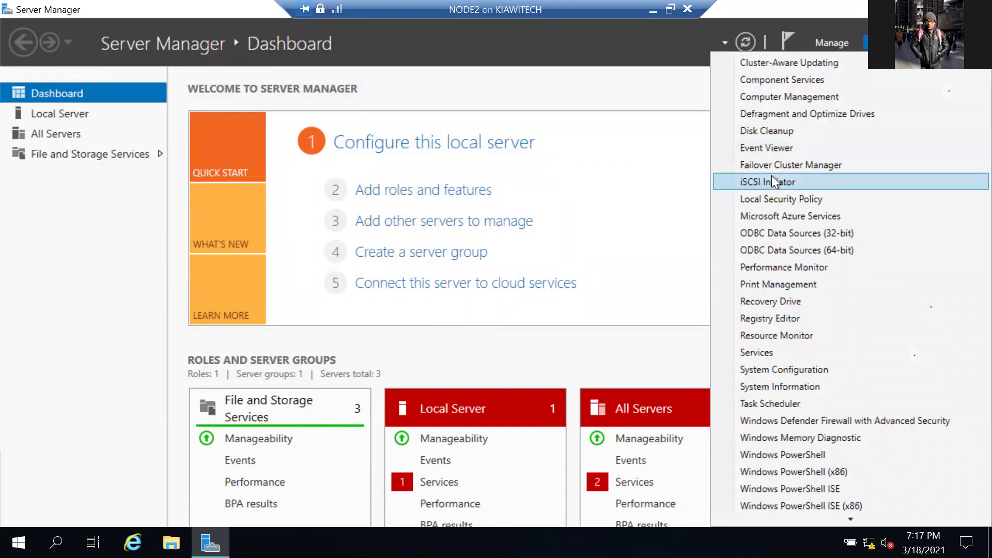
pyautogui.click(577, 172)
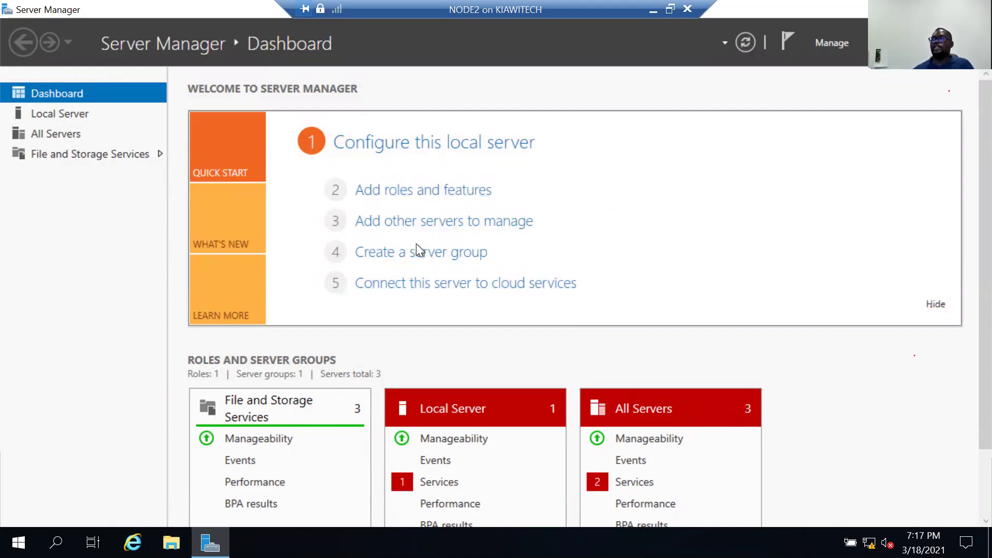
pyautogui.click(544, 330)
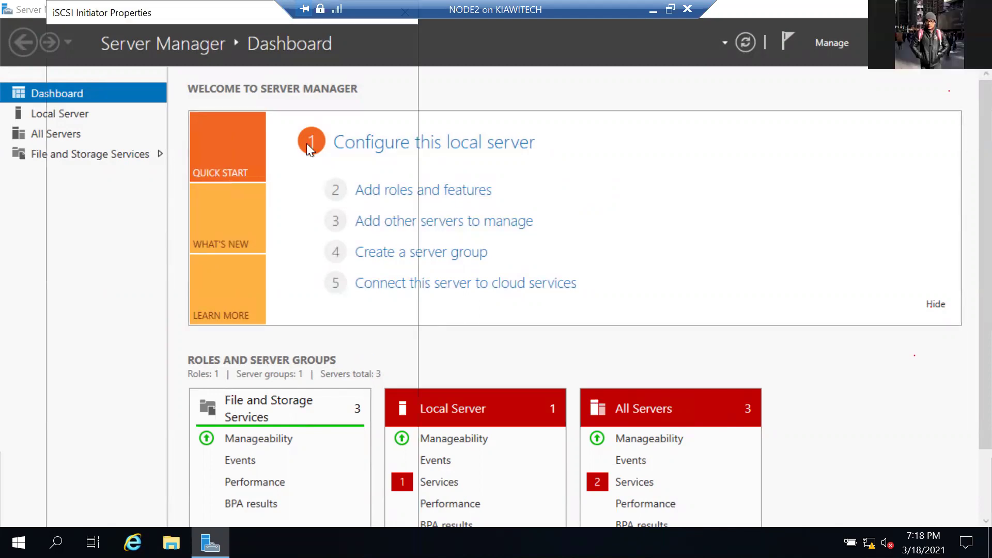
pyautogui.click(113, 37)
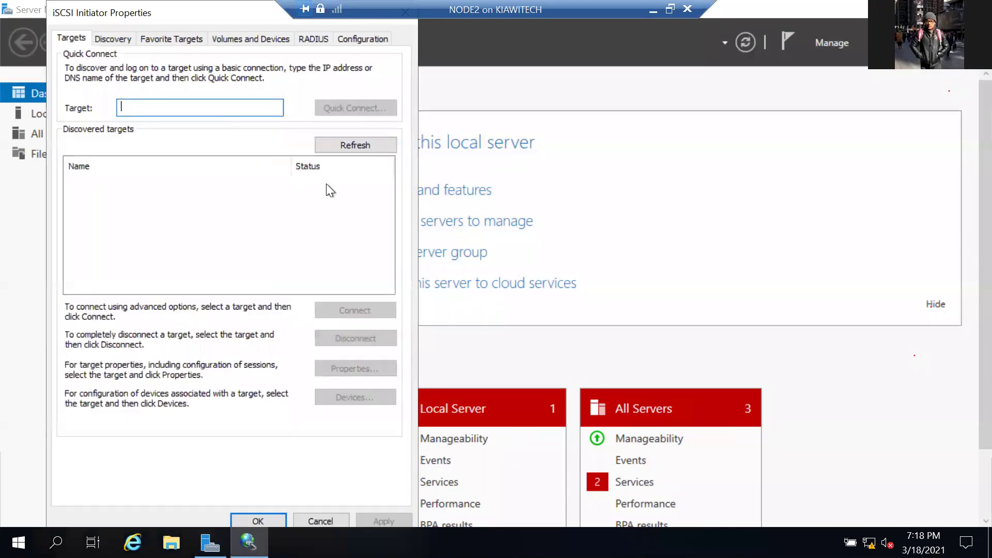
# Add target portal 192.168.100.3 on port 3260 to NODE2's discovery list.
pyautogui.click(330, 182)
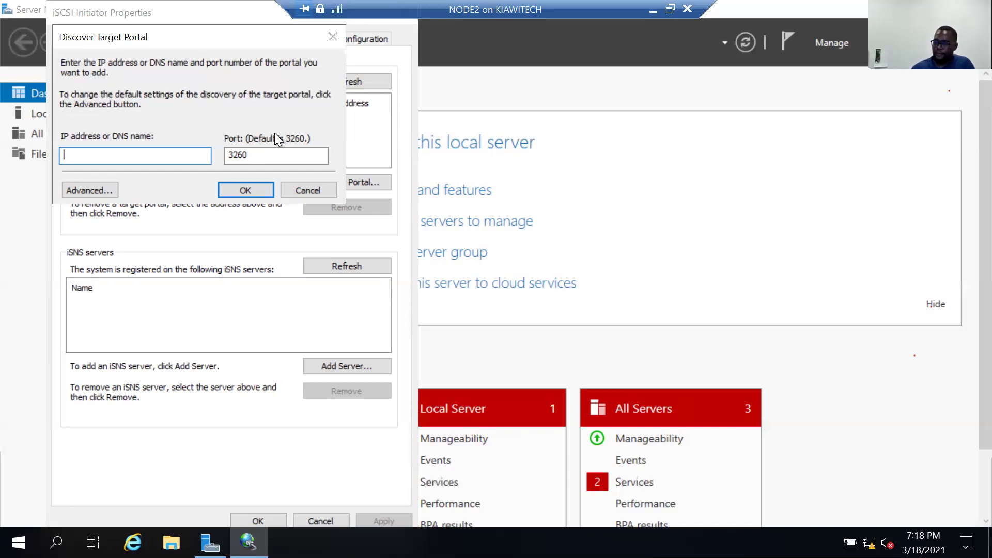
pyautogui.write('192.168.10')
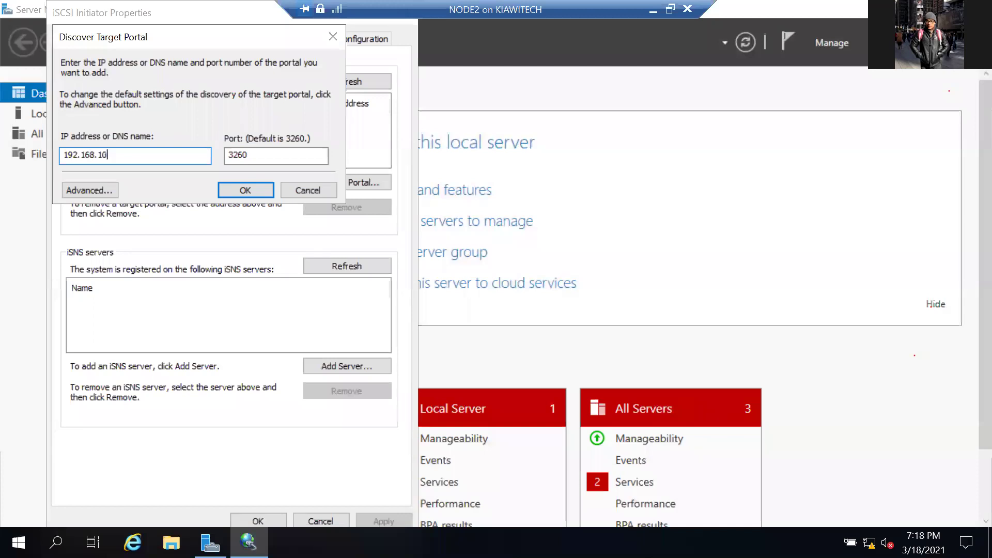
pyautogui.write('0.3')
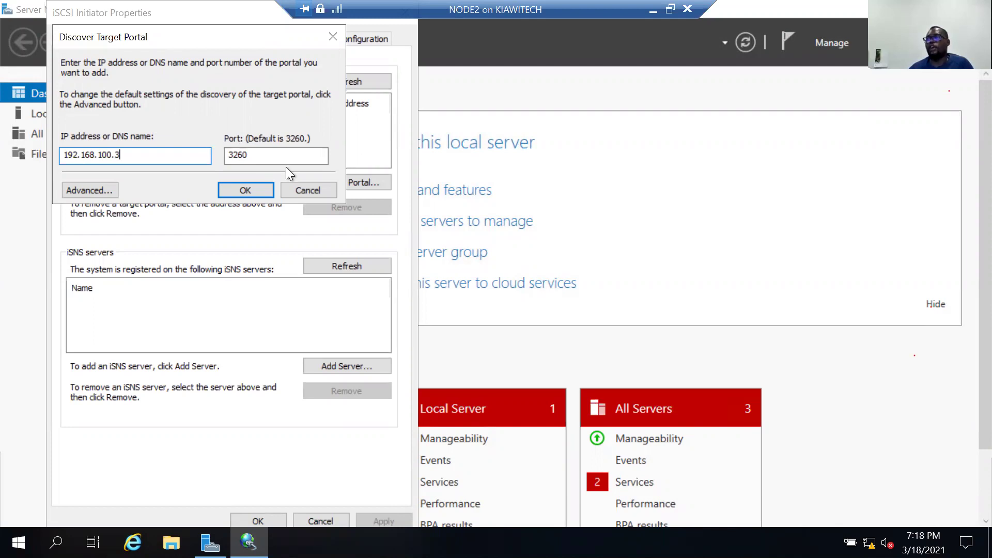
pyautogui.click(248, 155)
pyautogui.hotkey('ctrl', 'a')
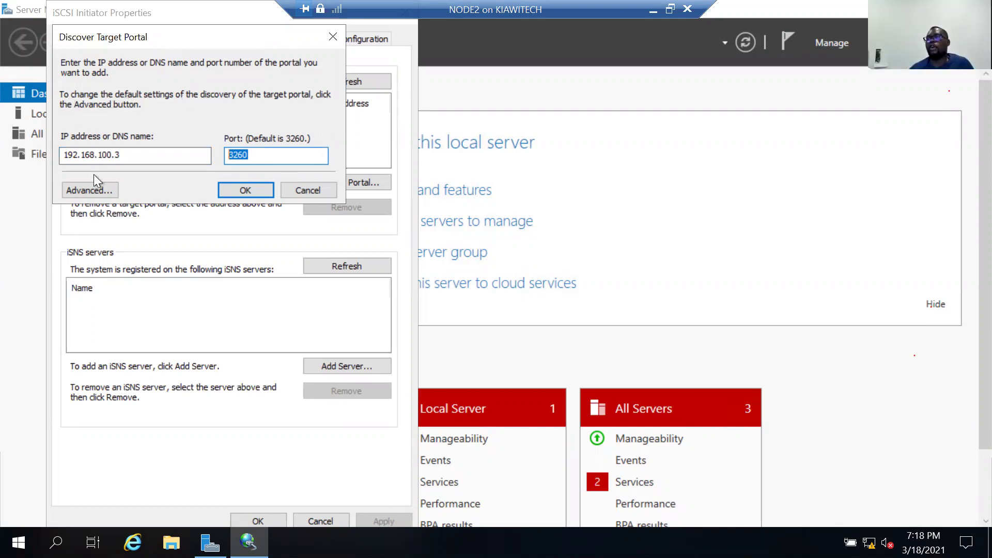
pyautogui.click(94, 187)
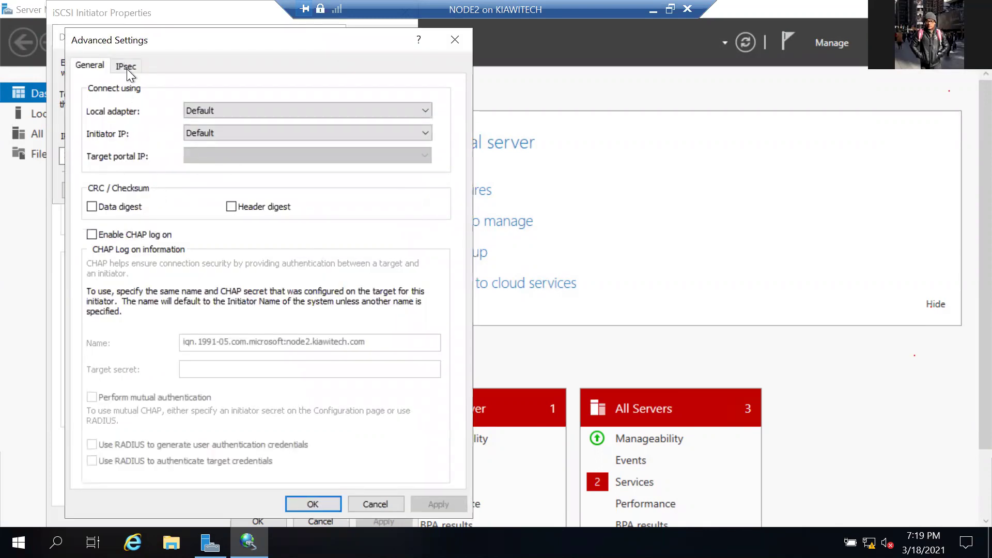
pyautogui.click(376, 504)
pyautogui.click(247, 158)
pyautogui.click(238, 189)
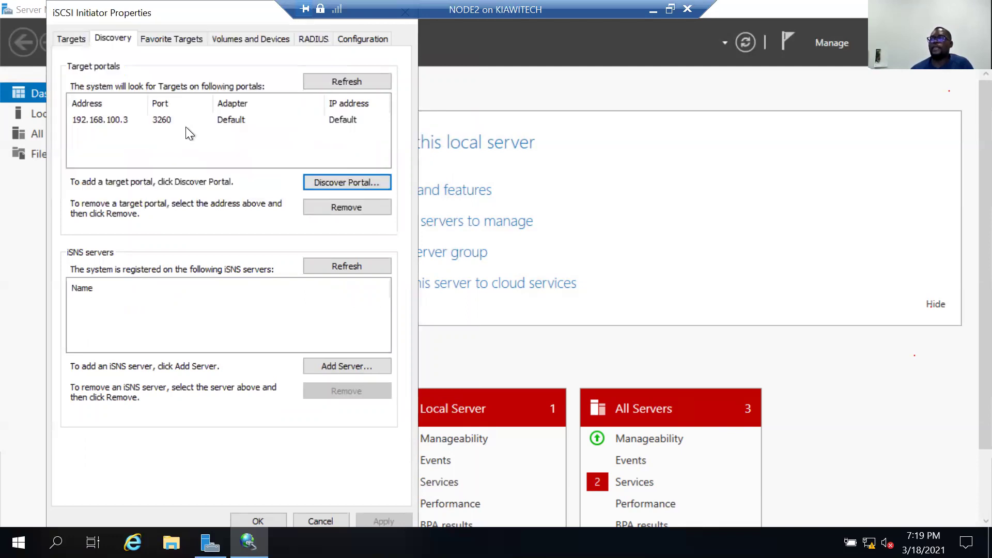
pyautogui.click(71, 39)
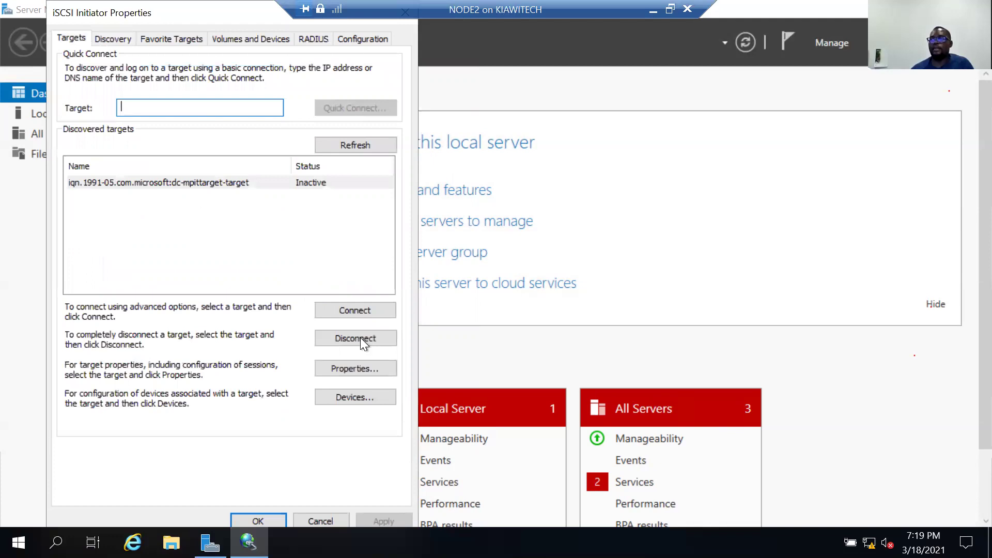
# Connect NODE2 to the DC target, auto-configure its four iSCSI disks, and close the initiator.
pyautogui.click(352, 315)
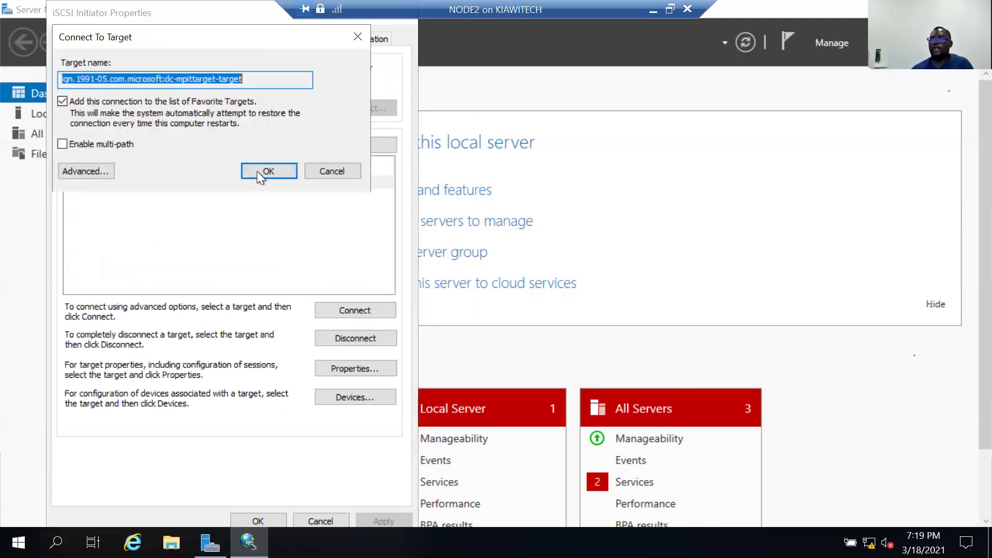
pyautogui.click(264, 171)
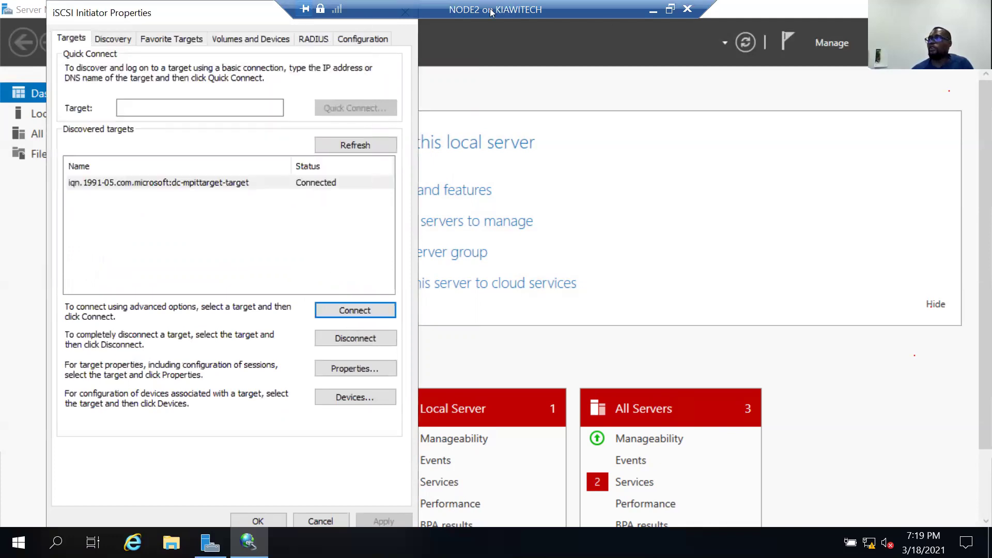
pyautogui.click(250, 40)
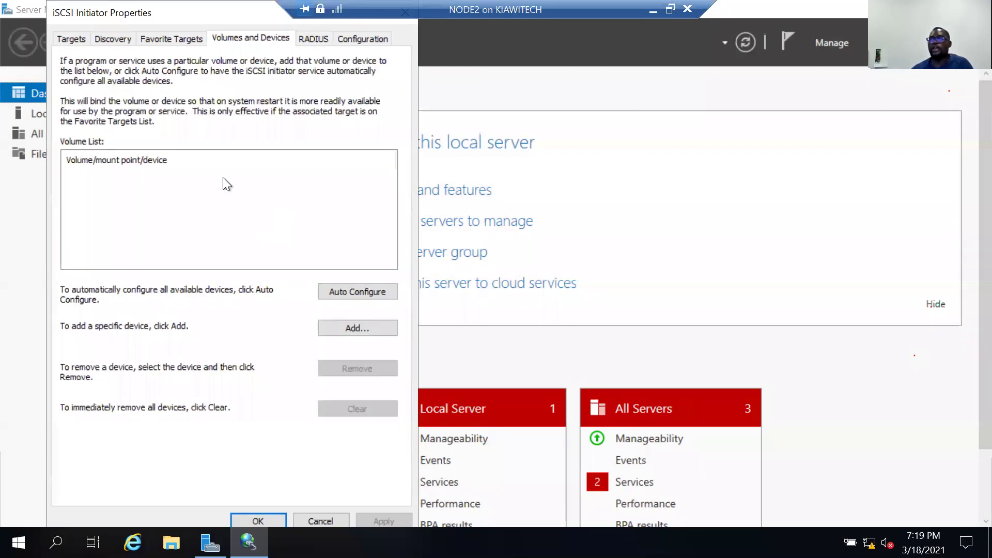
pyautogui.click(357, 292)
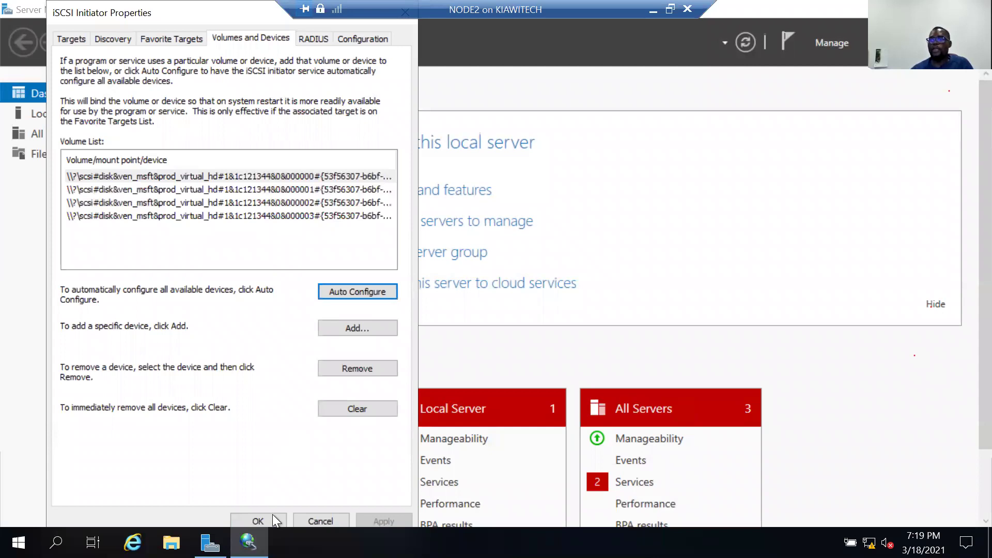
pyautogui.press('Return')
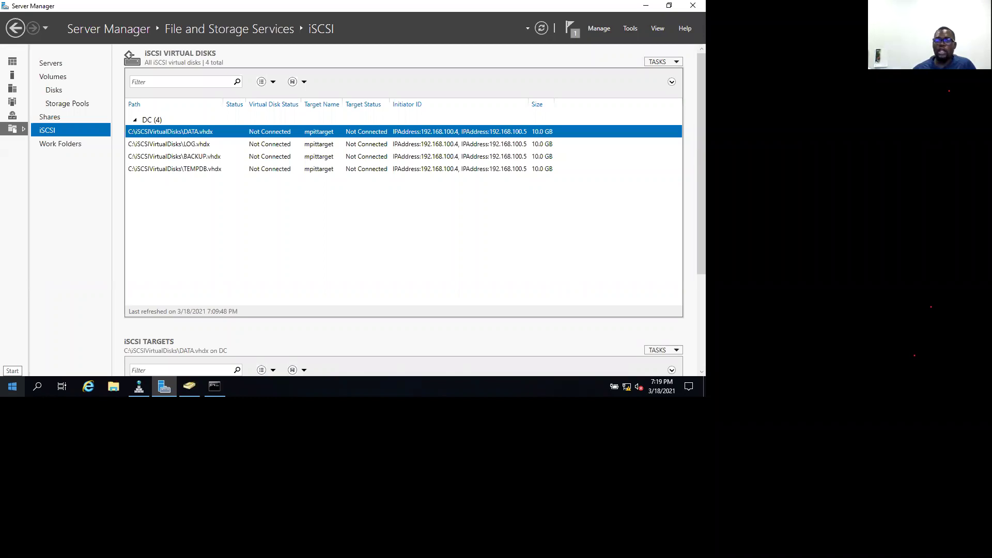
# Restore the NODE1 Virtual Machine Connection window and make it fill the screen.
pyautogui.moveTo(93, 18); pyautogui.dragTo(795, 79)
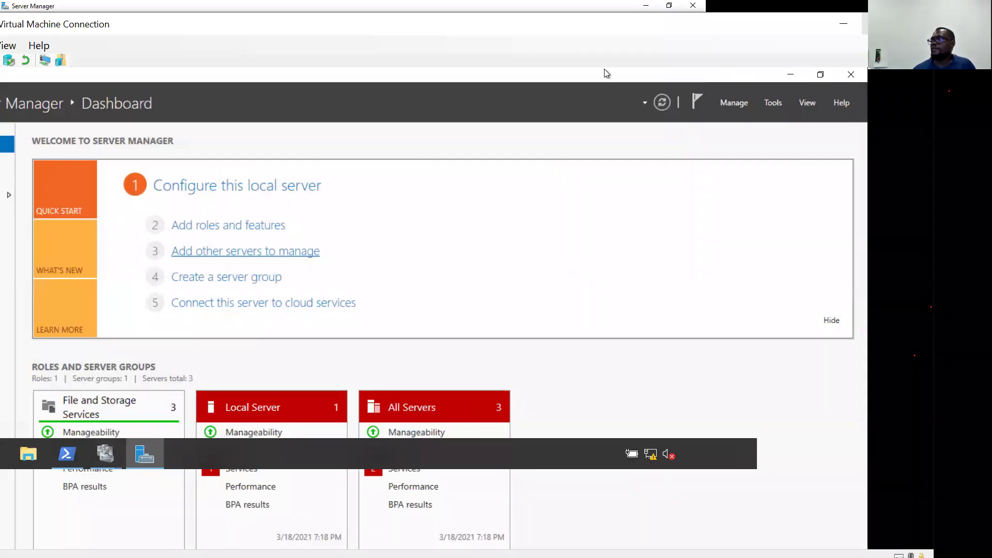
pyautogui.doubleClick(525, 38)
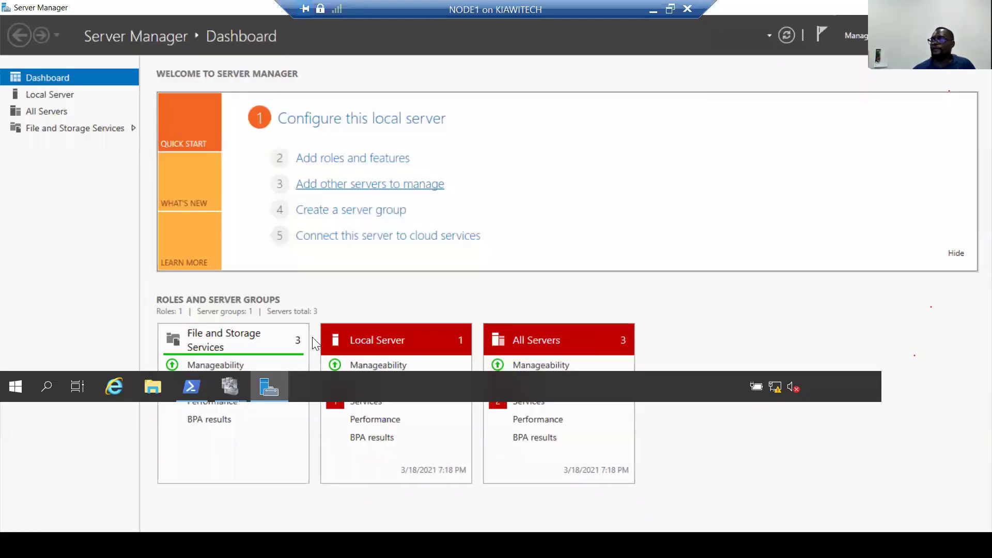
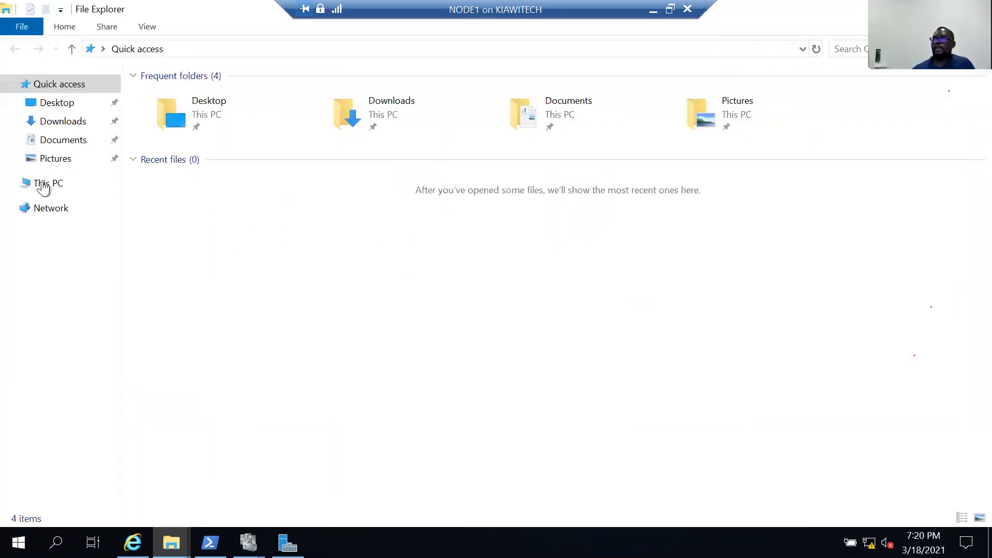
# Show This PC's local disk and DVD drive, then bring up the Win+X administrative menu.
pyautogui.click(45, 185)
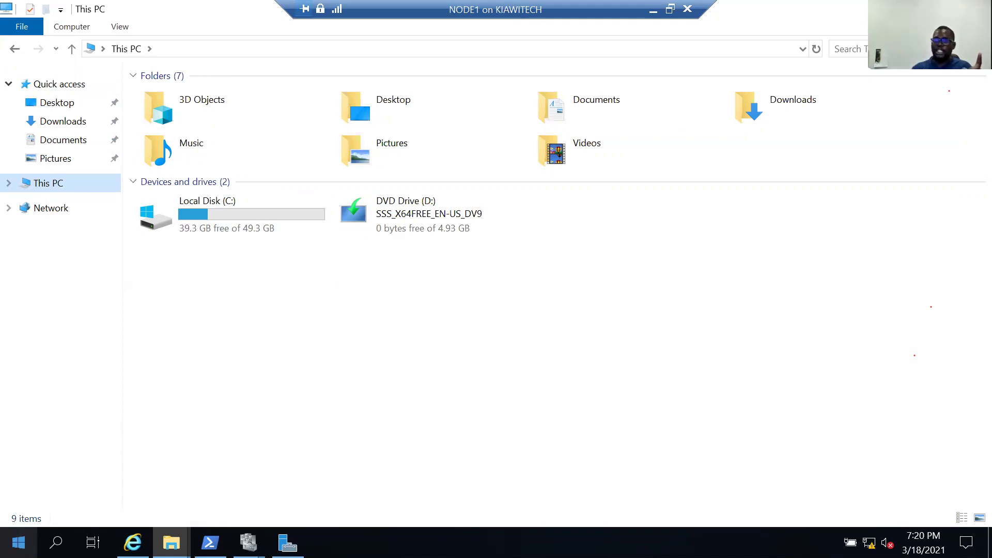
pyautogui.click(18, 542)
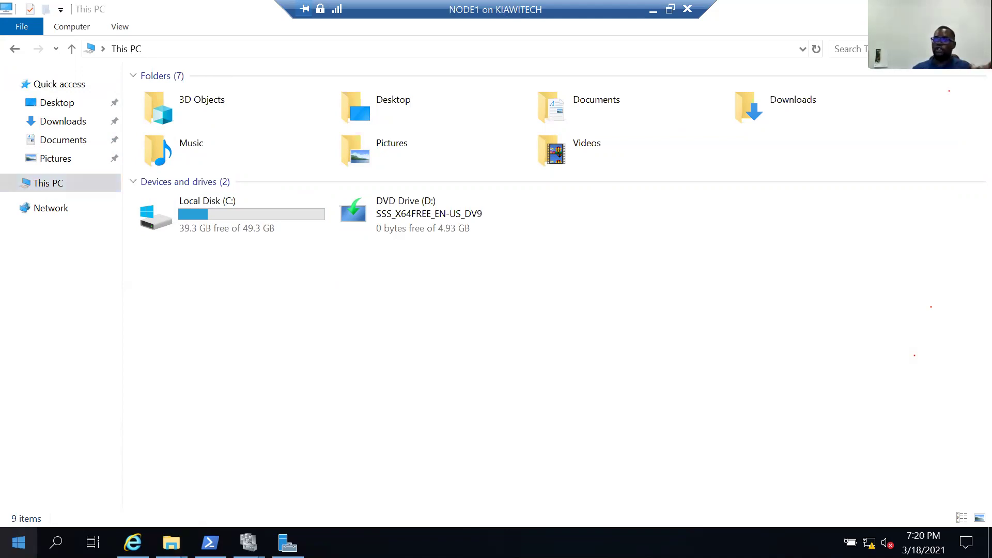
pyautogui.rightClick(19, 542)
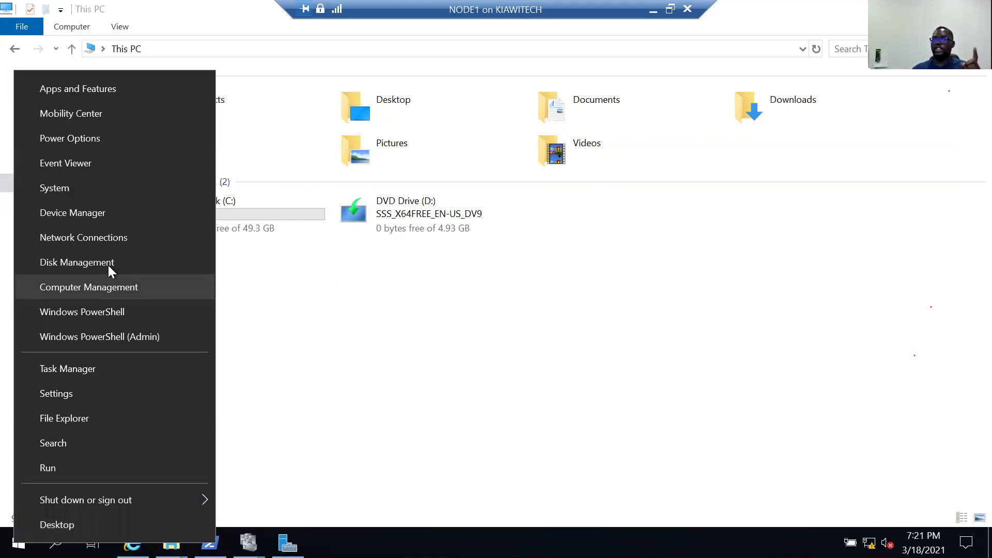
# Open Disk Management full-screen, then bring Disk 1 online and initialize it.
pyautogui.click(109, 268)
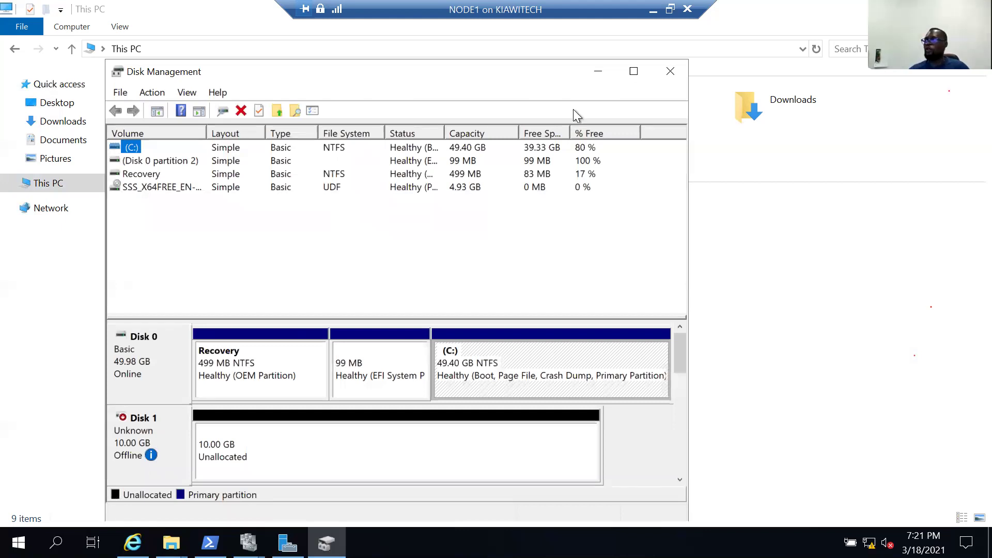
pyautogui.click(615, 81)
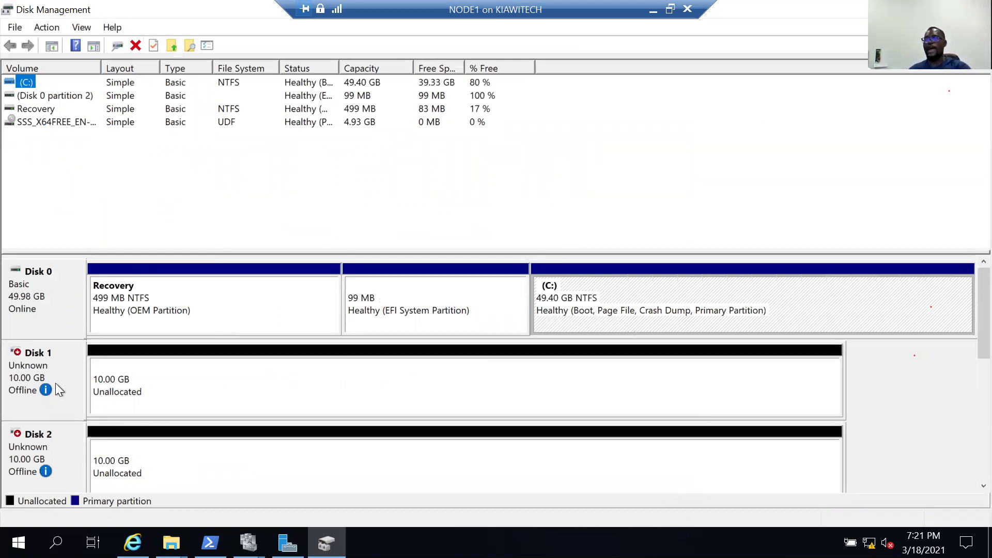
pyautogui.moveTo(35, 377)
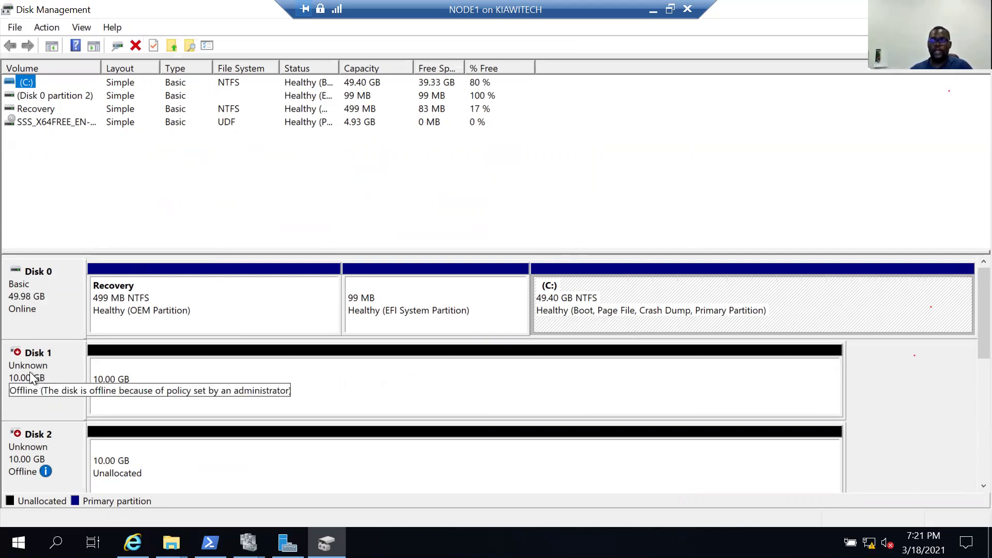
pyautogui.rightClick(33, 373)
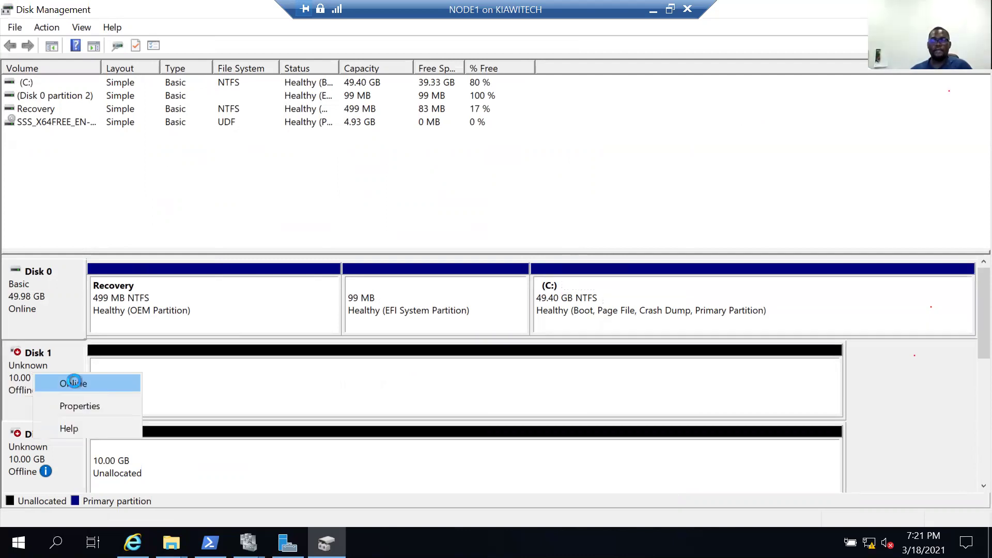
pyautogui.click(74, 383)
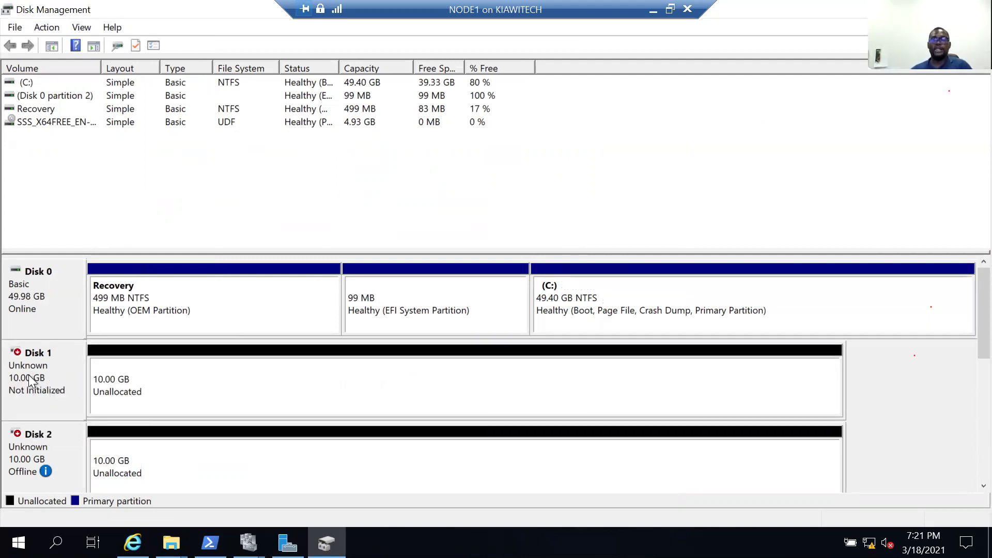
pyautogui.rightClick(30, 373)
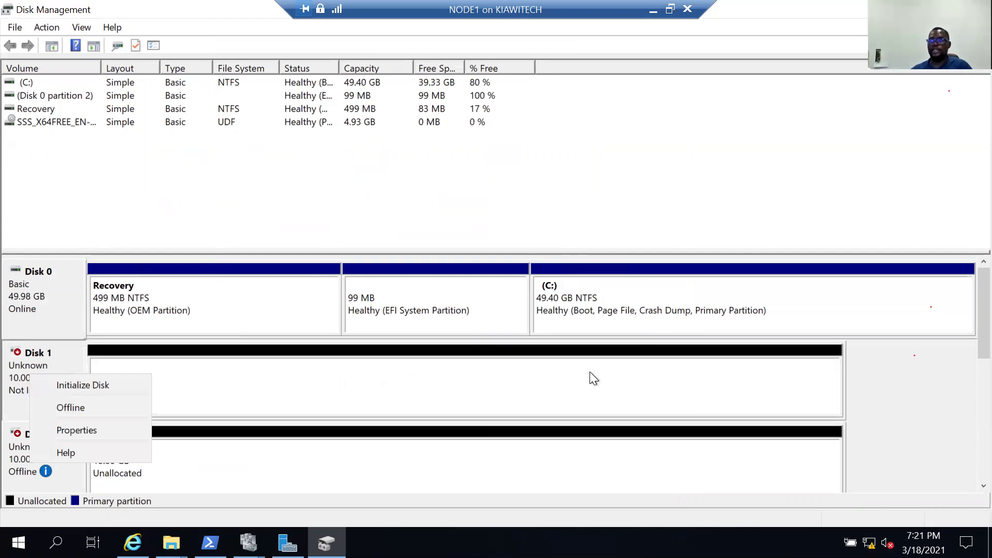
pyautogui.press('i')
pyautogui.click(543, 363)
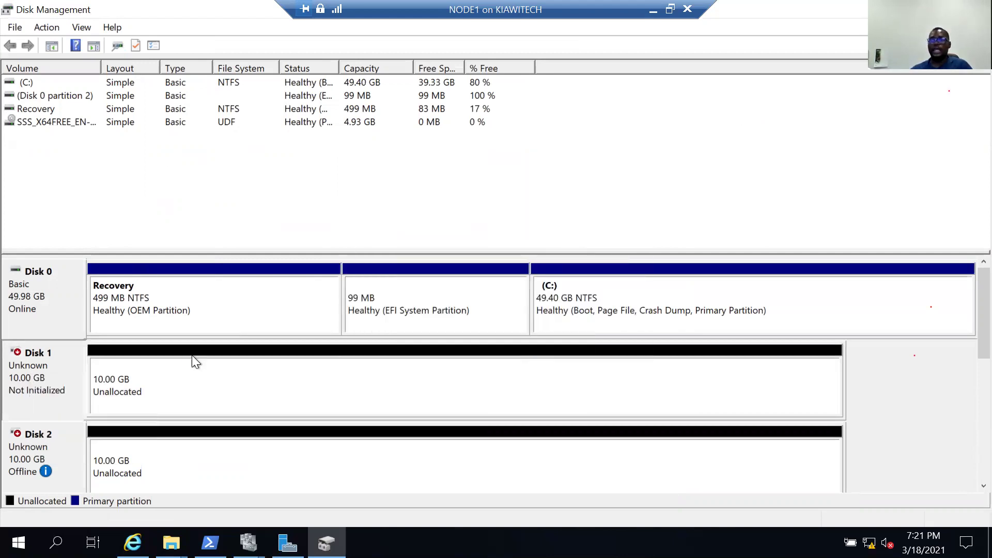
# Create a full-size 10222 MB NTFS simple volume E: labelled DATA on Disk 1.
pyautogui.rightClick(162, 376)
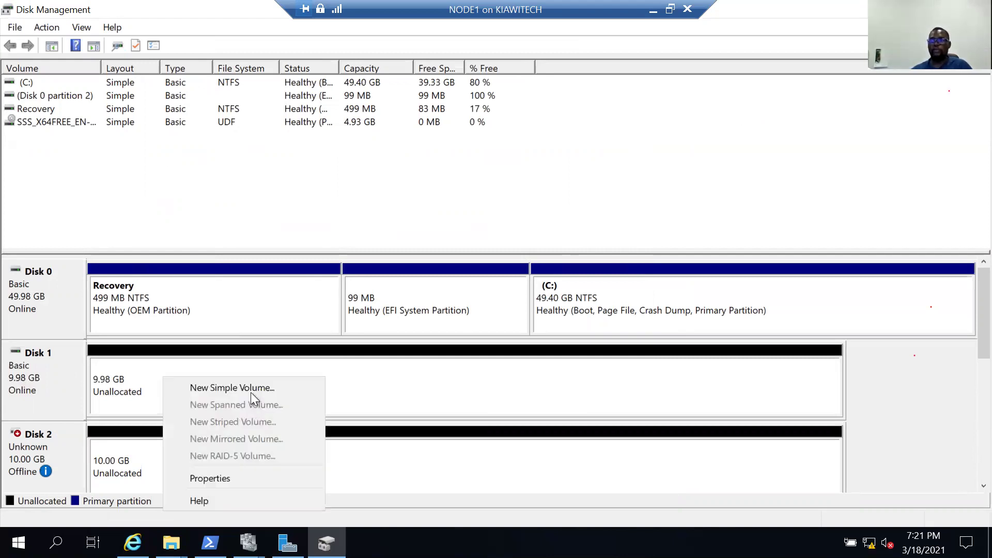
pyautogui.click(250, 391)
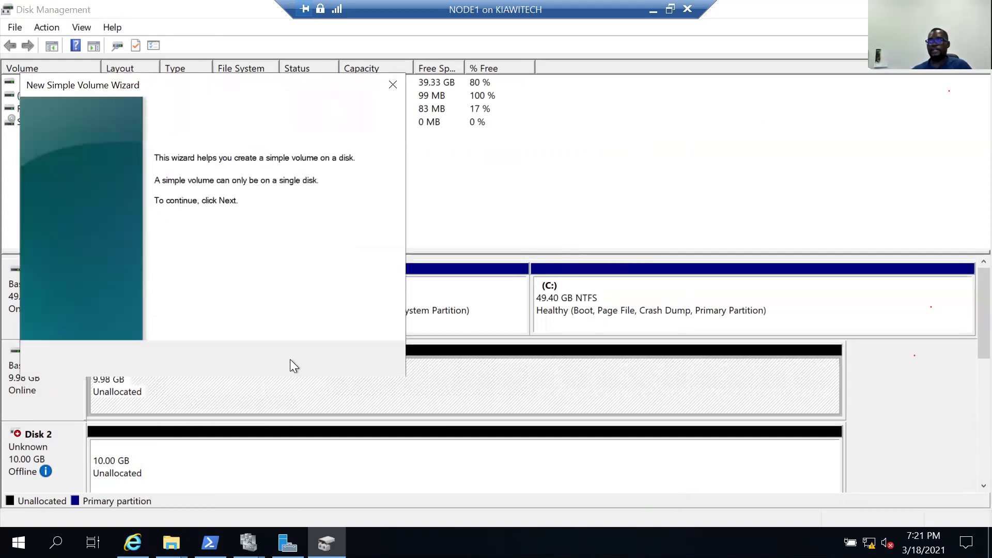
pyautogui.click(289, 359)
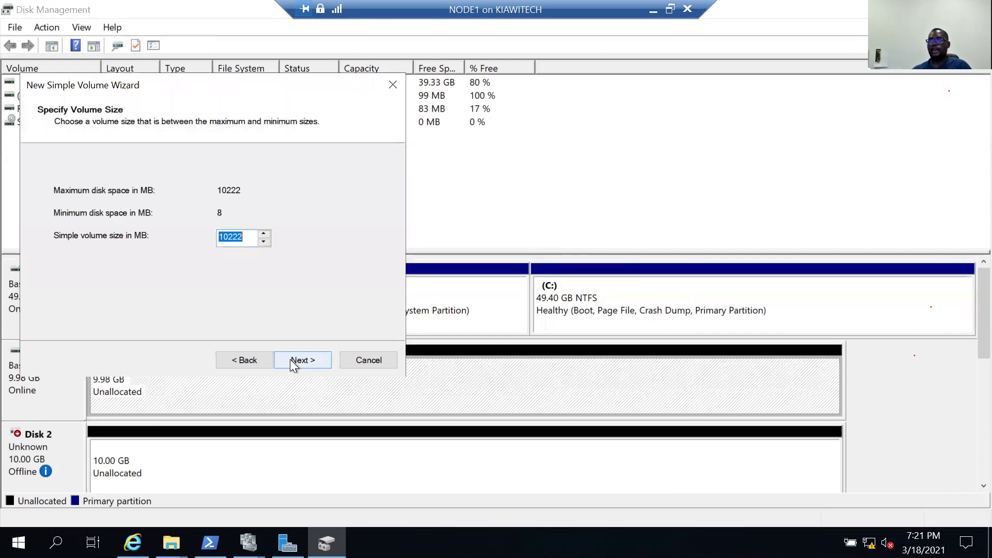
pyautogui.click(289, 359)
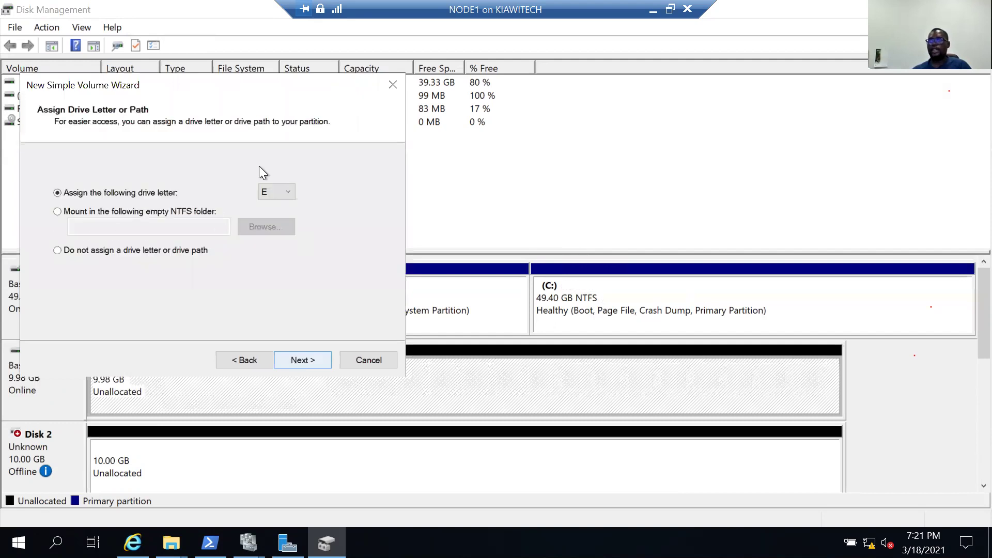
pyautogui.click(267, 193)
pyautogui.click(296, 356)
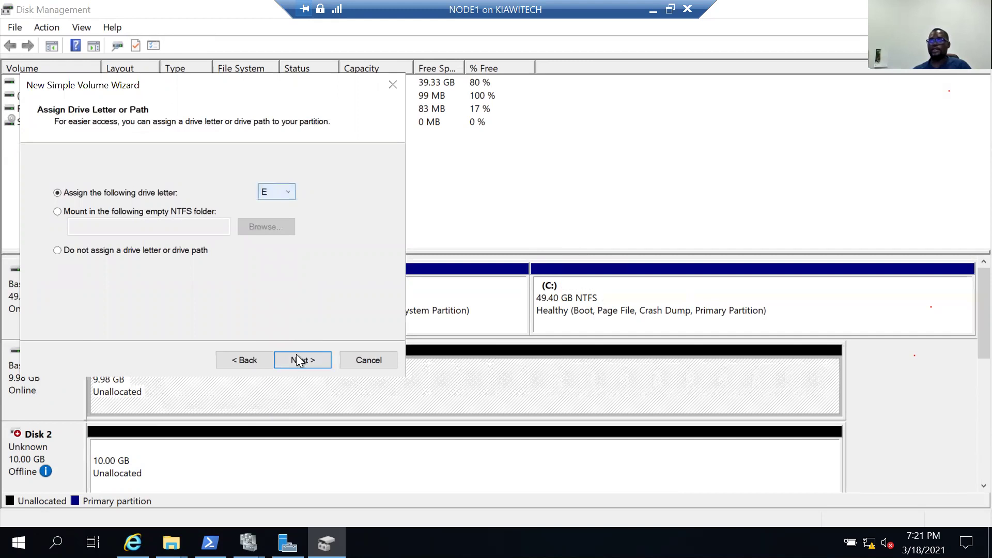
pyautogui.click(297, 360)
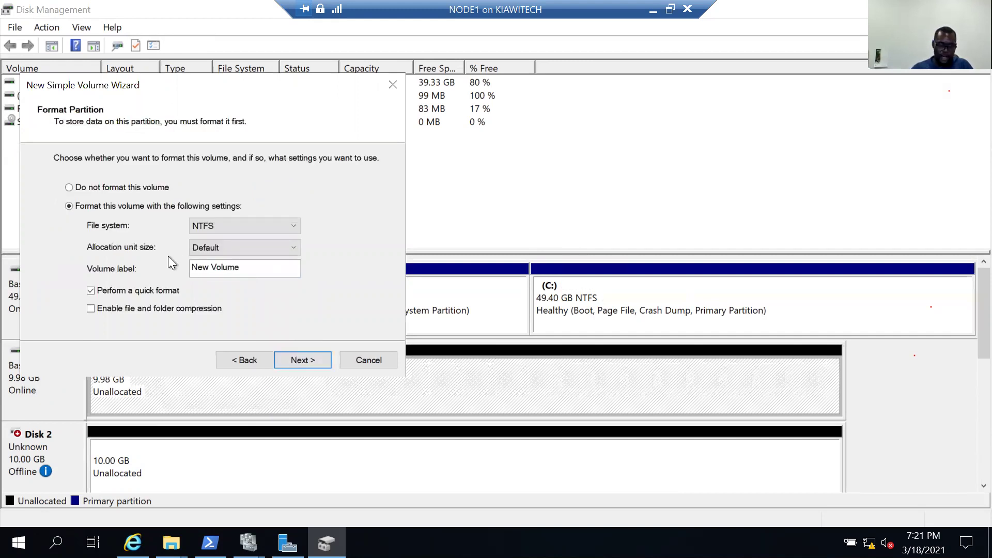
pyautogui.moveTo(242, 267); pyautogui.dragTo(189, 267)
pyautogui.write('DATA')
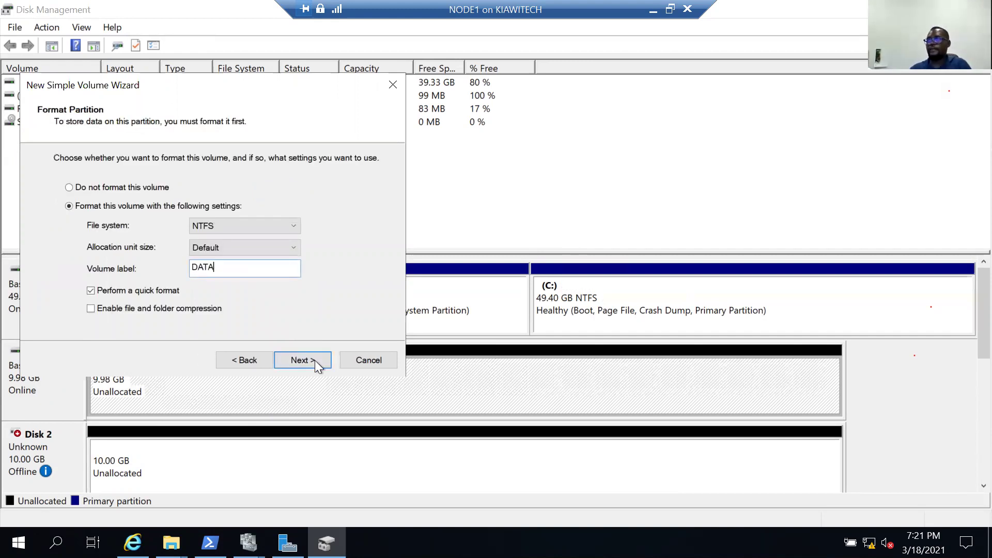
pyautogui.click(314, 358)
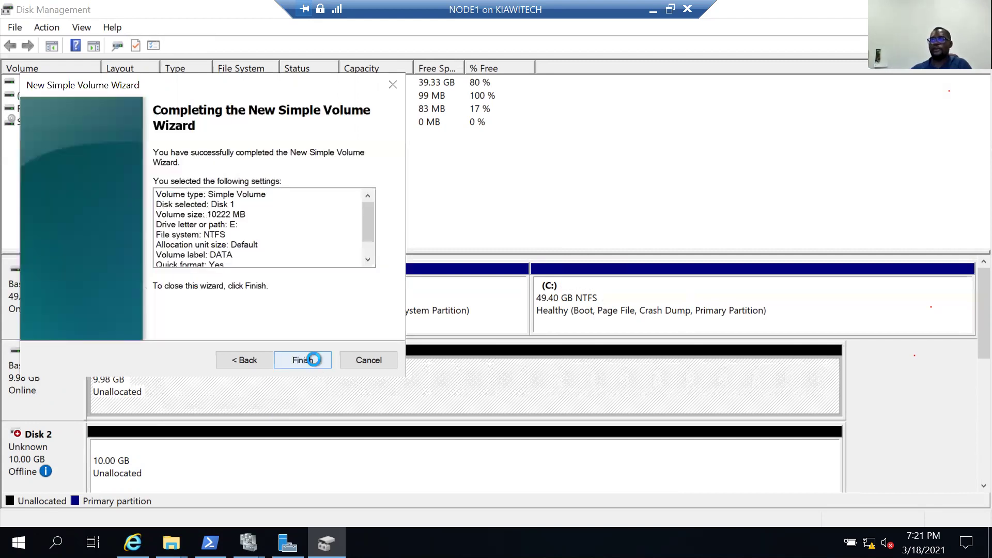
pyautogui.click(314, 358)
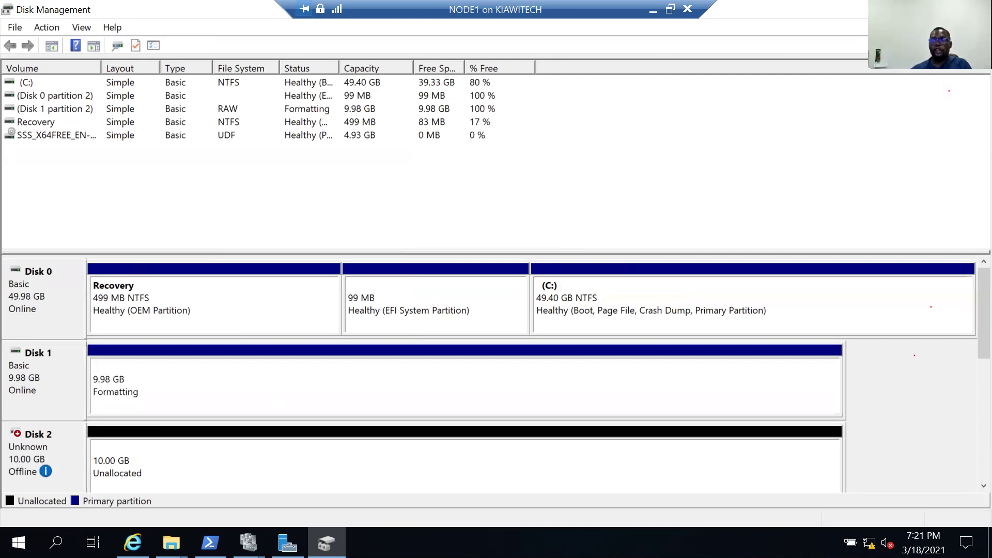
pyautogui.click(171, 543)
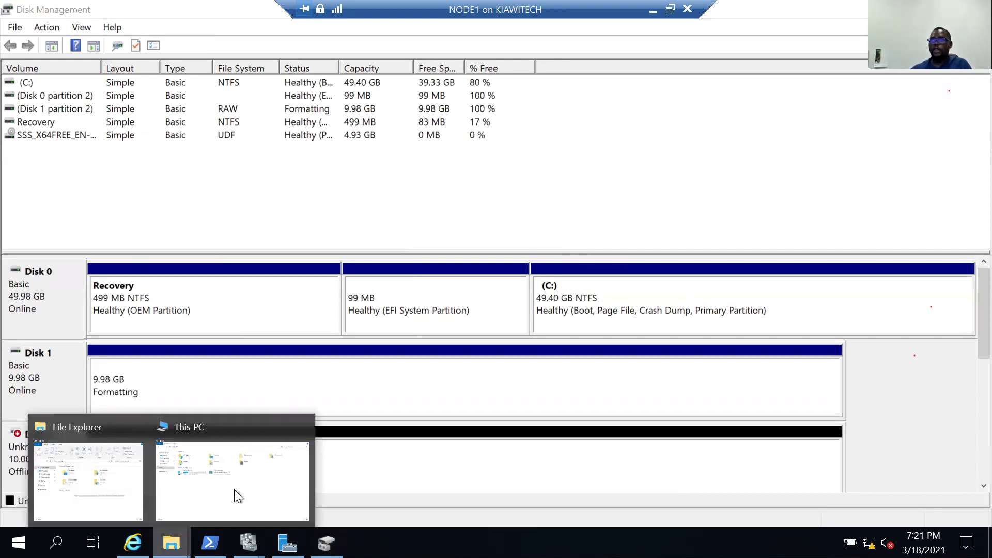
# Bring Disk 2 online and initialize it.
pyautogui.click(240, 476)
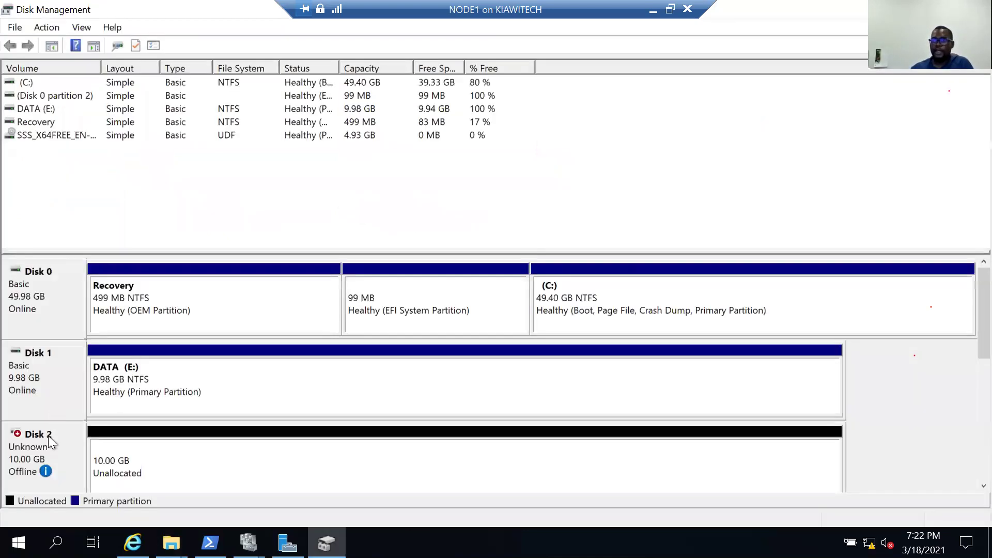
pyautogui.rightClick(36, 455)
pyautogui.click(73, 463)
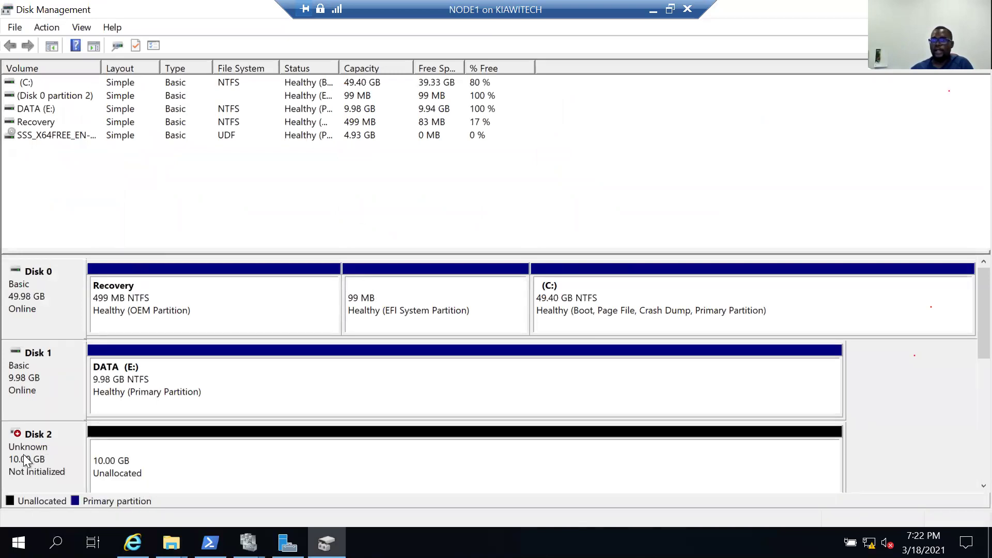
pyautogui.rightClick(25, 455)
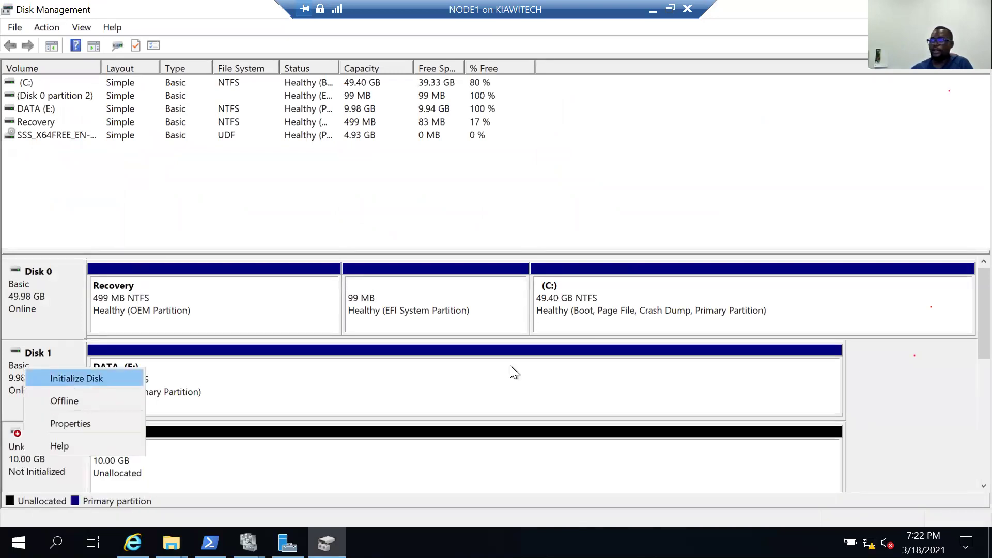
pyautogui.click(540, 362)
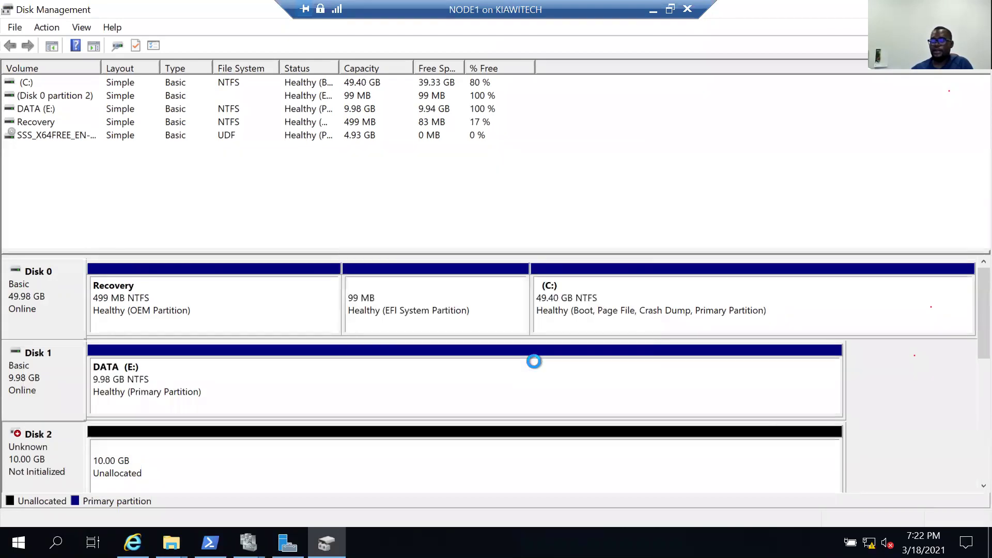
# Create a 9.98 GB NTFS quick-formatted simple volume labelled LOG on Disk 2.
pyautogui.rightClick(175, 466)
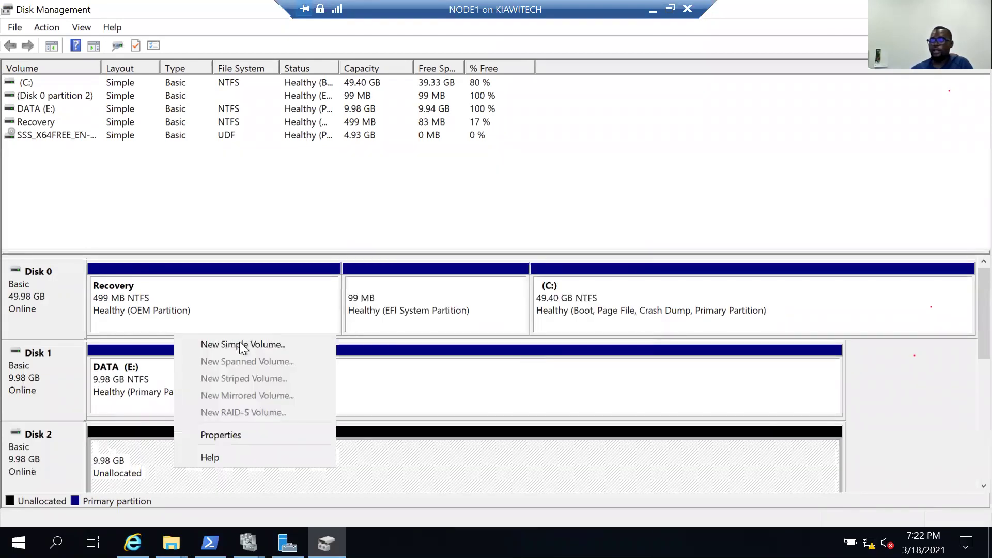
pyautogui.click(320, 344)
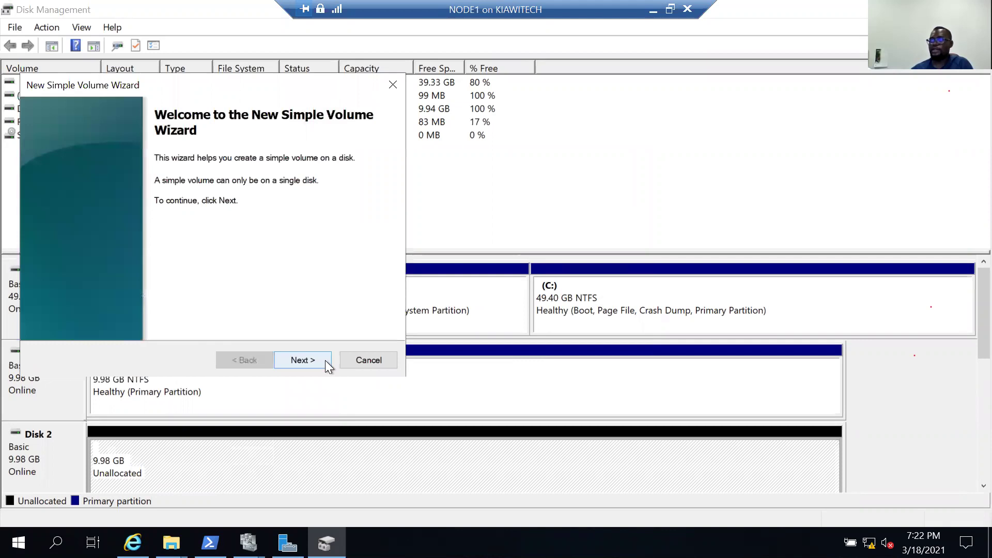
pyautogui.click(324, 360)
pyautogui.click(324, 360)
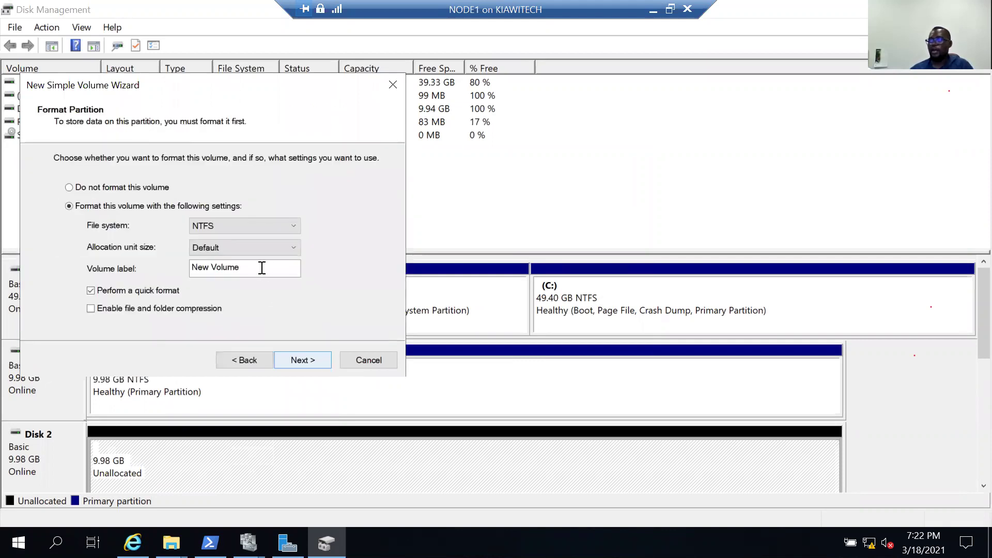
pyautogui.hotkey('ctrl', 'a')
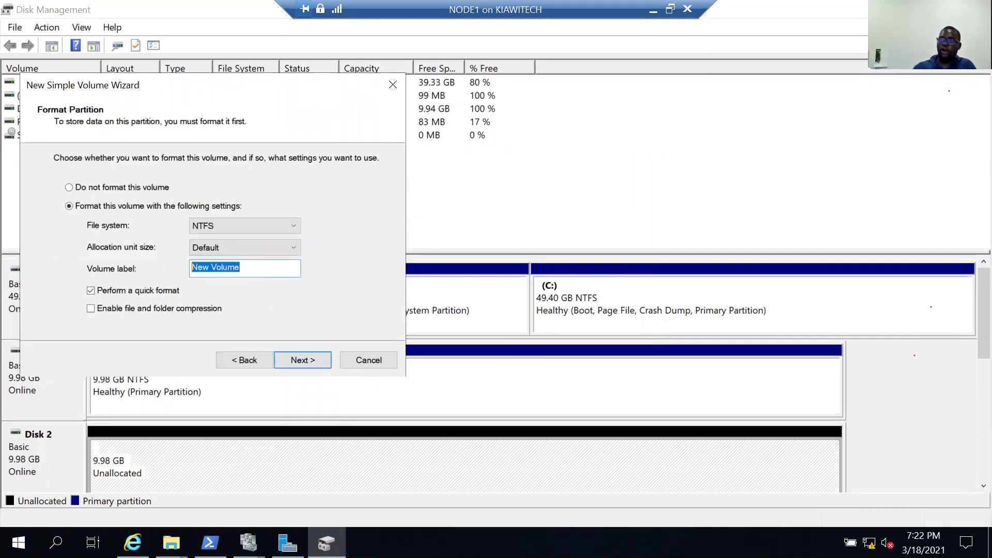
pyautogui.write('LOG')
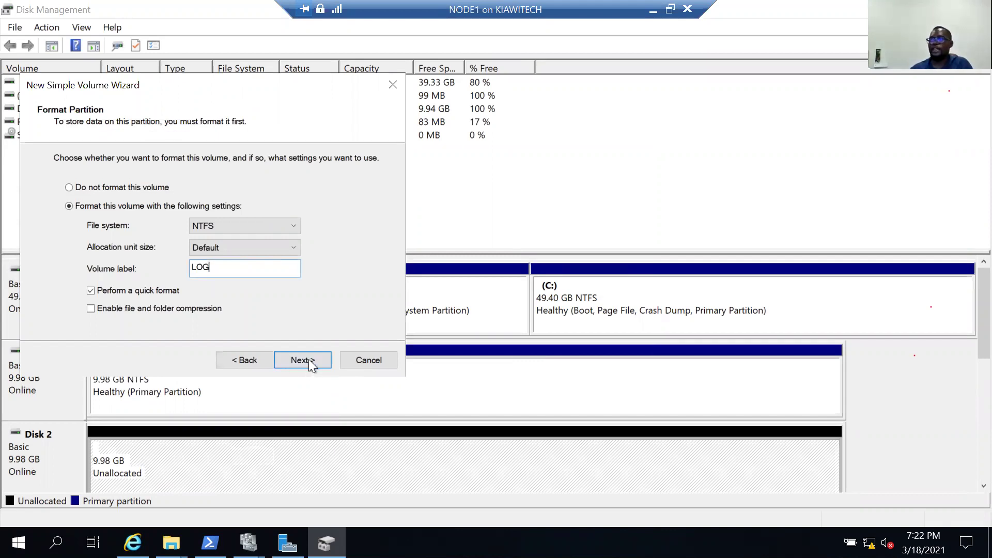
pyautogui.click(308, 359)
pyautogui.press('Return')
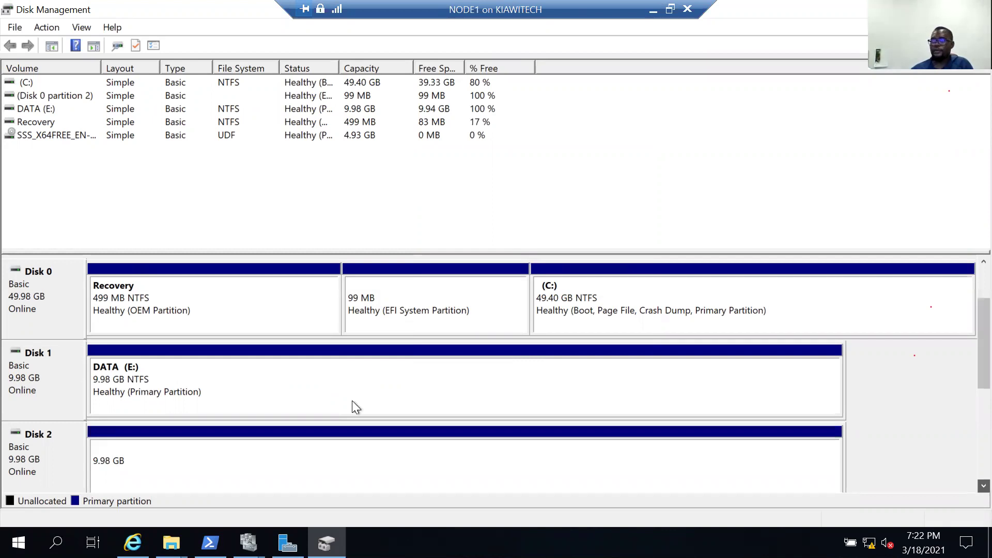
pyautogui.scroll(-2, 352, 401)
# Bring Disk 3 online, dismissing the error, and initialize it as GPT.
pyautogui.scroll(-1, 39, 294)
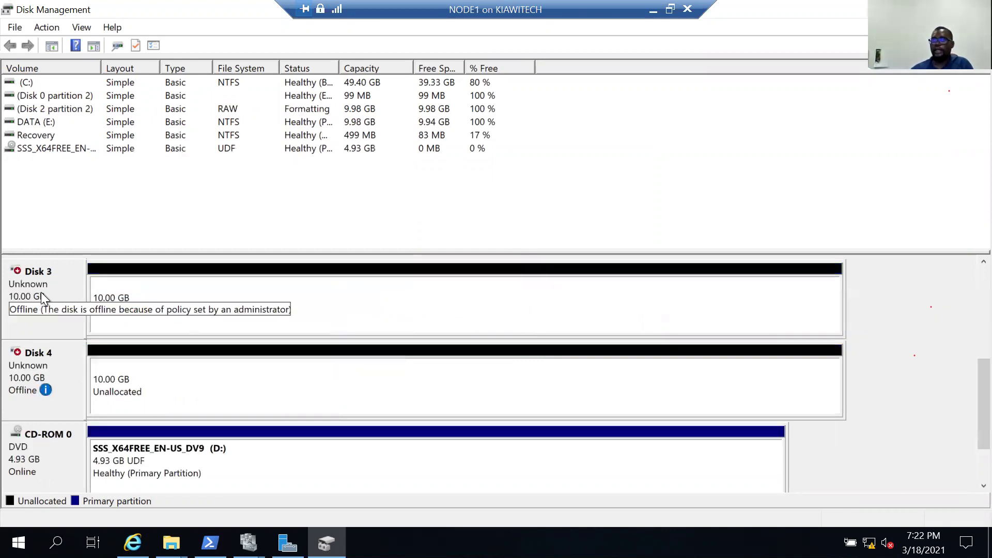
pyautogui.rightClick(63, 295)
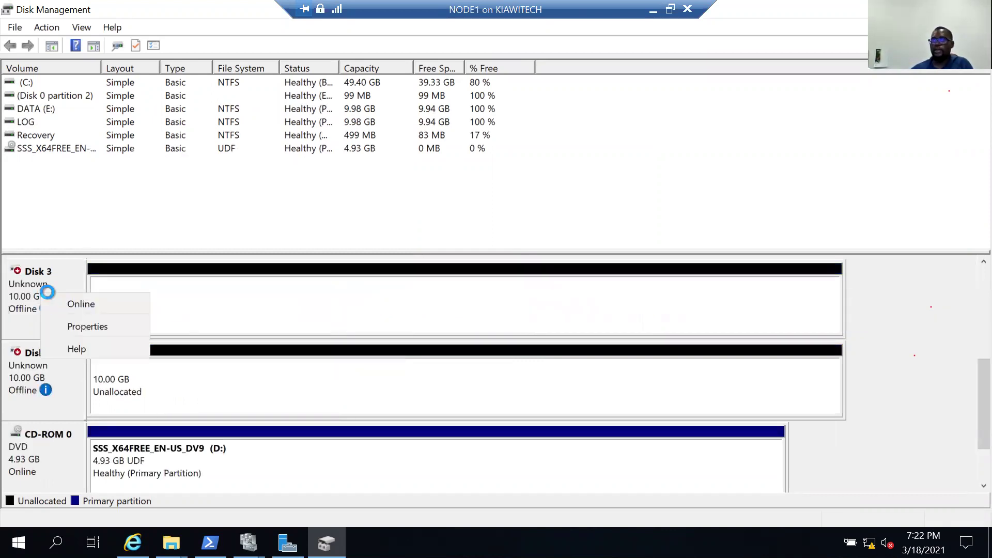
pyautogui.click(46, 291)
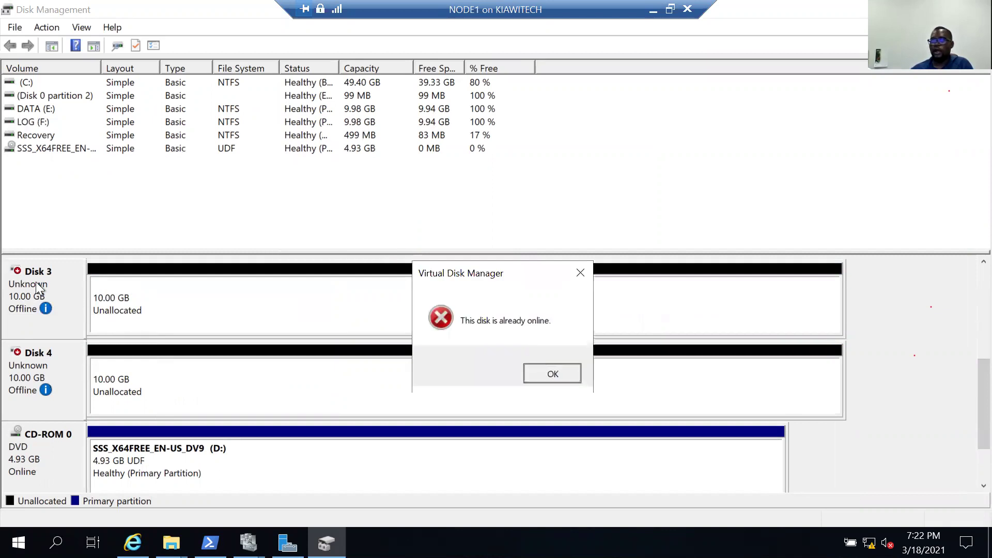
pyautogui.press('Return')
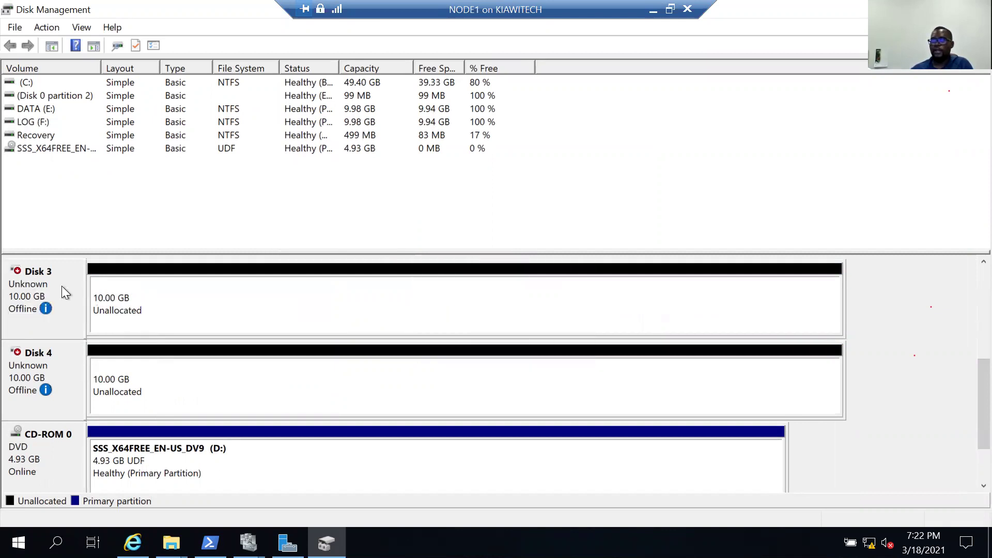
pyautogui.rightClick(61, 286)
pyautogui.click(59, 290)
pyautogui.rightClick(74, 296)
pyautogui.click(91, 301)
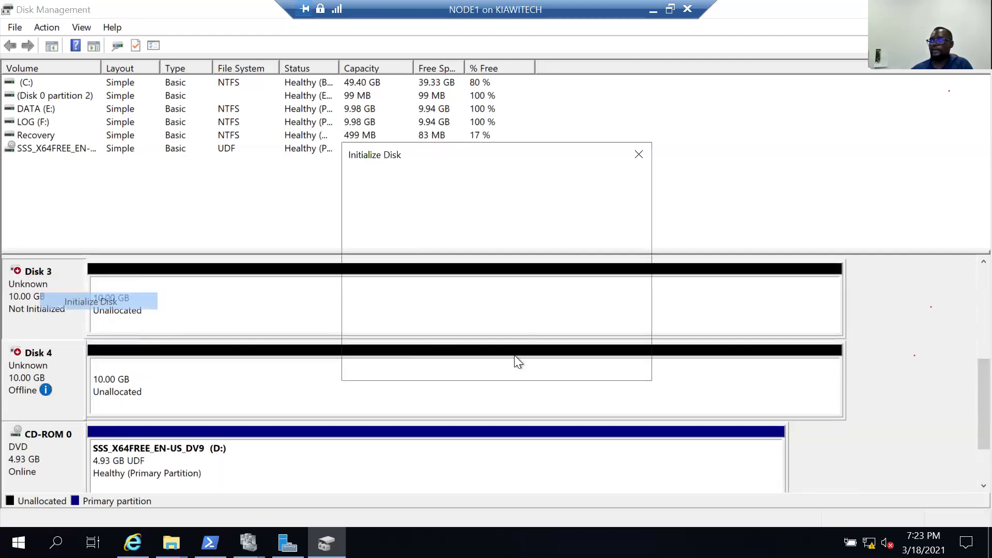
pyautogui.click(541, 362)
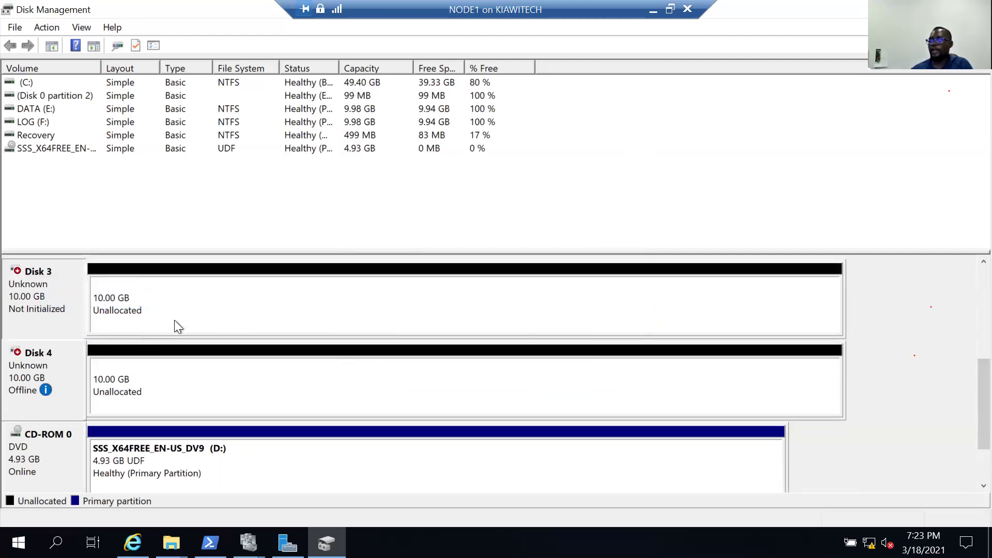
# Create a 9.98 GB NTFS simple volume G: labelled TEMPDB on Disk 3.
pyautogui.rightClick(278, 293)
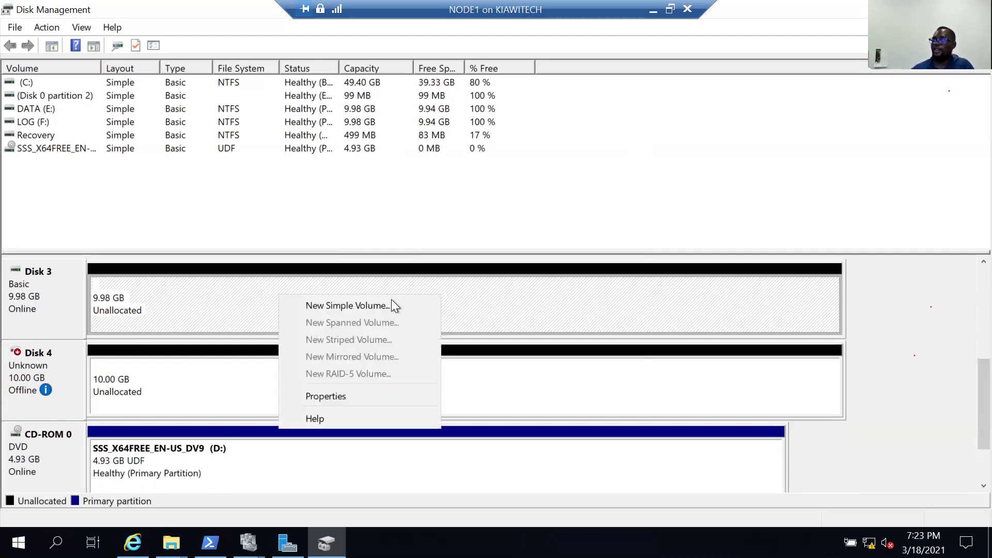
pyautogui.click(393, 304)
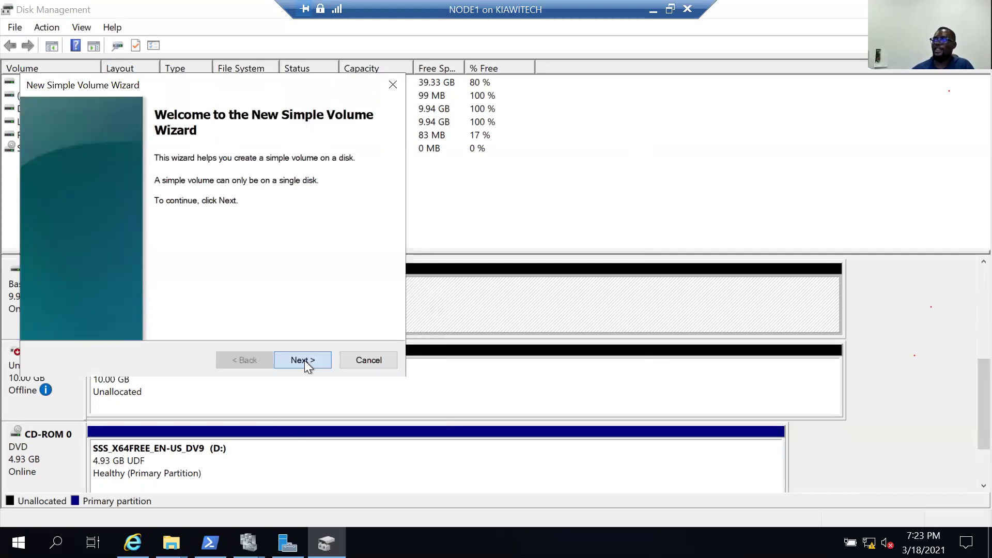
pyautogui.click(304, 361)
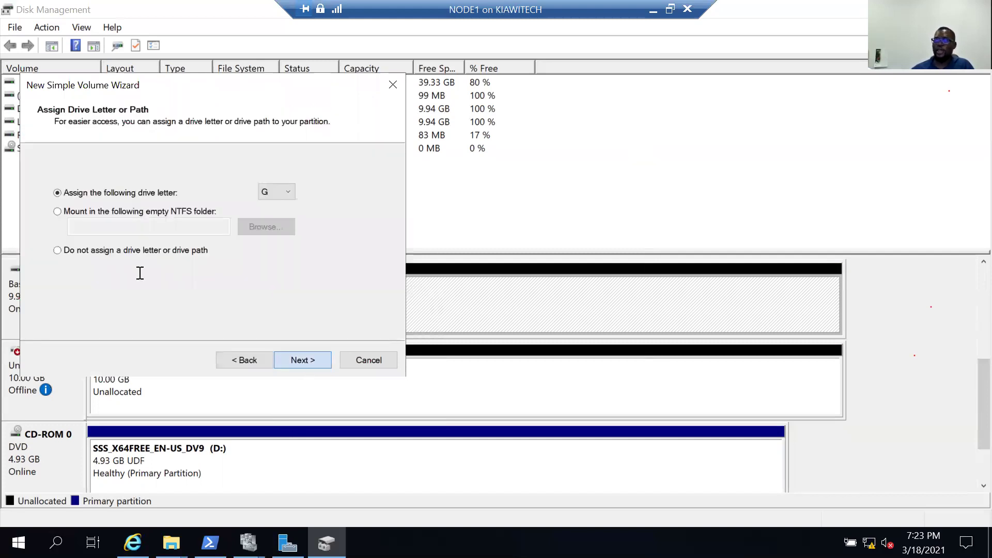
pyautogui.press('Return')
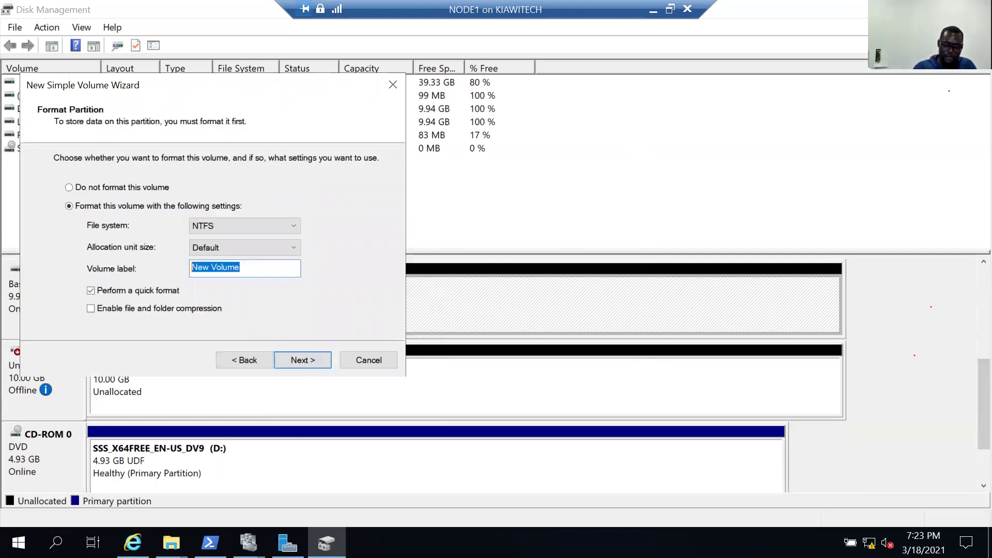
pyautogui.write('BAC')
pyautogui.press('BackSpace')
pyautogui.press('BackSpace')
pyautogui.press('BackSpace')
pyautogui.write('TEMP')
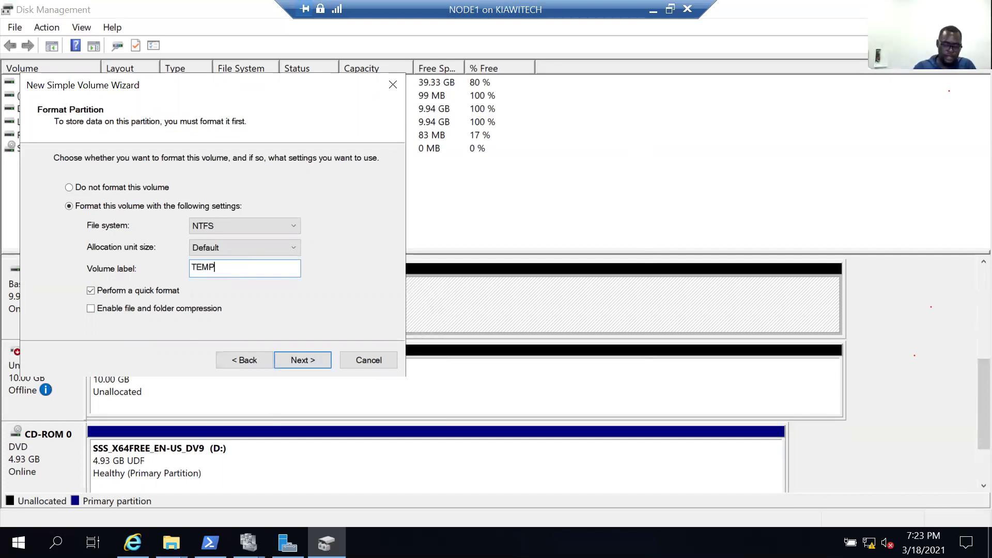
pyautogui.write('DB')
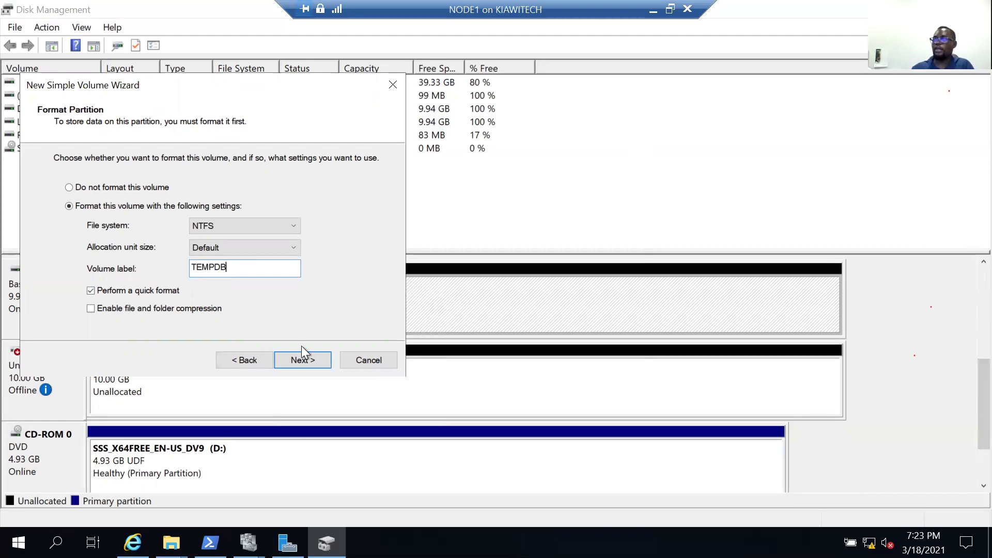
pyautogui.click(311, 356)
pyautogui.click(308, 356)
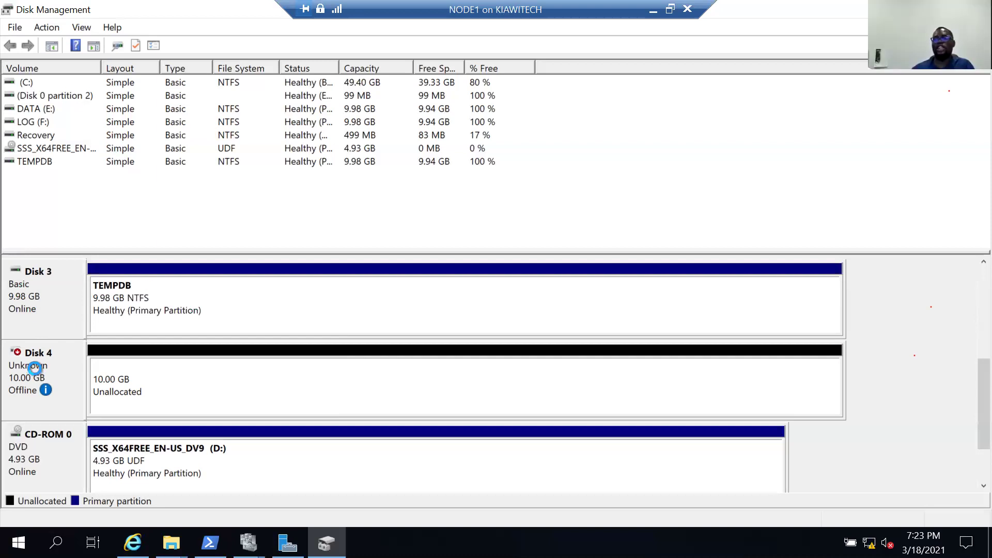
# Bring Disk 4 online and initialize it.
pyautogui.rightClick(36, 368)
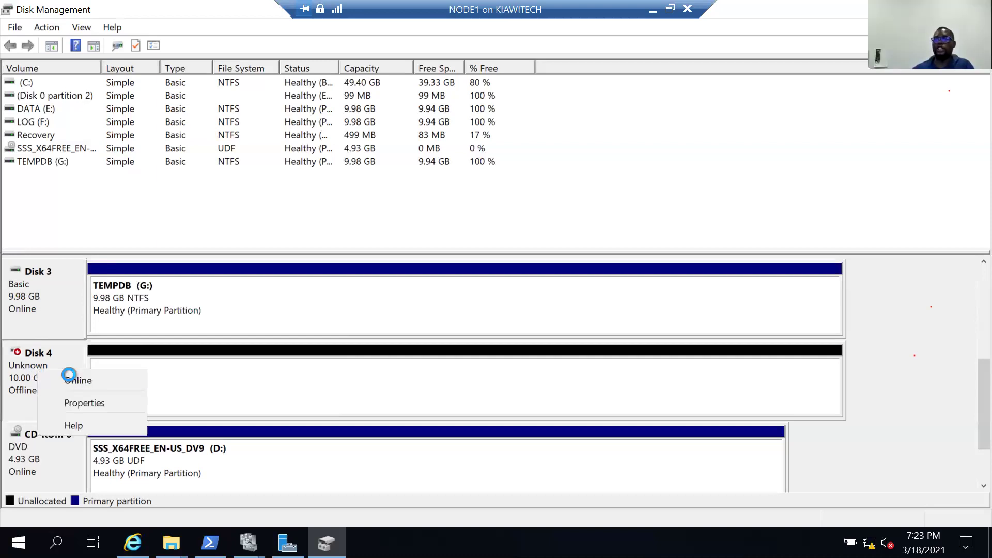
pyautogui.click(72, 379)
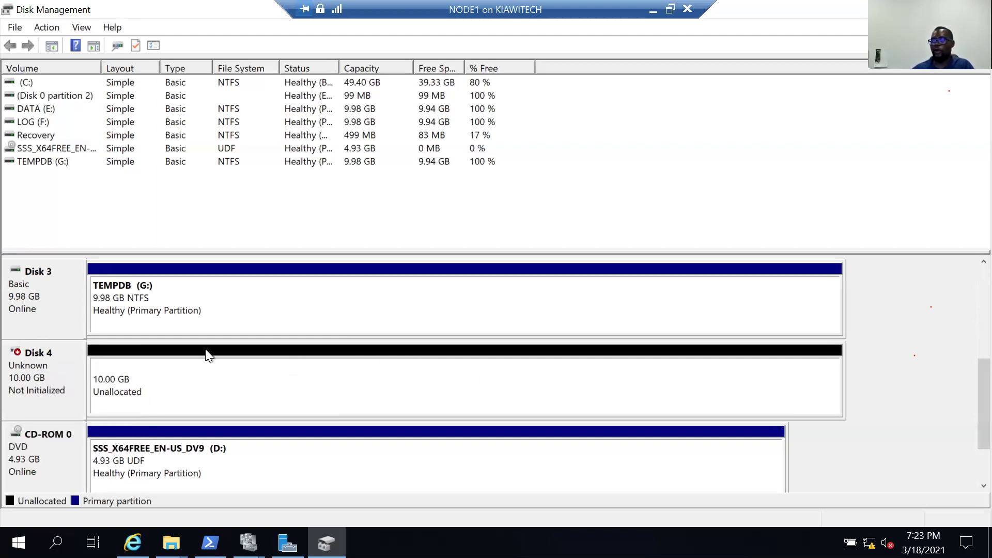
pyautogui.rightClick(89, 377)
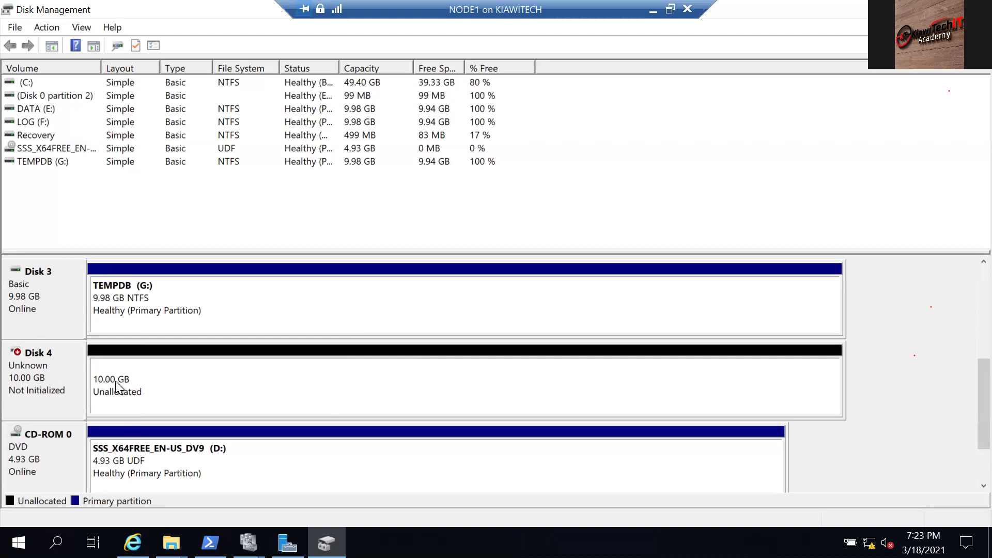
pyautogui.click(115, 382)
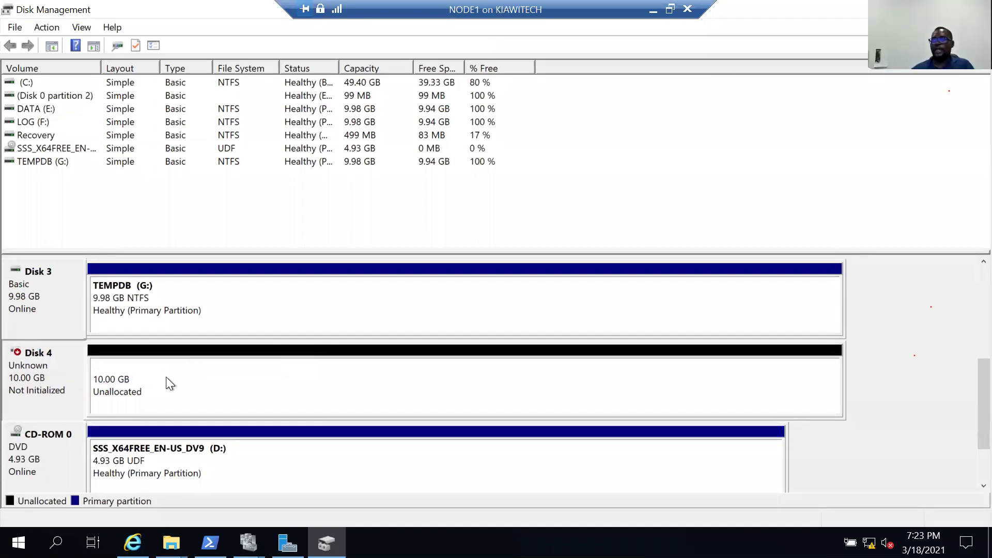
# Create a 9.98 GB NTFS simple volume H: labelled BACKUP on Disk 4.
pyautogui.rightClick(246, 383)
pyautogui.click(254, 385)
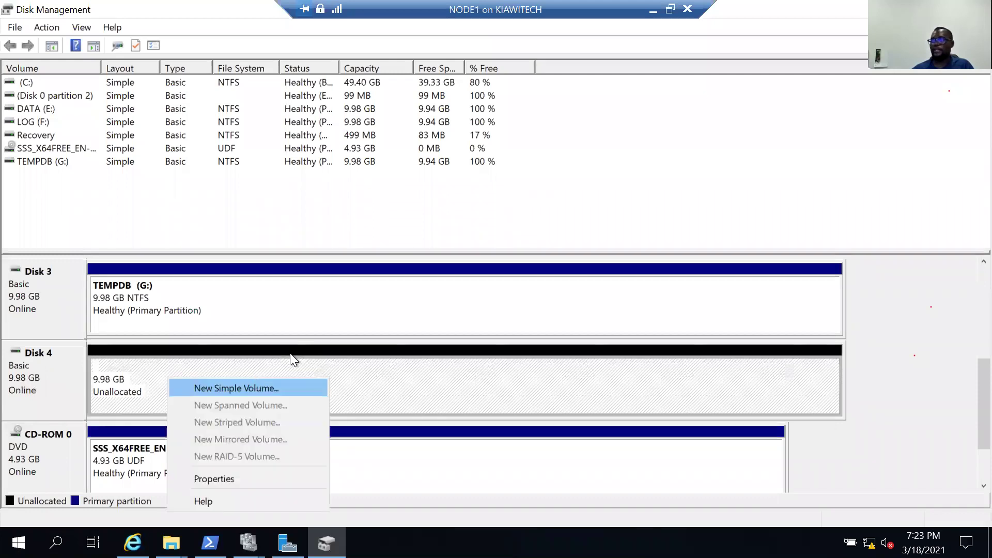
pyautogui.click(290, 352)
pyautogui.click(290, 352)
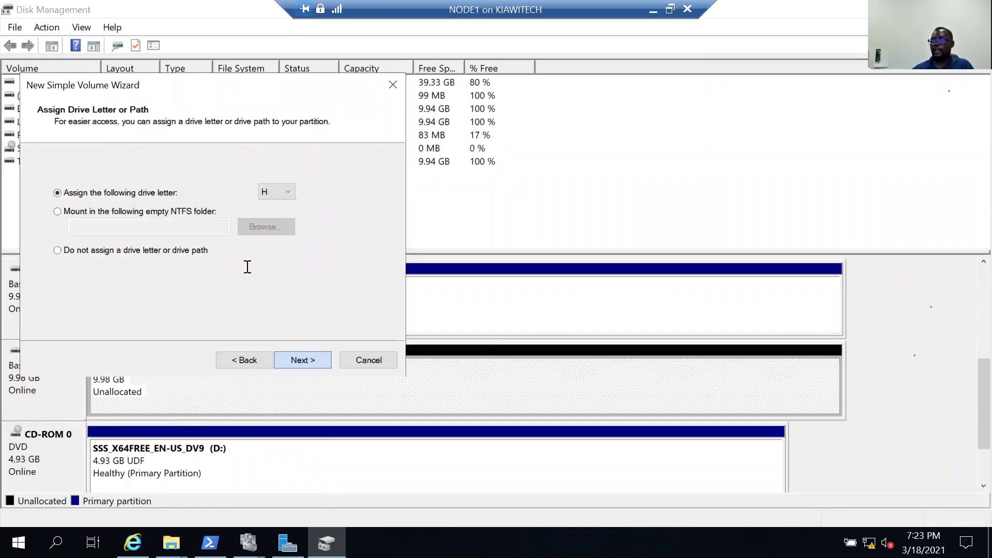
pyautogui.press('Return')
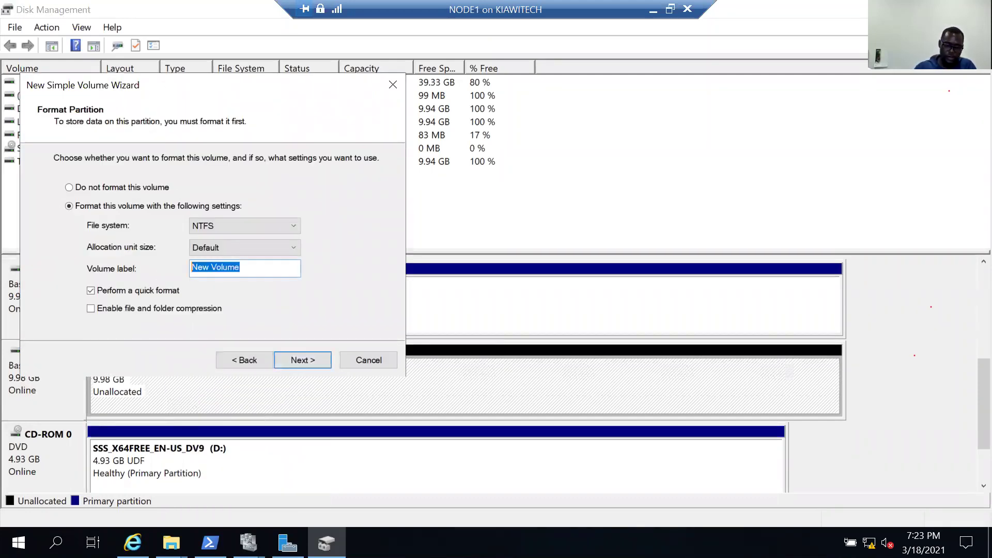
pyautogui.write('BACKUP')
pyautogui.click(294, 356)
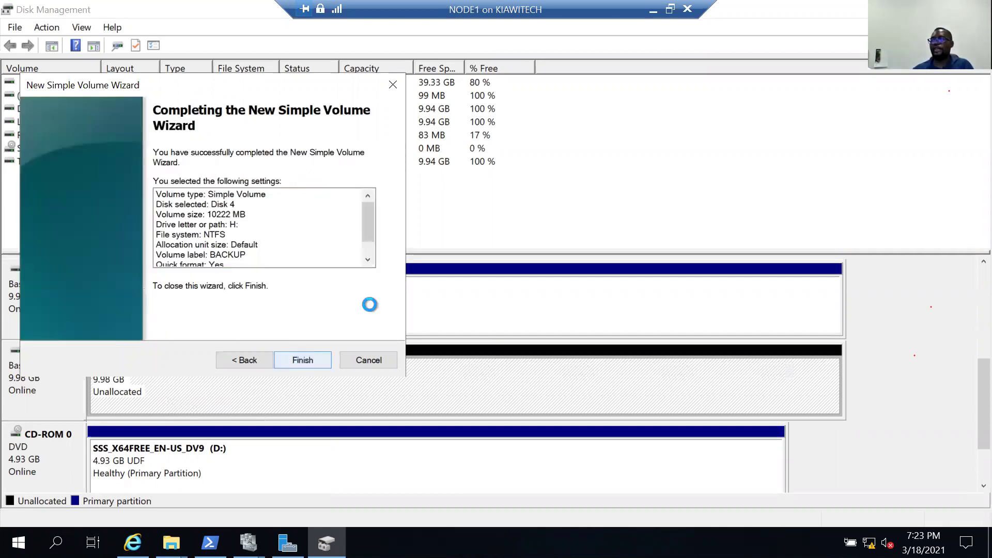
pyautogui.click(310, 360)
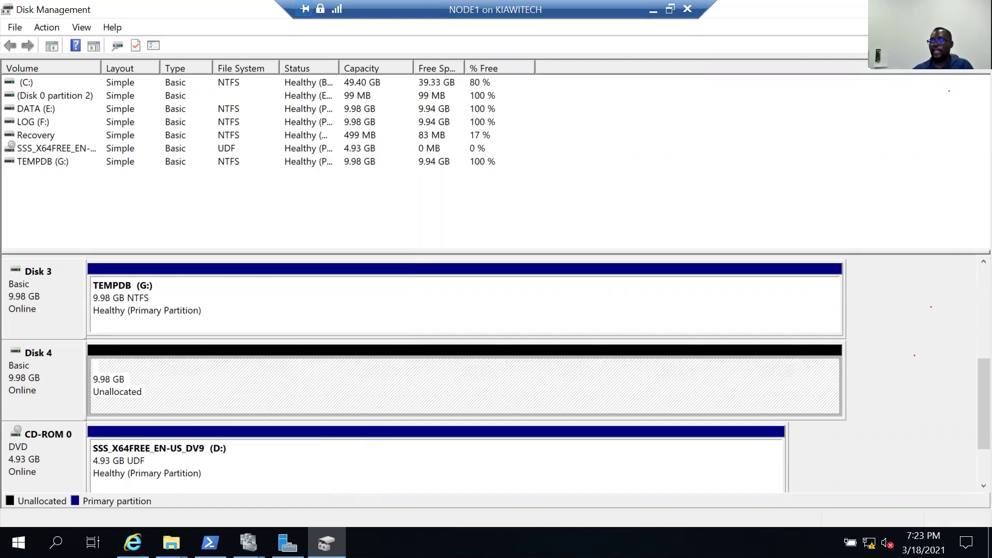
pyautogui.click(172, 542)
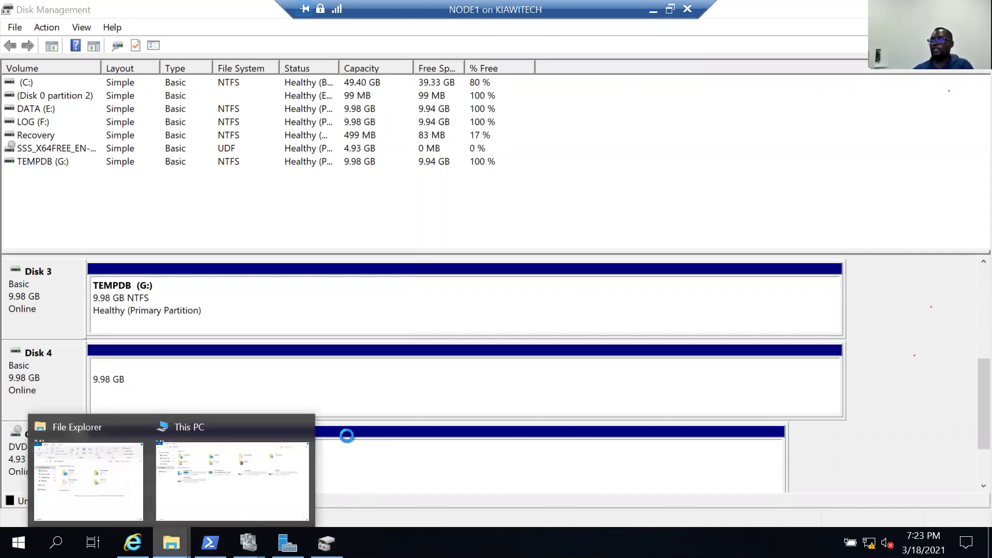
# Verify This PC lists DATA (E:), LOG (F:), TEMPDB (G:) and BACKUP (H:), each 9.98 GB.
pyautogui.click(253, 488)
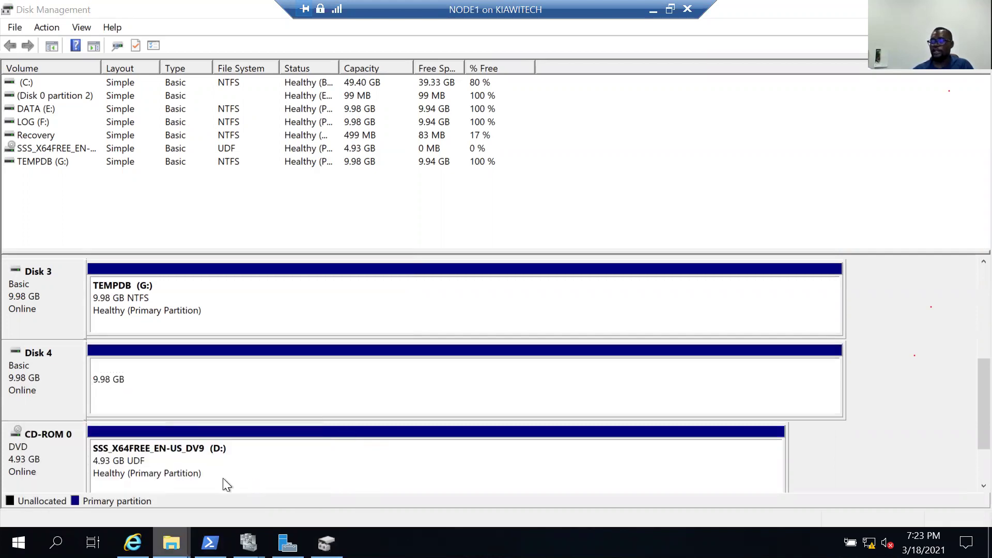
pyautogui.click(172, 543)
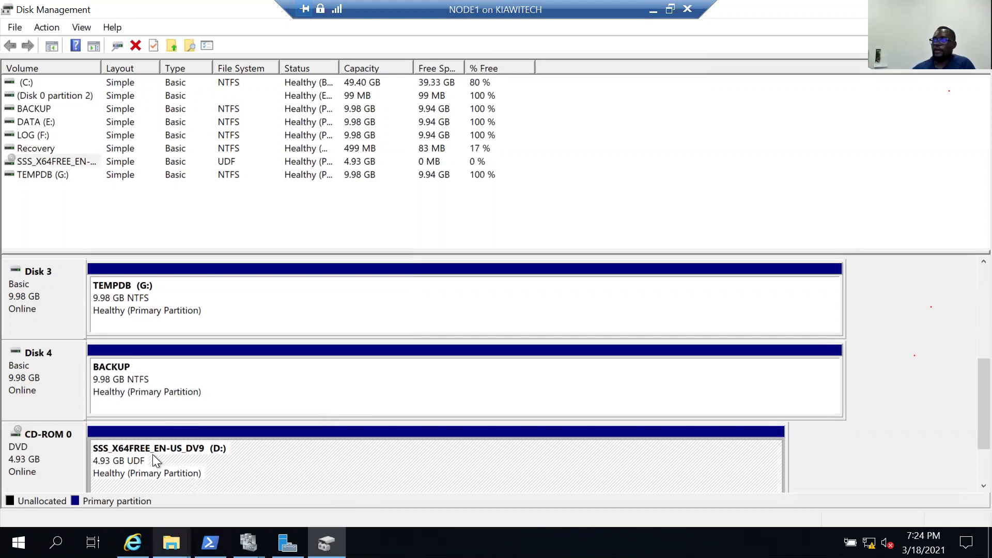
pyautogui.moveTo(171, 542)
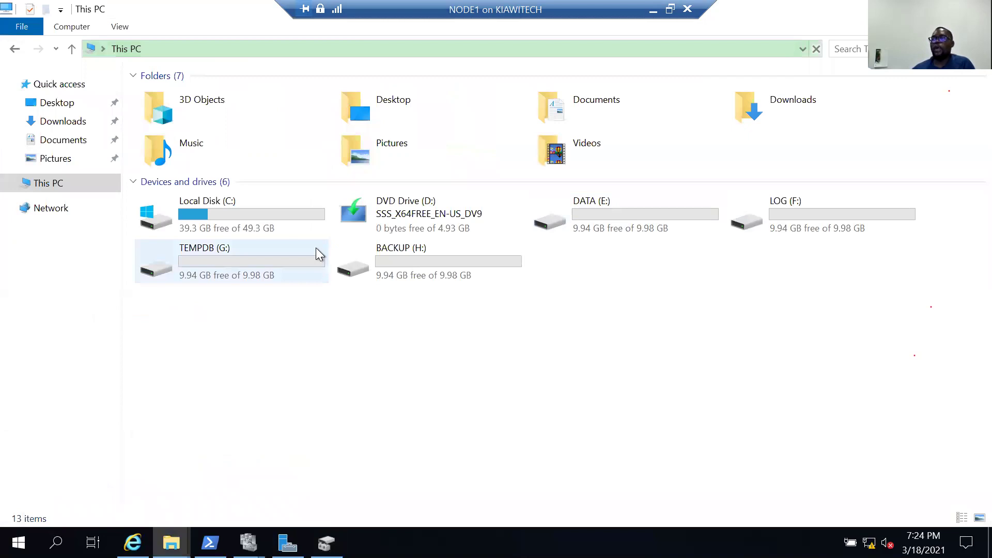
pyautogui.click(512, 257)
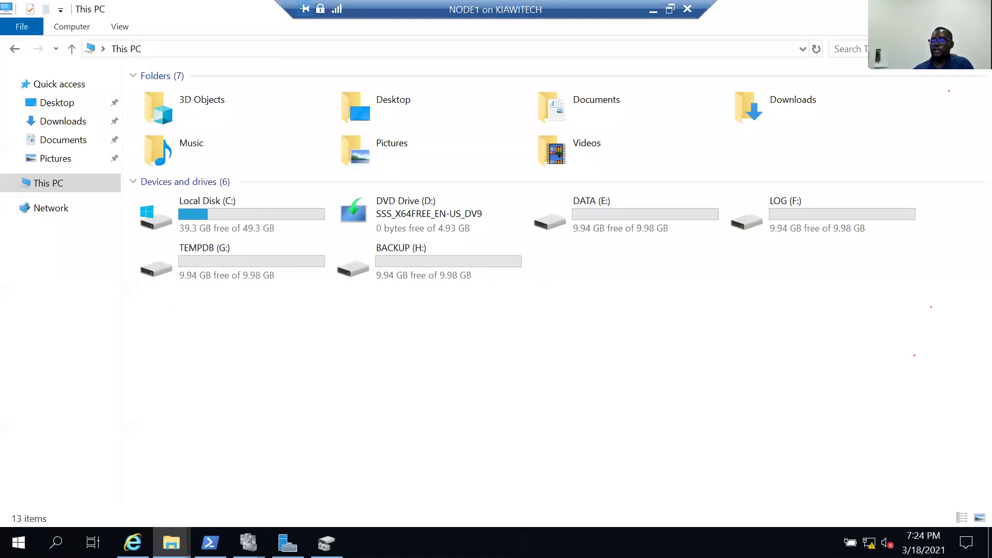
pyautogui.click(249, 542)
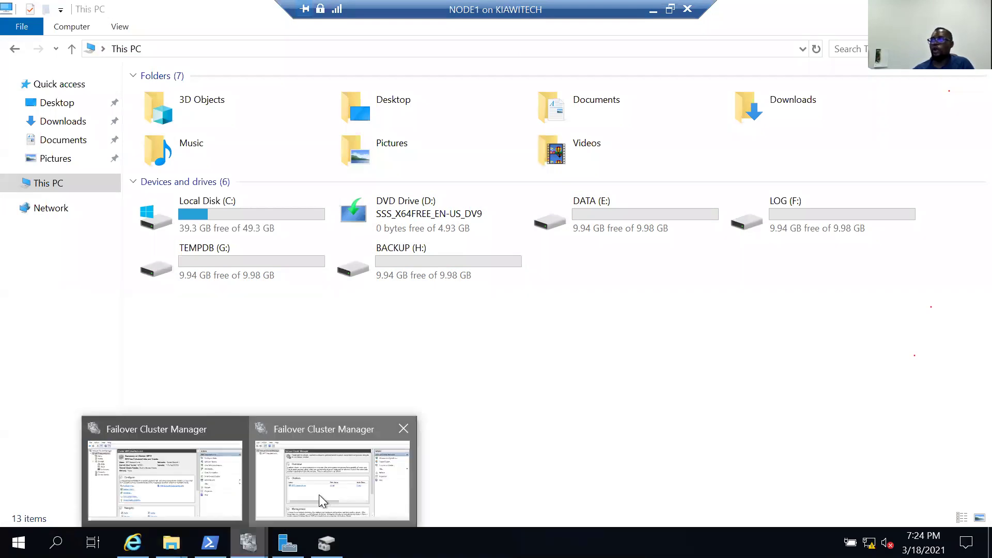
# Add all four 10 GB disks to the MPIT cluster's Available Storage, owned by NODE1.
pyautogui.click(318, 494)
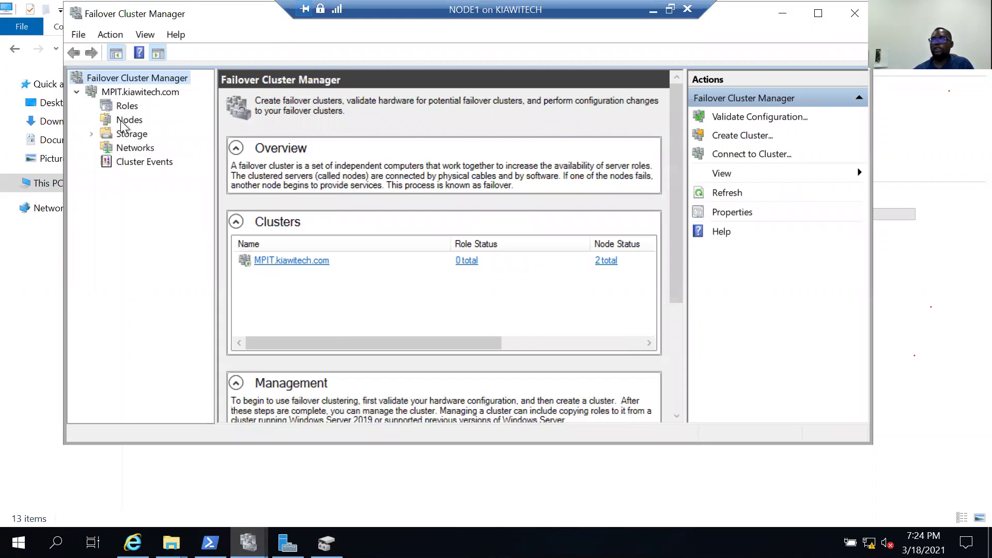
pyautogui.click(120, 120)
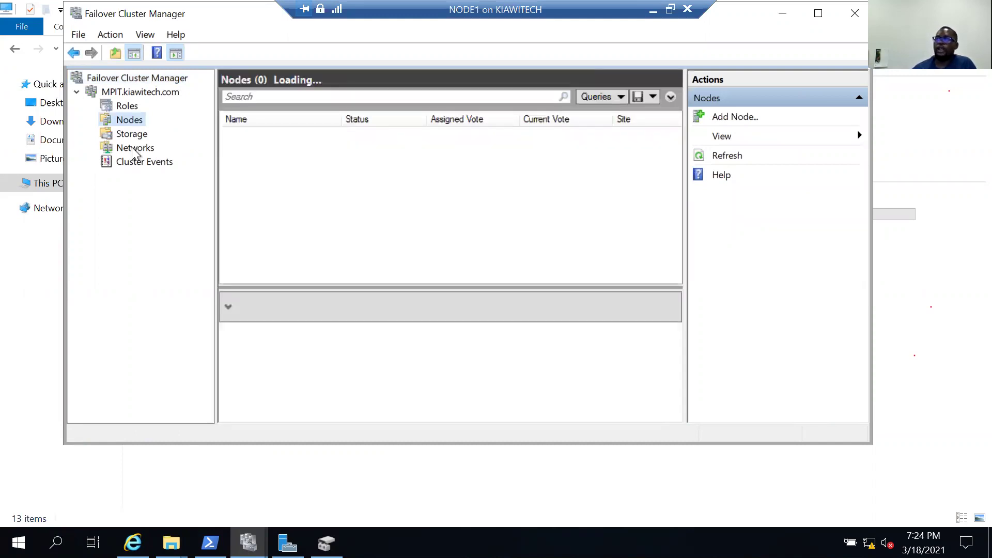
pyautogui.click(138, 148)
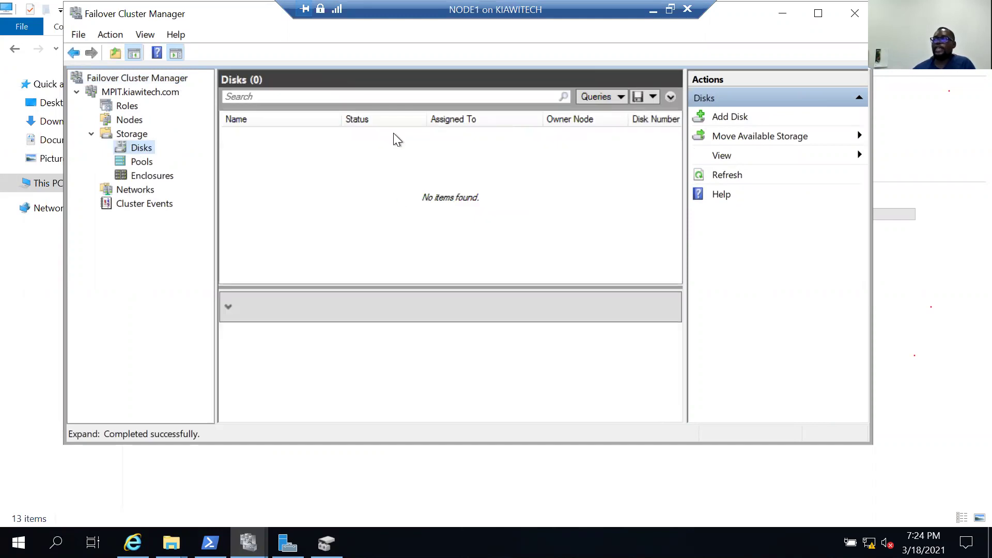
pyautogui.click(717, 117)
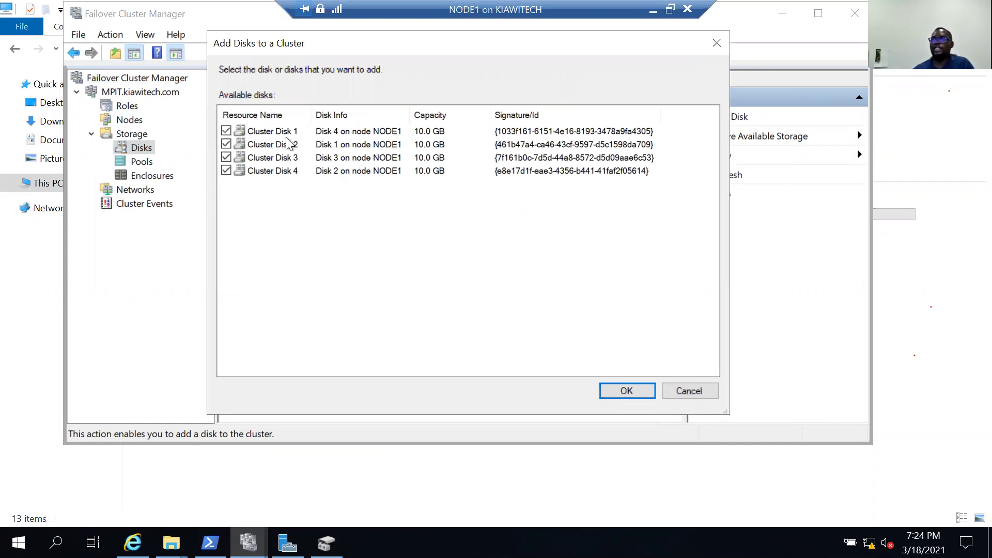
pyautogui.click(613, 385)
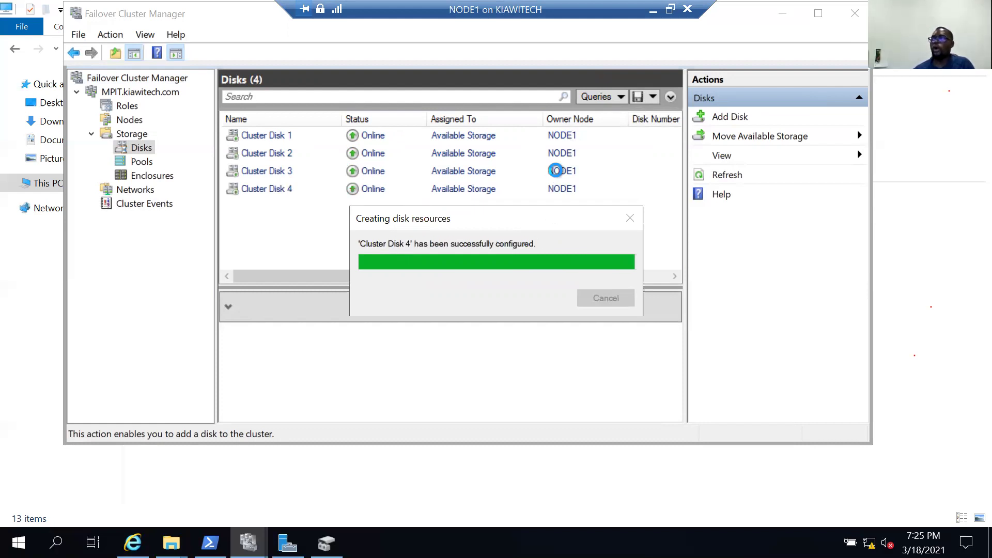
pyautogui.click(147, 91)
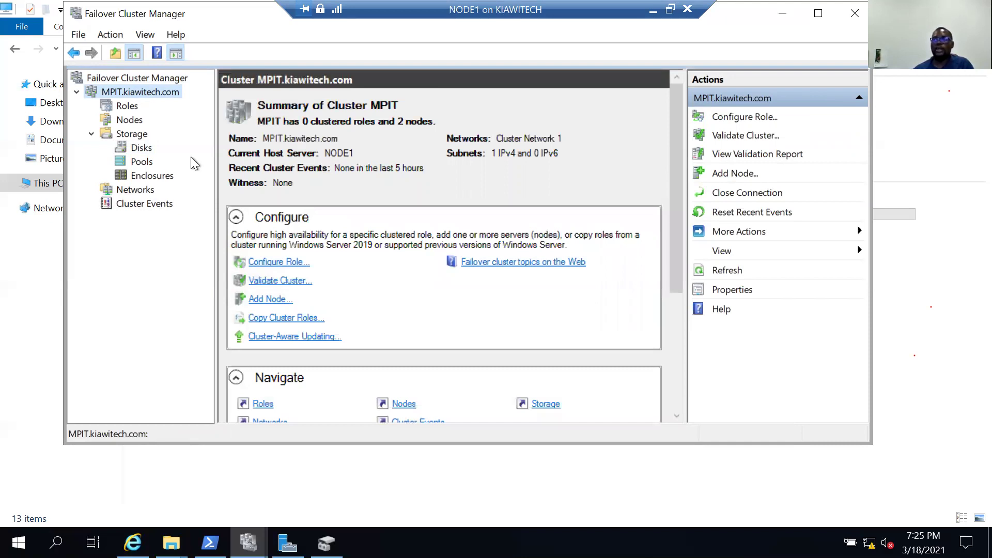
# Confirm NODE1's This PC shows DATA, LOG, TEMPDB and BACKUP at 9.92 GB free.
pyautogui.click(141, 148)
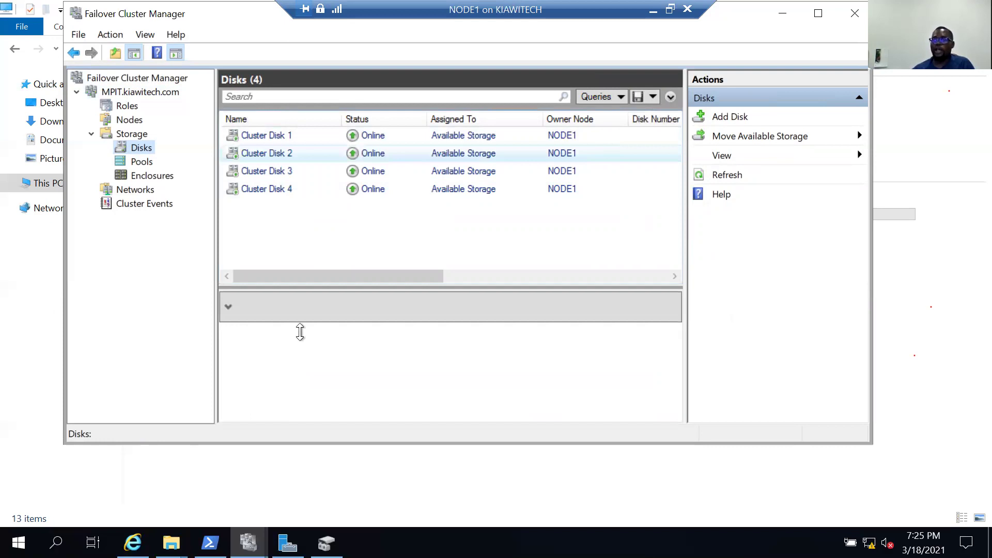
pyautogui.click(171, 542)
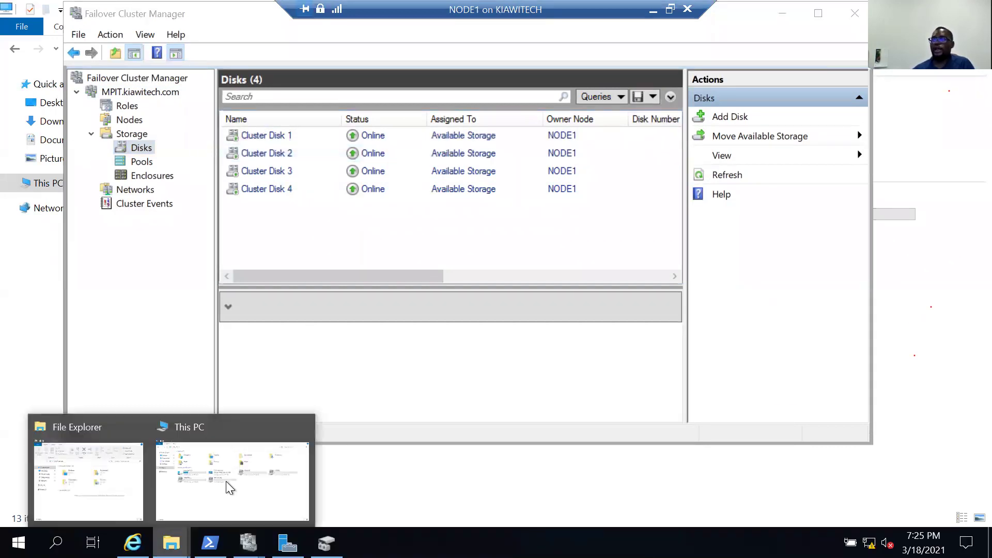
pyautogui.click(225, 481)
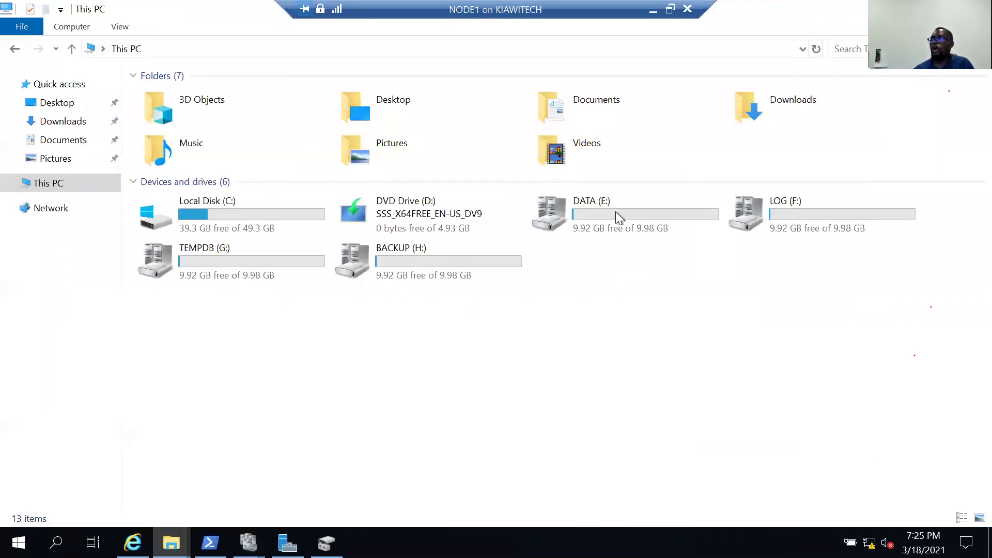
pyautogui.click(560, 215)
pyautogui.moveTo(248, 543)
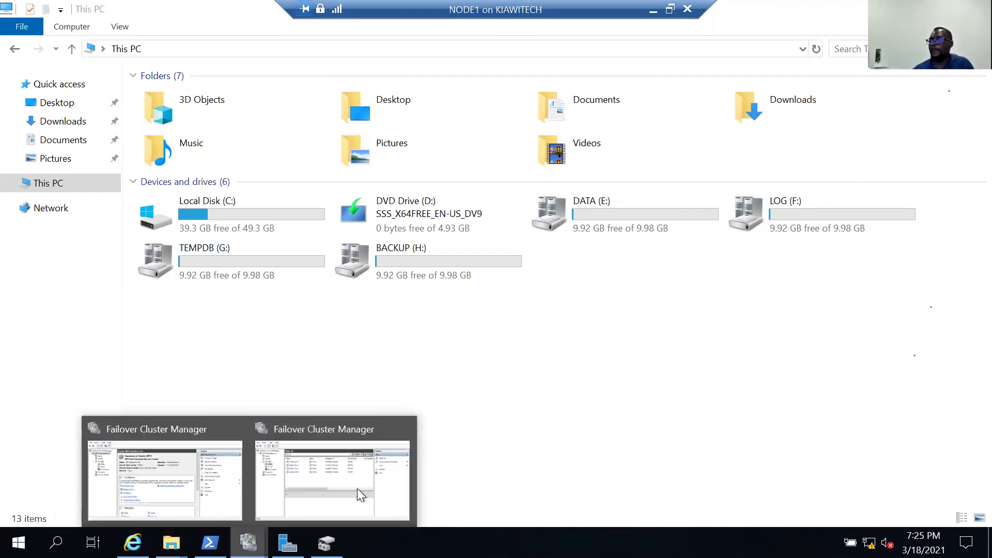
pyautogui.click(360, 494)
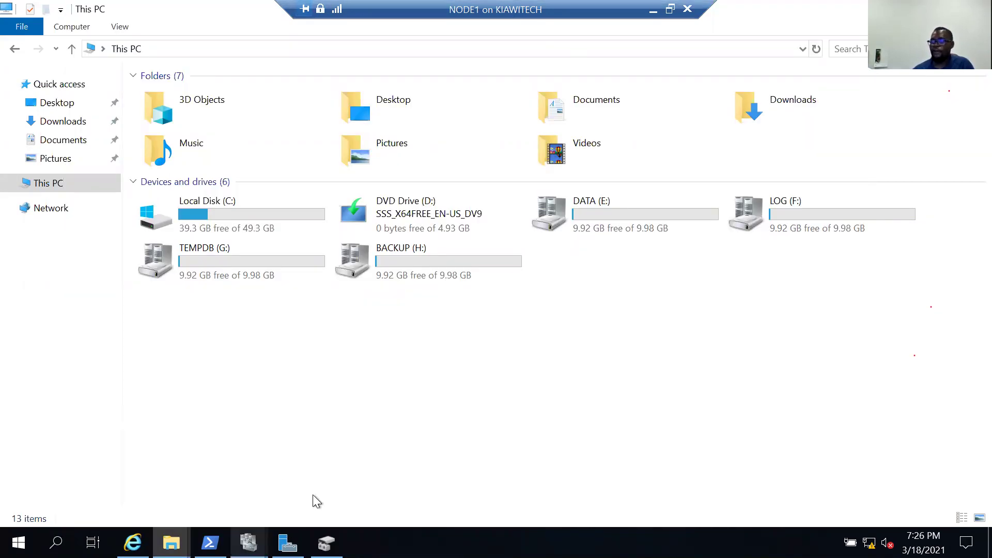
# Move the available storage to the best possible node, making NODE2 owner of all four disks.
pyautogui.click(313, 495)
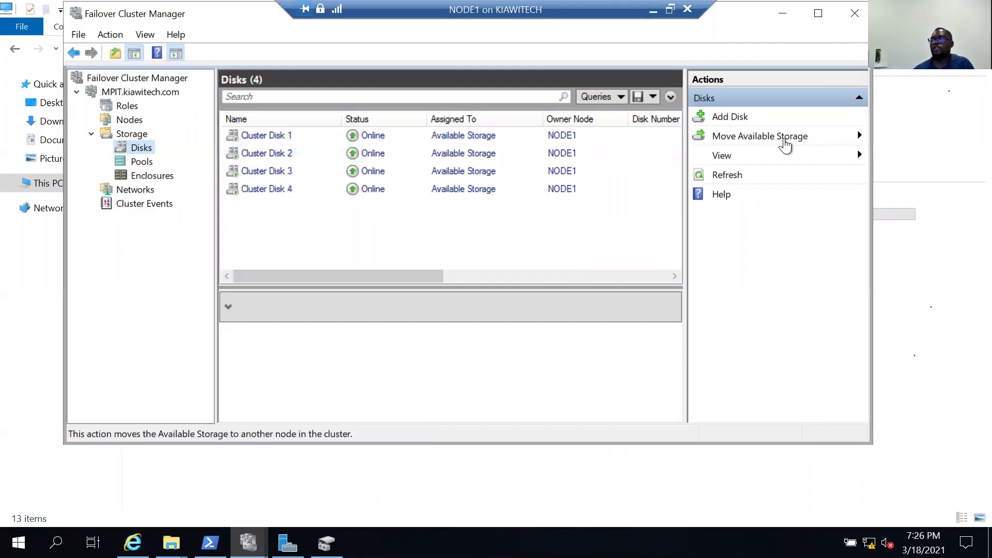
pyautogui.click(783, 137)
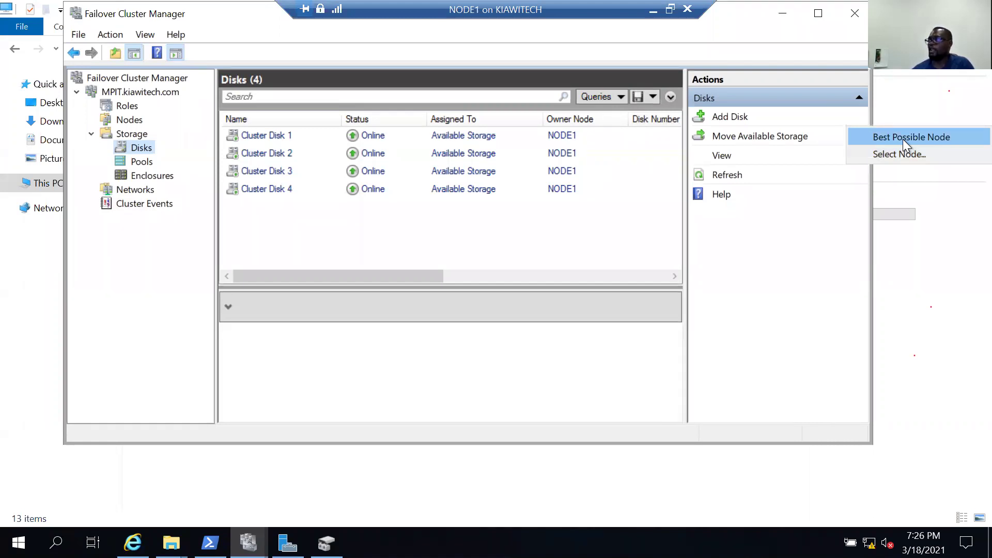
pyautogui.click(903, 138)
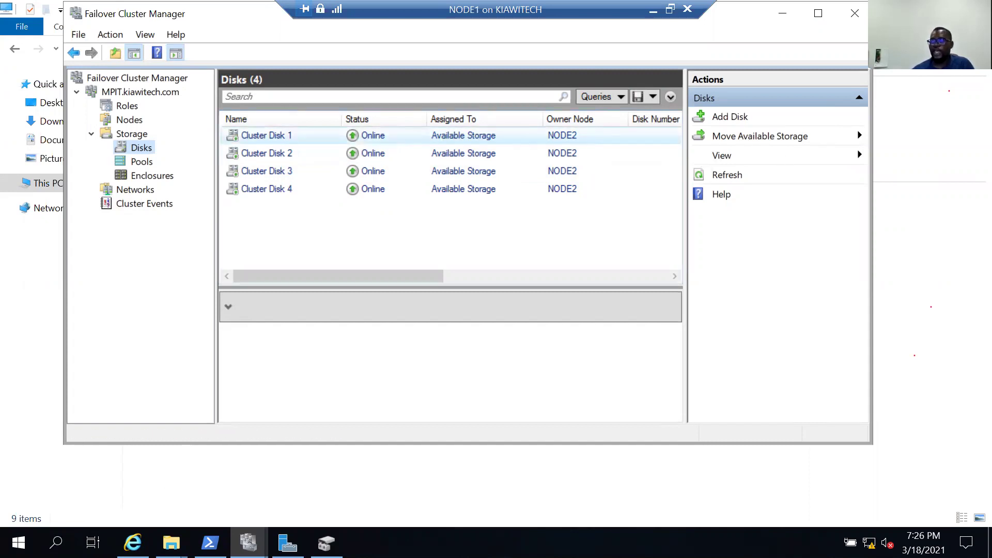
# Confirm NODE2's This PC lists DATA (E:), LOG (F:), TEMPDB (G:) and BACKUP (H:), then minimize NODE2.
pyautogui.moveTo(171, 543)
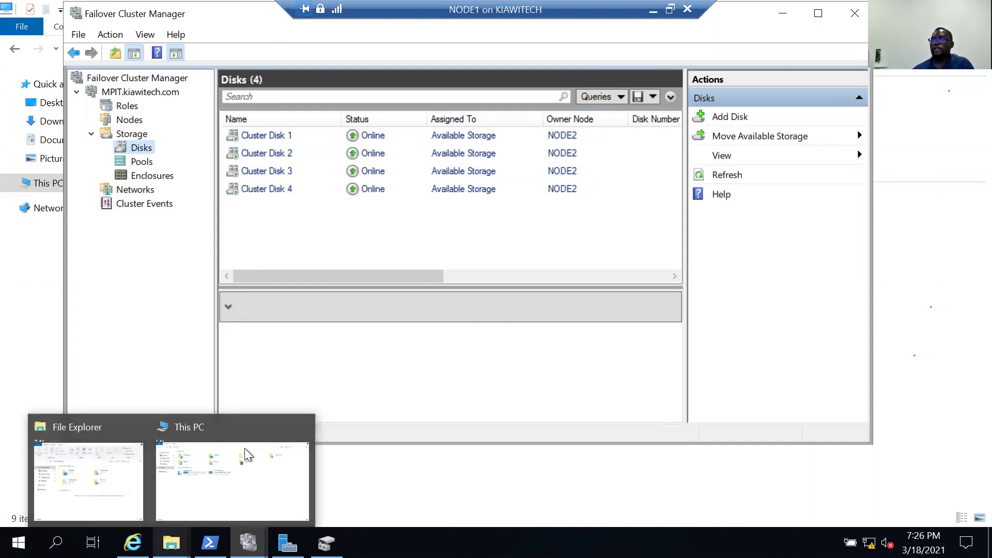
pyautogui.click(247, 455)
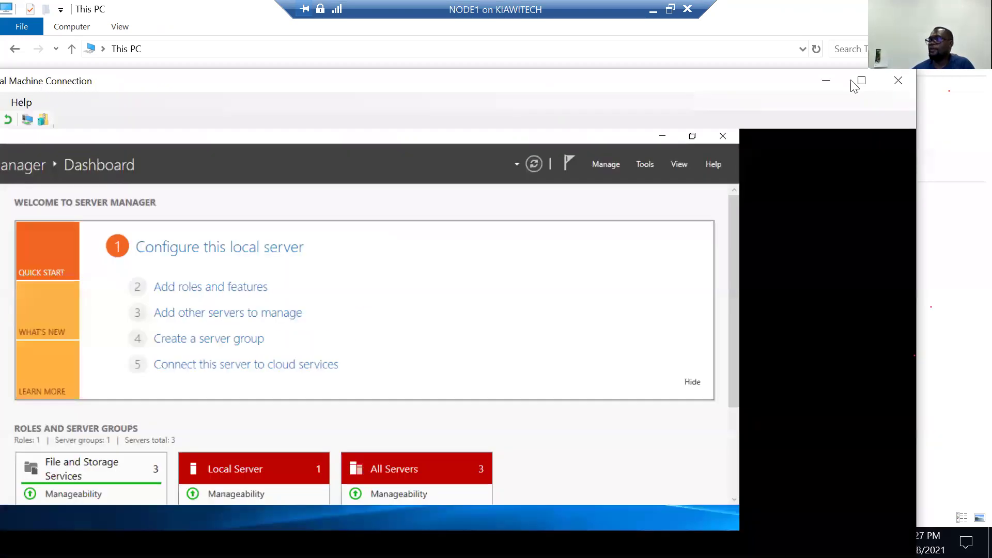
pyautogui.click(861, 81)
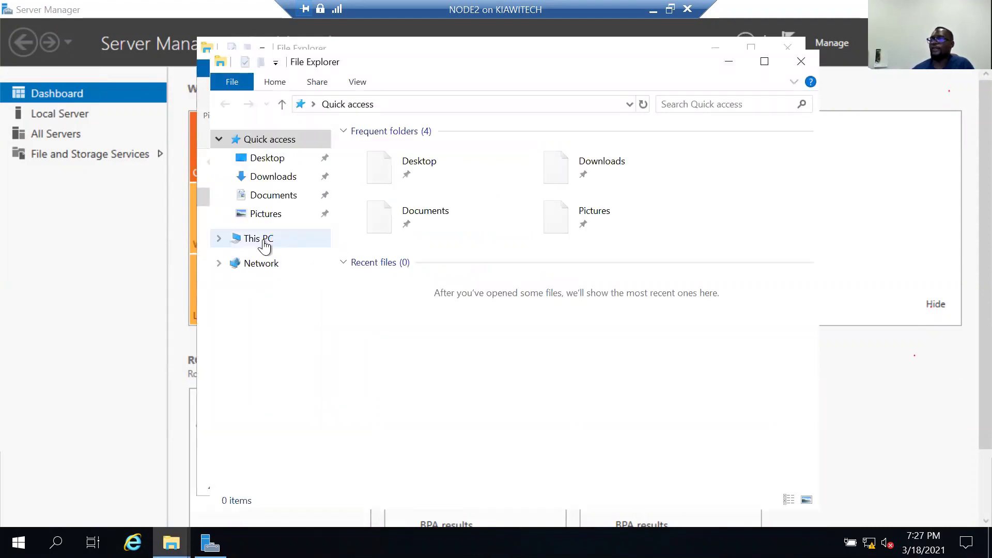
pyautogui.click(261, 238)
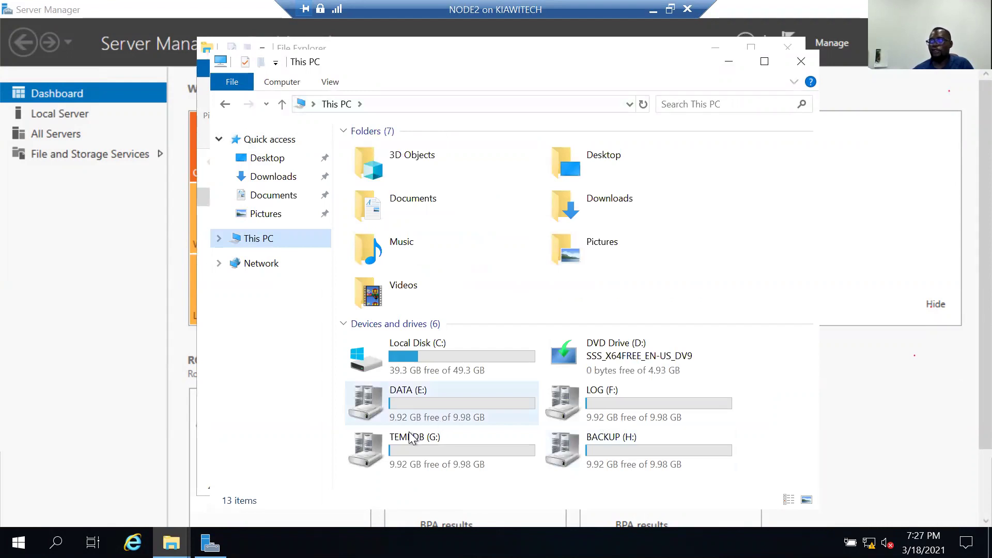
pyautogui.click(653, 8)
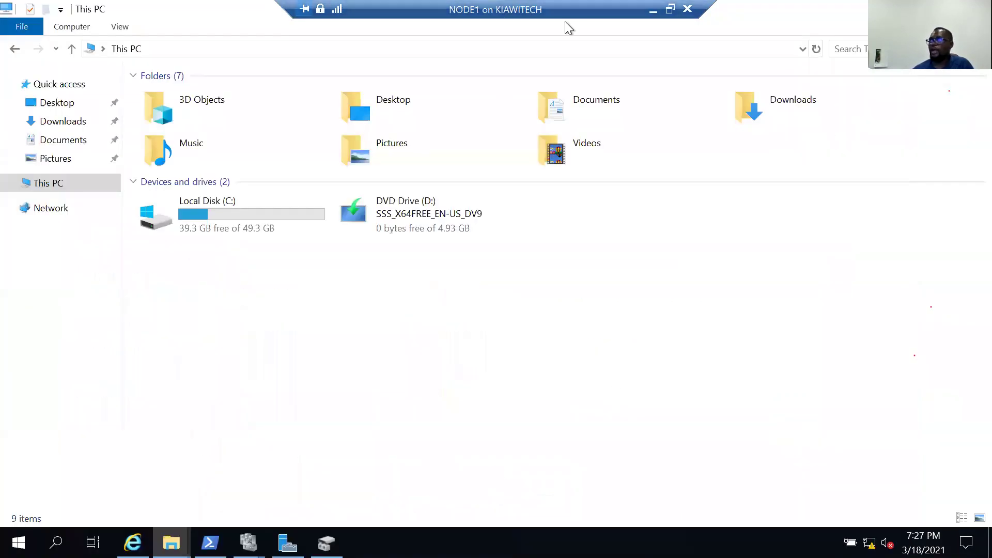
# From the Cluster Disks window, move Available Storage to NODE1 using Select Node.
pyautogui.click(248, 542)
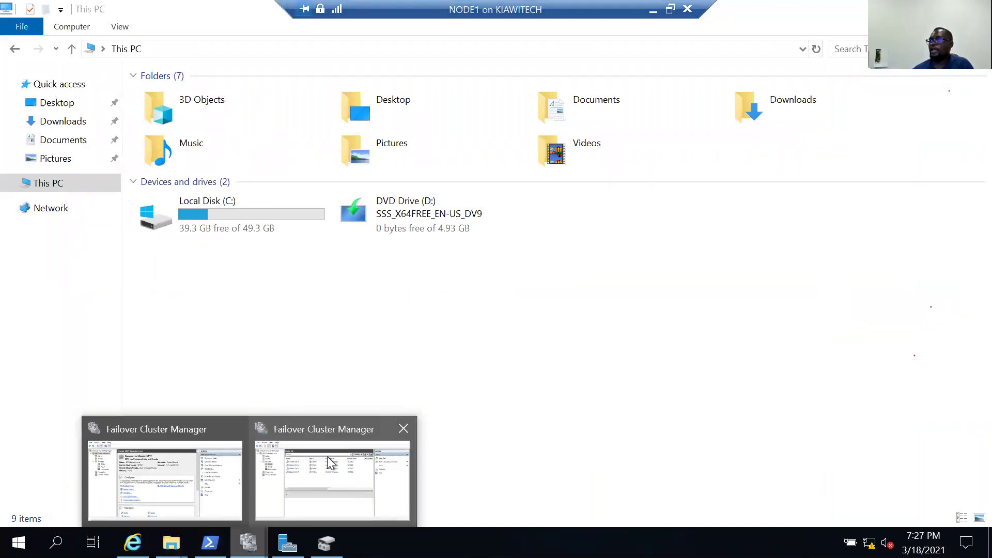
pyautogui.click(474, 348)
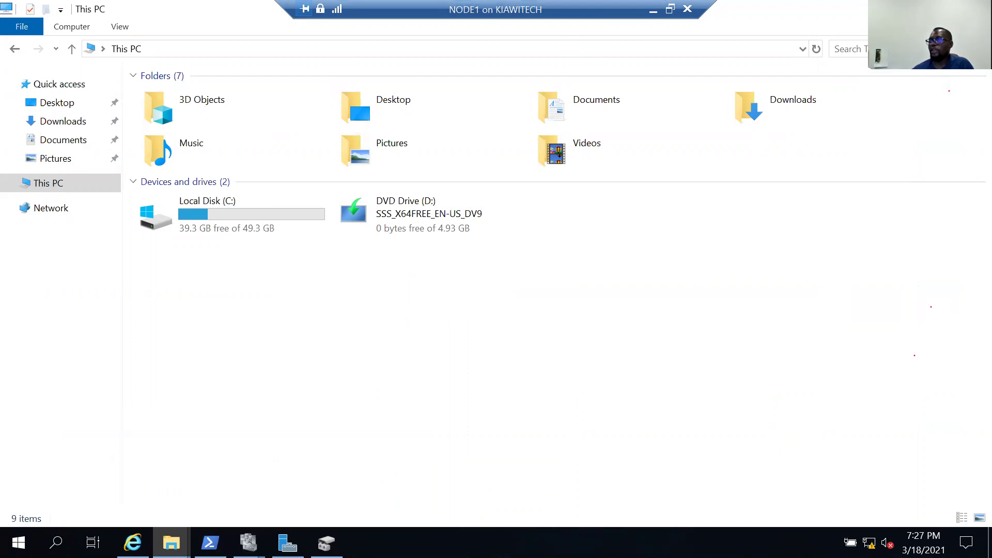
pyautogui.click(249, 543)
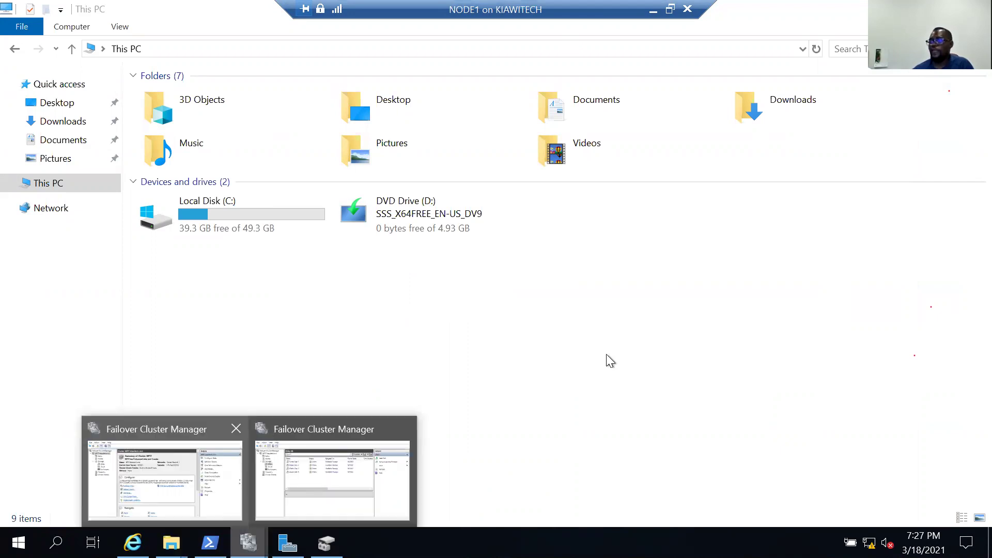
pyautogui.click(332, 478)
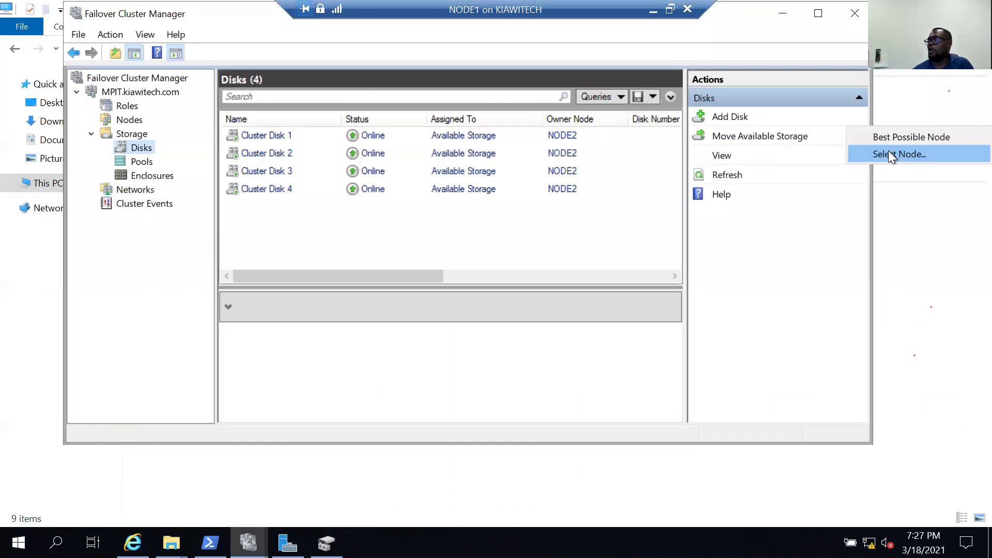
pyautogui.click(889, 152)
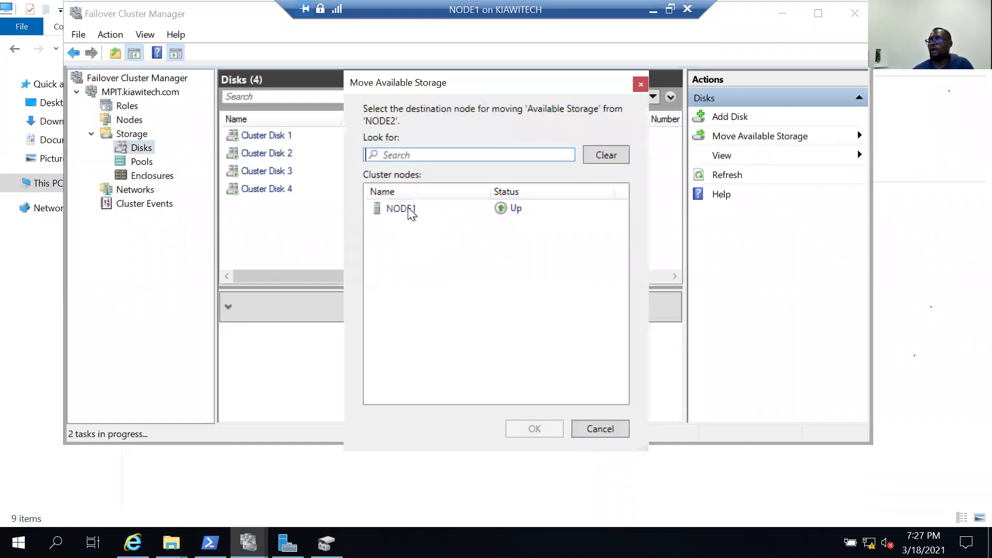
pyautogui.click(411, 209)
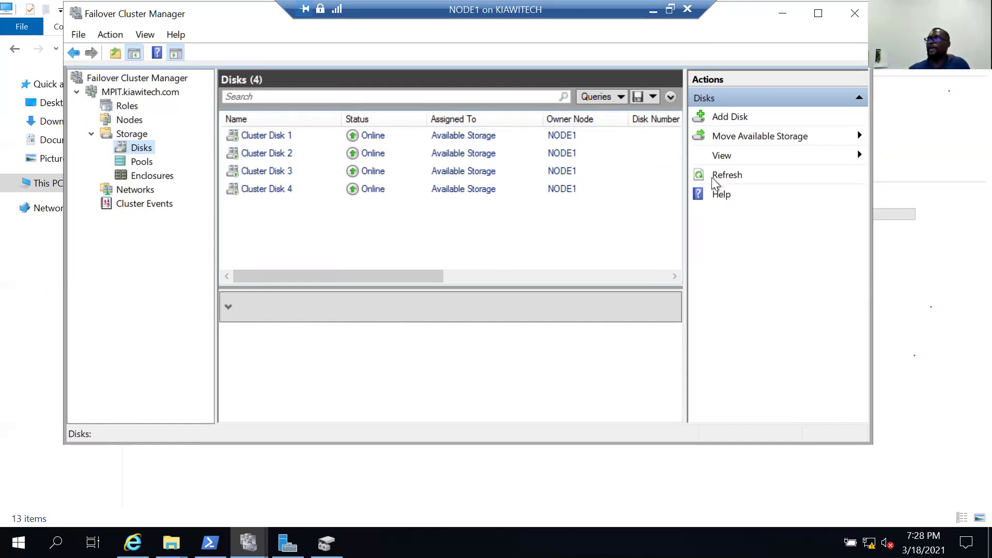
# Restore the full-screen NODE1 session and maximize its Virtual Machine Connection window.
pyautogui.click(670, 10)
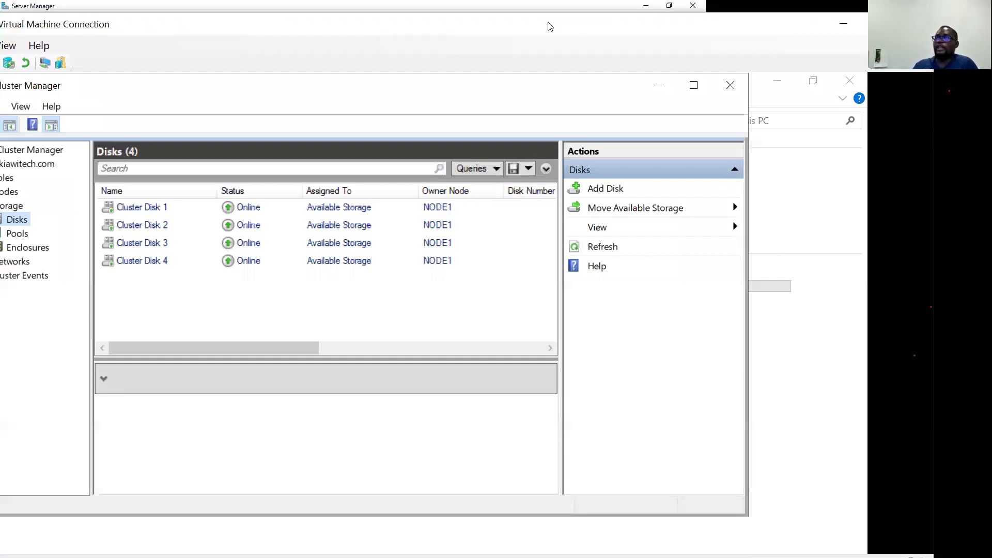
pyautogui.doubleClick(650, 29)
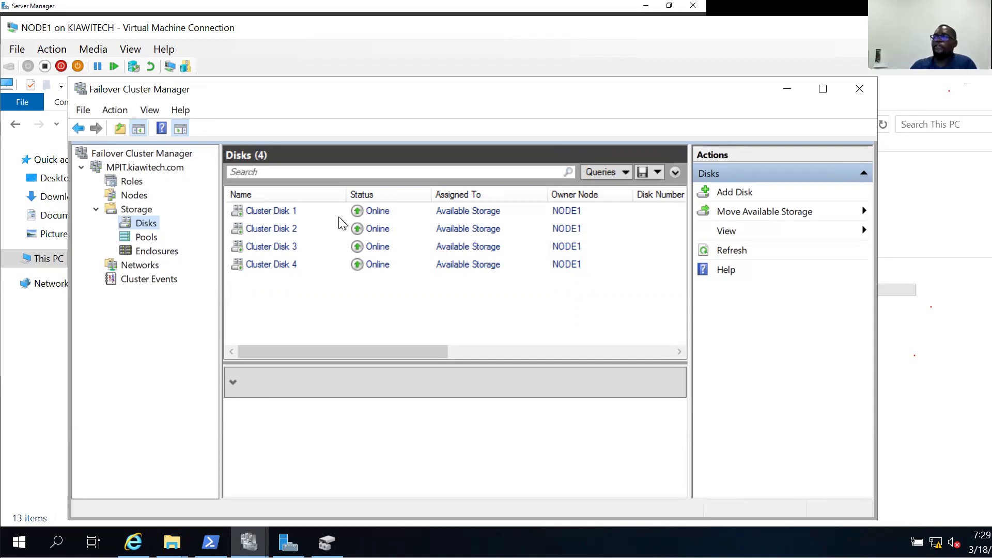
# Rename Cluster Disk 1 to BACKUP in its Properties and apply it.
pyautogui.click(267, 227)
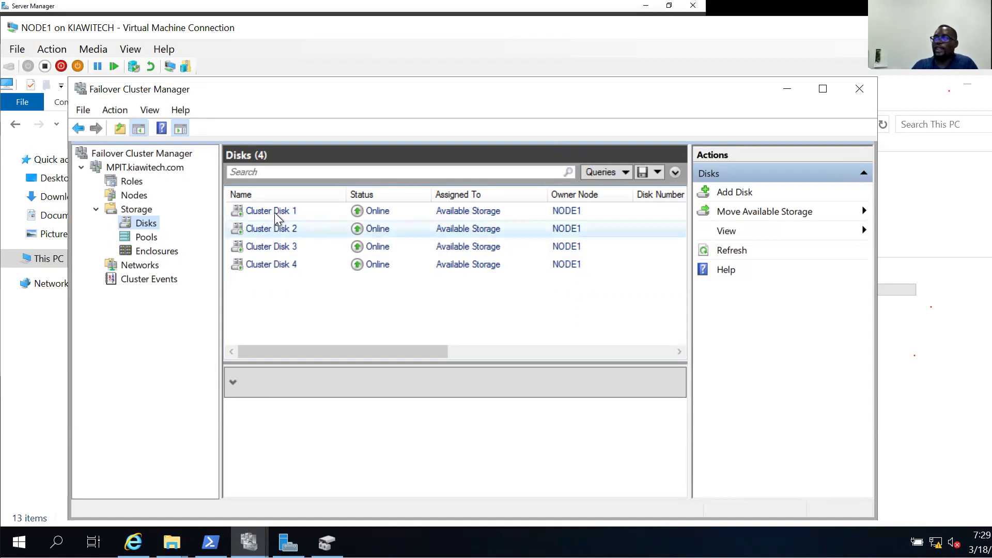
pyautogui.click(275, 214)
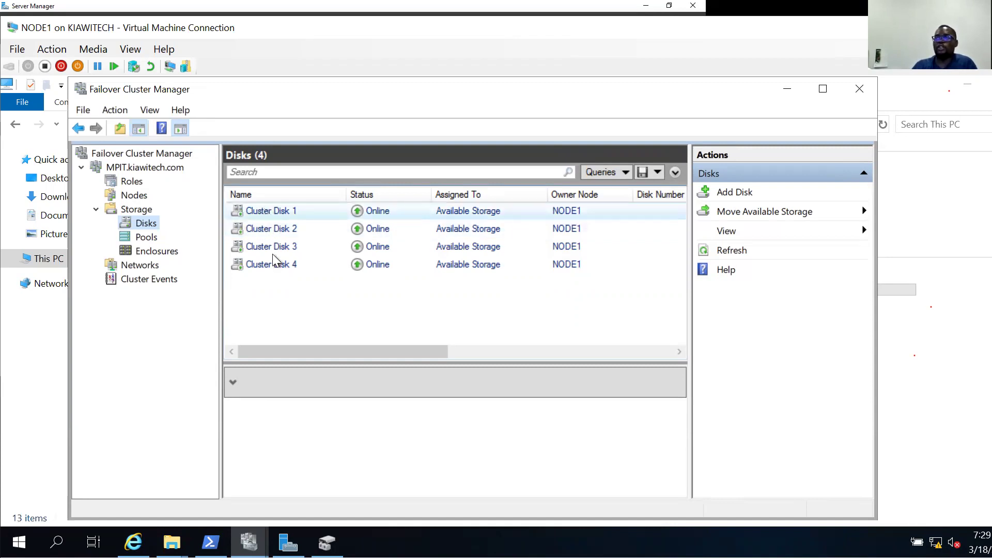
pyautogui.click(271, 212)
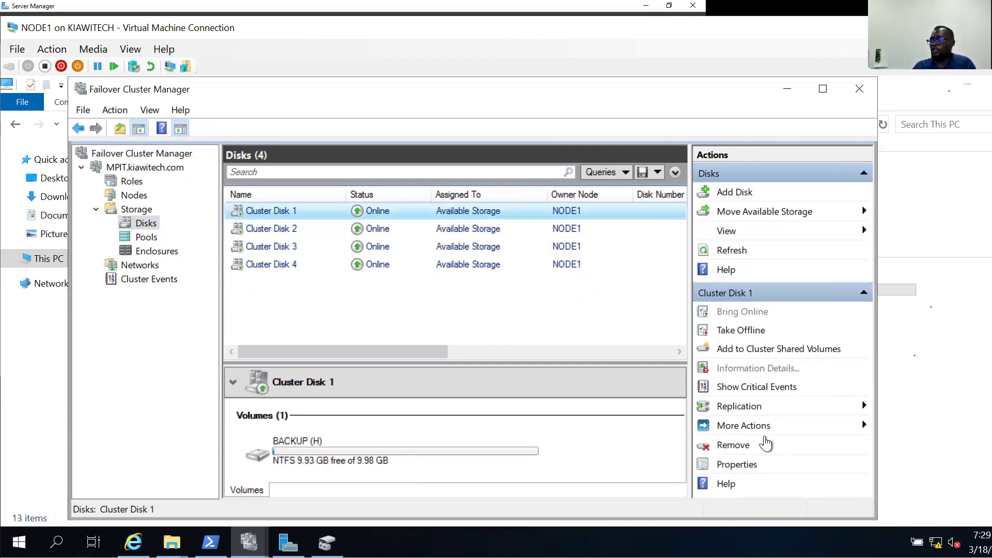
pyautogui.click(746, 466)
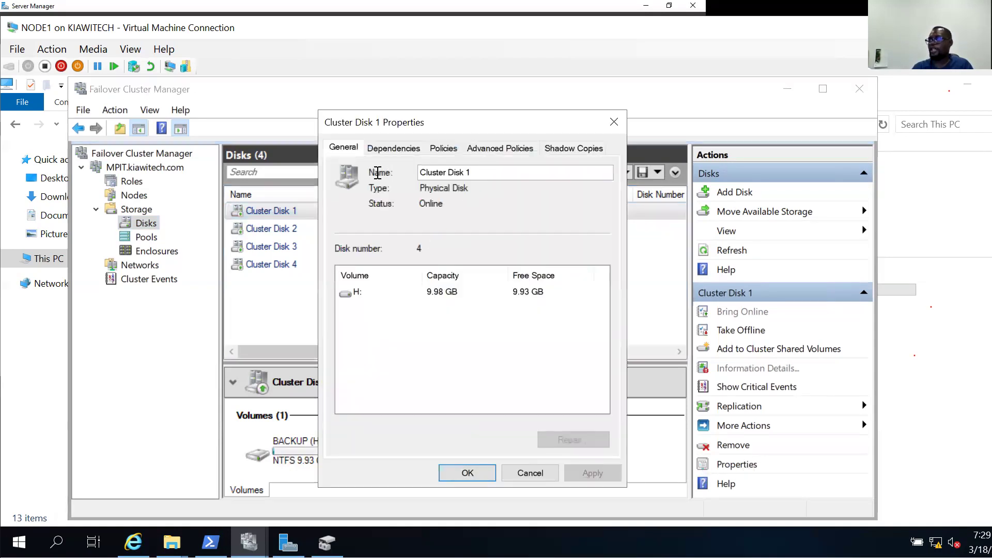
pyautogui.write('BACKUP')
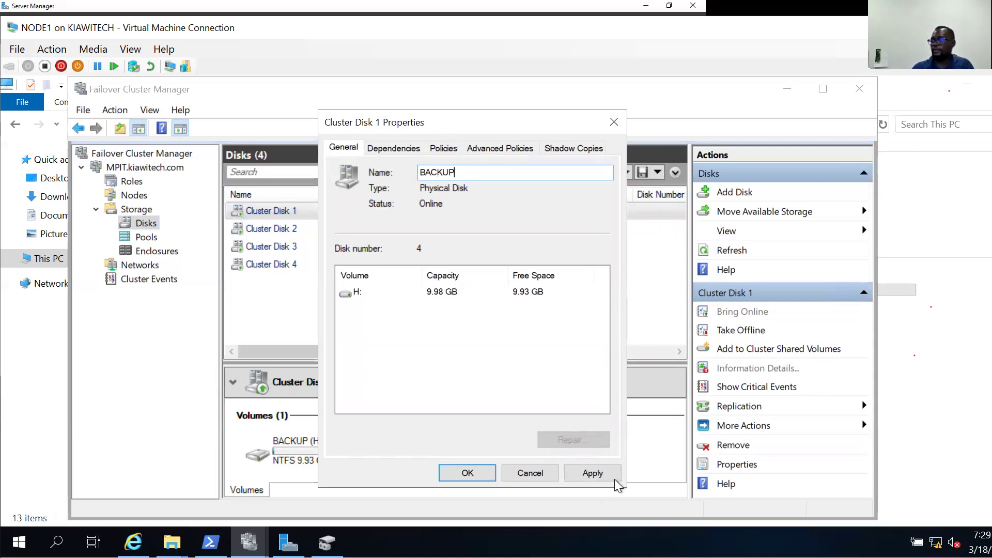
pyautogui.click(592, 473)
pyautogui.click(469, 473)
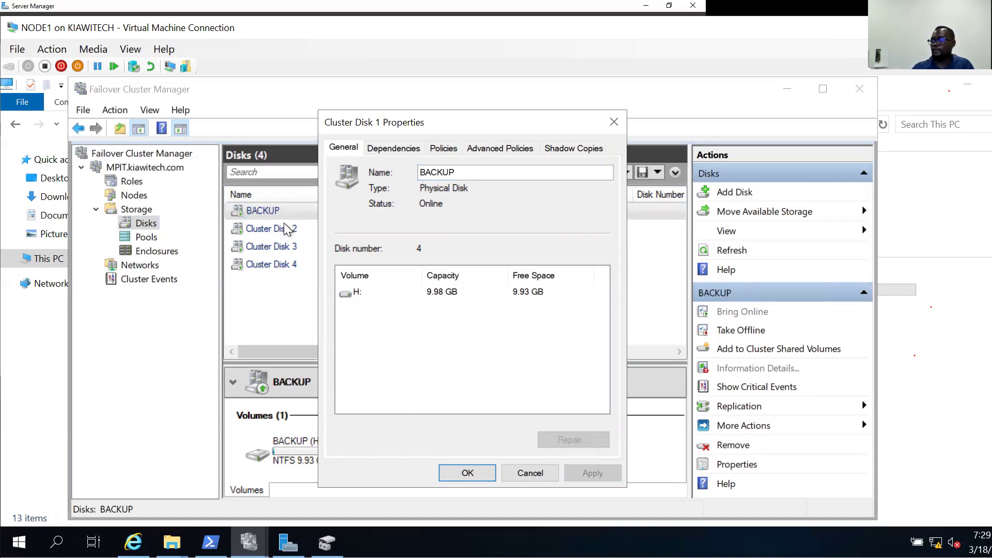
# Rename Cluster Disk 2 to DATA.
pyautogui.click(284, 233)
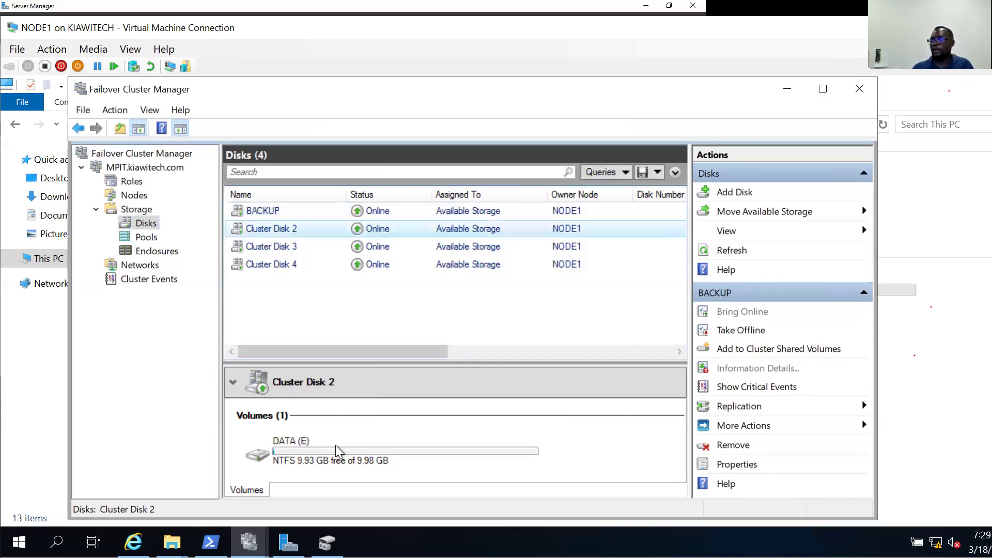
pyautogui.click(753, 466)
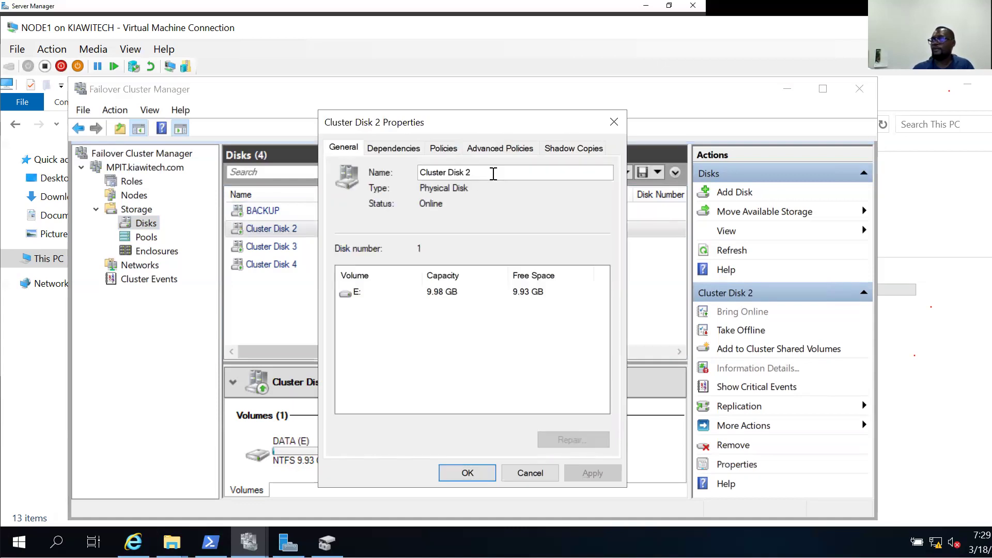
pyautogui.press('Tab')
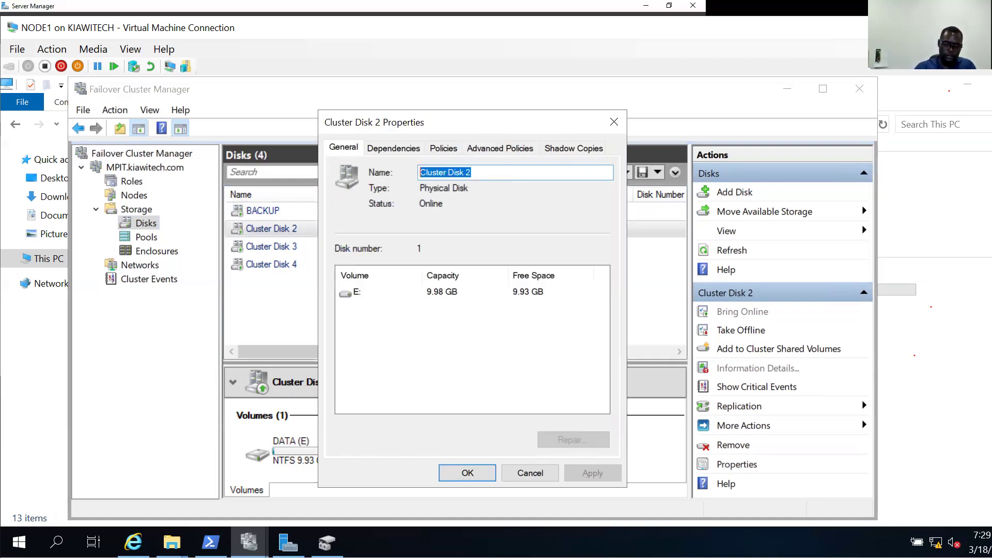
pyautogui.write('DATA')
pyautogui.click(455, 472)
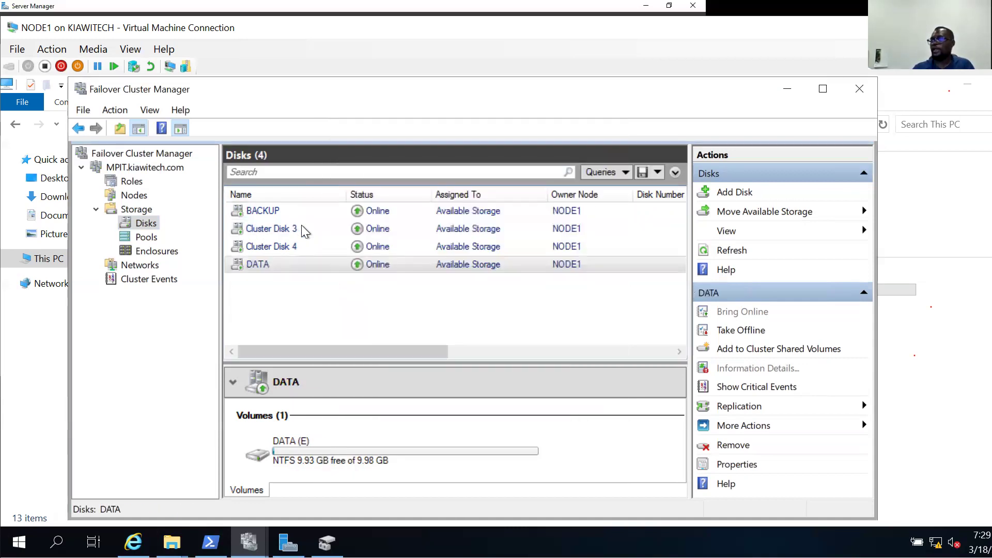
pyautogui.click(305, 231)
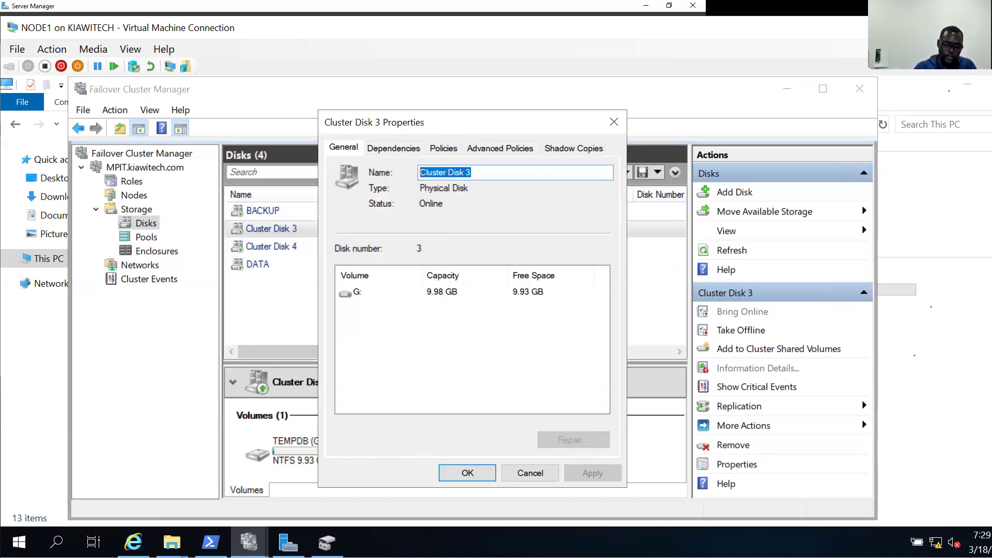
# Name Cluster Disk 3 TEMPDB and Cluster Disk 4 LOG in their Properties dialogs.
pyautogui.write('TEMPD')
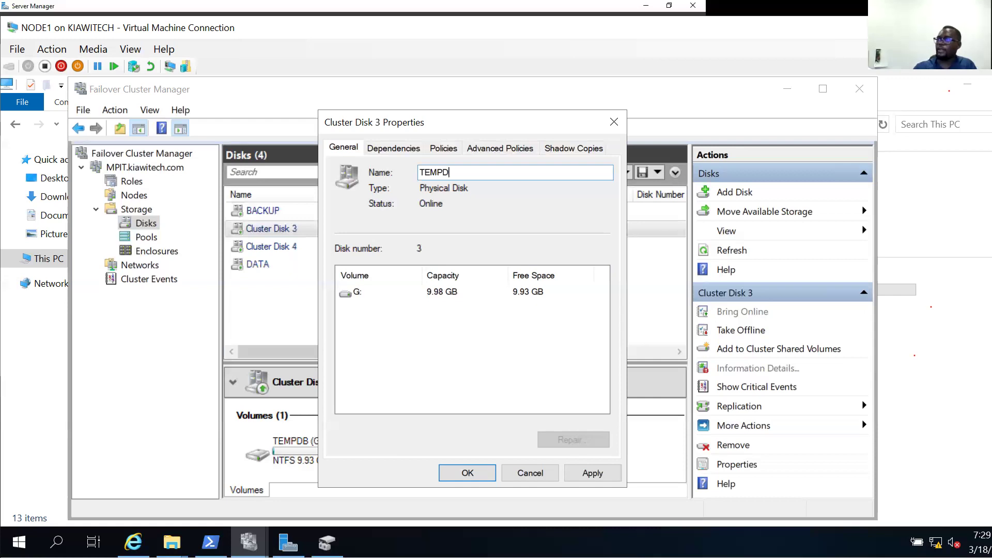
pyautogui.write('B')
pyautogui.click(468, 473)
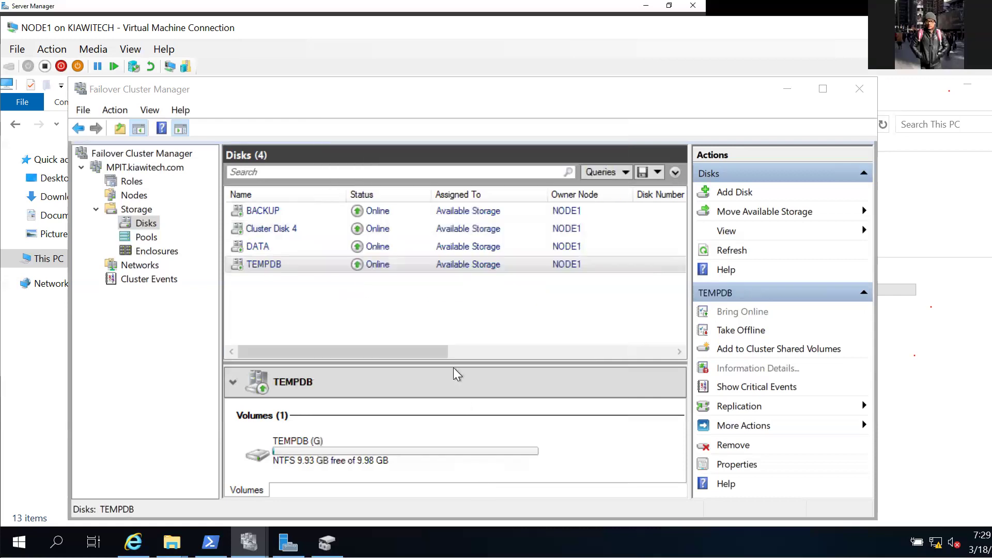
pyautogui.click(327, 234)
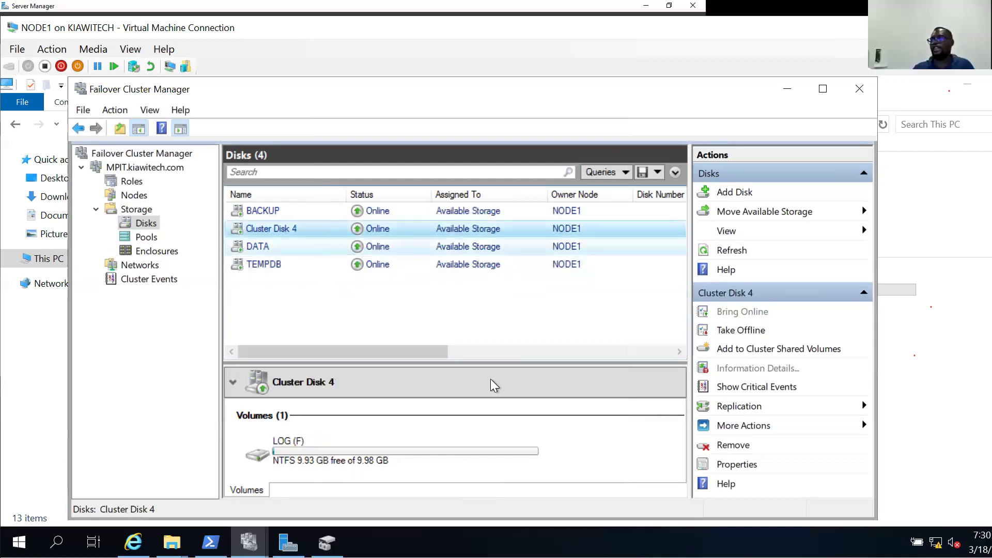
pyautogui.click(768, 469)
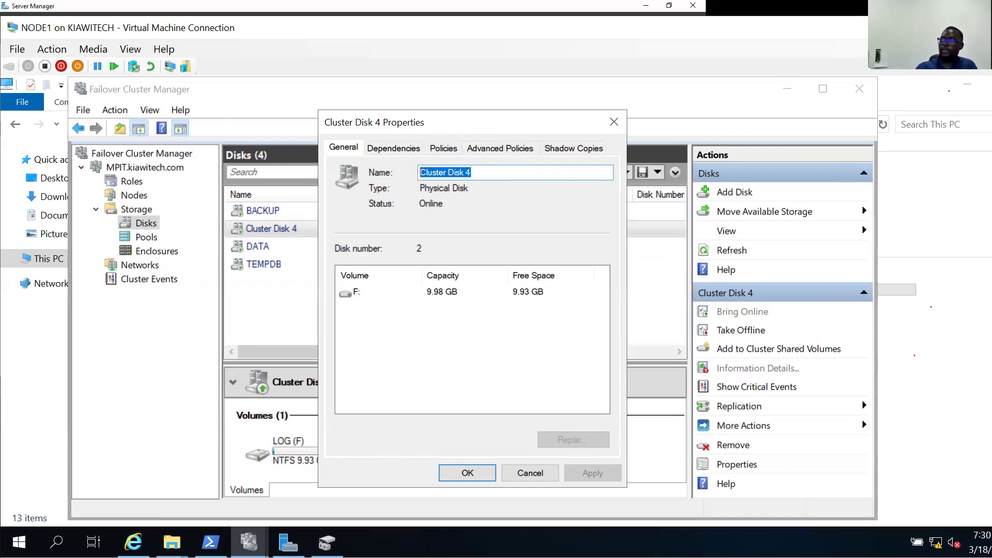
pyautogui.write('LOG')
pyautogui.click(592, 473)
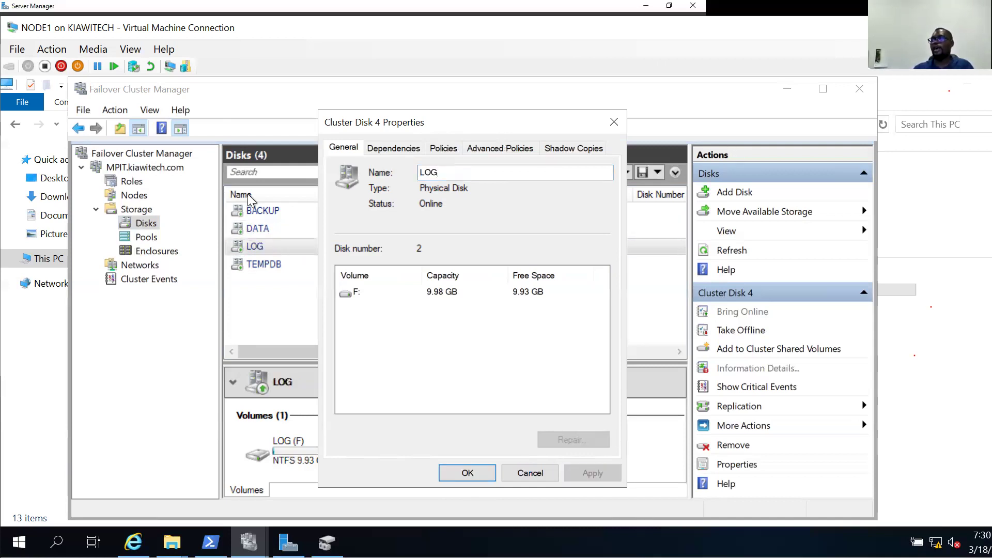
pyautogui.press('Return')
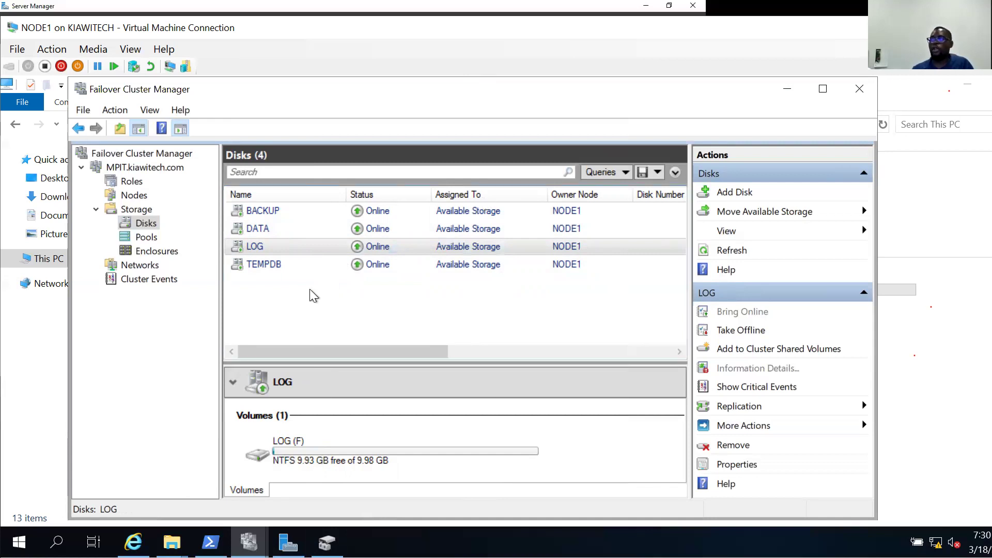
pyautogui.click(339, 250)
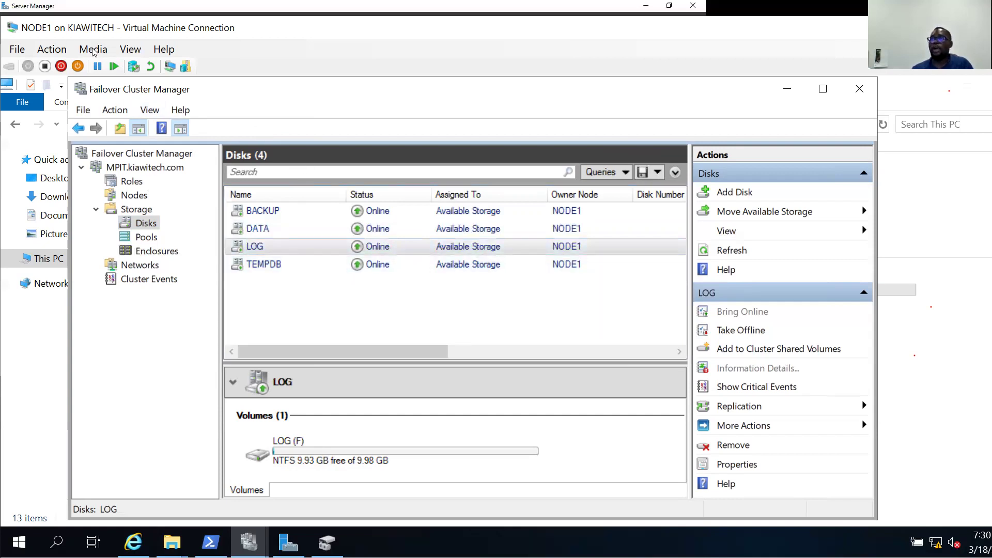
# Start inserting a disc image into the virtual machine's DVD drive from the Media menu.
pyautogui.click(93, 50)
pyautogui.moveTo(131, 68)
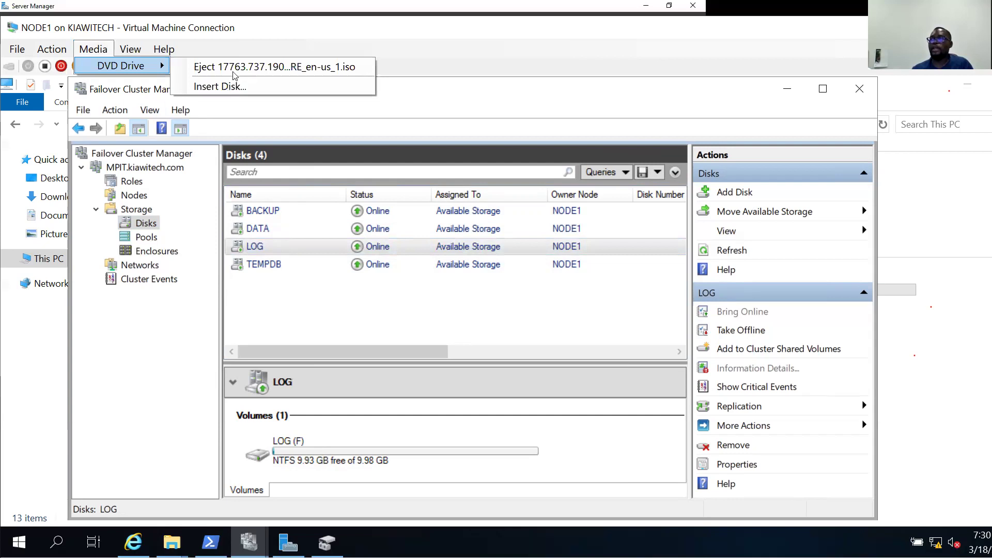
pyautogui.click(107, 51)
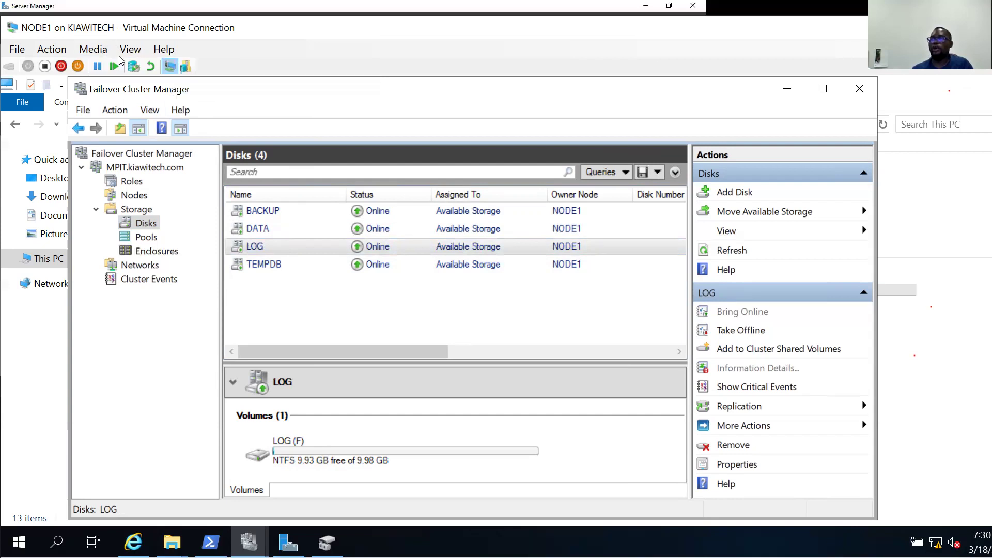
pyautogui.click(123, 52)
pyautogui.moveTo(98, 50)
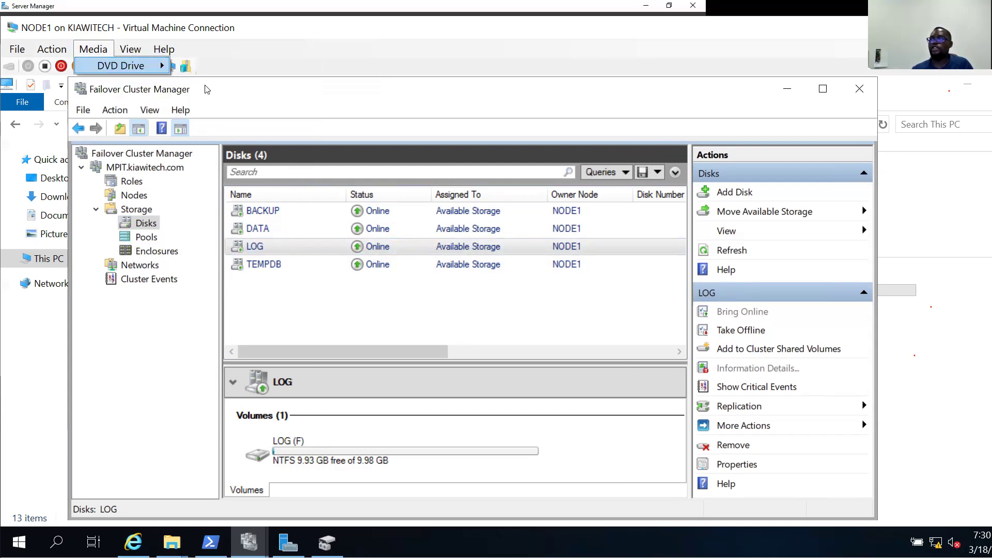
pyautogui.click(301, 167)
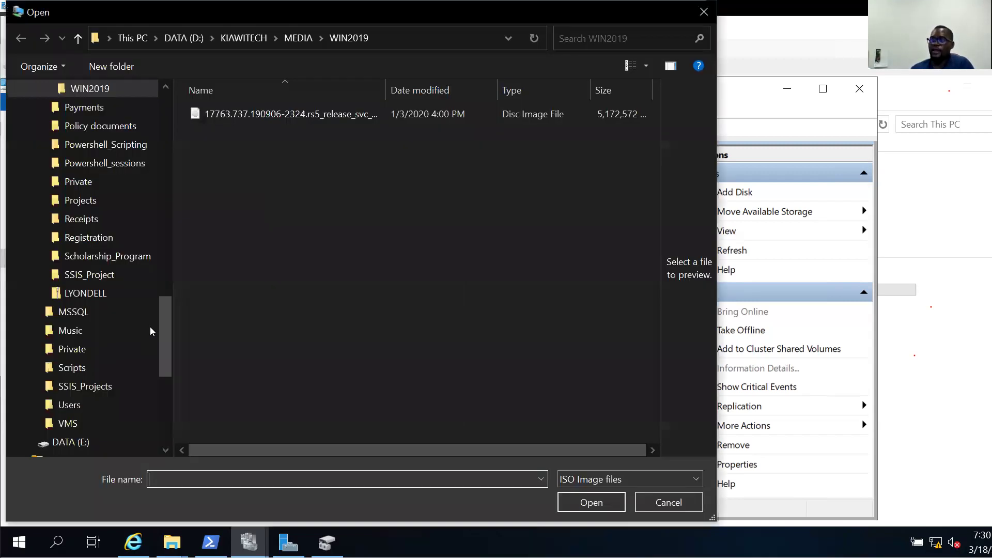
# Mount the en_sql_server_2019_enterprise_core_x64_dvd_c7d70add ISO from D:\KIAWITECH\MEDIA.
pyautogui.click(163, 203)
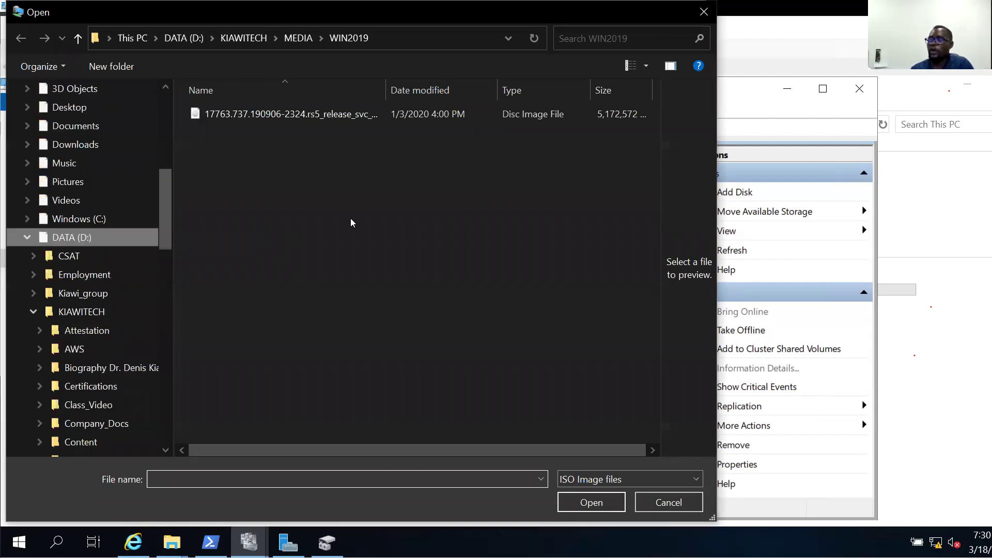
pyautogui.doubleClick(290, 160)
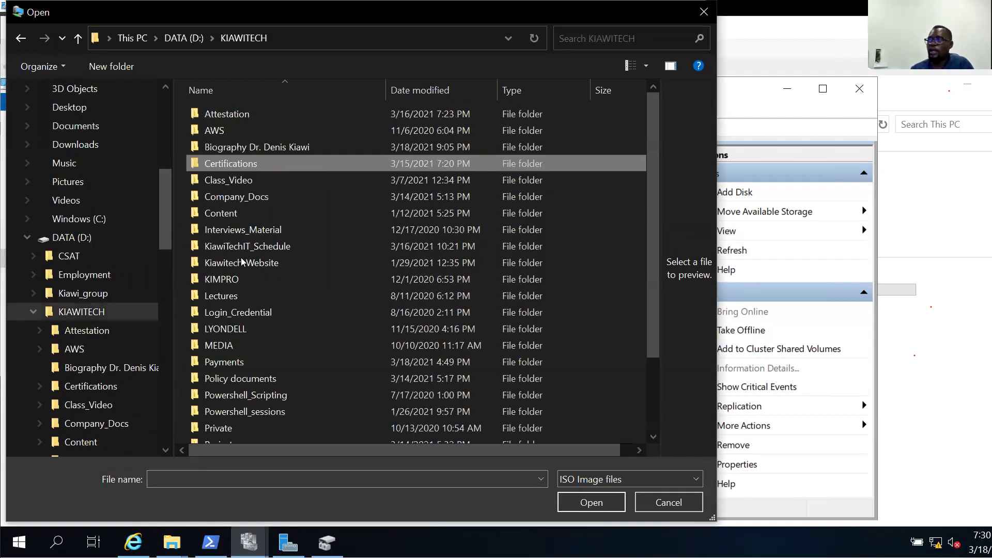
pyautogui.scroll(-2, 240, 258)
pyautogui.doubleClick(240, 259)
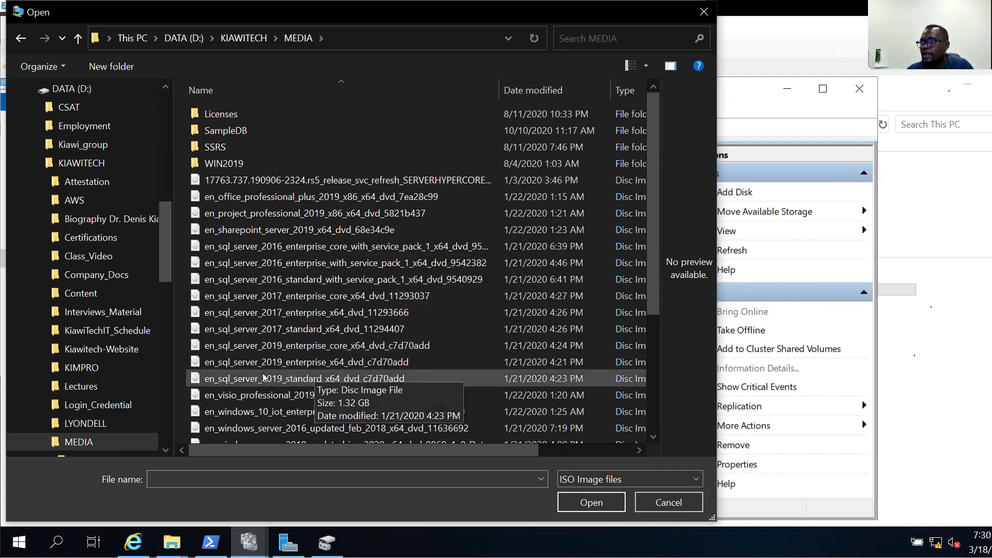
pyautogui.click(278, 344)
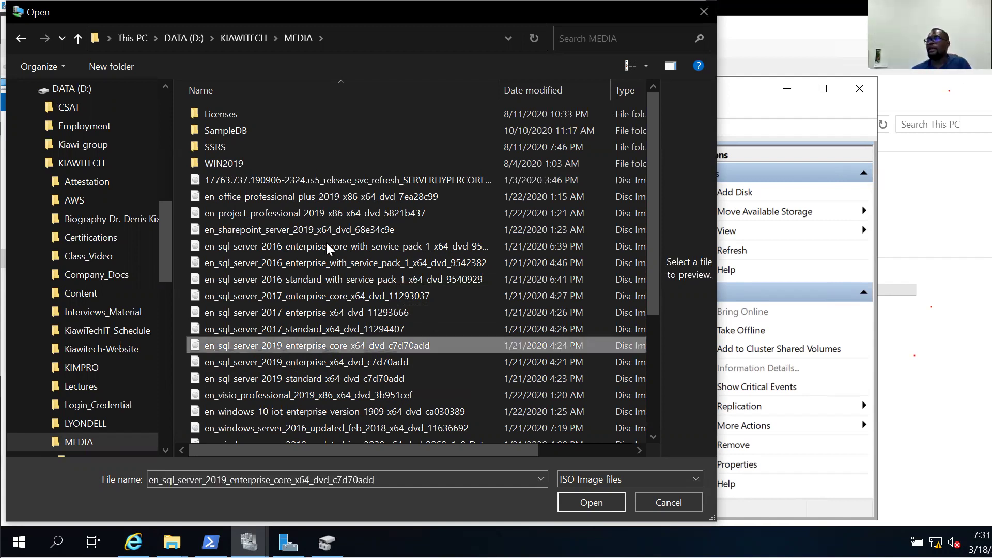
pyautogui.press('Return')
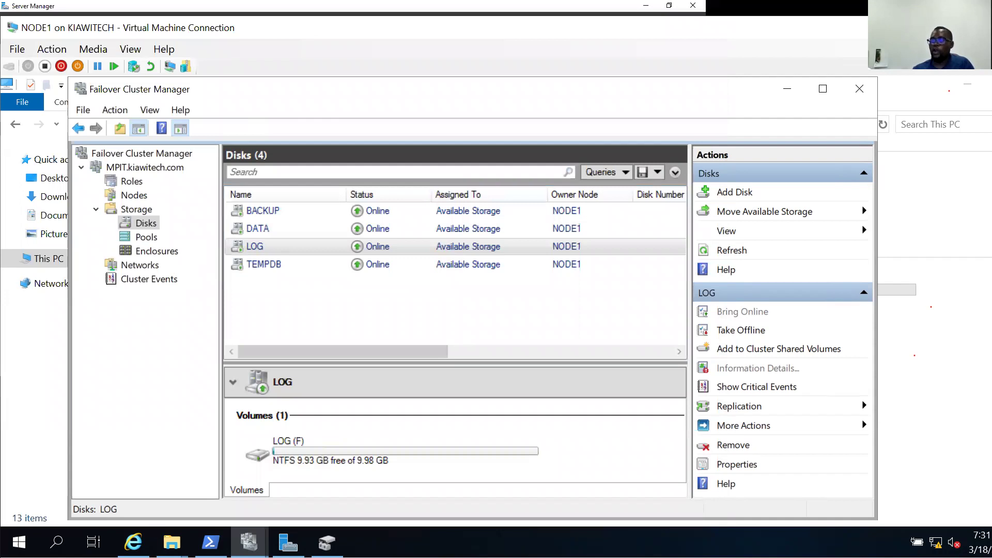
pyautogui.click(174, 542)
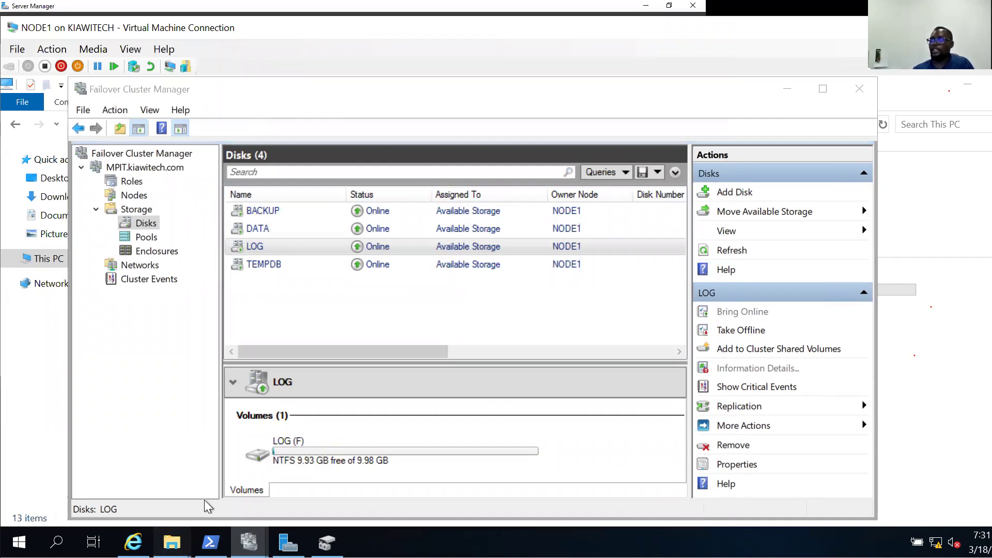
# Bring This PC forward and select DVD Drive (D:) holding the SqlSetup_x64_ENU disc.
pyautogui.click(205, 501)
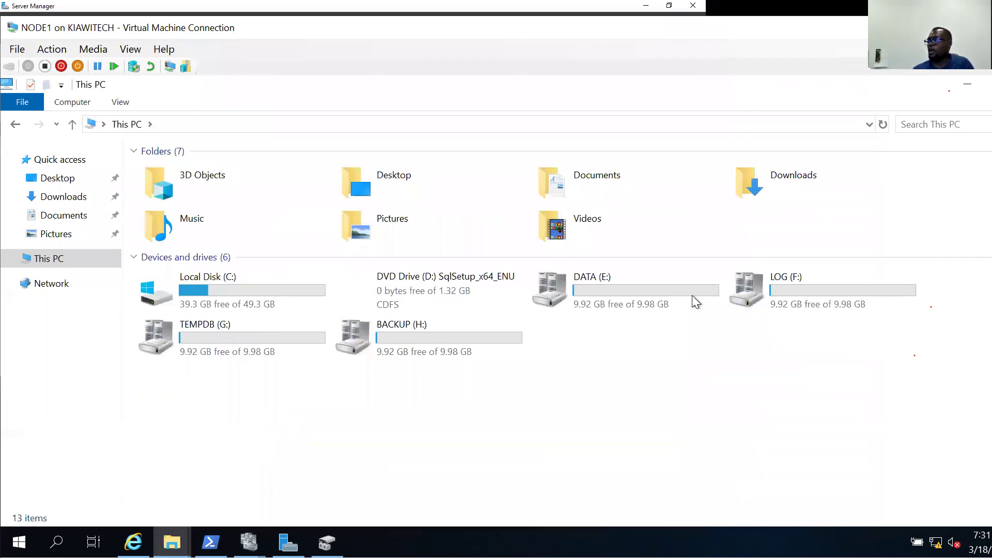
pyautogui.click(410, 290)
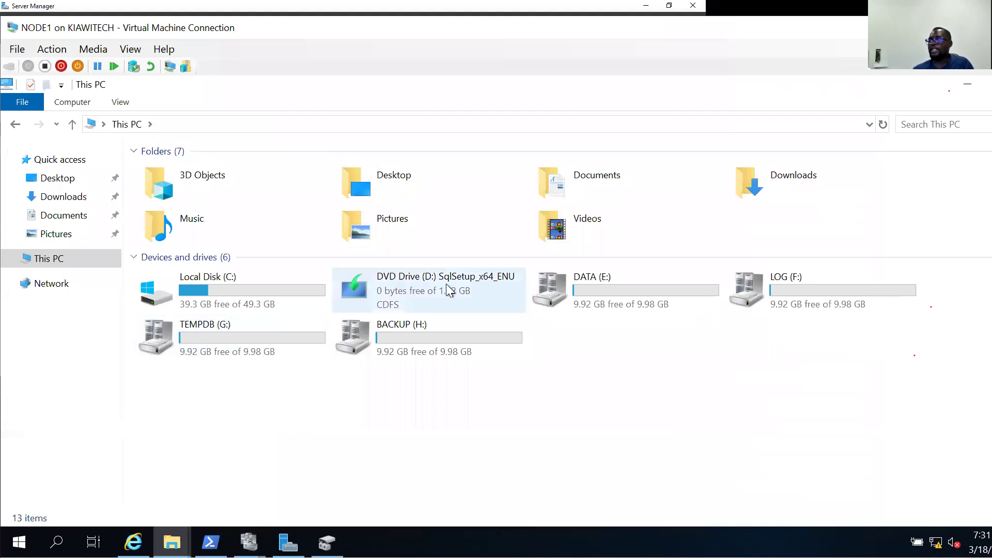
pyautogui.moveTo(439, 290)
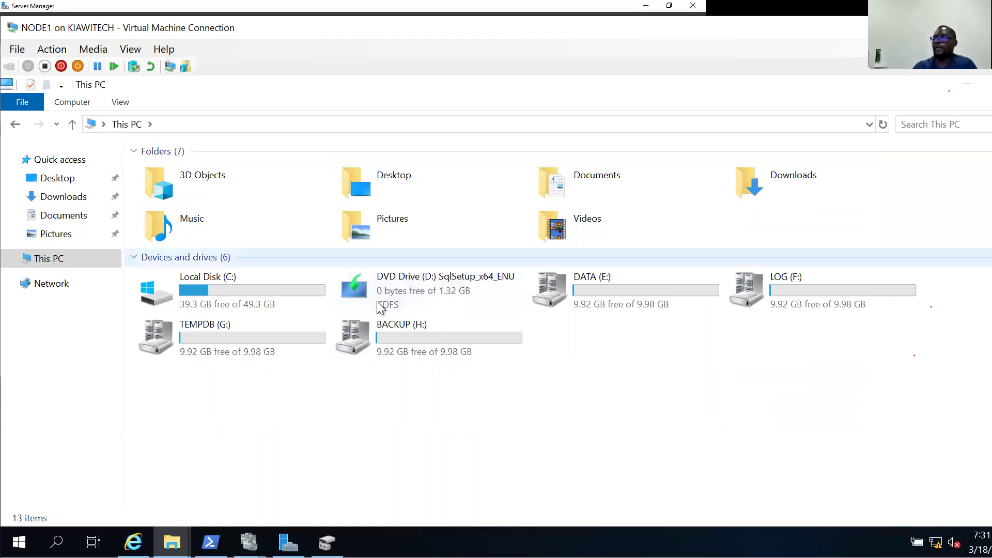
# Launch SQL Server 2019 setup from DVD Drive (D:), then minimise the VM Connection window.
pyautogui.doubleClick(421, 286)
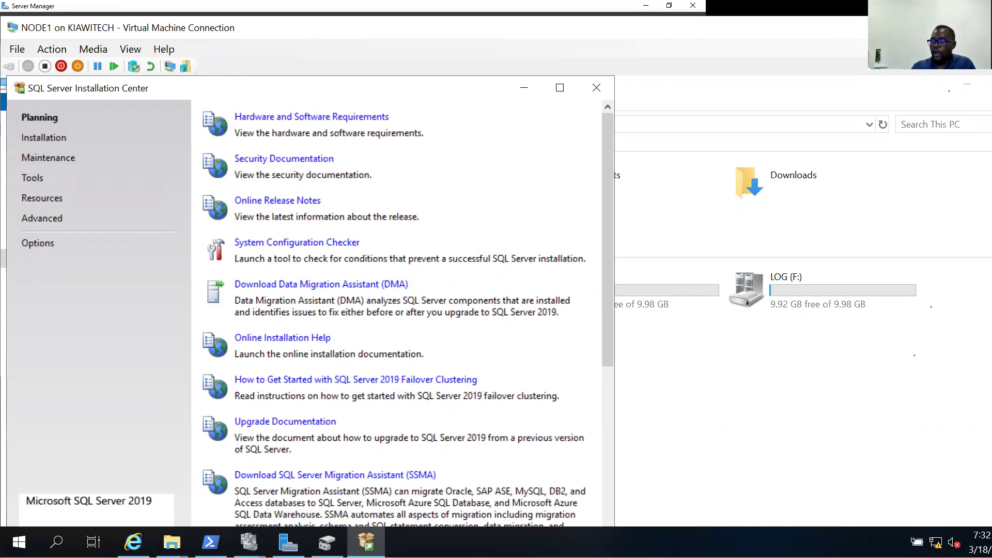
pyautogui.moveTo(133, 542)
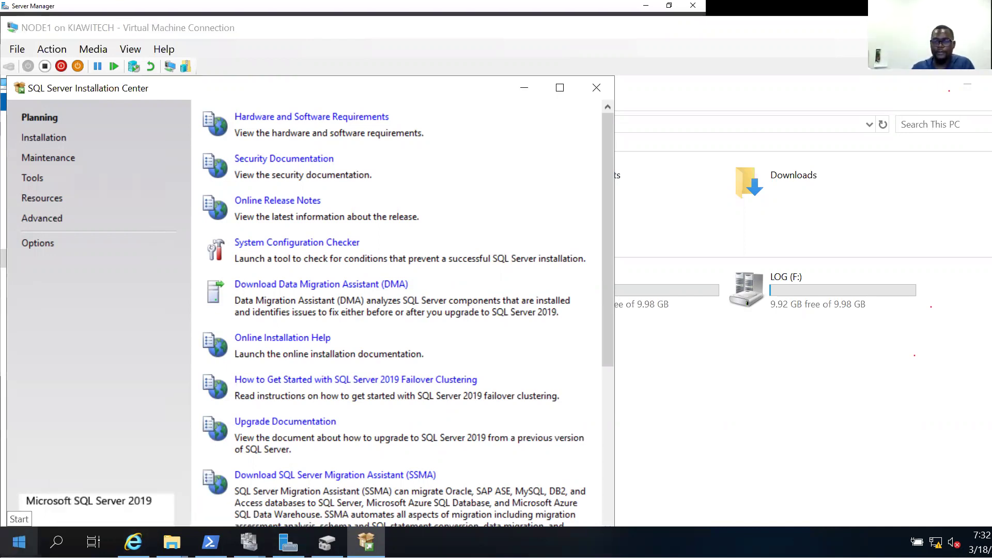
pyautogui.click(139, 391)
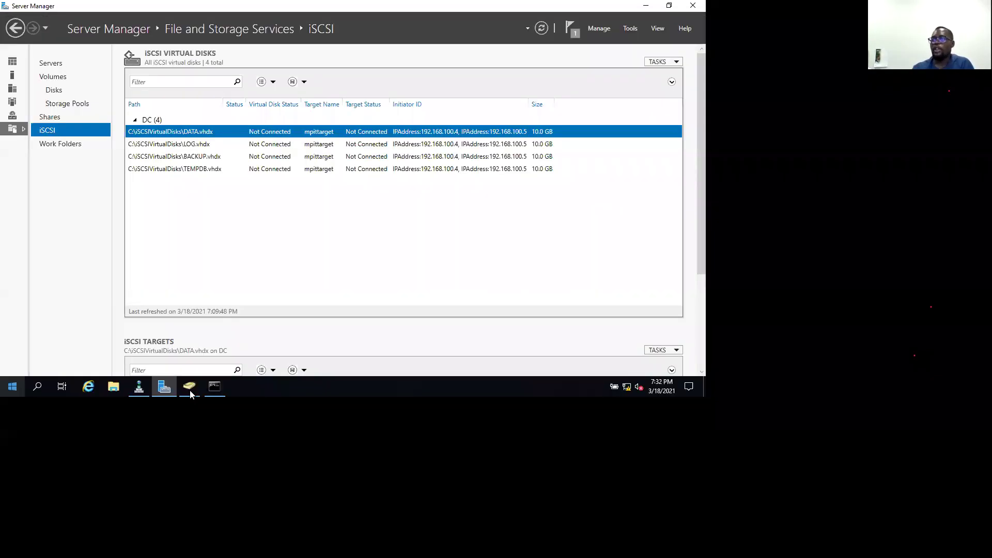
# Create a new computer account named MPITAPP in the Computers container.
pyautogui.click(190, 395)
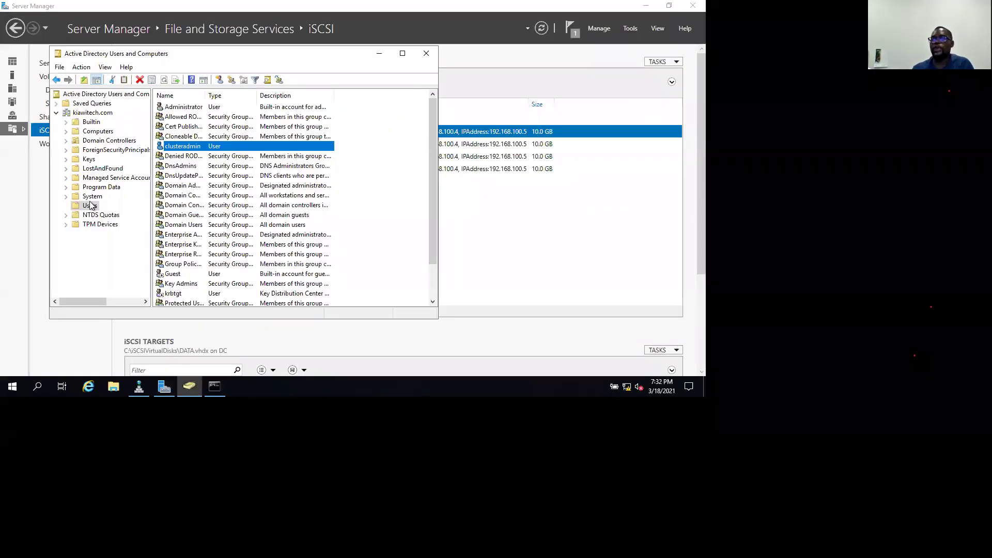
pyautogui.rightClick(91, 133)
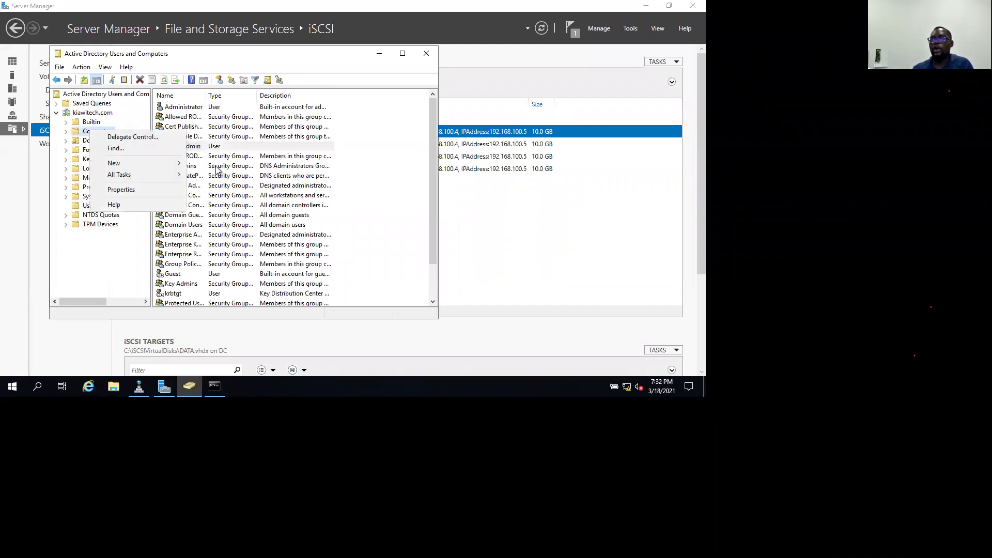
pyautogui.click(217, 168)
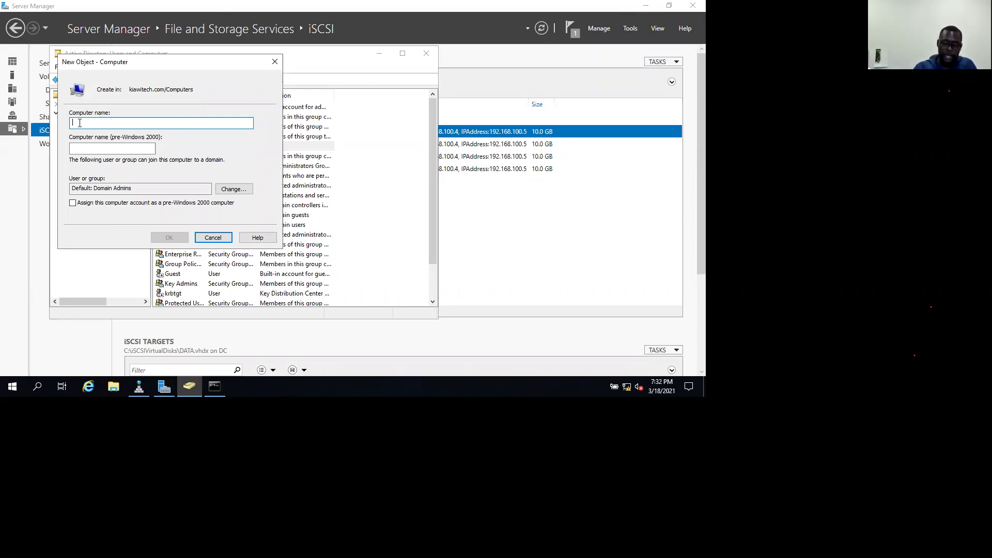
pyautogui.write('PP')
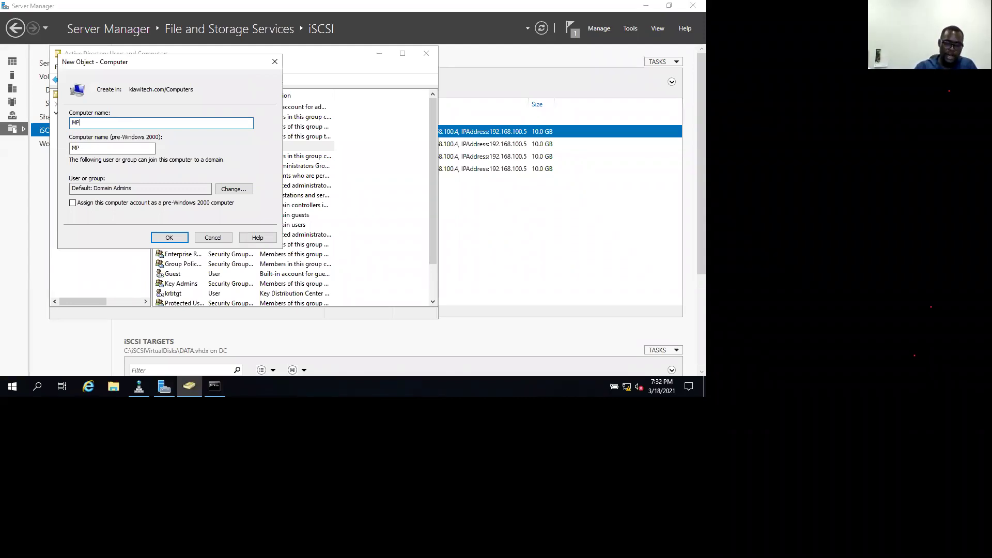
pyautogui.write('ITAPP')
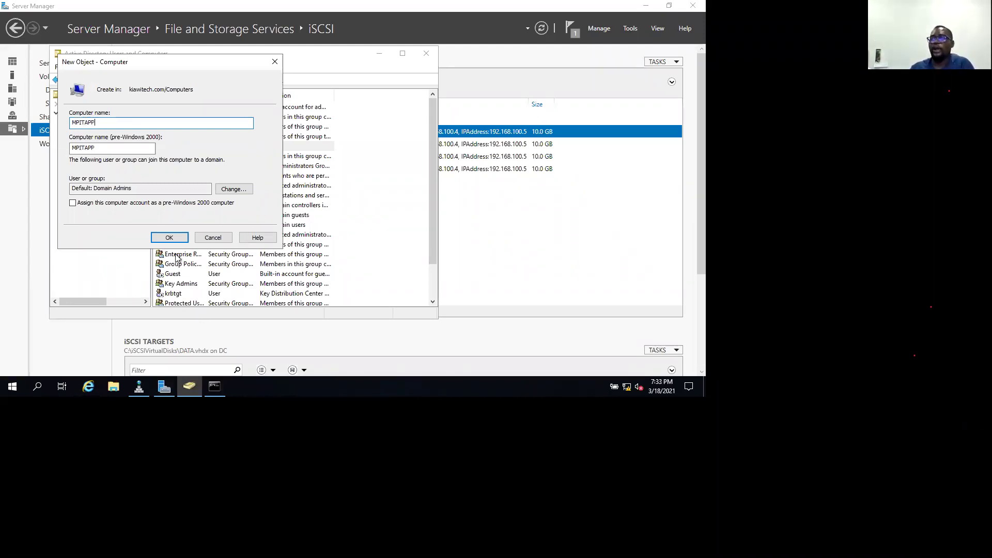
pyautogui.click(175, 239)
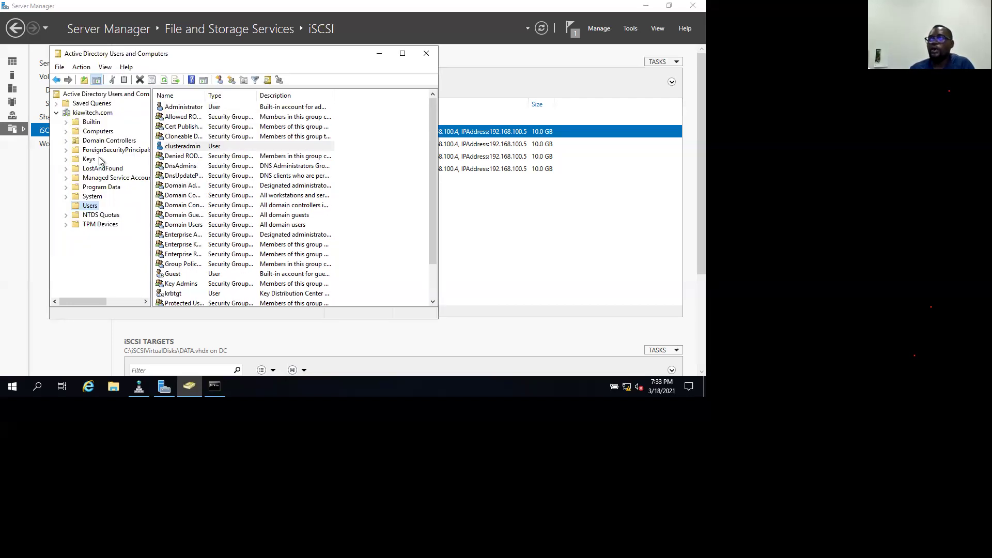
# Review the Computers list, checking MPITAPP and MPIT and widening the Description column.
pyautogui.click(97, 131)
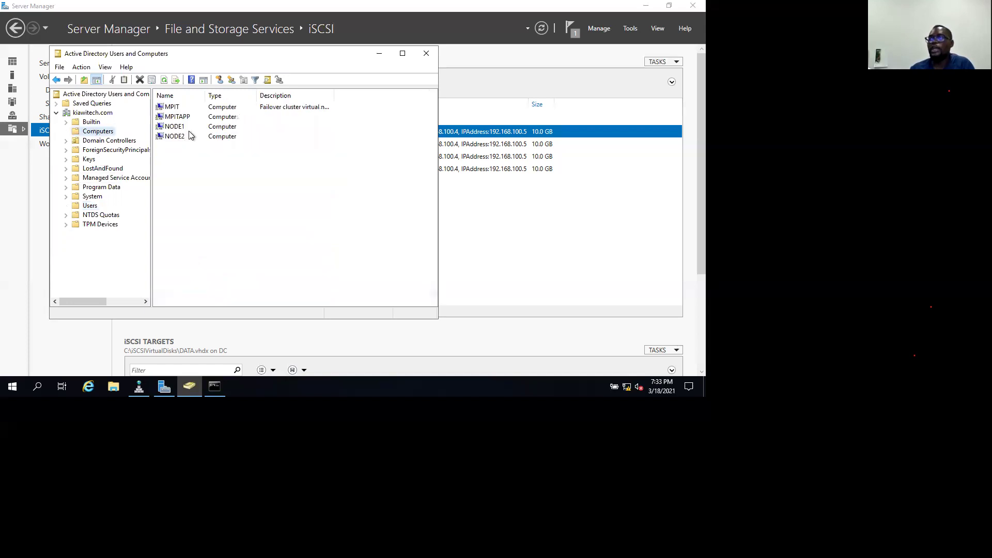
pyautogui.click(187, 120)
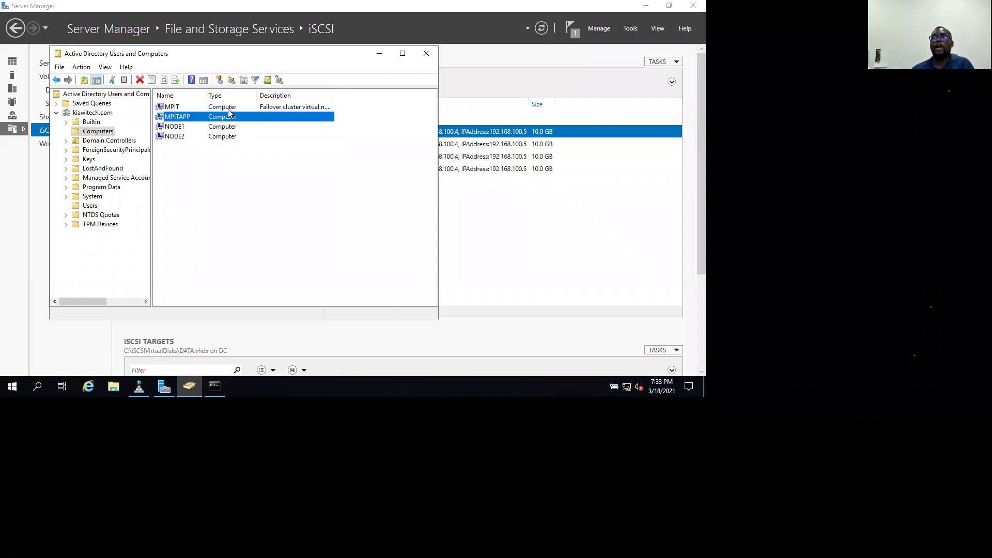
pyautogui.click(242, 109)
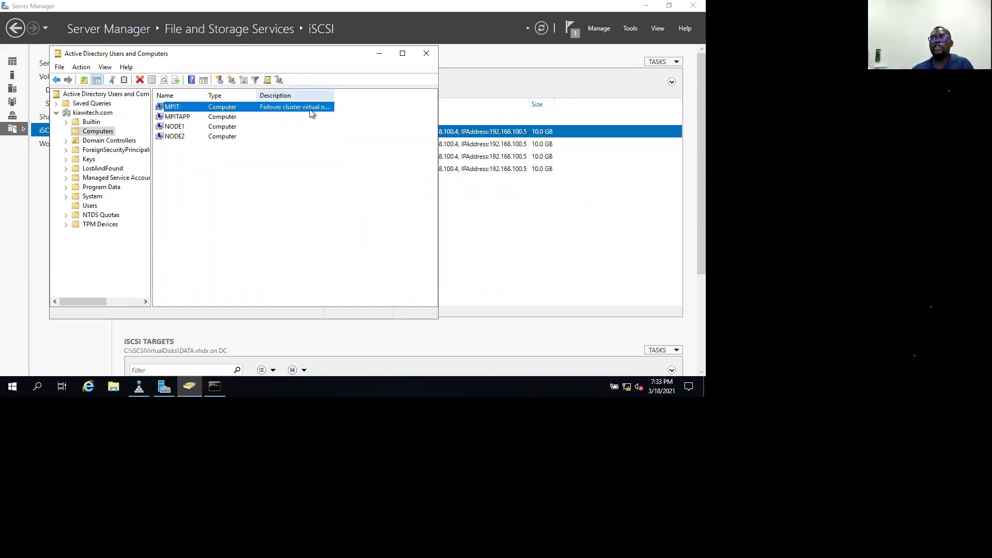
pyautogui.doubleClick(334, 96)
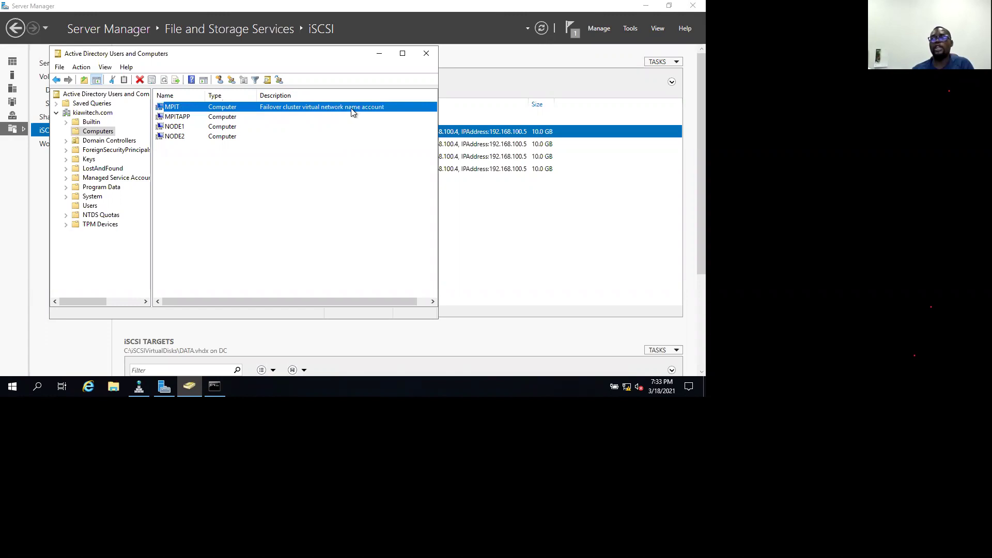
pyautogui.click(178, 118)
# Add NODE1 to MPITAPP's Security permissions with Full control.
pyautogui.rightClick(179, 120)
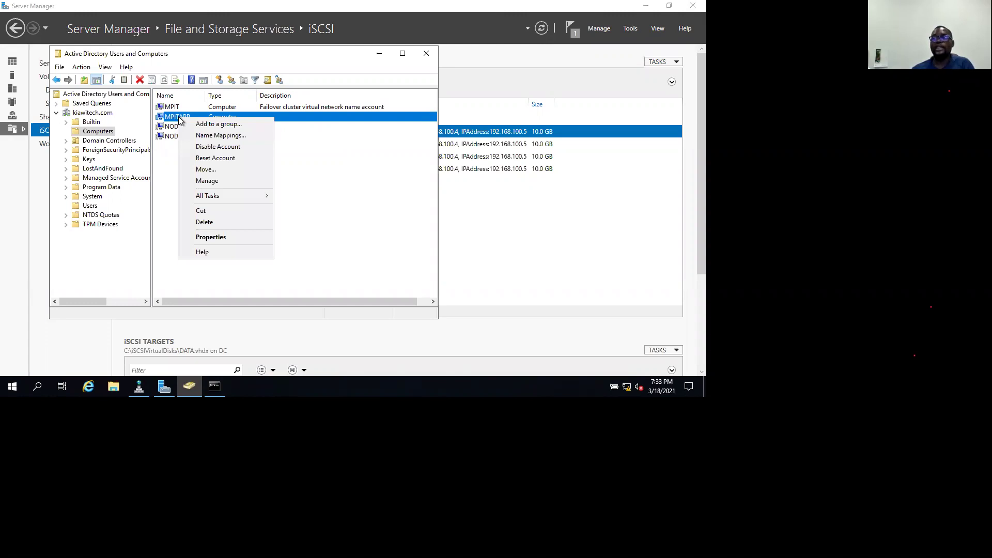
pyautogui.click(229, 238)
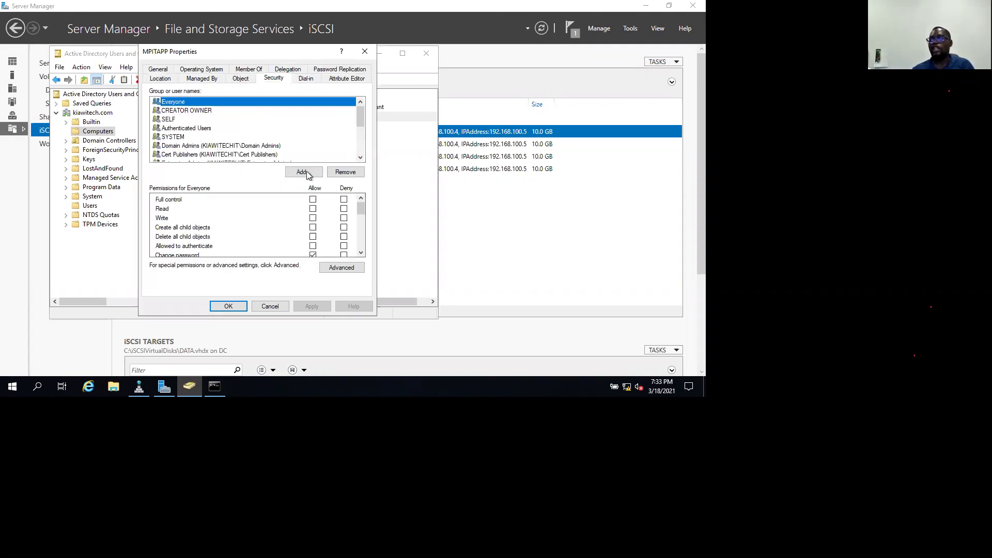
pyautogui.click(305, 173)
pyautogui.write('NODE')
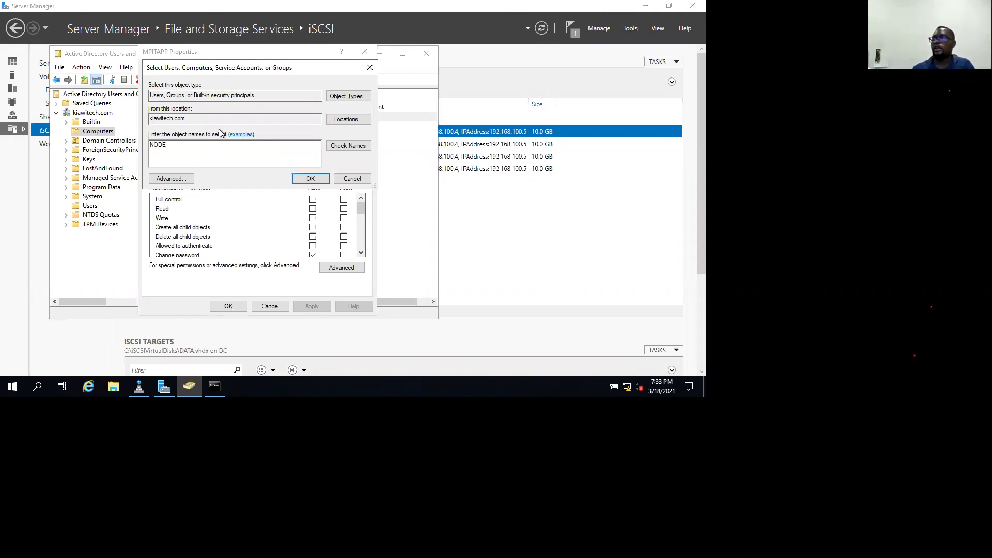
pyautogui.hotkey('alt', 'o')
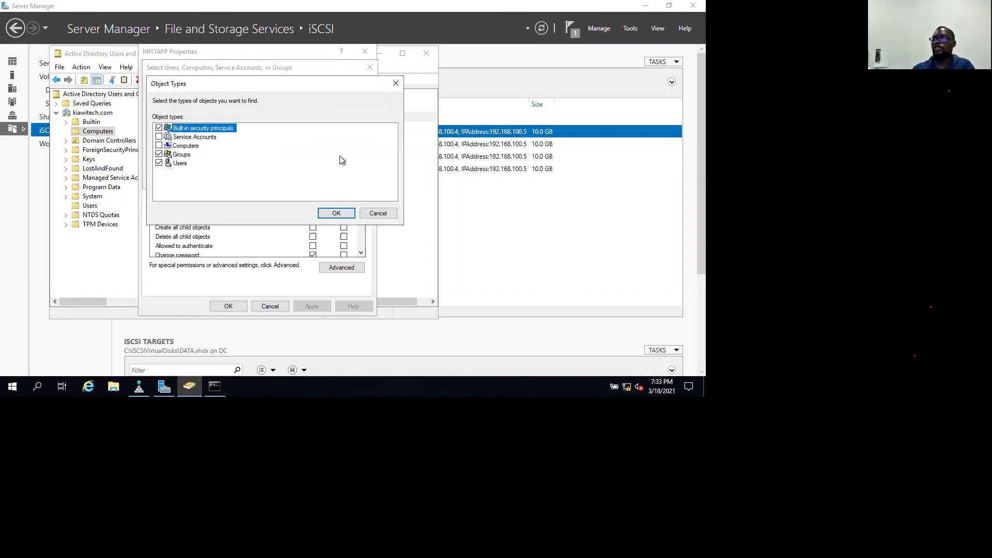
pyautogui.press('Return')
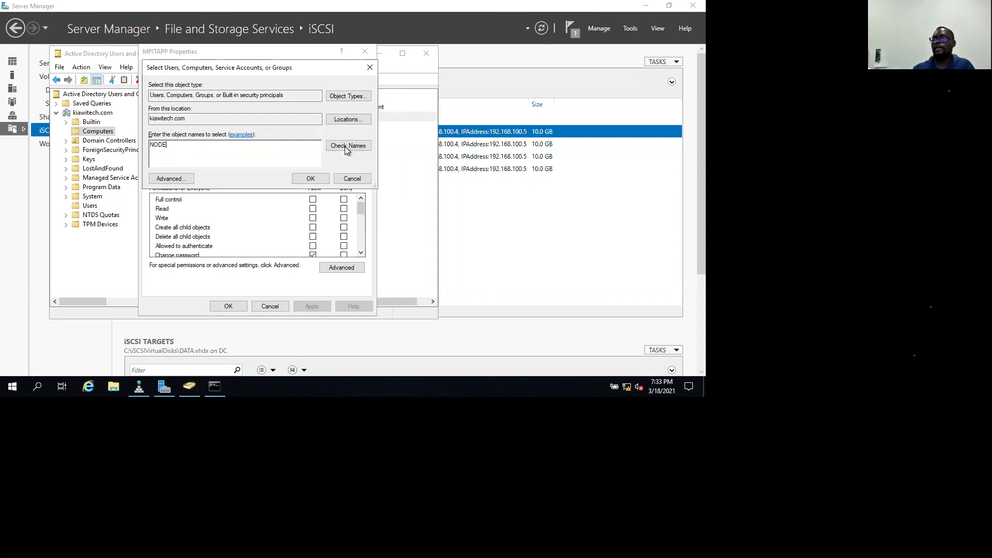
pyautogui.click(347, 147)
pyautogui.click(220, 150)
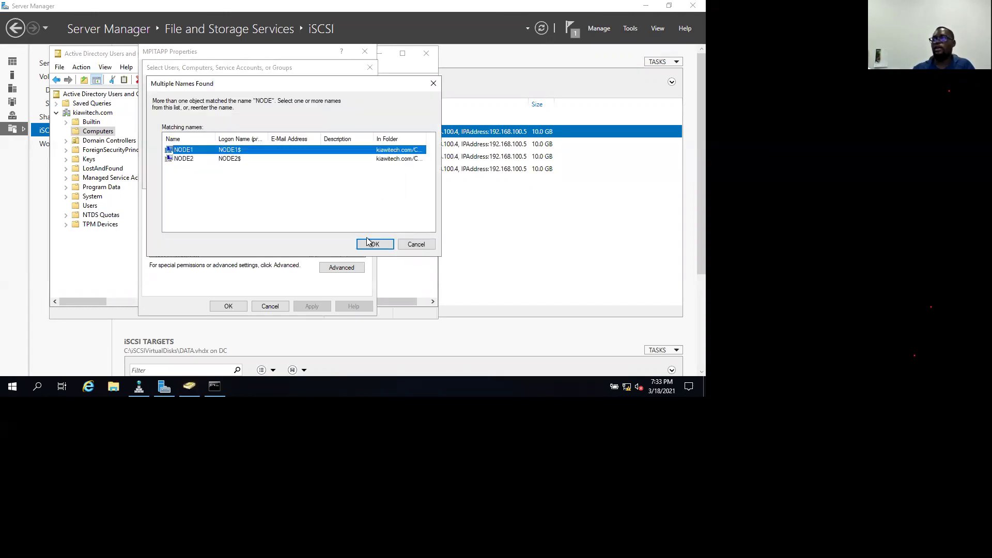
pyautogui.click(367, 242)
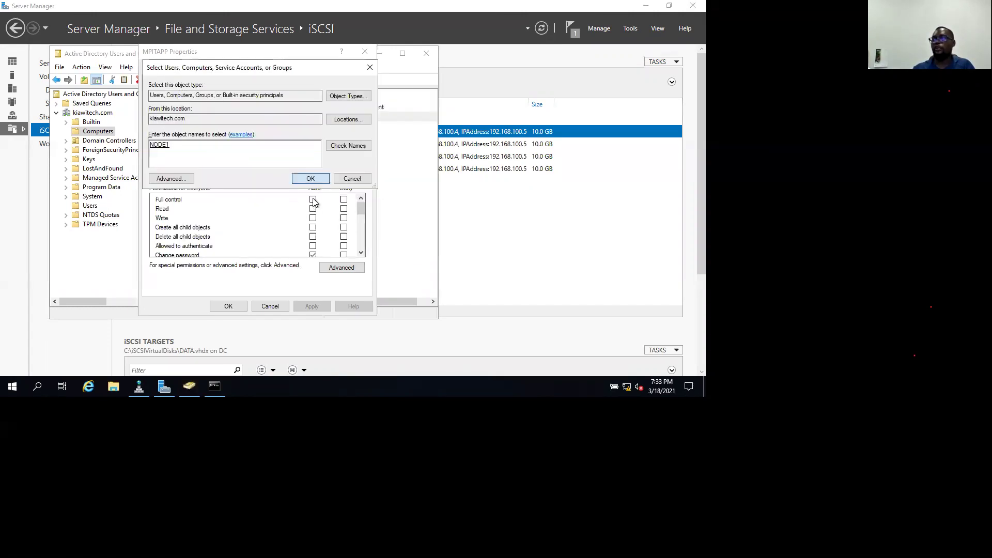
pyautogui.press('Return')
pyautogui.click(313, 199)
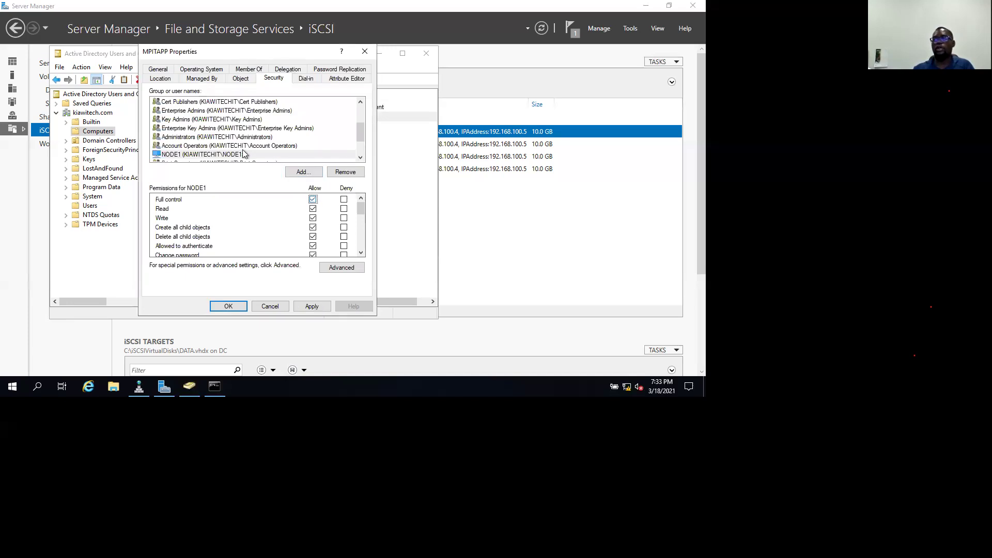
pyautogui.click(312, 307)
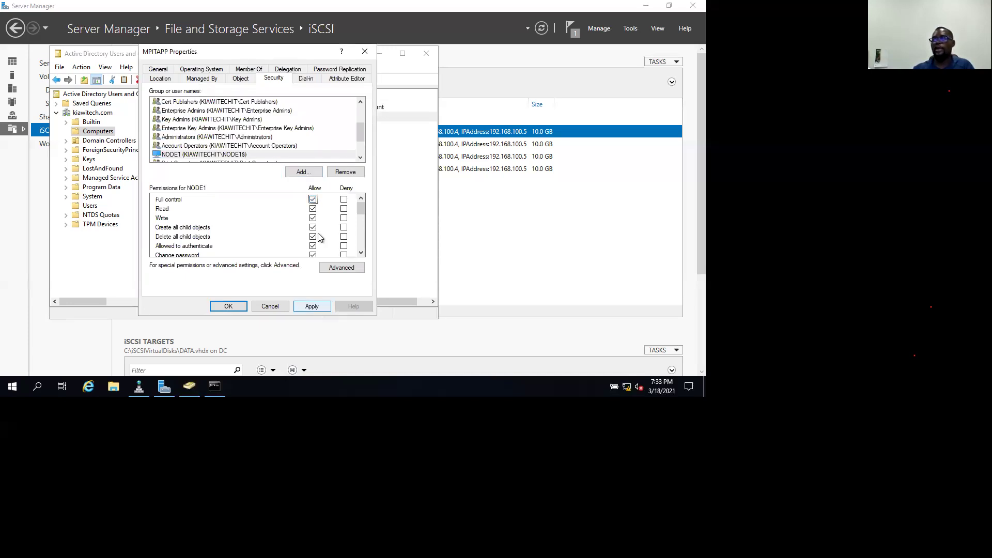
# Add NODE2 to MPITAPP's permissions with Full control.
pyautogui.click(304, 172)
pyautogui.write('NODE2')
pyautogui.click(335, 145)
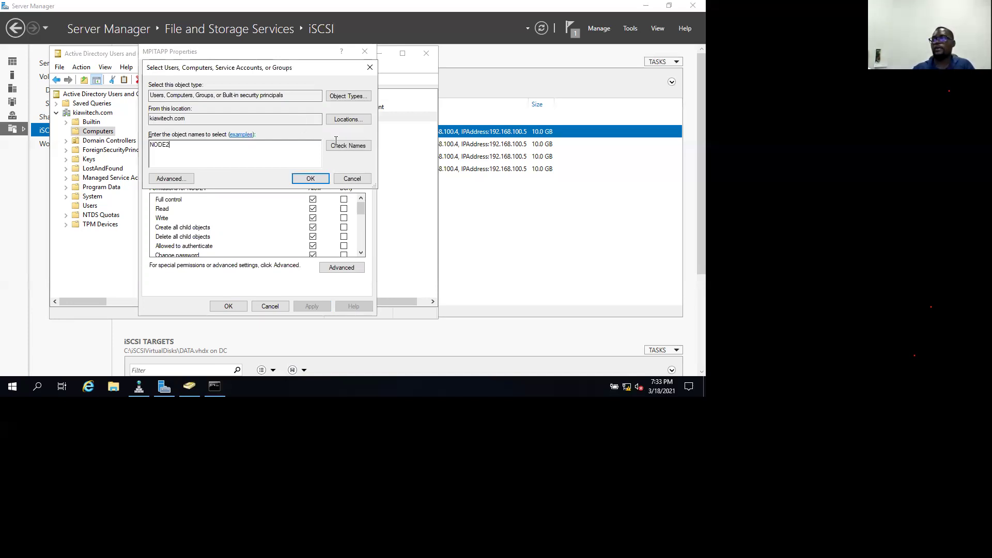
pyautogui.click(309, 179)
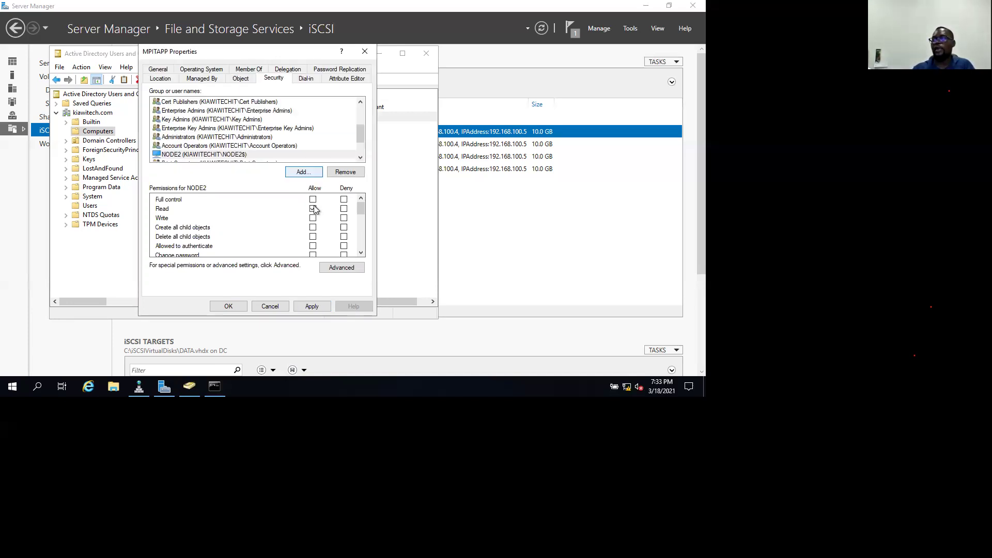
pyautogui.press('space')
pyautogui.click(228, 306)
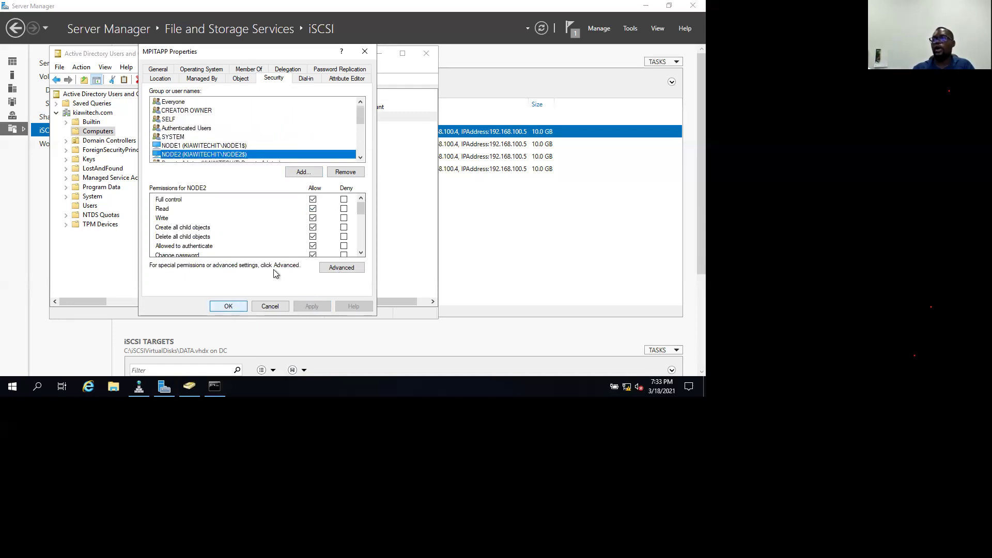
# Add MPIT to MPITAPP's permissions, save, then open NODE1's host record in DNS Manager.
pyautogui.click(303, 172)
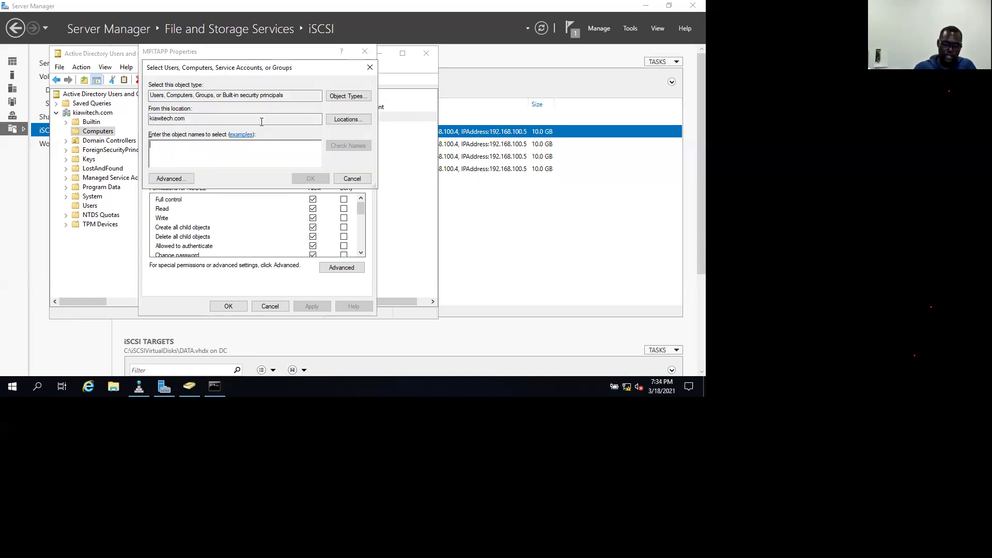
pyautogui.write('MPIT')
pyautogui.click(310, 178)
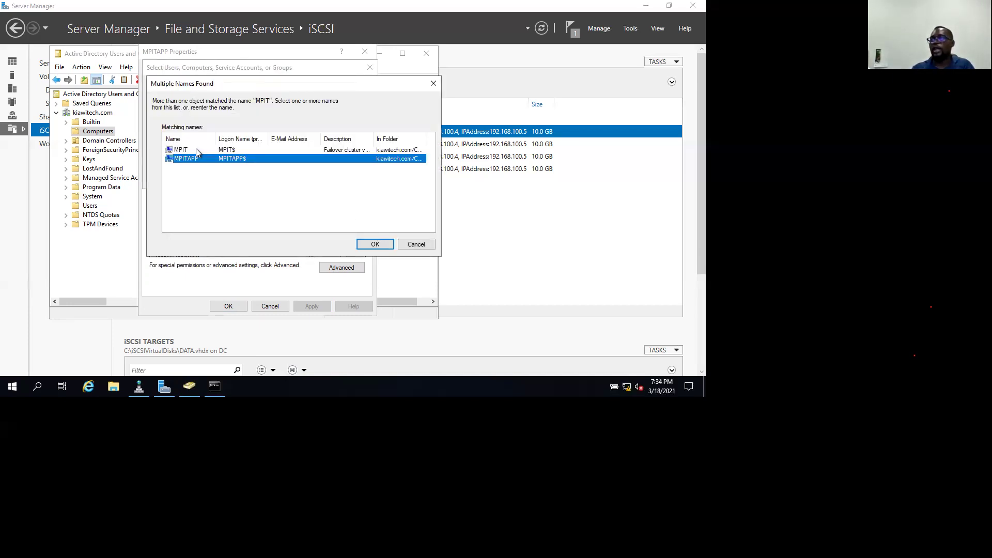
pyautogui.press('Up')
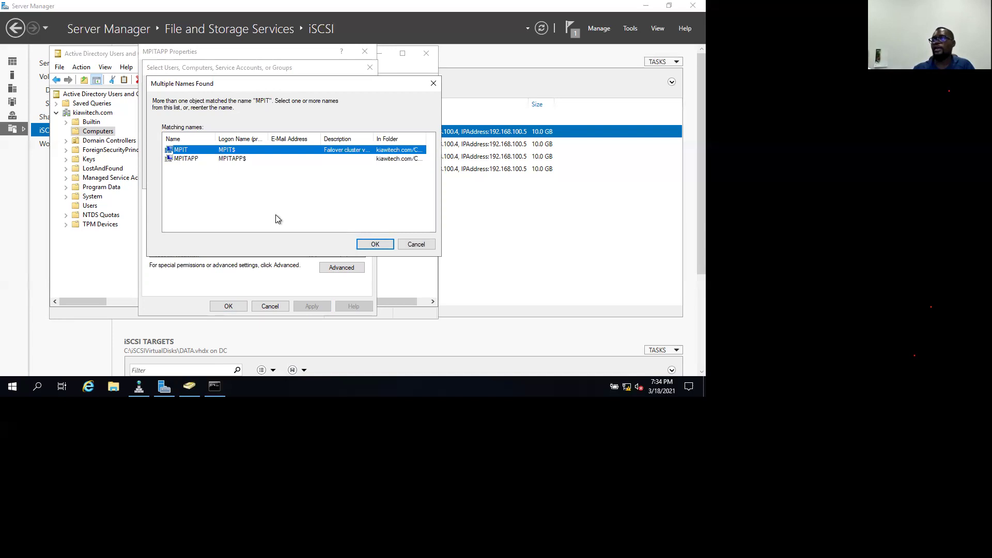
pyautogui.press('Return')
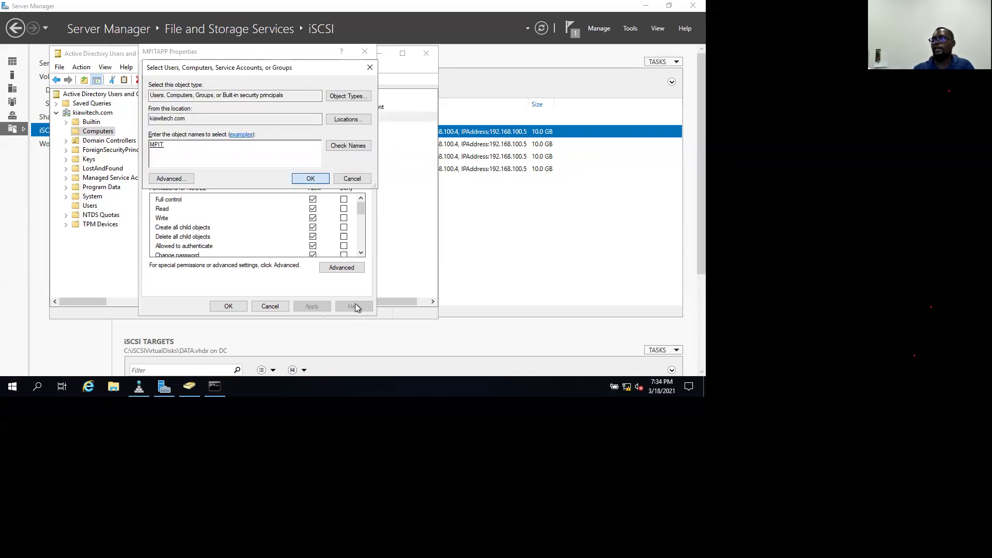
pyautogui.press('Return')
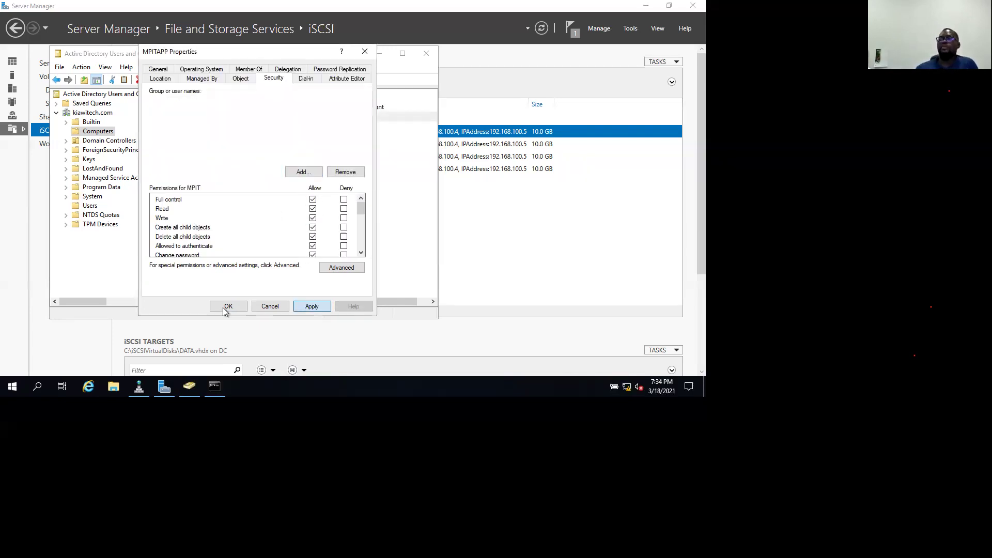
pyautogui.click(227, 308)
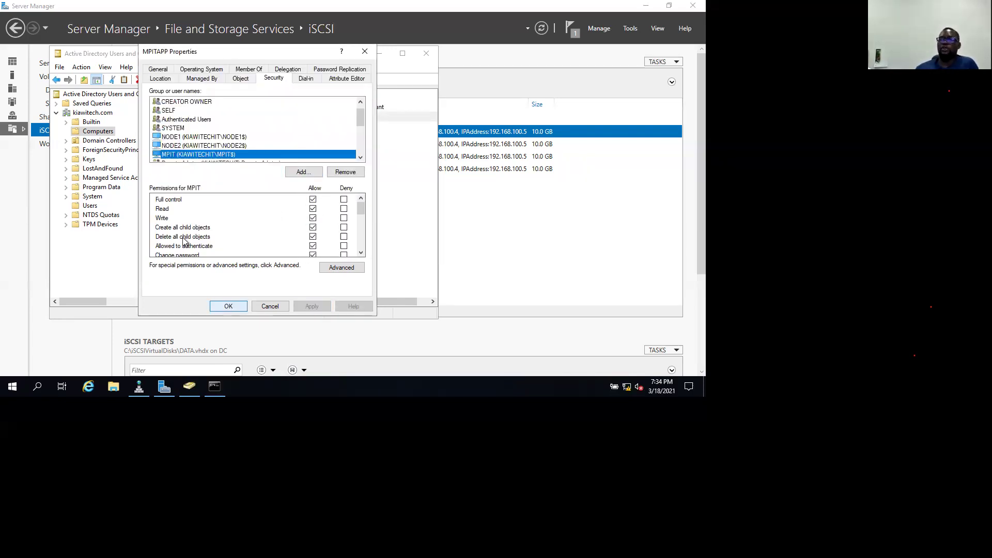
pyautogui.click(139, 388)
pyautogui.doubleClick(133, 168)
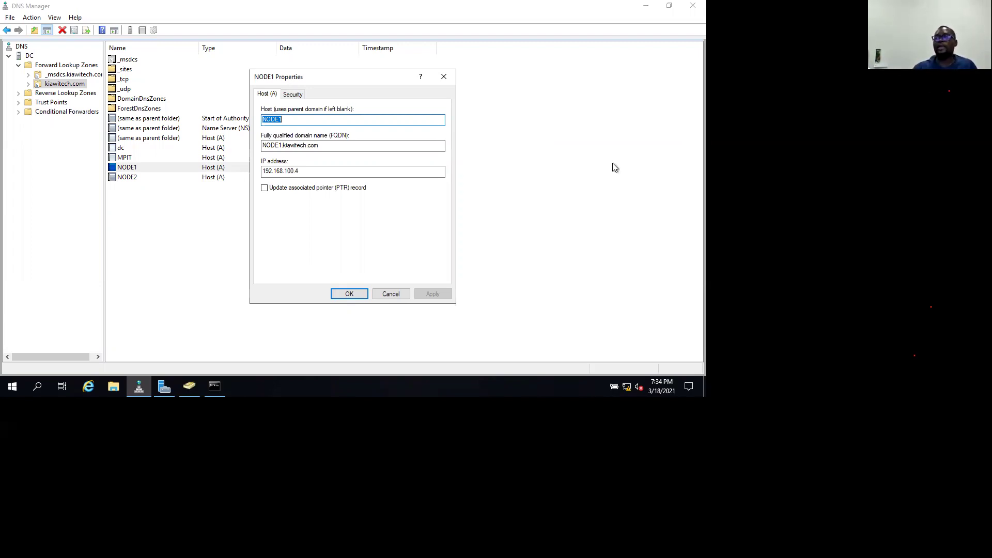
# Check NODE1's record at 192.168.100.4, close it, and return to Active Directory Users and Computers.
pyautogui.doubleClick(263, 172)
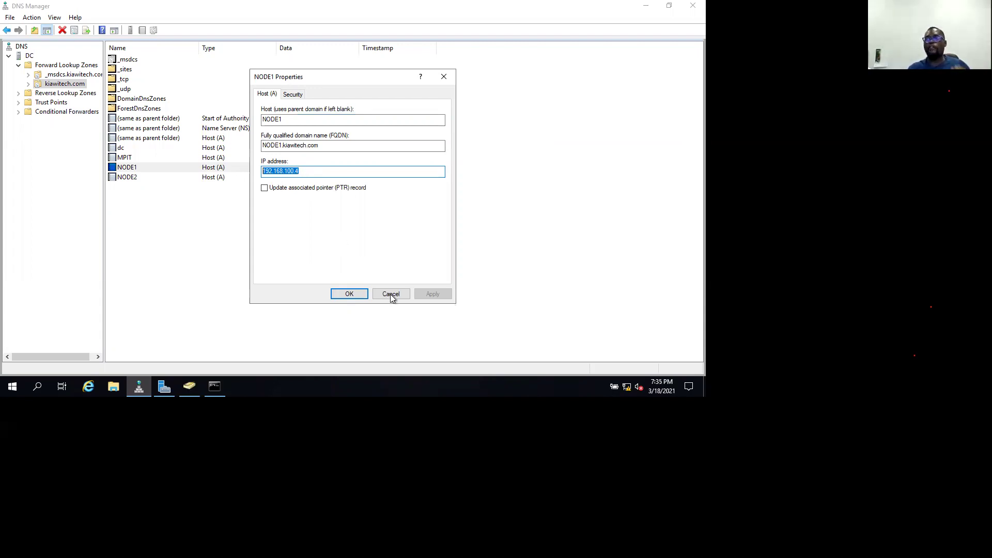
pyautogui.moveTo(390, 293); pyautogui.dragTo(290, 194)
pyautogui.press('Escape')
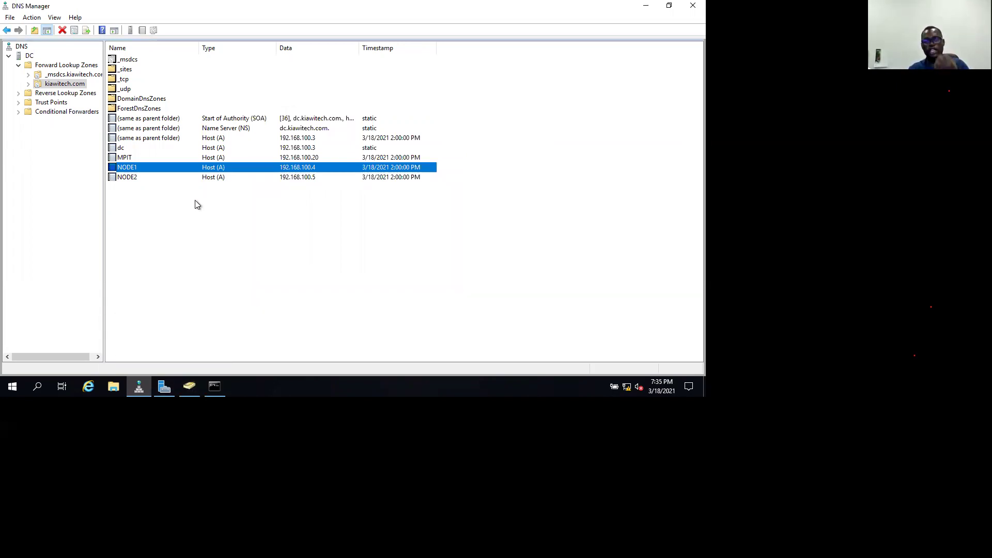
pyautogui.click(169, 392)
pyautogui.click(189, 386)
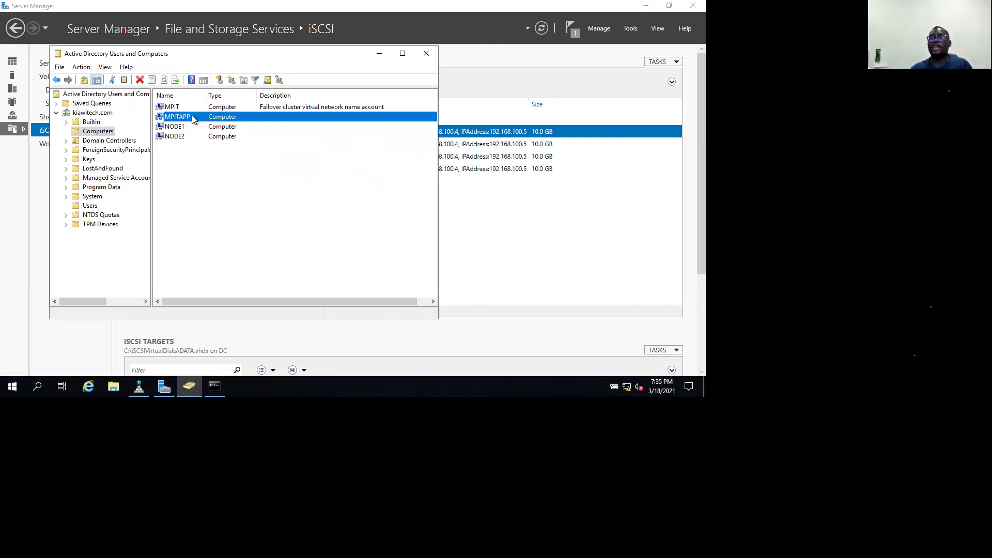
# Disable the MPITAPP computer account in Computers and acknowledge the 'has been disabled' message.
pyautogui.rightClick(192, 119)
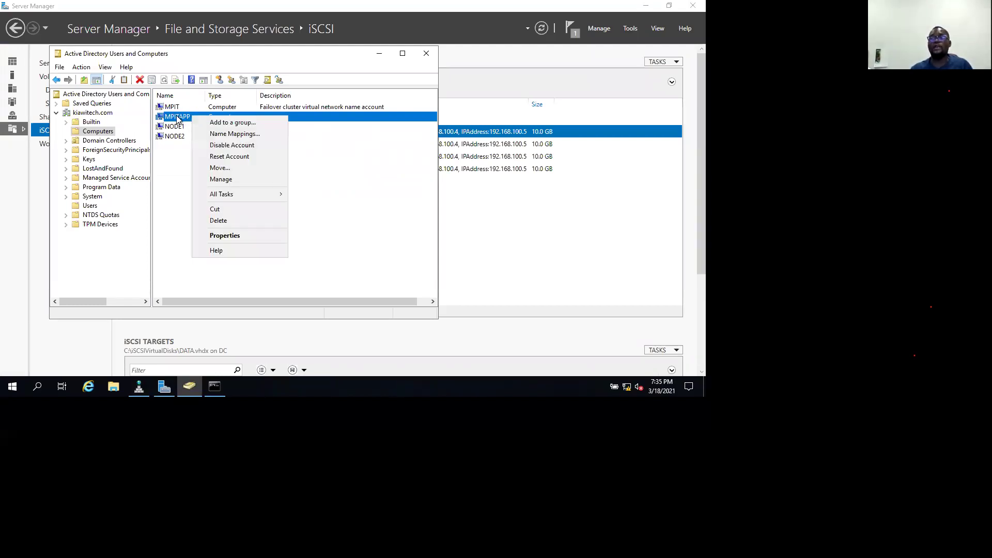
pyautogui.click(225, 236)
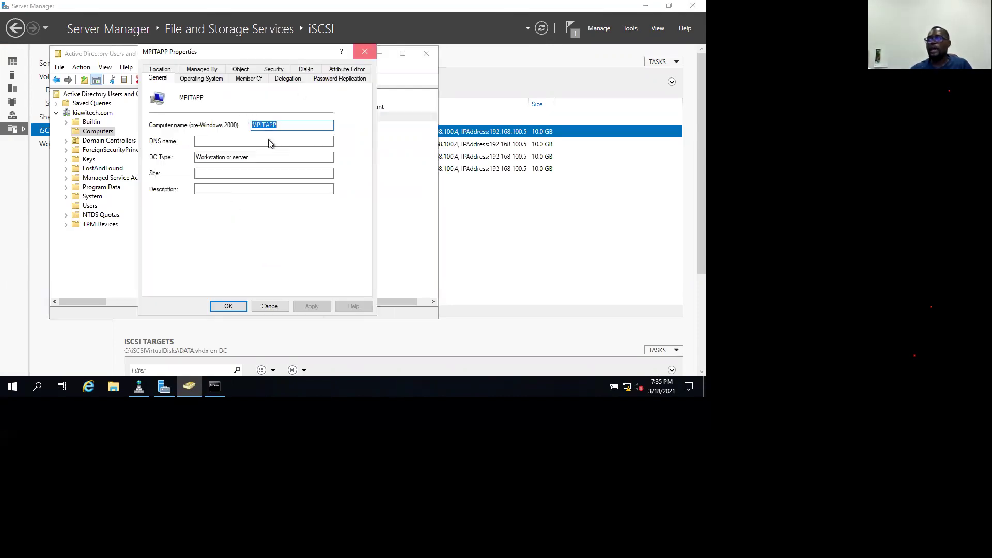
pyautogui.press('Escape')
pyautogui.rightClick(242, 117)
pyautogui.click(276, 145)
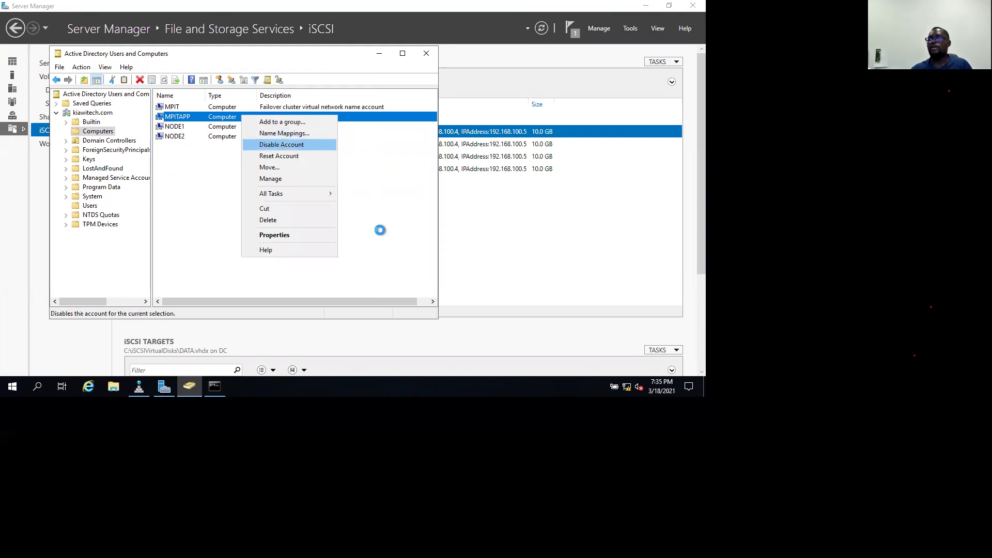
pyautogui.click(392, 232)
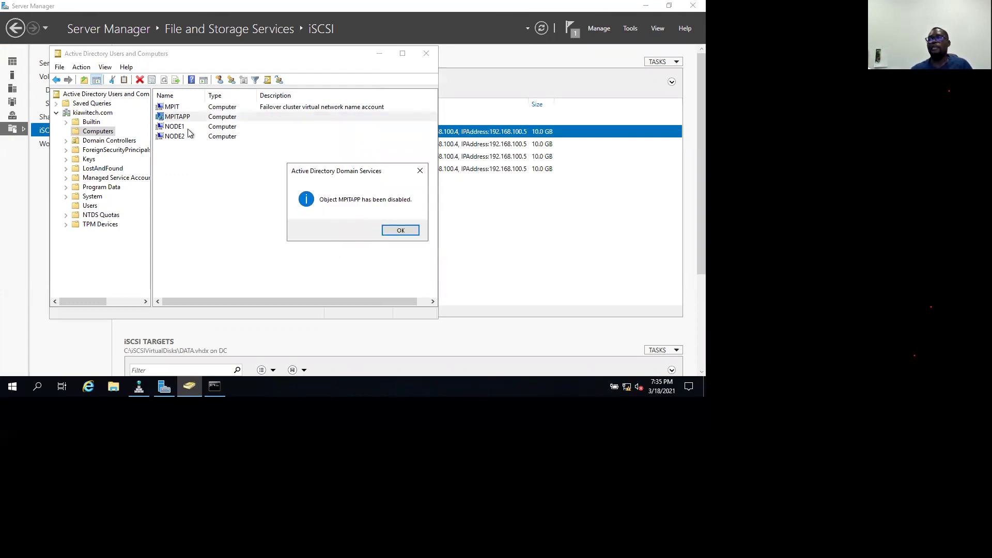
pyautogui.press('Return')
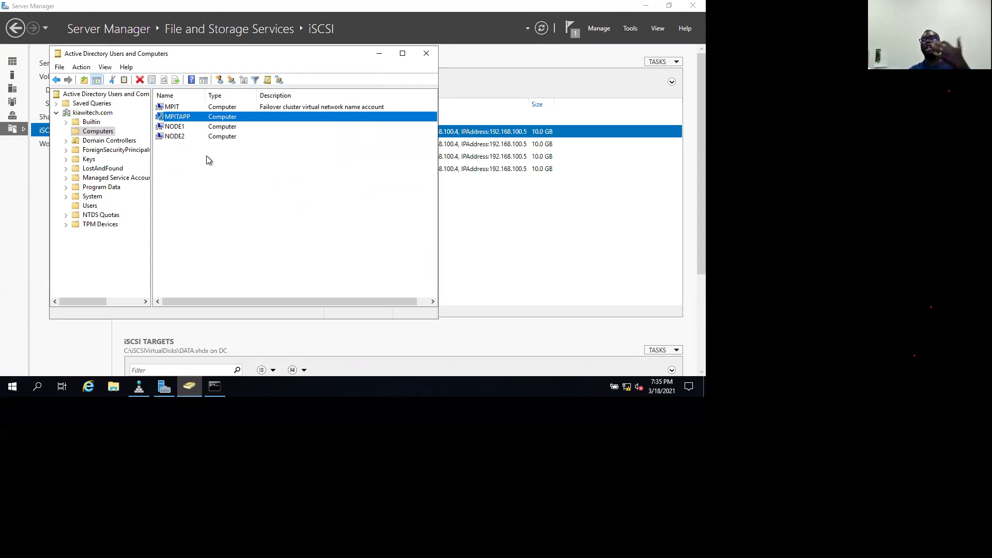
pyautogui.click(206, 156)
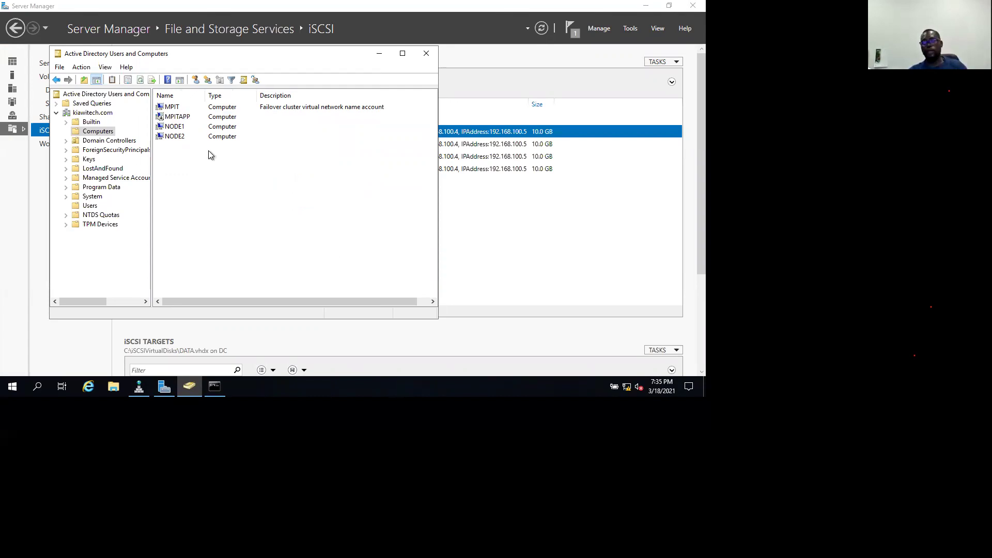
pyautogui.click(209, 116)
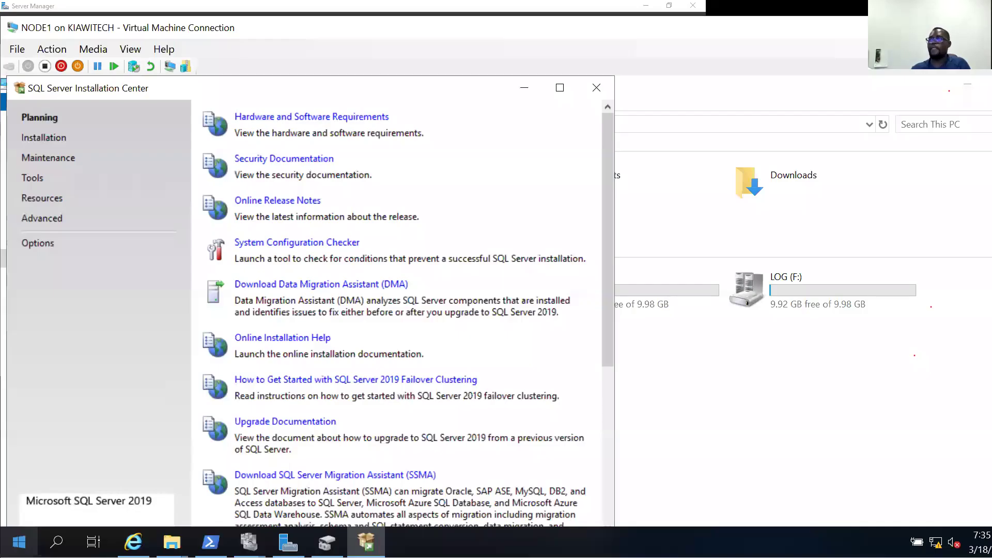
# Launch 'New SQL Server failover cluster installation' from the Installation page.
pyautogui.click(48, 136)
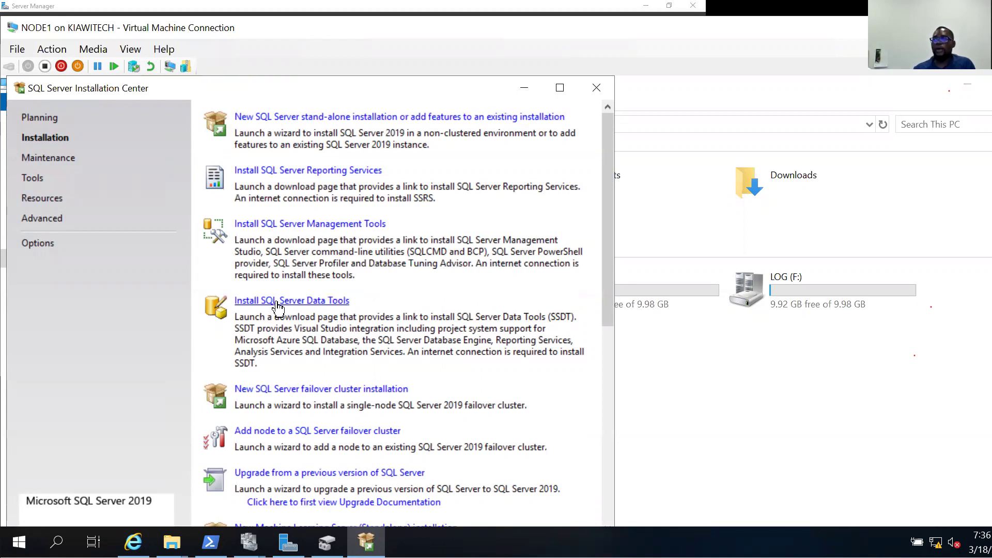
pyautogui.scroll(-3, 289, 302)
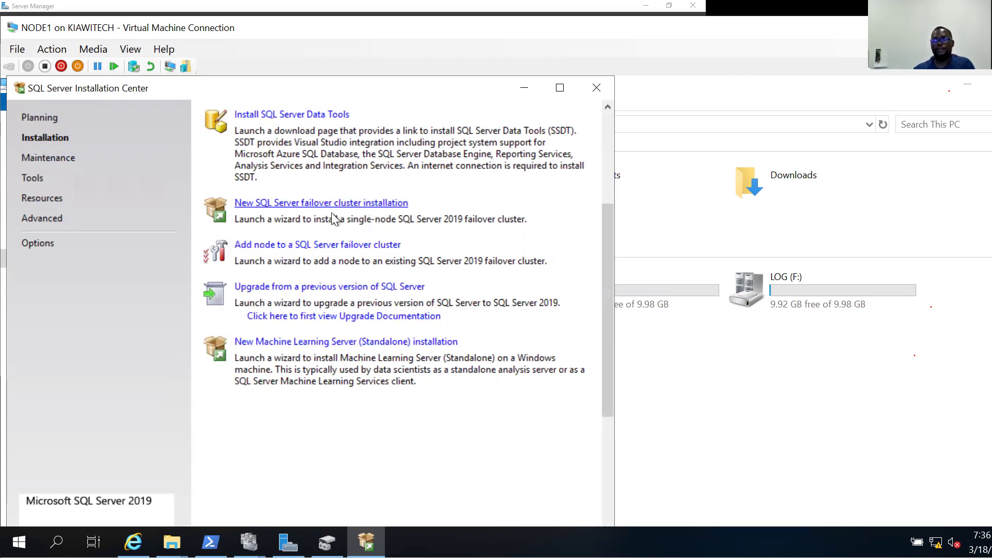
pyautogui.click(297, 204)
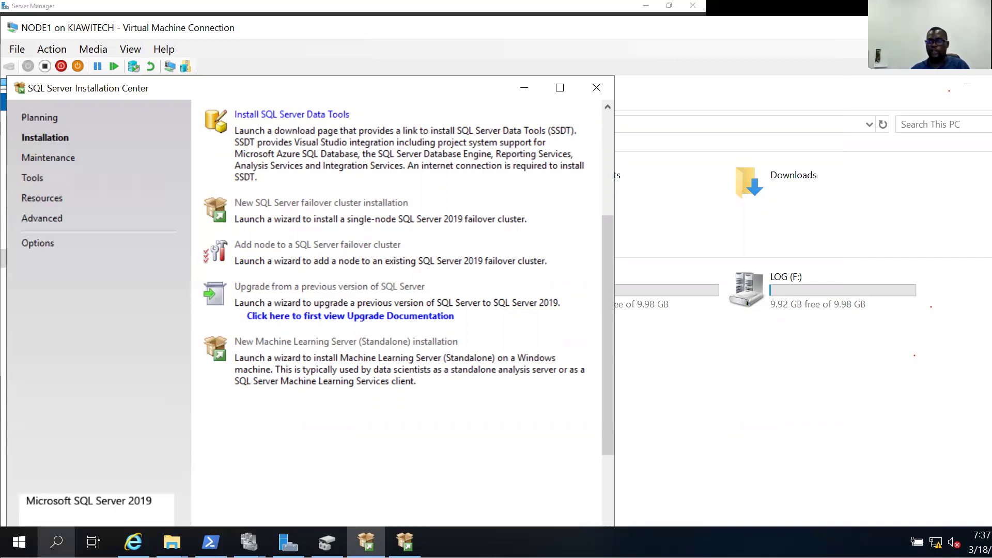
pyautogui.click(56, 542)
# Search Windows for 'coin', then show the Installation Center's Maintenance page.
pyautogui.write('coin')
pyautogui.press('BackSpace')
pyautogui.write('n')
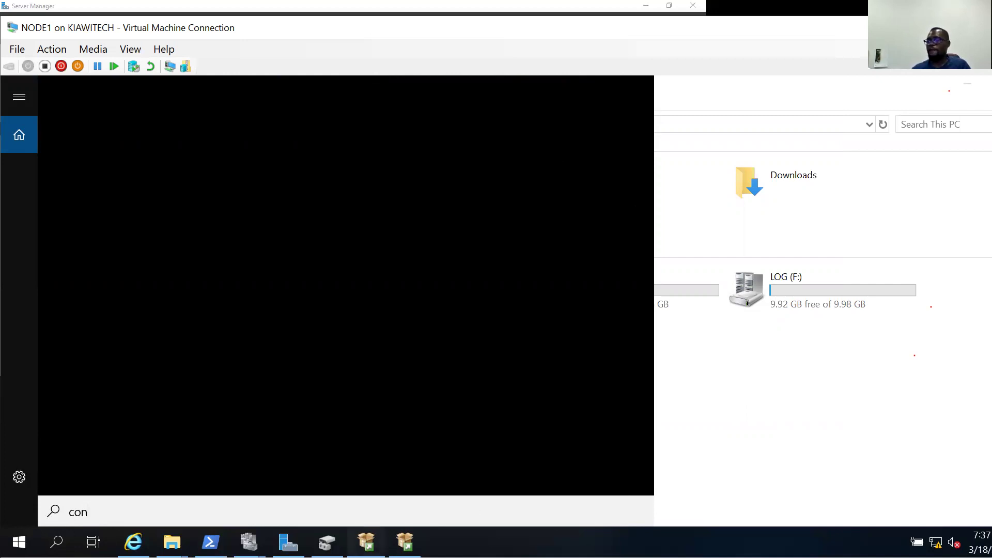
pyautogui.click(365, 541)
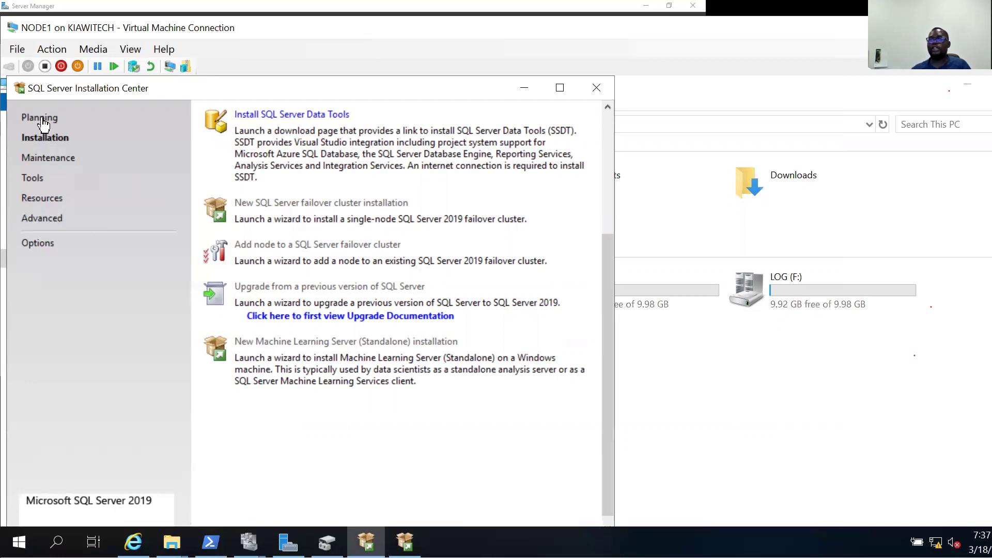
pyautogui.click(47, 159)
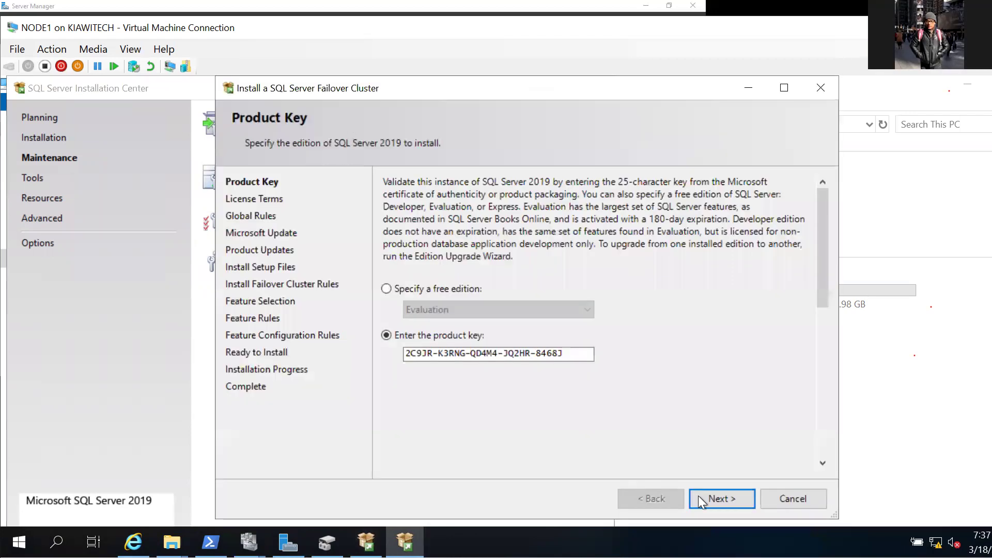
# Skip the Product Key page and accept the SQL Server 2019 license terms.
pyautogui.click(737, 498)
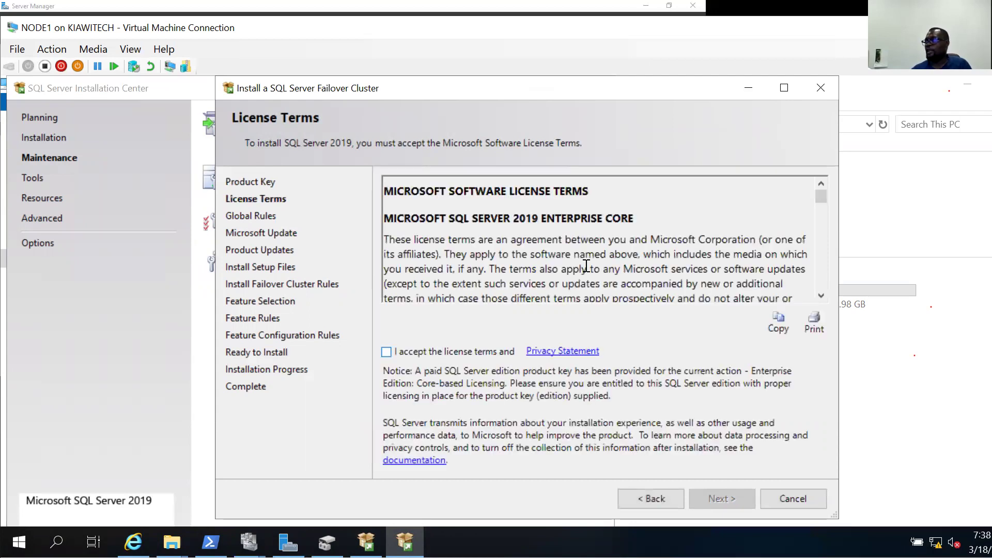
pyautogui.click(386, 352)
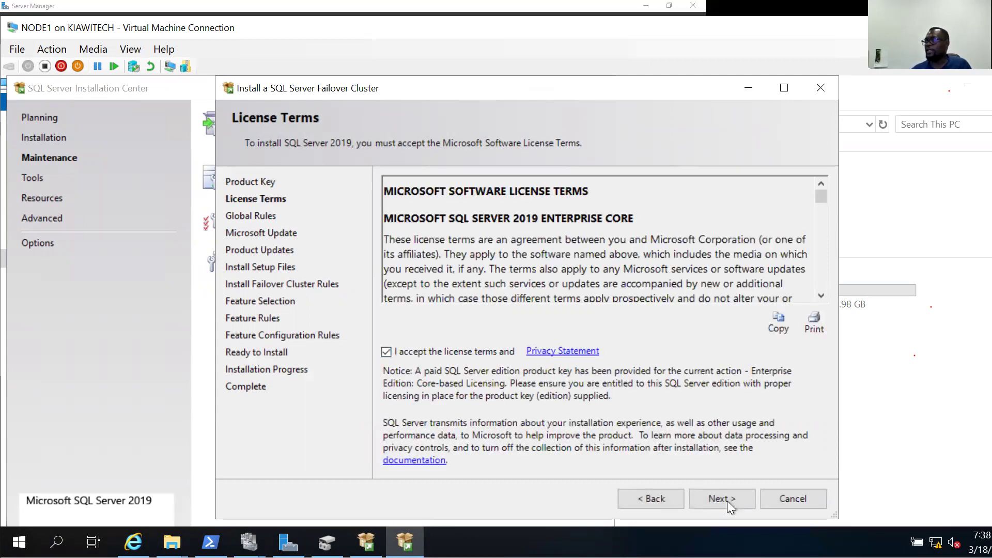
pyautogui.click(727, 501)
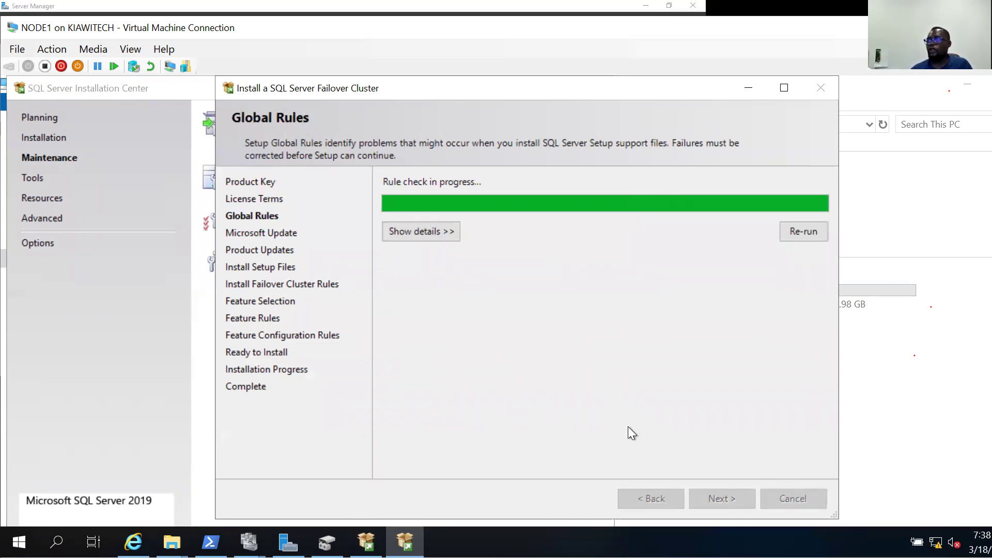
# Pass the Global Rules and Microsoft Update pages to reach Install Setup Files.
pyautogui.click(708, 499)
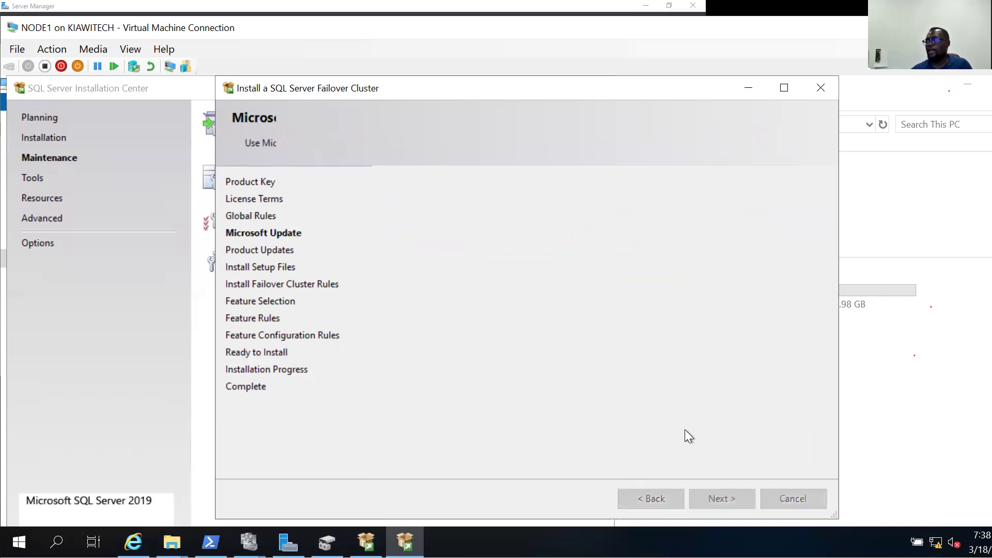
pyautogui.click(710, 496)
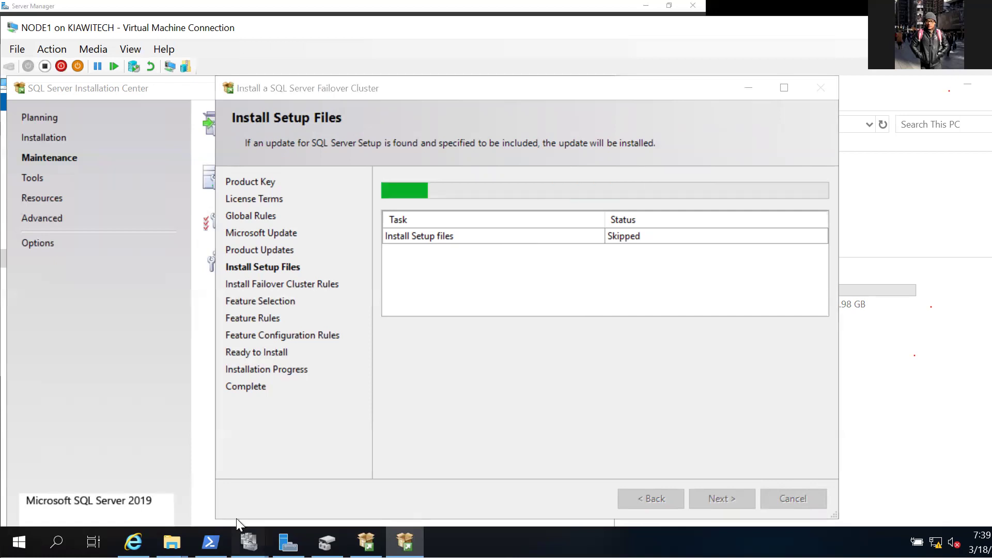
# Bring Failover Cluster Manager to the front, then switch back to SQL Server setup.
pyautogui.moveTo(248, 541)
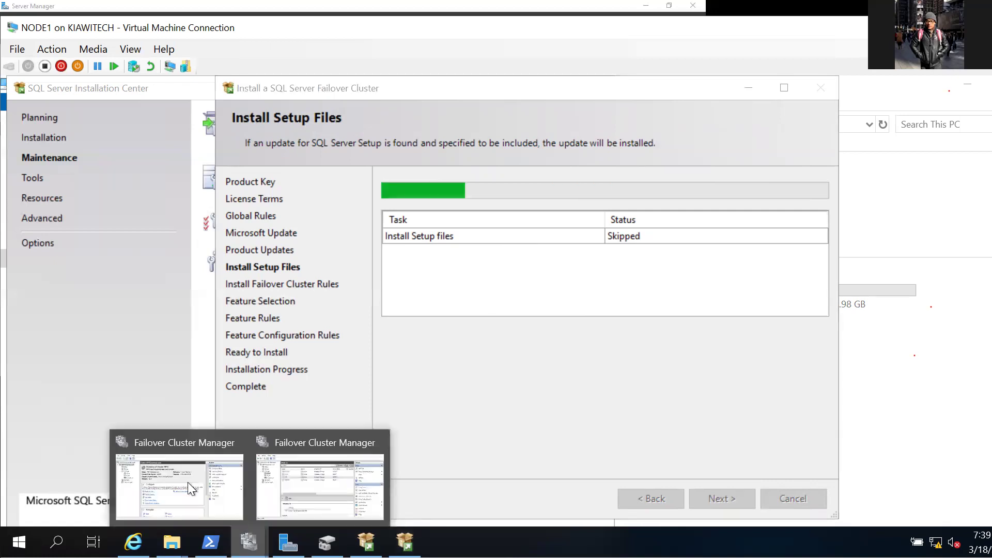
pyautogui.click(288, 476)
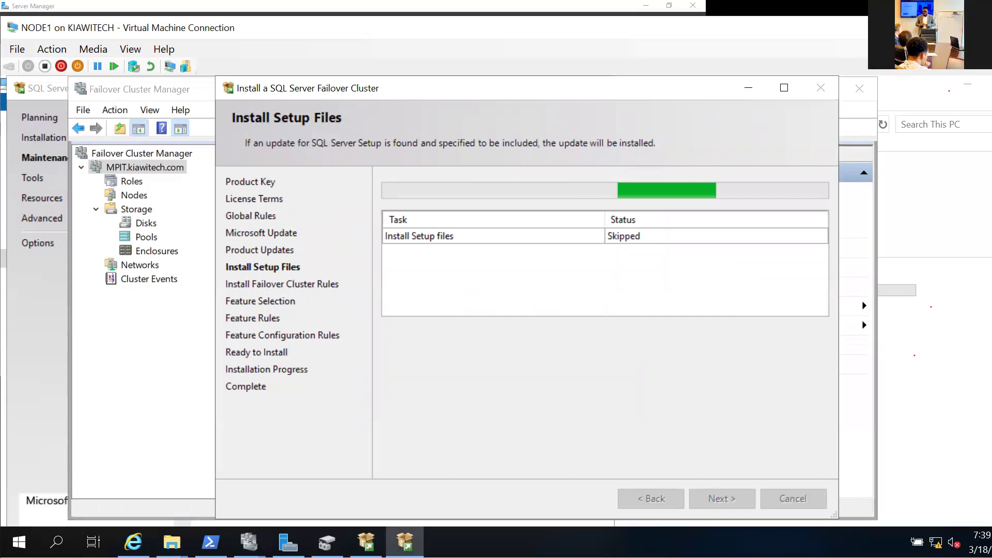
pyautogui.hotkey('alt', 'Tab')
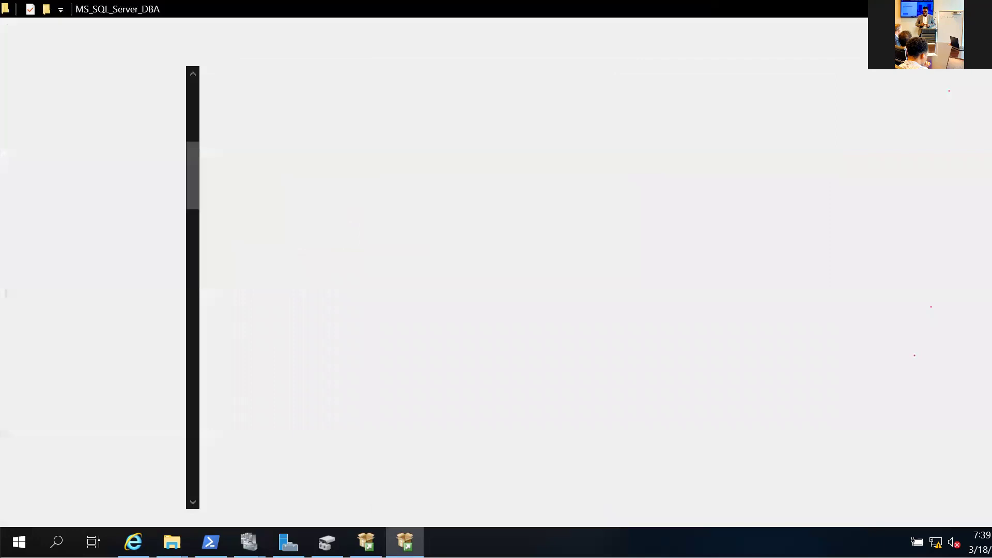
pyautogui.hotkey('alt', 'Tab')
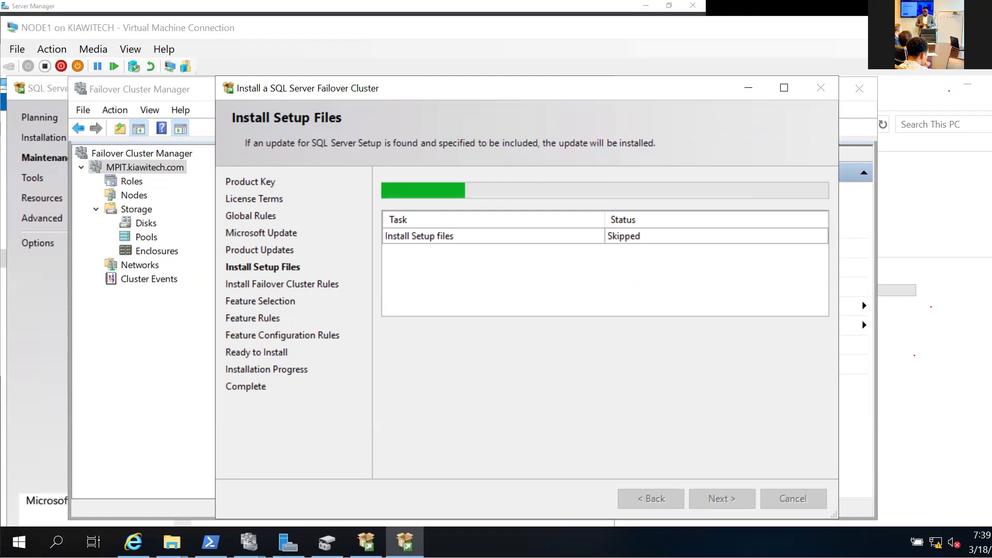
# Close the PowerPoint deck saving changes, and minimize Installation Center to reveal the rules results.
pyautogui.hotkey('alt', 'Tab')
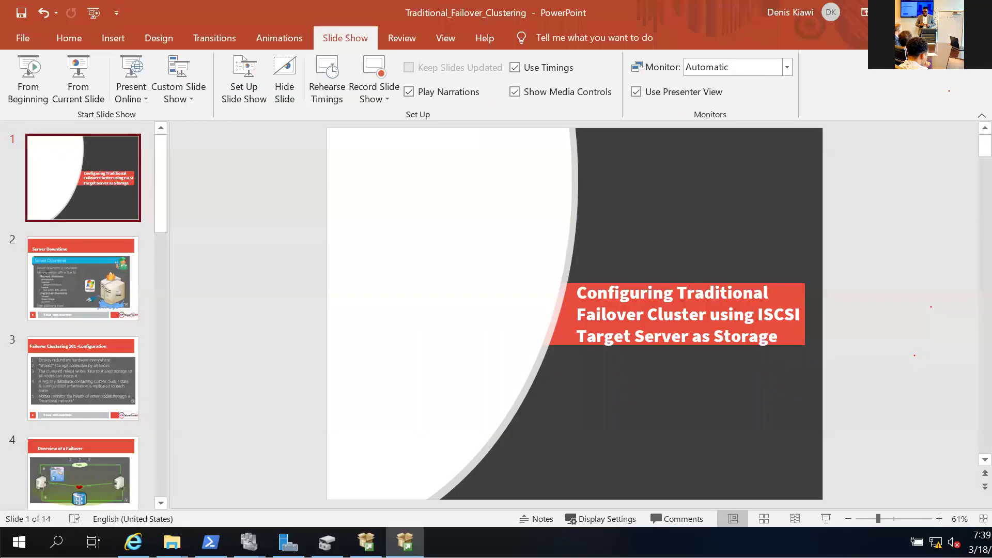
pyautogui.click(973, 12)
pyautogui.click(487, 302)
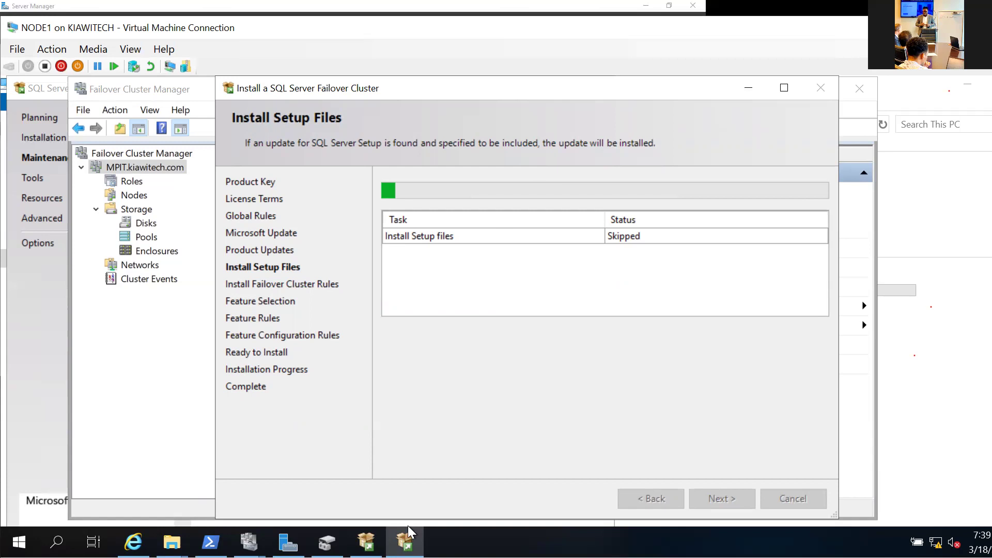
pyautogui.click(366, 543)
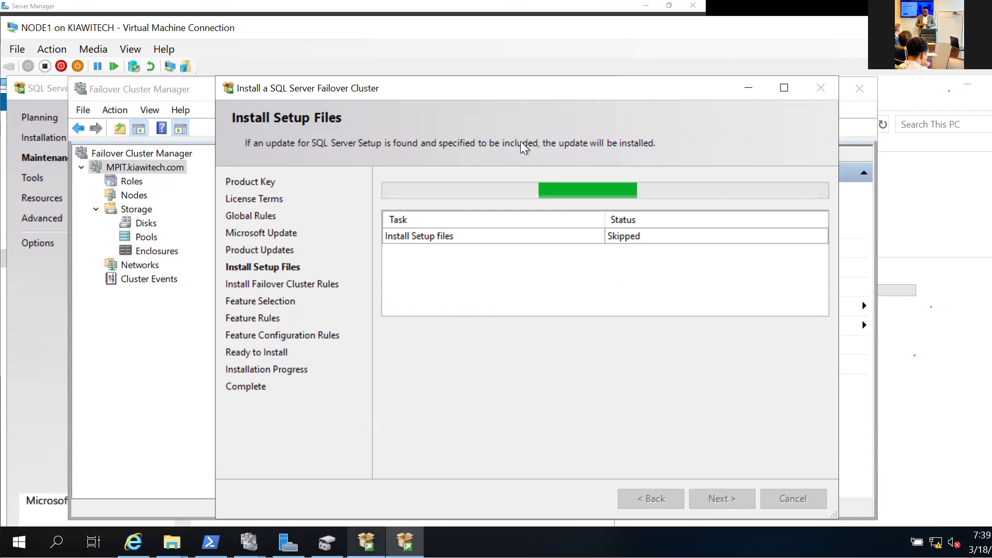
pyautogui.click(534, 87)
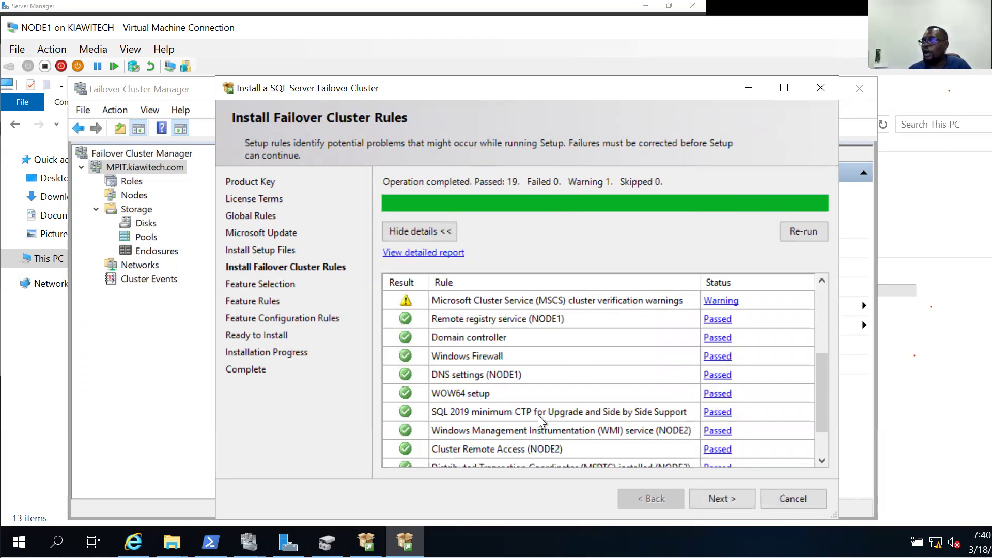
# Review the cluster rules result (19 passed, 1 warning) and move on to Feature Selection.
pyautogui.scroll(-1, 496, 411)
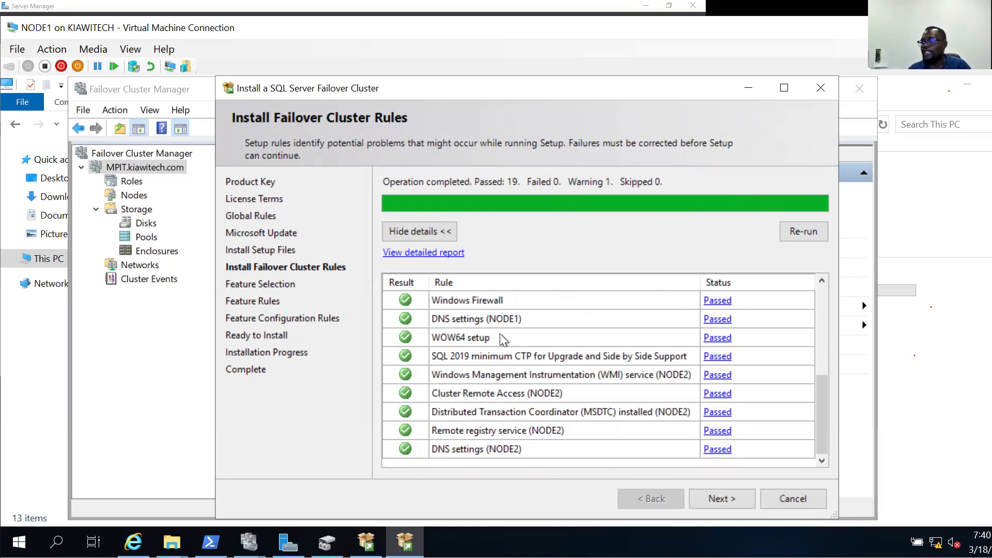
pyautogui.scroll(3, 525, 398)
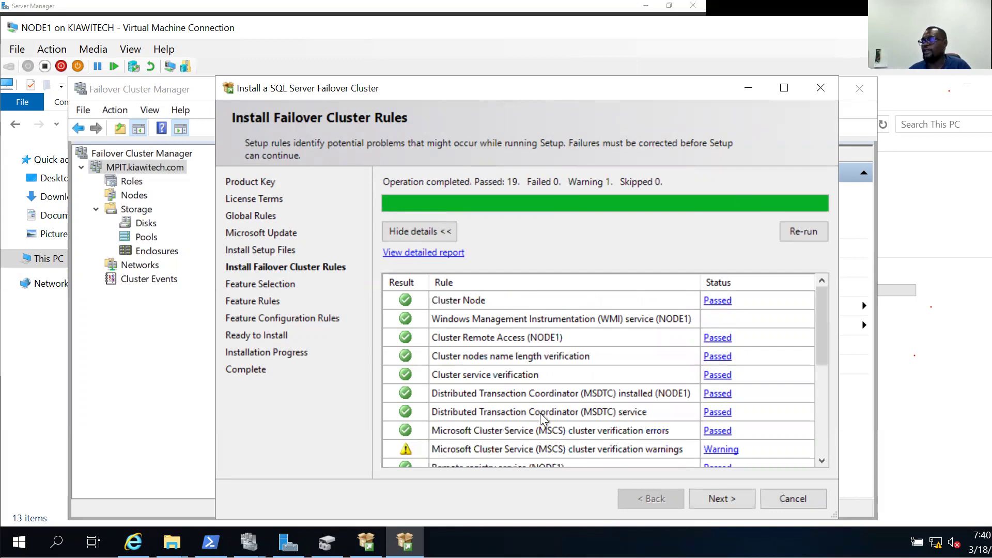
pyautogui.scroll(-1, 540, 413)
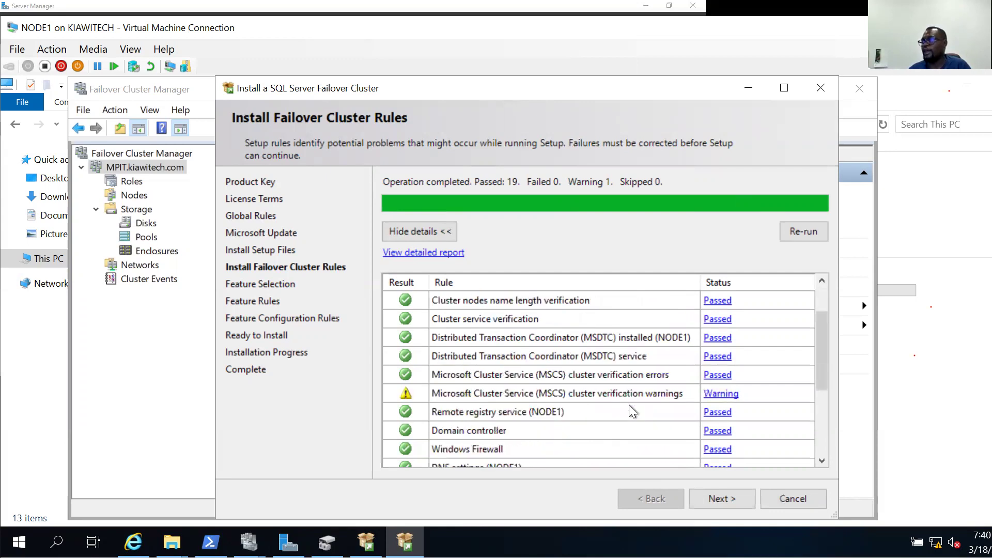
pyautogui.click(730, 504)
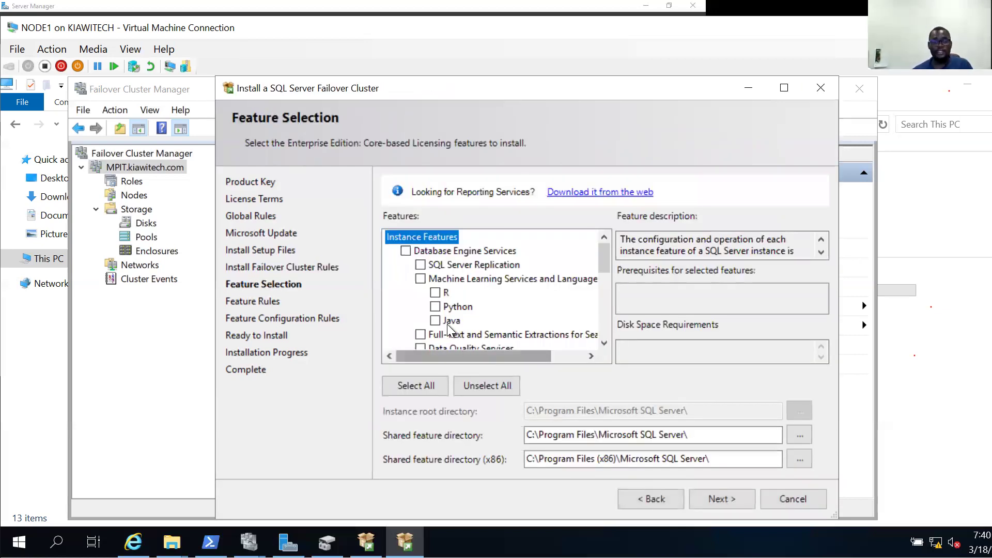
# Select Database Engine Services with its Replication and Full-Text sub-features.
pyautogui.click(431, 253)
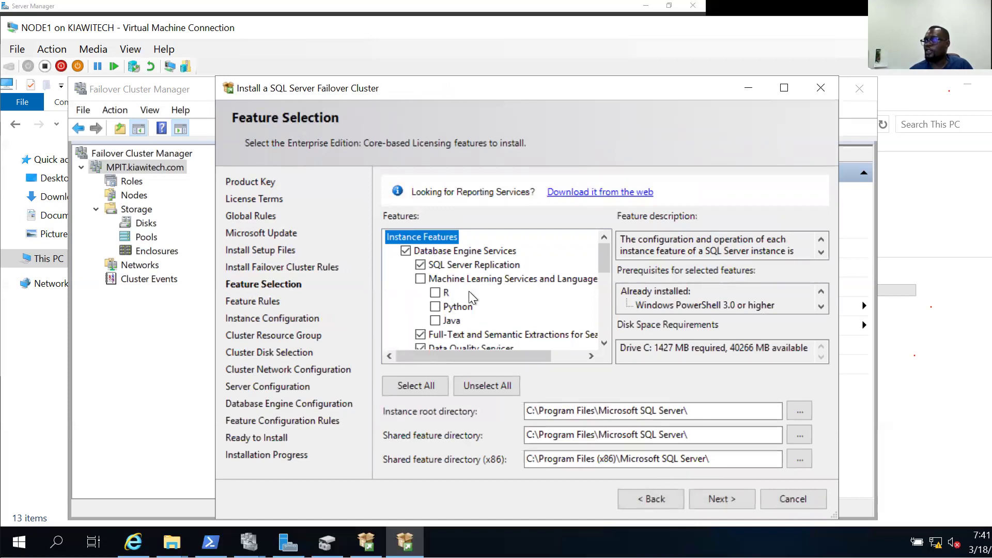
pyautogui.scroll(-1, 455, 291)
pyautogui.scroll(-1, 429, 279)
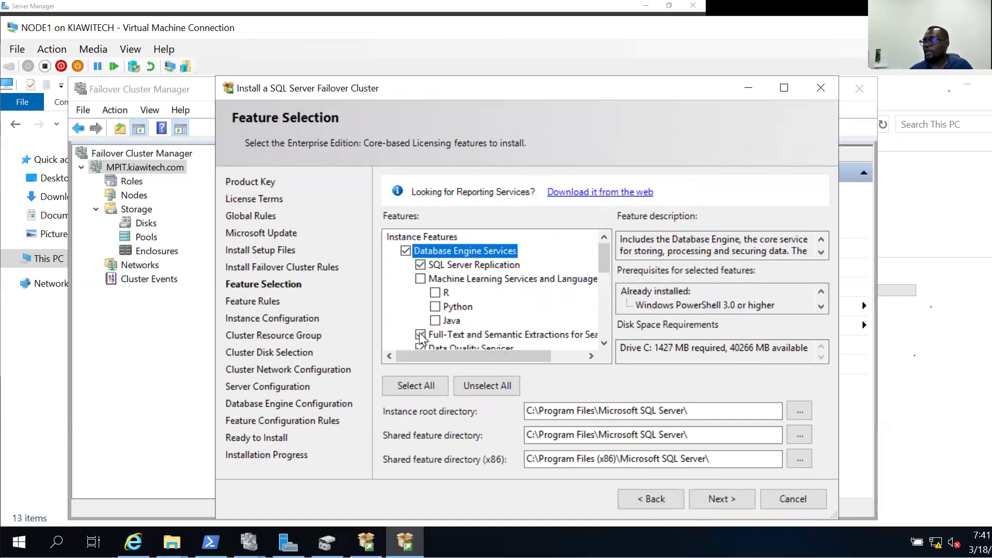
pyautogui.click(421, 334)
pyautogui.click(406, 252)
pyautogui.click(406, 252)
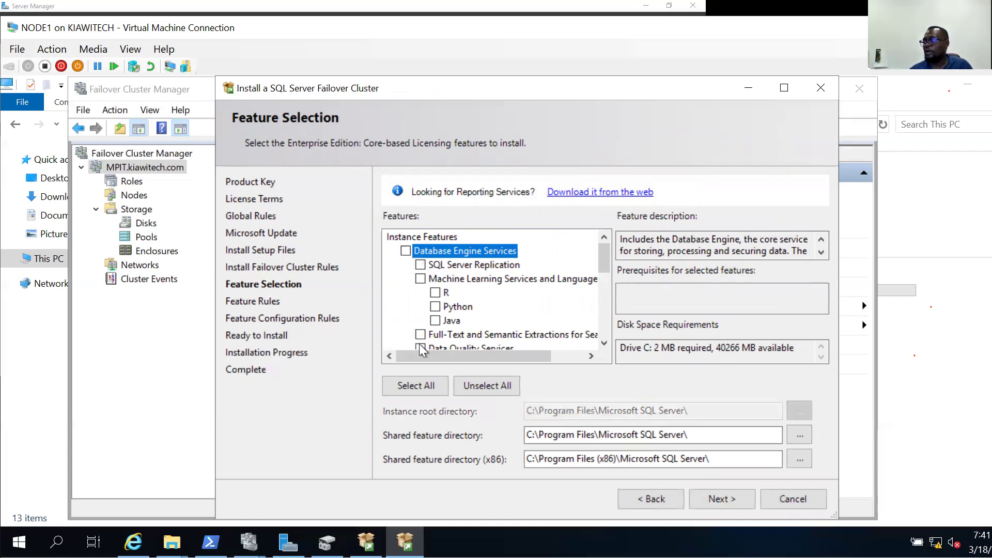
pyautogui.click(406, 251)
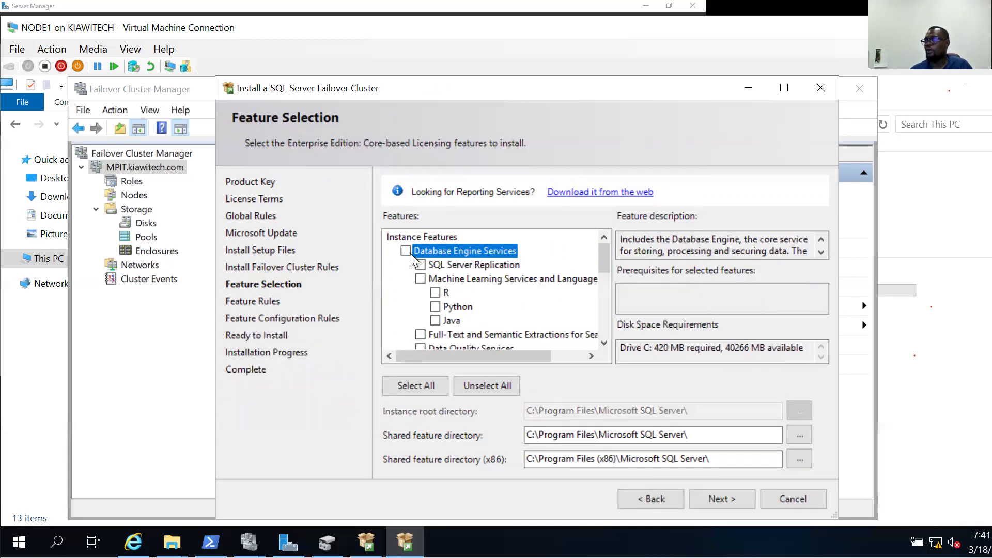
pyautogui.press('space')
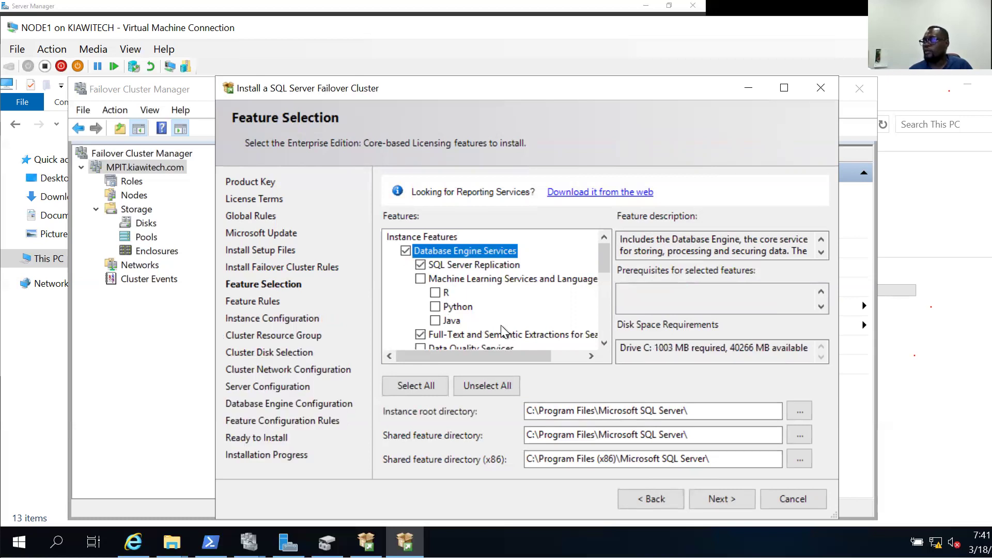
# Add Client Tools Connectivity to the features and continue to Instance Configuration.
pyautogui.scroll(-3, 436, 321)
pyautogui.click(406, 307)
pyautogui.scroll(-1, 482, 331)
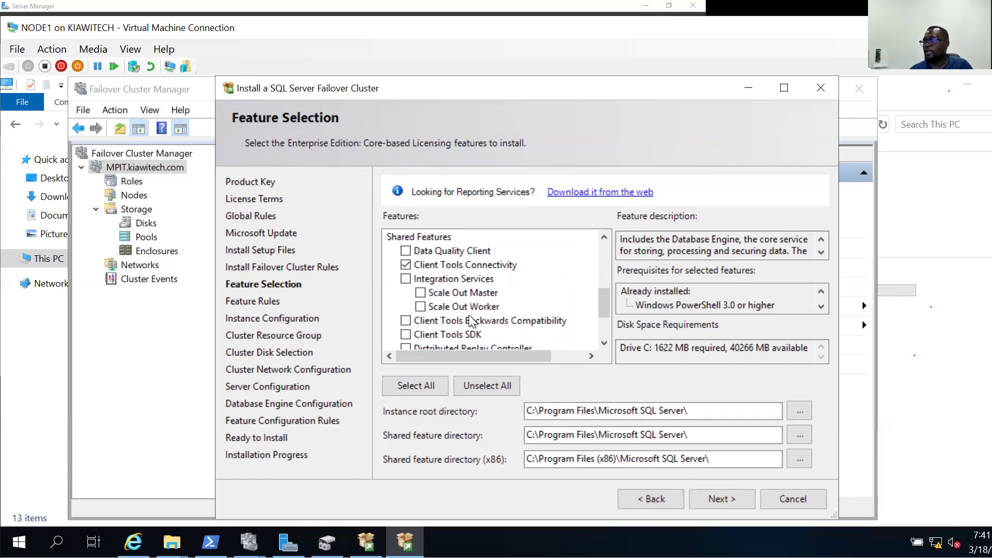
pyautogui.scroll(-1, 471, 320)
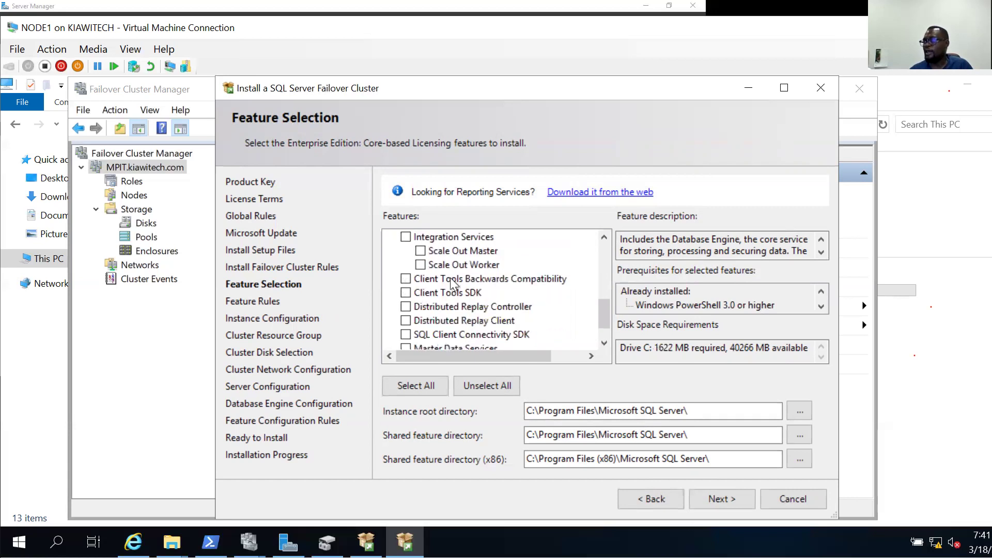
pyautogui.click(413, 280)
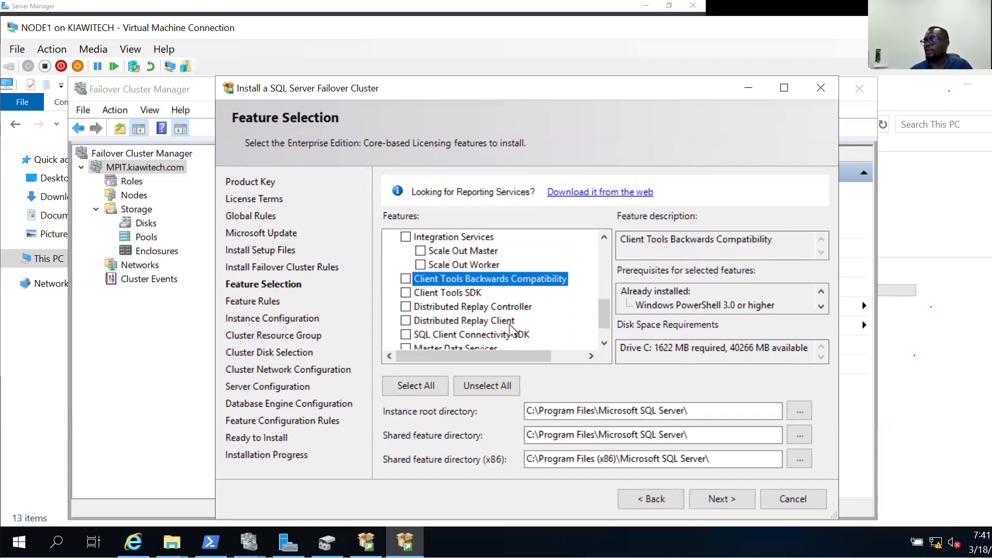
pyautogui.scroll(-1, 510, 328)
pyautogui.scroll(6, 575, 301)
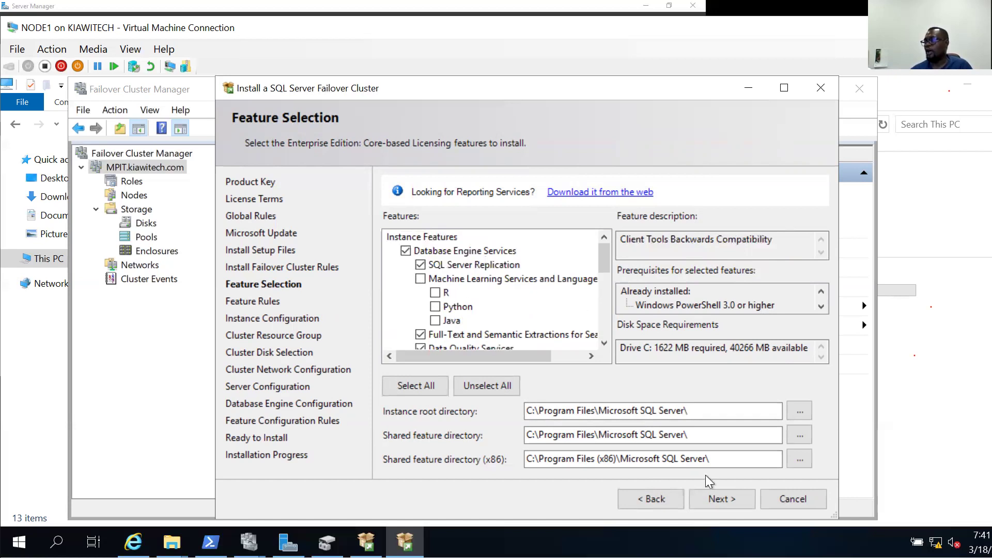
pyautogui.click(718, 497)
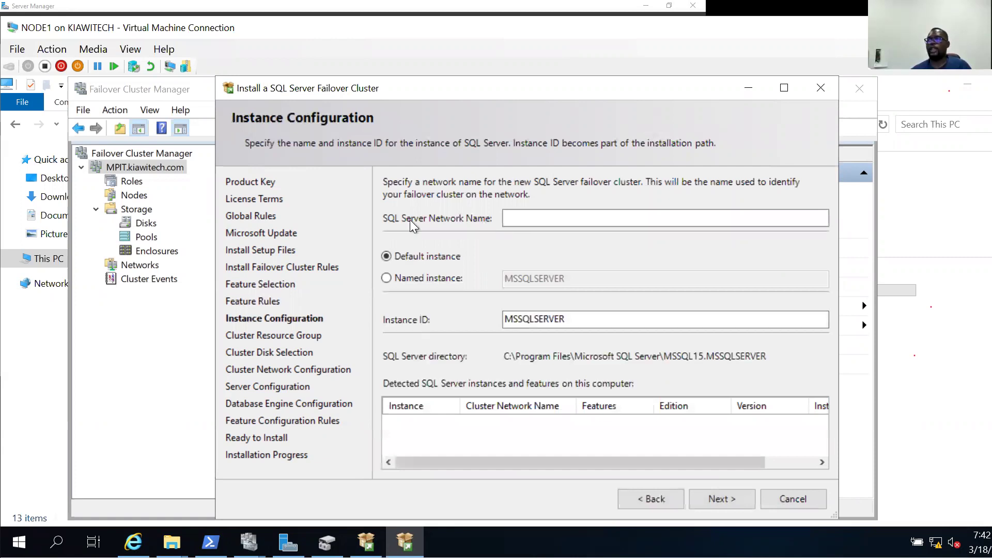
# Enter MPIT as the SQL Server network name and choose Named instance.
pyautogui.click(512, 218)
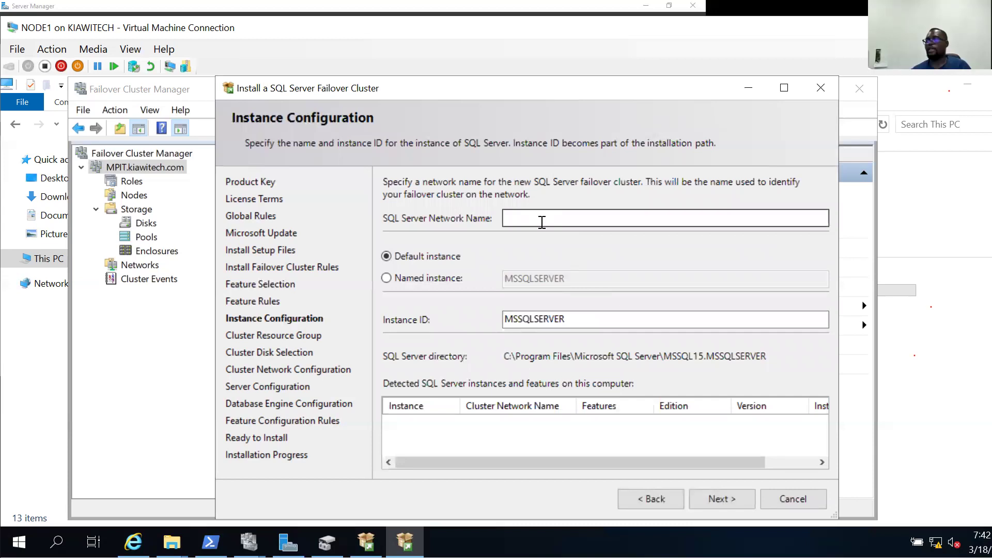
pyautogui.click(539, 220)
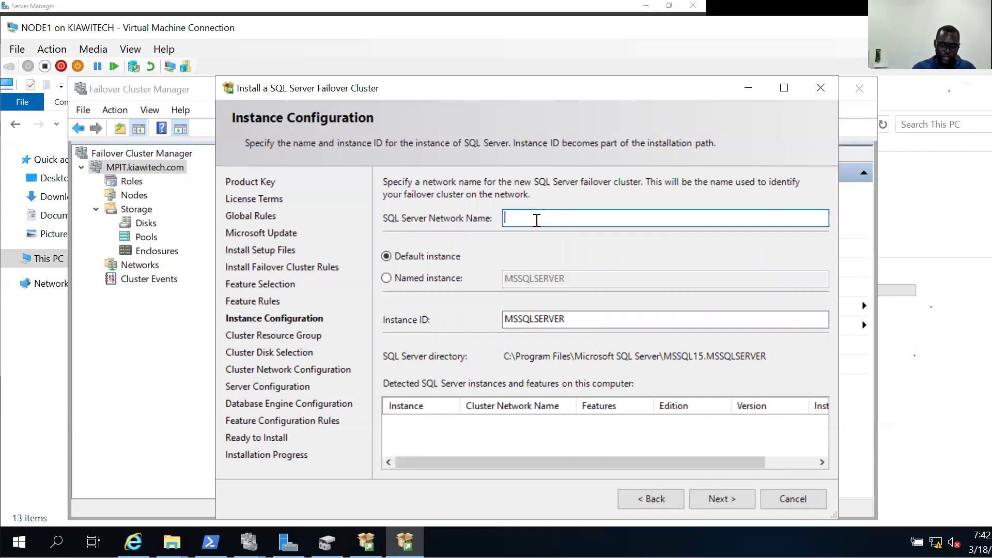
pyautogui.write('P')
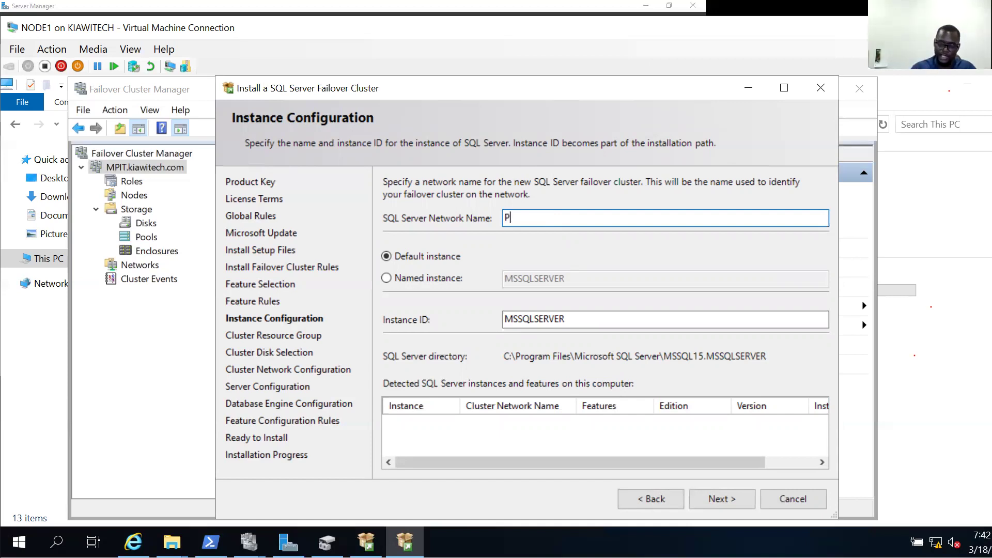
pyautogui.press('BackSpace')
pyautogui.write('MPIT')
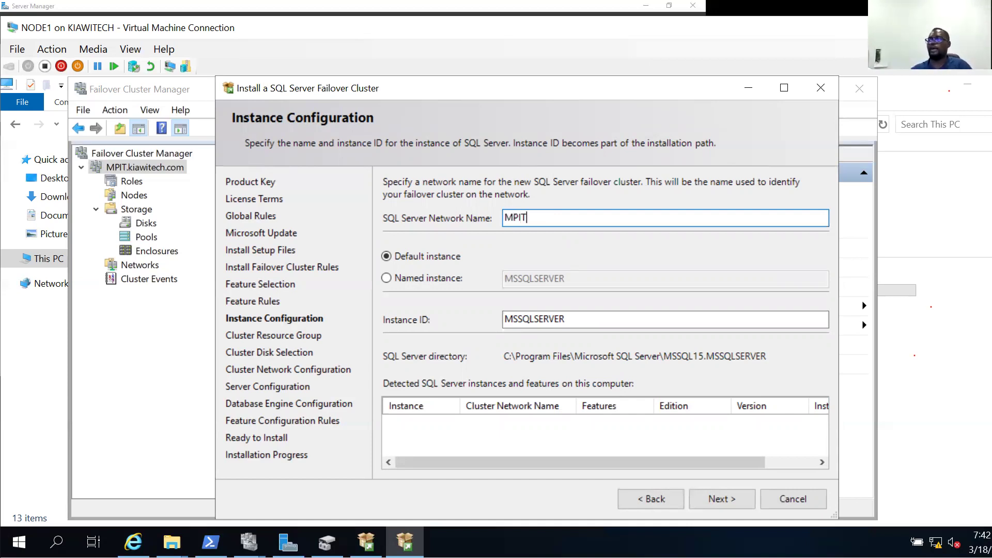
pyautogui.click(396, 277)
pyautogui.click(551, 220)
pyautogui.press('End')
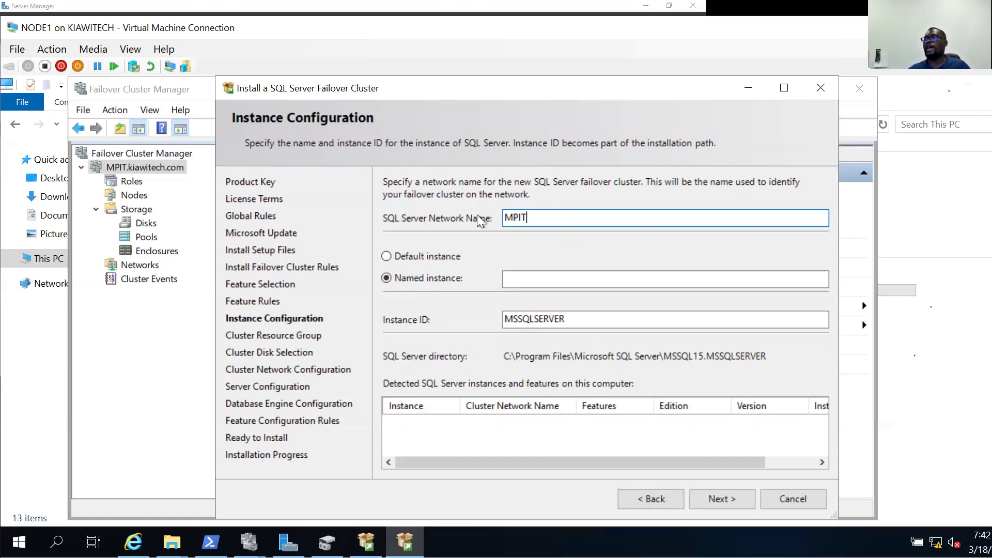
pyautogui.moveTo(528, 220); pyautogui.dragTo(456, 222)
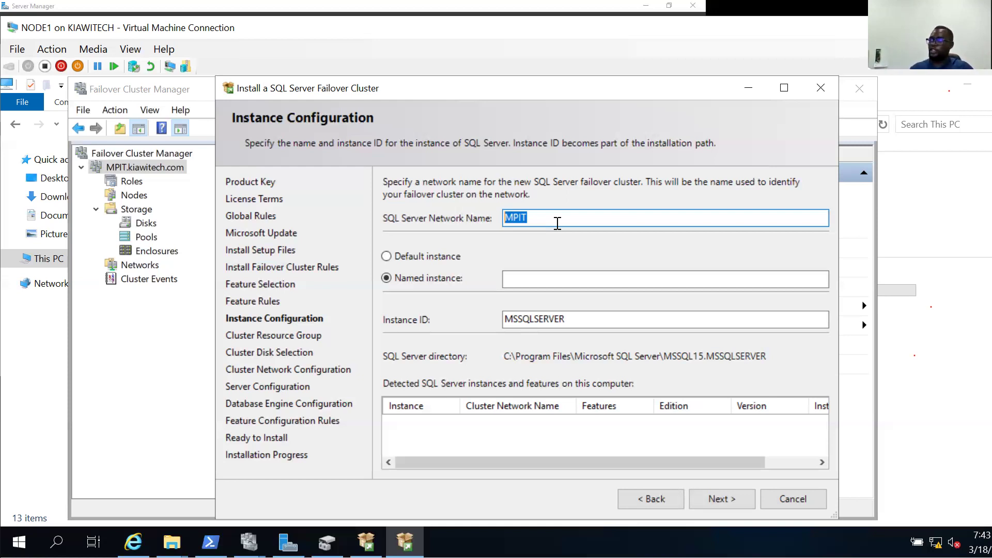
# Extend the network name to MPITAPP, name the instance MPITCLASS, and continue.
pyautogui.press('End')
pyautogui.write('AP')
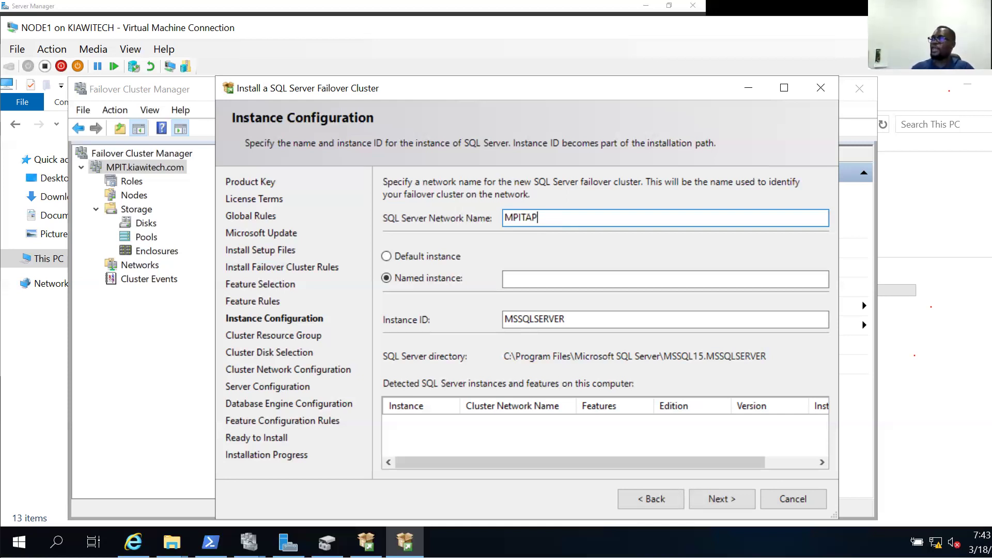
pyautogui.write('P')
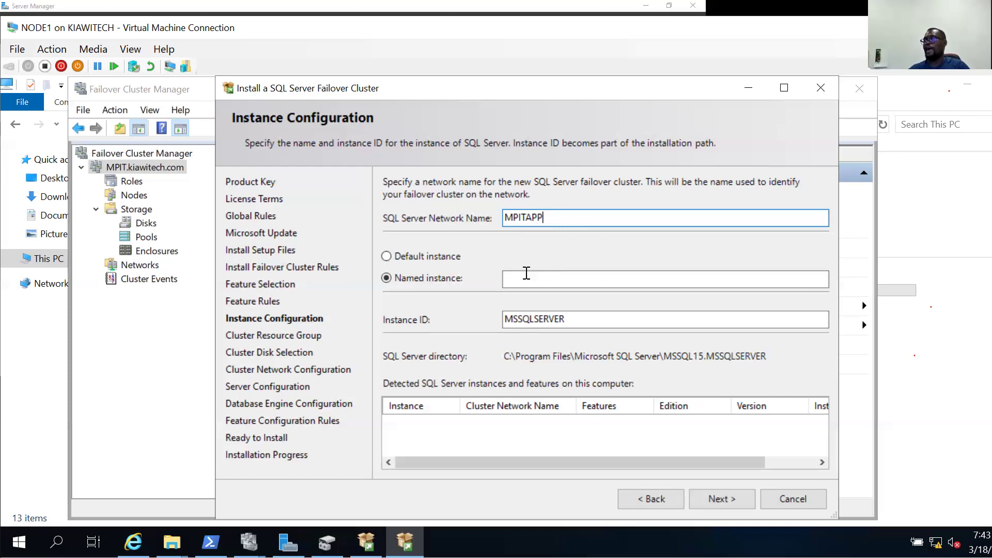
pyautogui.click(444, 281)
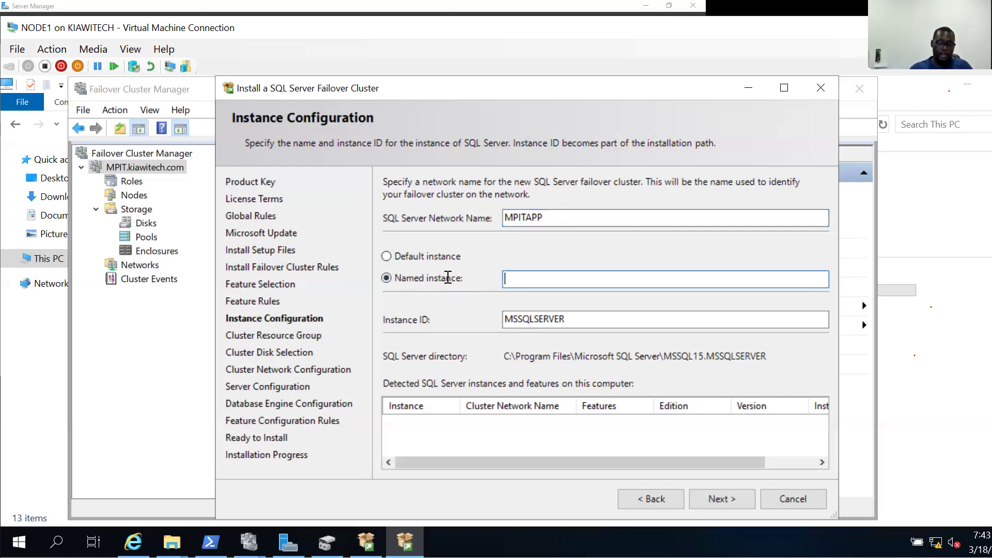
pyautogui.write('M')
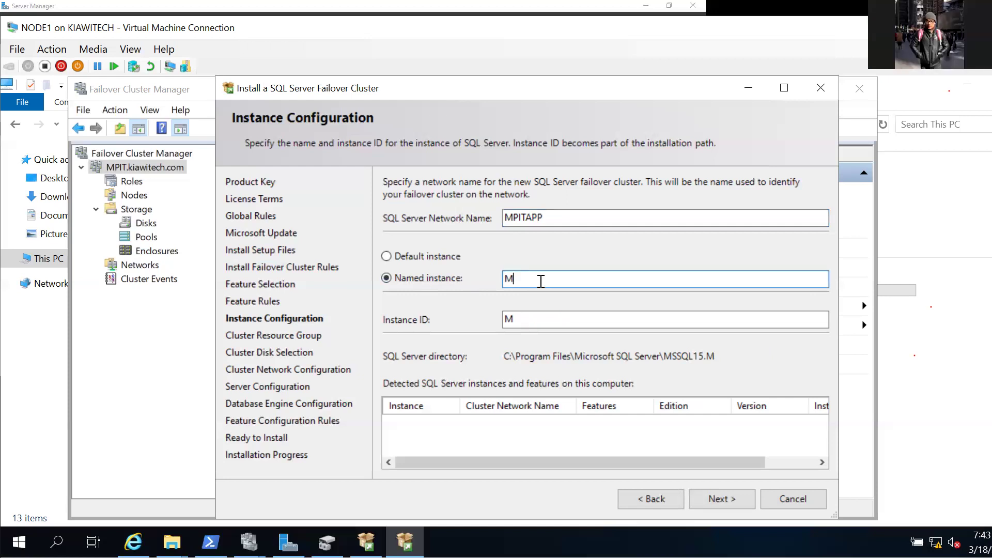
pyautogui.write('P')
pyautogui.write('IYC')
pyautogui.press('BackSpace')
pyautogui.press('BackSpace')
pyautogui.write('TCLASS')
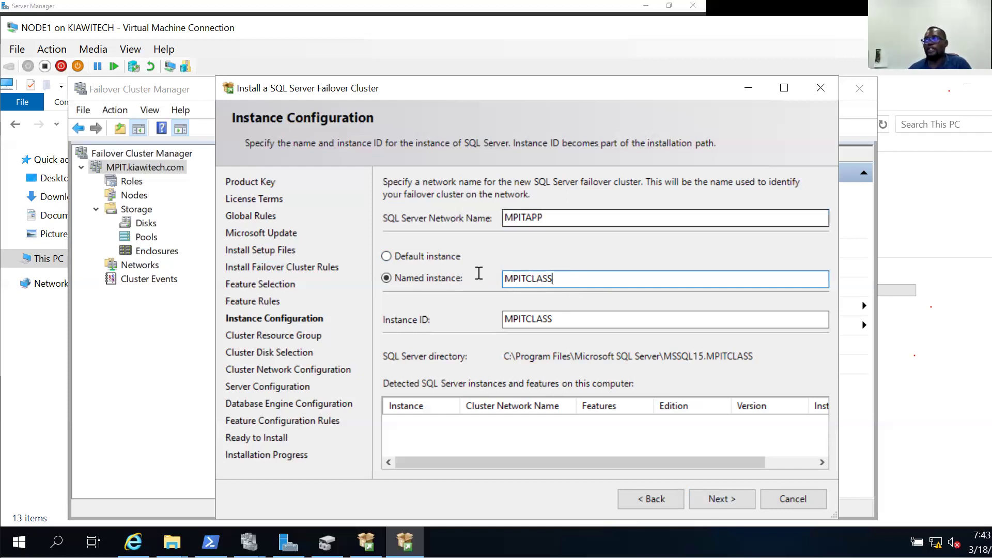
pyautogui.hotkey('ctrl', 'a')
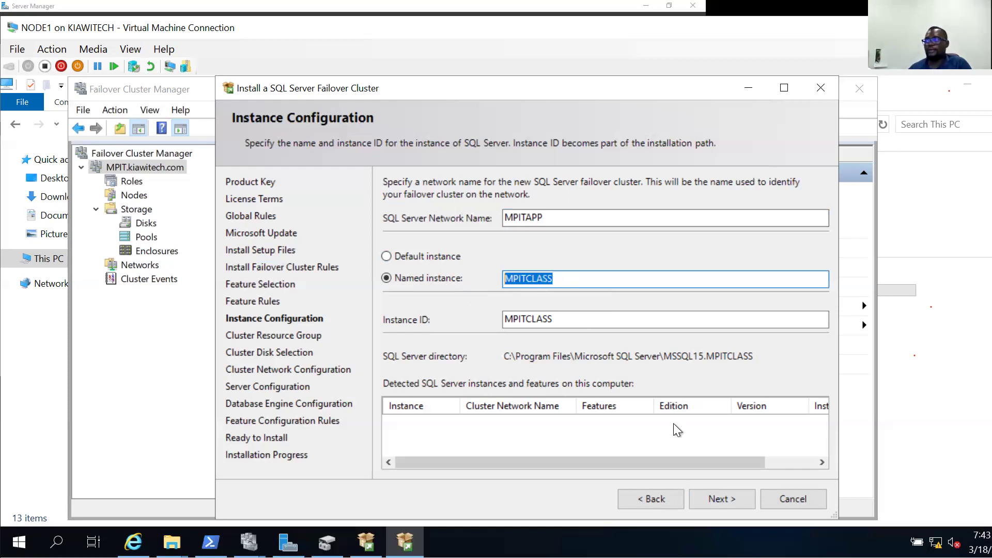
pyautogui.click(720, 497)
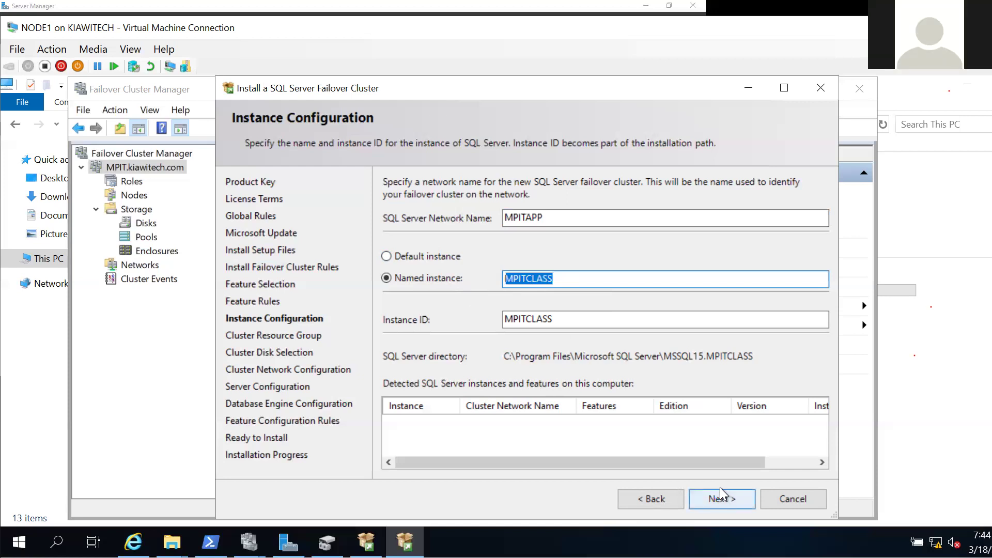
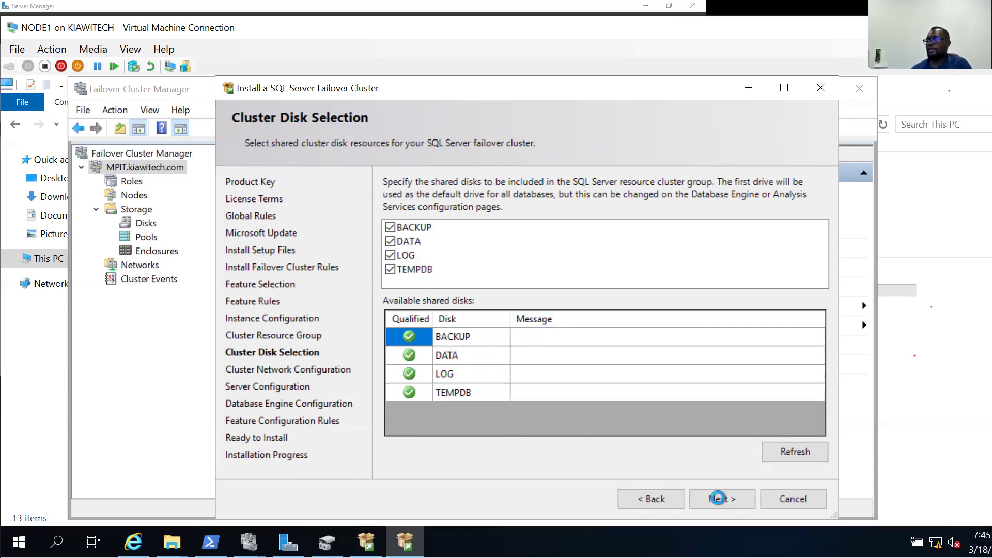
# Accept the cluster disks and give Cluster Network 1 the static IPv4 address 192.168.100.21.
pyautogui.click(718, 499)
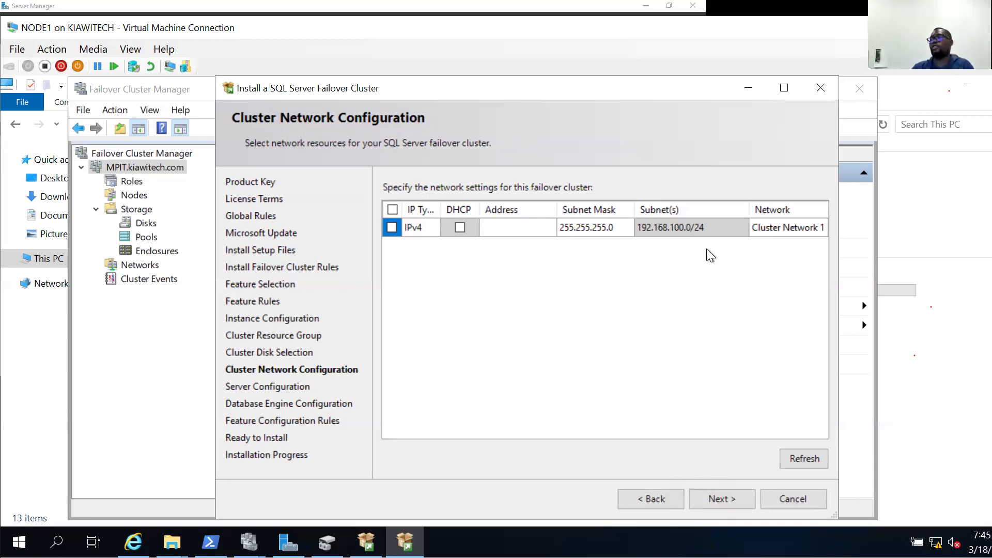
pyautogui.click(392, 228)
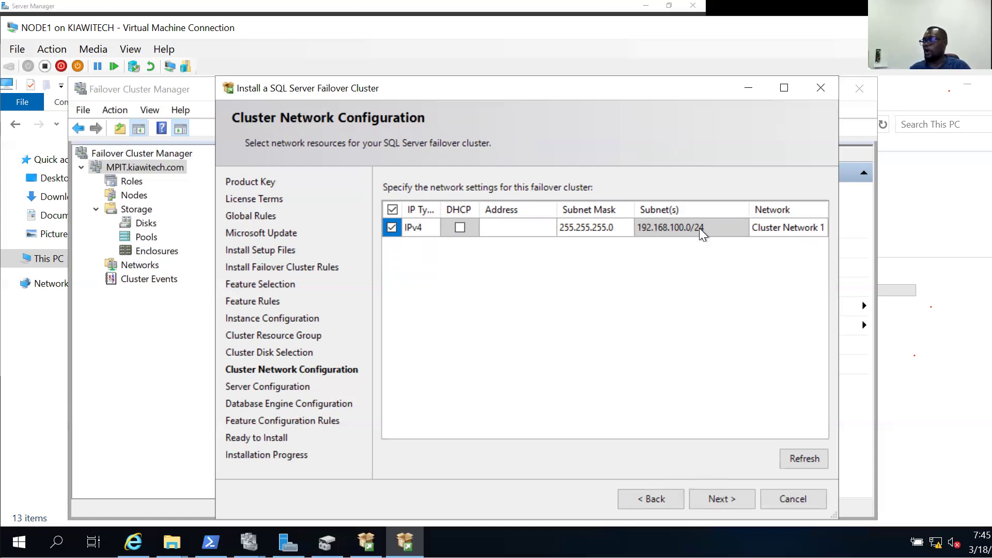
pyautogui.click(517, 227)
pyautogui.write('192.1')
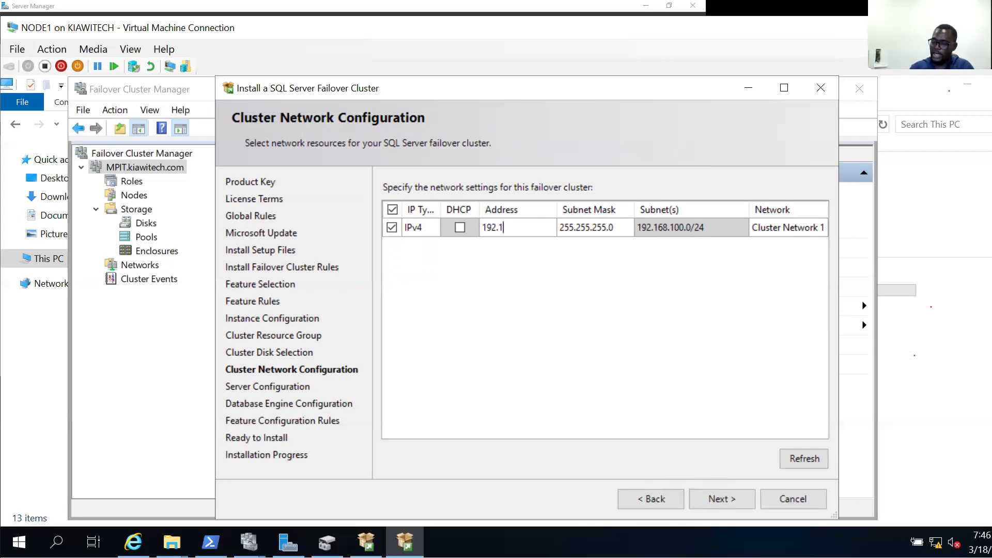
pyautogui.write('68.10')
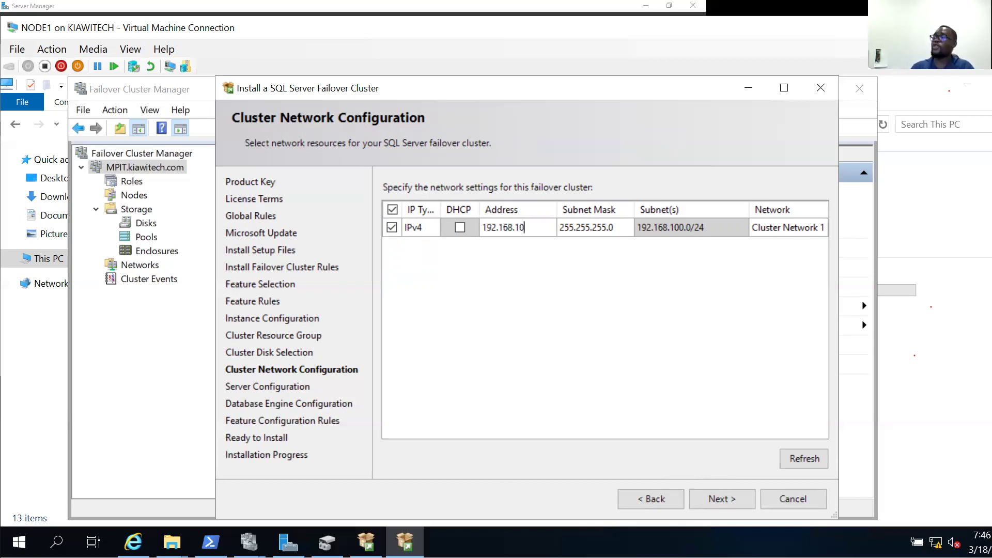
pyautogui.write('0.')
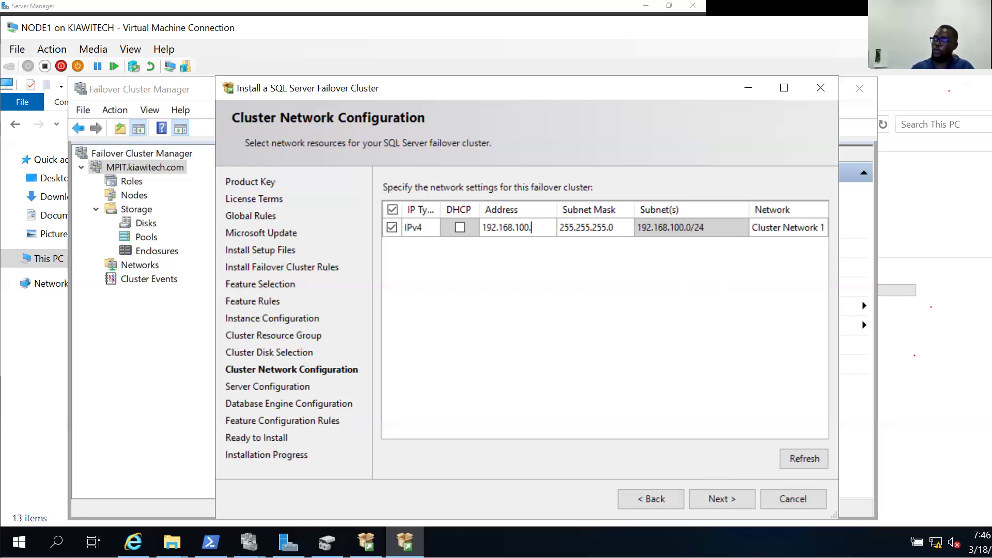
pyautogui.write('21')
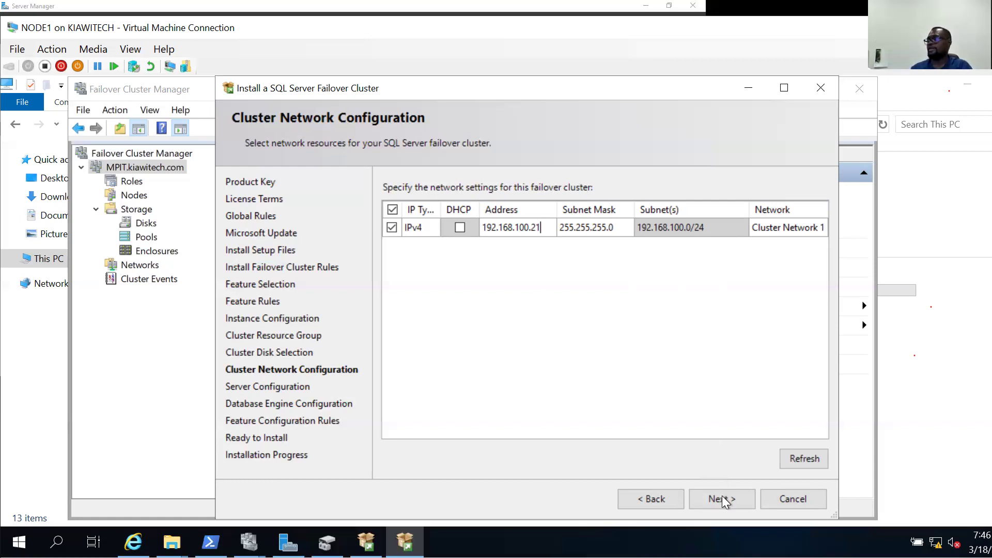
pyautogui.click(721, 497)
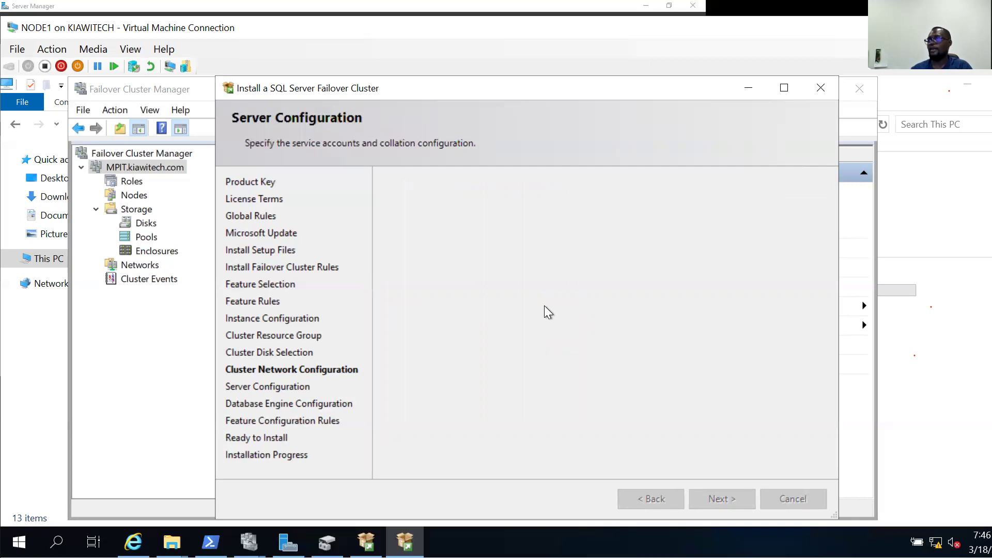
# Set SQL Server Agent to run as the domain clusteradmin account and enter its password.
pyautogui.click(653, 248)
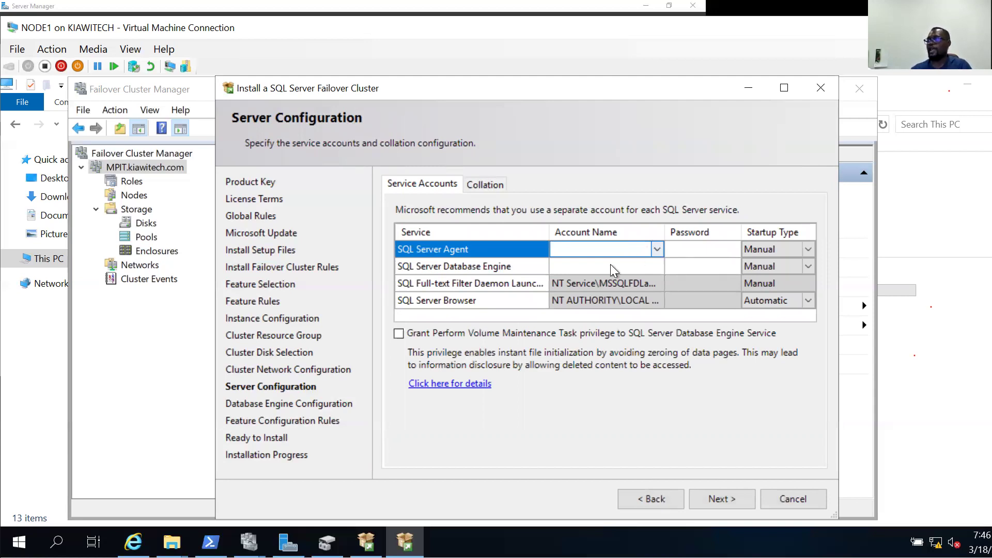
pyautogui.click(604, 253)
pyautogui.click(656, 249)
pyautogui.click(599, 259)
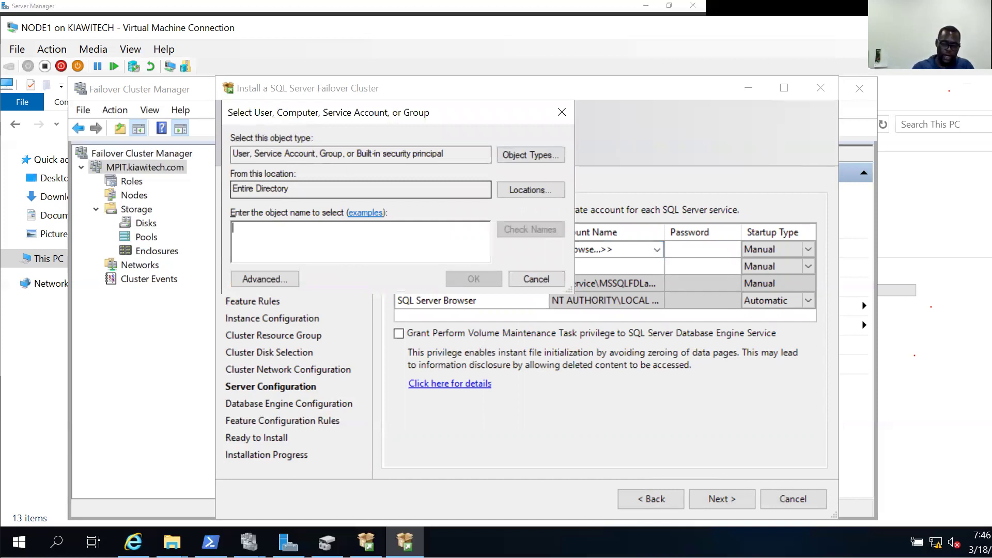
pyautogui.write('clusteradmin')
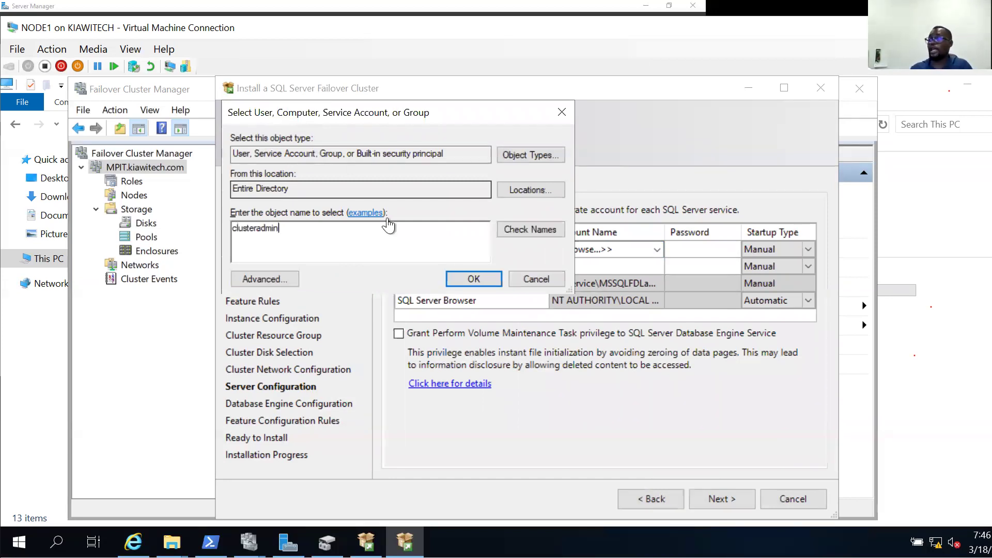
pyautogui.click(510, 231)
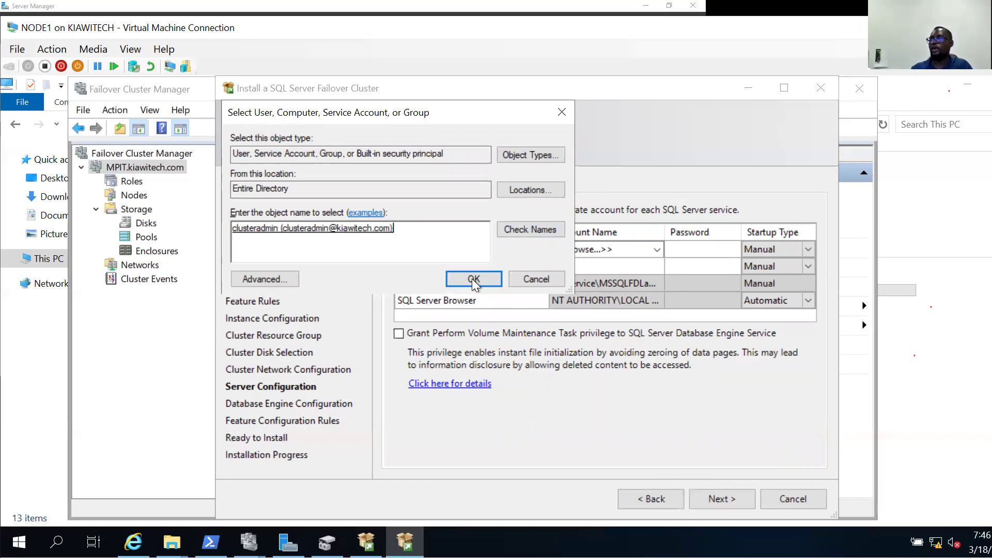
pyautogui.press('Return')
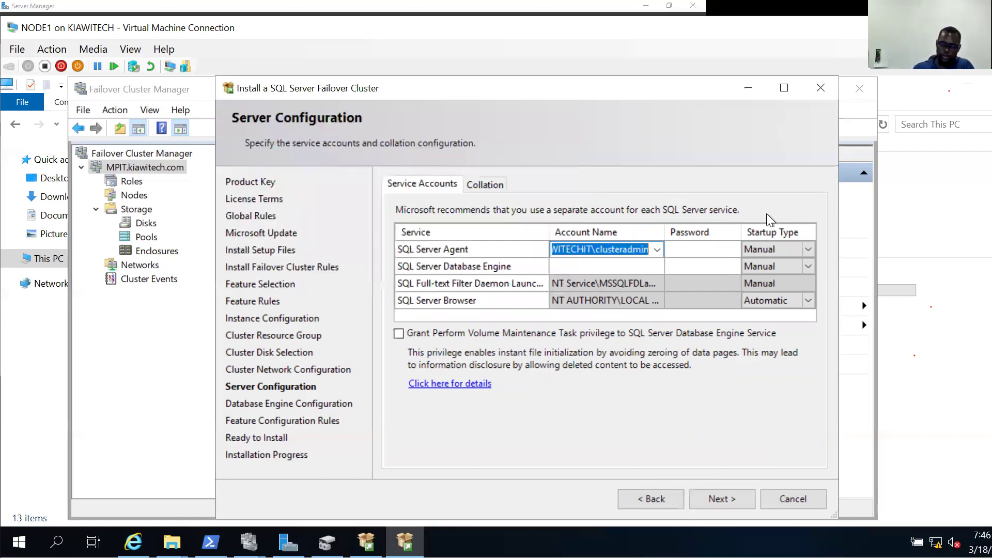
pyautogui.press('Tab')
pyautogui.write('P@ssw0rd')
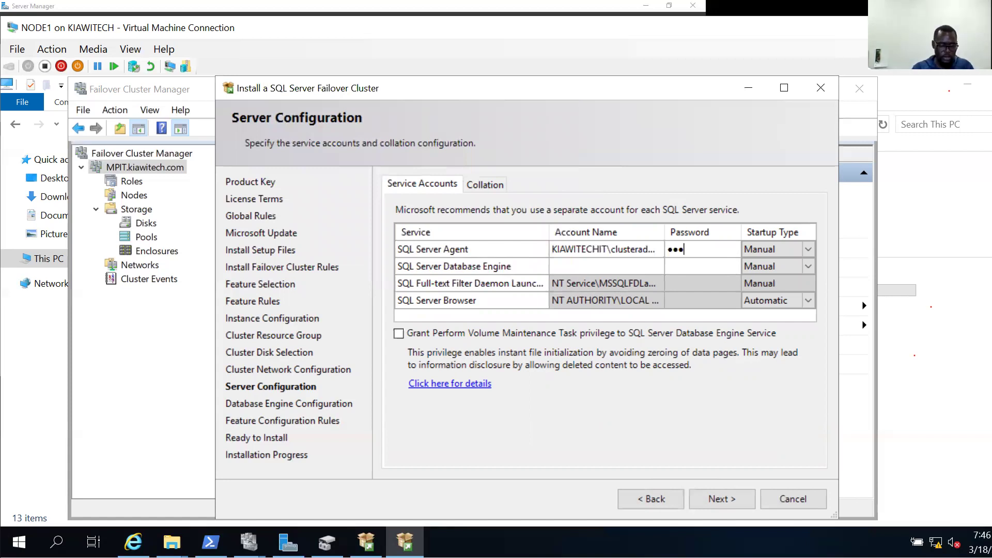
pyautogui.write('1')
pyautogui.press('Tab')
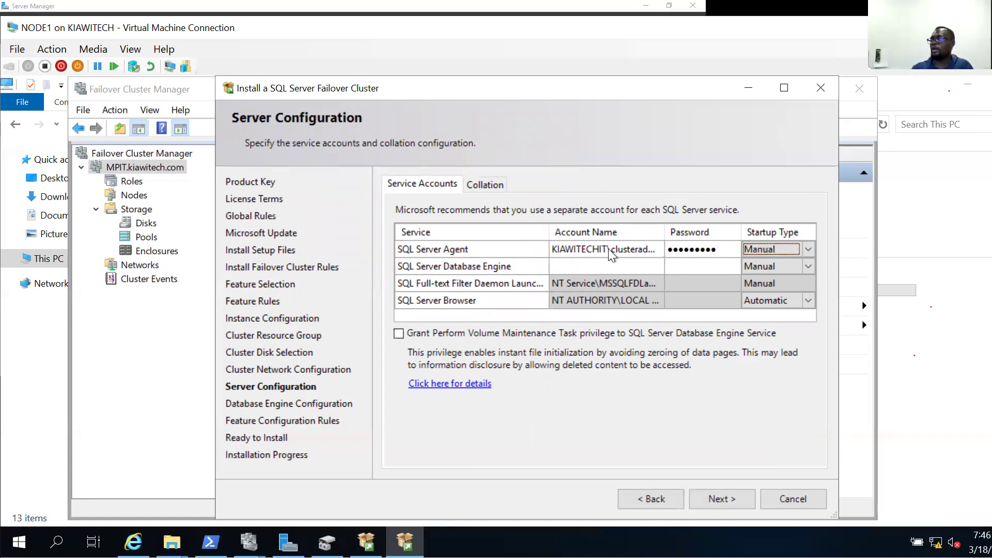
# Use the same clusteradmin account and password for the Database Engine service.
pyautogui.click(610, 249)
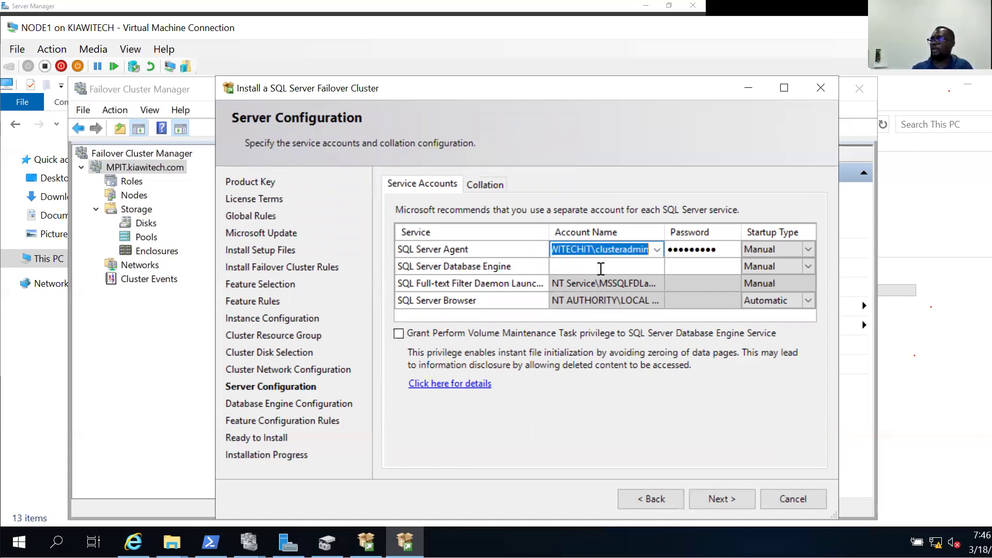
pyautogui.click(599, 267)
pyautogui.hotkey('ctrl', 'v')
pyautogui.press('Tab')
pyautogui.write('P@ssw0rd')
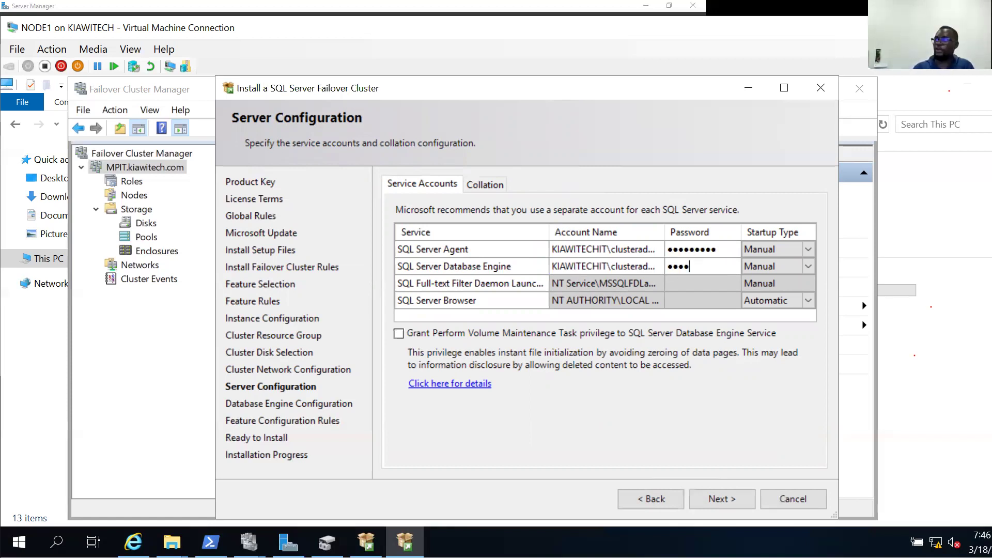
pyautogui.write('1')
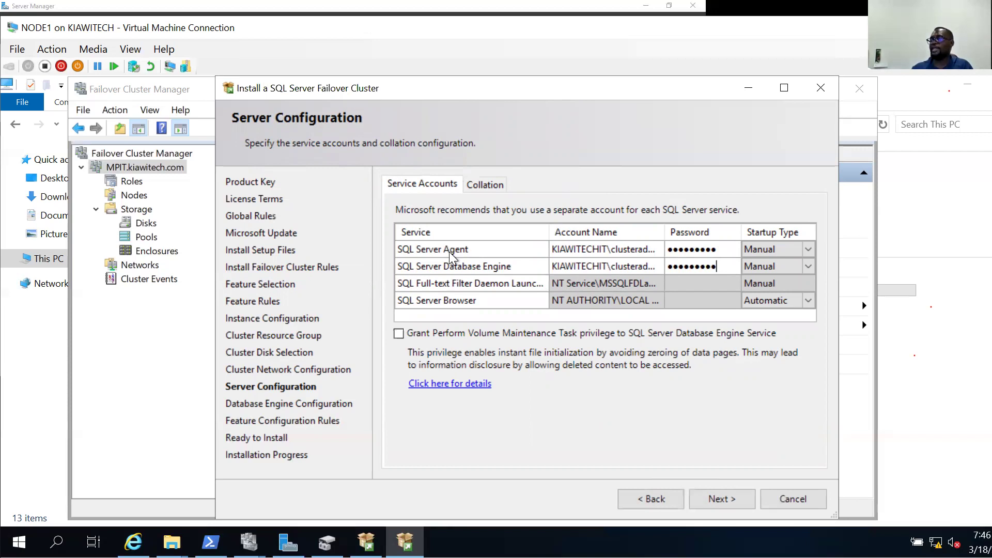
pyautogui.click(806, 250)
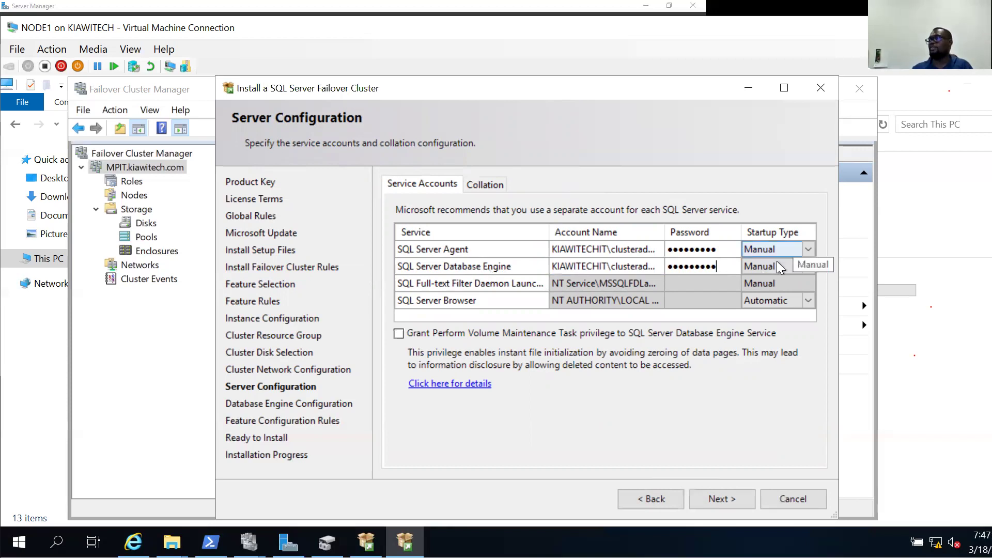
pyautogui.click(791, 264)
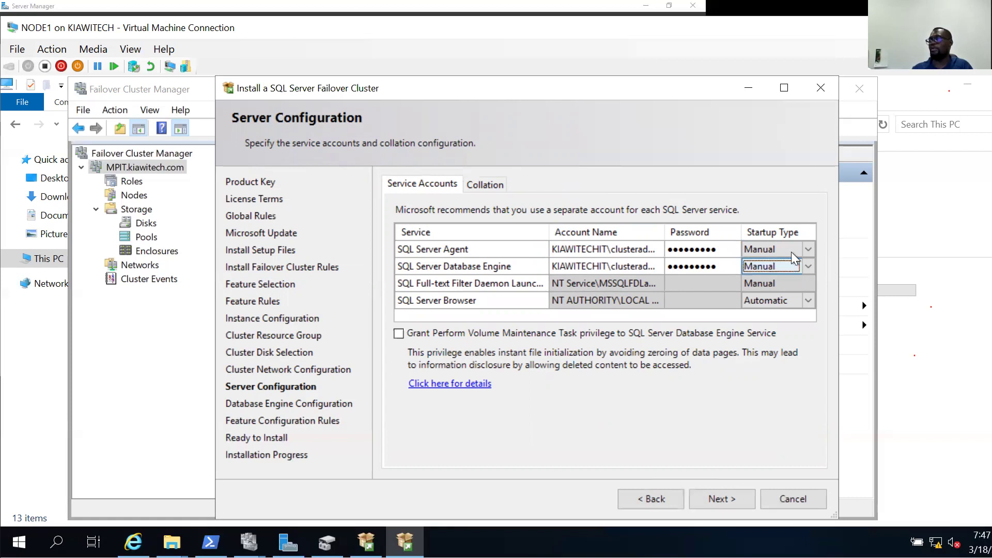
# Switch Database Engine authentication to Mixed Mode and enter and confirm the sa password.
pyautogui.click(732, 497)
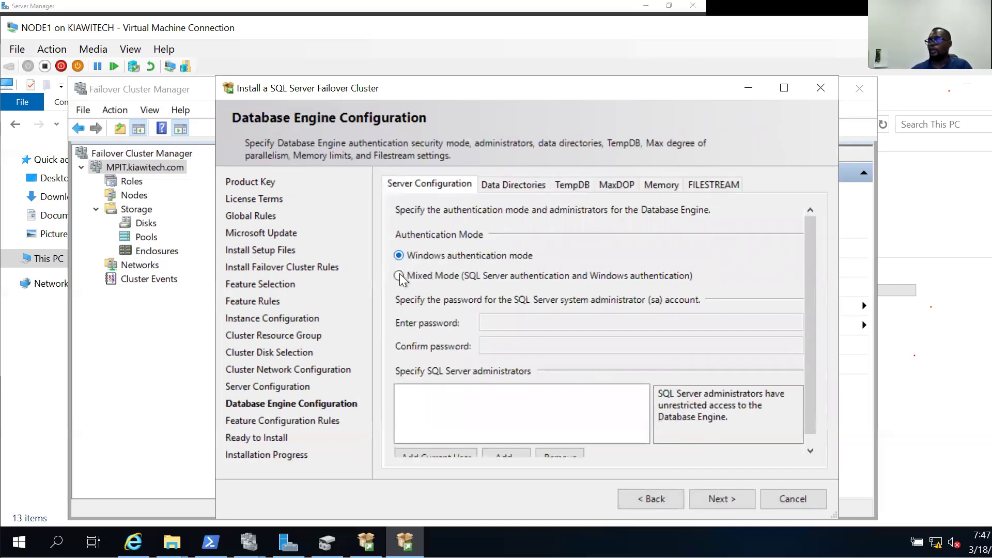
pyautogui.click(399, 275)
pyautogui.click(532, 321)
pyautogui.write('•••••••••')
pyautogui.press('Tab')
pyautogui.write('••••••••••')
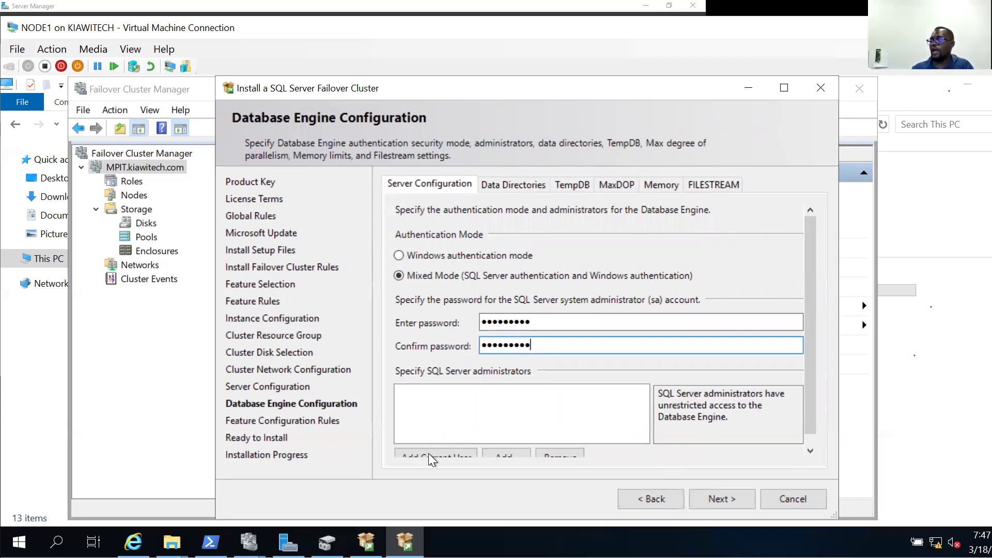
# Add the clusteradmin account as a SQL Server administrator.
pyautogui.click(504, 447)
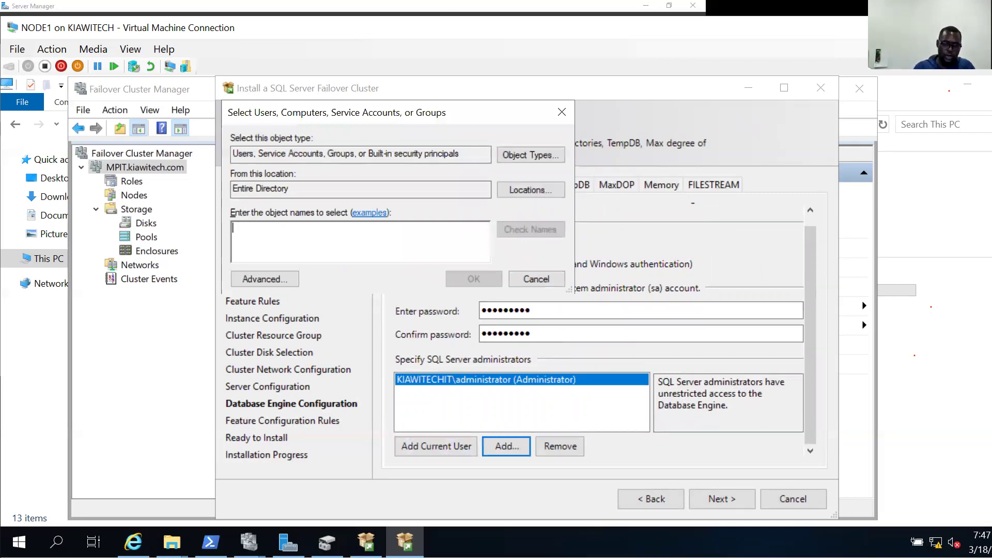
pyautogui.write('clustera')
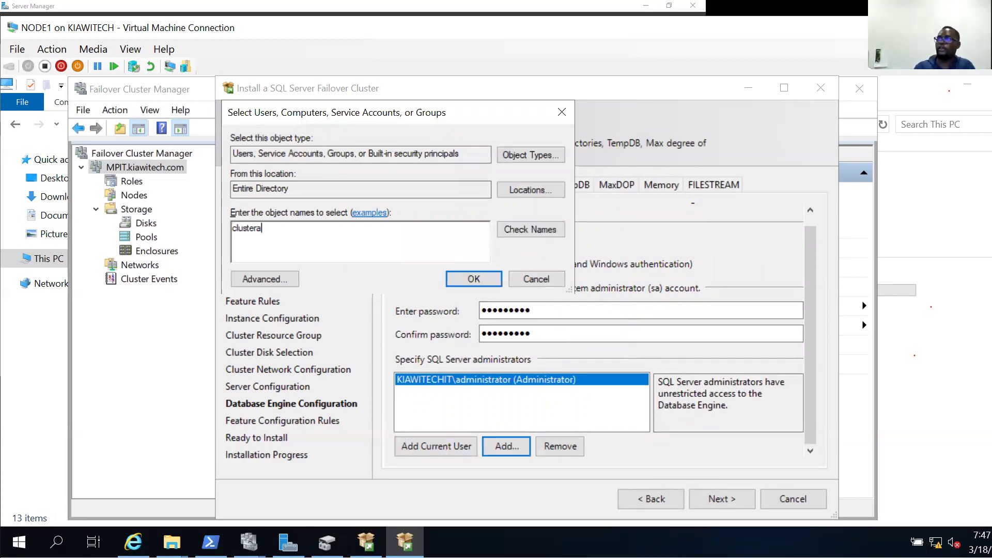
pyautogui.write('min')
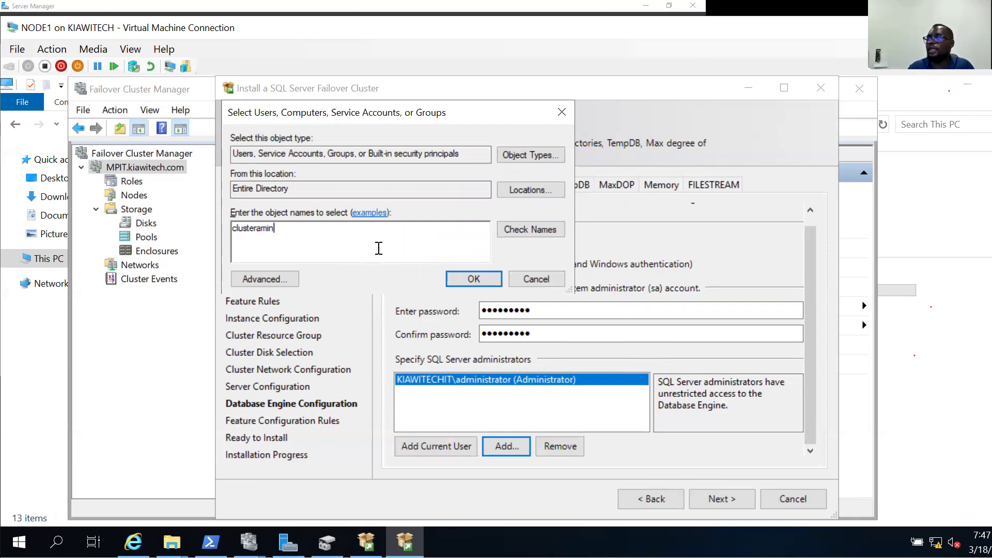
pyautogui.press('BackSpace')
pyautogui.press('BackSpace')
pyautogui.press('BackSpace')
pyautogui.press('BackSpace')
pyautogui.write('admin')
pyautogui.click(486, 279)
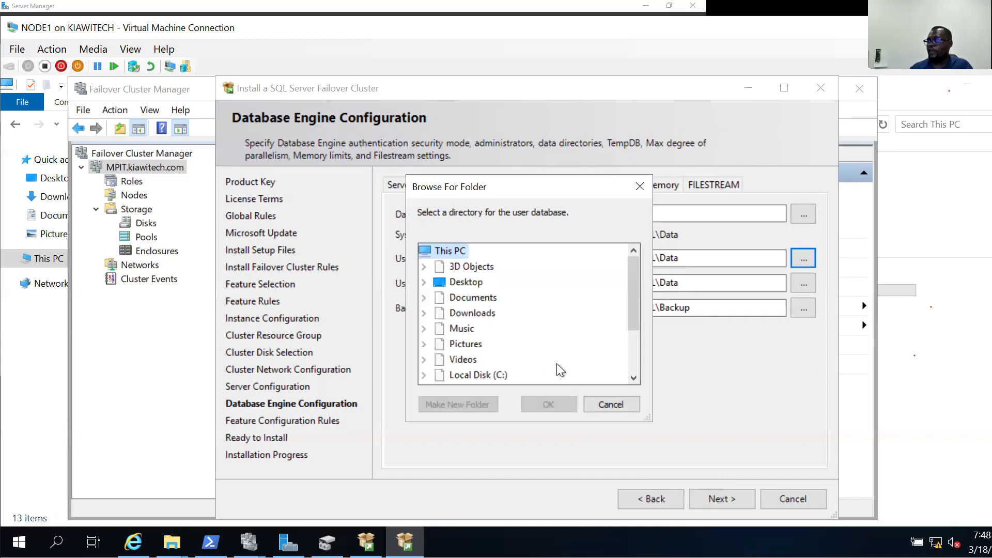
# Create E:\MSSQL\DATA and make it the user database directory.
pyautogui.scroll(-2, 548, 357)
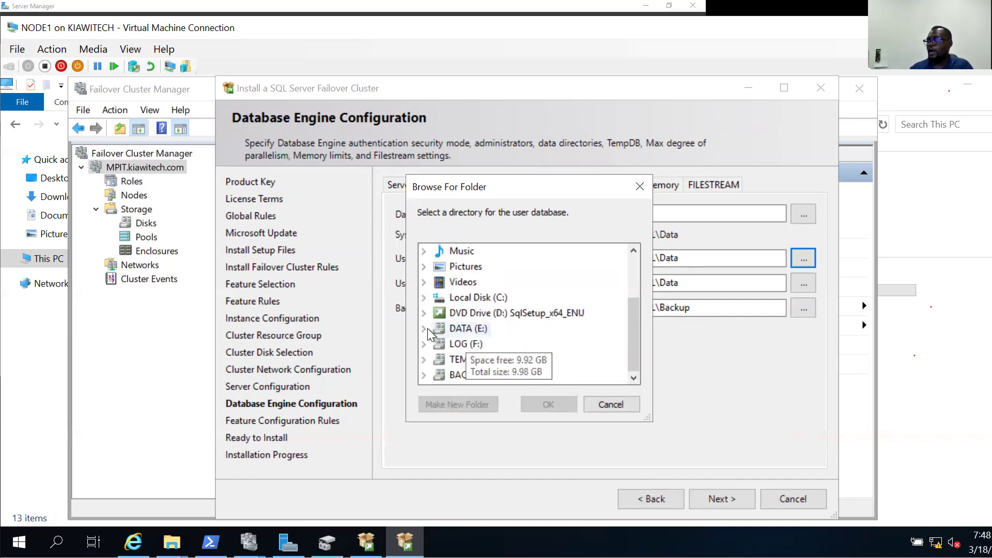
pyautogui.click(455, 328)
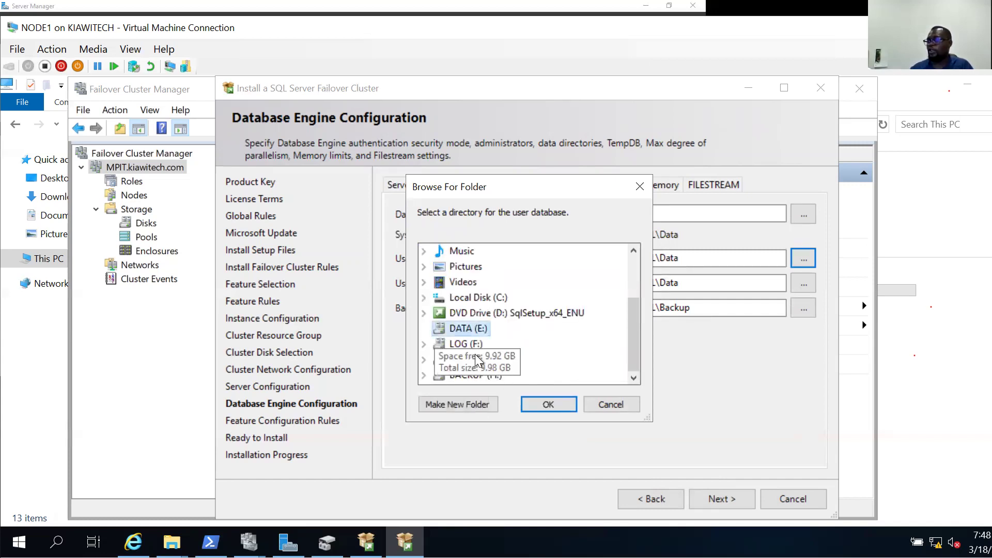
pyautogui.click(458, 404)
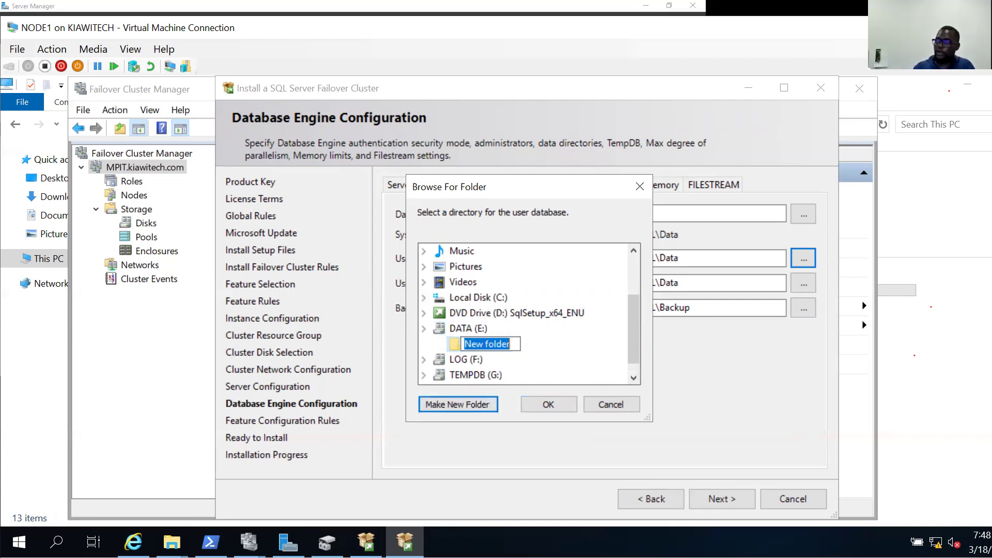
pyautogui.write('MSSQL')
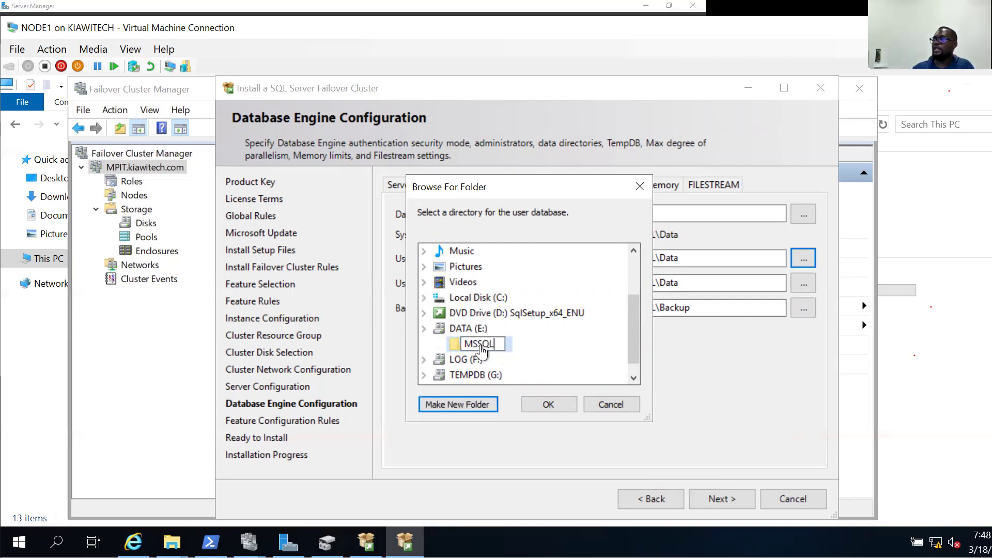
pyautogui.press('Return')
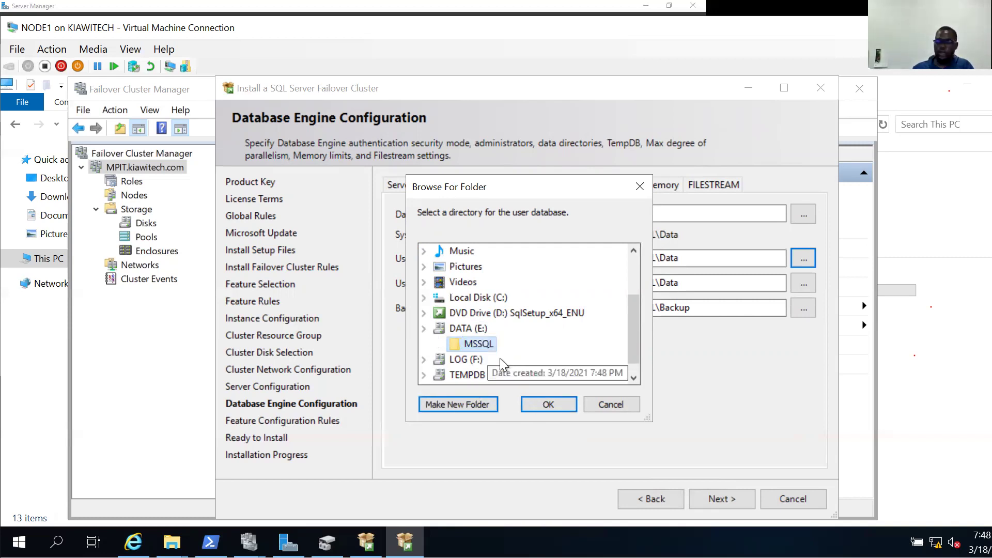
pyautogui.press('Return')
pyautogui.write('DATA')
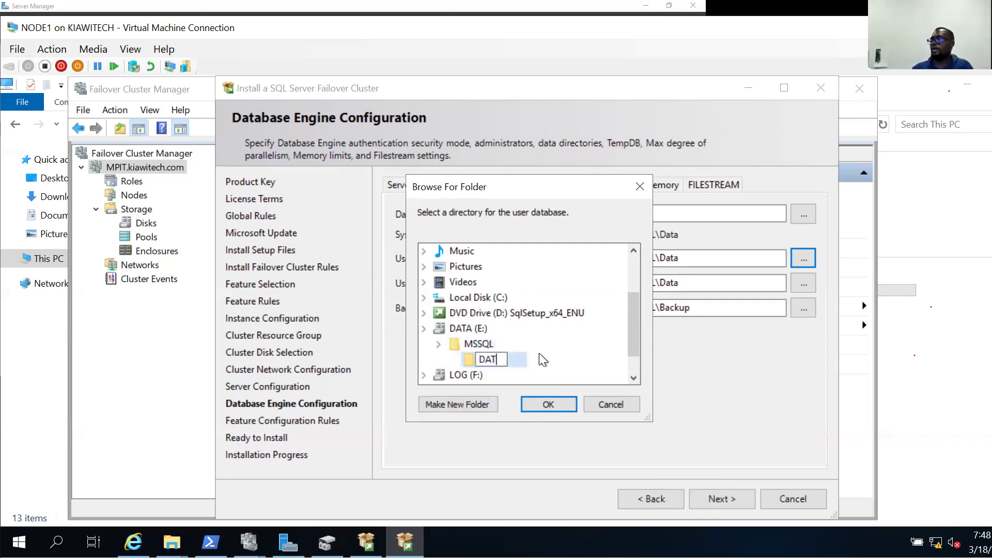
pyautogui.press('Return')
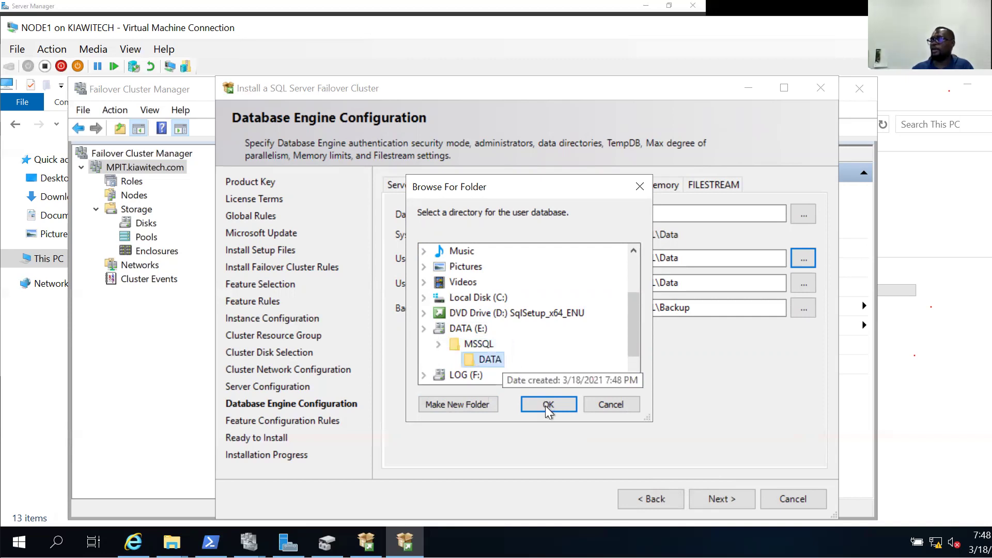
pyautogui.click(548, 406)
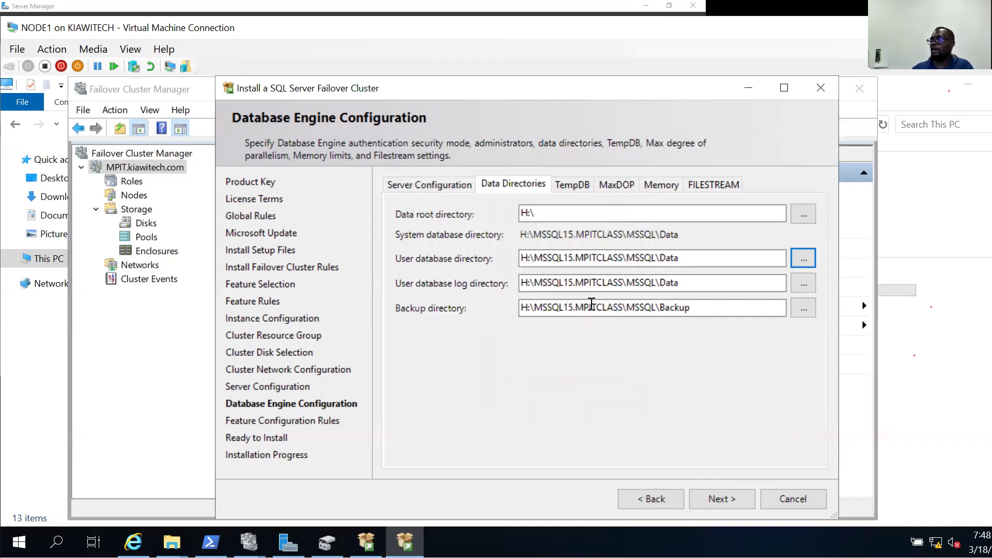
# Create F:\MSSQL\LOG and make it the user database log directory.
pyautogui.click(802, 284)
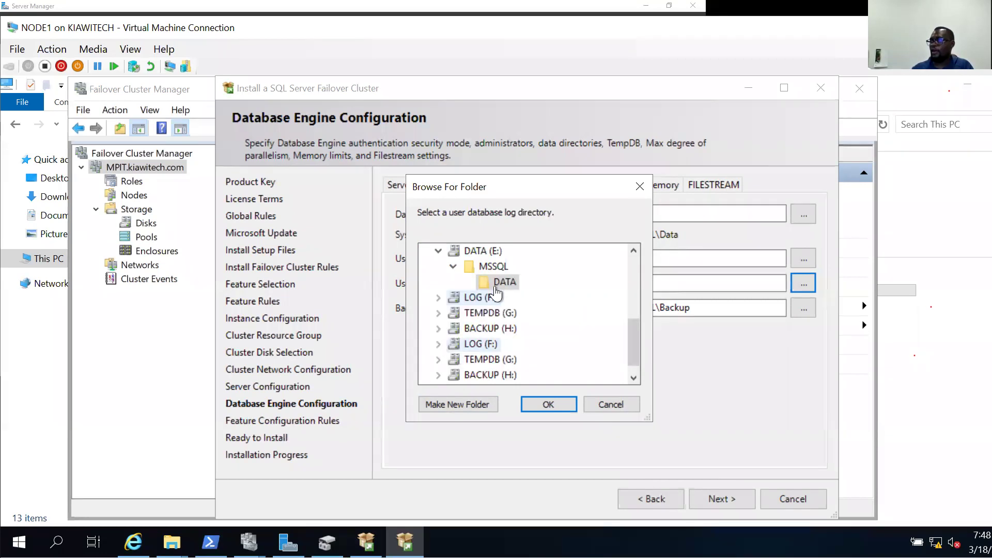
pyautogui.click(473, 281)
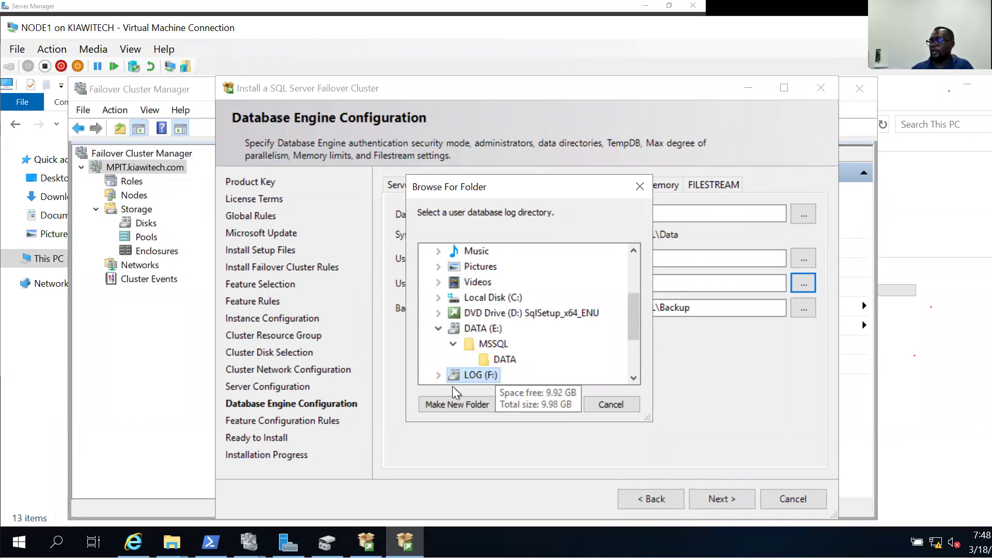
pyautogui.click(451, 403)
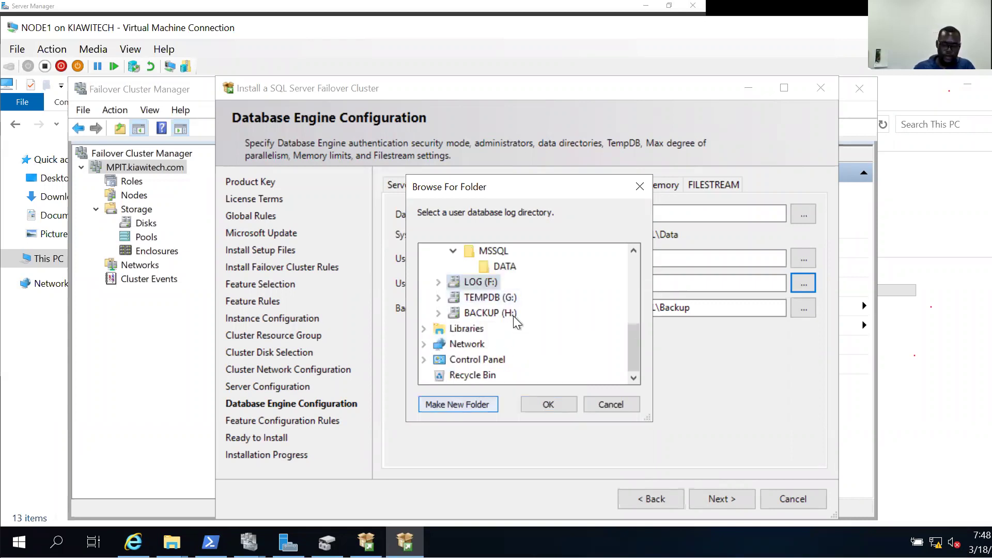
pyautogui.write('MSSQL')
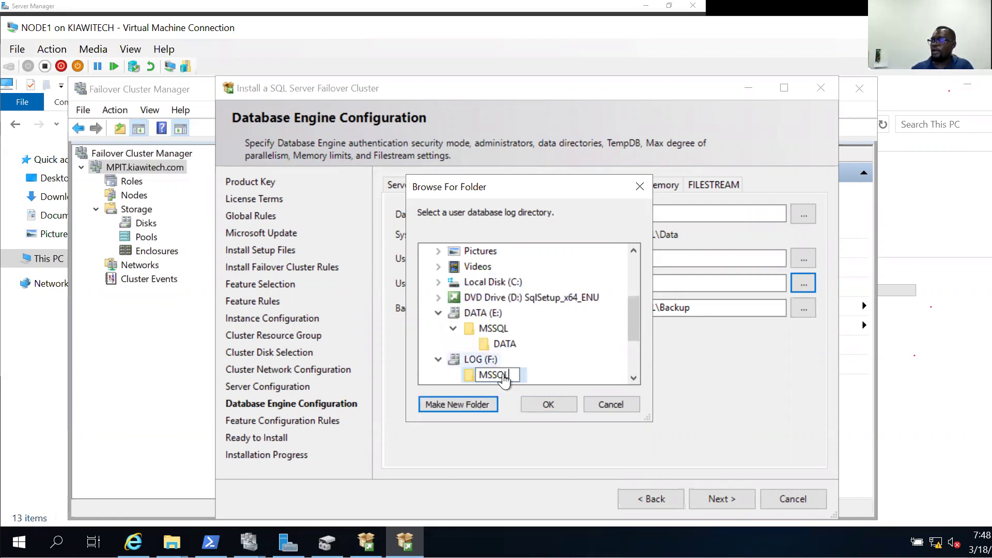
pyautogui.press('Return')
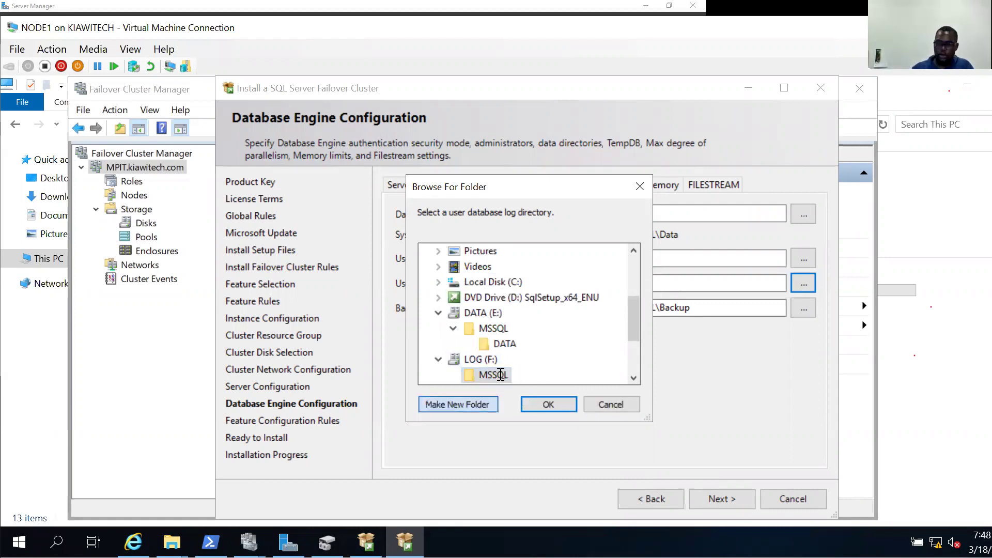
pyautogui.click(457, 404)
pyautogui.write('LOG')
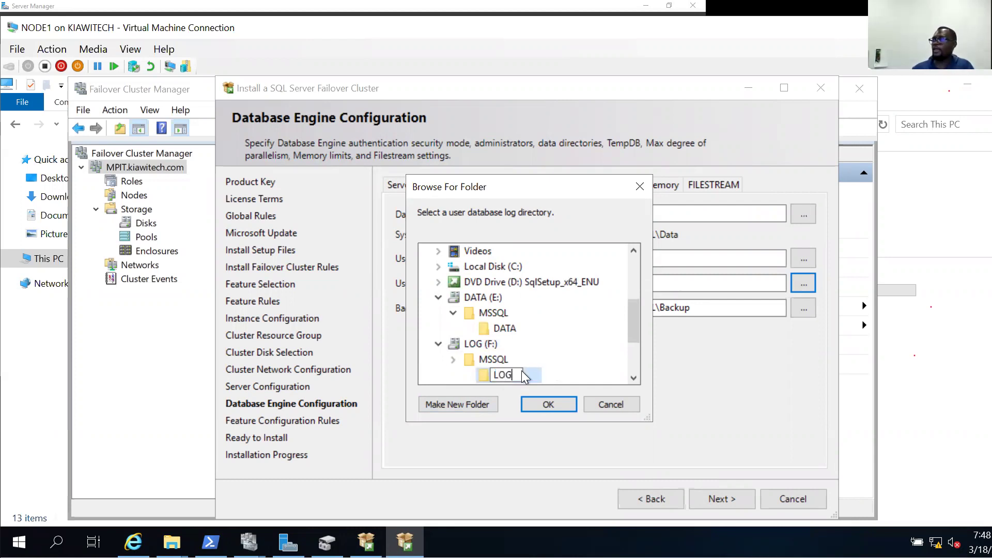
pyautogui.press('Return')
pyautogui.click(541, 400)
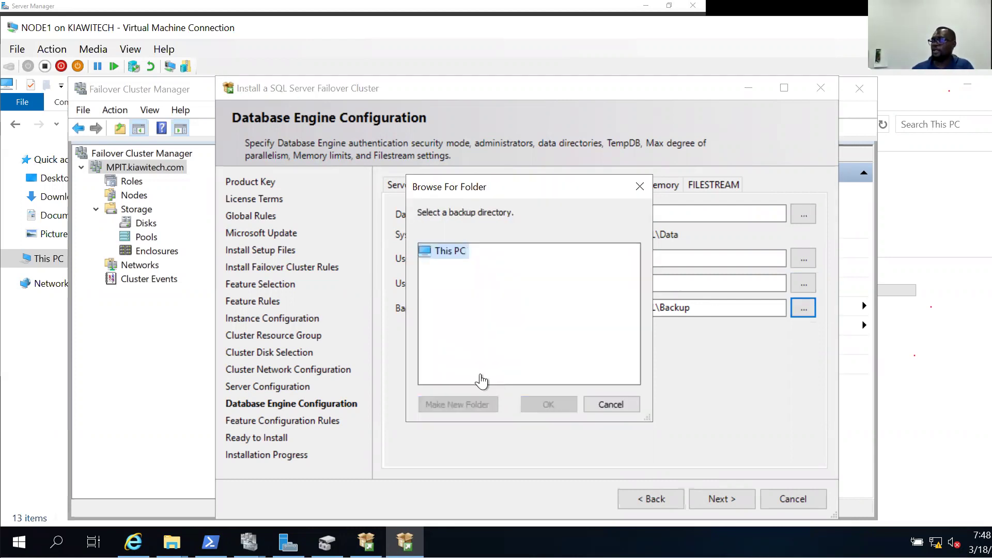
# Create H:\MSSQL\BACKUP and make it the backup directory.
pyautogui.scroll(-2, 470, 380)
pyautogui.click(472, 375)
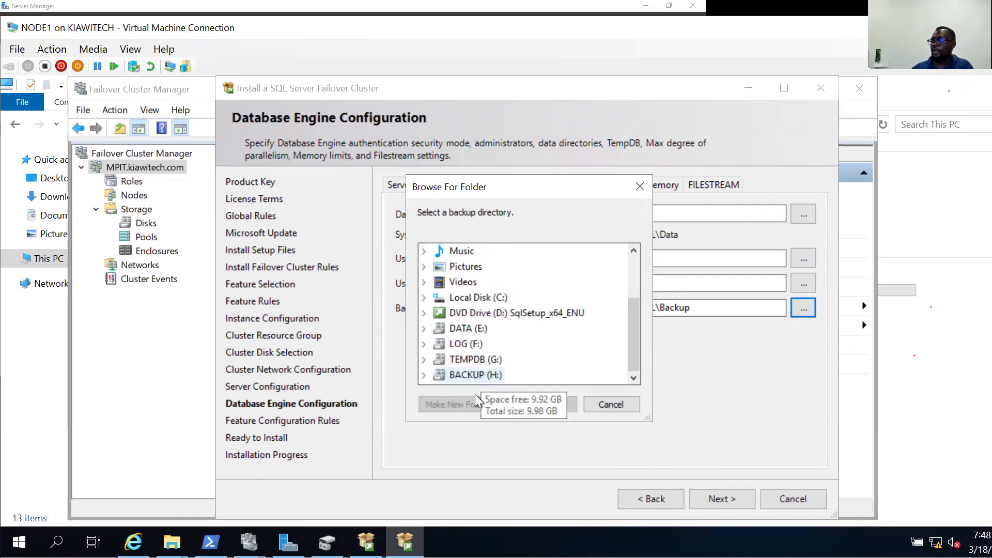
pyautogui.hotkey('alt', 'm')
pyautogui.write('M')
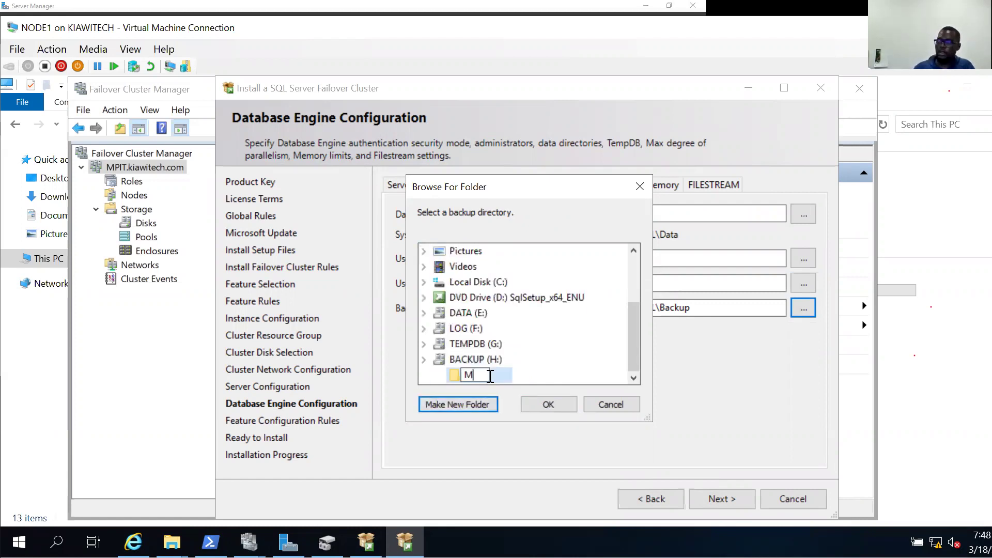
pyautogui.write('SSQL')
pyautogui.press('Return')
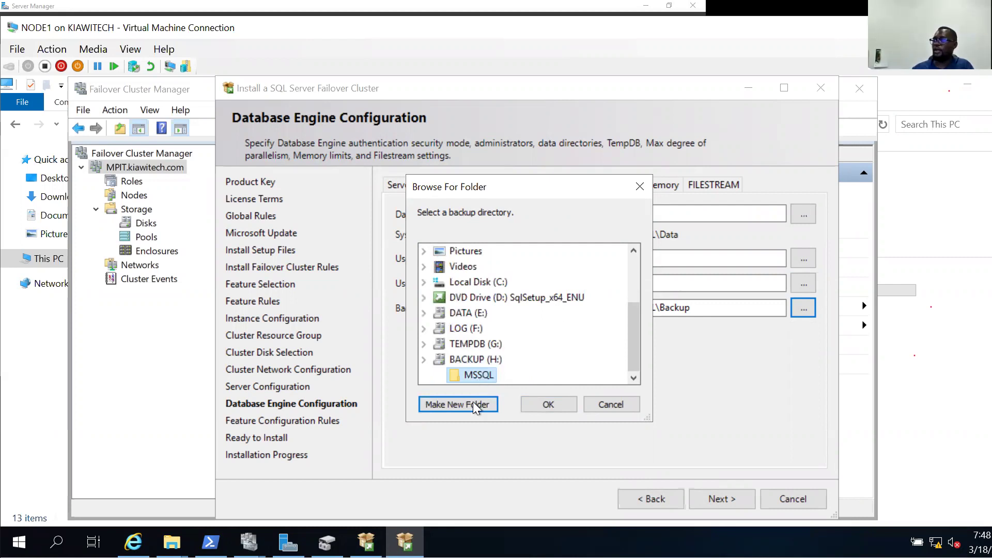
pyautogui.hotkey('alt', 'm')
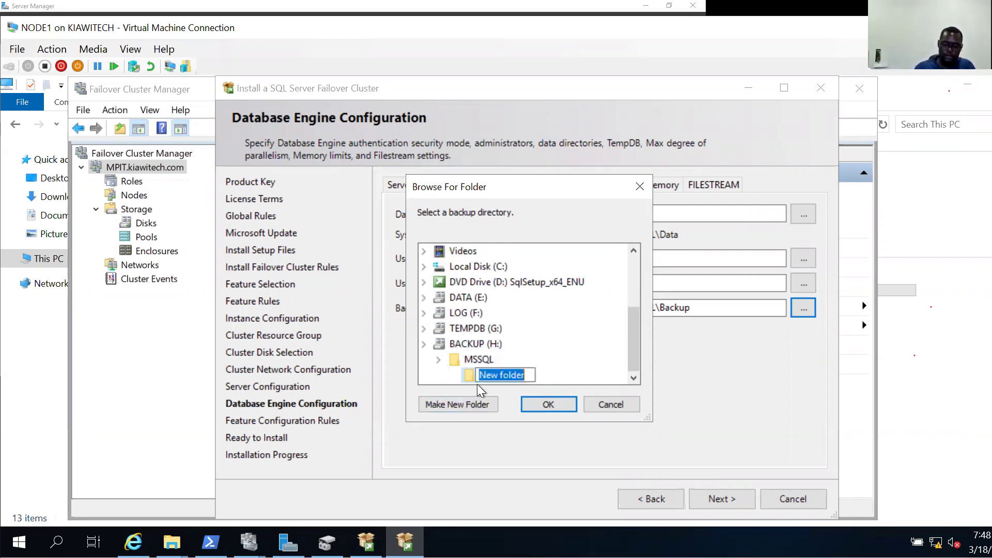
pyautogui.write('BACKUP')
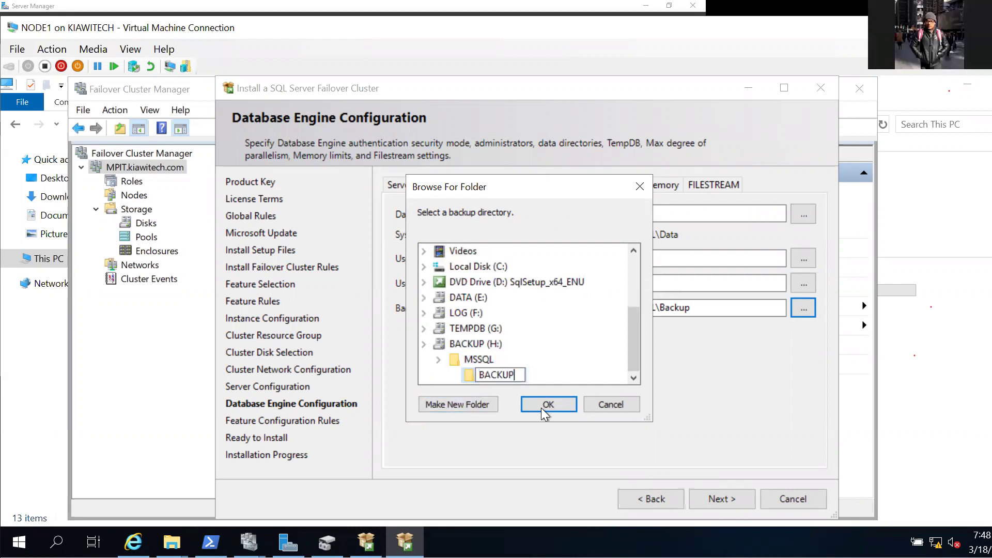
pyautogui.press('Return')
pyautogui.press('Return')
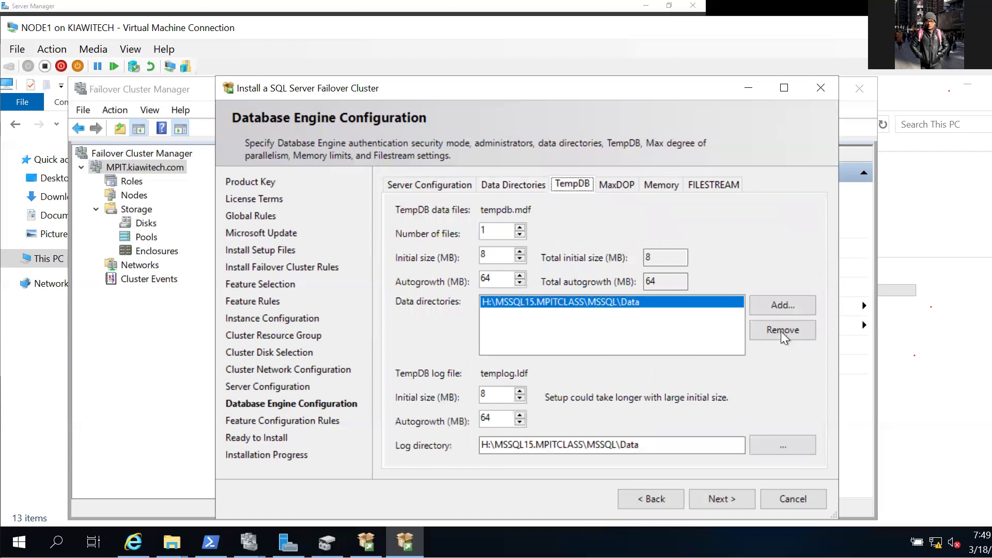
# Replace the default TempDB data directory with a new G:\MSSQL\DATA folder, also creating G:\MSSQL\LOG.
pyautogui.click(783, 330)
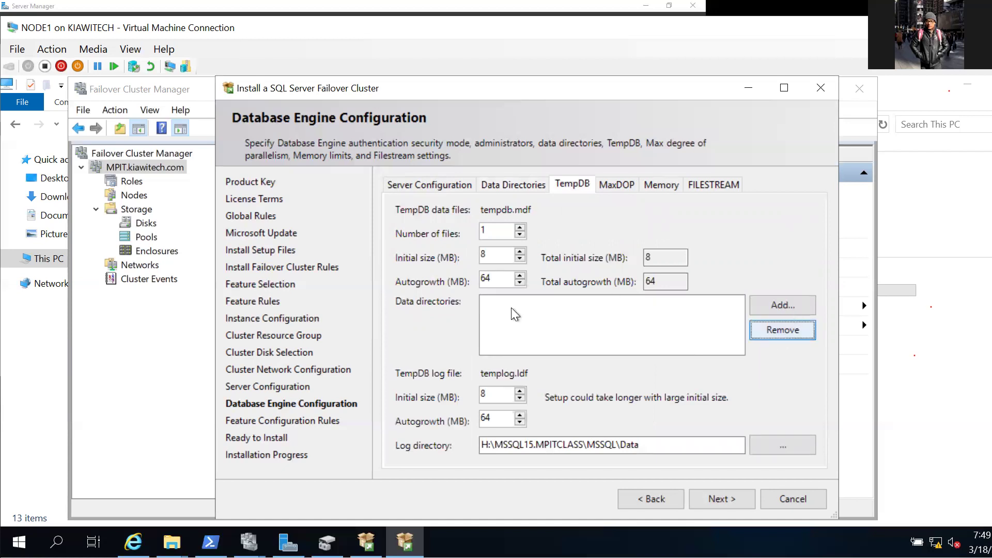
pyautogui.hotkey('alt', 'a')
pyautogui.scroll(-3, 496, 346)
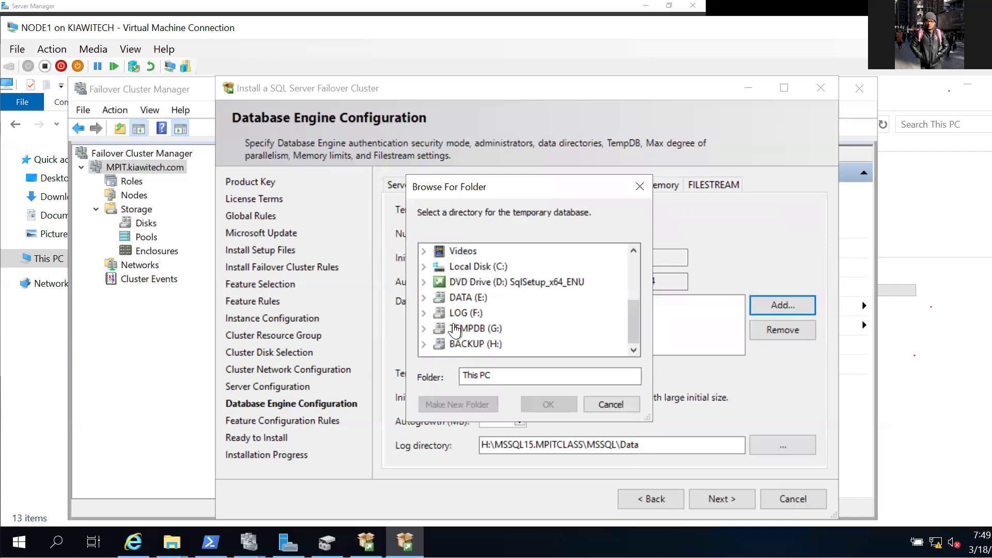
pyautogui.click(472, 329)
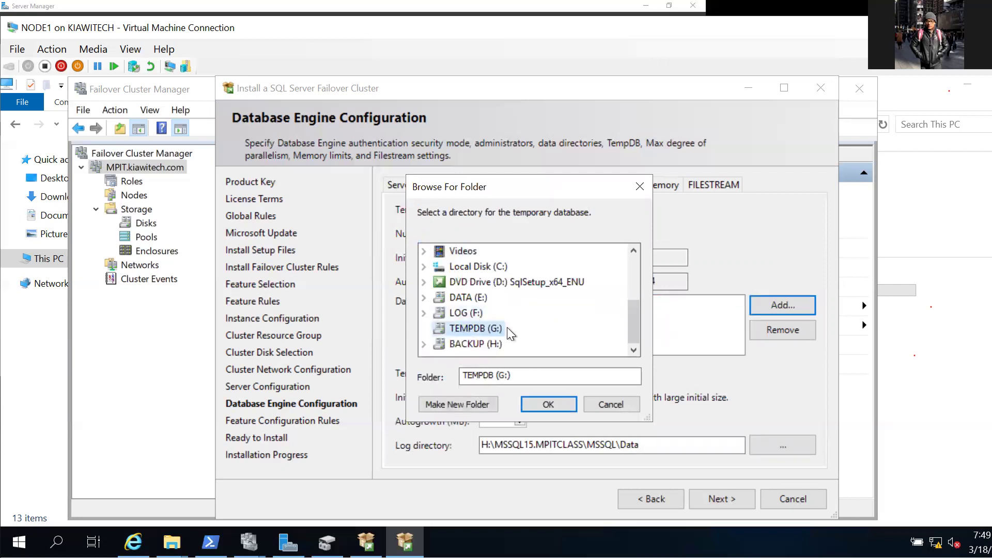
pyautogui.hotkey('alt', 'm')
pyautogui.write('MSSQL')
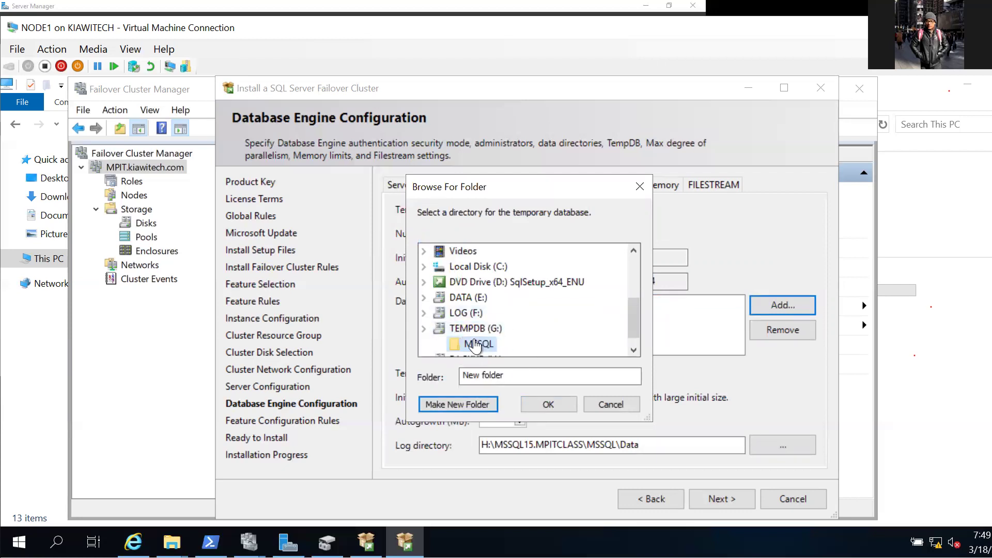
pyautogui.press('Return')
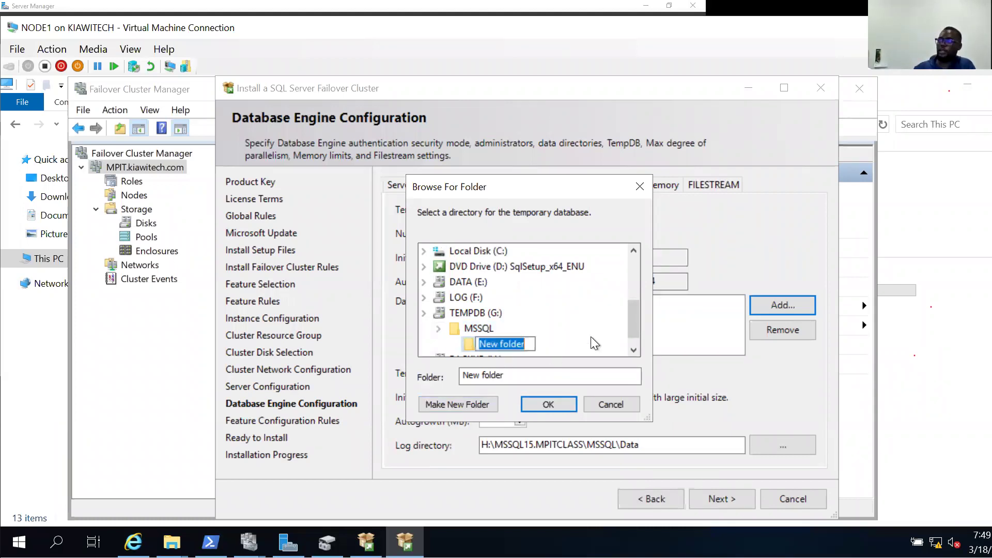
pyautogui.write('DATA')
pyautogui.click(479, 328)
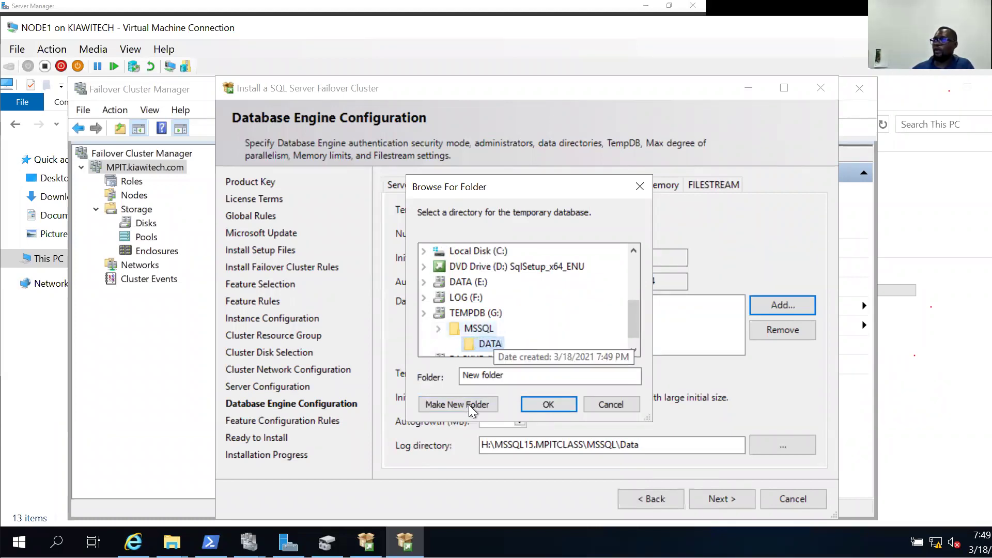
pyautogui.click(457, 404)
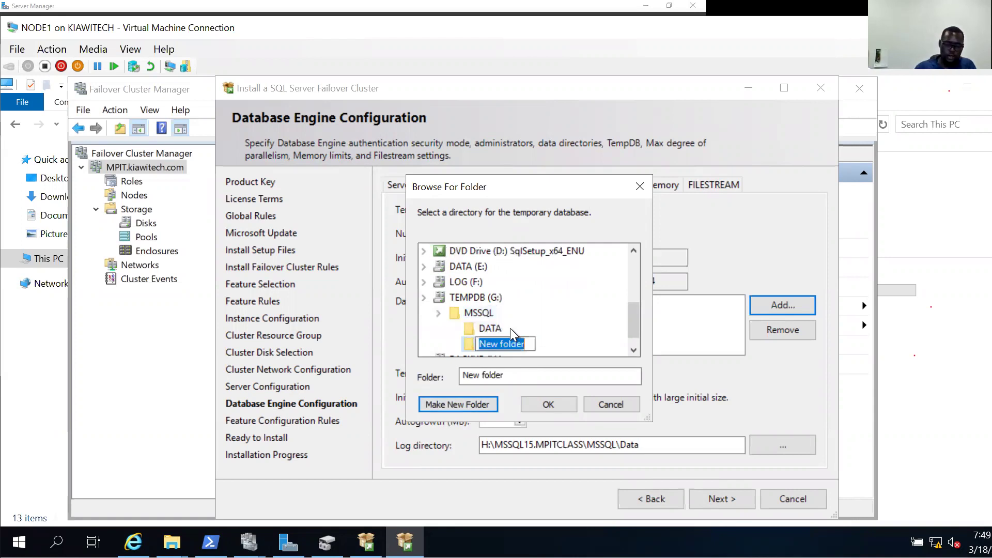
pyautogui.write('LOG')
pyautogui.click(491, 329)
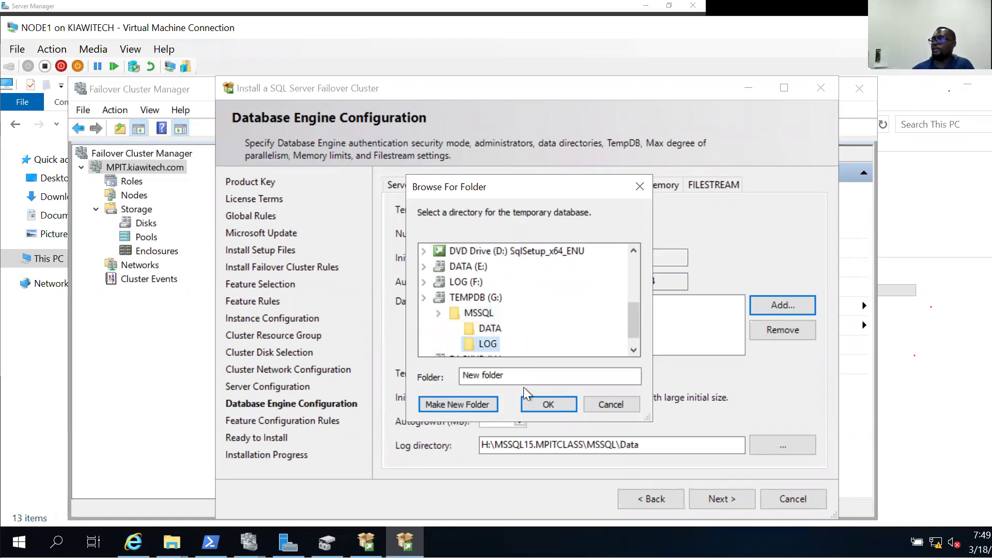
pyautogui.click(547, 404)
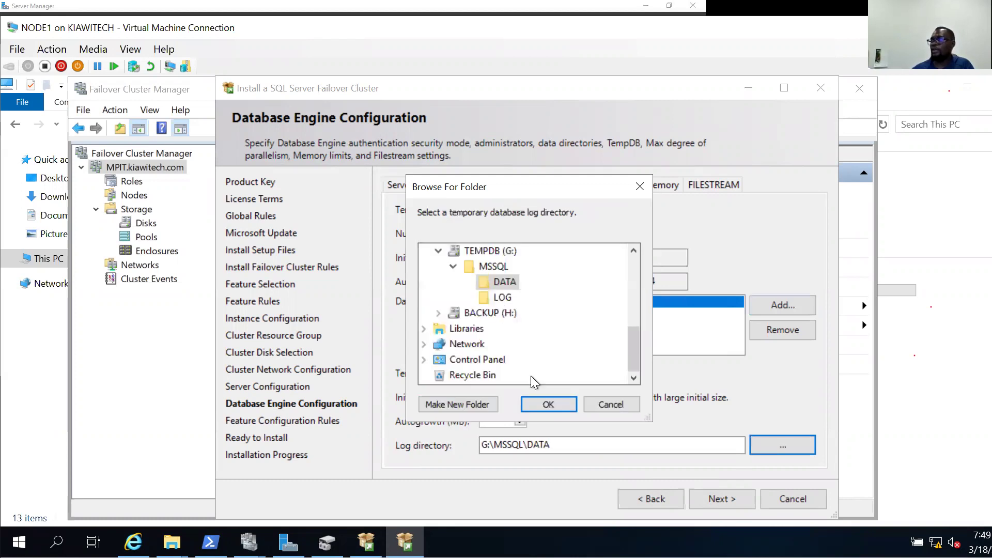
# Set the TempDB log directory to G:\MSSQL\LOG and look at the MaxDOP settings.
pyautogui.press('Down')
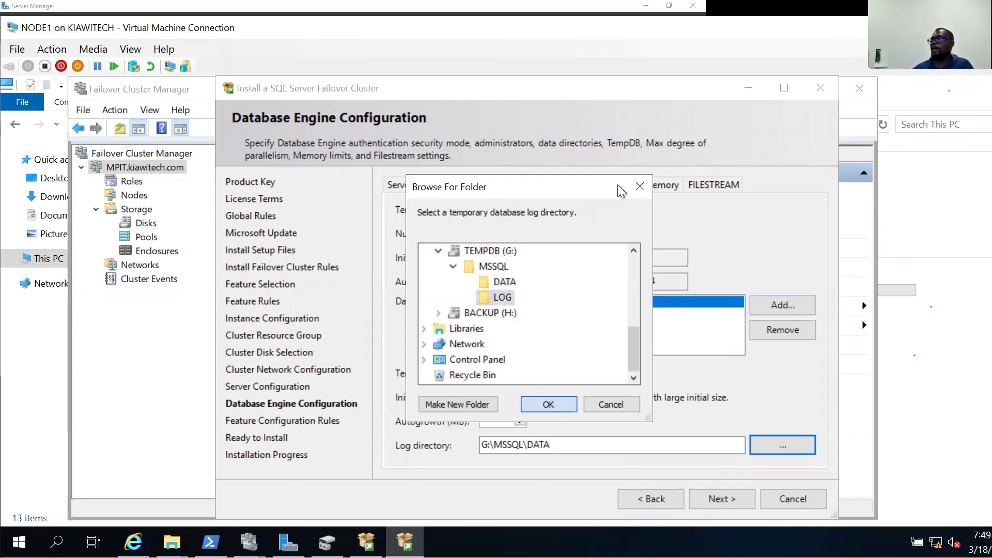
pyautogui.press('Return')
pyautogui.click(618, 184)
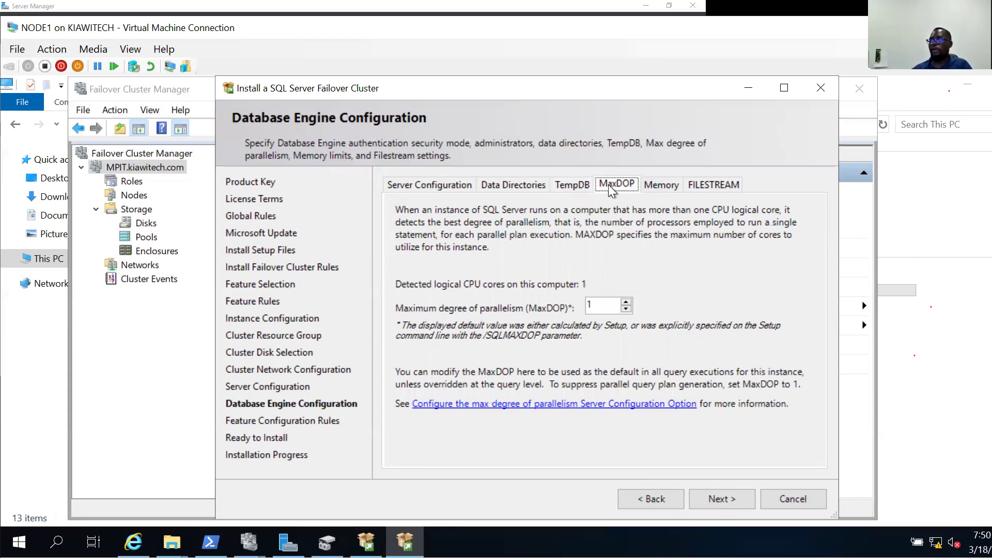
# Give the TempDB data files a 1024 MB initial size and 256 MB autogrowth.
pyautogui.click(575, 184)
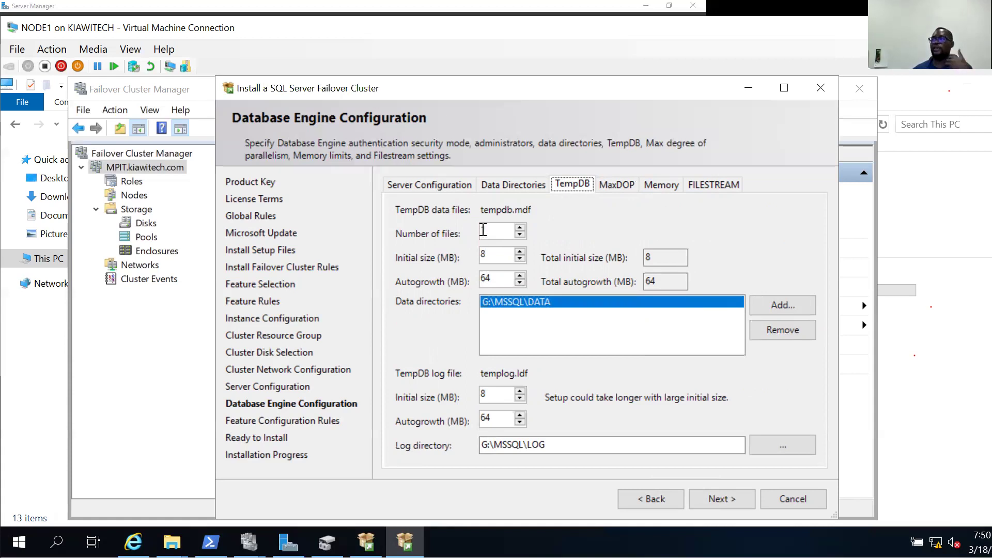
pyautogui.doubleClick(494, 257)
pyautogui.doubleClick(494, 231)
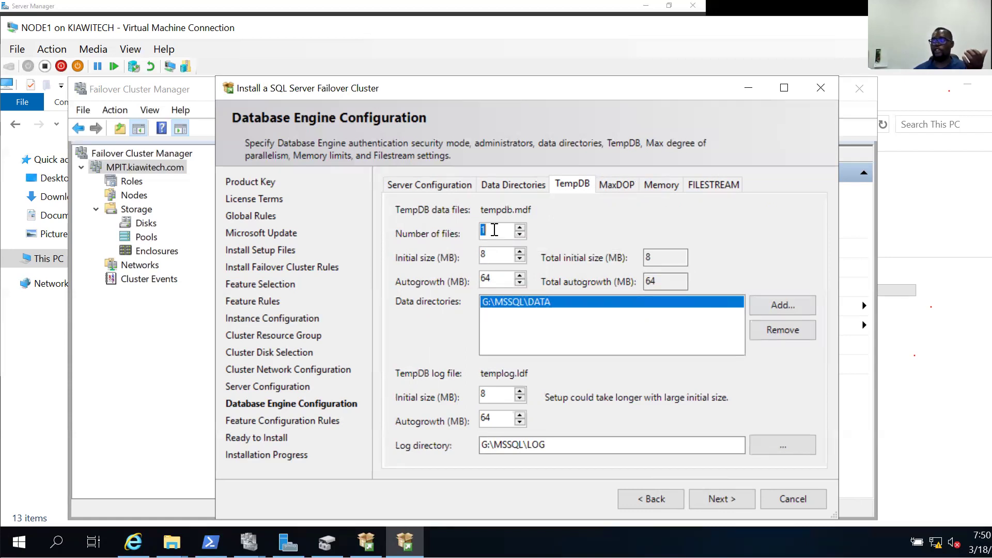
pyautogui.click(492, 255)
pyautogui.doubleClick(491, 255)
pyautogui.write('1')
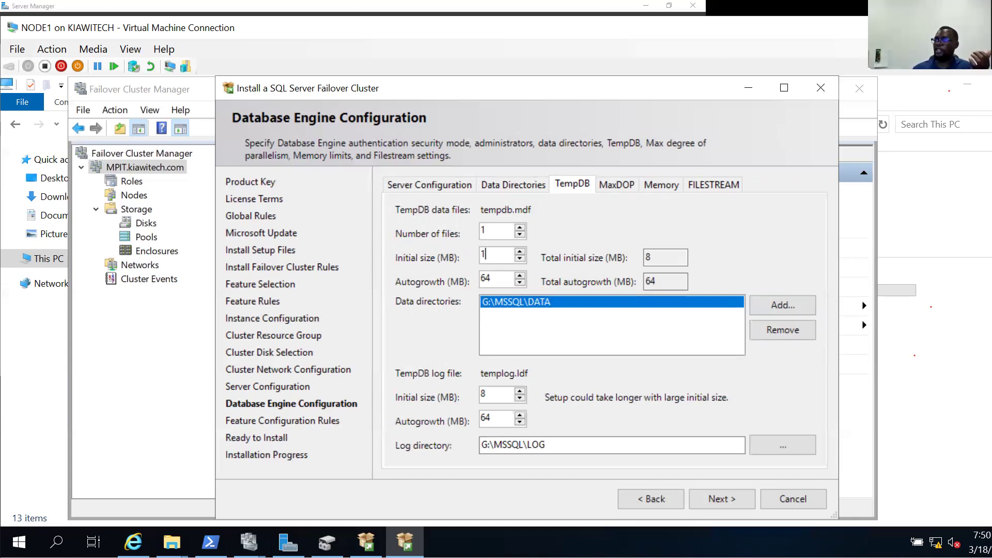
pyautogui.write('024')
pyautogui.press('Tab')
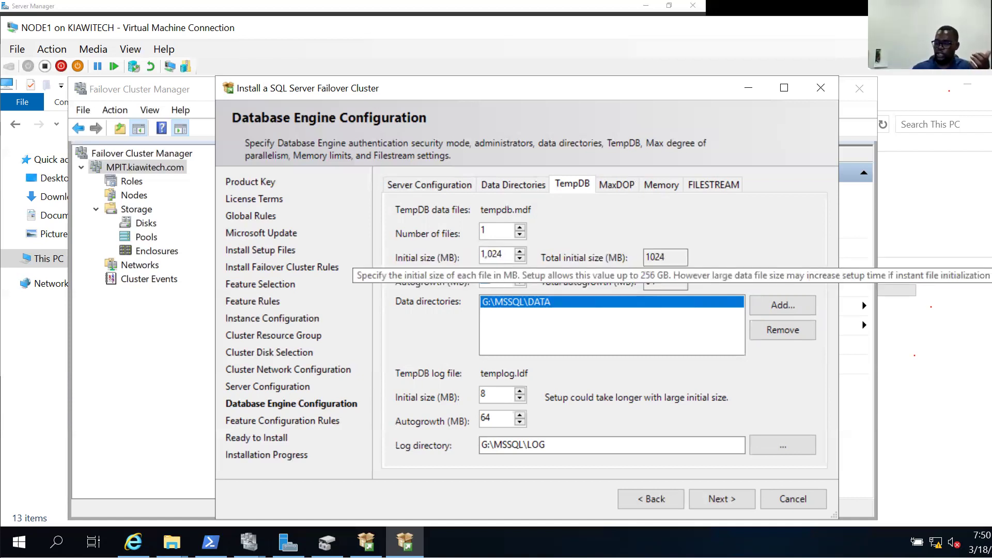
pyautogui.write('256')
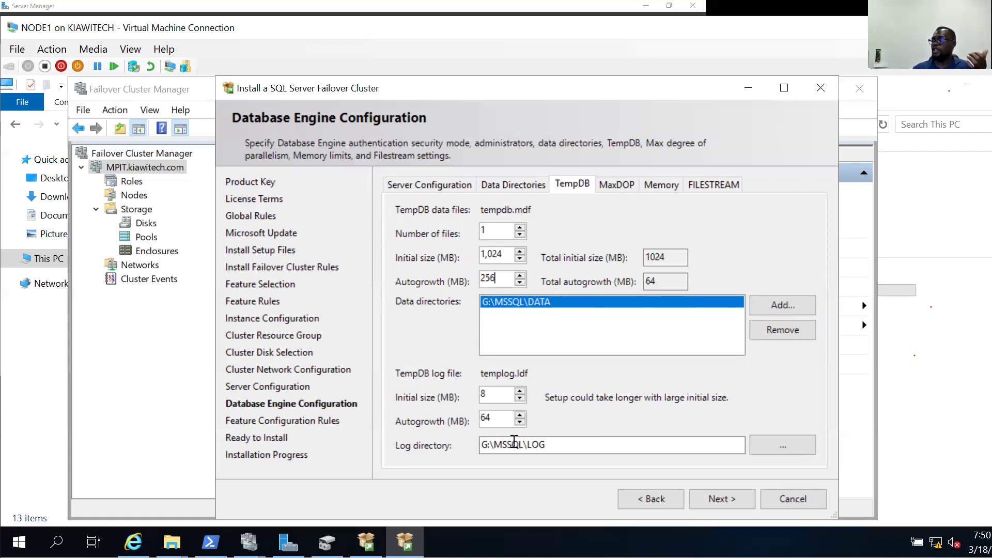
# Give the TempDB log file a 1024 MB initial size and 256 MB autogrowth.
pyautogui.click(490, 392)
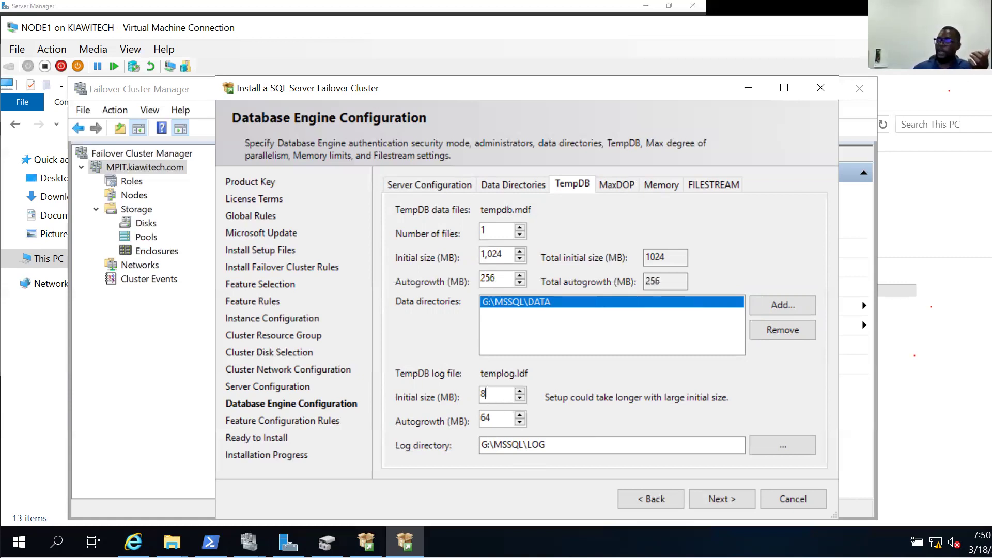
pyautogui.press('BackSpace')
pyautogui.write('1024')
pyautogui.click(500, 415)
pyautogui.doubleClick(500, 415)
pyautogui.press('BackSpace')
pyautogui.write('256')
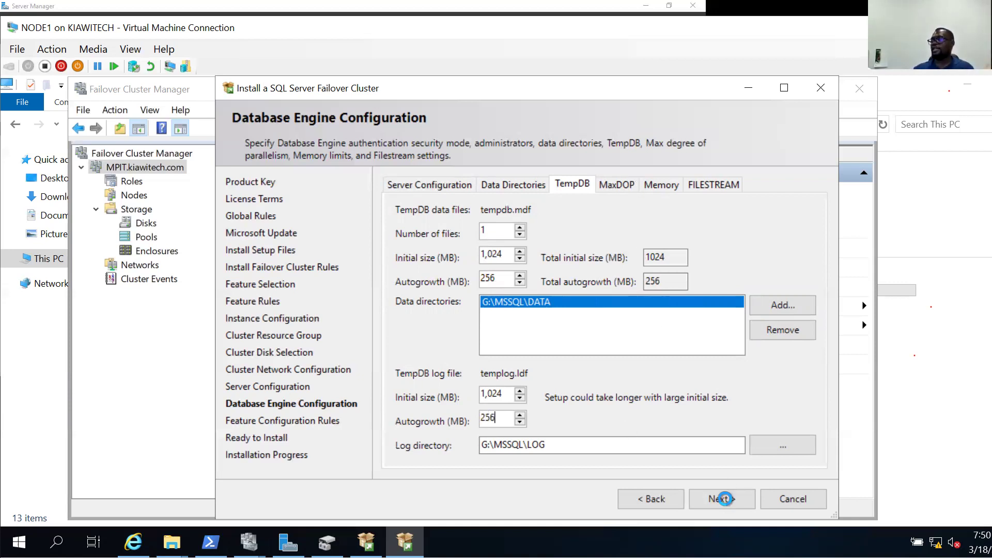
pyautogui.click(724, 498)
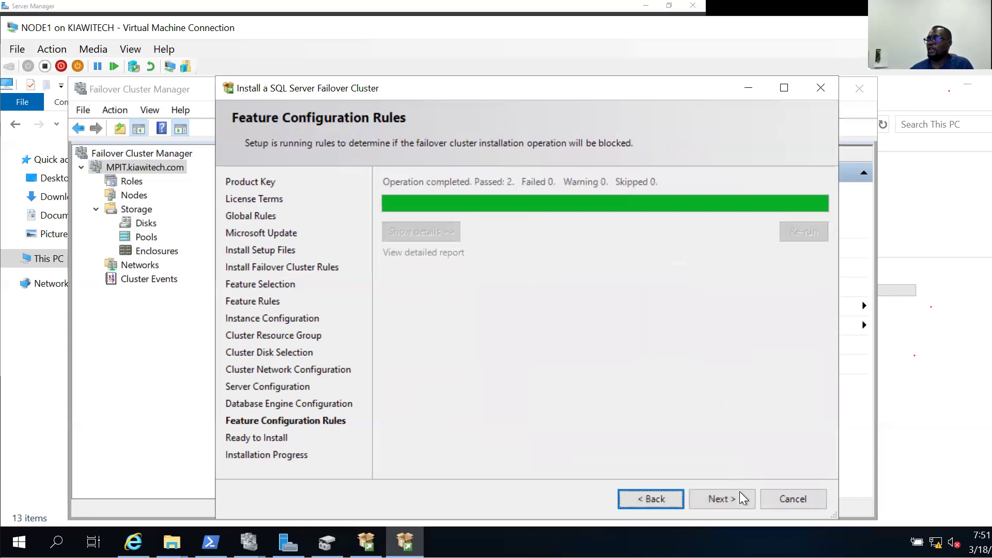
# Continue past the passed Feature Configuration Rules and start the failover cluster installation.
pyautogui.click(739, 491)
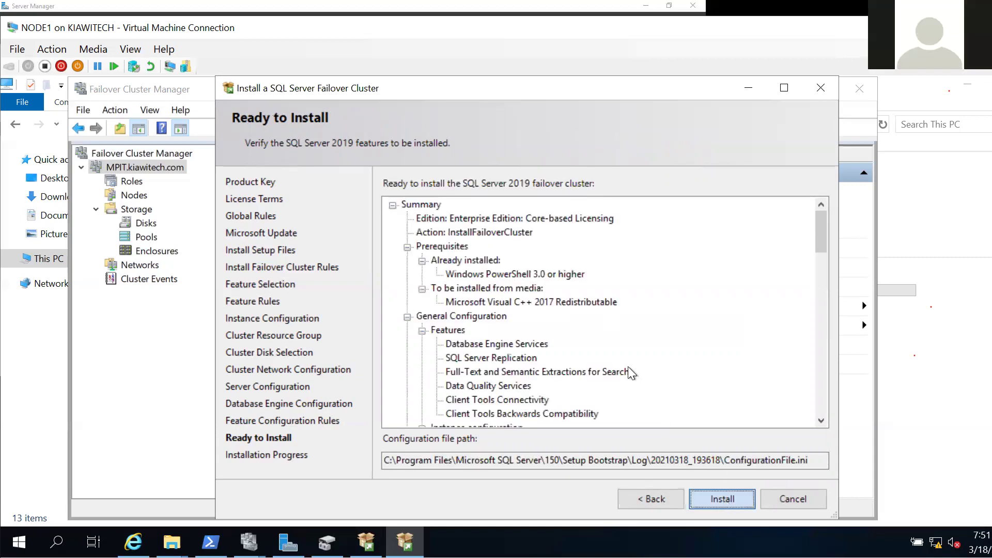
pyautogui.press('Return')
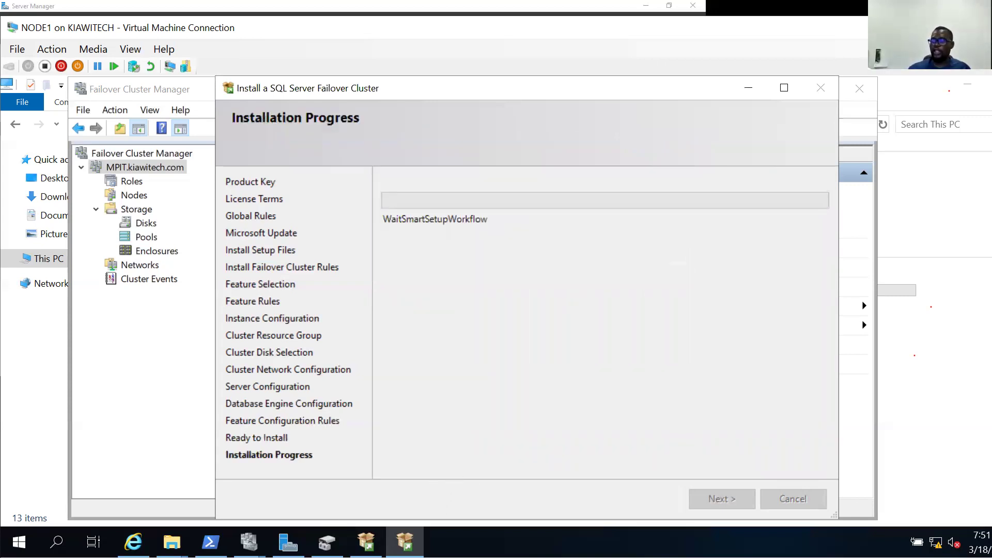
# Leave the installation running and bring Failover Cluster Manager for cluster MPIT to the front.
pyautogui.moveTo(319, 532)
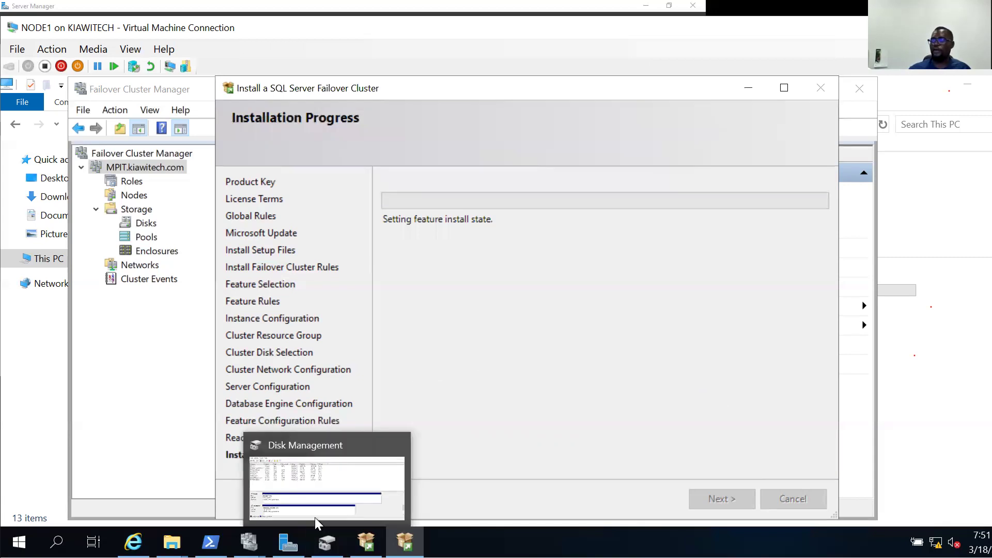
pyautogui.moveTo(249, 538)
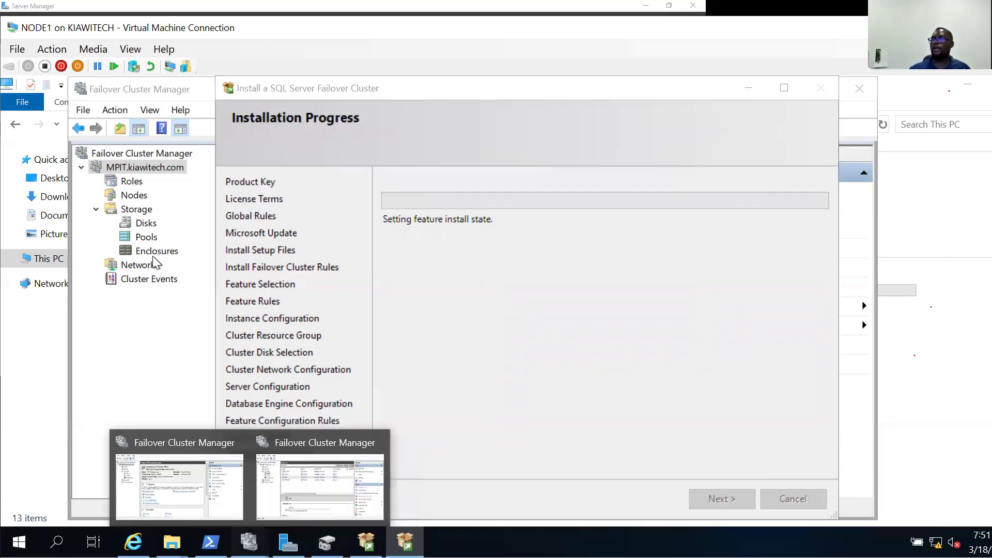
pyautogui.click(327, 542)
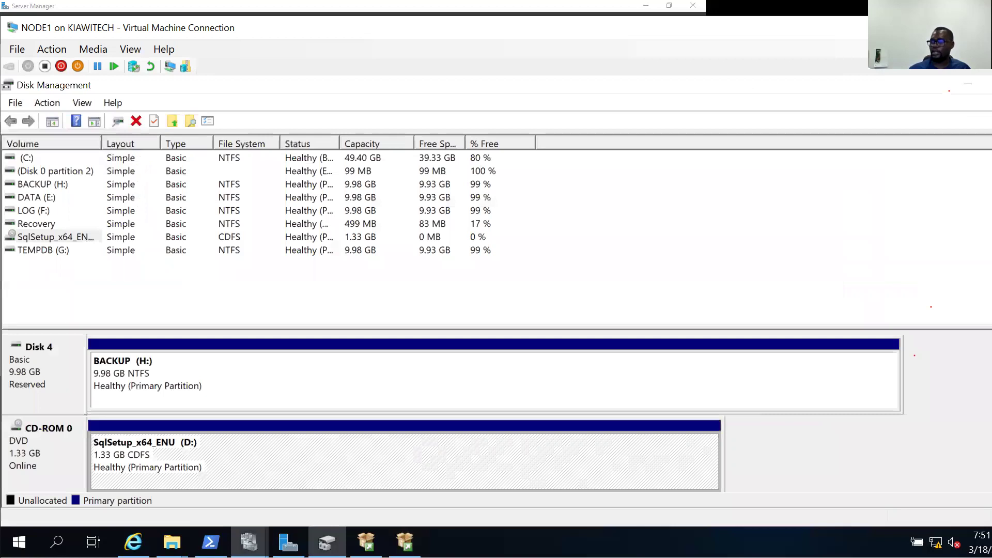
pyautogui.click(326, 541)
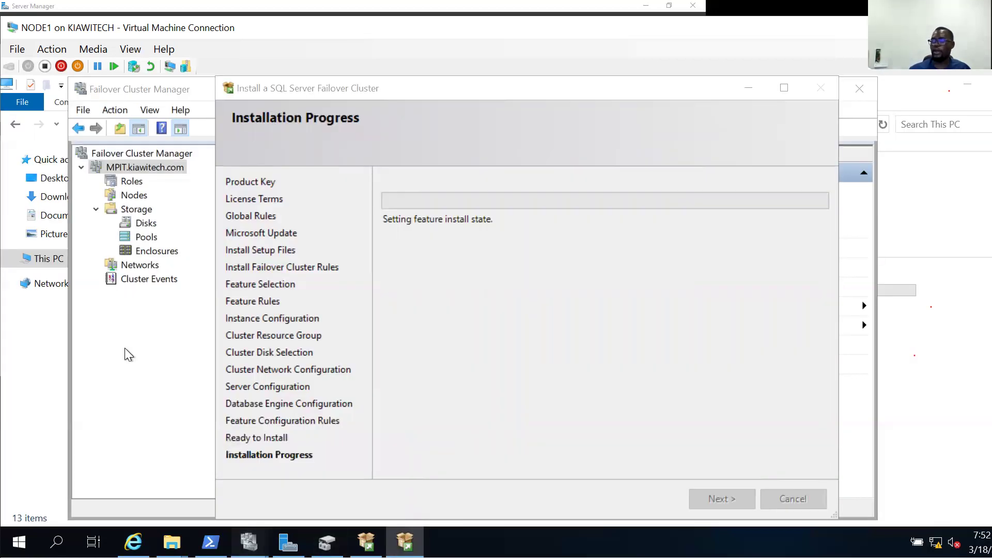
pyautogui.click(149, 170)
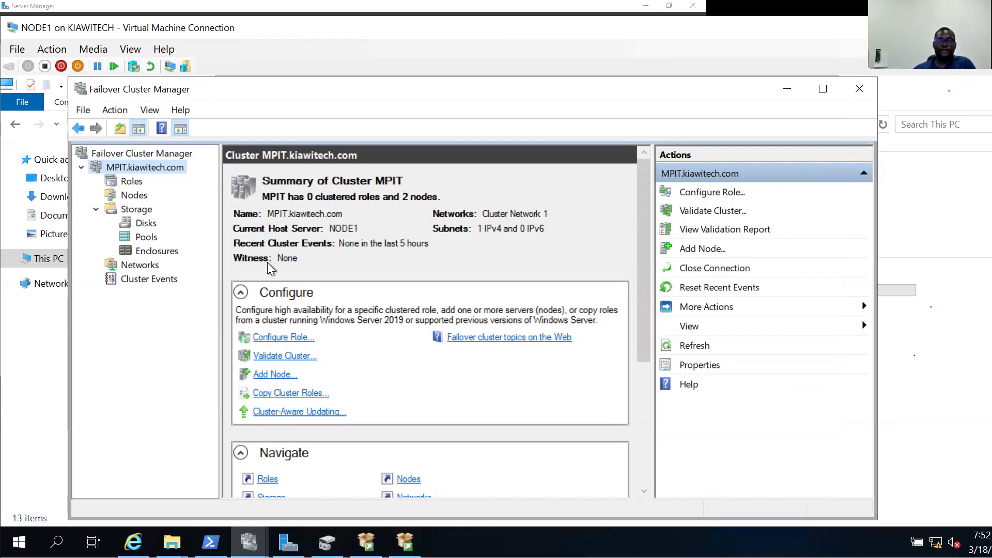
# Check that NODE1 and NODE2 are both Up, then switch to the DC's Server Manager.
pyautogui.click(134, 196)
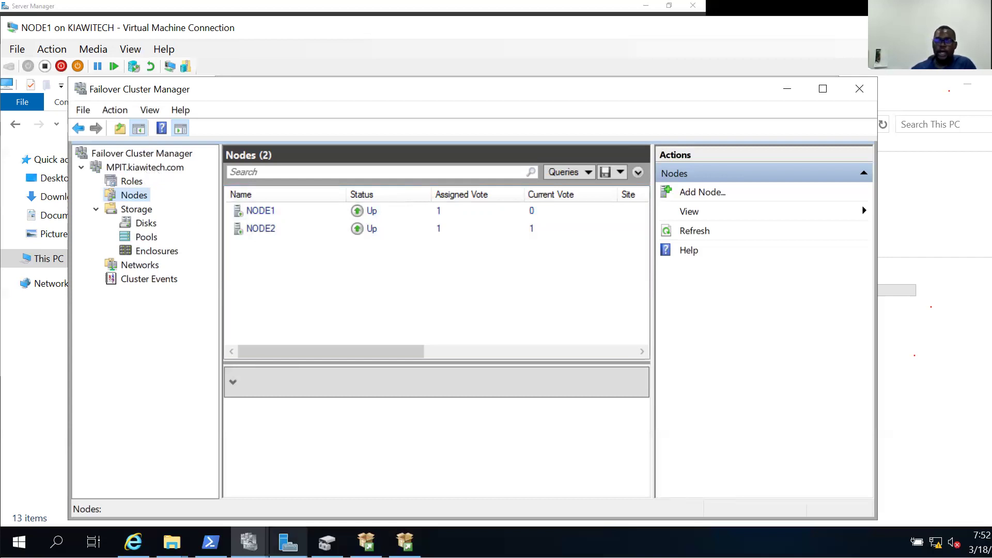
pyautogui.moveTo(288, 542)
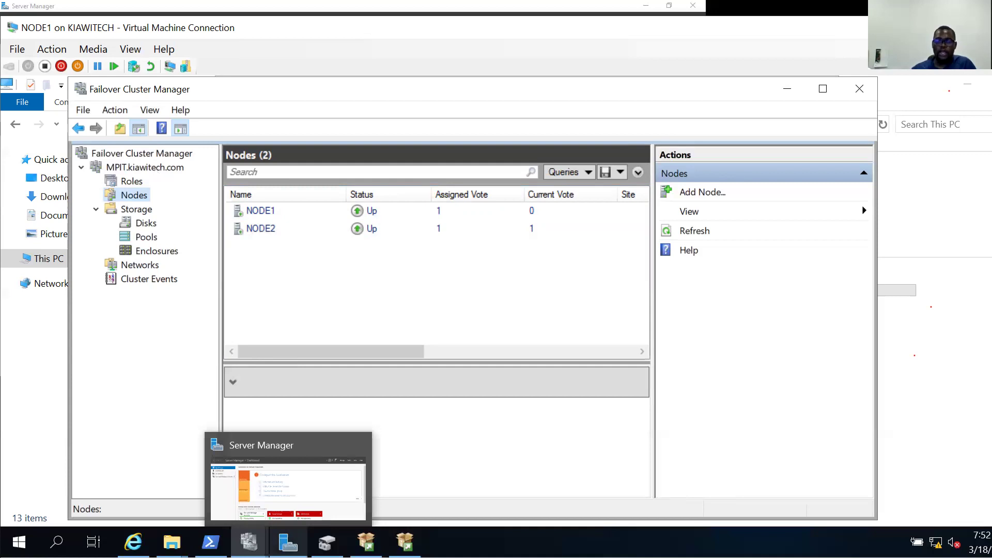
pyautogui.moveTo(211, 541)
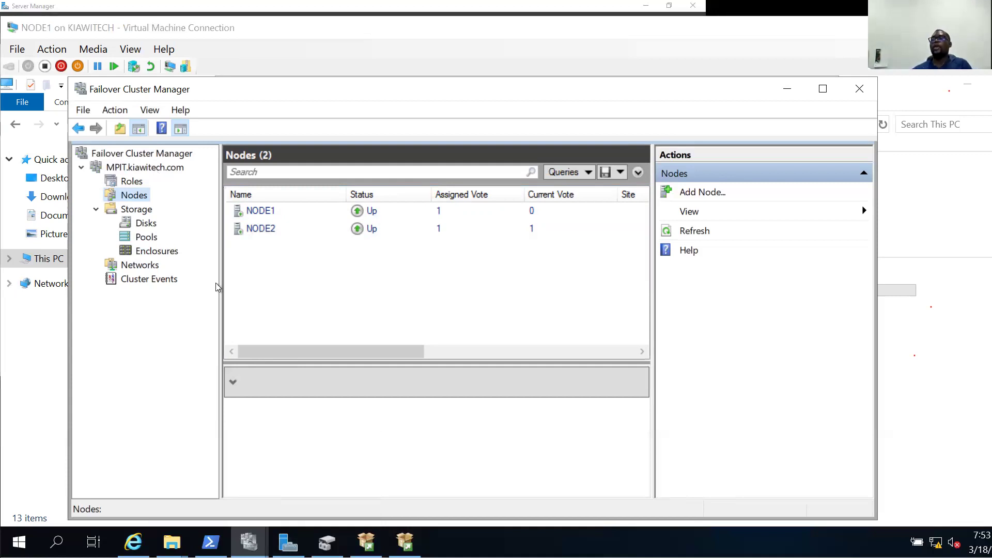
pyautogui.hotkey('alt', 'Tab')
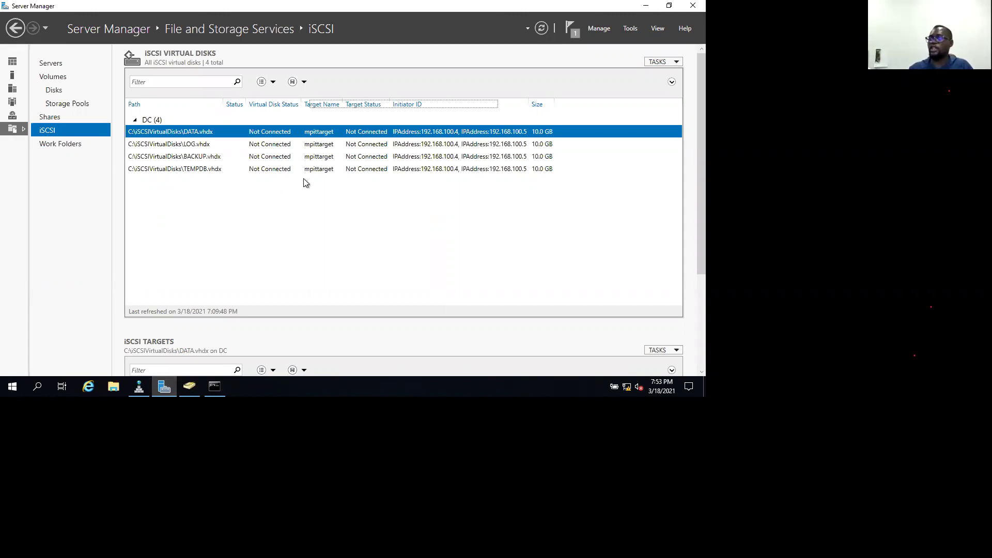
# Assign the LOG.vhdx virtual disk to the existing mpittarget iSCSI target.
pyautogui.rightClick(167, 195)
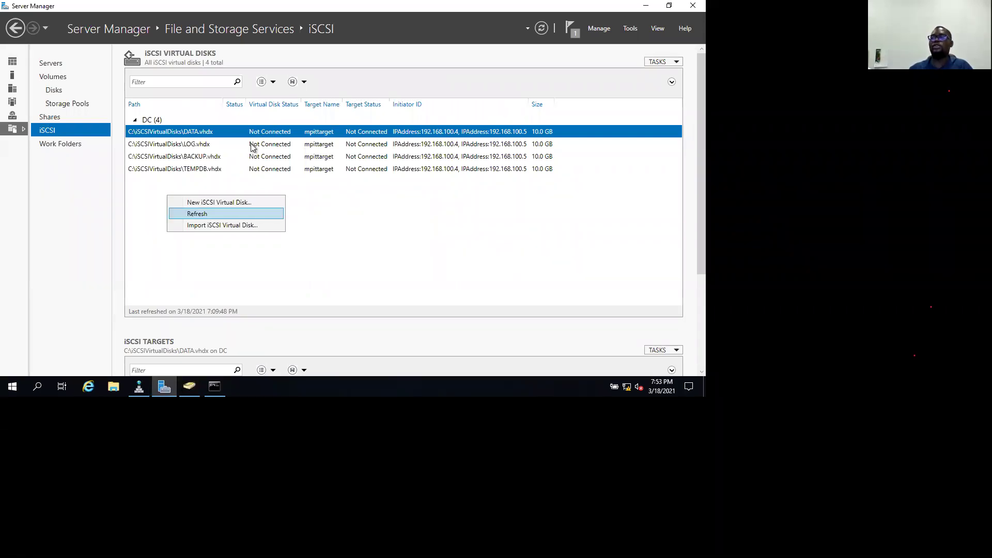
pyautogui.rightClick(251, 145)
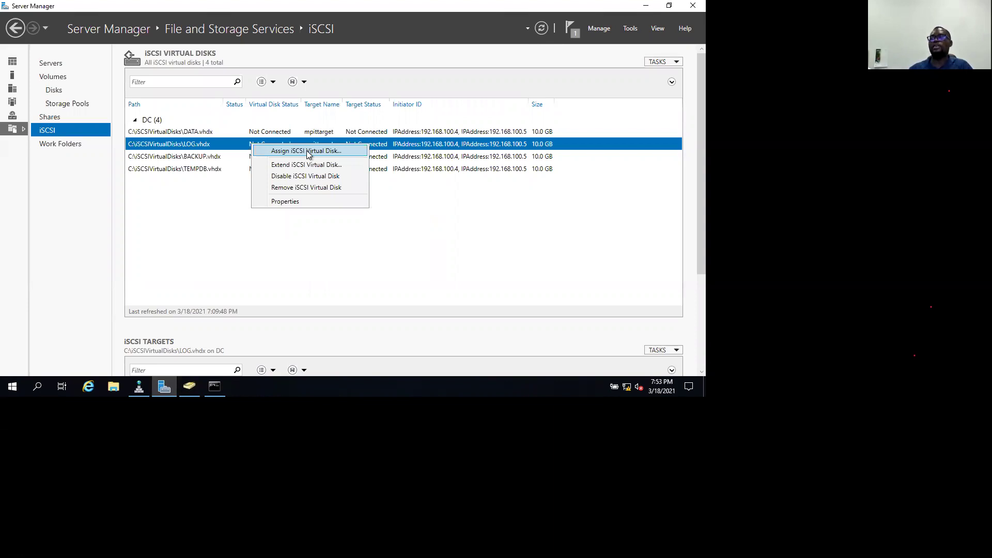
pyautogui.click(308, 152)
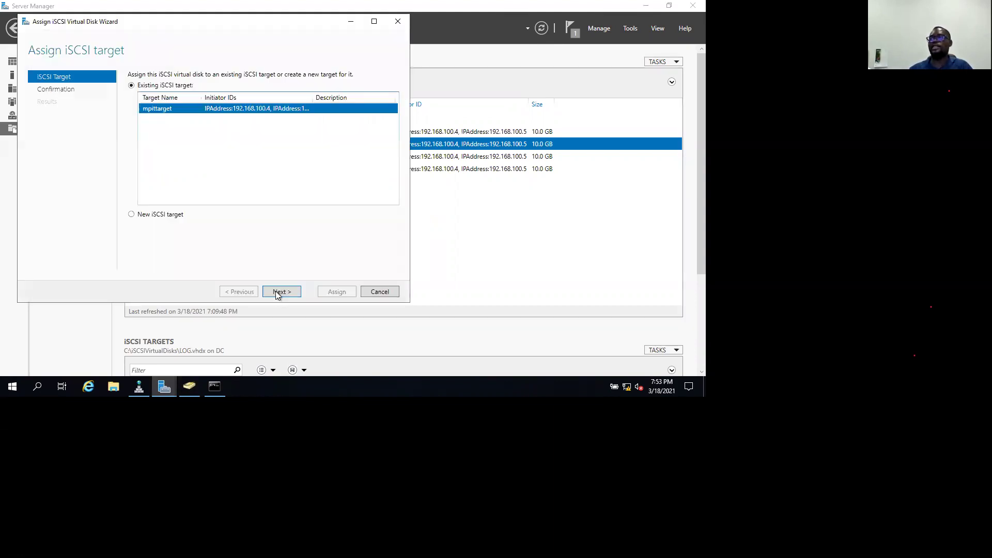
pyautogui.click(278, 294)
pyautogui.click(324, 292)
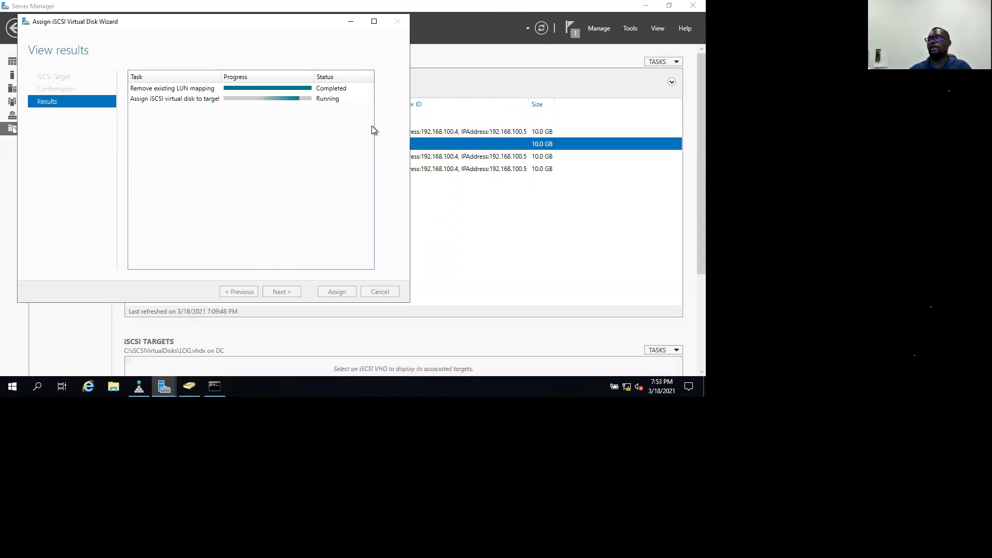
pyautogui.click(336, 292)
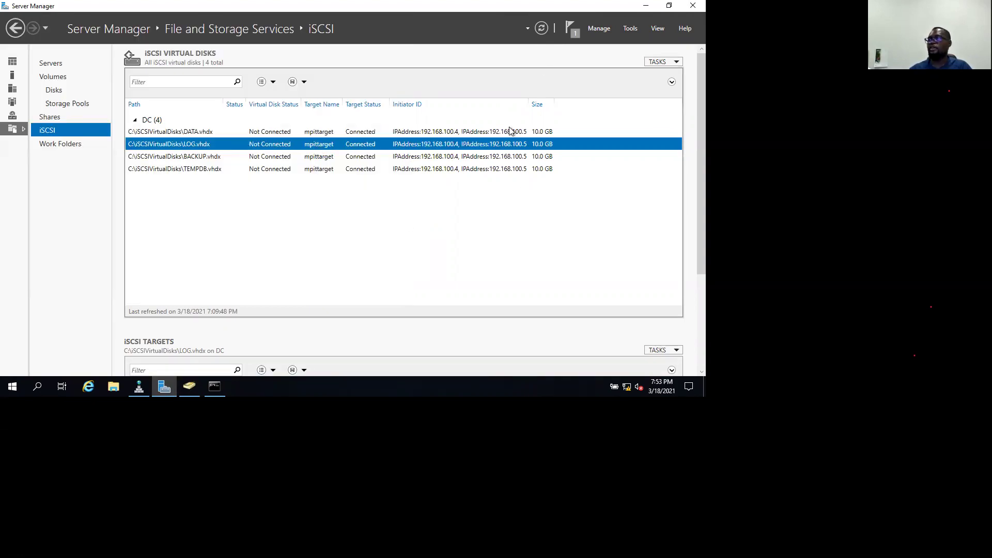
# Refresh Server Manager and confirm the DATA, LOG, BACKUP and TEMPDB disks show Connected to mpittarget.
pyautogui.click(543, 30)
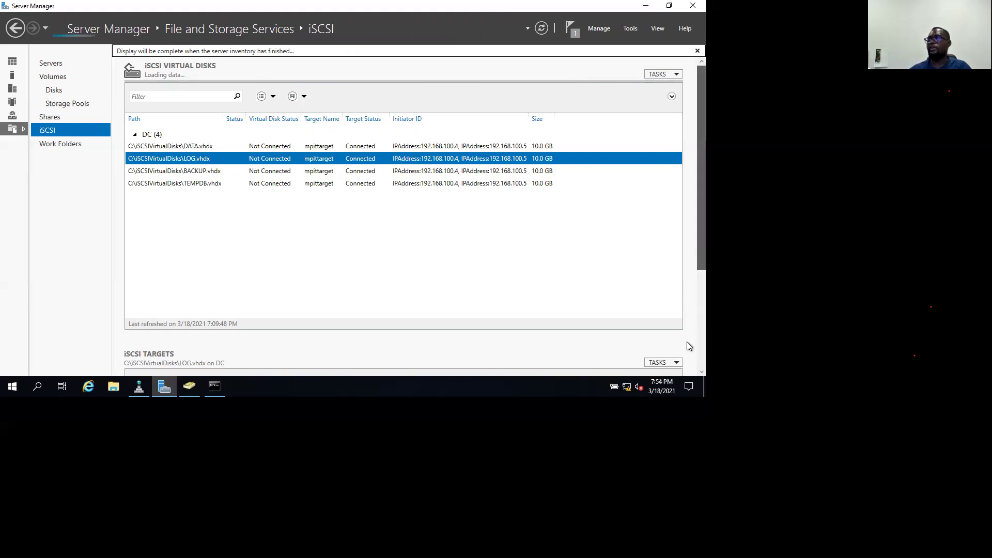
pyautogui.scroll(-1, 688, 345)
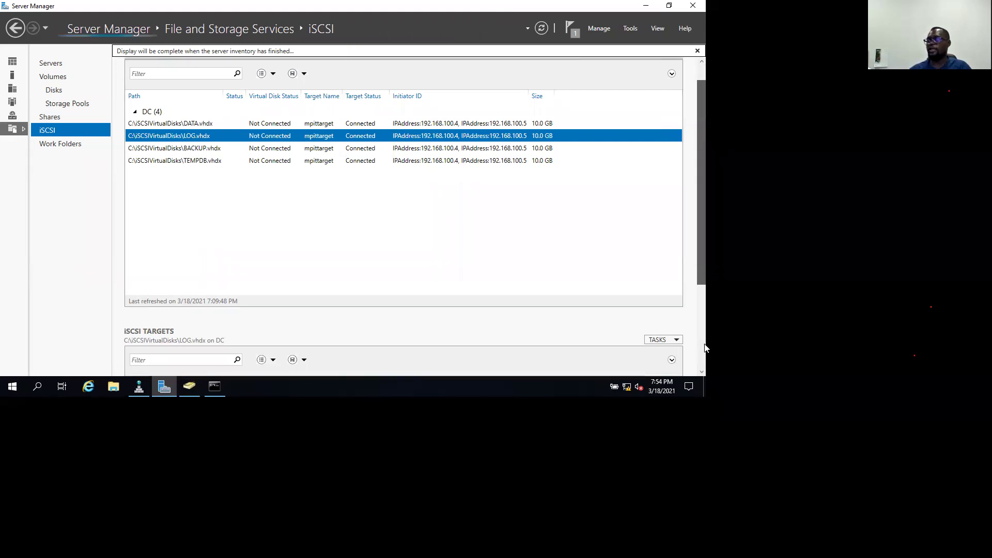
pyautogui.scroll(-3, 706, 341)
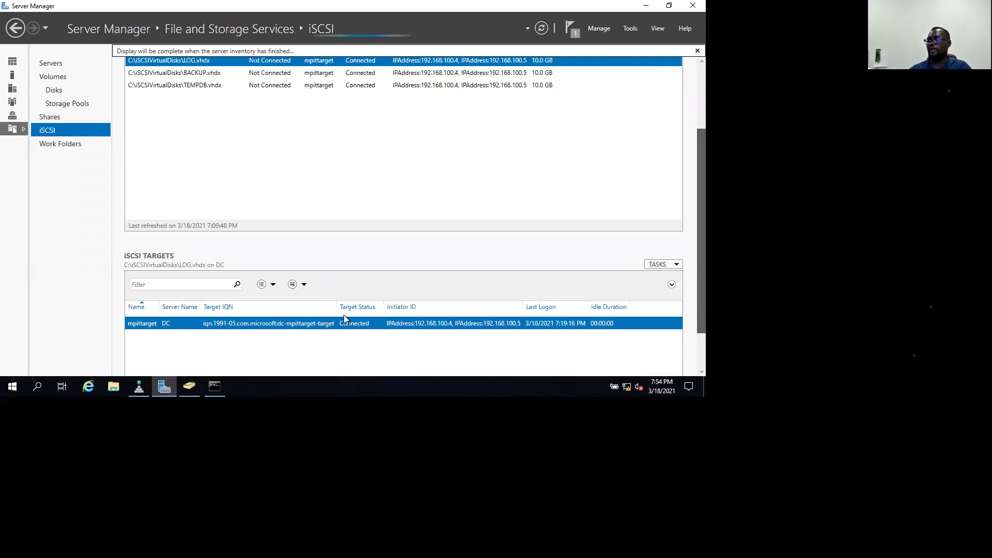
pyautogui.scroll(-2, 366, 271)
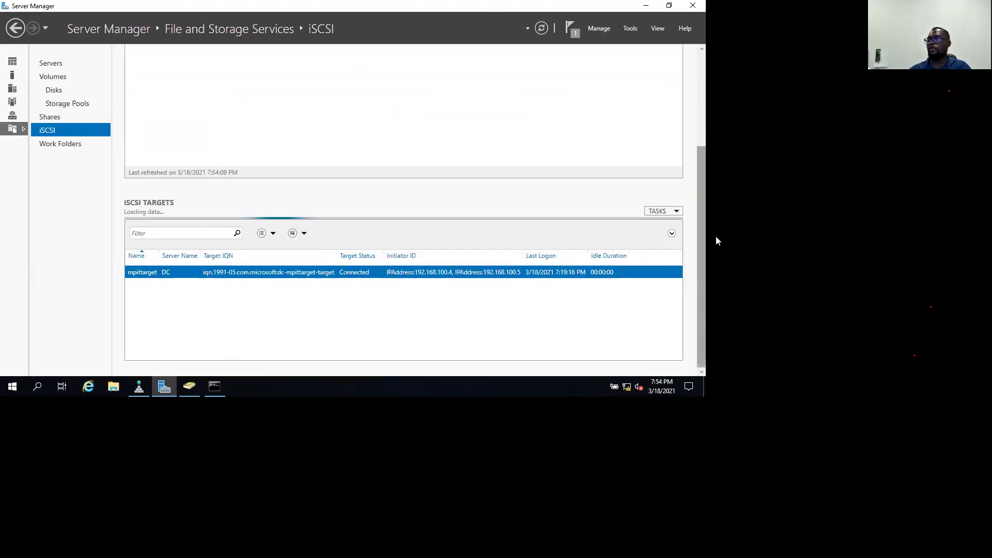
pyautogui.scroll(4, 710, 197)
pyautogui.scroll(2, 361, 233)
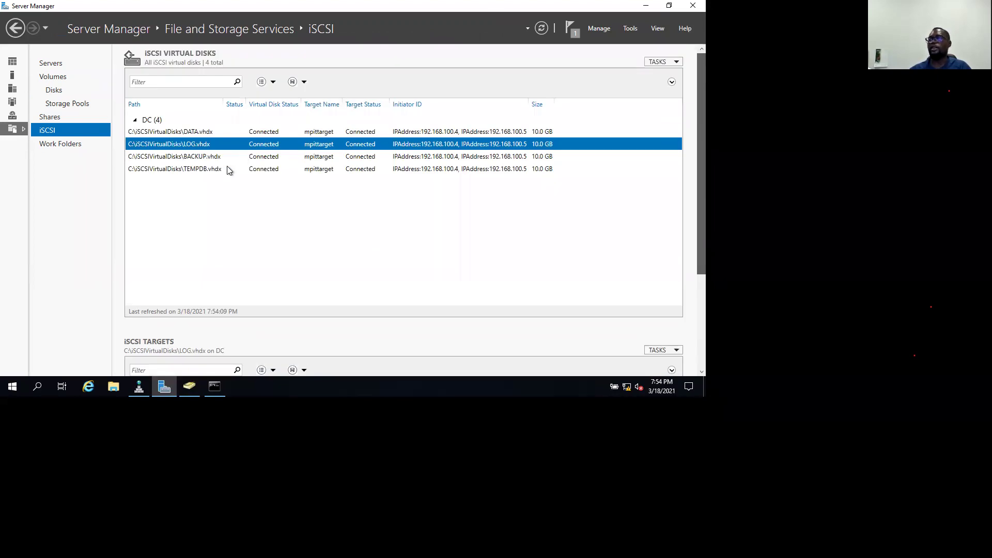
# Start a new iSCSI virtual disk named Quorum at the default location.
pyautogui.rightClick(194, 190)
pyautogui.click(198, 193)
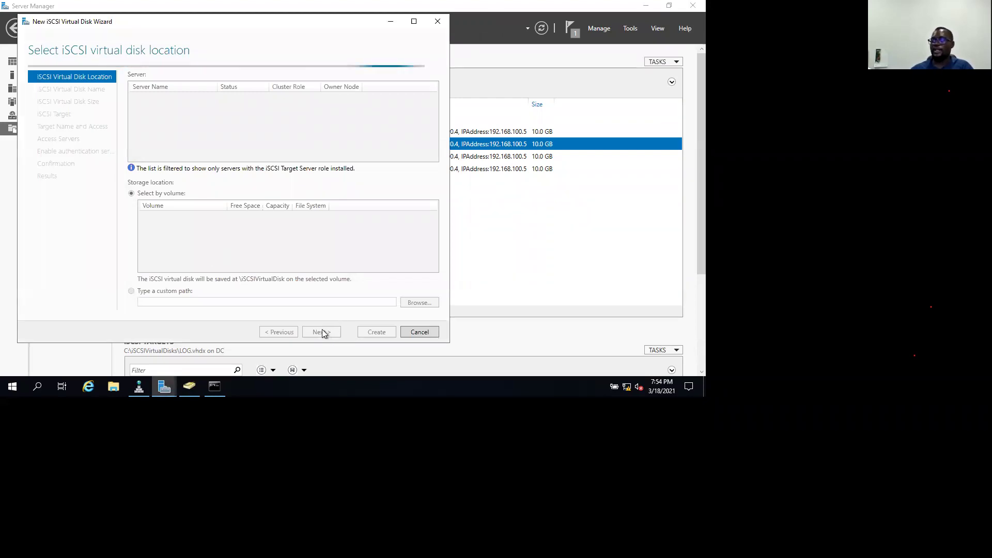
pyautogui.click(324, 332)
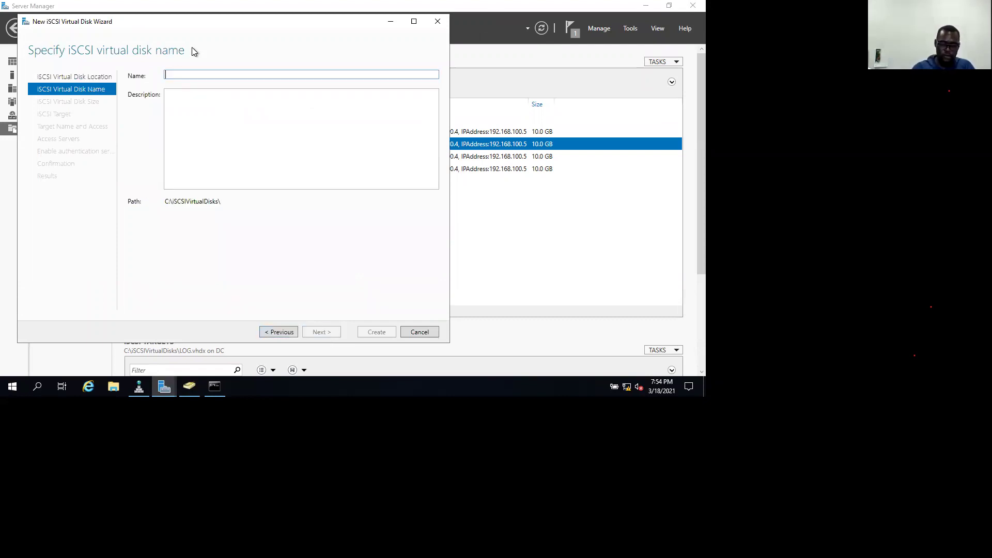
pyautogui.write('Quorum')
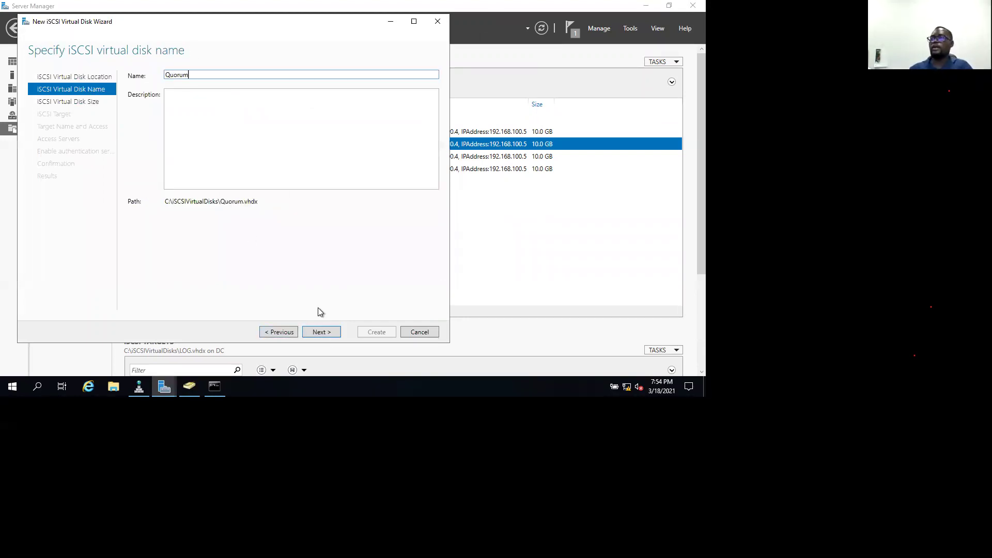
pyautogui.click(325, 333)
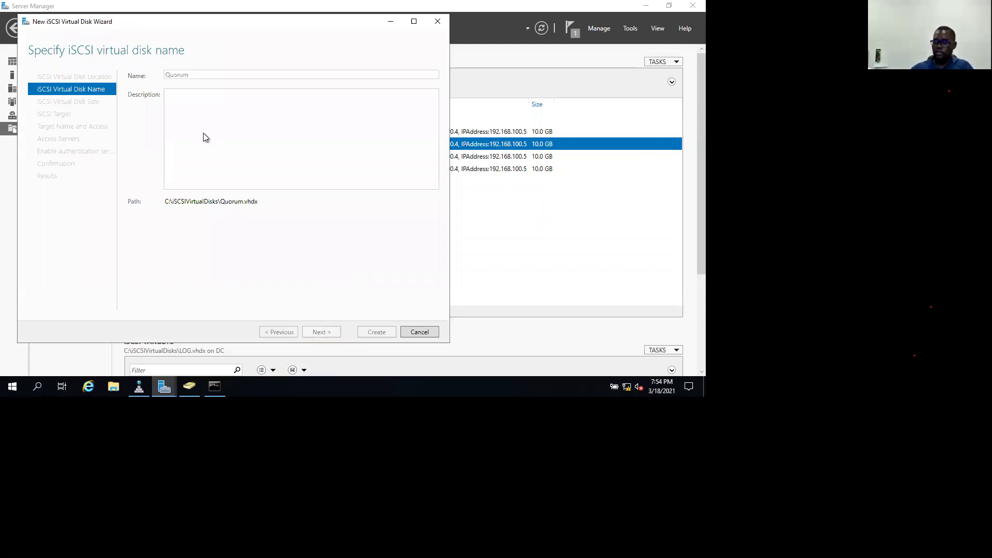
# Size the Quorum disk at 500 MB, keep target mpittarget, and create it.
pyautogui.write('1')
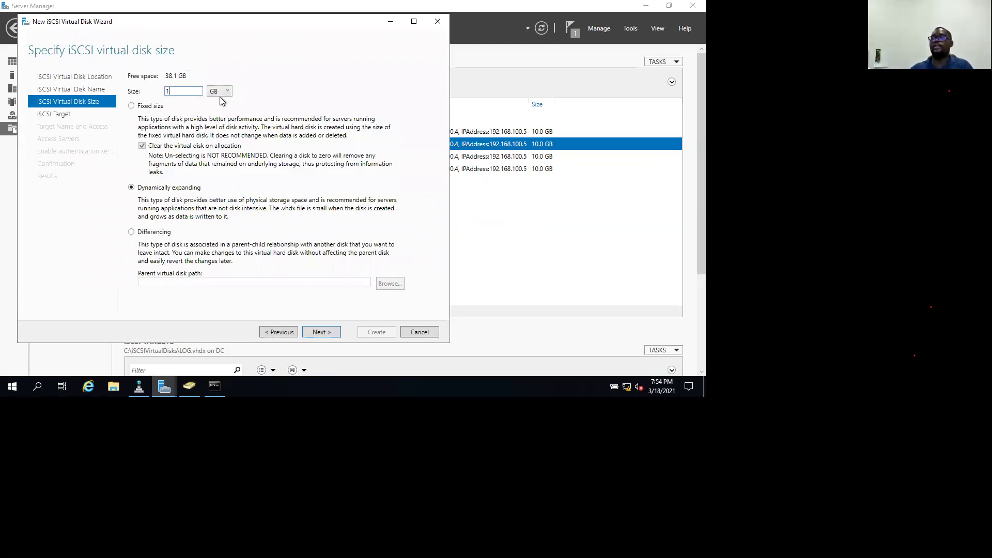
pyautogui.click(220, 91)
pyautogui.press('Up')
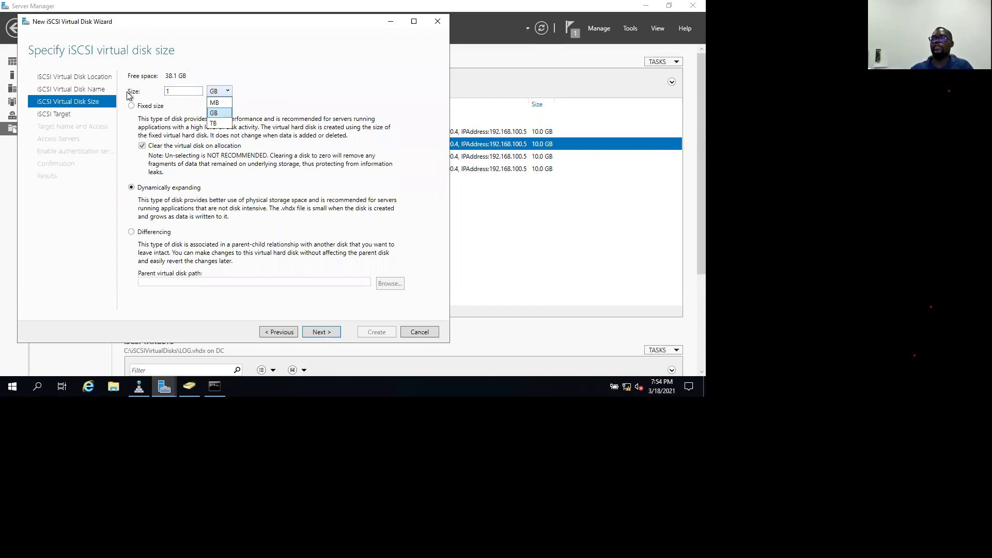
pyautogui.press('Return')
pyautogui.write('500')
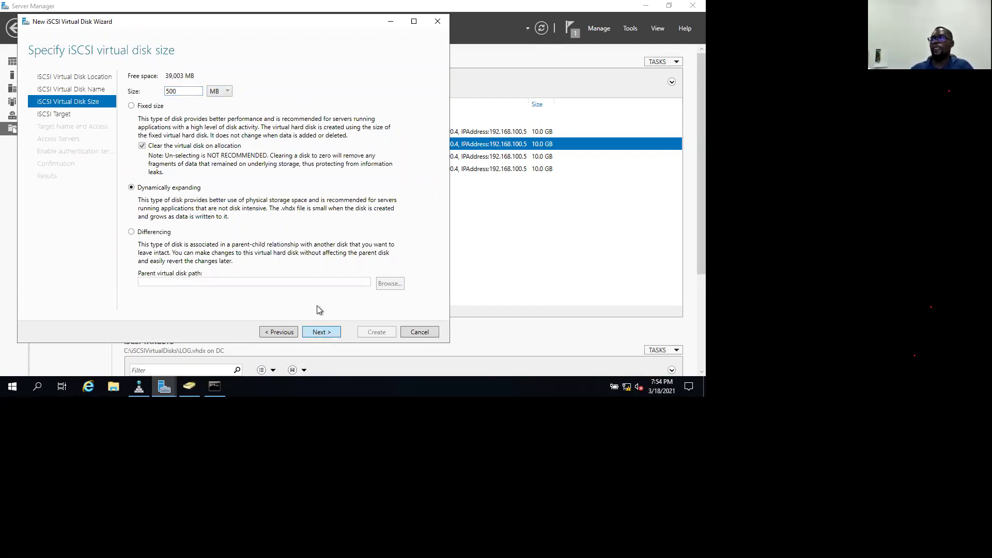
pyautogui.click(321, 332)
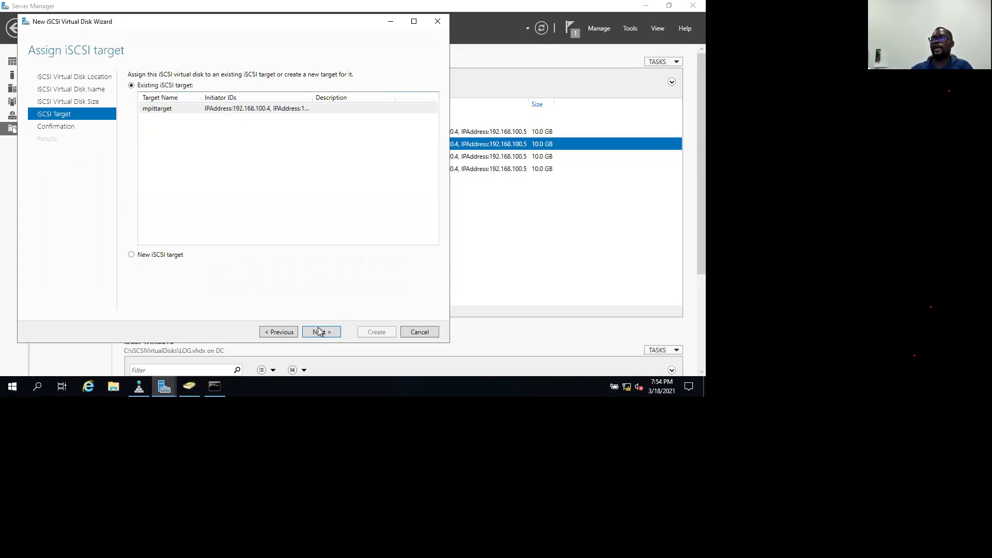
pyautogui.click(323, 331)
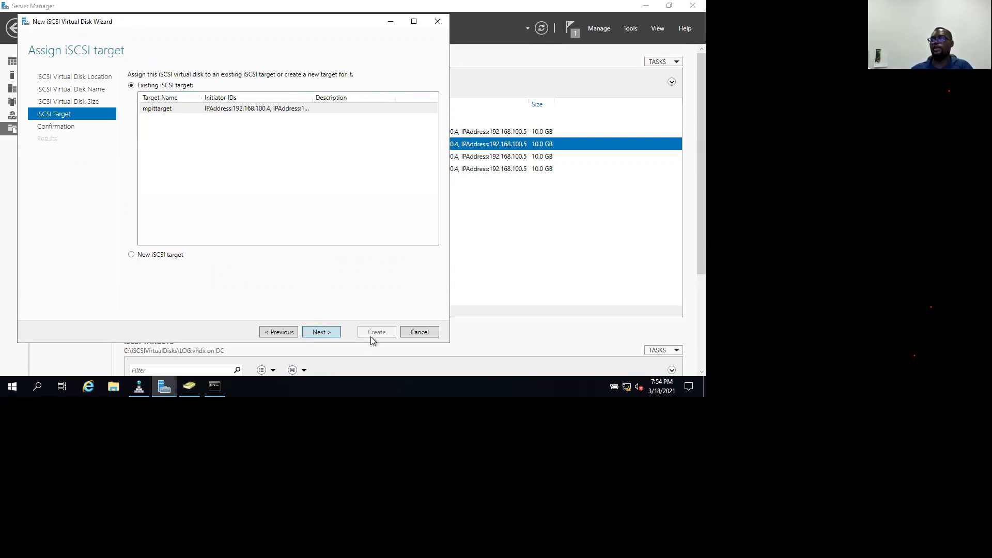
pyautogui.click(375, 332)
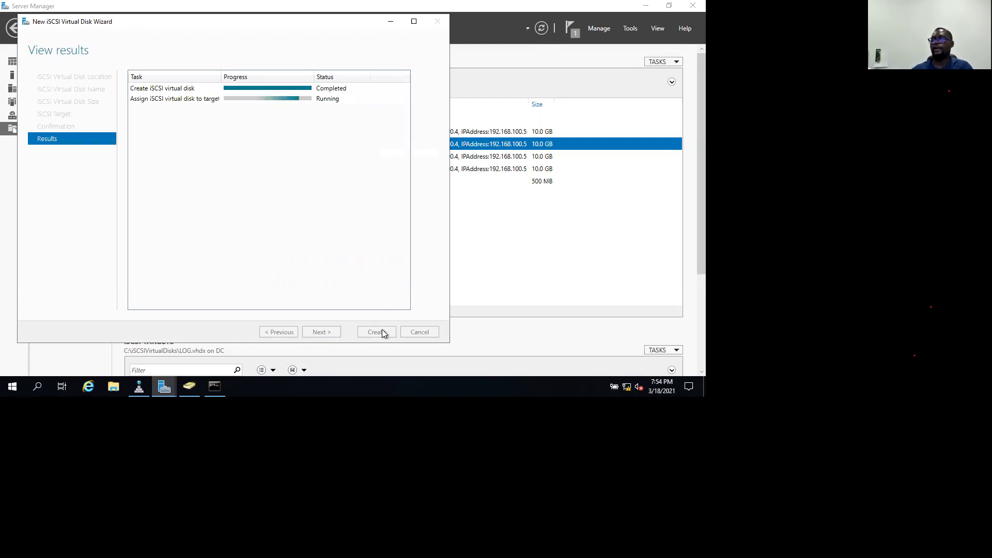
pyautogui.click(388, 334)
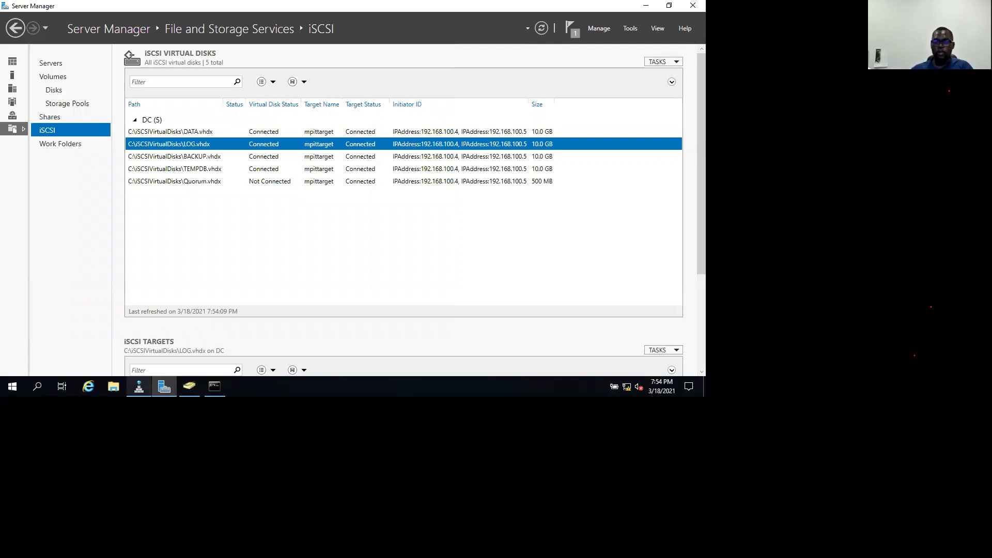
pyautogui.moveTo(138, 387)
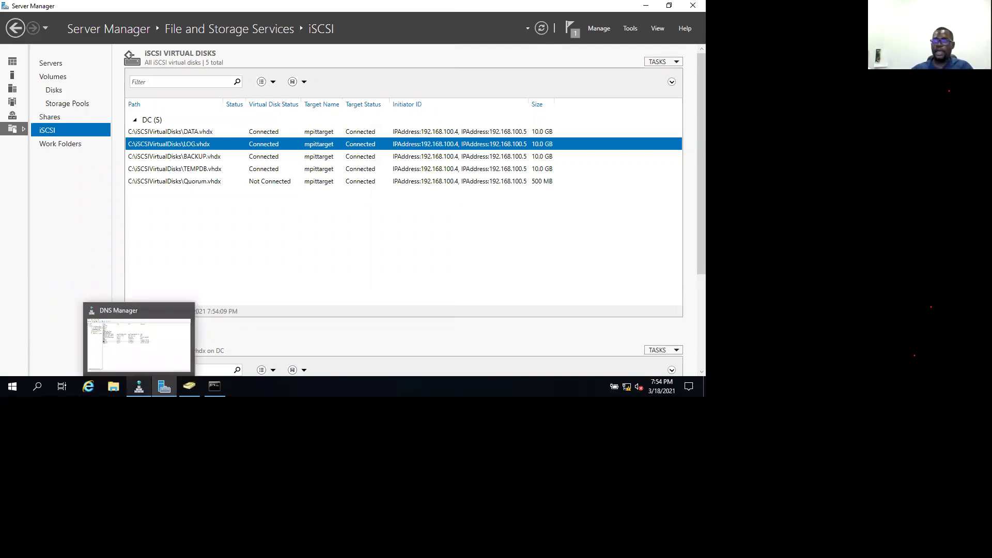
# Switch to the NODE1 VM and bring its Server Manager to the front, with both nodes Up.
pyautogui.hotkey('alt', 'Tab')
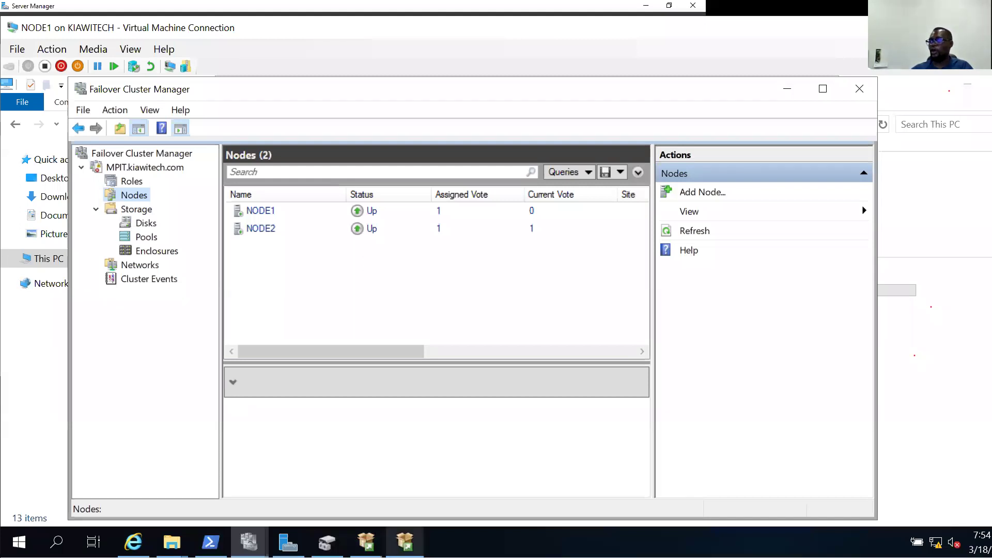
pyautogui.click(404, 542)
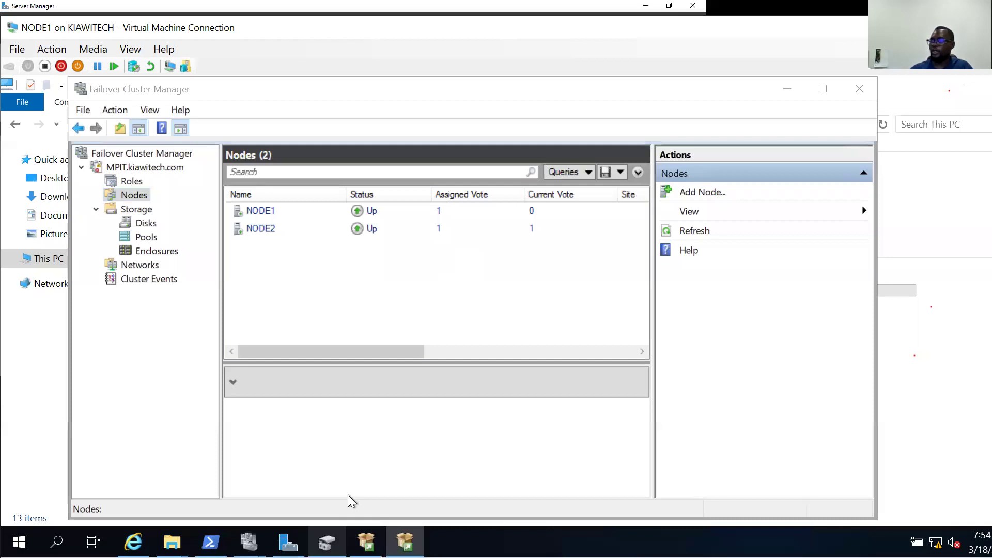
pyautogui.moveTo(327, 541)
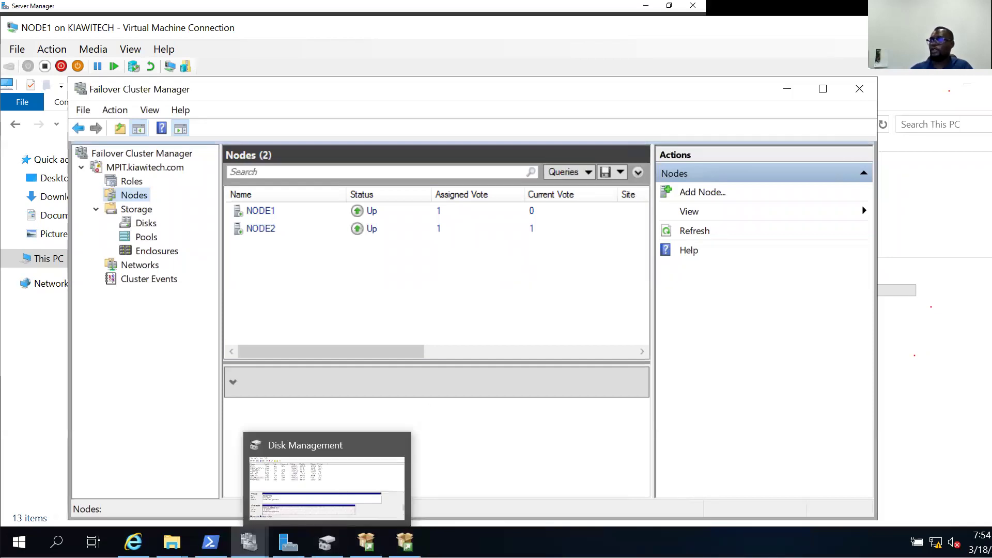
pyautogui.click(288, 542)
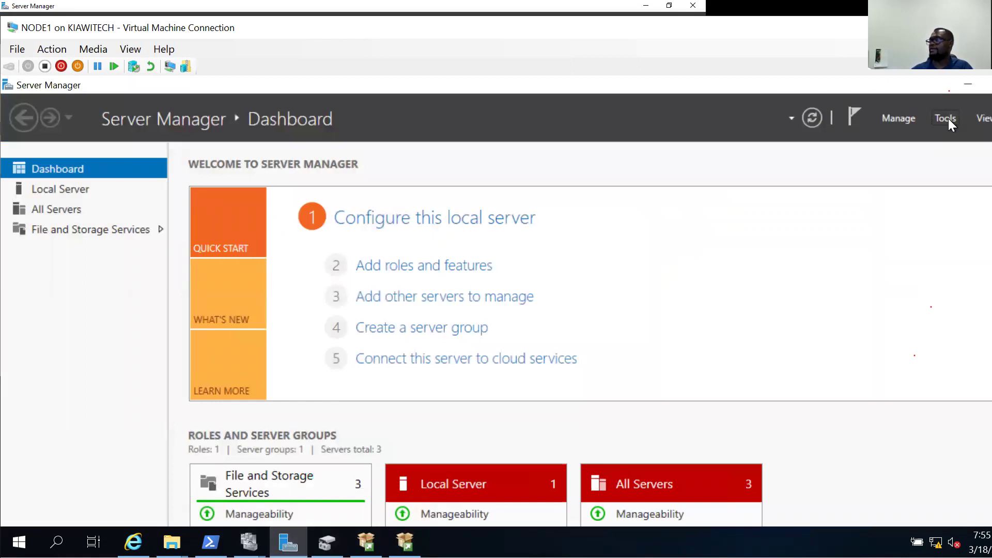
# Open iSCSI Initiator on NODE1 and Auto Configure its Volumes and Devices list.
pyautogui.click(947, 118)
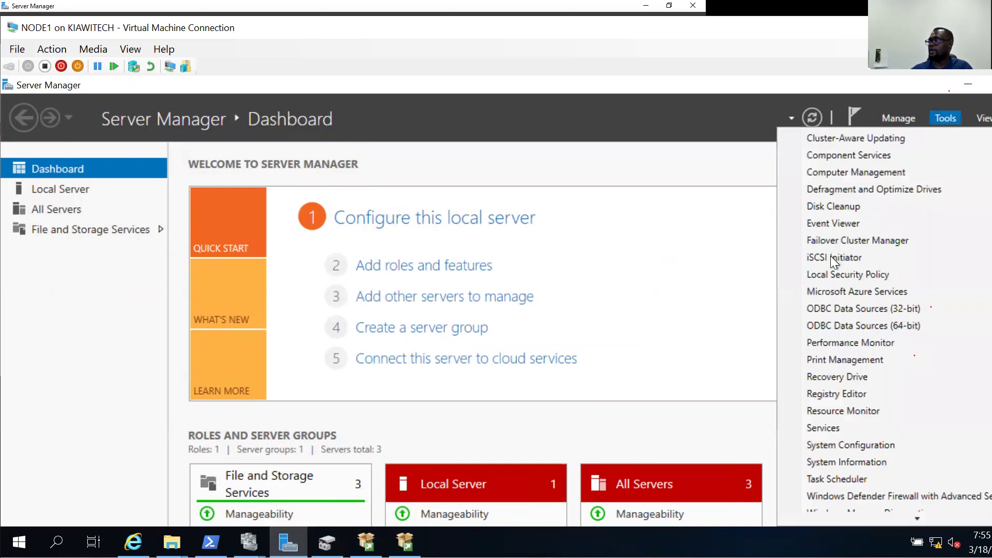
pyautogui.click(829, 256)
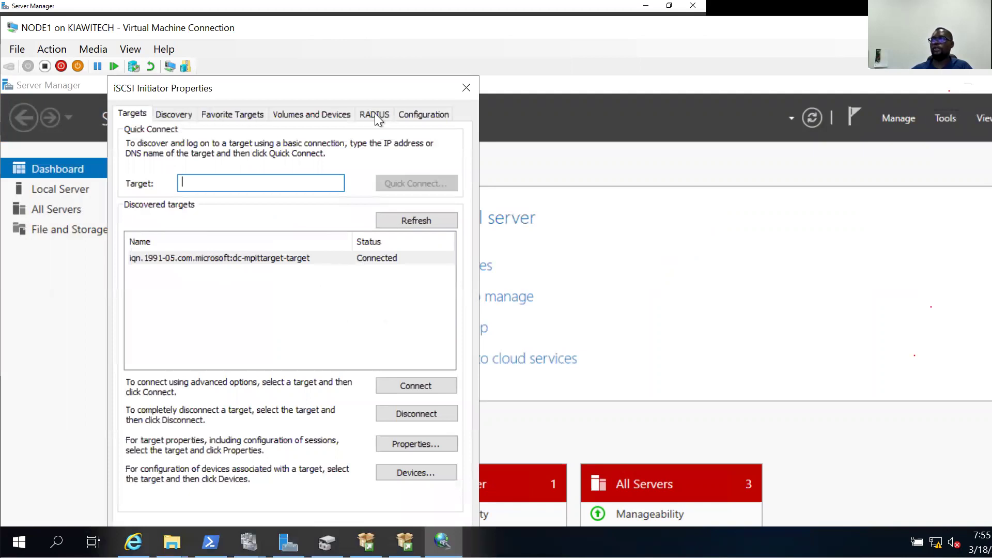
pyautogui.click(324, 113)
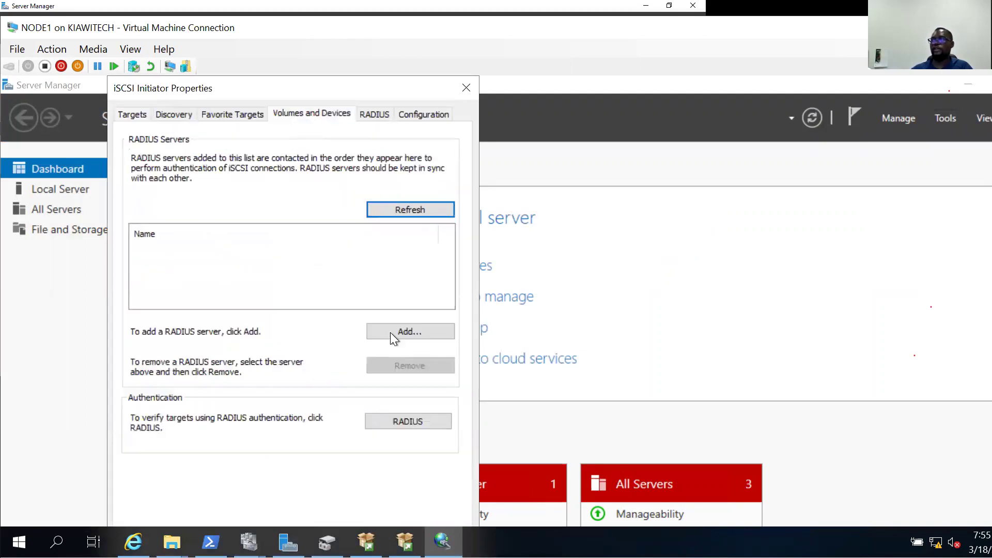
pyautogui.click(408, 361)
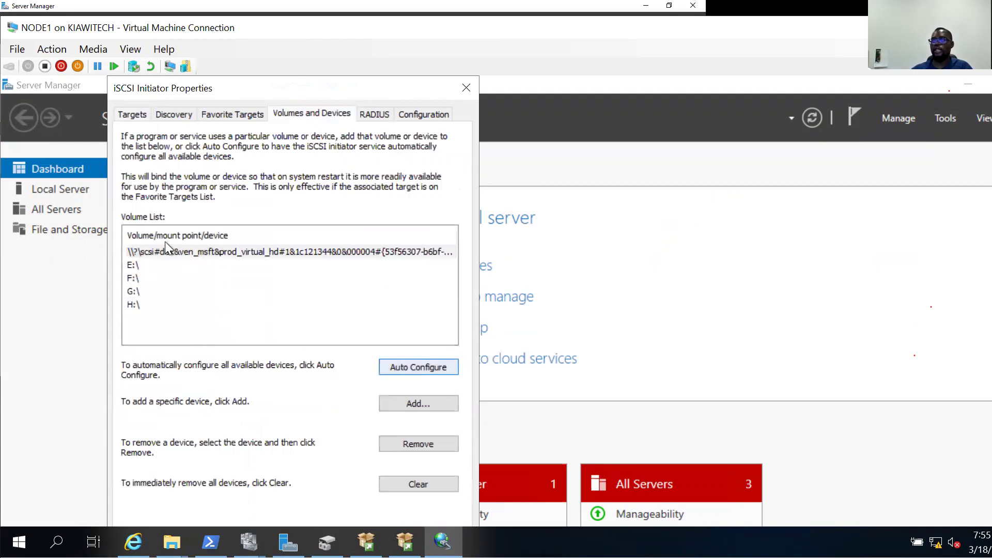
pyautogui.click(197, 253)
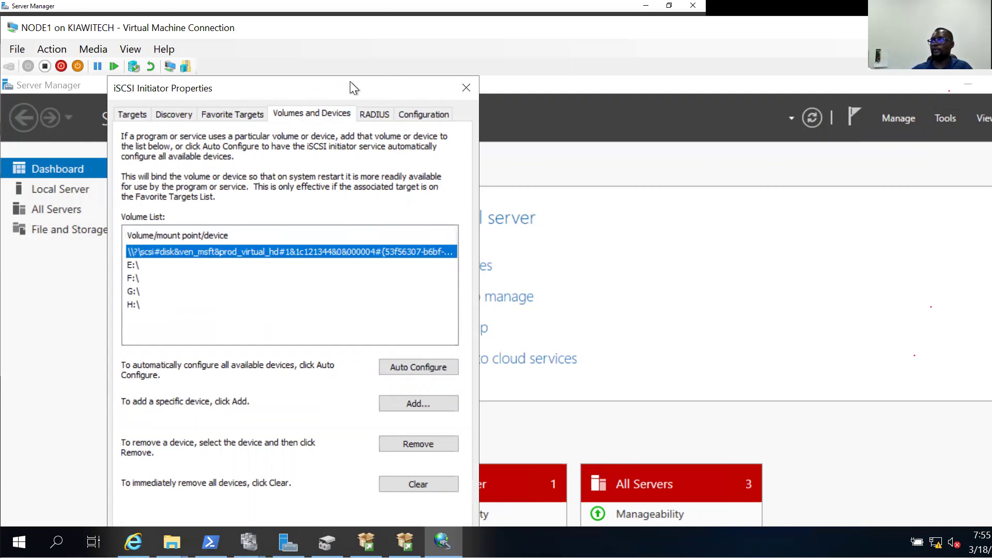
# Rearrange the iSCSI Initiator, Server Manager and VM windows to review the dashboard.
pyautogui.moveTo(349, 83); pyautogui.dragTo(385, 83)
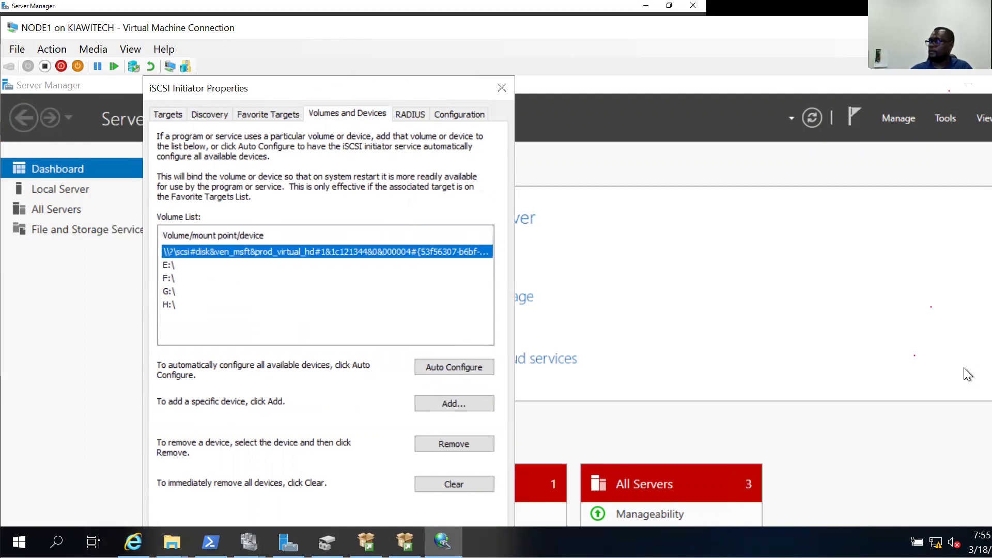
pyautogui.click(675, 320)
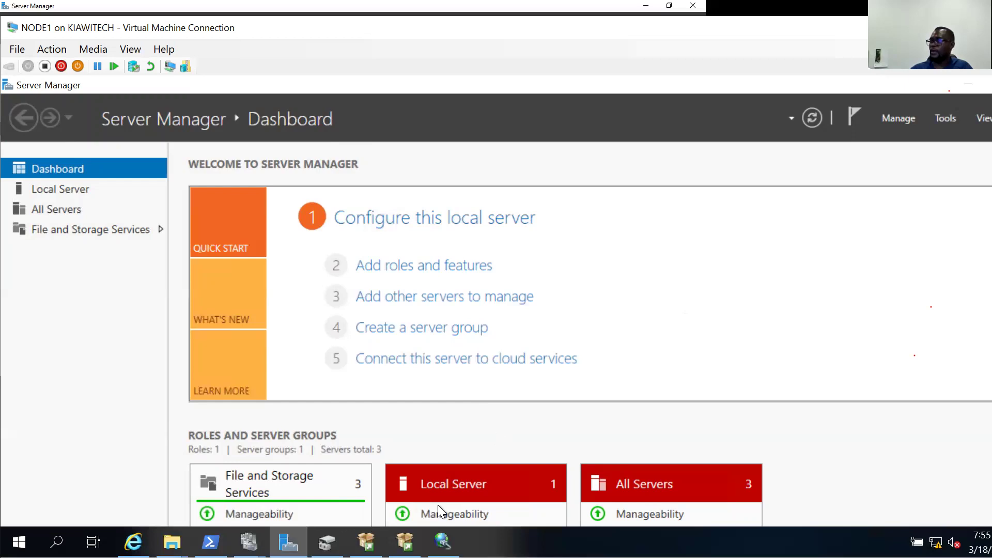
pyautogui.click(444, 540)
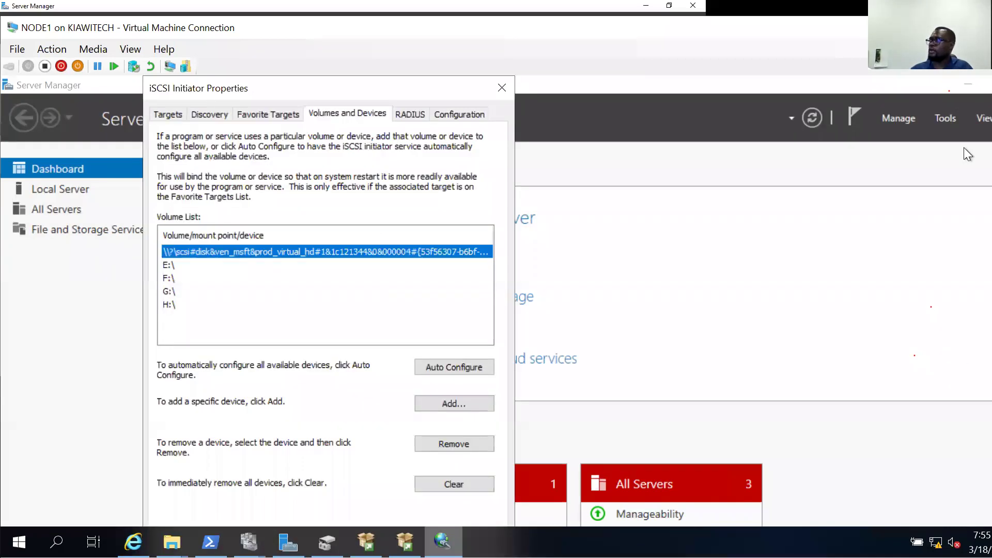
pyautogui.moveTo(986, 30); pyautogui.dragTo(812, 31)
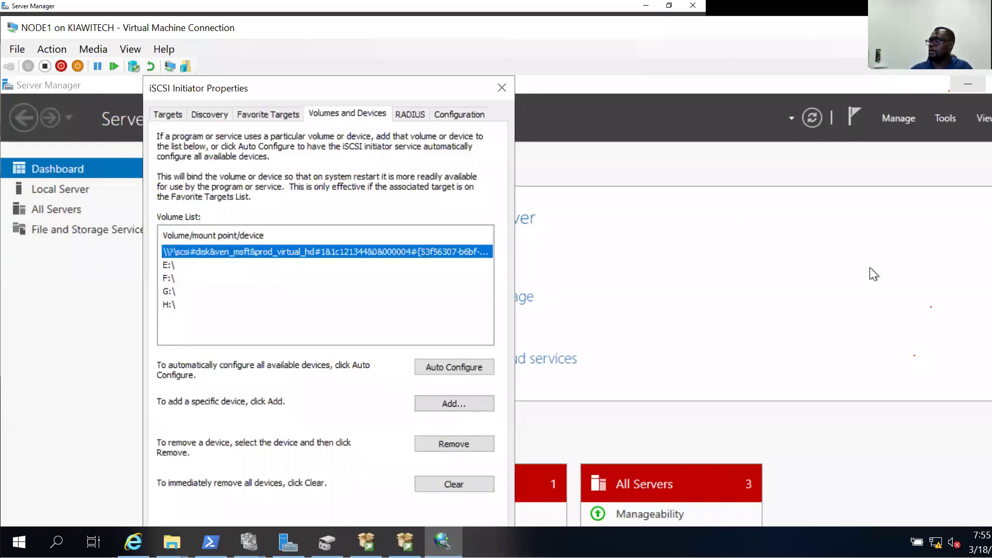
pyautogui.click(878, 388)
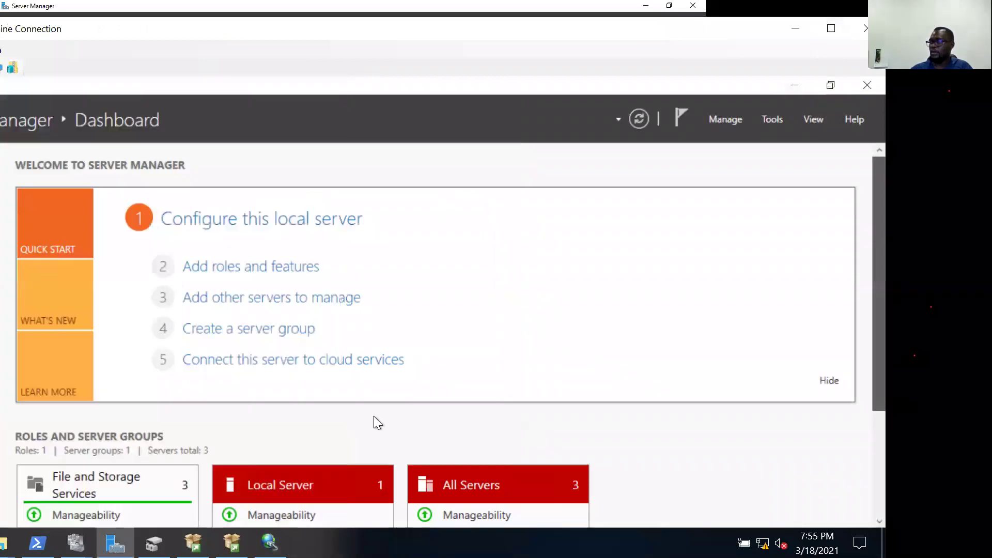
pyautogui.scroll(-1, 373, 416)
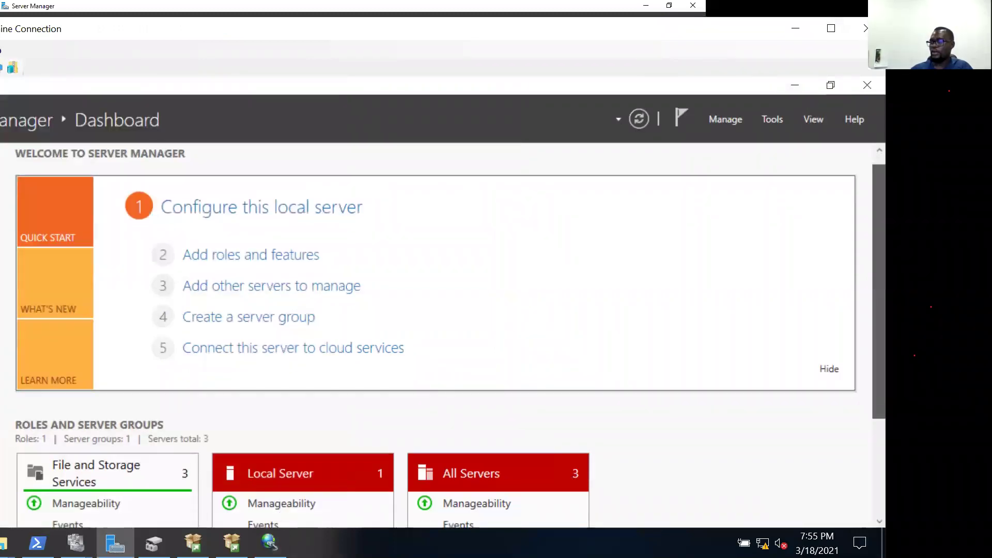
pyautogui.scroll(-1, 291, 460)
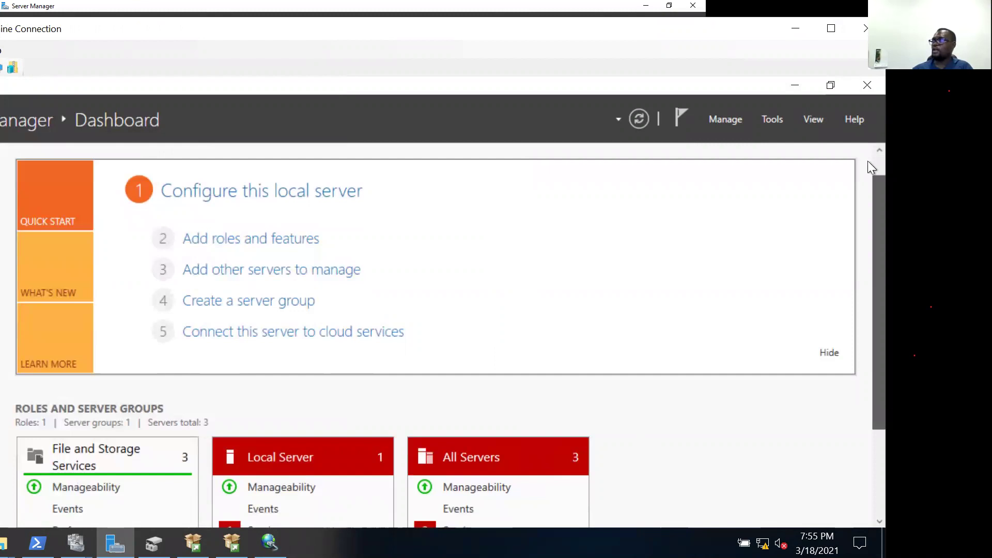
pyautogui.scroll(-5, 867, 160)
pyautogui.hotkey('alt', 'Tab')
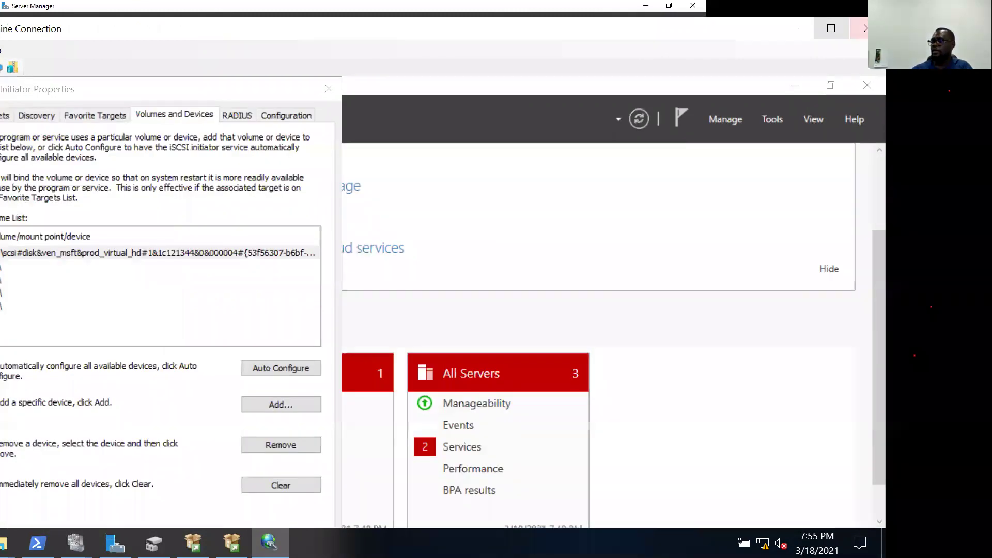
# Make NODE1 full screen, close the iSCSI Initiator properties, then exit full screen.
pyautogui.click(831, 29)
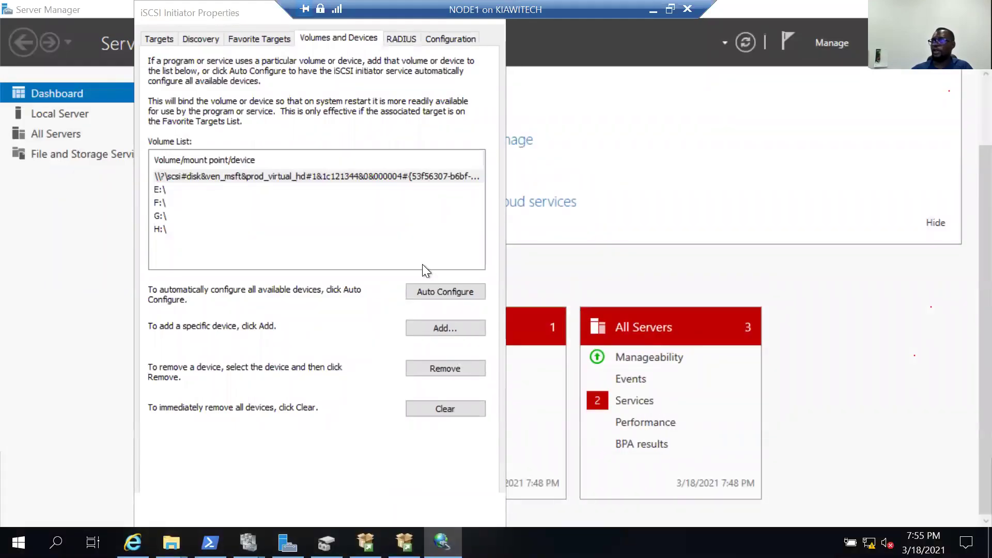
pyautogui.moveTo(470, 169); pyautogui.dragTo(506, 153)
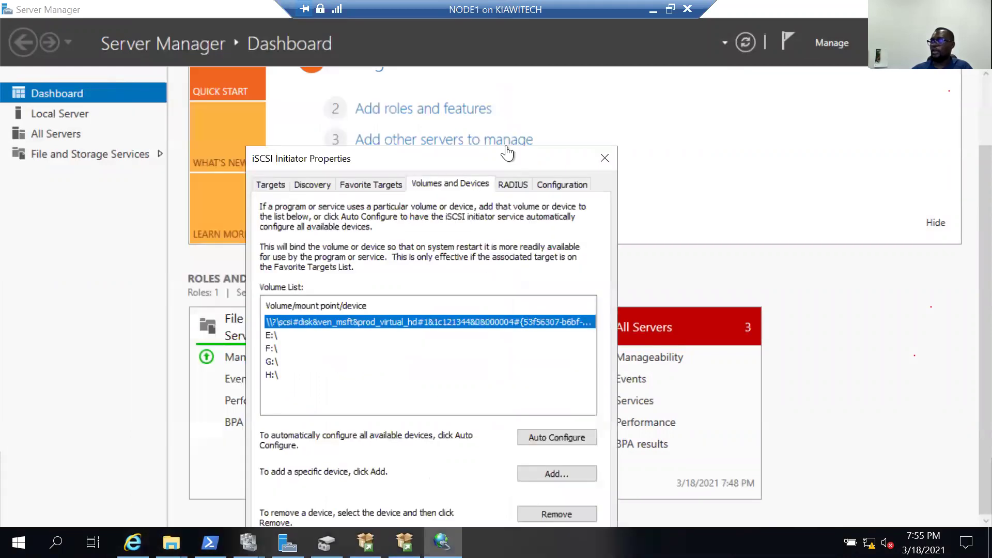
pyautogui.click(434, 540)
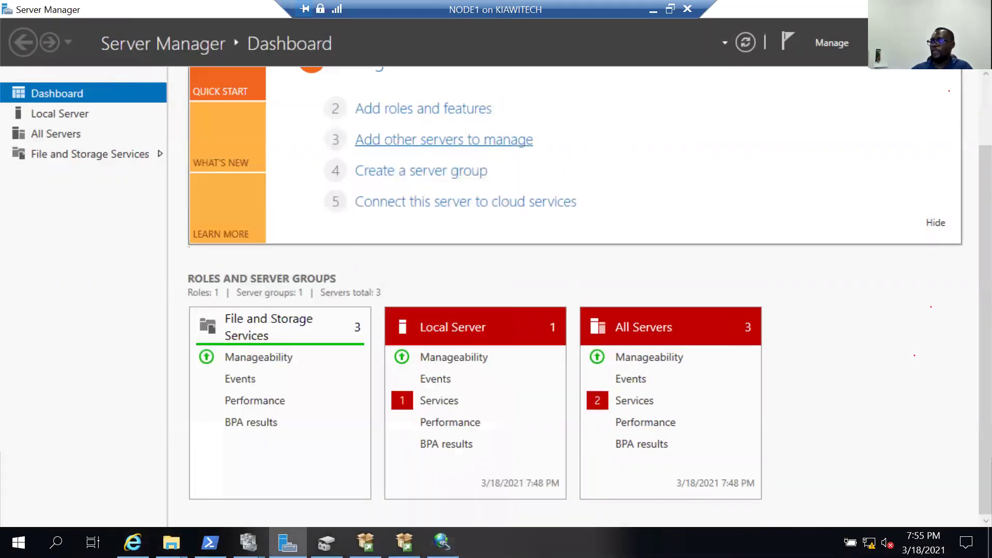
pyautogui.hotkey('alt', 'Tab')
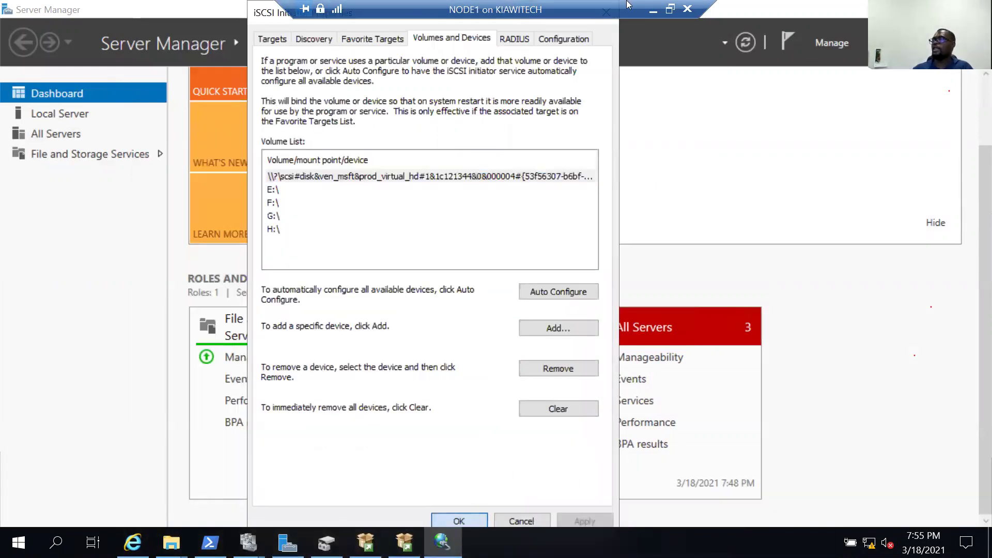
pyautogui.click(606, 11)
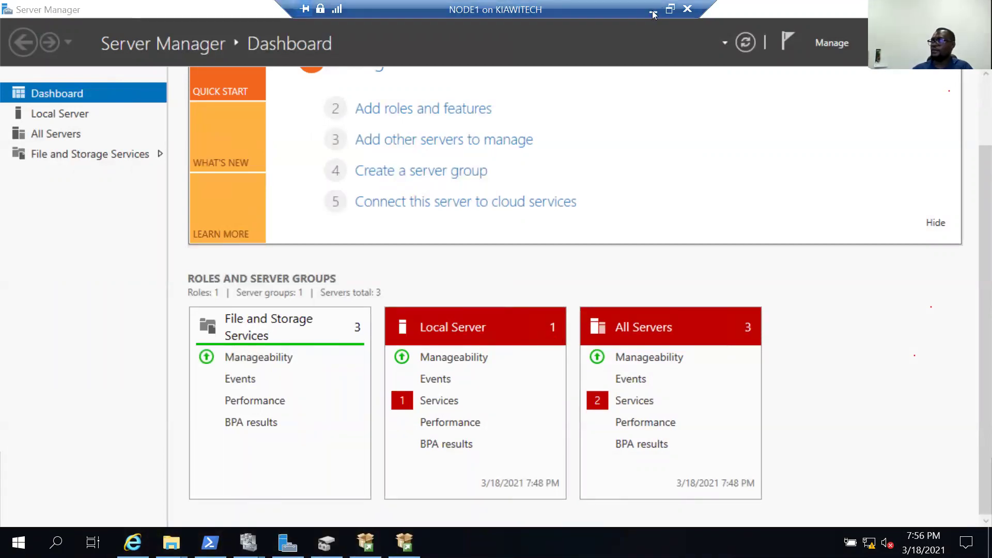
pyautogui.press('ctrl+alt+Break')
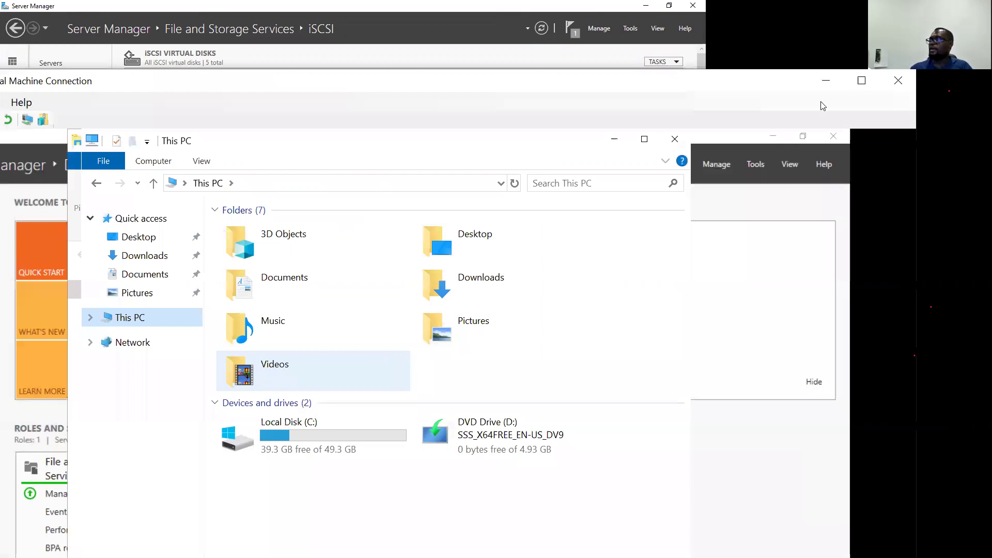
# Maximize NODE2, Auto Configure its iSCSI Initiator volumes, and confirm with OK.
pyautogui.click(861, 80)
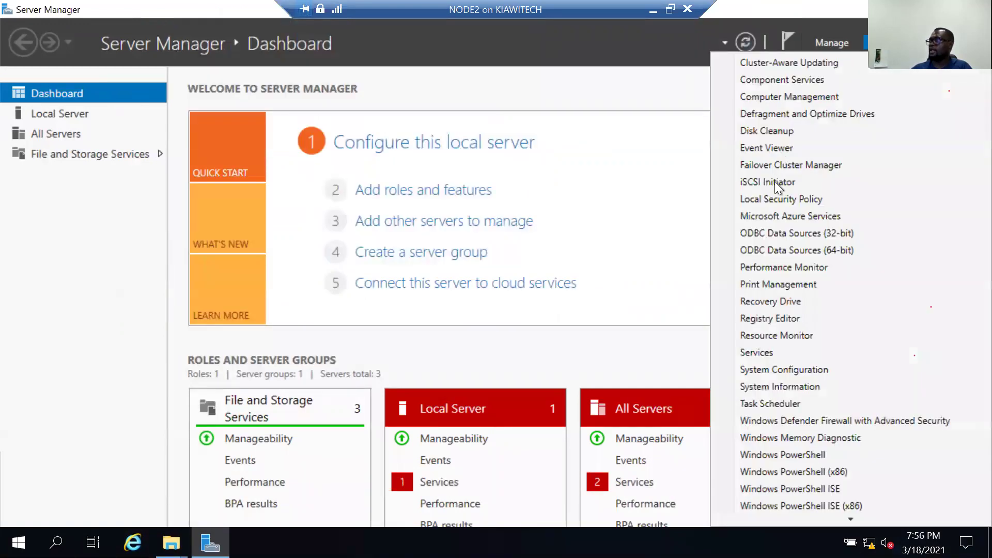
pyautogui.click(801, 187)
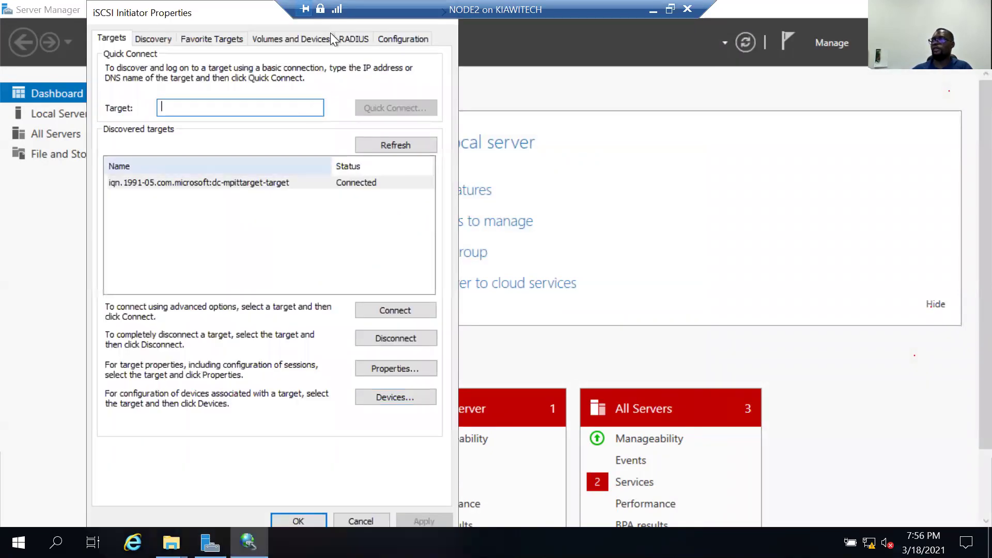
pyautogui.click(410, 292)
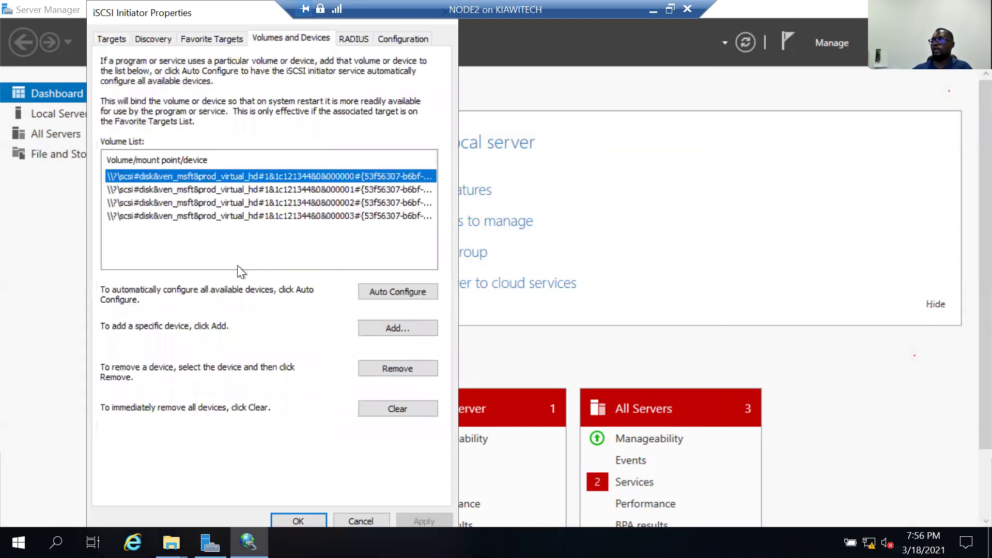
pyautogui.click(305, 519)
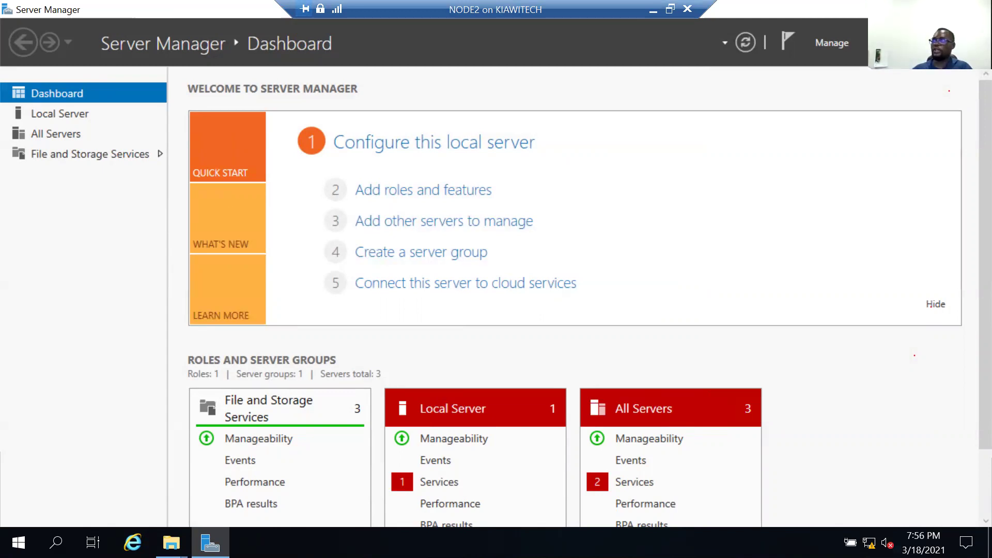
pyautogui.moveTo(425, 30); pyautogui.dragTo(425, 30)
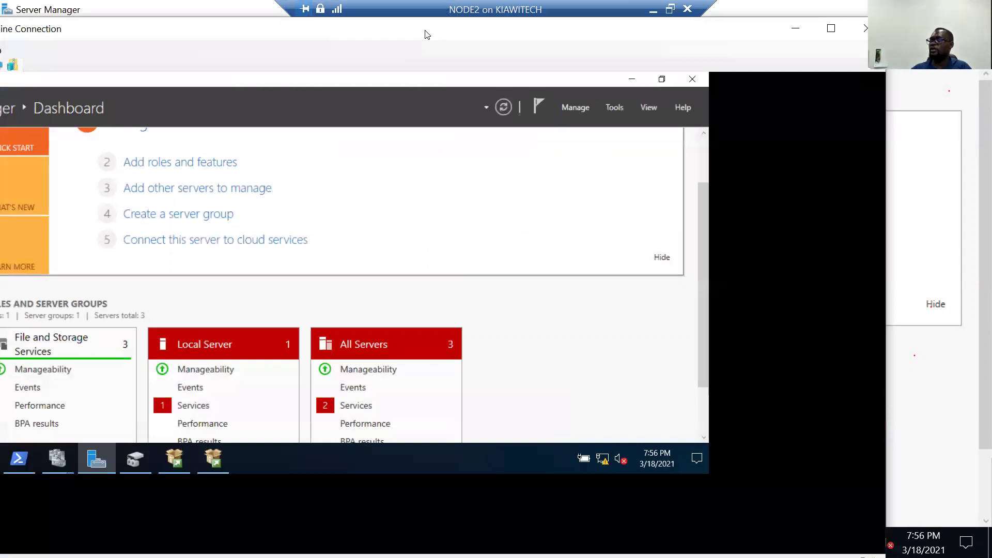
# Make NODE1's session full screen and launch Disk Management from the taskbar.
pyautogui.click(831, 28)
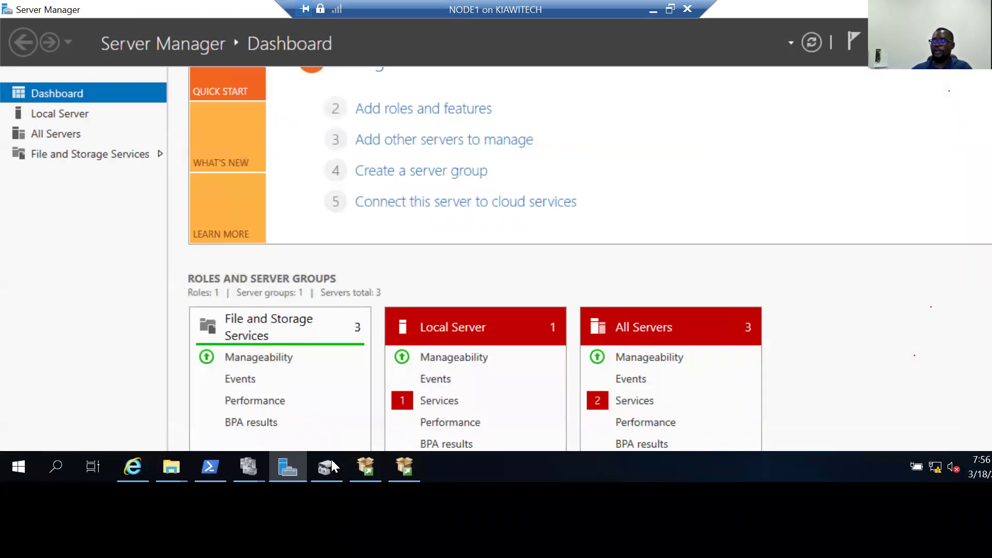
pyautogui.click(325, 467)
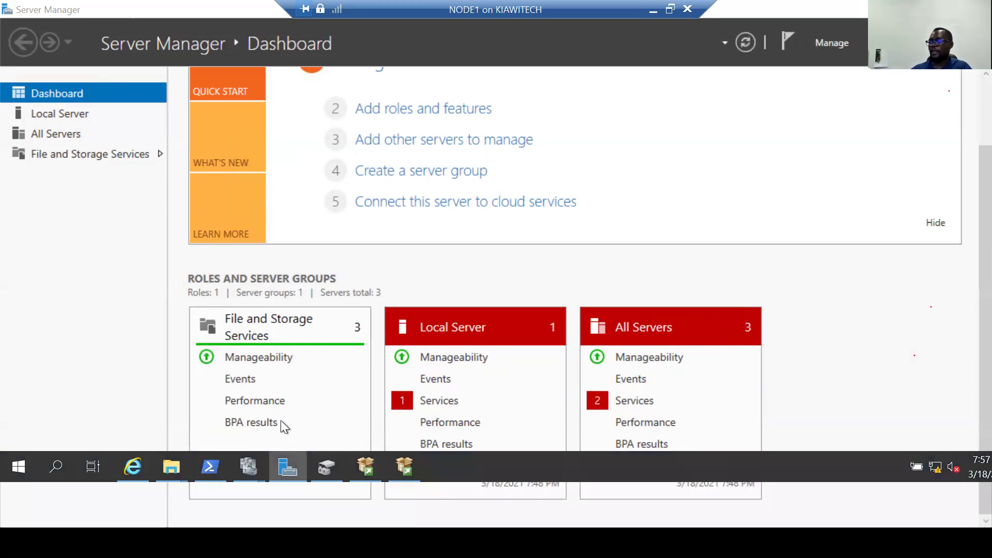
pyautogui.click(326, 468)
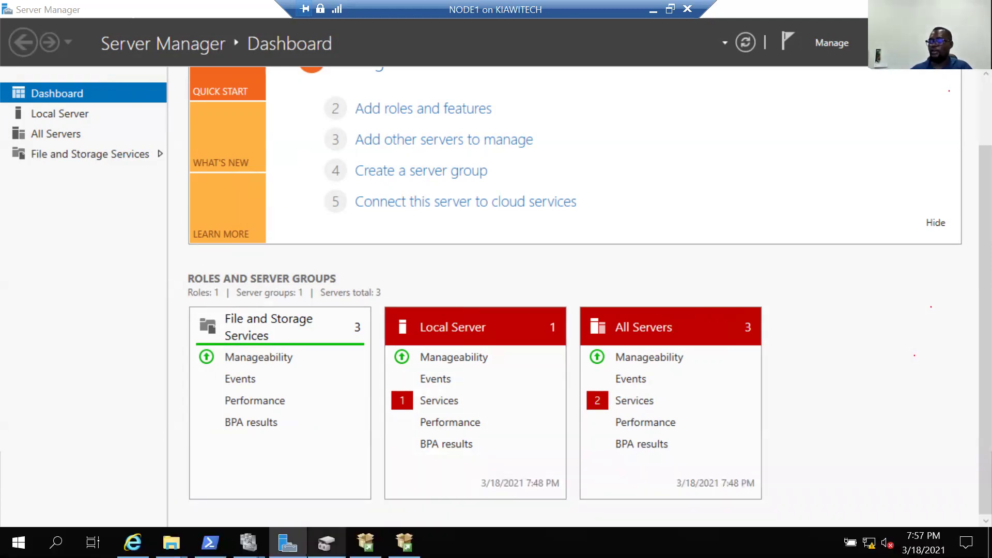
pyautogui.moveTo(326, 542)
pyautogui.click(321, 520)
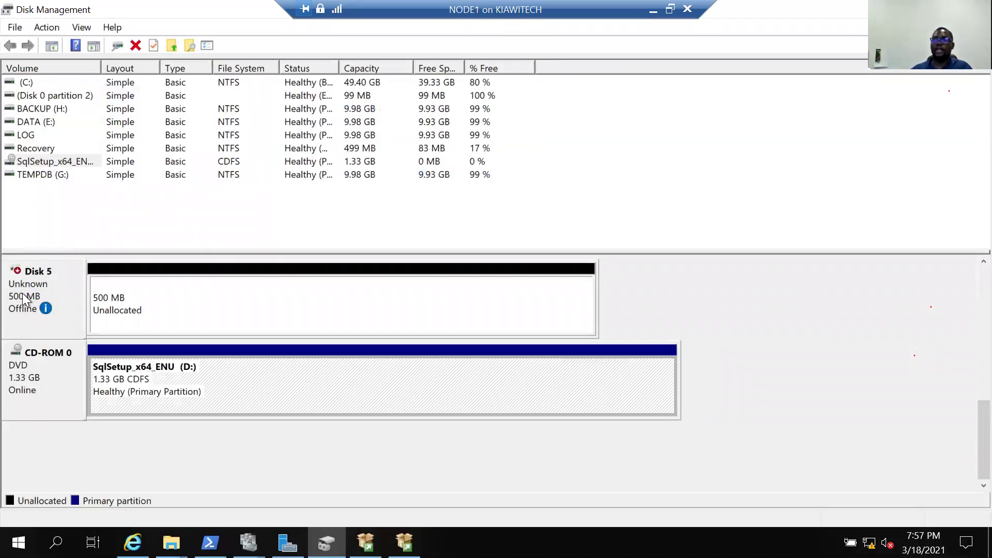
# Set the 500 MB Disk 5 Online, initialize it, and launch New Simple Volume on its unallocated space.
pyautogui.rightClick(23, 293)
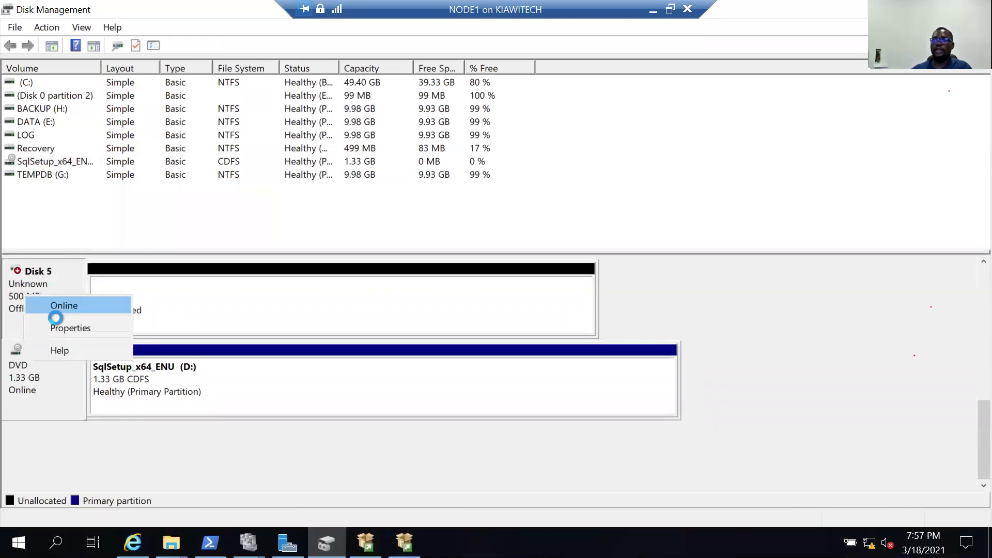
pyautogui.click(58, 306)
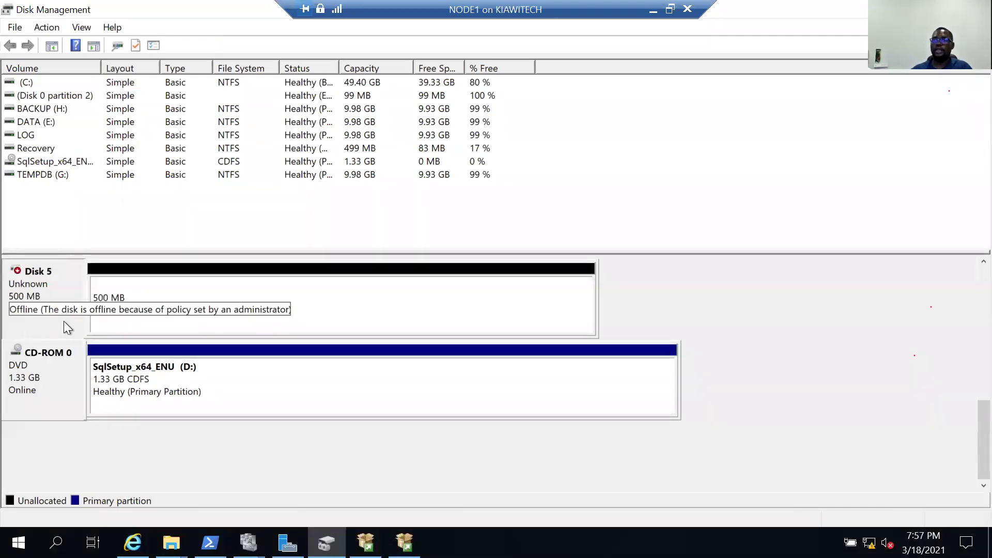
pyautogui.rightClick(28, 289)
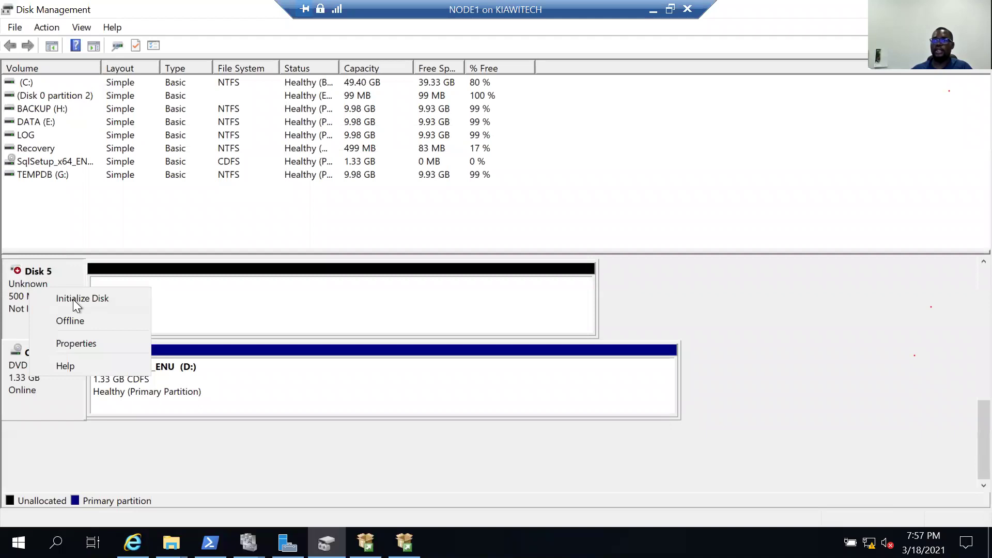
pyautogui.click(110, 299)
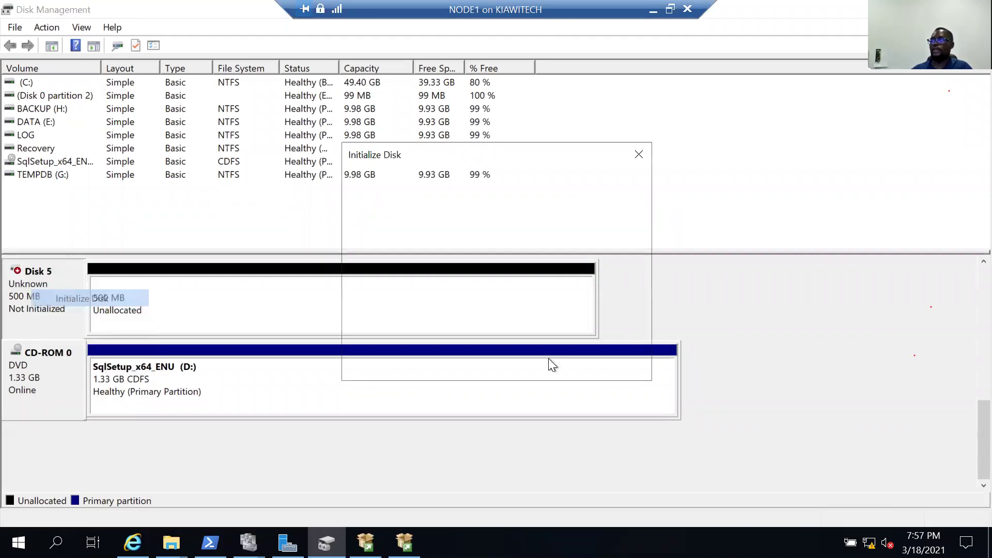
pyautogui.click(546, 360)
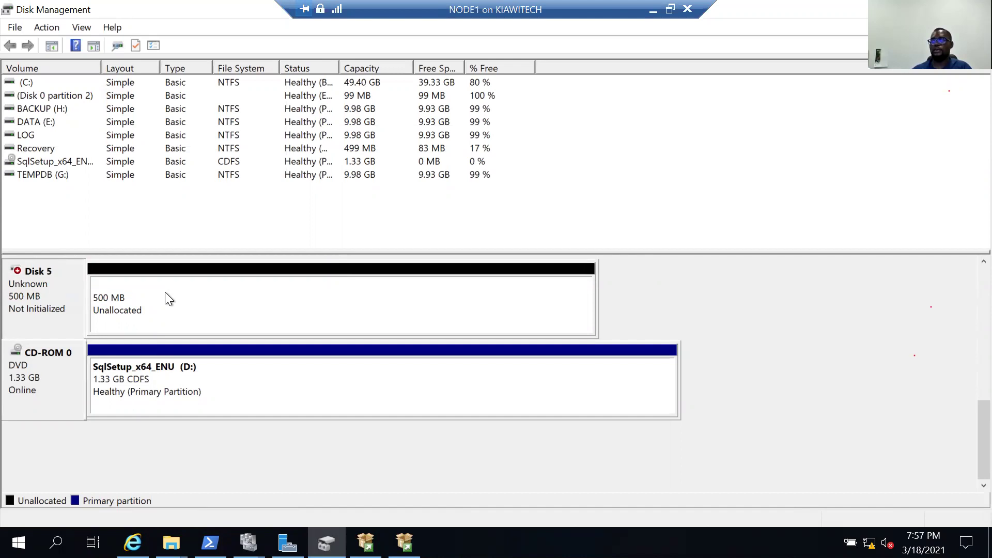
pyautogui.rightClick(166, 294)
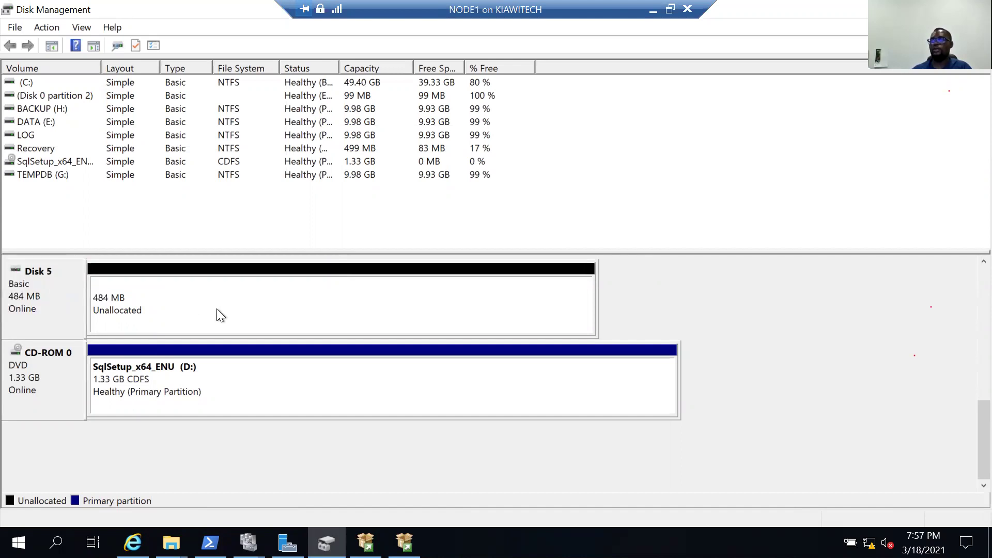
pyautogui.click(218, 305)
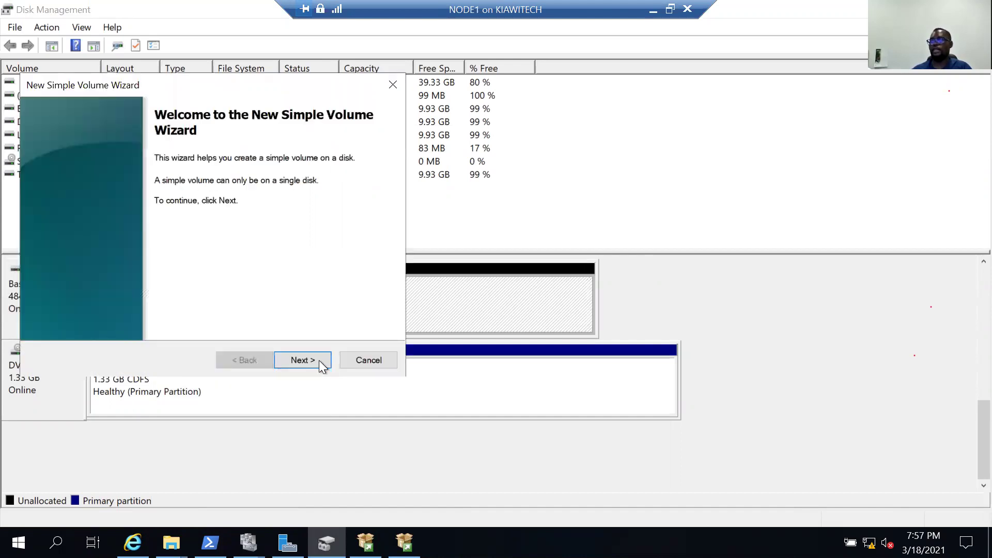
# Create the volume with default size, drive letter I, NTFS and label Quorum.
pyautogui.click(319, 361)
pyautogui.click(319, 361)
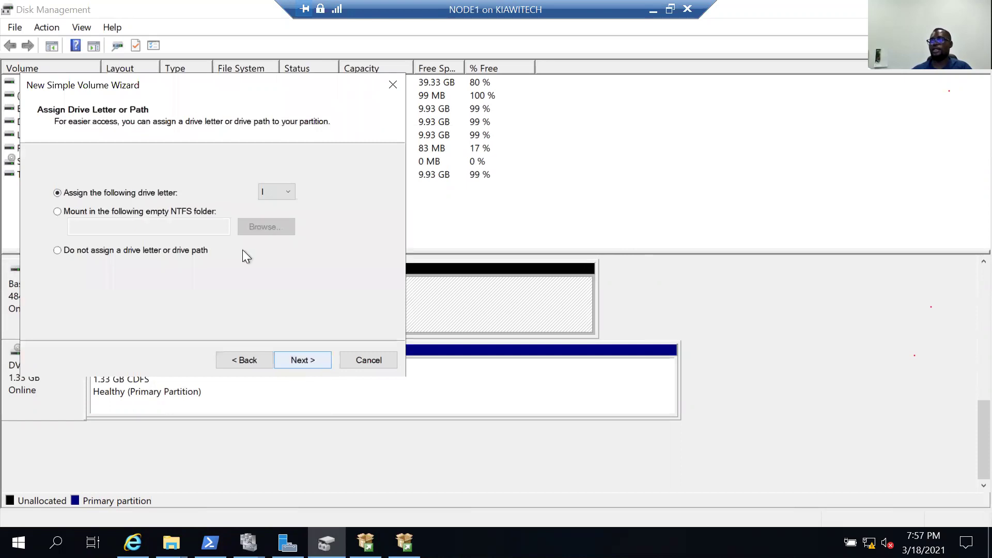
pyautogui.press('Return')
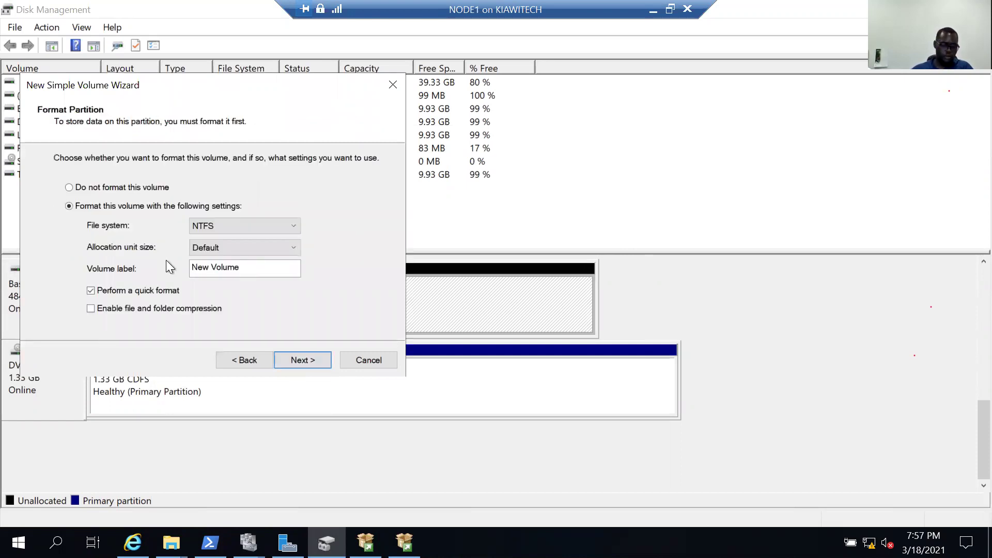
pyautogui.write('Q')
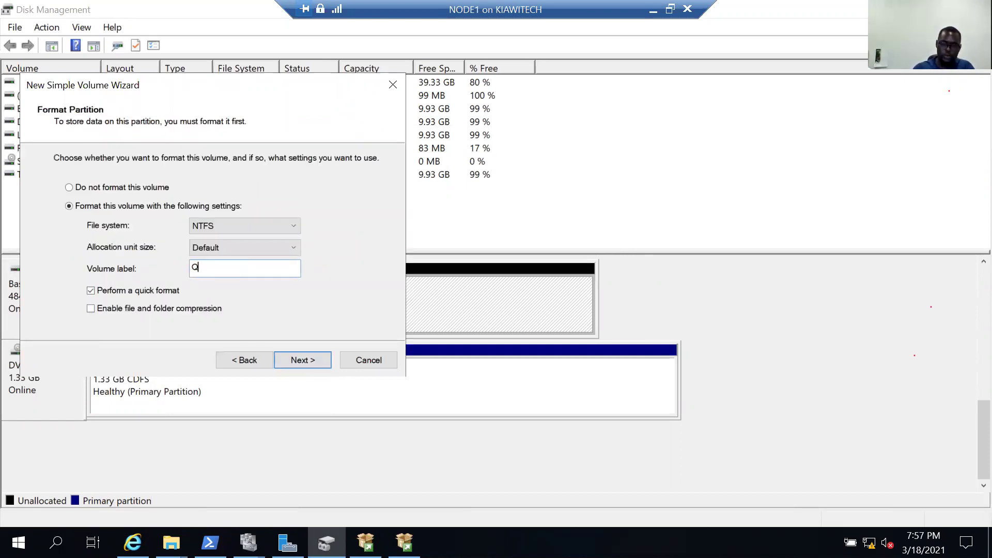
pyautogui.write('uorum')
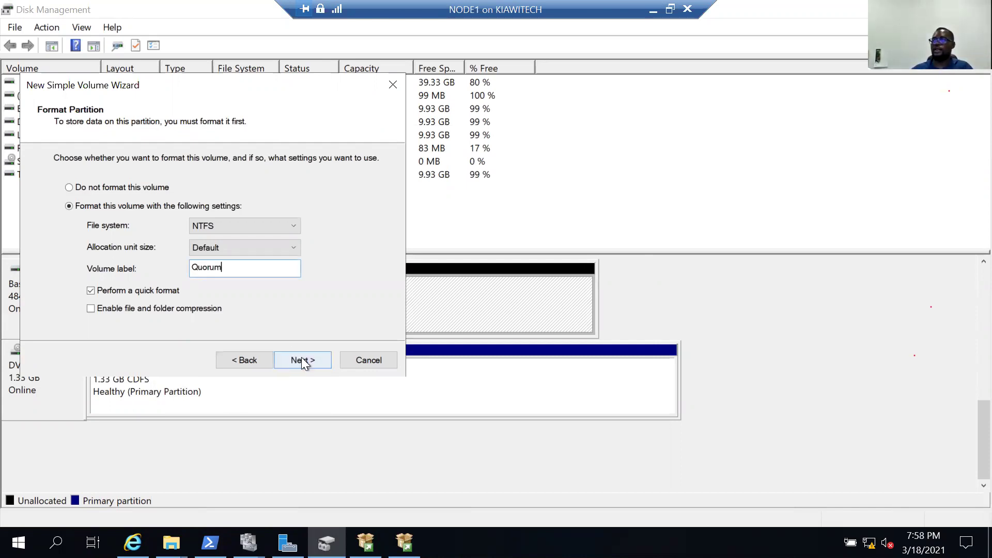
pyautogui.click(302, 358)
pyautogui.click(301, 359)
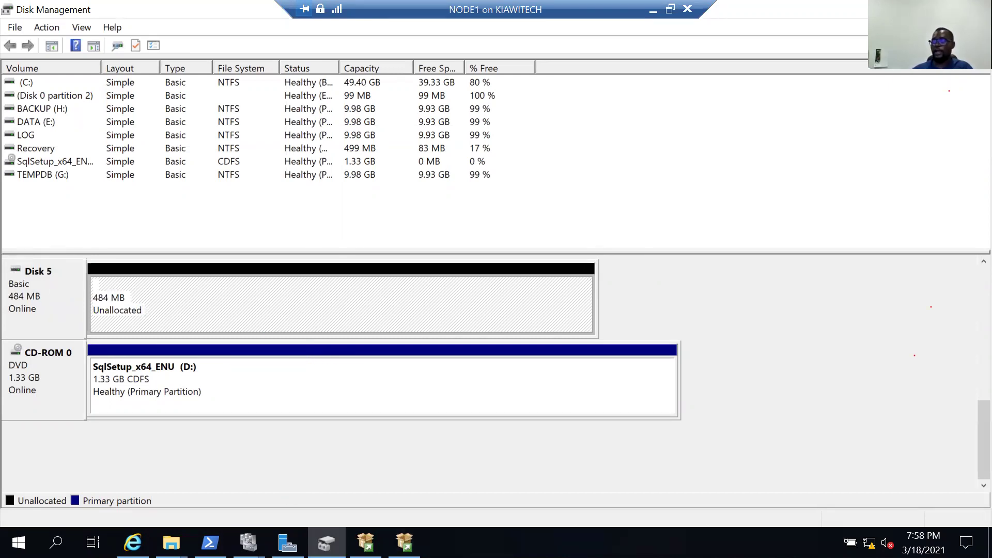
pyautogui.click(248, 542)
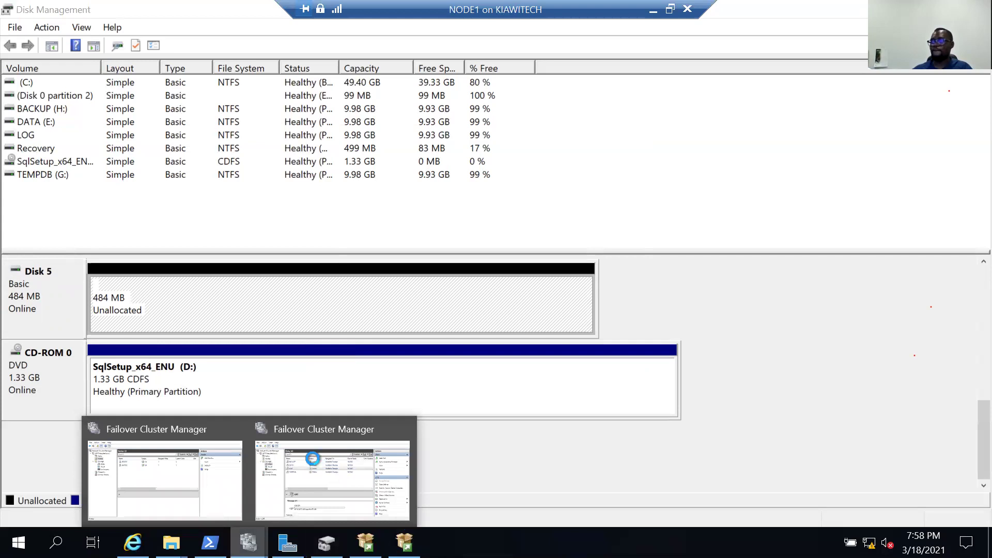
pyautogui.press('Escape')
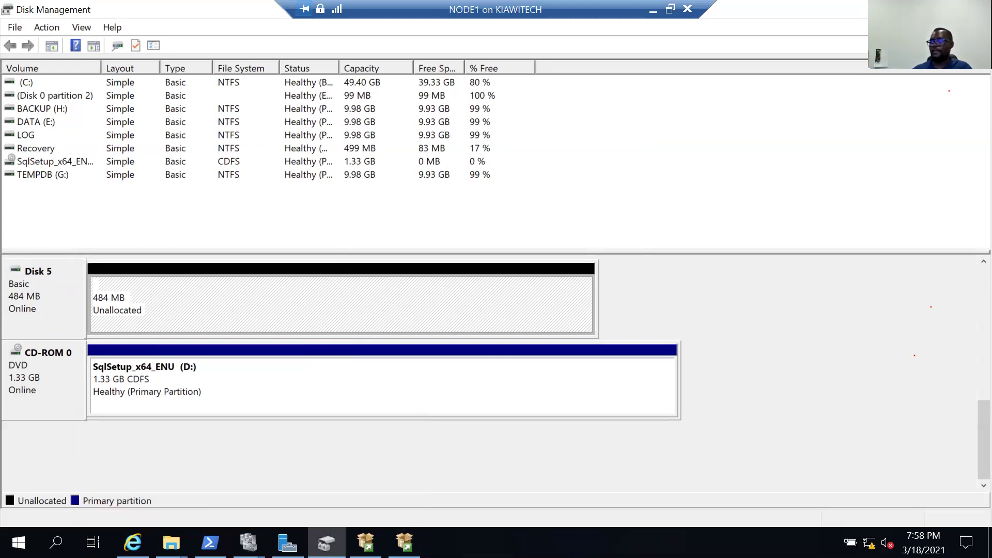
# Add Cluster Disk 1 to the cluster's storage via Add Disk.
pyautogui.click(404, 542)
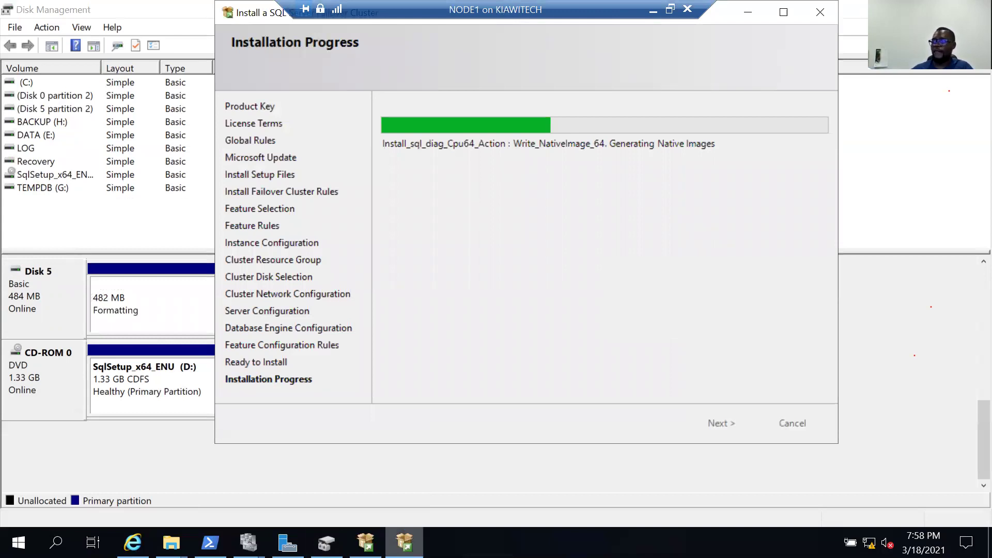
pyautogui.click(404, 542)
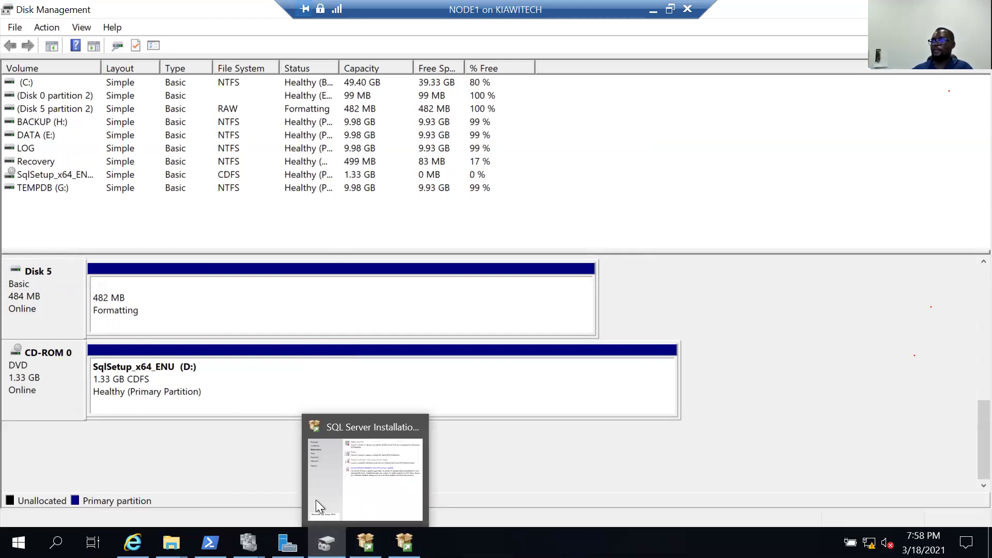
pyautogui.moveTo(315, 498)
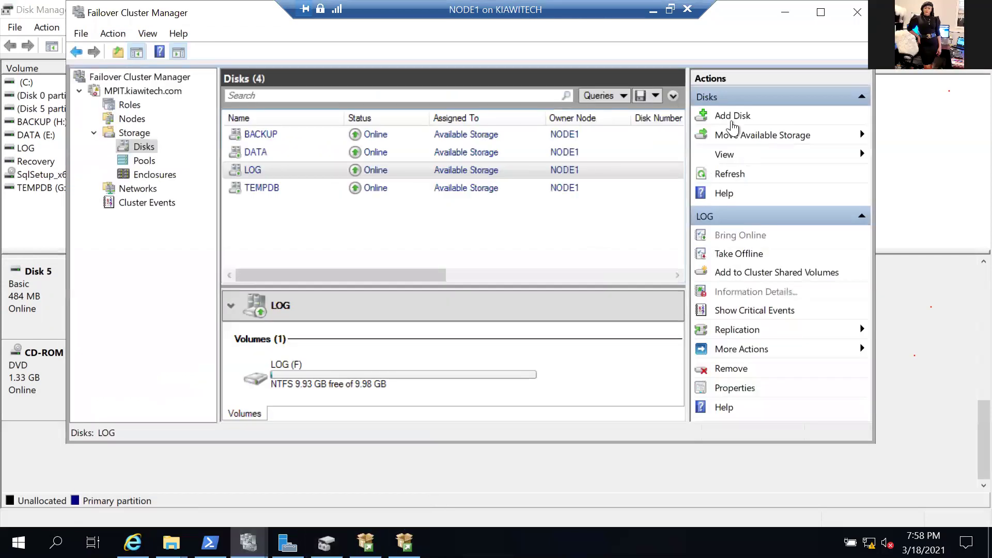
pyautogui.click(730, 117)
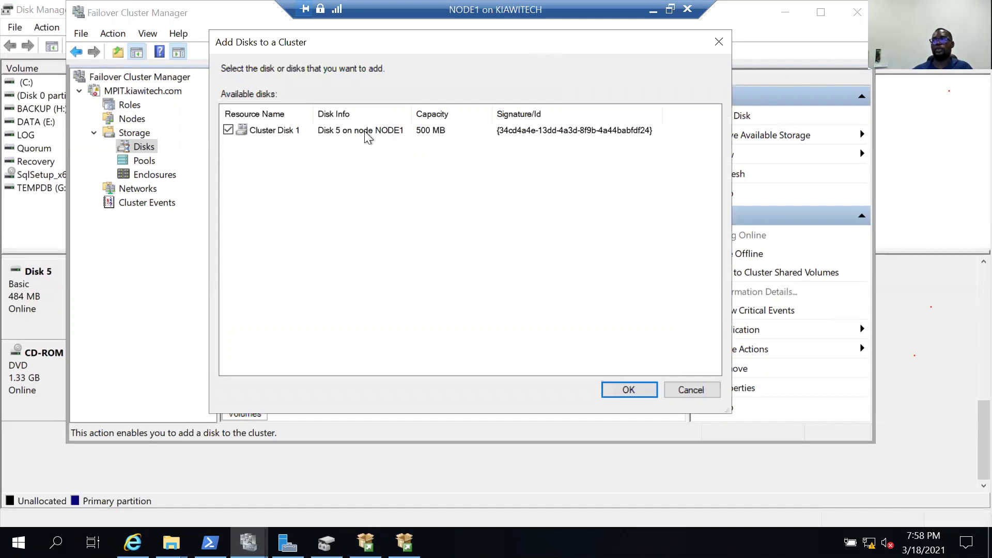
pyautogui.click(629, 390)
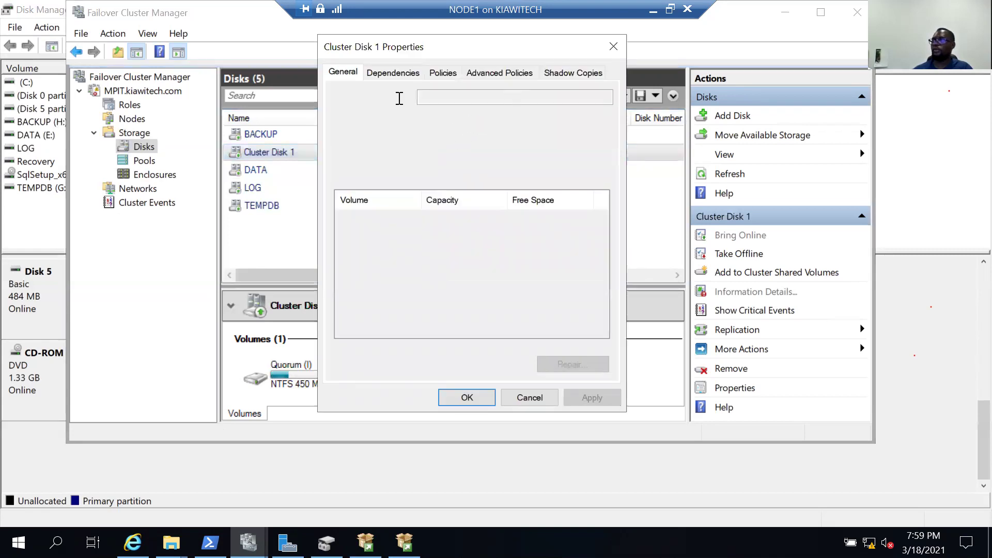
# Rename Cluster Disk 1 to Quorum and return to the MPIT.kiawitech.com cluster summary.
pyautogui.press('Tab')
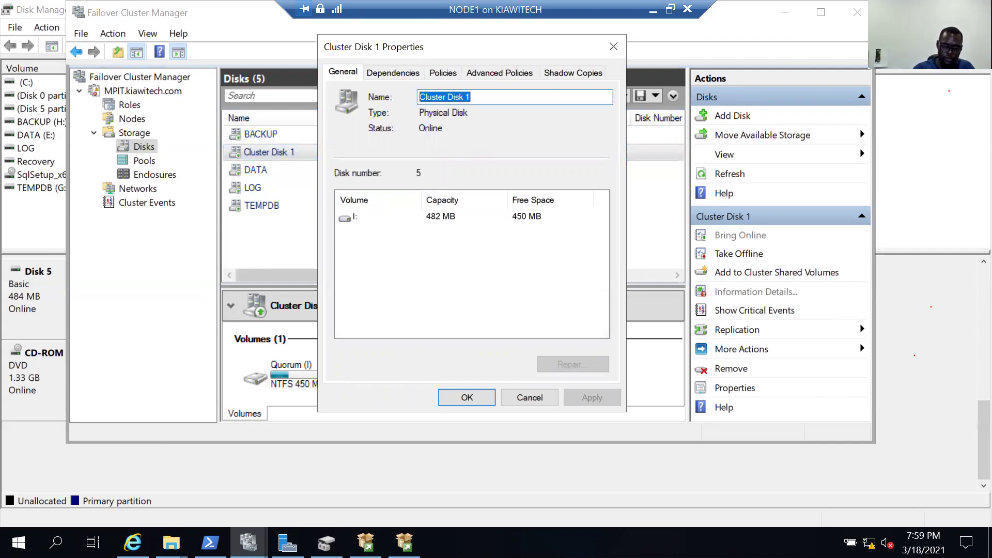
pyautogui.write('QUorum')
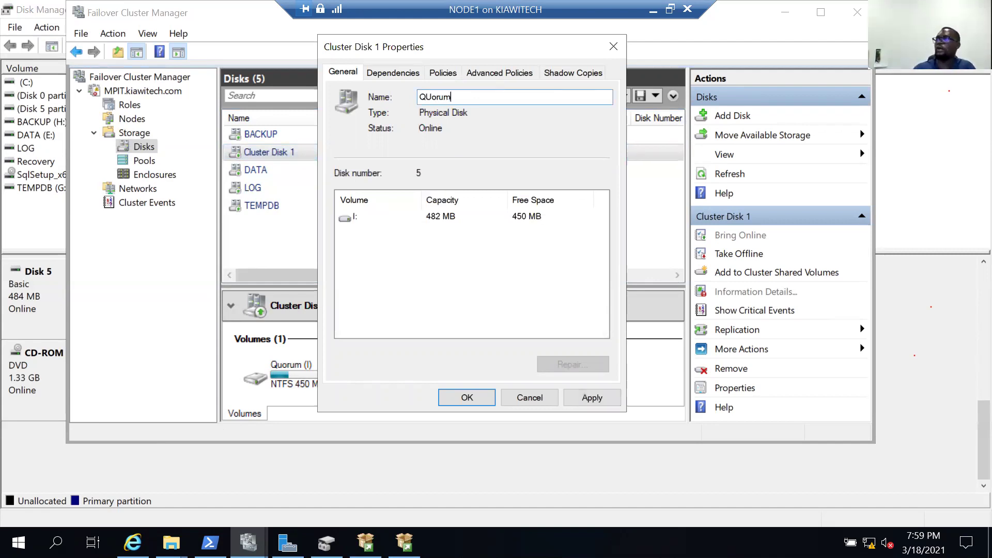
pyautogui.press('BackSpace')
pyautogui.press('BackSpace')
pyautogui.press('BackSpace')
pyautogui.press('BackSpace')
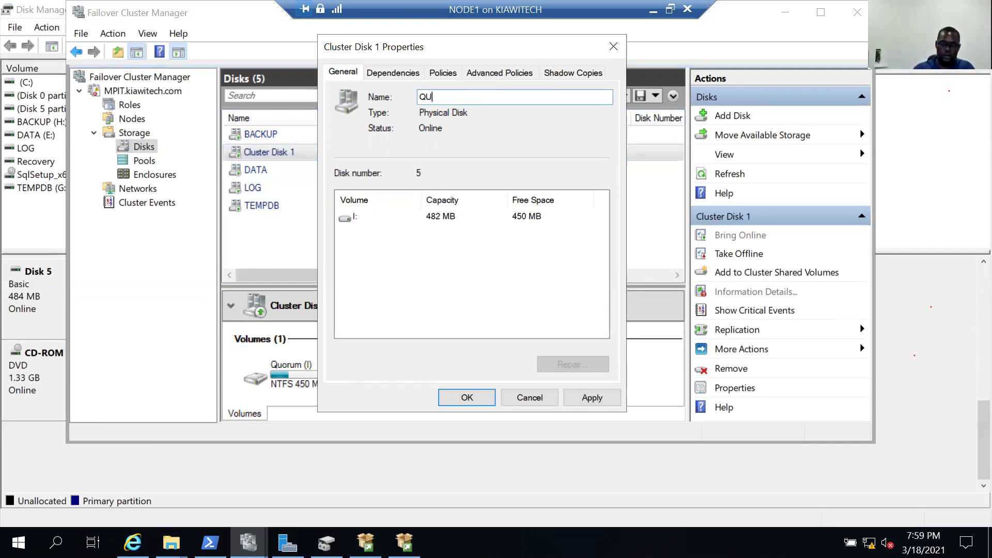
pyautogui.write('u')
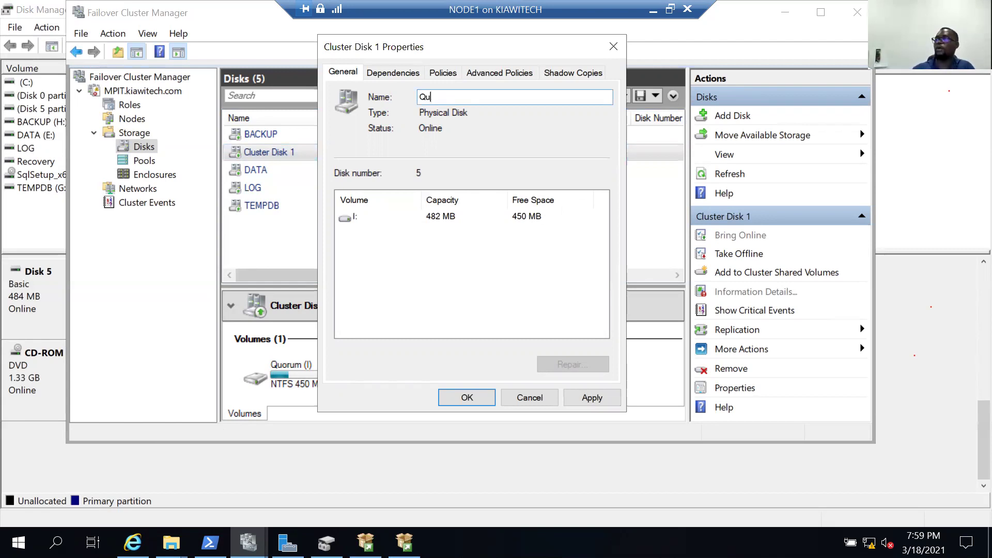
pyautogui.write('orum')
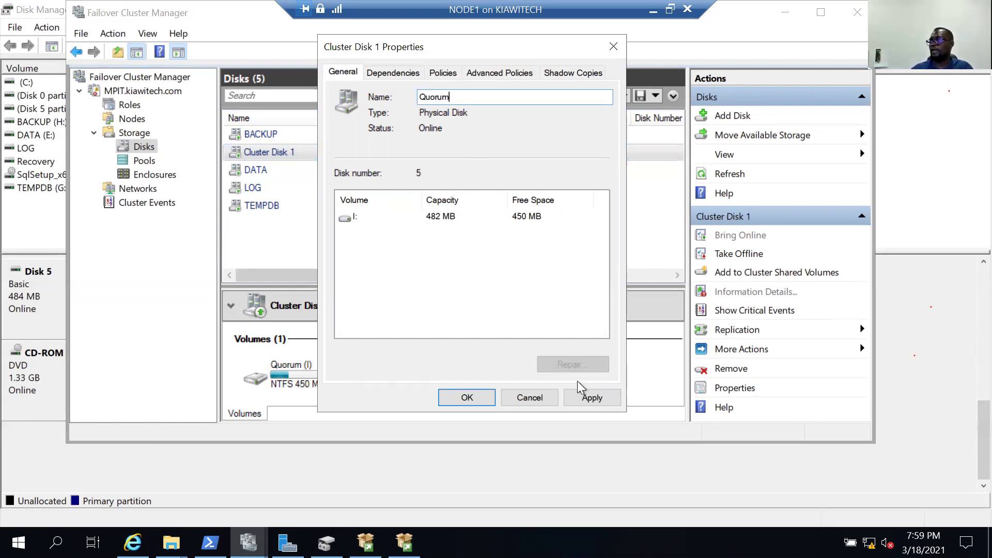
pyautogui.click(476, 395)
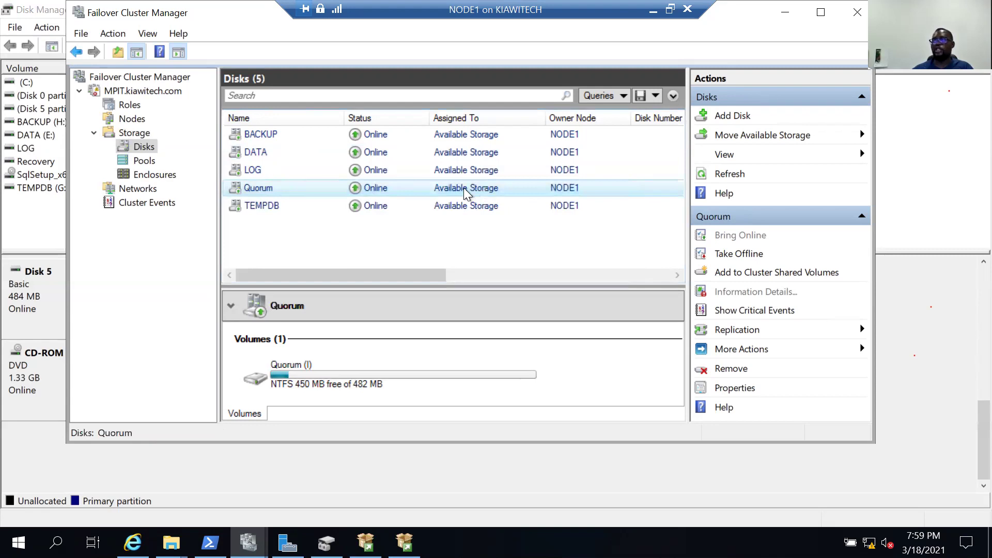
pyautogui.click(148, 96)
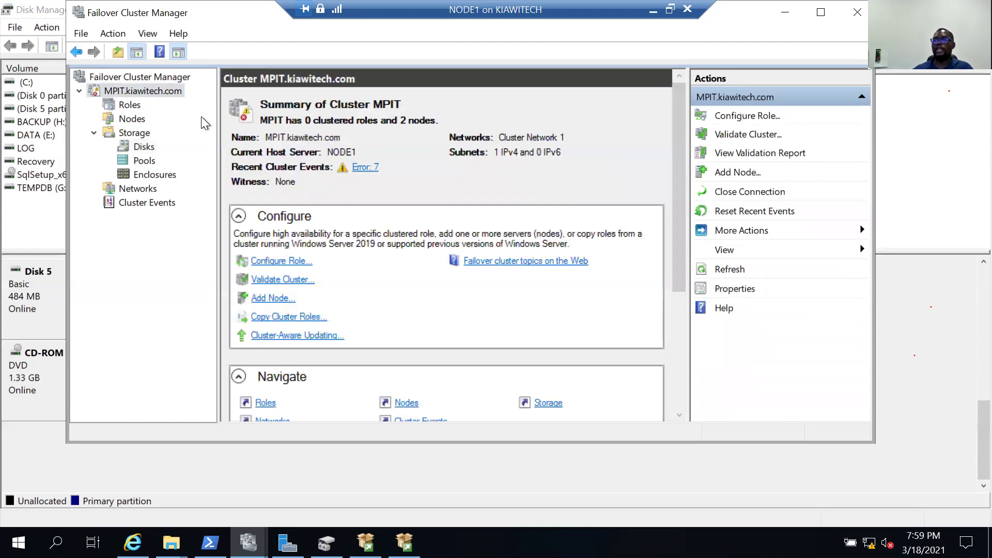
pyautogui.rightClick(147, 89)
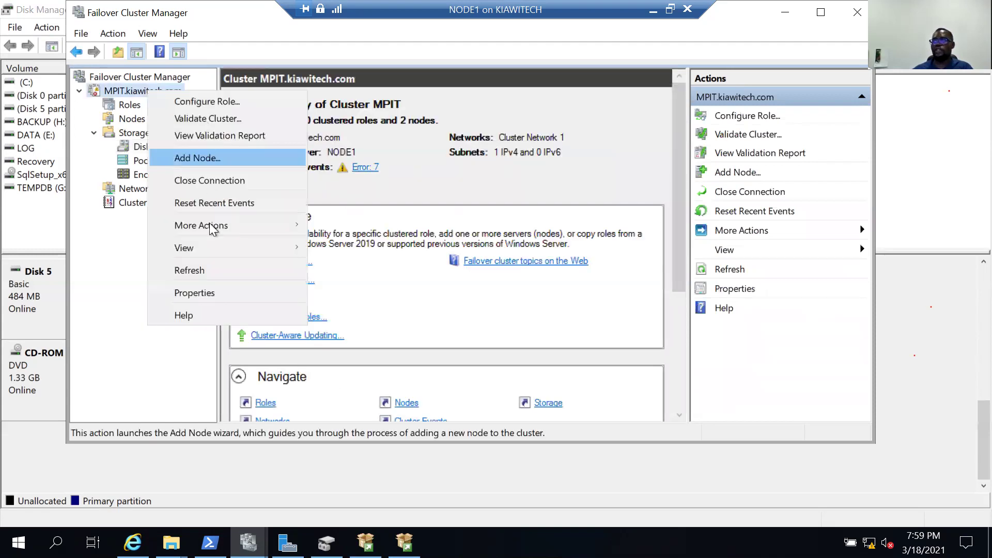
# Launch Configure Cluster Quorum Settings for MPIT, dismiss the Disk Management error, and return to the wizard.
pyautogui.moveTo(210, 226)
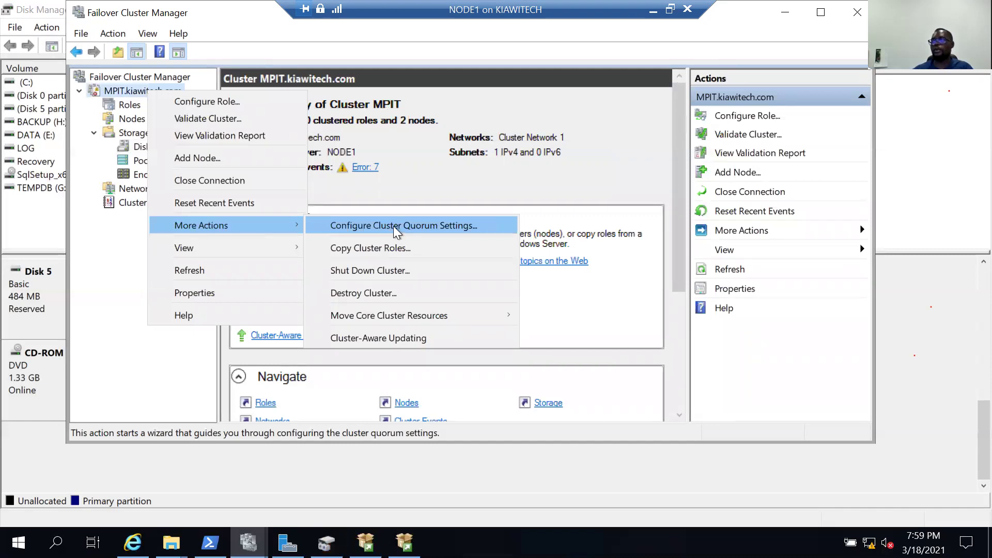
pyautogui.click(394, 226)
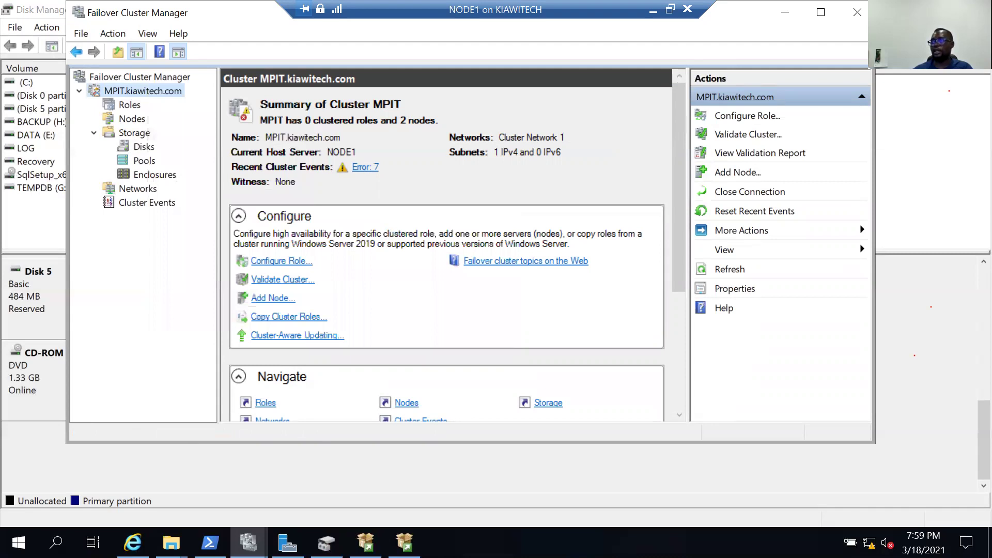
pyautogui.moveTo(327, 542)
pyautogui.click(326, 507)
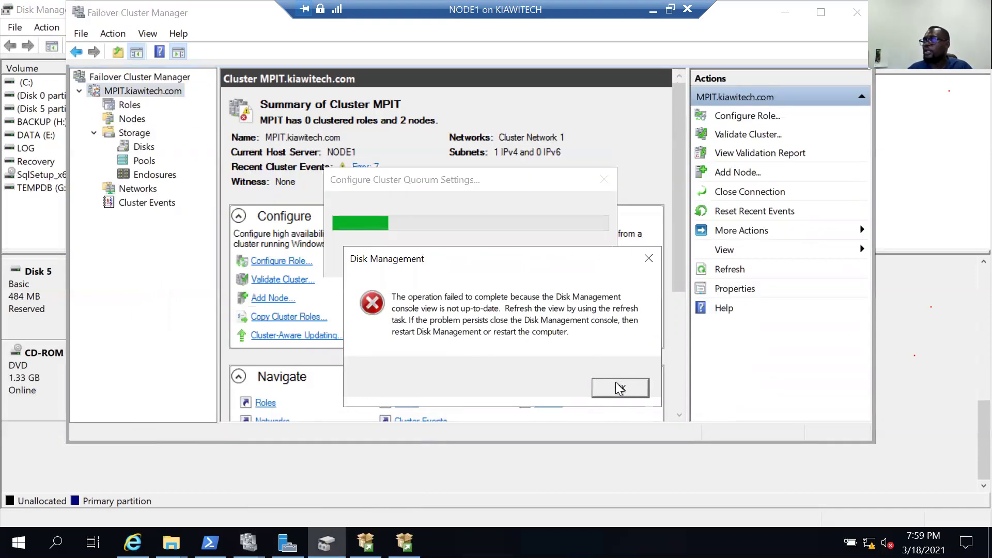
pyautogui.click(620, 388)
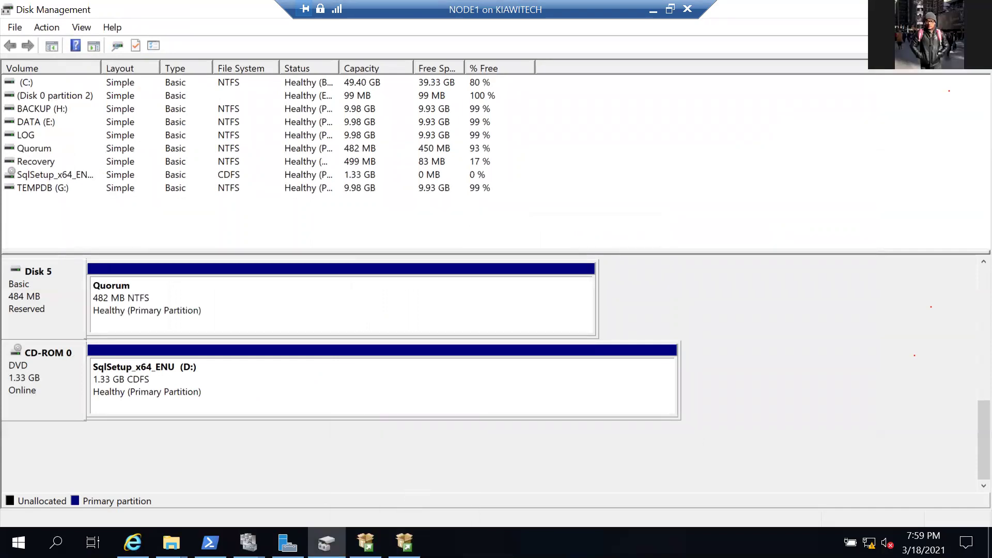
pyautogui.click(403, 542)
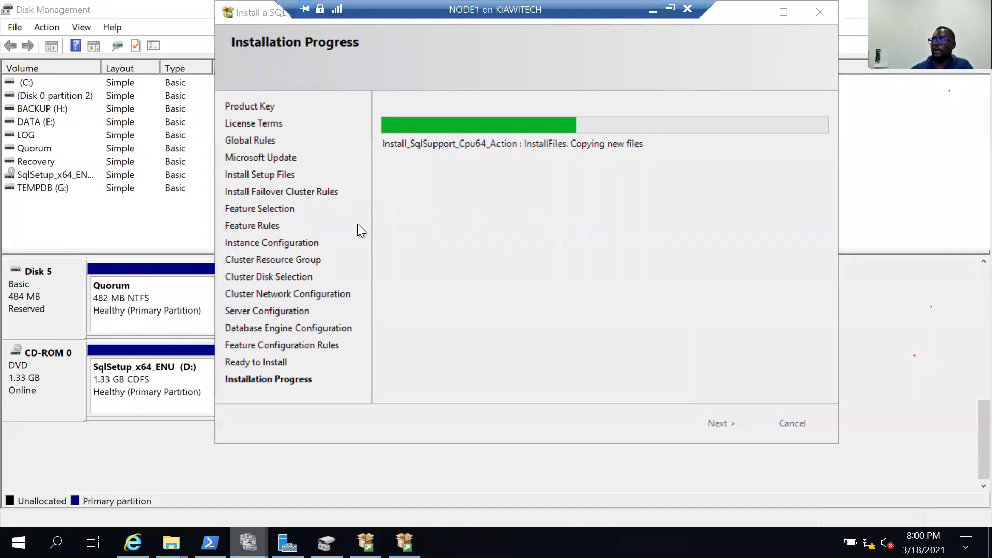
pyautogui.hotkey('alt', 'Tab')
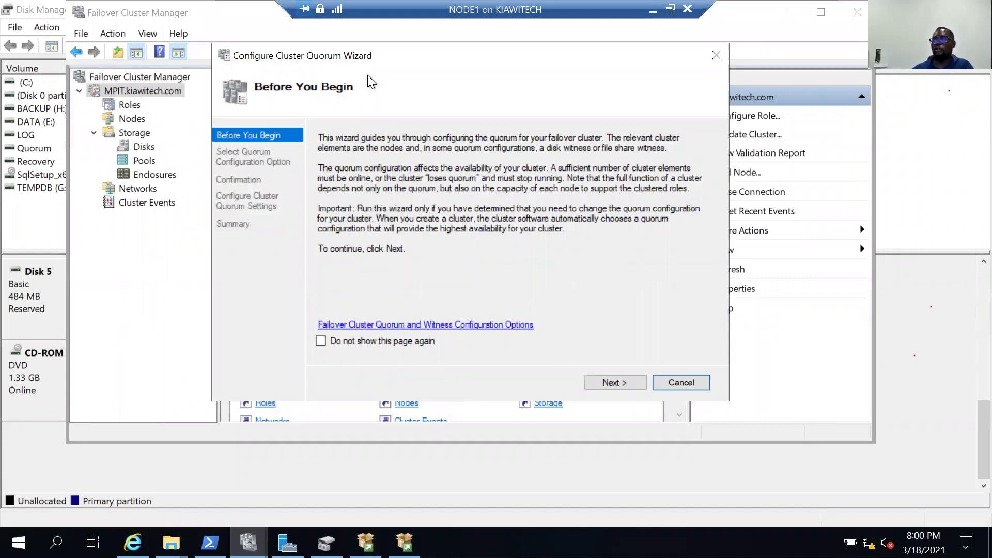
# Set the Quorum disk as the cluster's disk witness and finish the quorum configuration wizard.
pyautogui.click(614, 383)
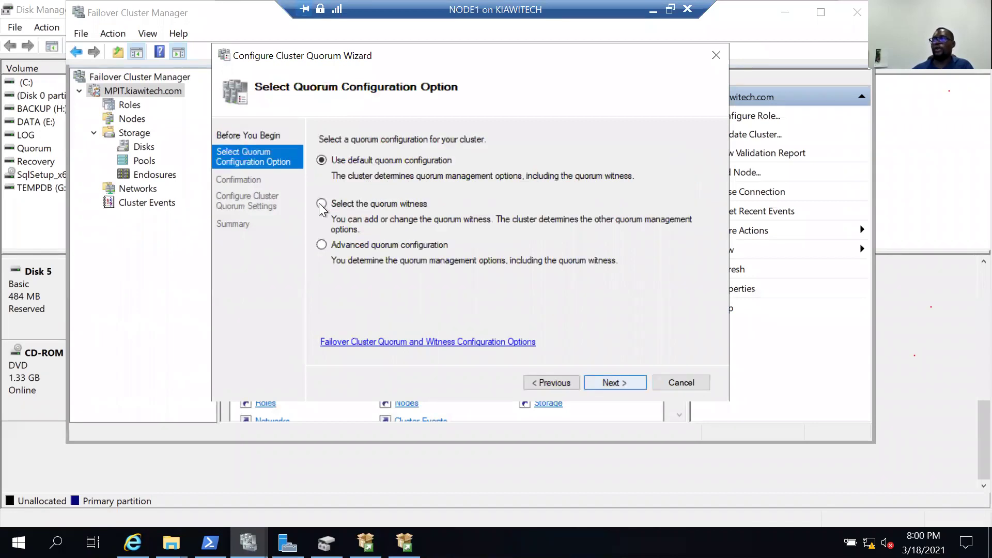
pyautogui.click(330, 205)
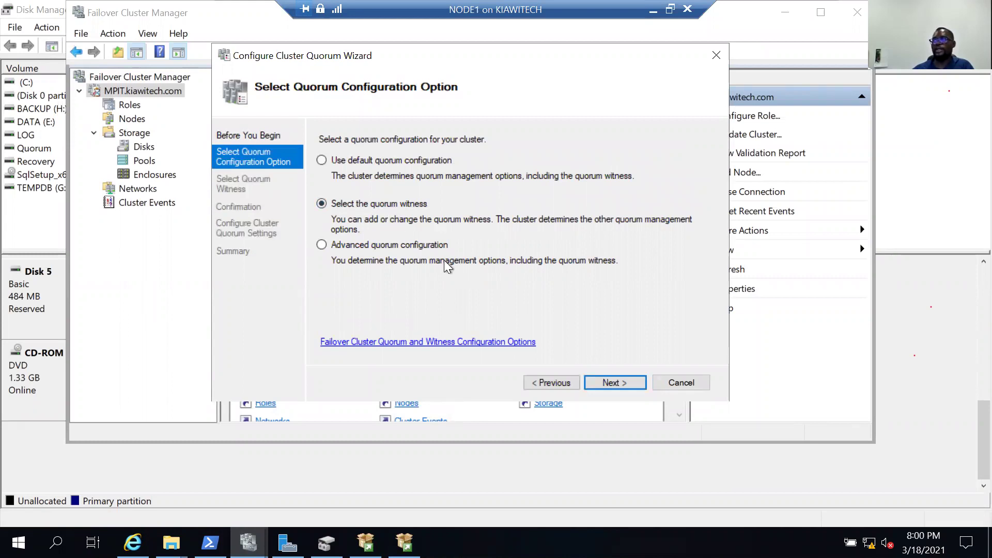
pyautogui.click(610, 382)
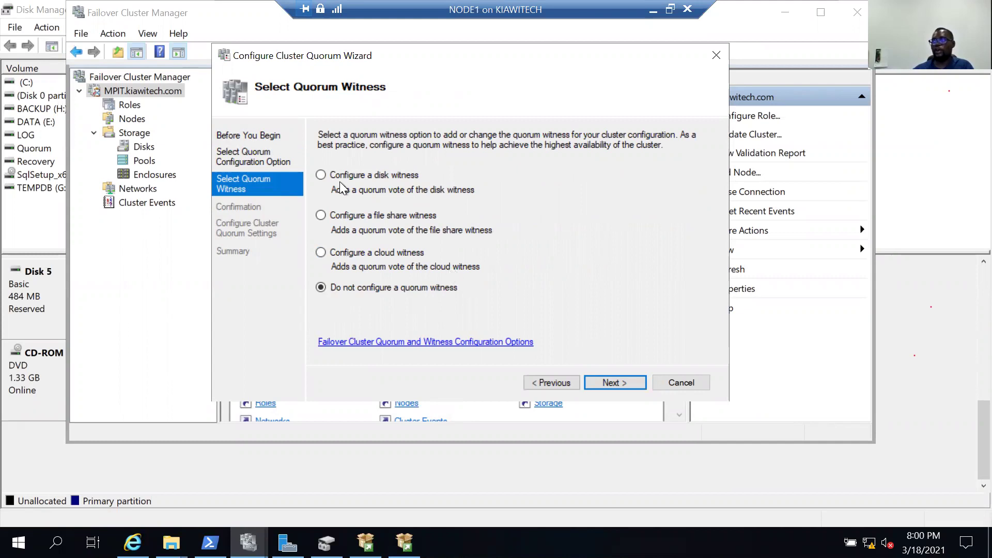
pyautogui.click(370, 179)
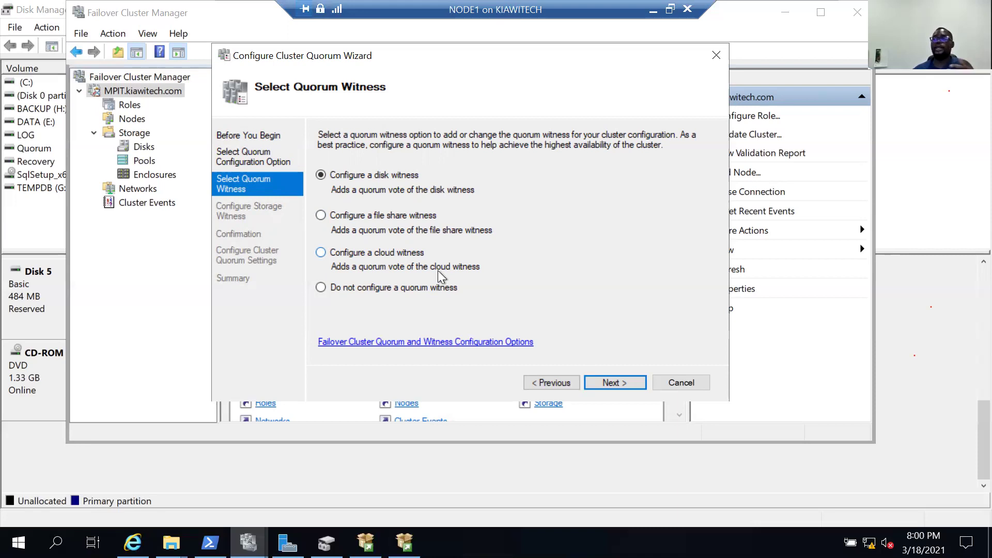
pyautogui.click(623, 381)
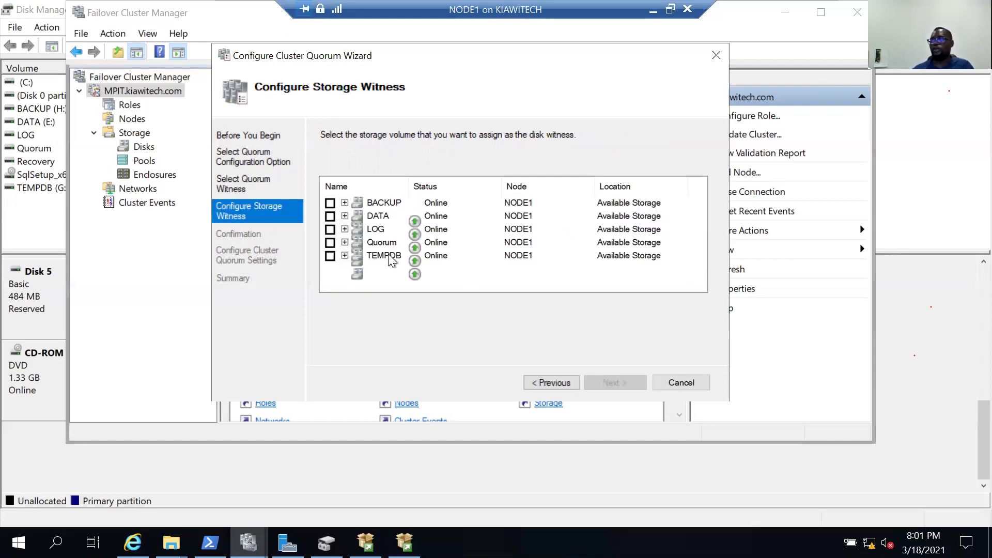
pyautogui.click(330, 243)
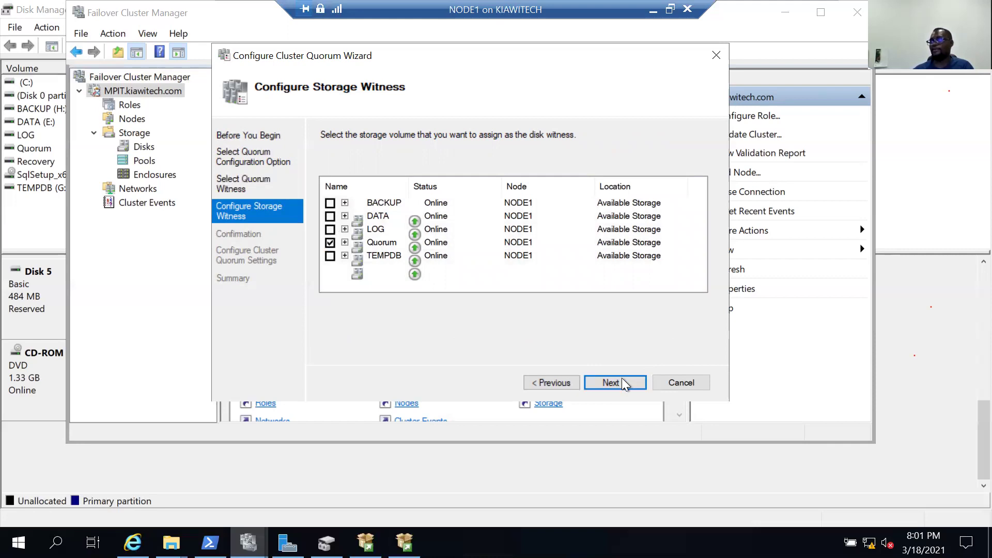
pyautogui.press('Return')
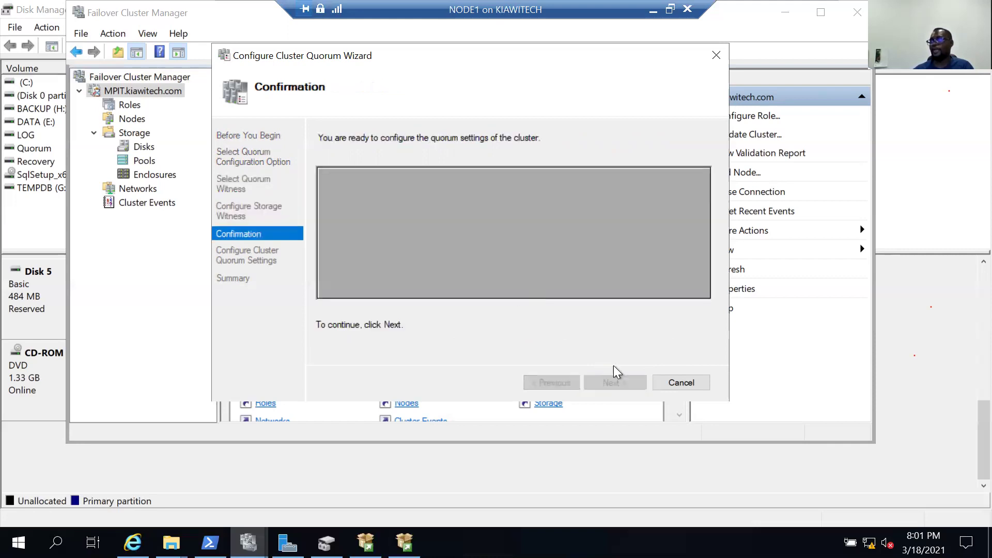
pyautogui.click(615, 382)
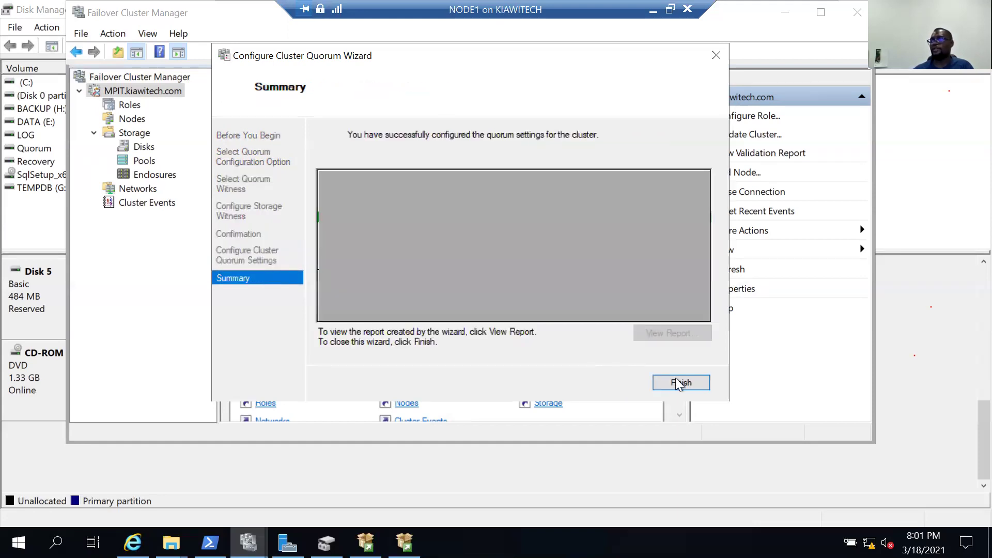
pyautogui.click(676, 381)
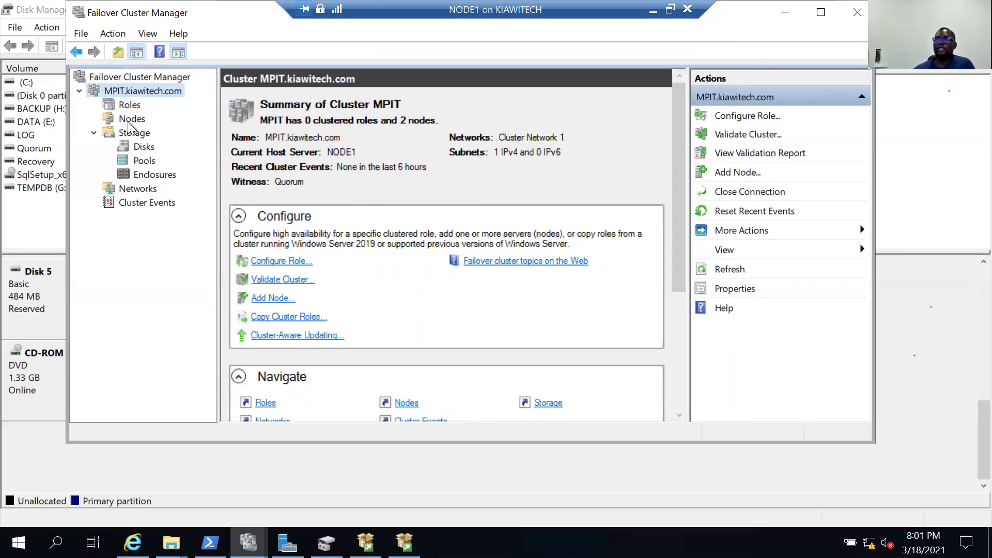
# Open the cluster's Nodes list to confirm NODE1 and NODE2 are Up, then return to SQL Server setup.
pyautogui.click(128, 122)
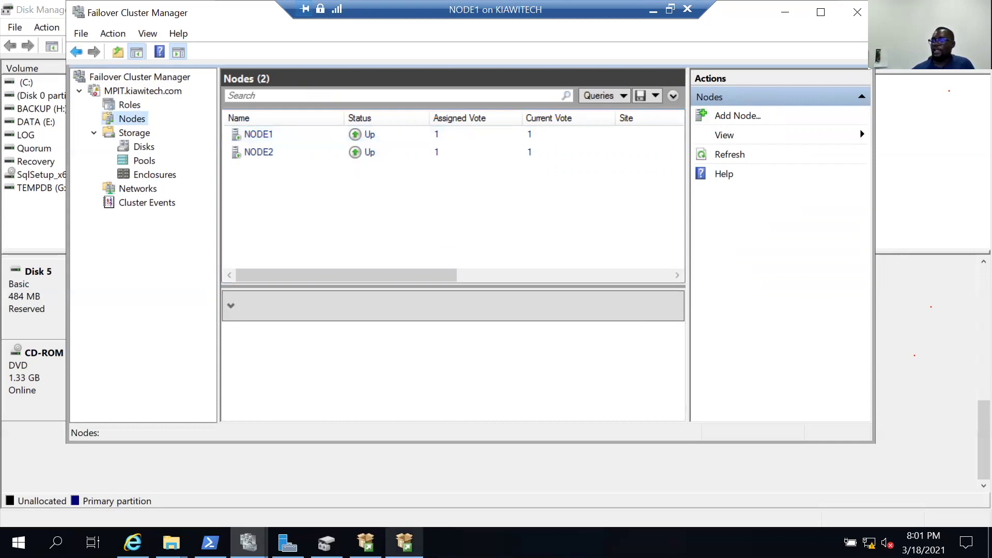
pyautogui.click(404, 543)
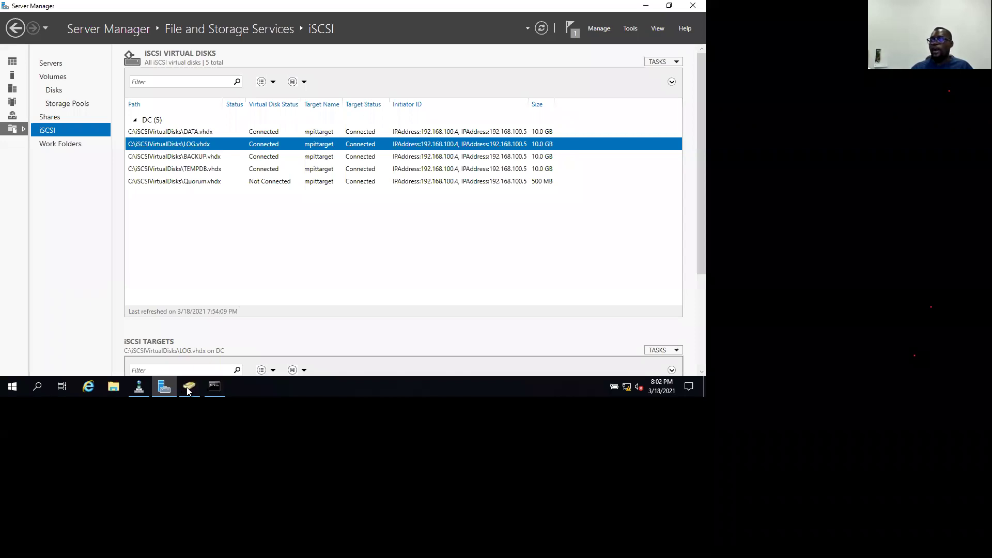
# Create a Global Security group named DBA_Team in the kiawitech.com Users container.
pyautogui.click(189, 386)
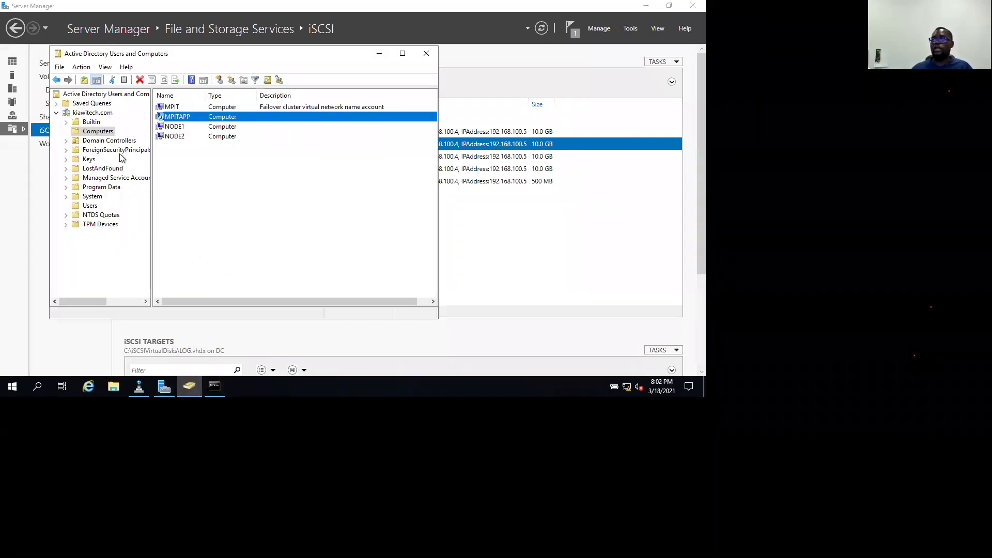
pyautogui.click(90, 207)
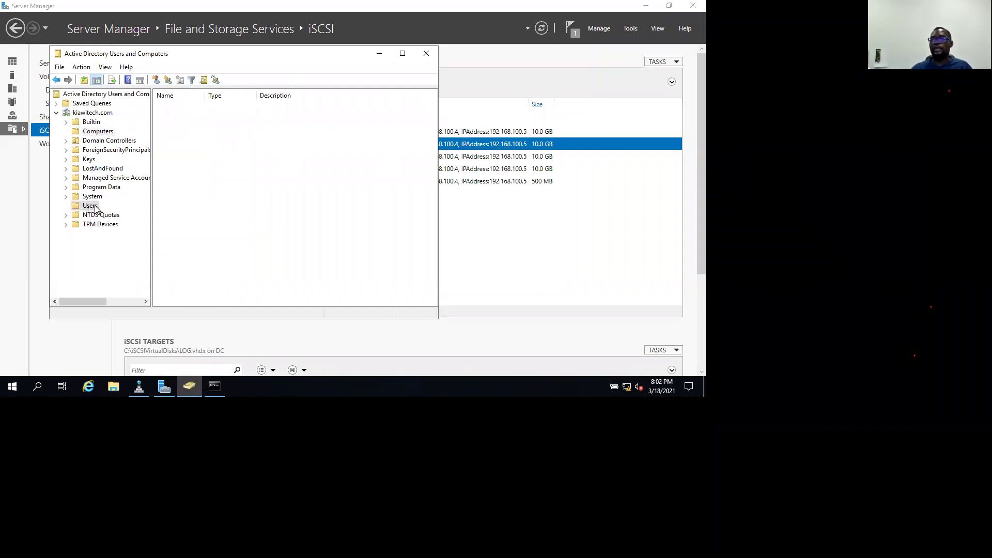
pyautogui.rightClick(96, 209)
pyautogui.moveTo(131, 238)
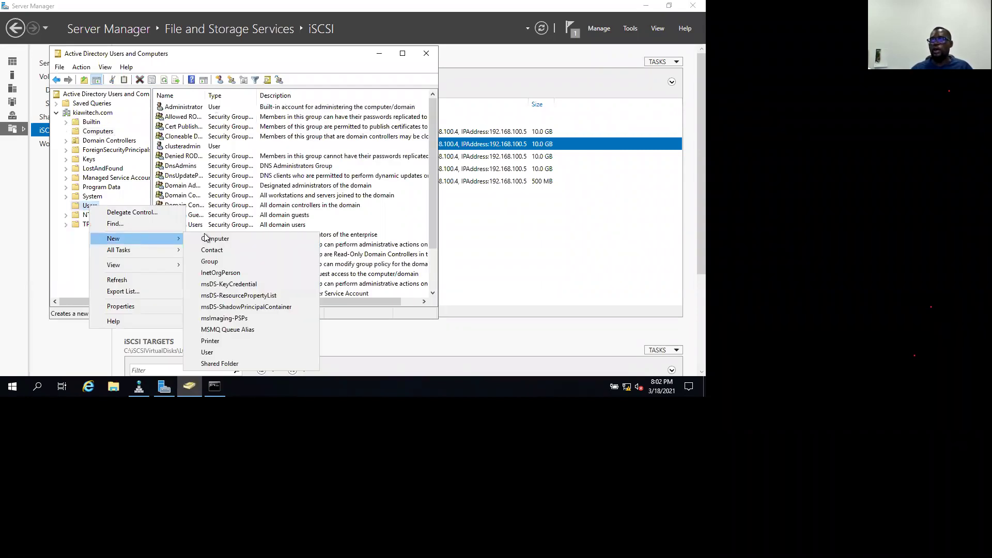
pyautogui.click(210, 261)
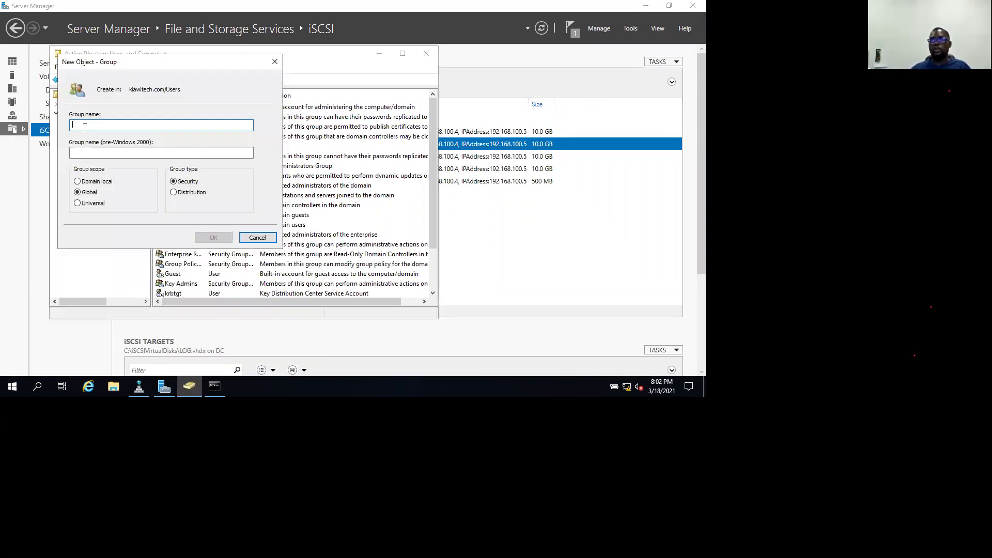
pyautogui.write('D')
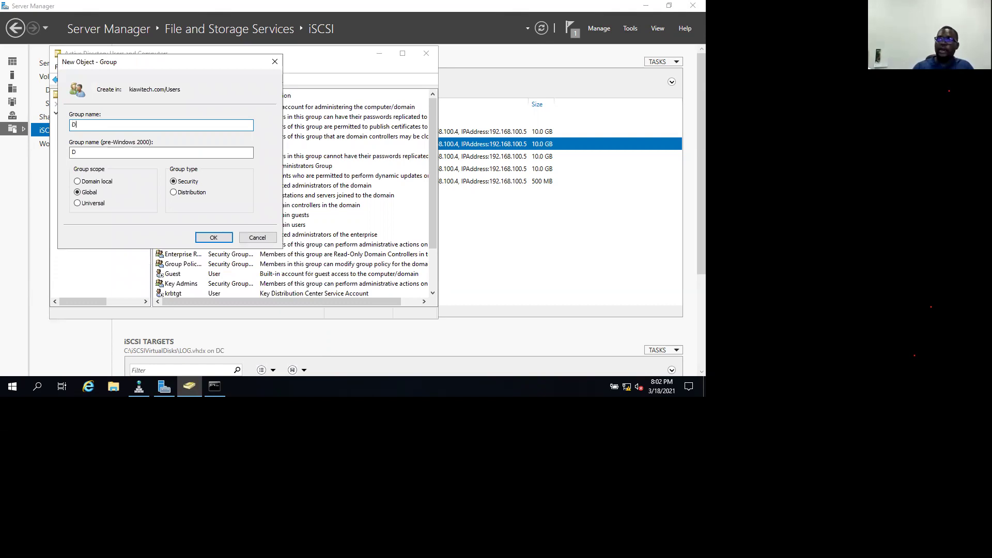
pyautogui.write('BA_Team')
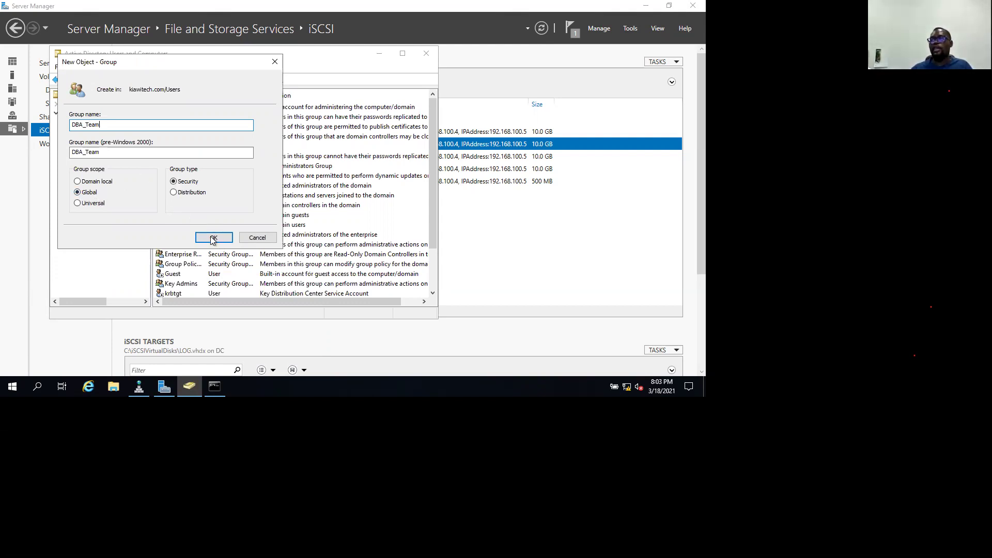
pyautogui.press('Return')
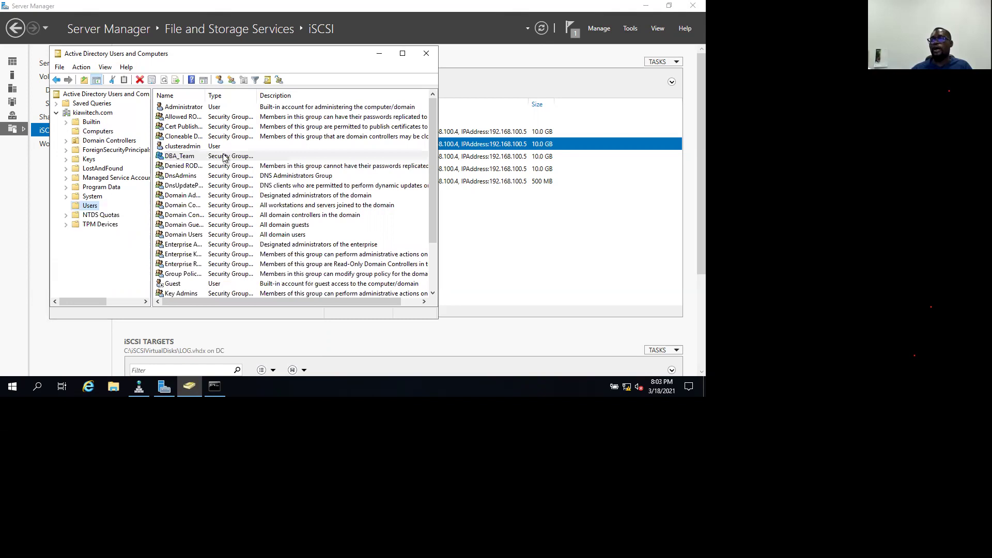
# Open DBA_Team's Members page and start adding members, then cancel and close the properties.
pyautogui.click(217, 155)
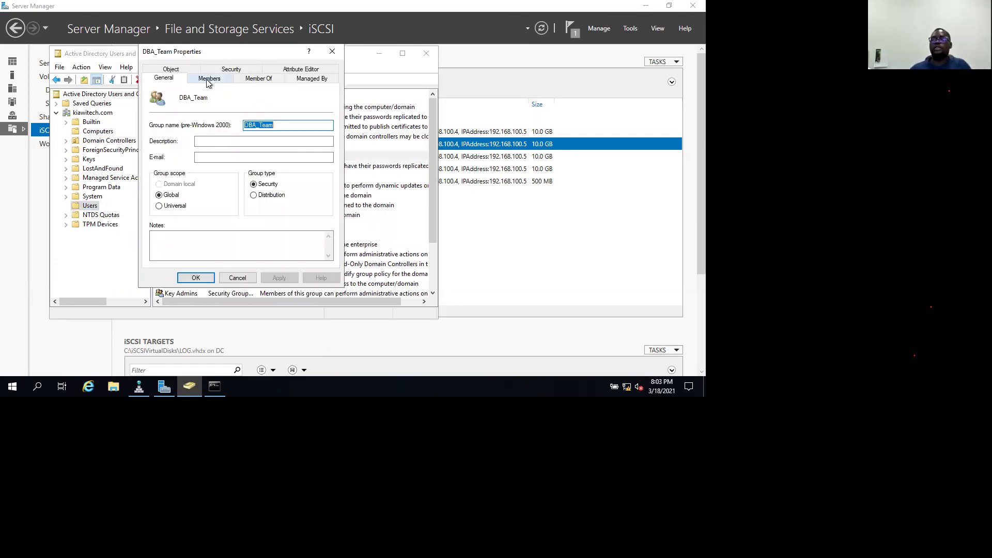
pyautogui.click(208, 78)
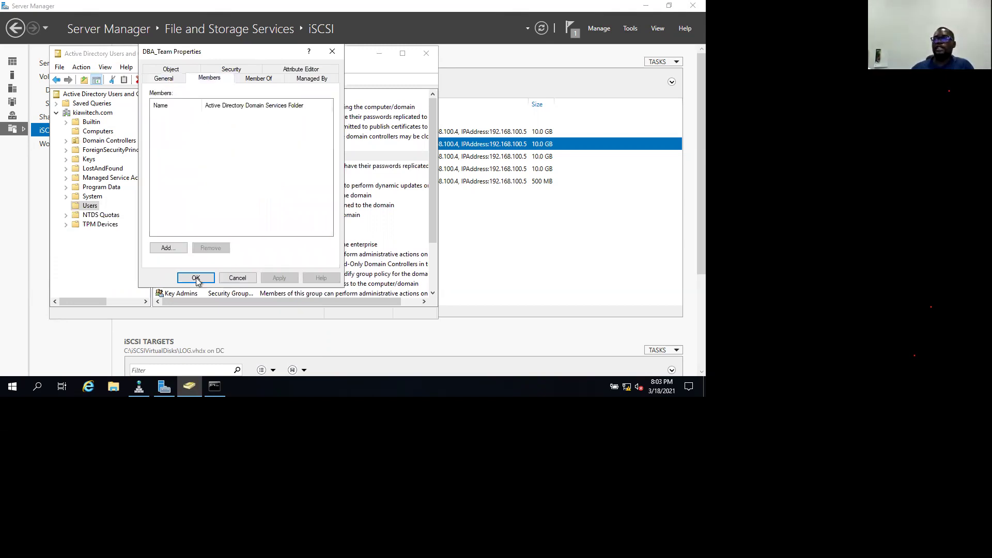
pyautogui.click(168, 248)
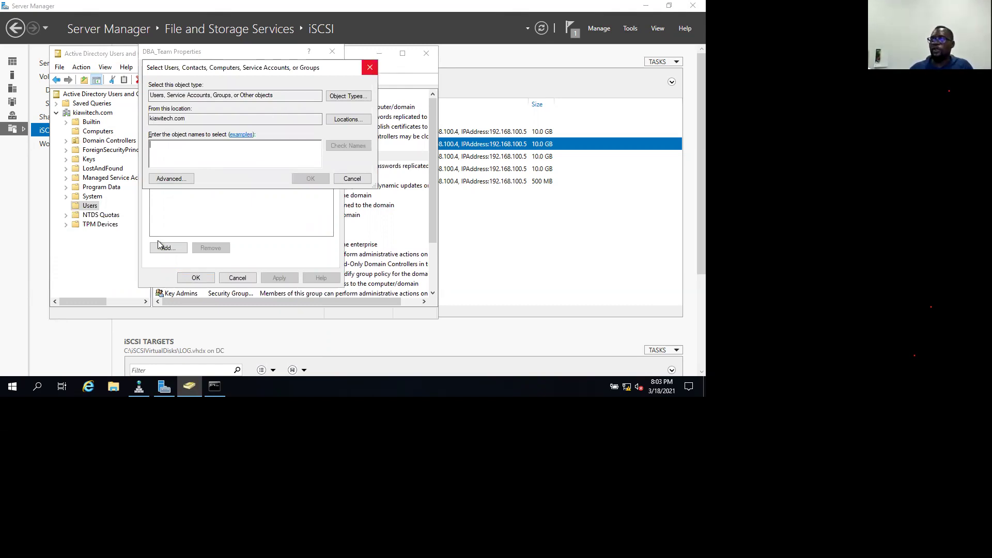
pyautogui.press('Escape')
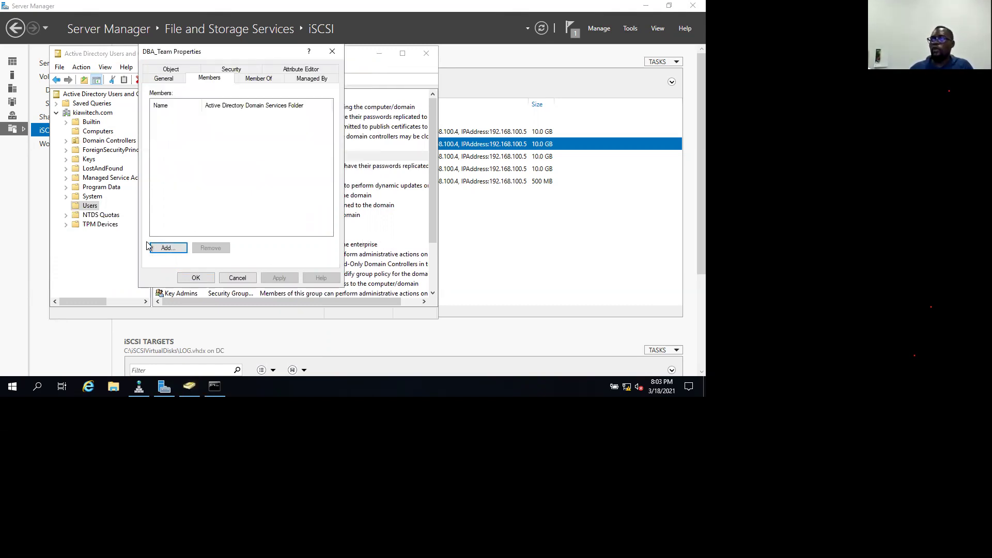
pyautogui.press('Escape')
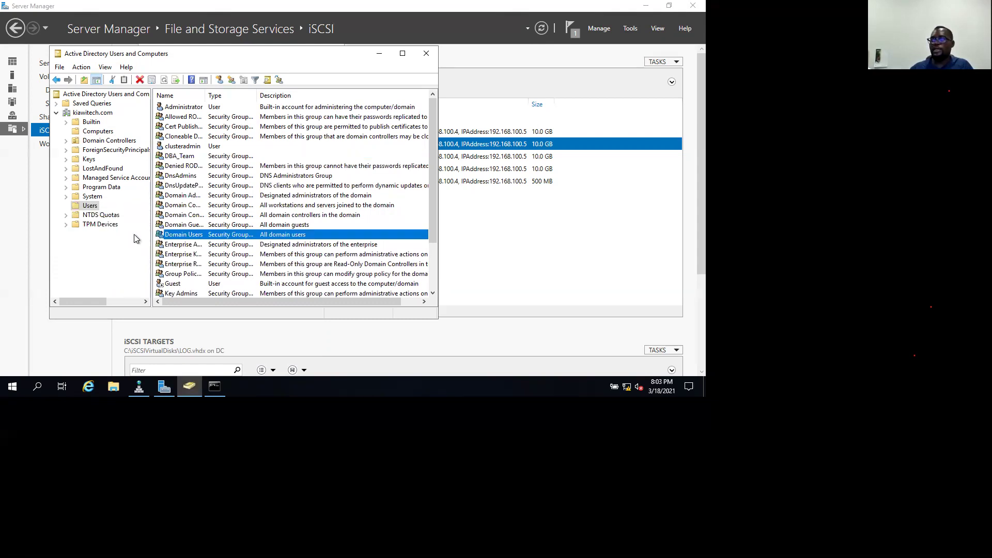
pyautogui.rightClick(135, 237)
# Start a new user in Users and enter the user's first name, last name and logon name.
pyautogui.moveTo(134, 237)
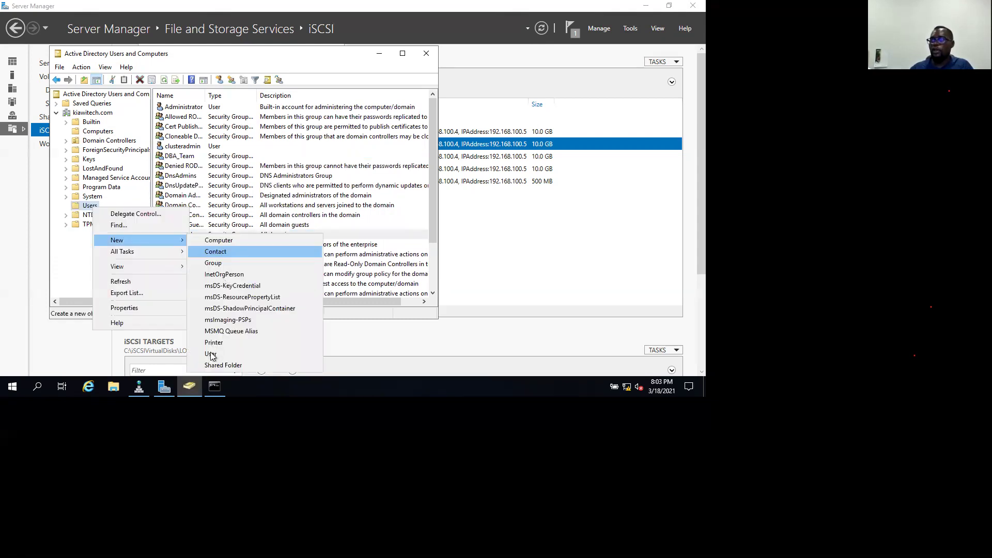
pyautogui.press('Return')
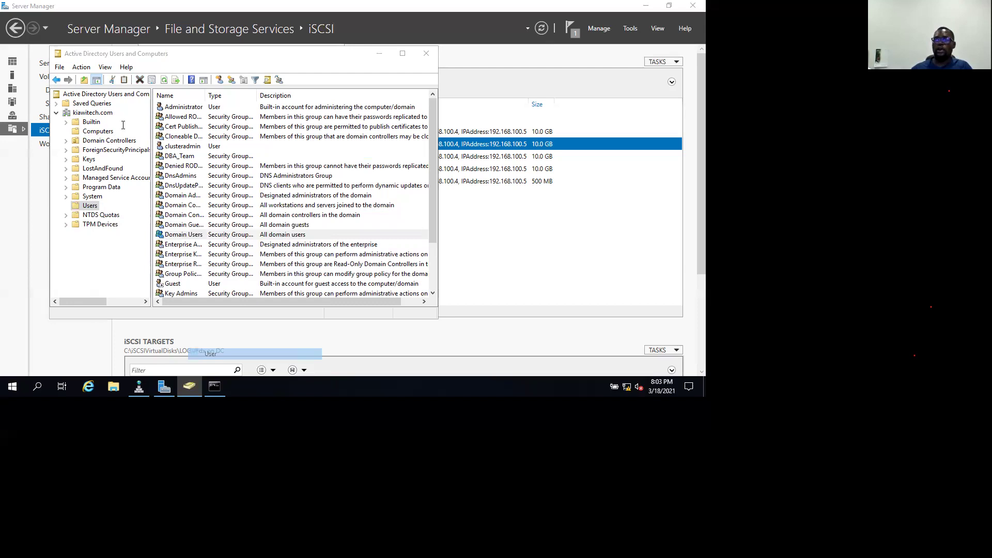
pyautogui.write('B')
pyautogui.press('BackSpace')
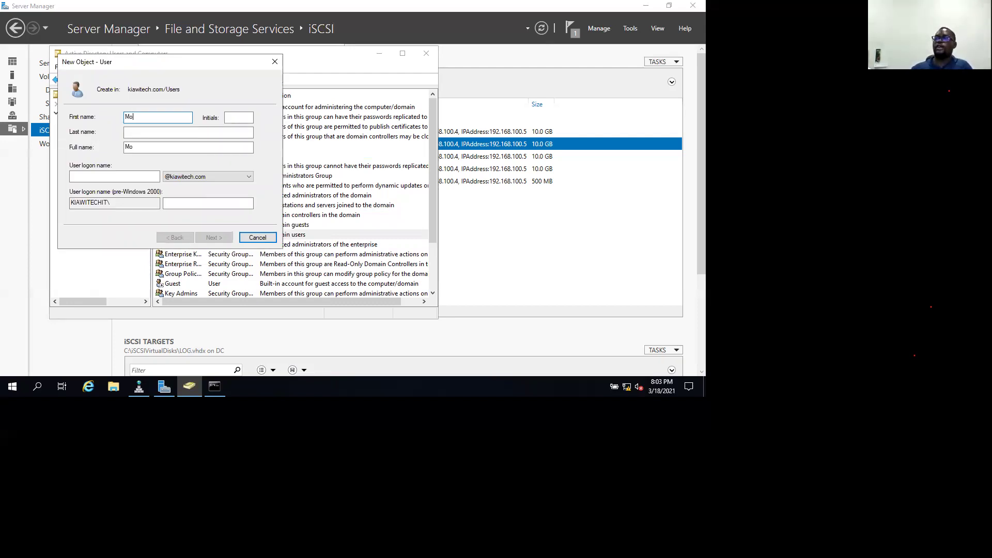
pyautogui.click(121, 178)
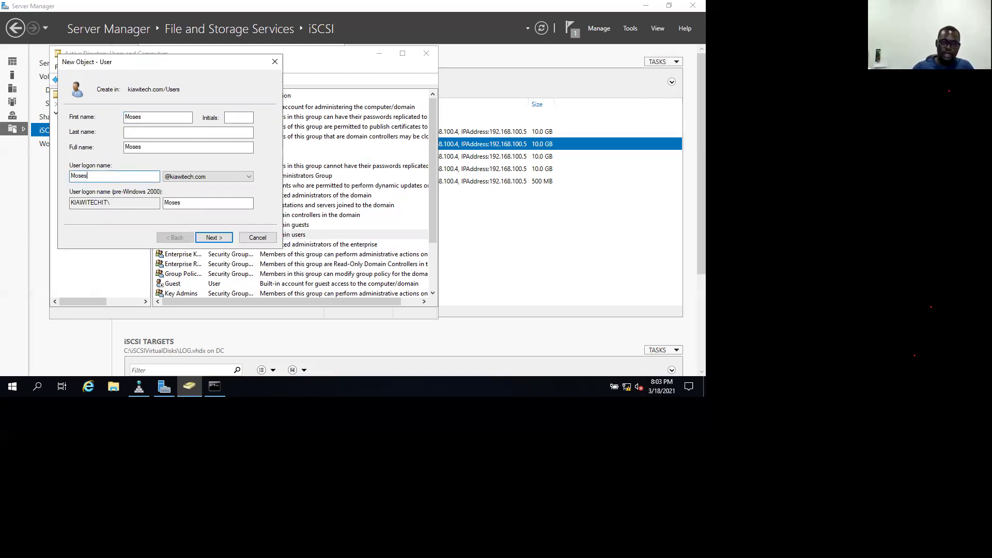
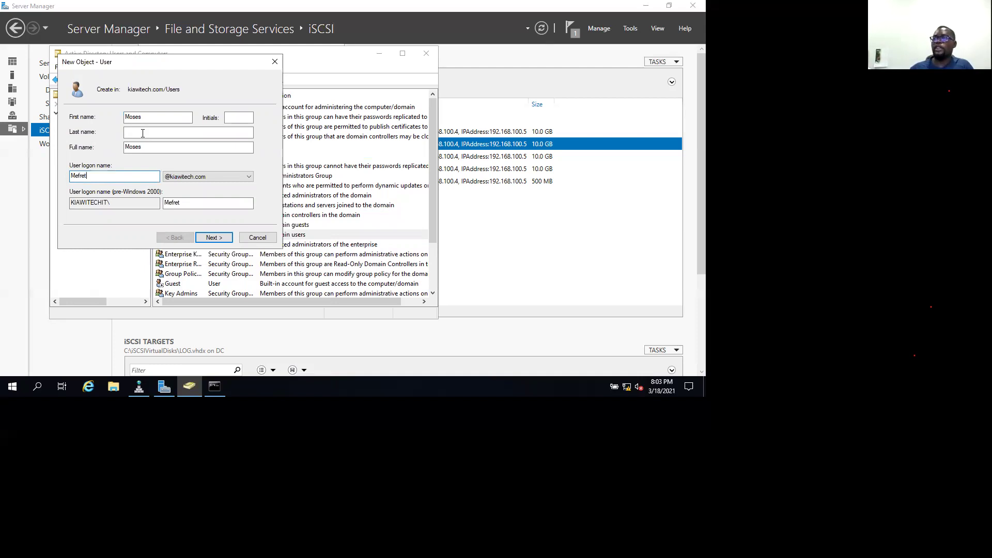
pyautogui.click(142, 134)
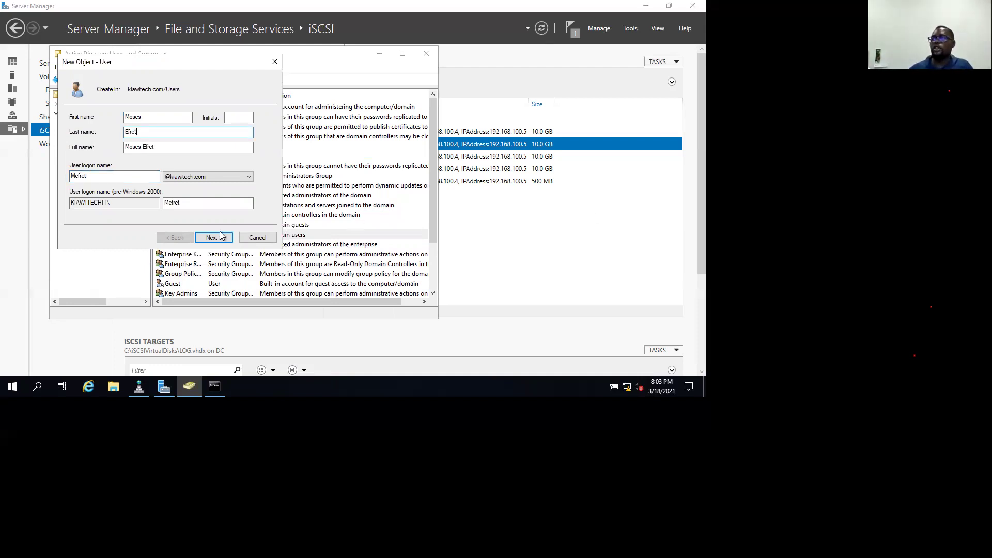
# Set and confirm the new user's password, then finish creating the account.
pyautogui.click(221, 237)
pyautogui.write('P@ssw0rd1')
pyautogui.press('Tab')
pyautogui.write('P@ssw0rd')
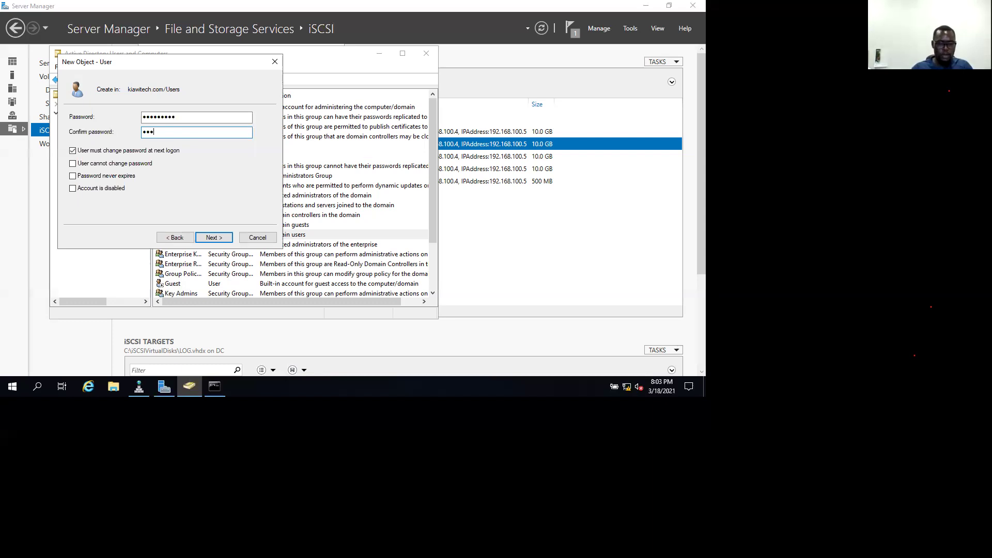
pyautogui.write('1')
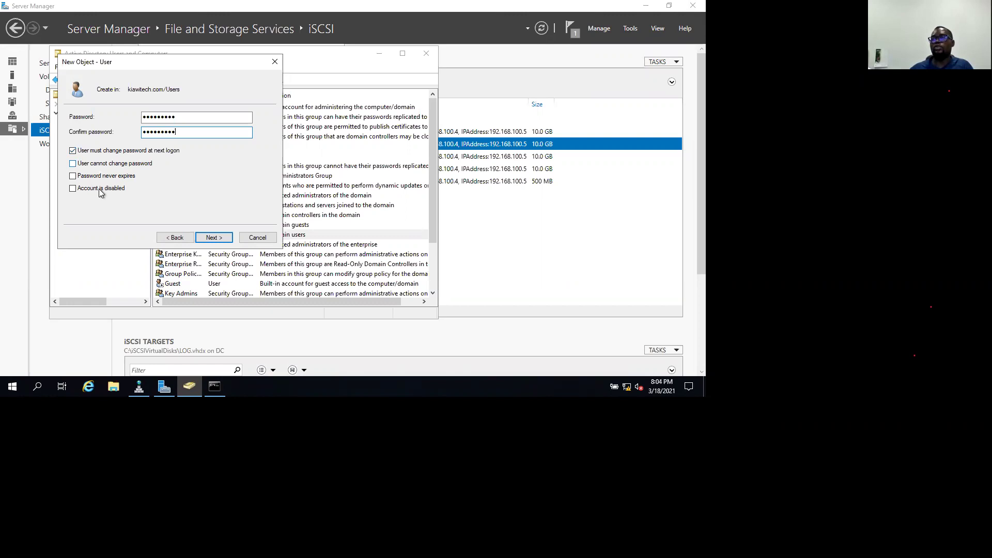
pyautogui.click(223, 237)
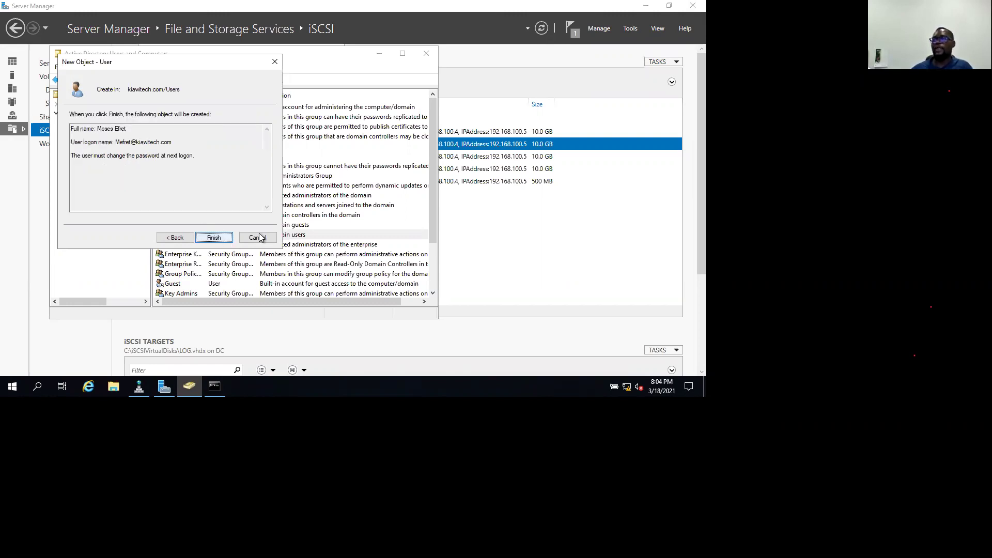
pyautogui.press('Return')
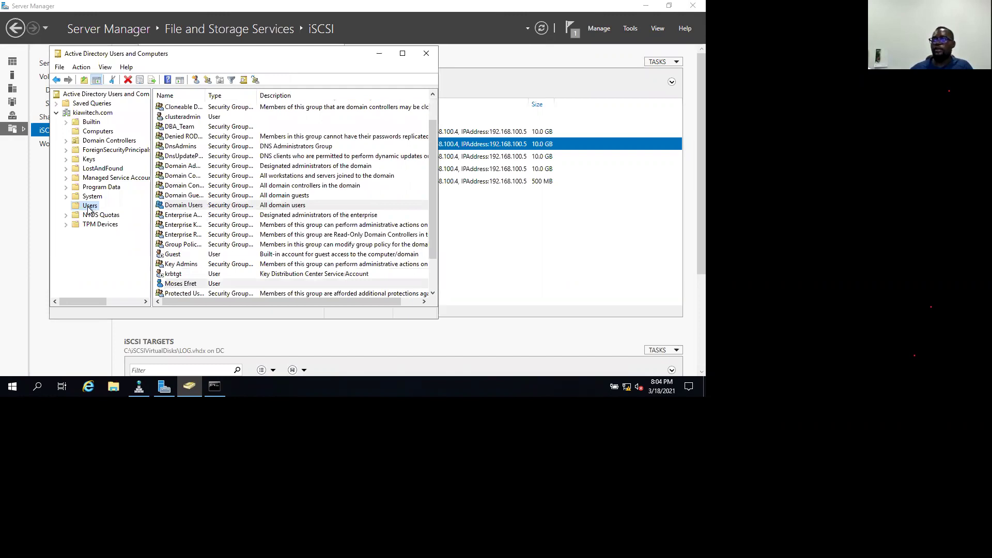
# Start another new user in Users and fill in its first name, last name and logon name.
pyautogui.rightClick(89, 206)
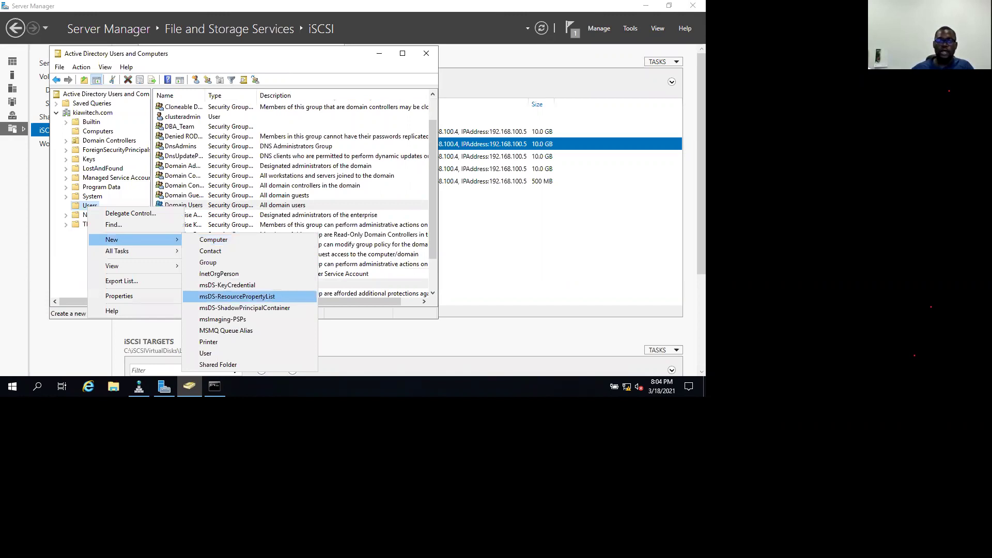
pyautogui.click(221, 352)
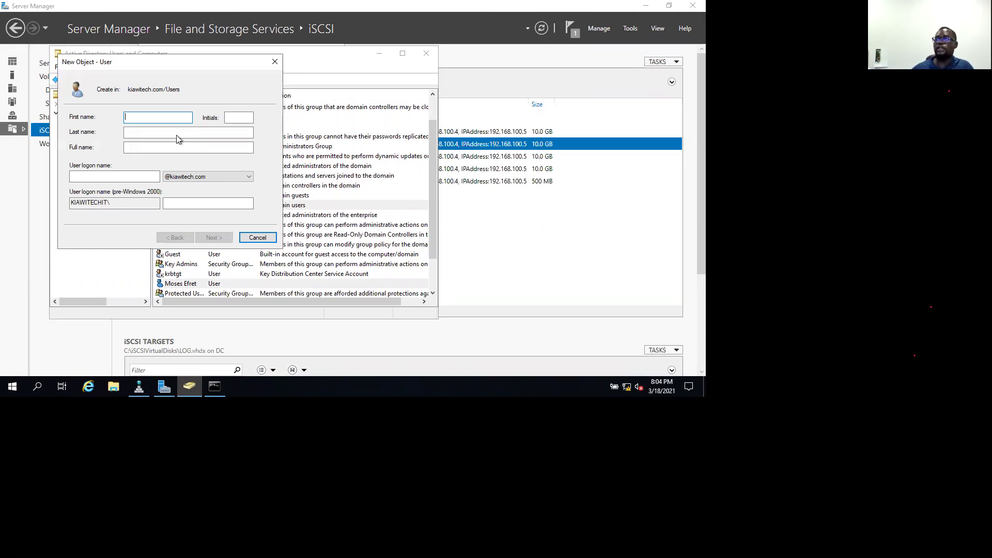
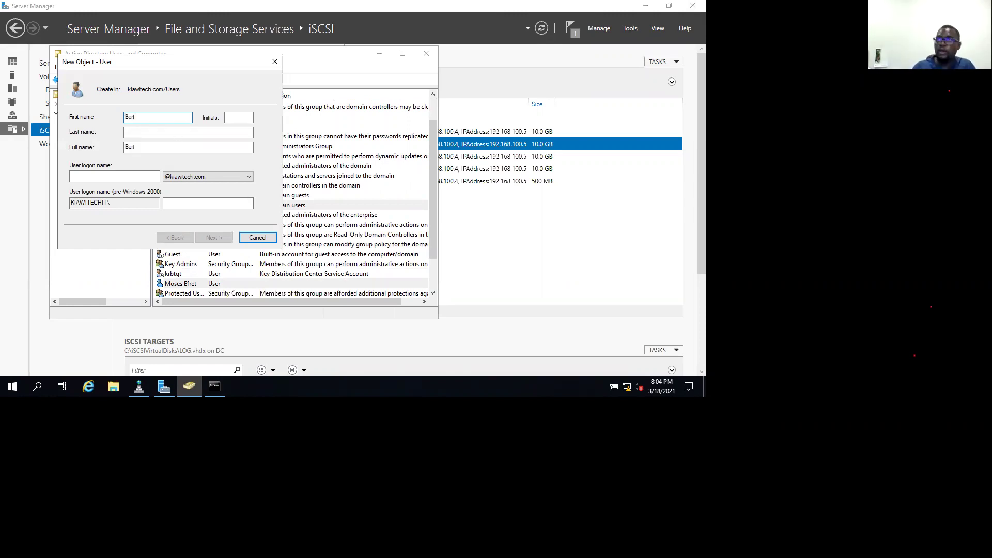
pyautogui.press('Tab')
pyautogui.press('Tab')
pyautogui.press('Tab')
pyautogui.click(85, 176)
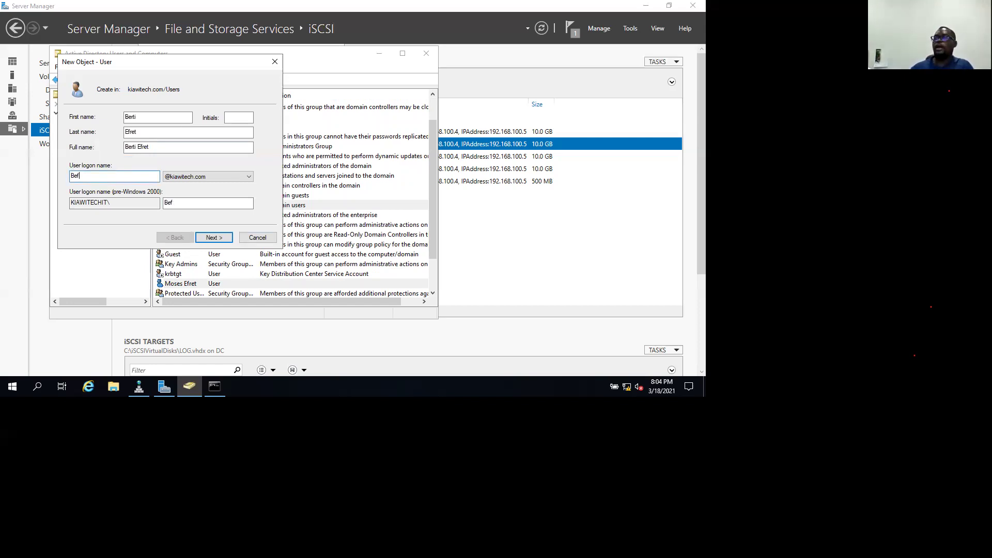
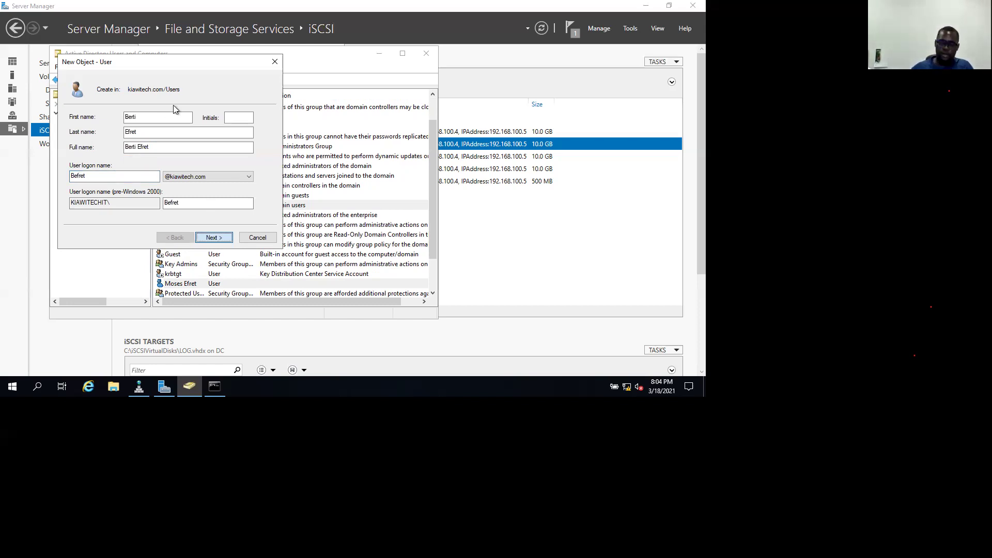
# Set and confirm the second user's password, then finish creating the account.
pyautogui.press('Return')
pyautogui.write('Password1')
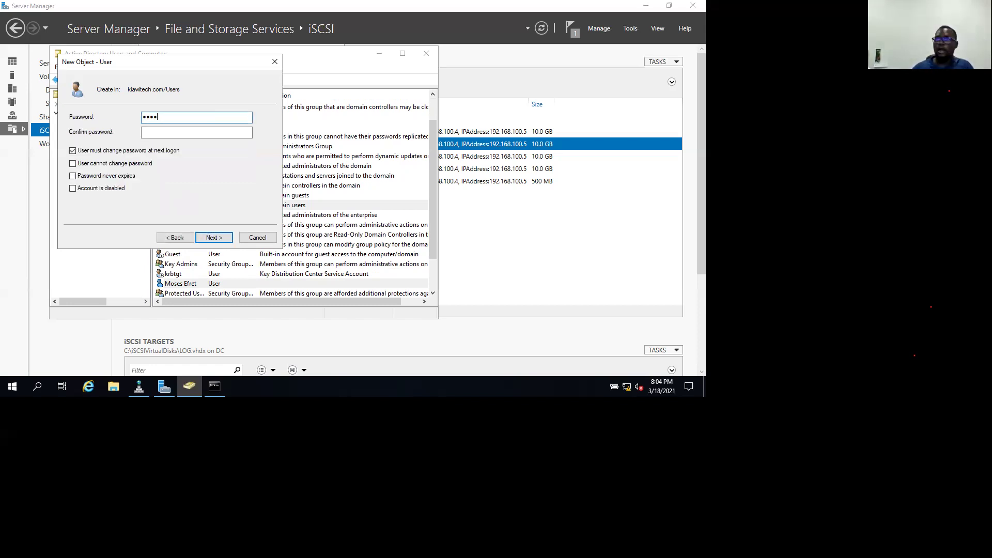
pyautogui.press('Tab')
pyautogui.write('Pass')
pyautogui.press('BackSpace')
pyautogui.press('BackSpace')
pyautogui.press('BackSpace')
pyautogui.write('Password1')
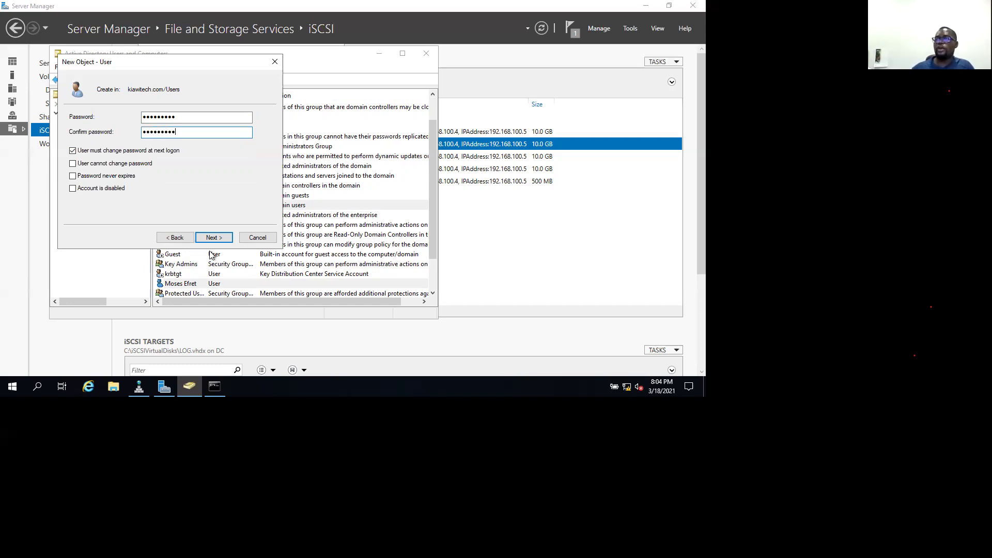
pyautogui.click(218, 239)
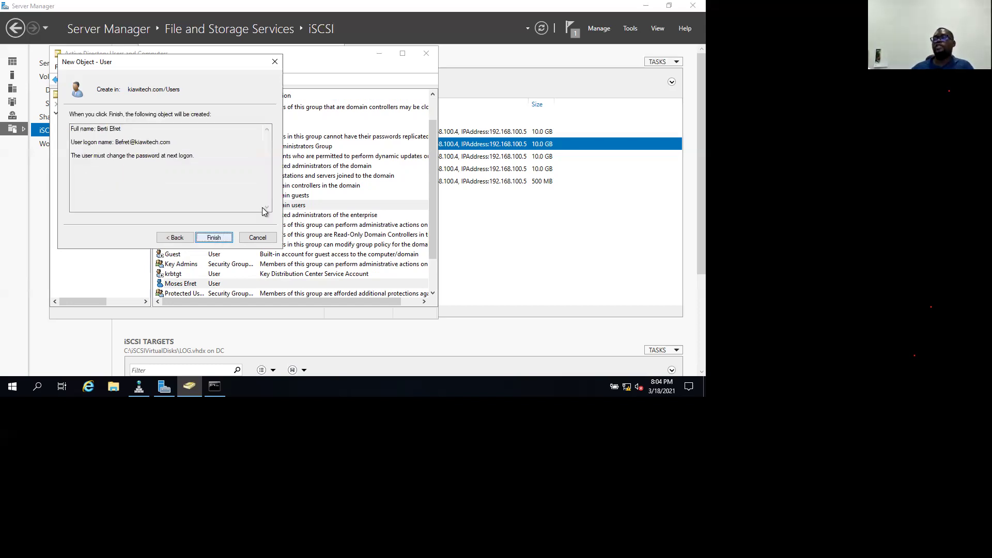
pyautogui.click(217, 239)
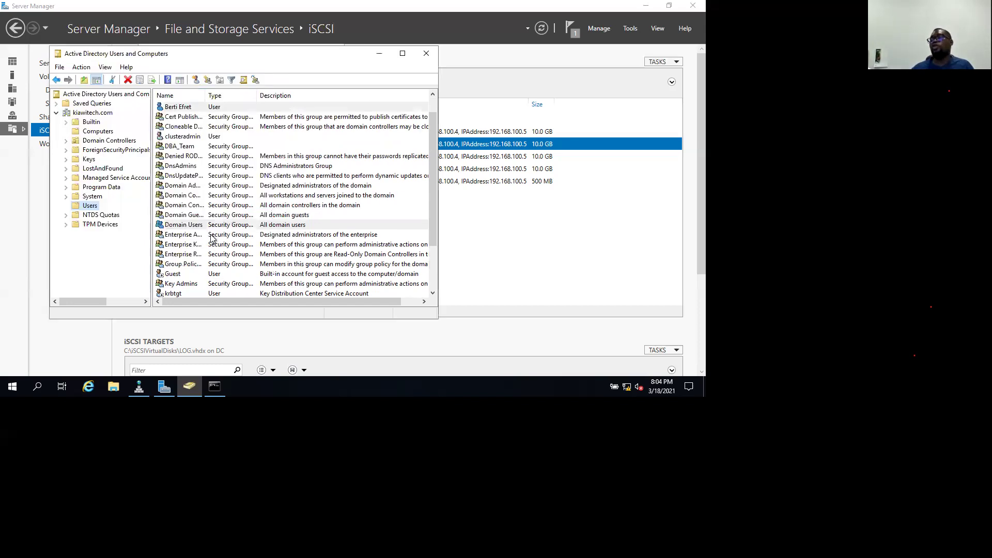
# Open DBA_Team's properties and add clusteradmin to its members.
pyautogui.doubleClick(204, 148)
pyautogui.click(210, 78)
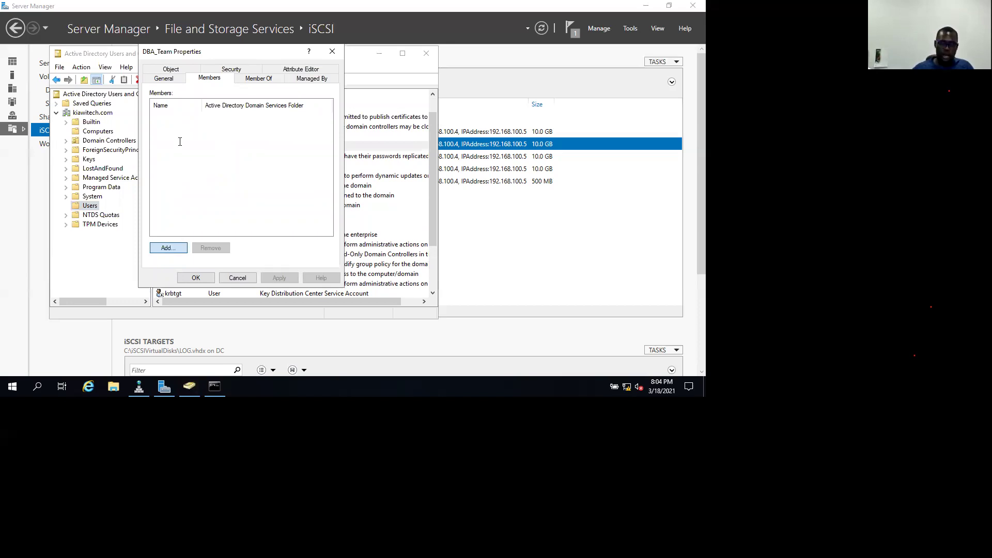
pyautogui.press('Return')
pyautogui.write('clusteradmin')
pyautogui.click(314, 179)
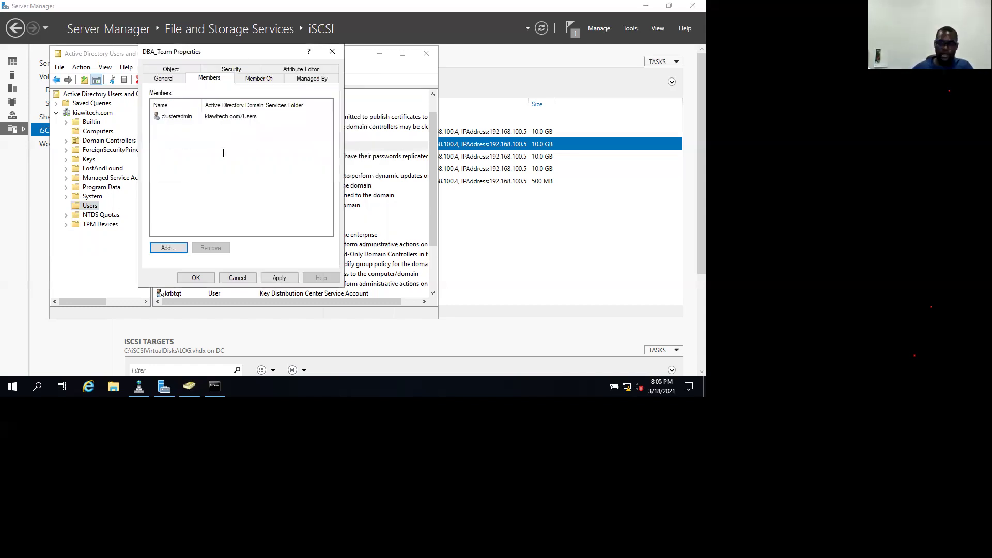
# Add the second new user to DBA_Team, correcting the misspelled user name.
pyautogui.press('Return')
pyautogui.write('bertui')
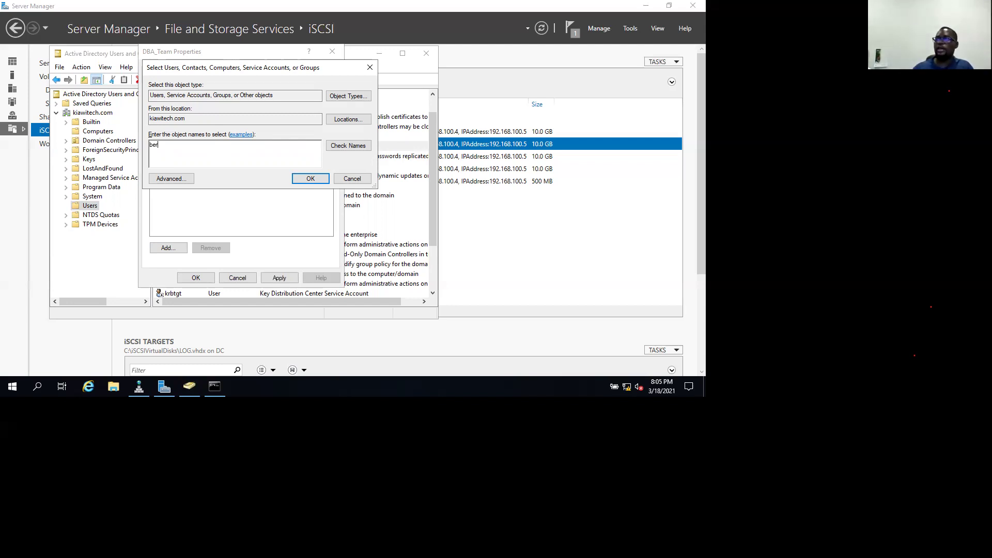
pyautogui.press('BackSpace')
pyautogui.press('BackSpace')
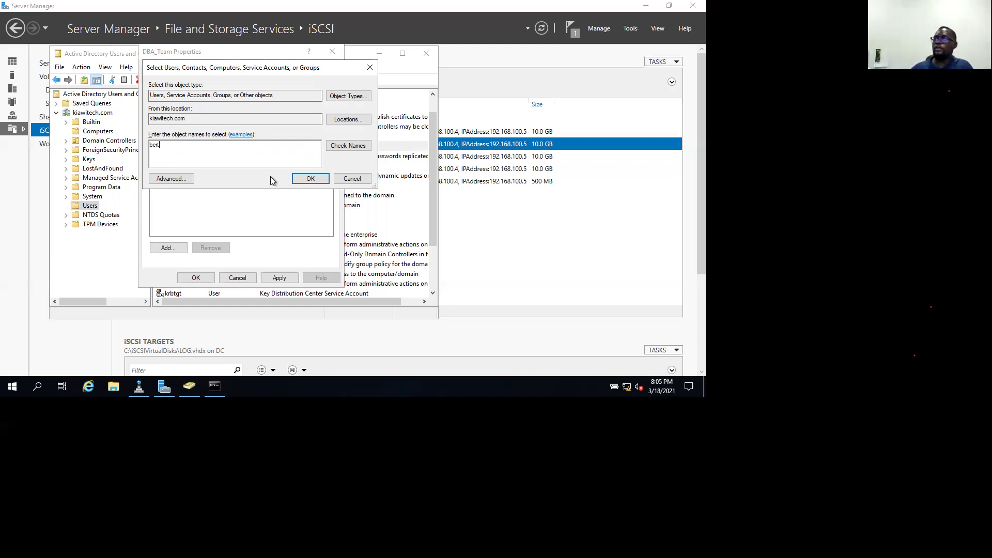
pyautogui.write('ie')
pyautogui.click(348, 146)
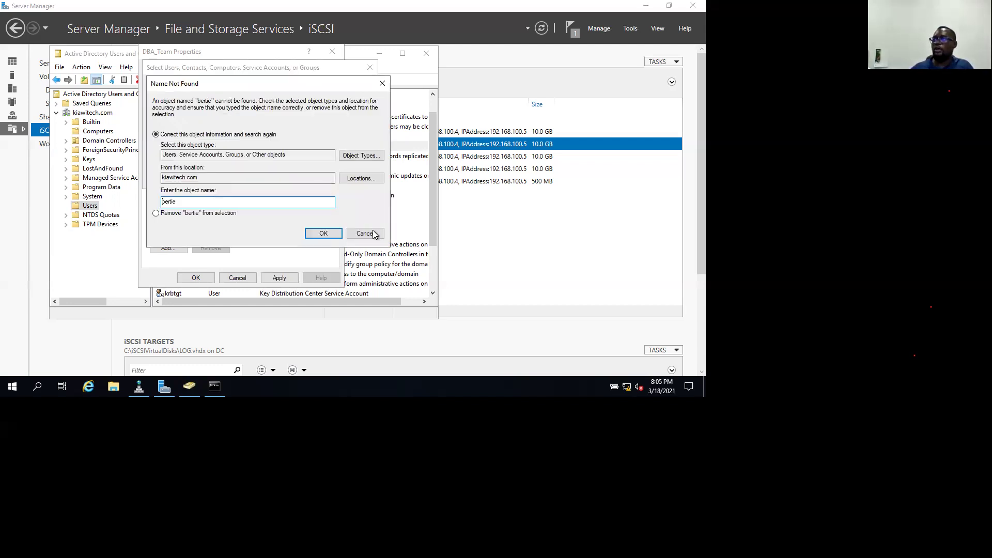
pyautogui.press('Escape')
pyautogui.press('BackSpace')
pyautogui.press('BackSpace')
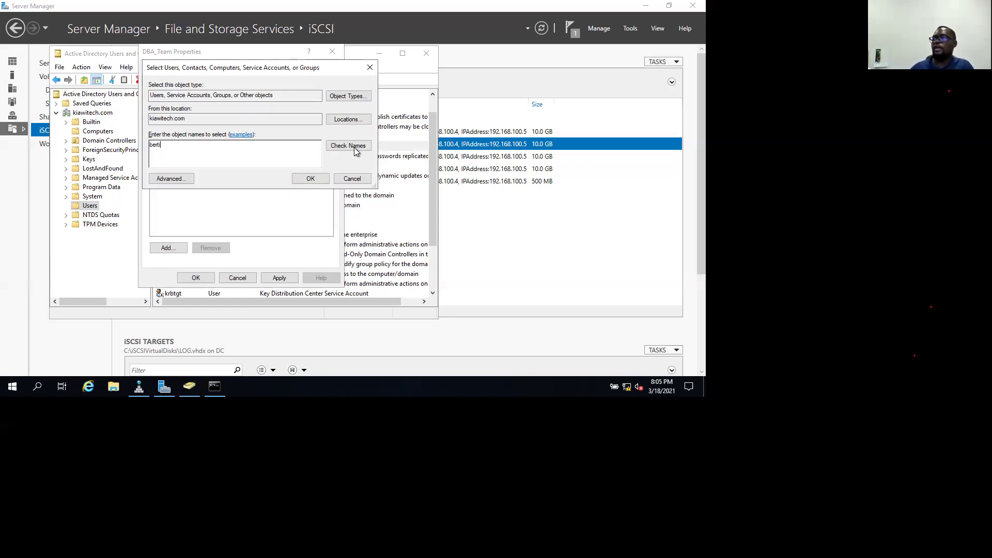
pyautogui.click(314, 175)
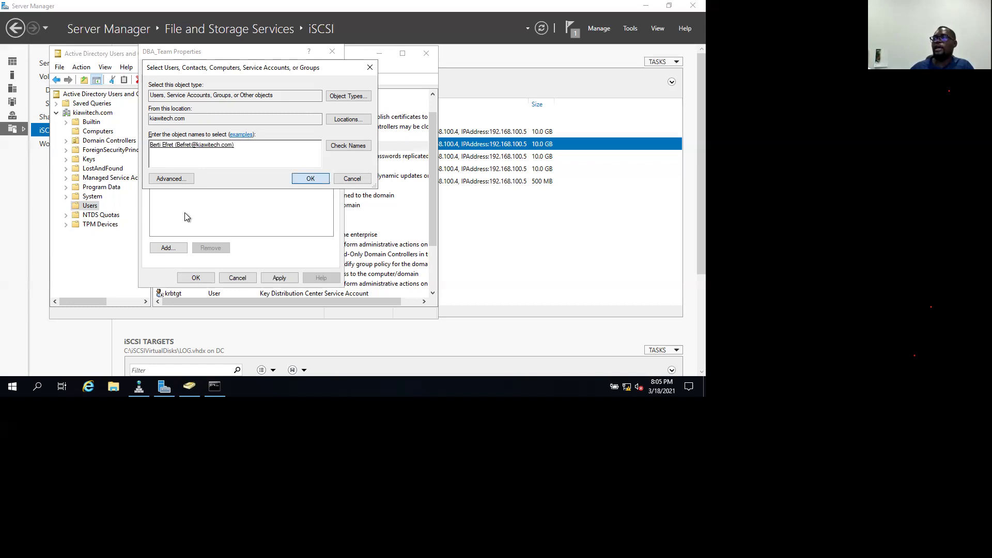
# Add the first new user to DBA_Team's member list as well.
pyautogui.click(168, 247)
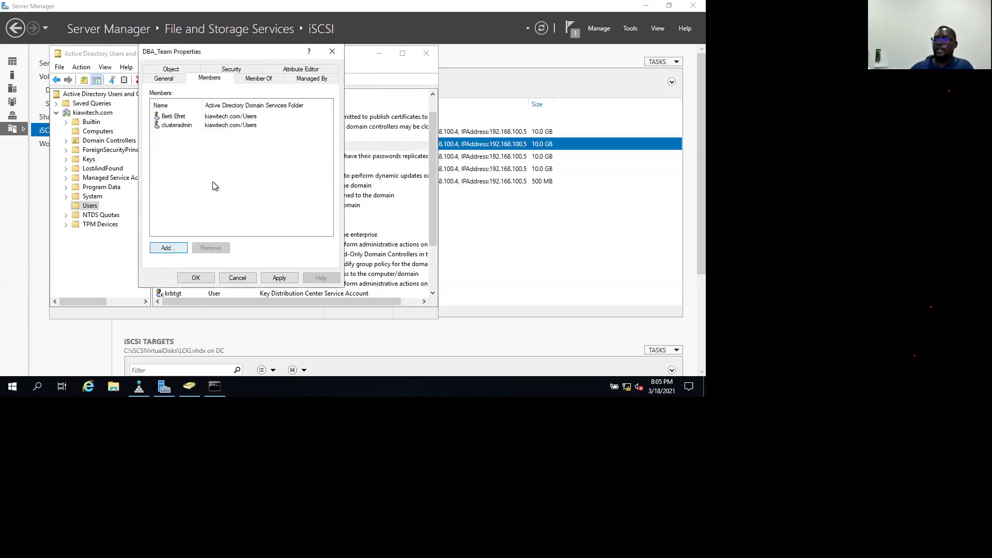
pyautogui.write('moses')
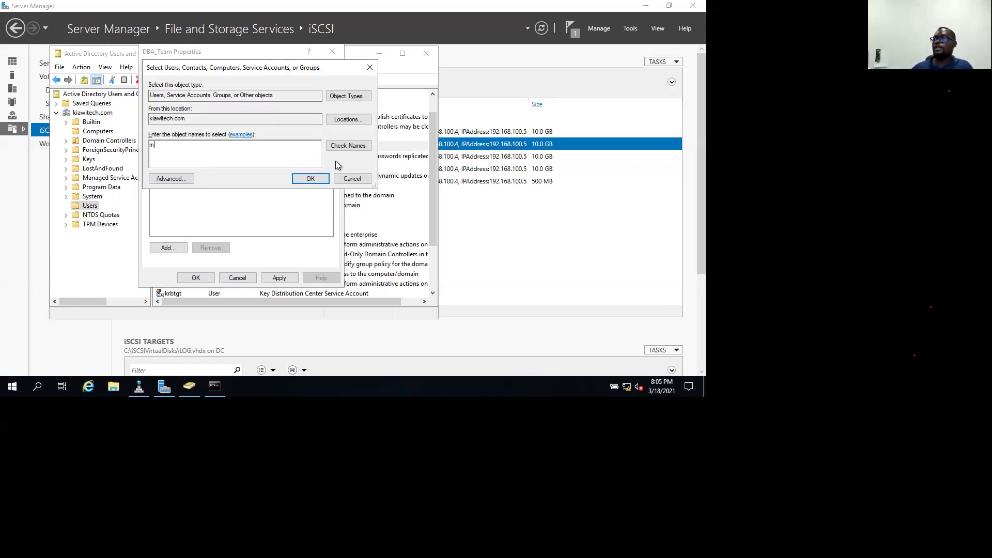
pyautogui.click(337, 150)
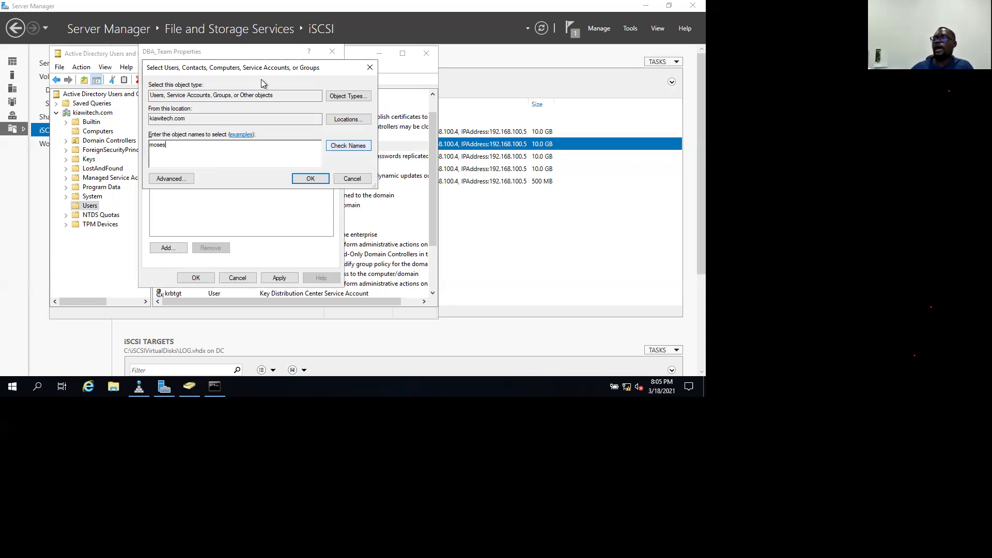
pyautogui.press('Return')
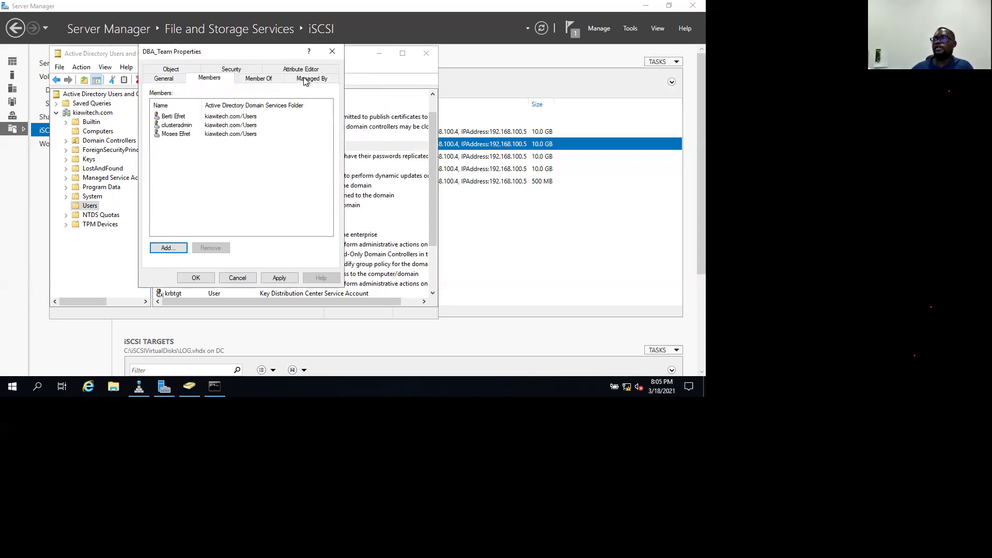
pyautogui.click(305, 81)
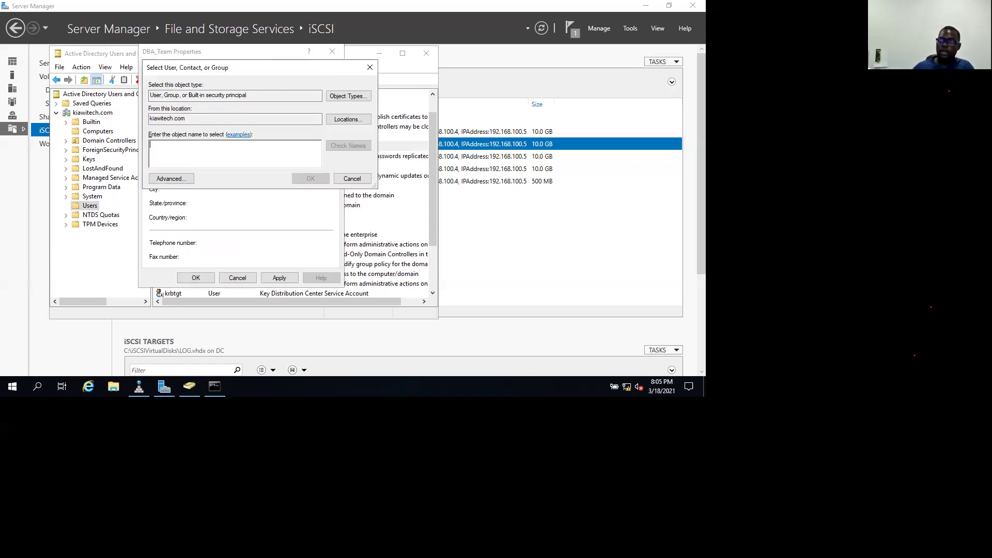
# Set the first new user as DBA_Team's manager and apply the change.
pyautogui.write('moses')
pyautogui.click(346, 146)
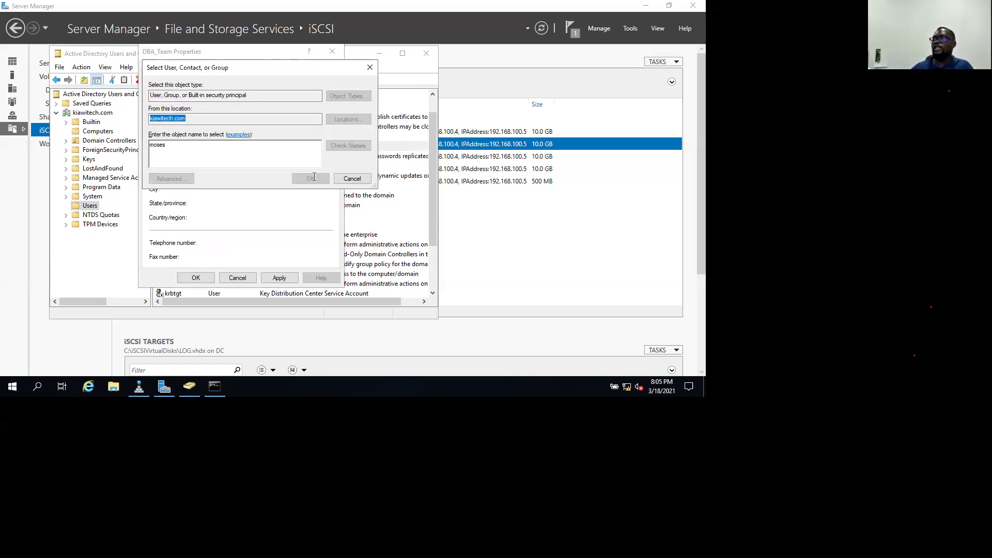
pyautogui.press('Return')
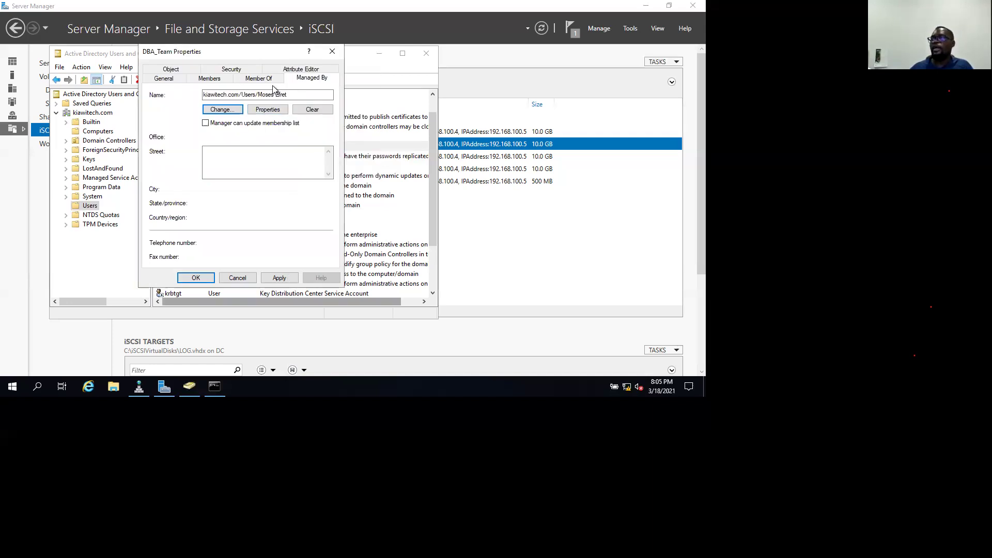
pyautogui.click(279, 278)
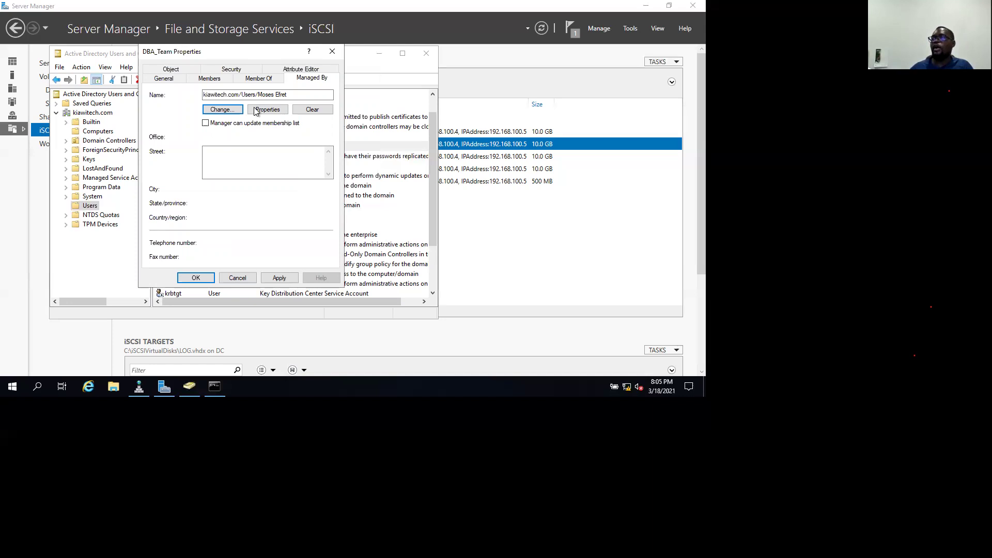
# Search for an administrator group to join, then cancel after the misspelled lookup fails.
pyautogui.click(261, 78)
pyautogui.click(168, 203)
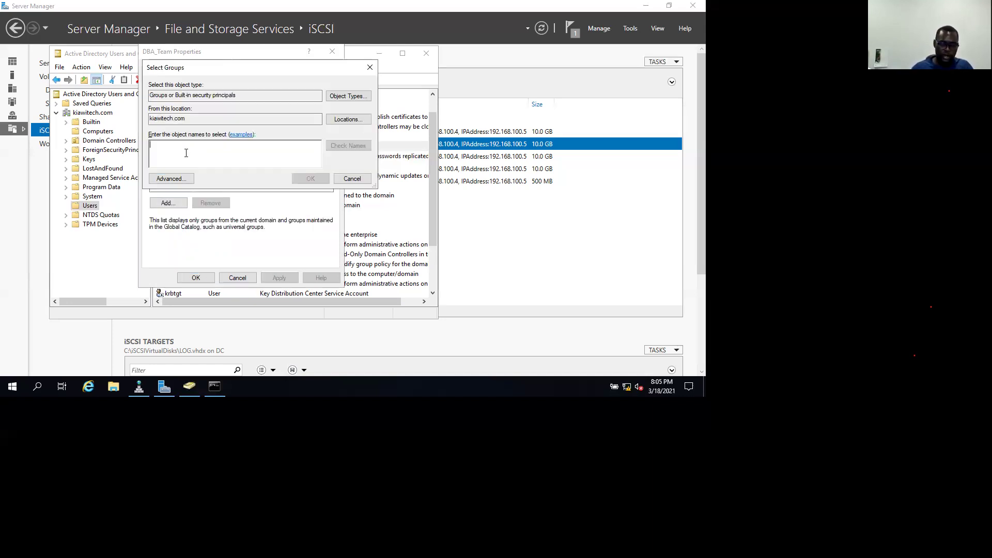
pyautogui.write('adminnistra')
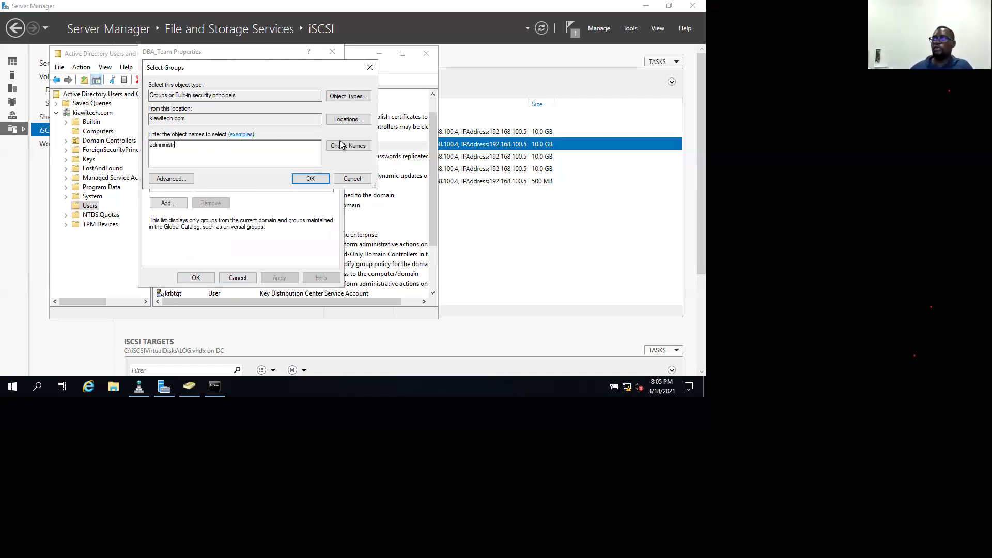
pyautogui.press('Return')
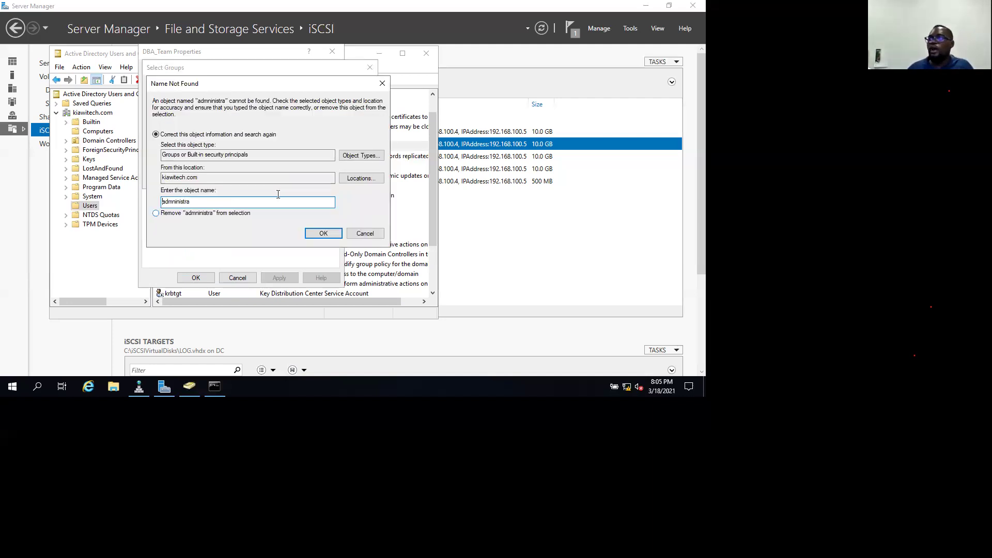
pyautogui.press('Escape')
pyautogui.hotkey('ctrl', 'a')
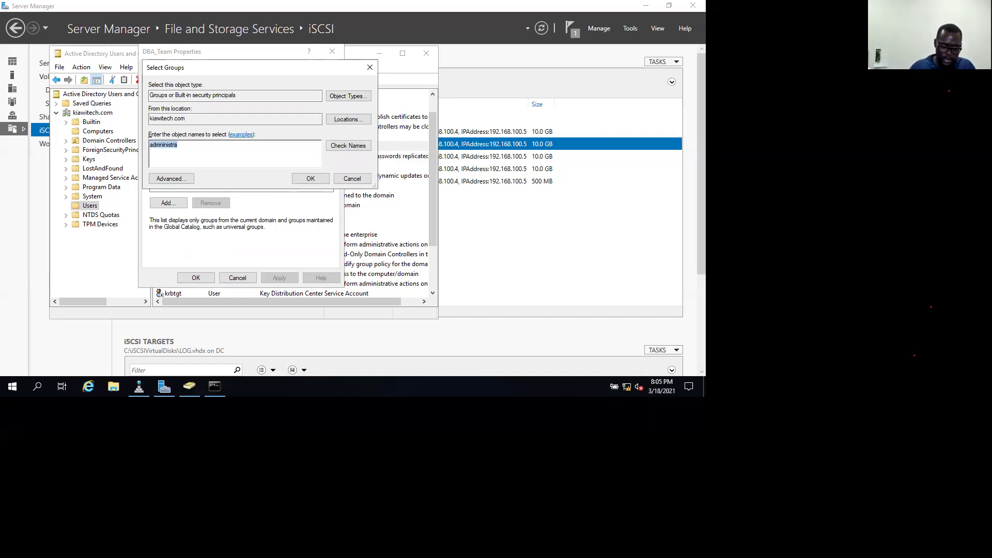
pyautogui.write('administrators')
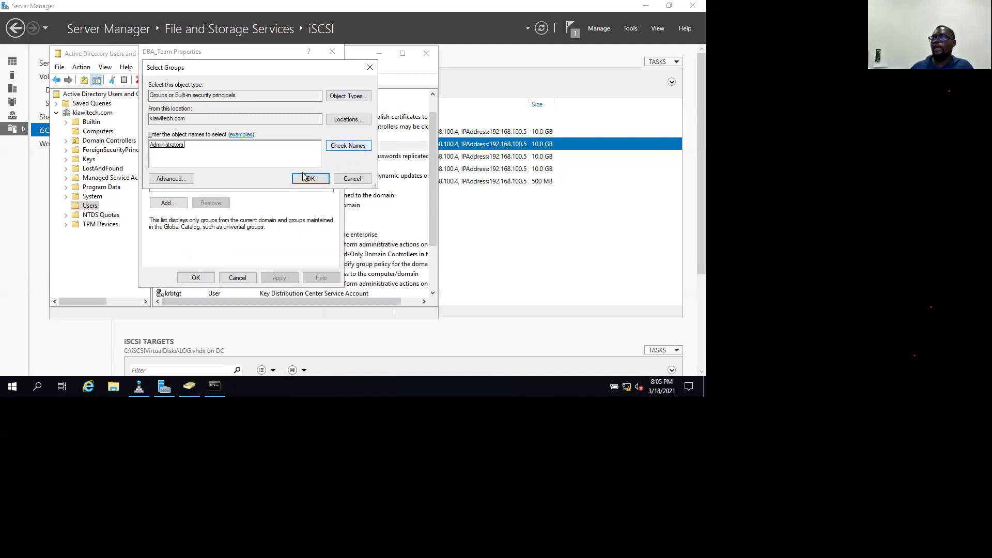
pyautogui.click(310, 179)
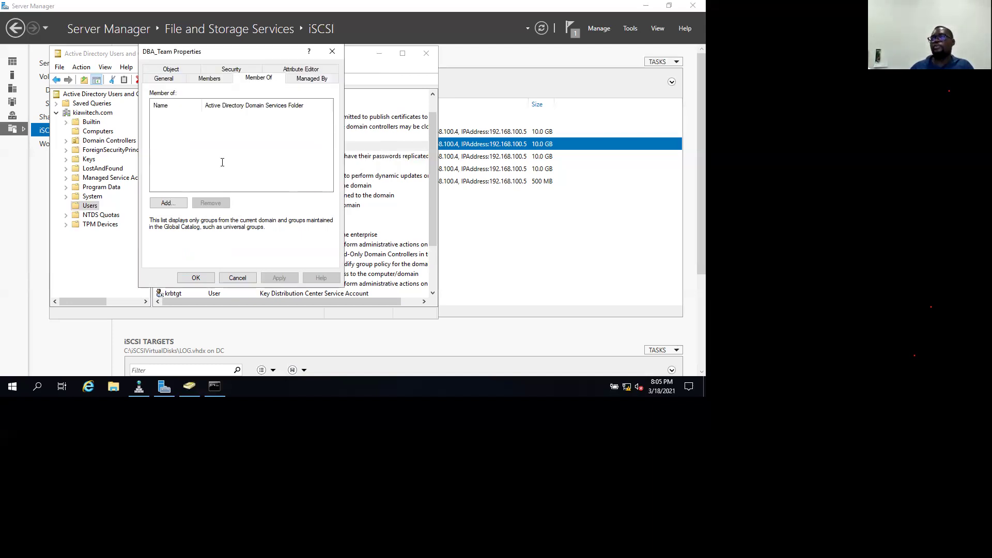
# Make DBA_Team a member of Domain Admins and save the group properties.
pyautogui.press('Return')
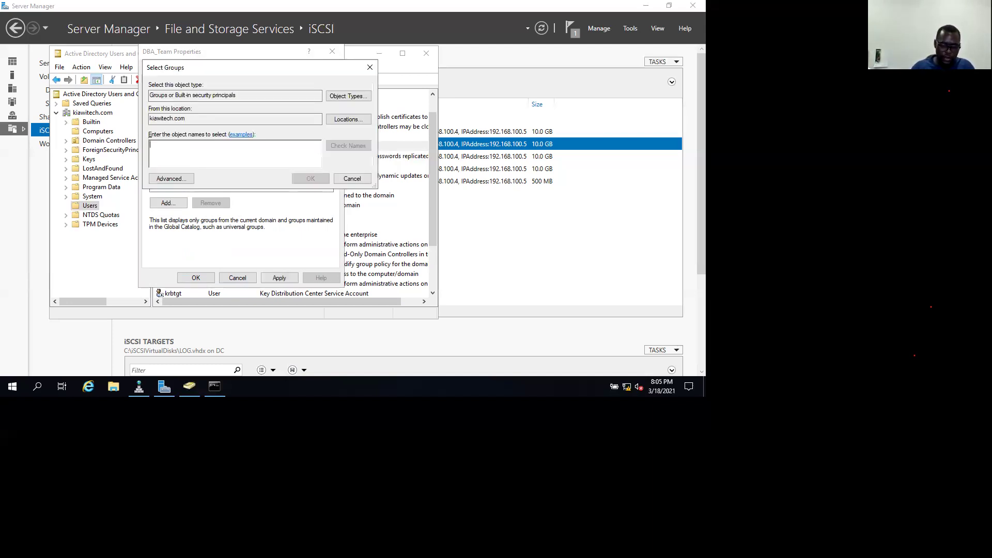
pyautogui.write('do')
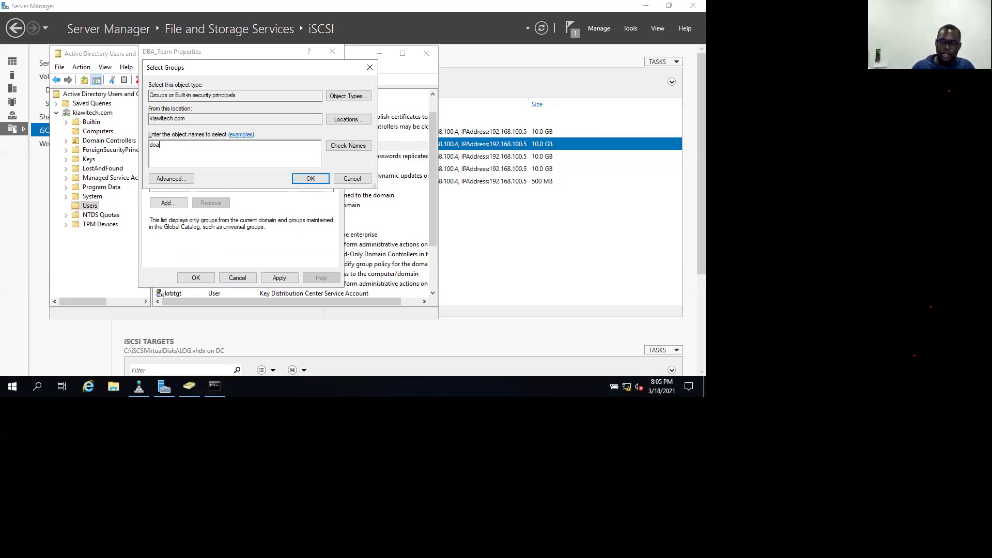
pyautogui.write('main')
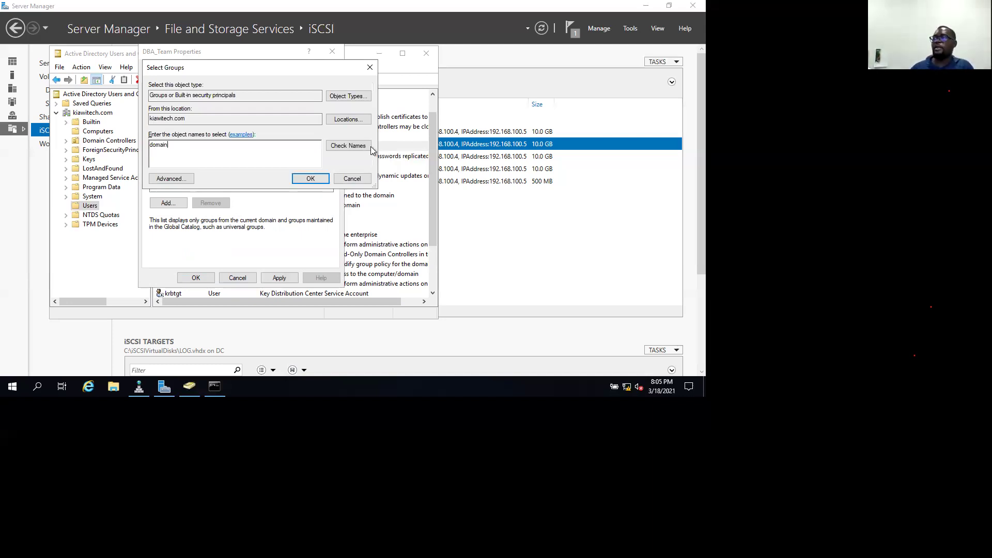
pyautogui.press('Return')
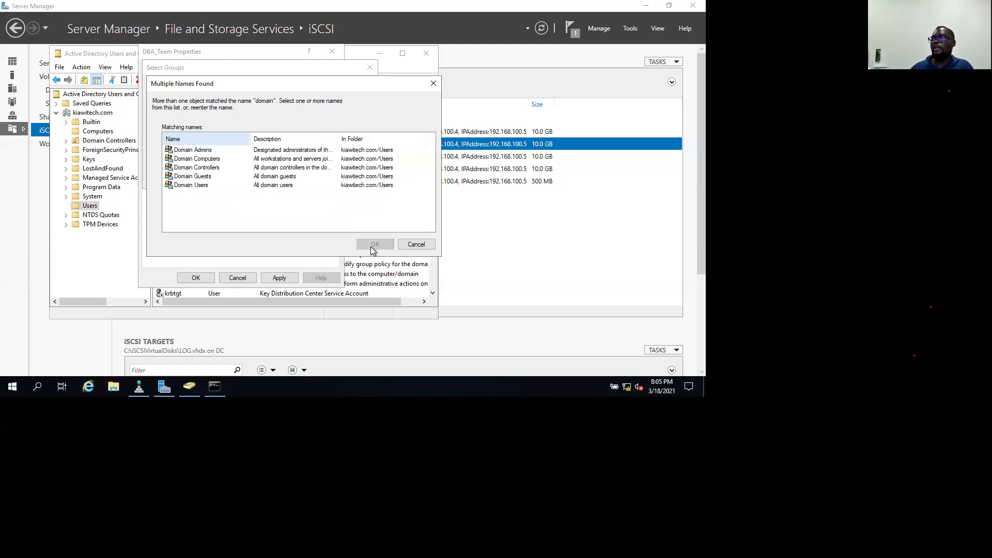
pyautogui.press('Return')
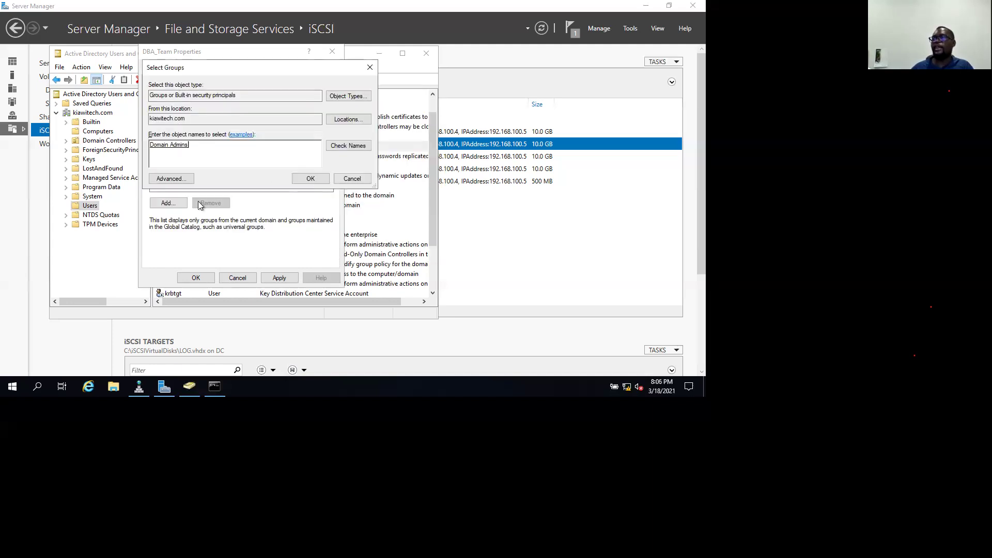
pyautogui.press('Return')
pyautogui.click(279, 278)
pyautogui.click(195, 277)
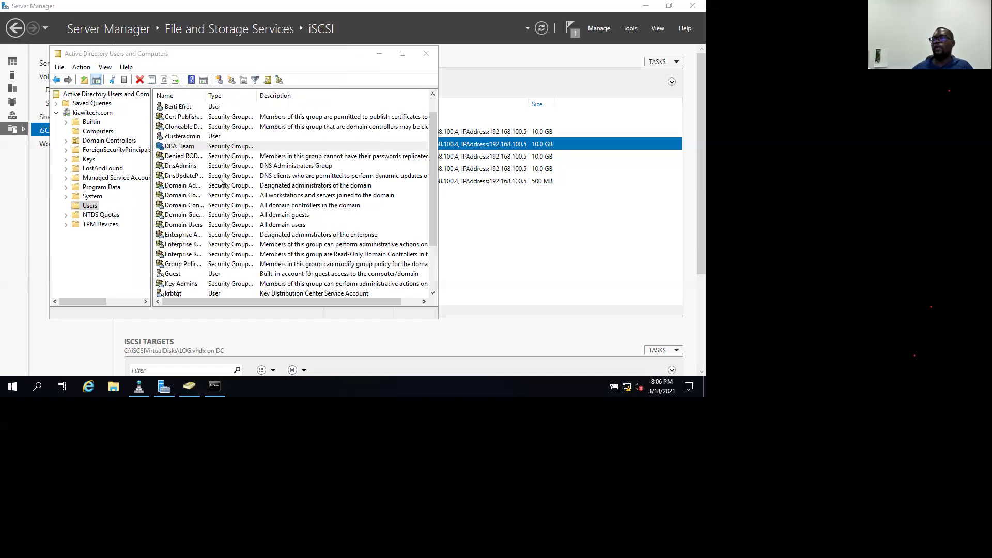
pyautogui.click(223, 146)
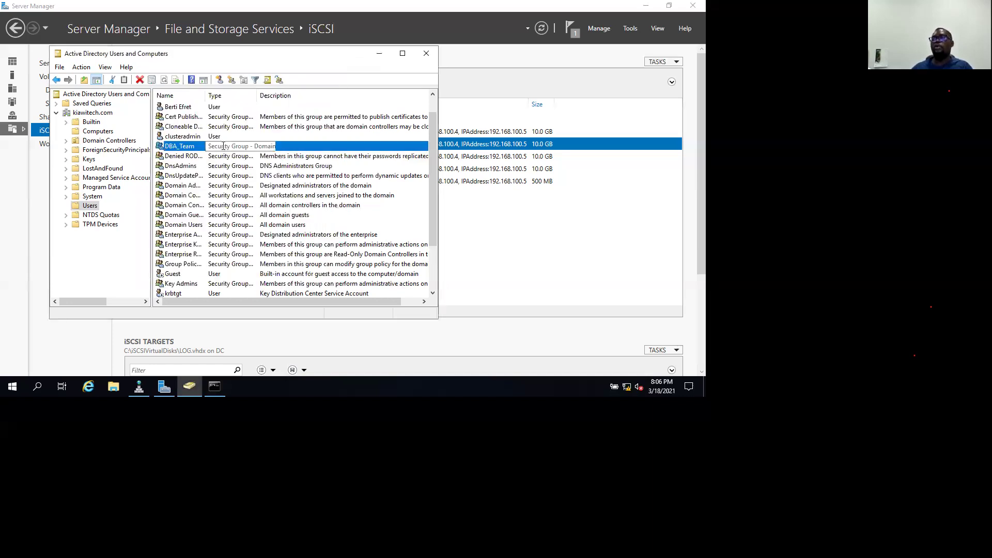
pyautogui.click(210, 79)
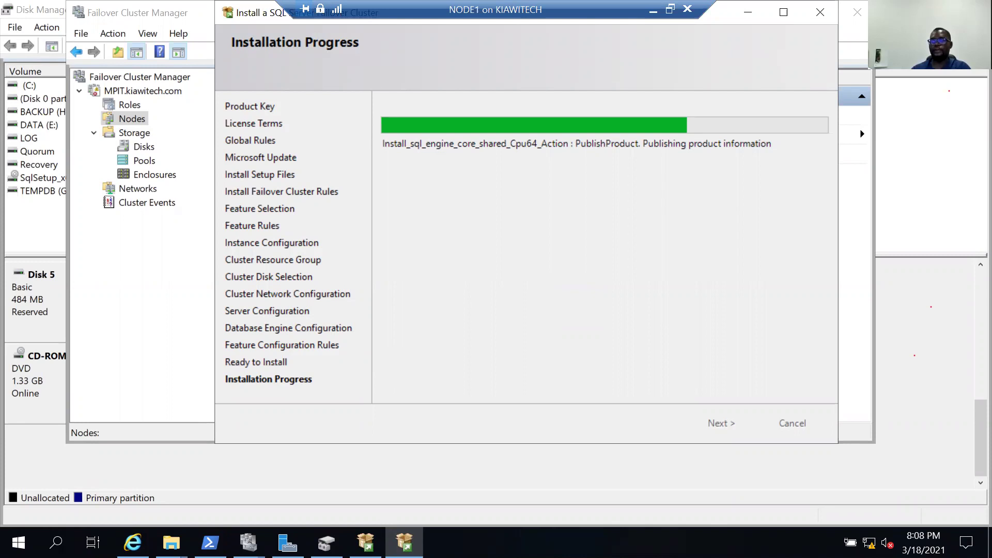
# Switch from SQL Server Setup to the other virtual machine's connection window.
pyautogui.moveTo(365, 543)
pyautogui.click(421, 449)
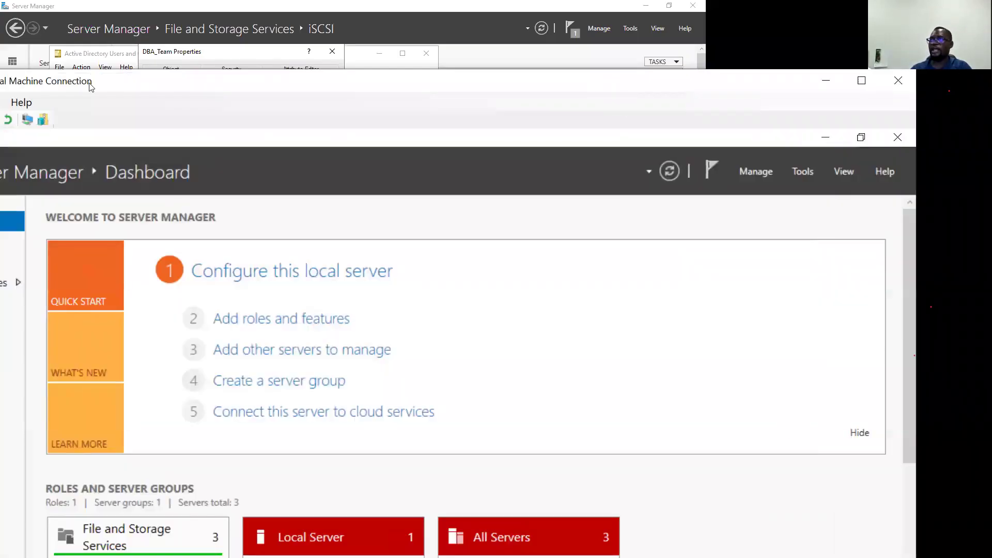
# Insert en_sql_server_2019_enterprise_core_x64_dvd_c7d70add from the MEDIA folder into NODE2's DVD drive.
pyautogui.click(81, 78)
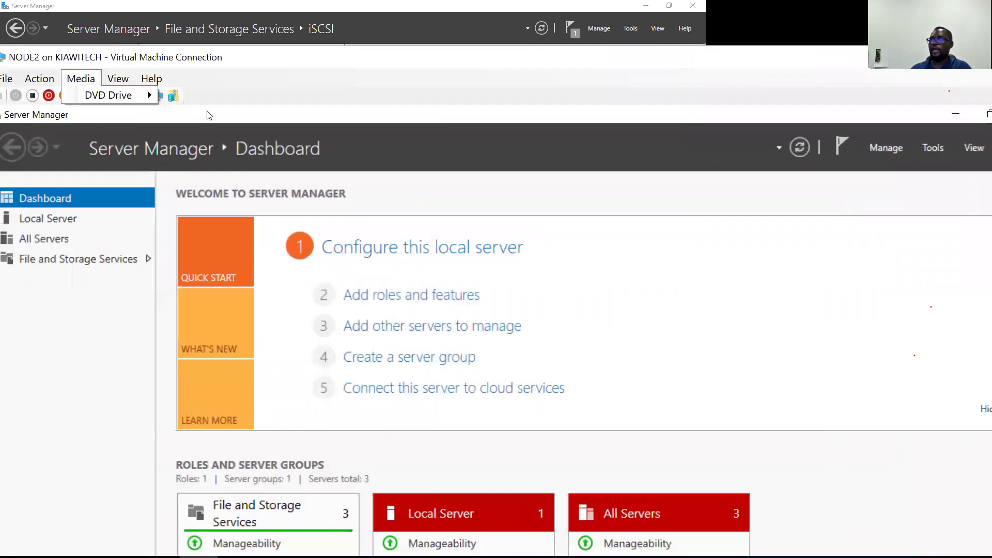
pyautogui.moveTo(118, 95)
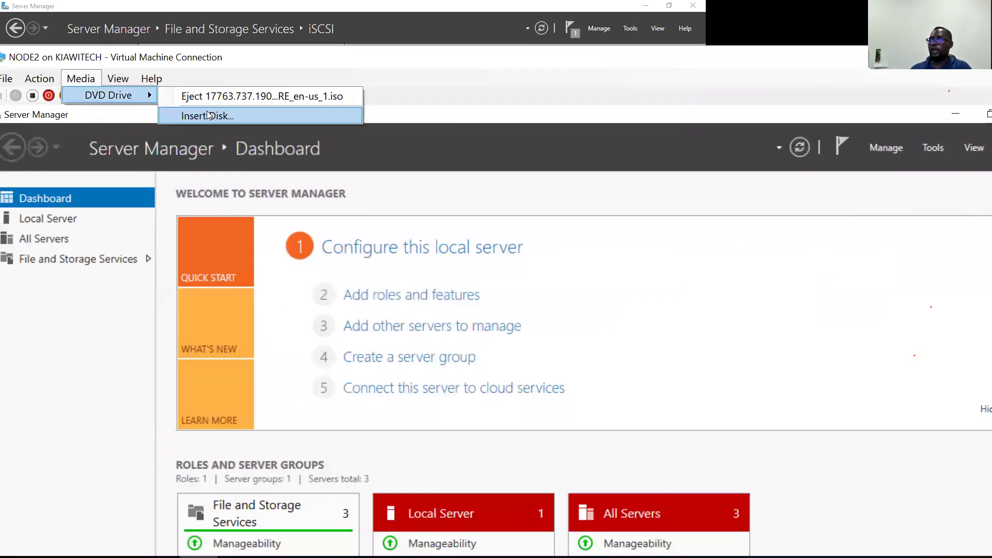
pyautogui.click(85, 81)
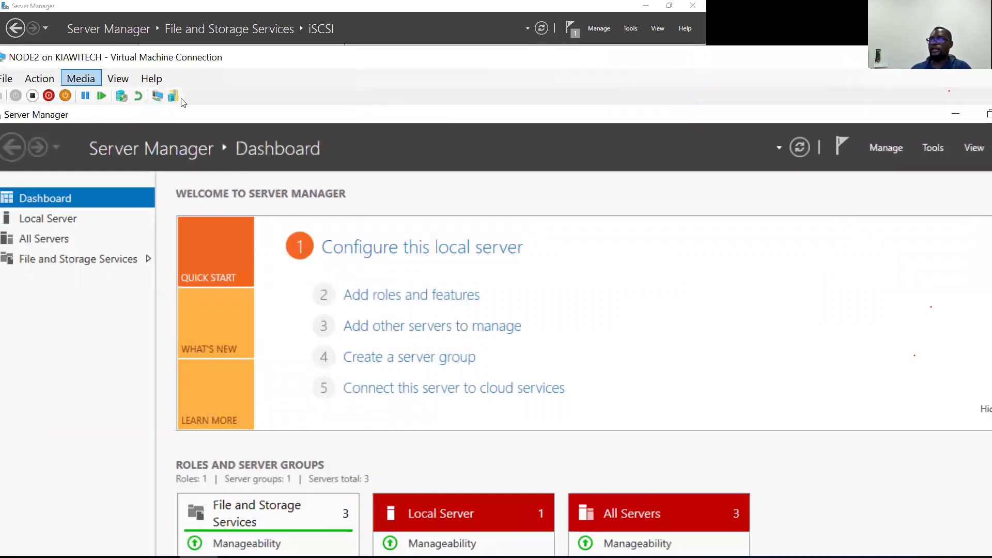
pyautogui.click(370, 179)
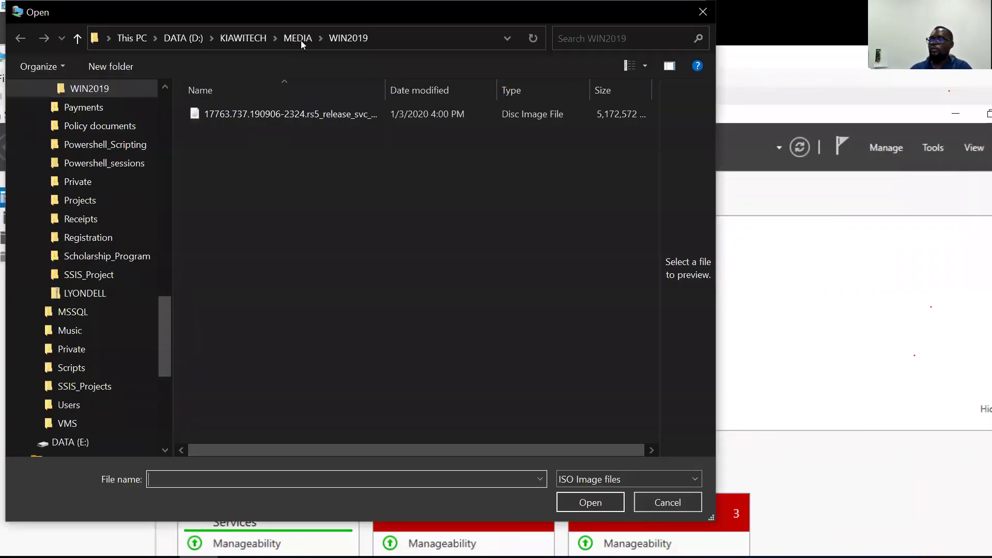
pyautogui.hotkey('alt', 'Up')
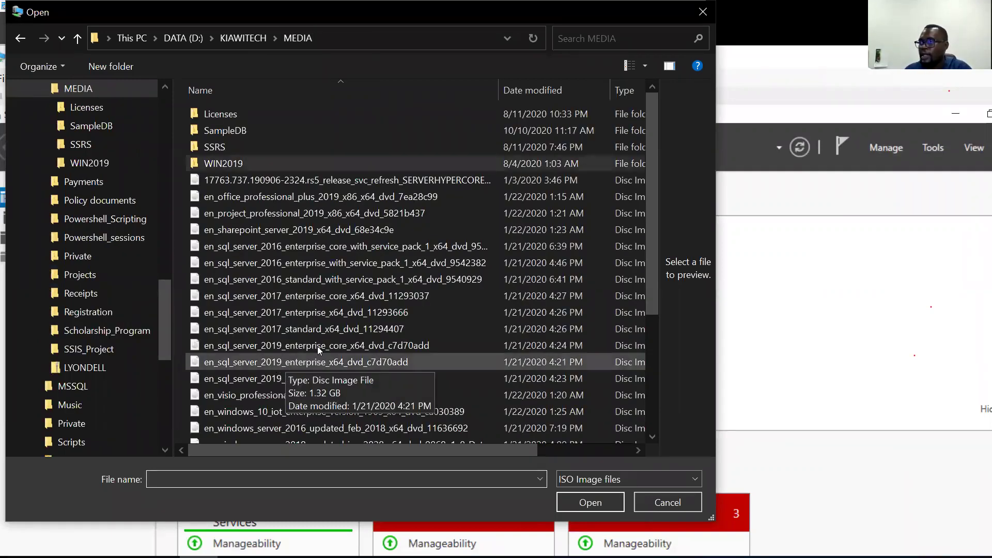
pyautogui.click(318, 346)
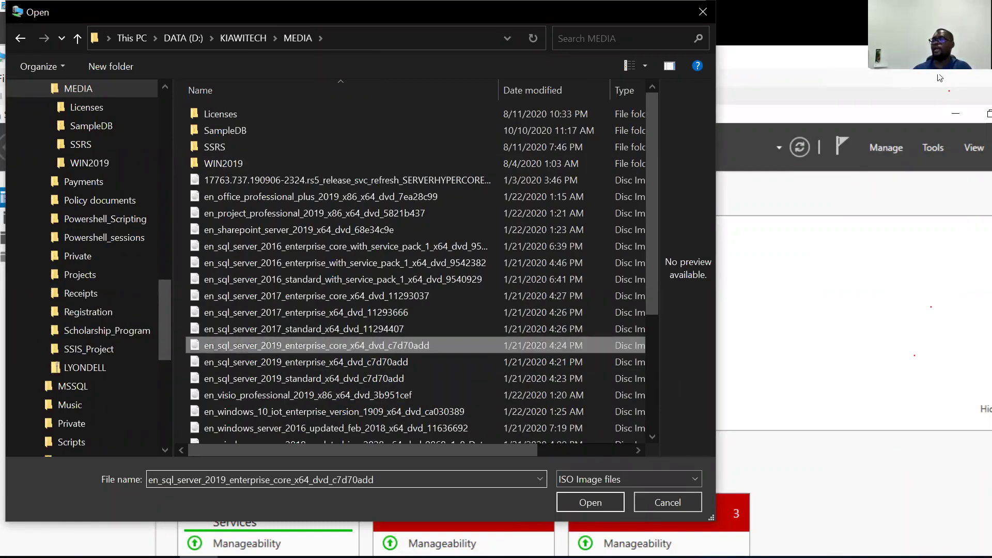
pyautogui.press('Return')
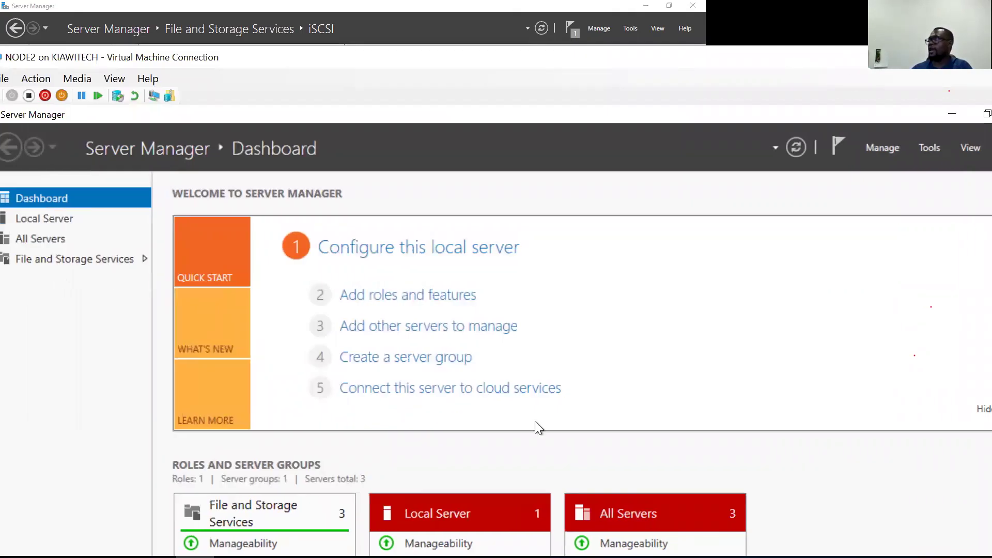
# With the VM full screen, run SQL Server setup from DVD Drive (D:) SqlSetup_x64_ENU in This PC.
pyautogui.press('ctrl+alt+Break')
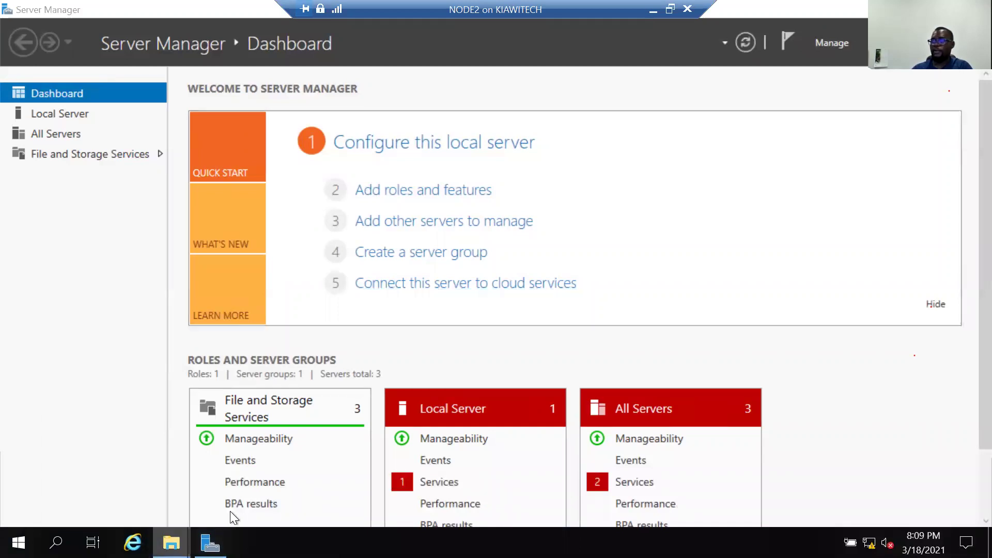
pyautogui.moveTo(171, 542)
pyautogui.click(231, 486)
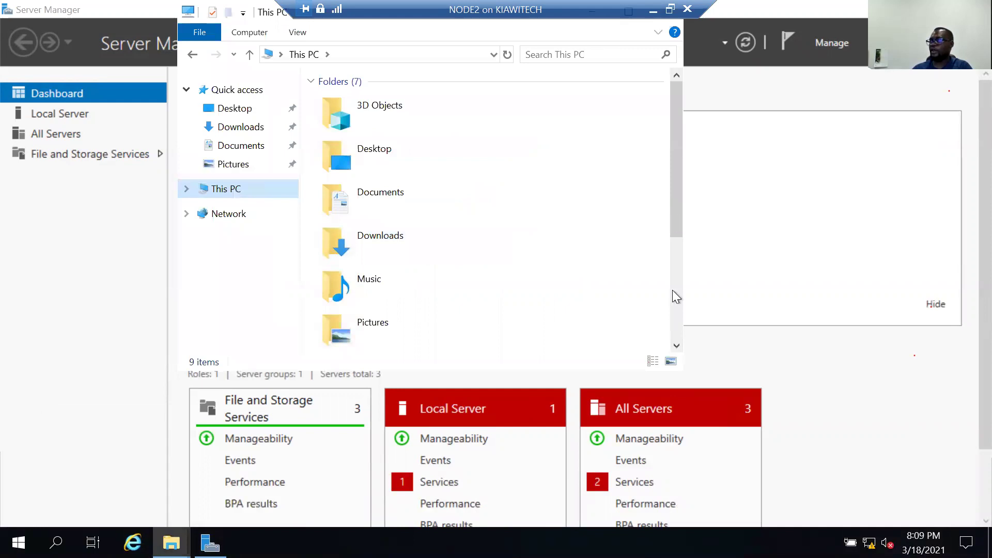
pyautogui.scroll(-3, 422, 326)
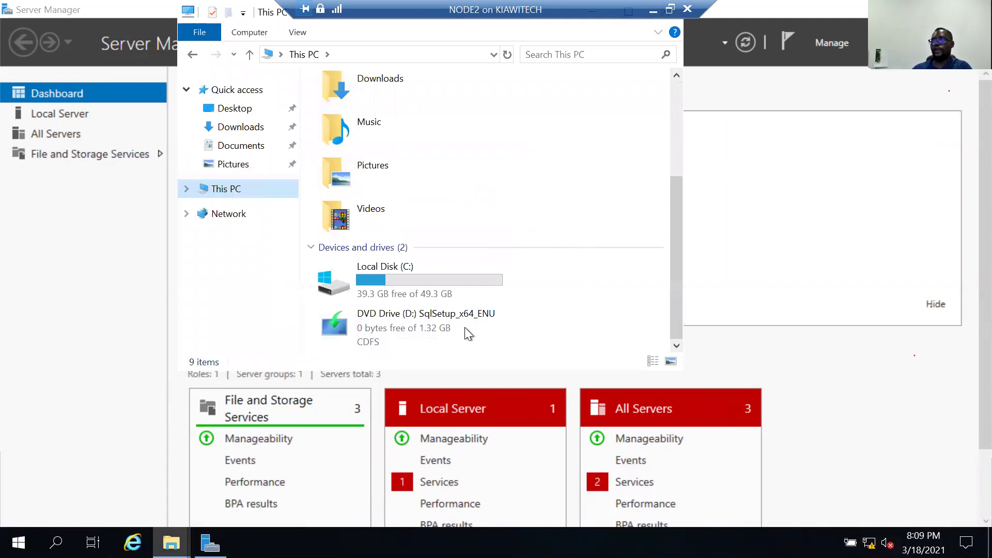
pyautogui.scroll(3, 446, 323)
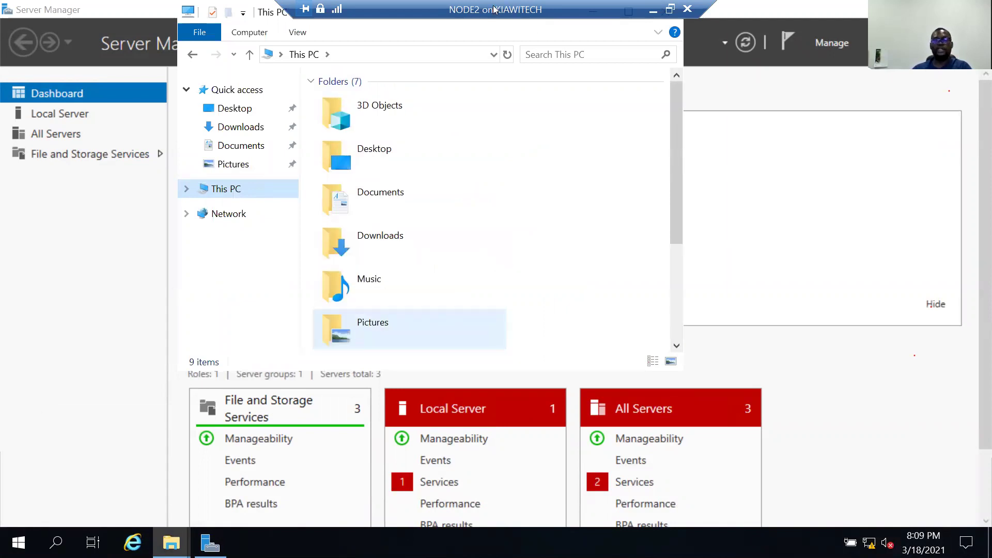
pyautogui.scroll(-3, 461, 234)
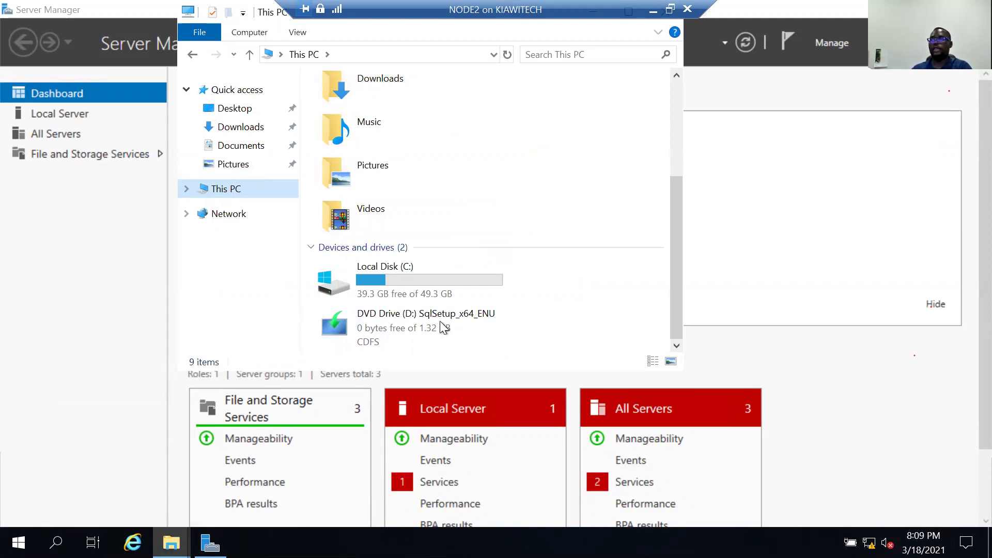
pyautogui.doubleClick(438, 323)
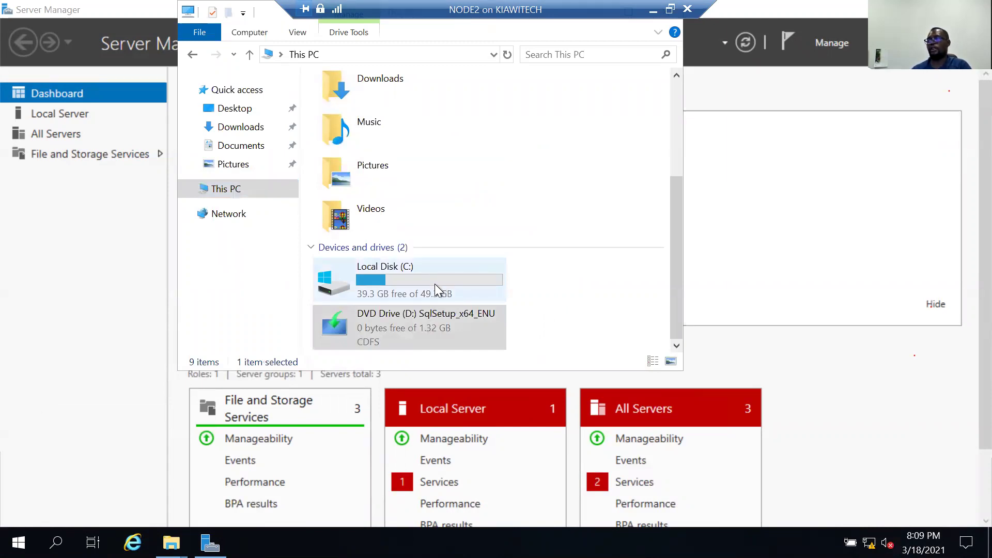
pyautogui.click(405, 321)
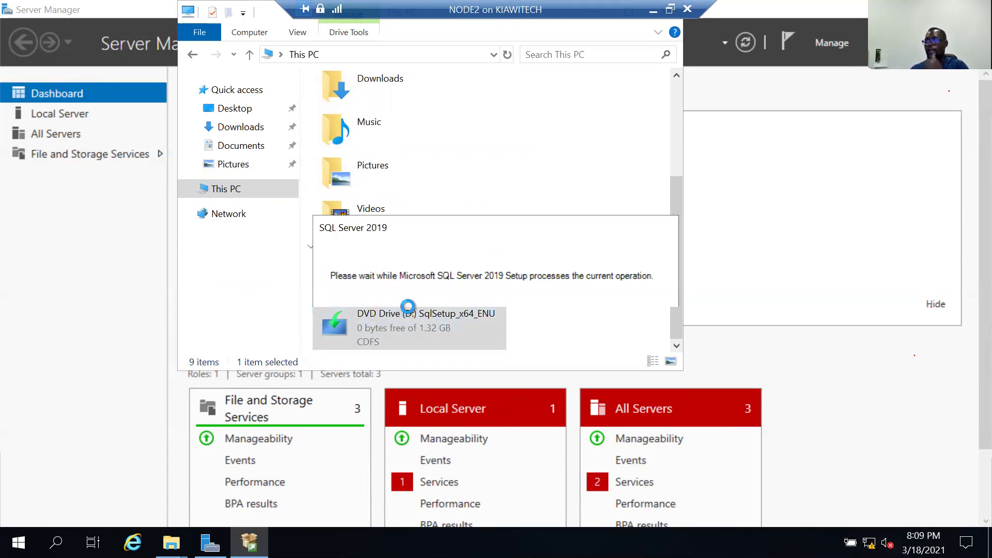
# Show the Installation options page of NODE2's SQL Server Installation Center.
pyautogui.click(407, 331)
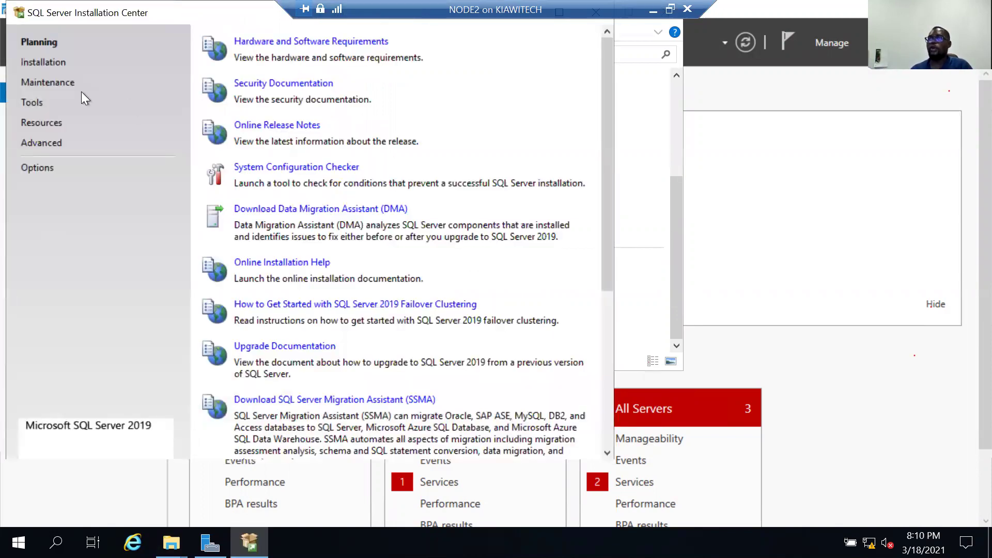
pyautogui.click(47, 64)
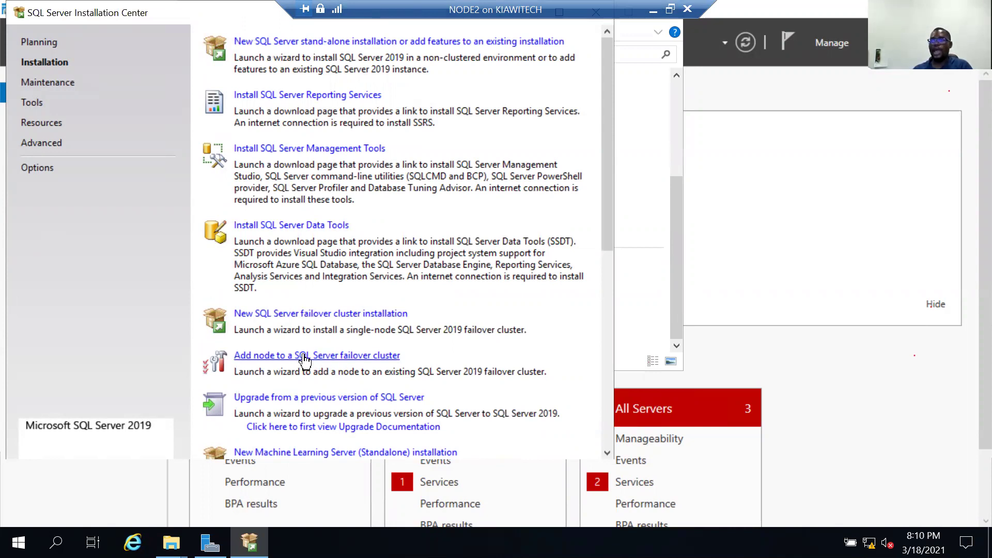
# Start the 'Add node to a SQL Server failover cluster' wizard.
pyautogui.click(327, 355)
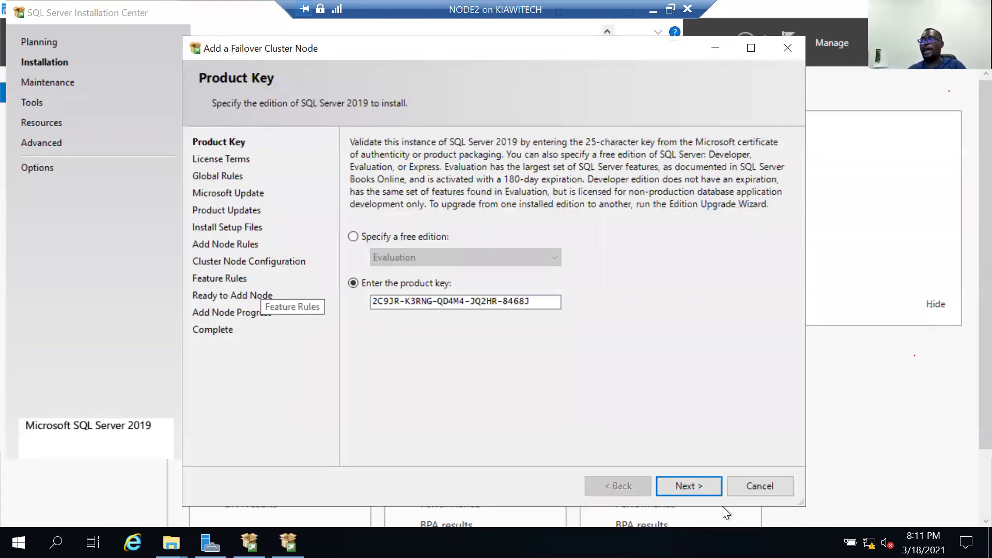
# Accept the prefilled product key and licence terms, pass Global Rules, and skip the failed update search.
pyautogui.click(699, 488)
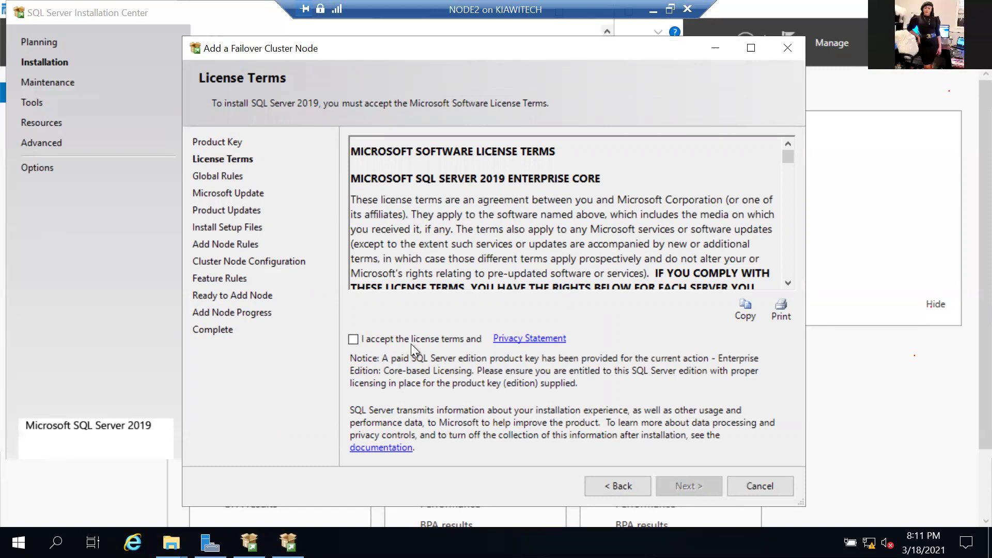
pyautogui.click(690, 491)
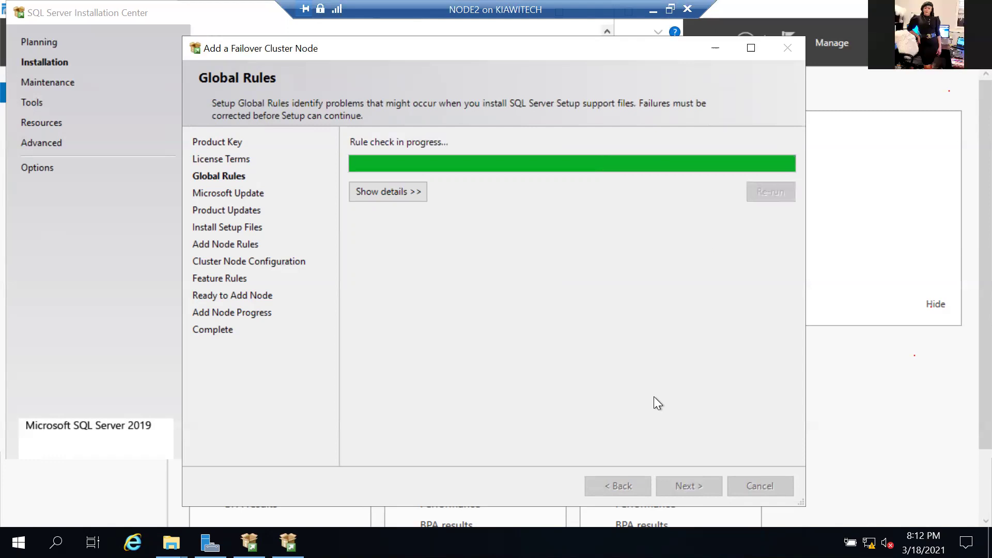
pyautogui.click(689, 479)
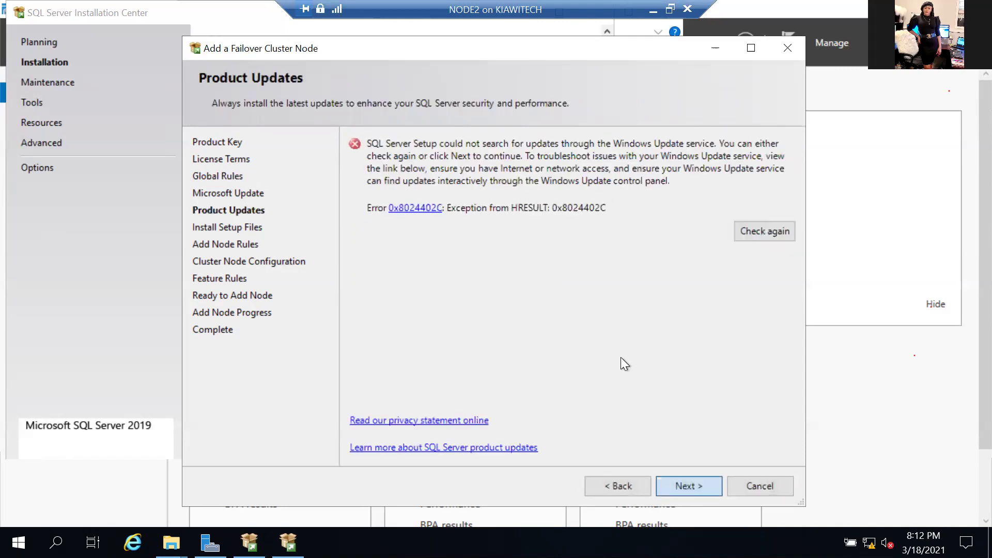
pyautogui.press('Return')
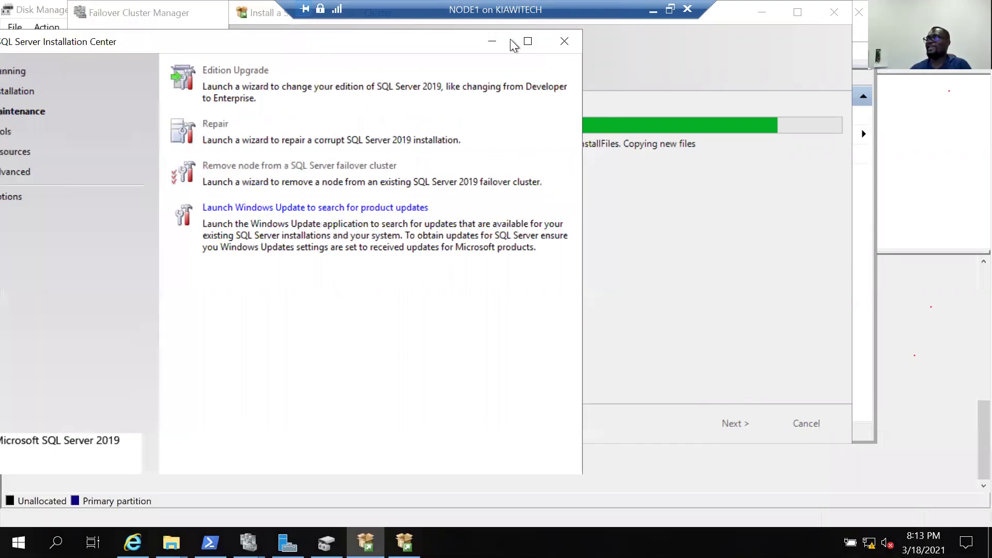
# Minimize NODE1's Installation Center to return to NODE2's add-node rule checks.
pyautogui.click(493, 43)
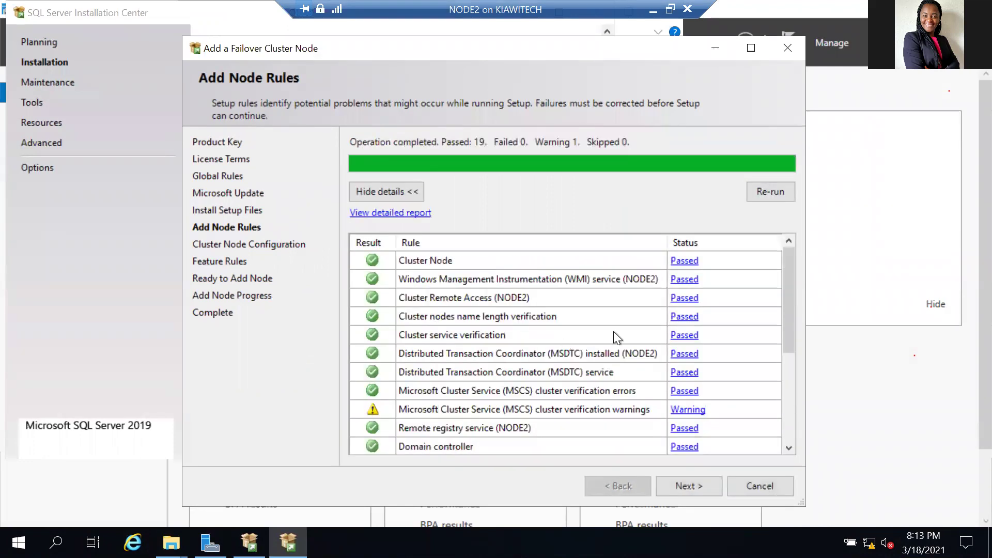
# Review the Add Node Rules results (19 passed, 1 warning) and continue to Cluster Node Configuration.
pyautogui.scroll(-4, 696, 451)
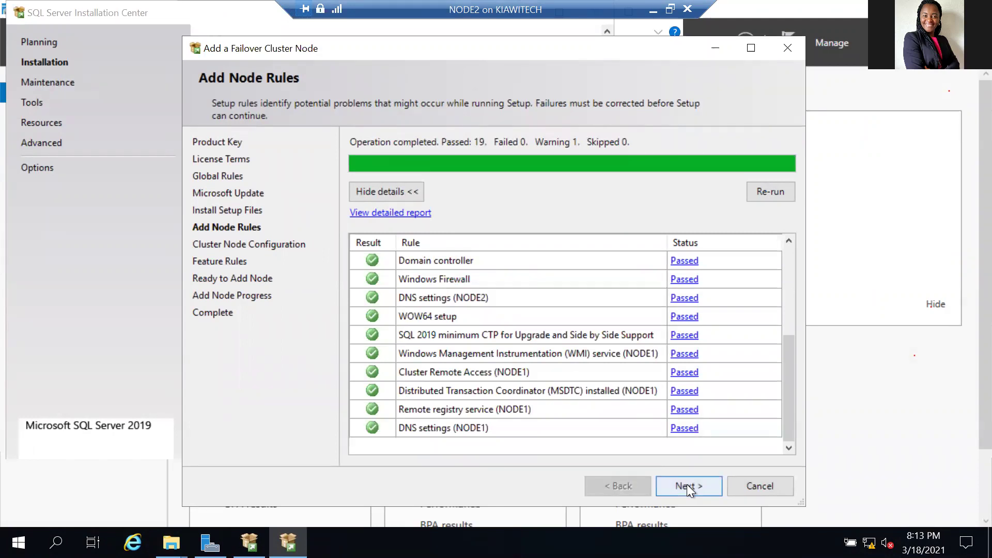
pyautogui.click(687, 484)
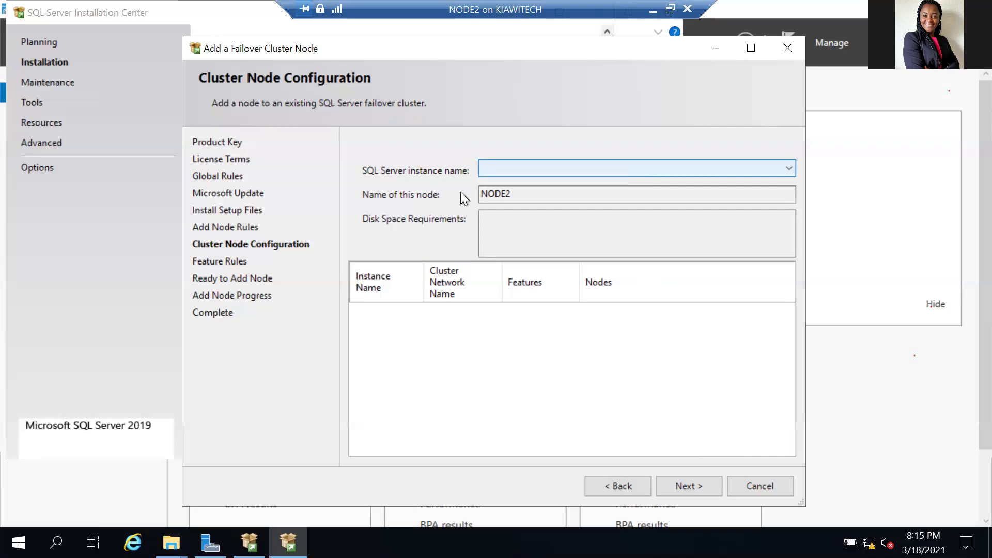
# Try to proceed, dismiss the no-failover-cluster validation error, and go back to Add Node Rules.
pyautogui.click(699, 486)
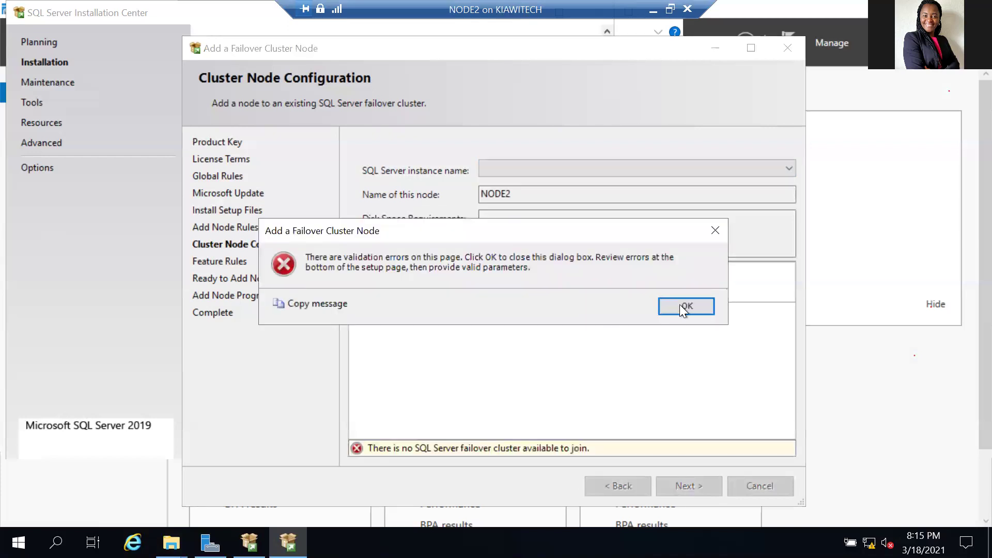
pyautogui.click(680, 304)
pyautogui.click(616, 484)
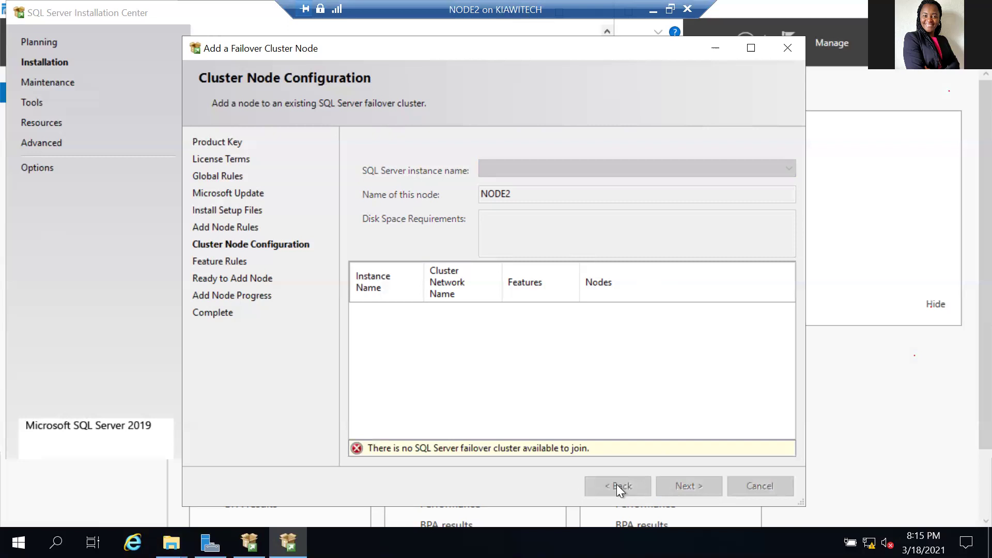
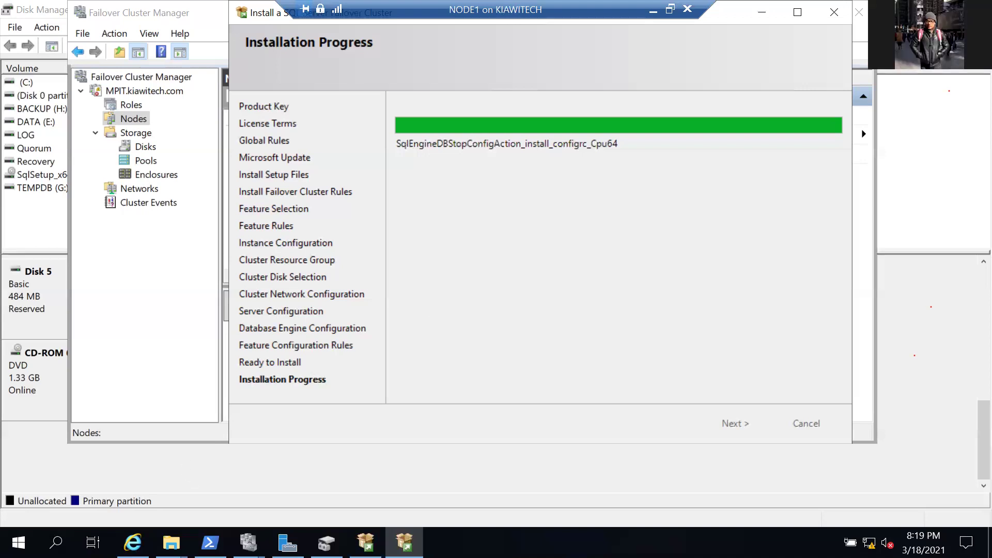
# Show This PC in File Explorer and check the free space on Quorum (I:).
pyautogui.click(171, 542)
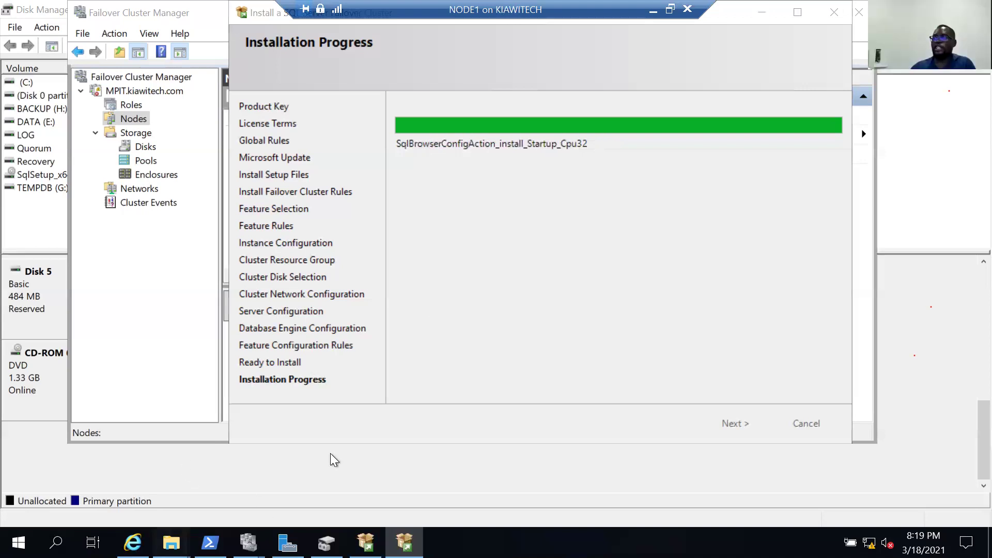
pyautogui.click(234, 480)
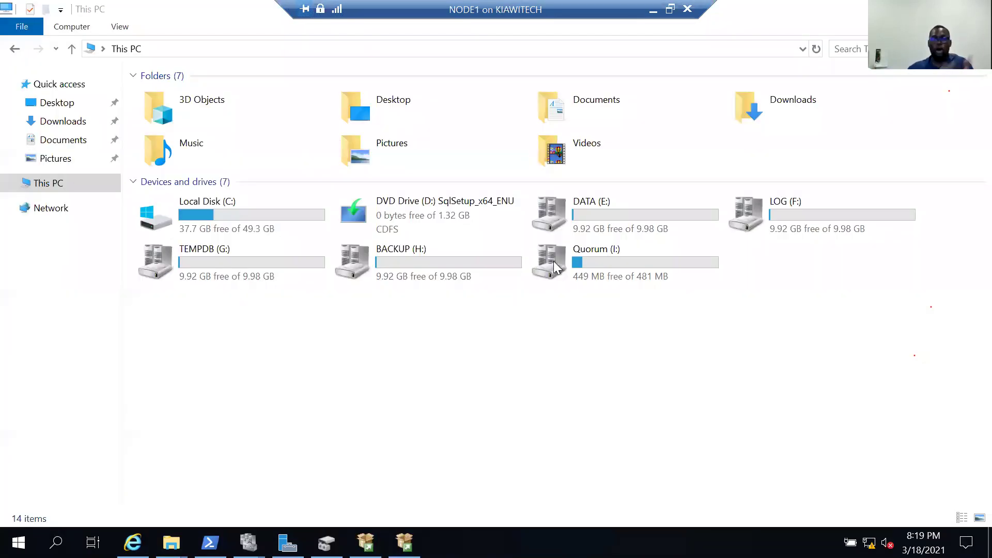
pyautogui.moveTo(553, 264)
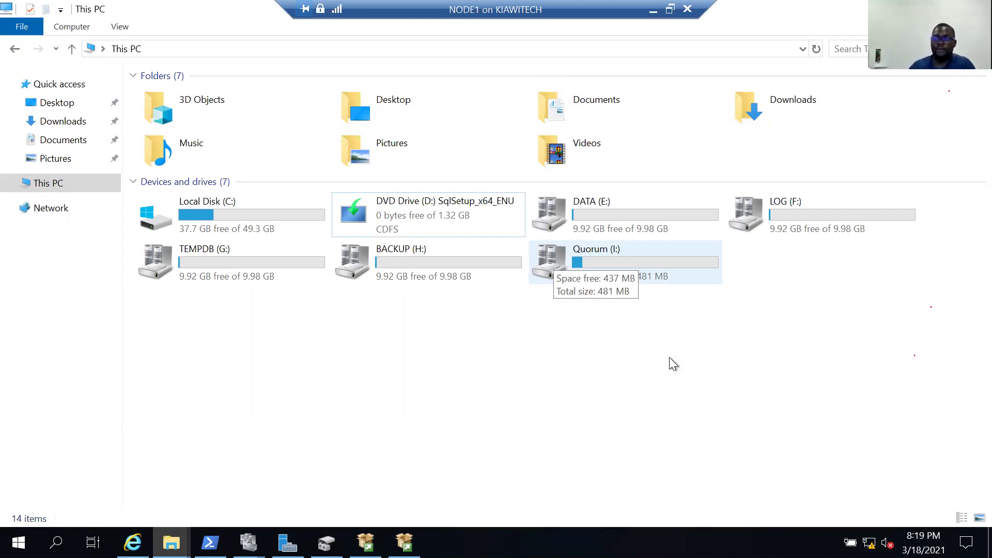
# Return to SQL Server setup and wait until Database Engine Services and other features show Succeeded.
pyautogui.click(404, 542)
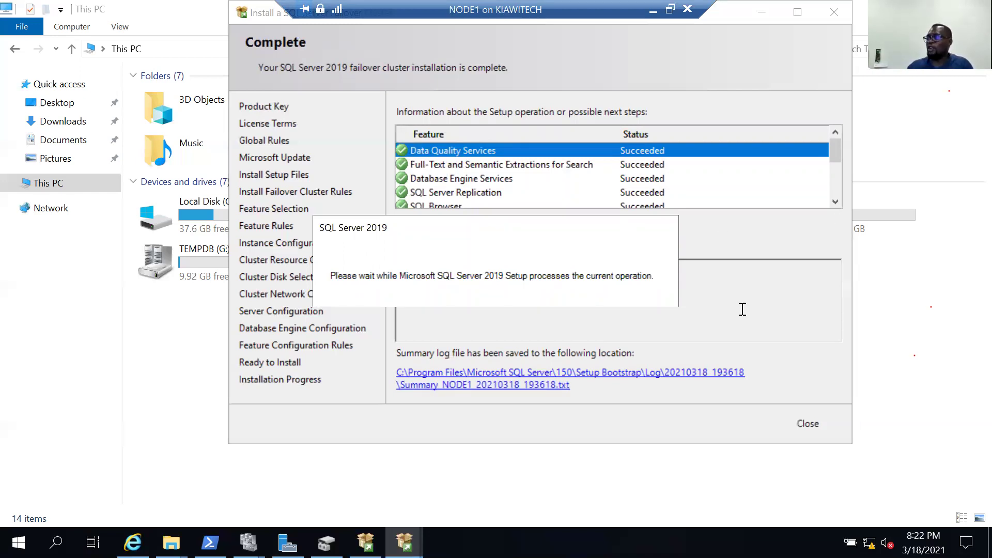
# Close NODE1's completed installer and advance NODE2's add-node wizard to Cluster Node Configuration.
pyautogui.click(809, 425)
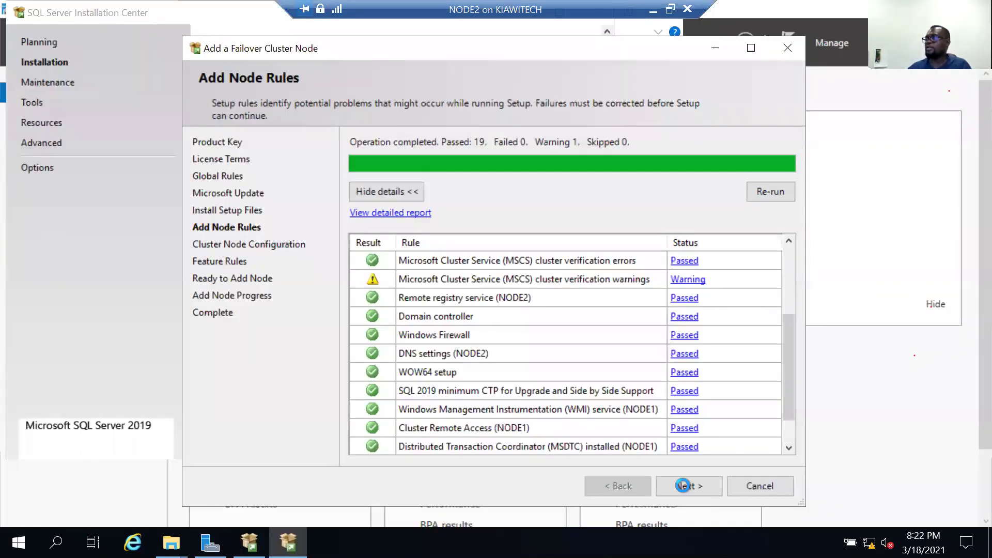
pyautogui.click(683, 486)
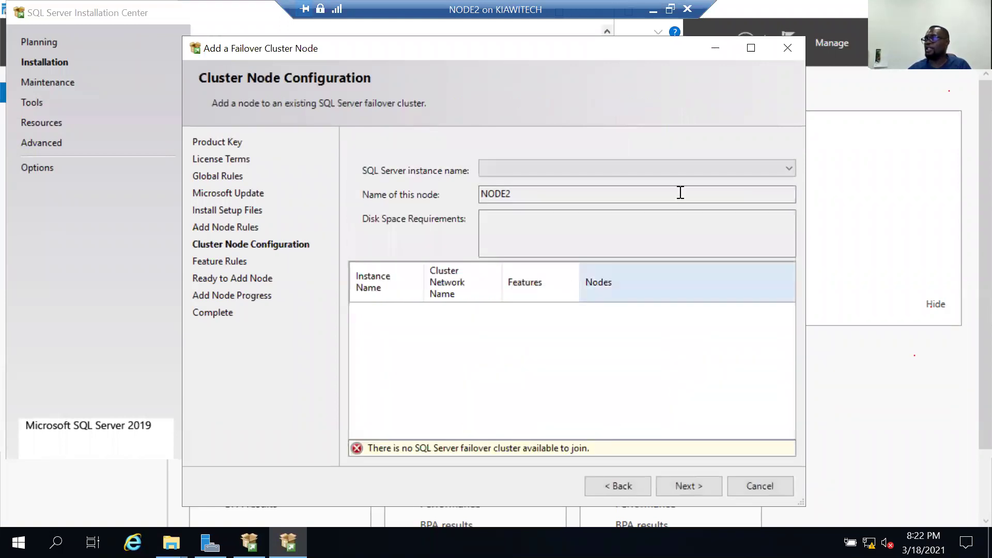
# Check the instance list, re-run Add Node Rules (19 passed, 1 warning), and continue to Cluster Node Configuration.
pyautogui.click(777, 167)
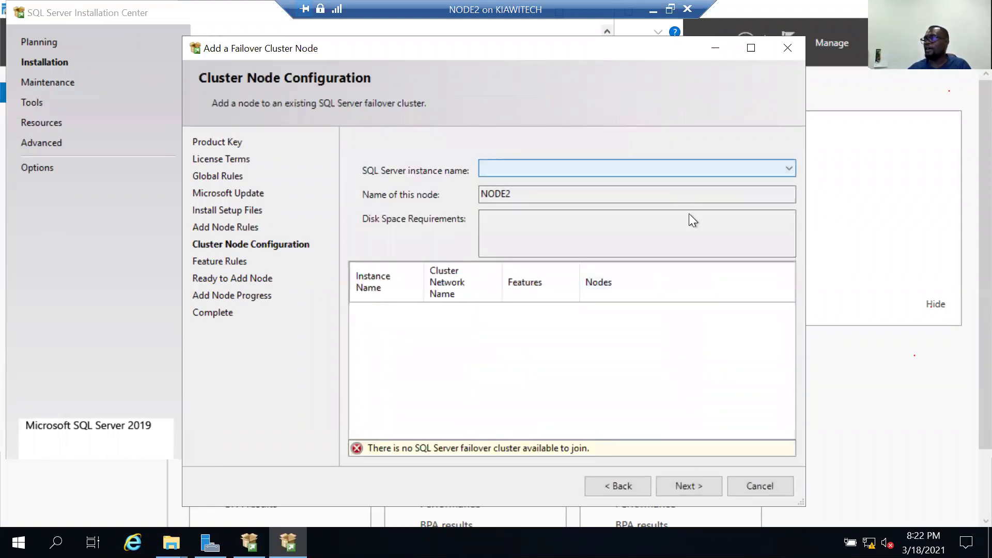
pyautogui.click(610, 485)
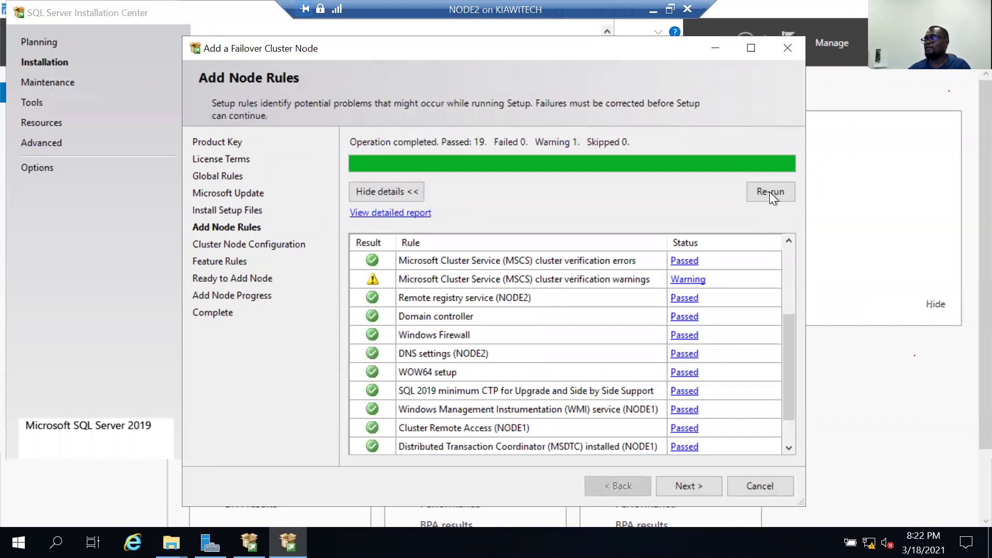
pyautogui.click(769, 191)
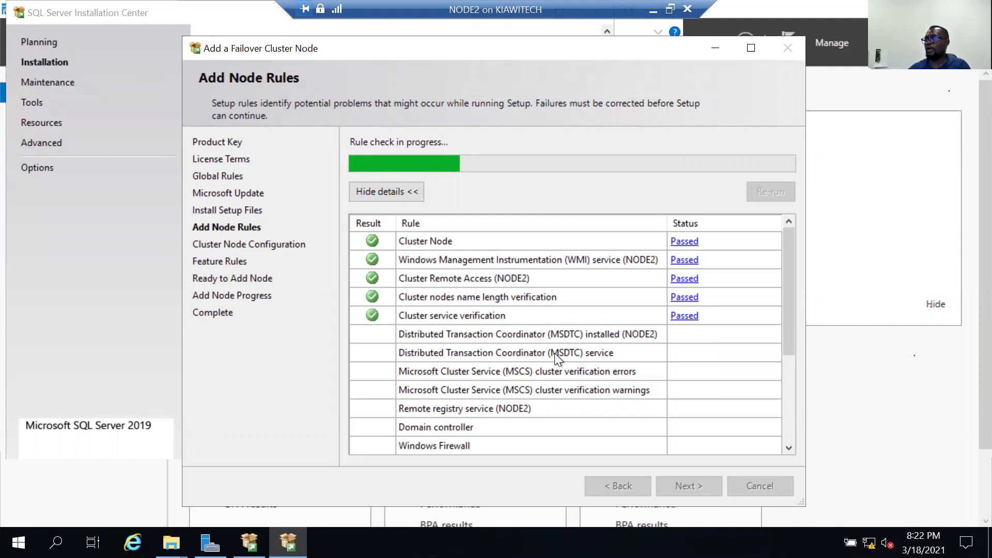
pyautogui.scroll(-3, 553, 351)
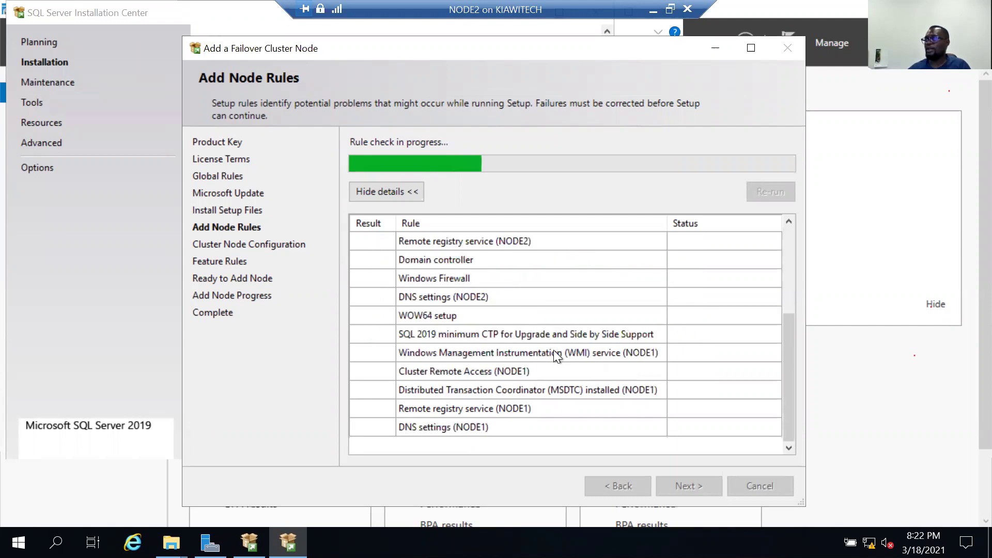
pyautogui.scroll(3, 553, 351)
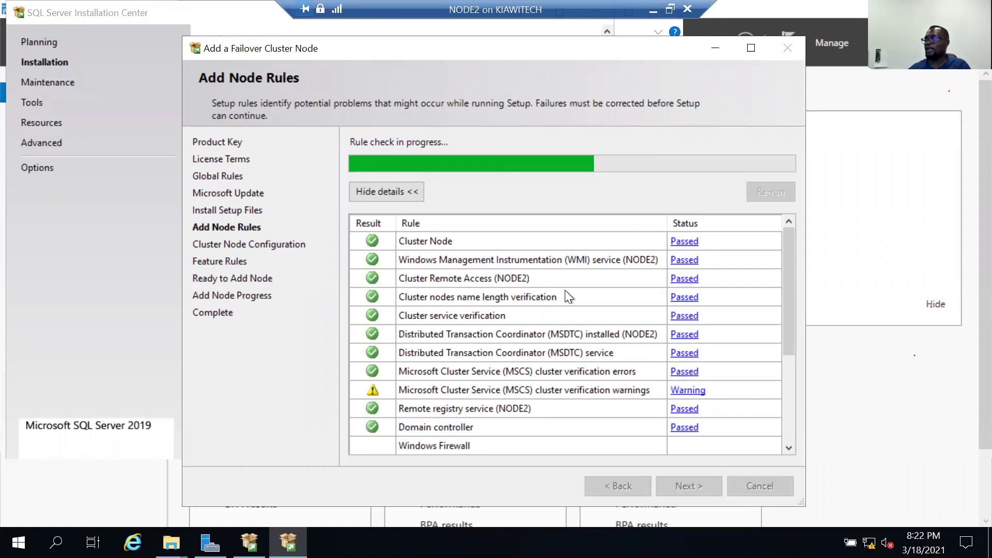
pyautogui.scroll(-2, 579, 286)
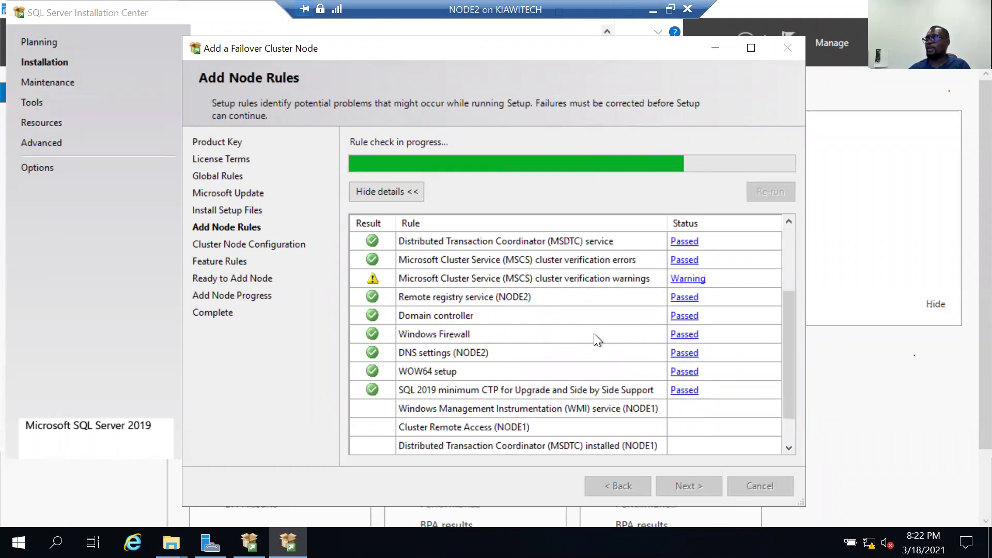
pyautogui.scroll(-1, 587, 335)
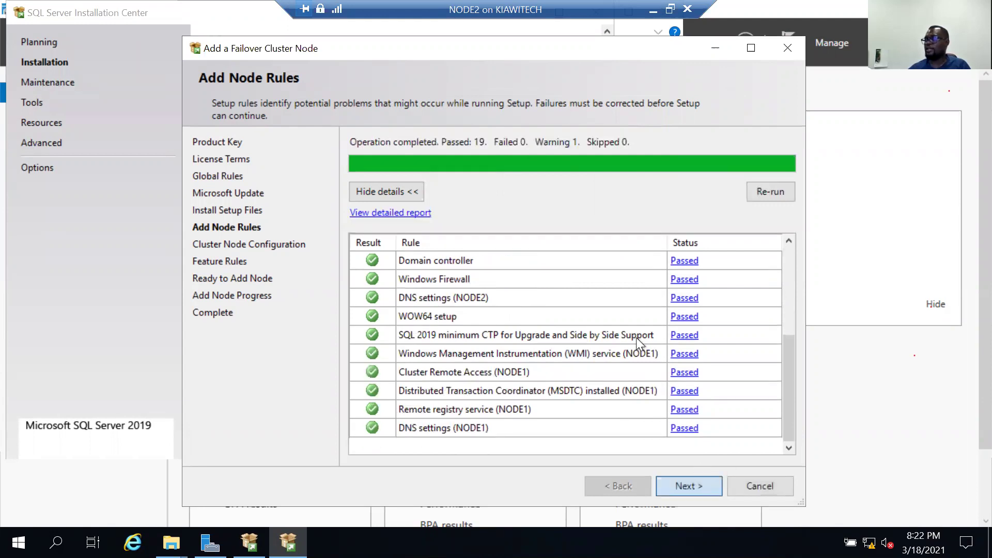
pyautogui.press('Return')
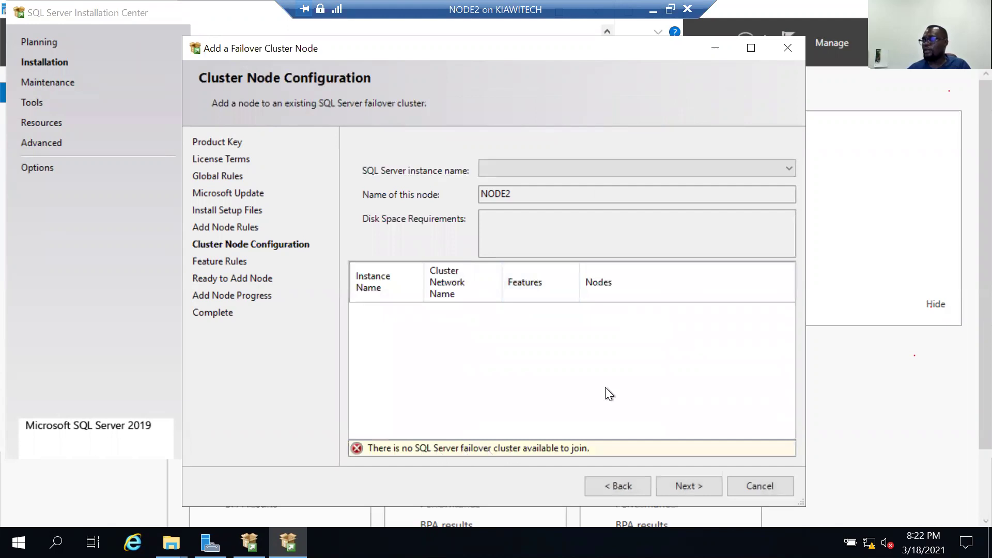
# Confirm the instance name list is empty and cancel the add-node wizard.
pyautogui.click(748, 166)
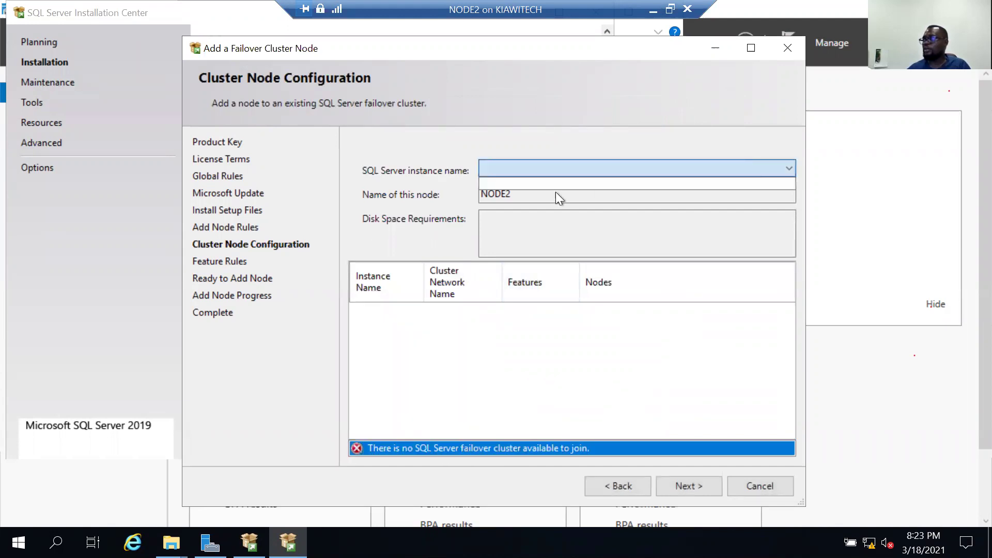
pyautogui.click(531, 199)
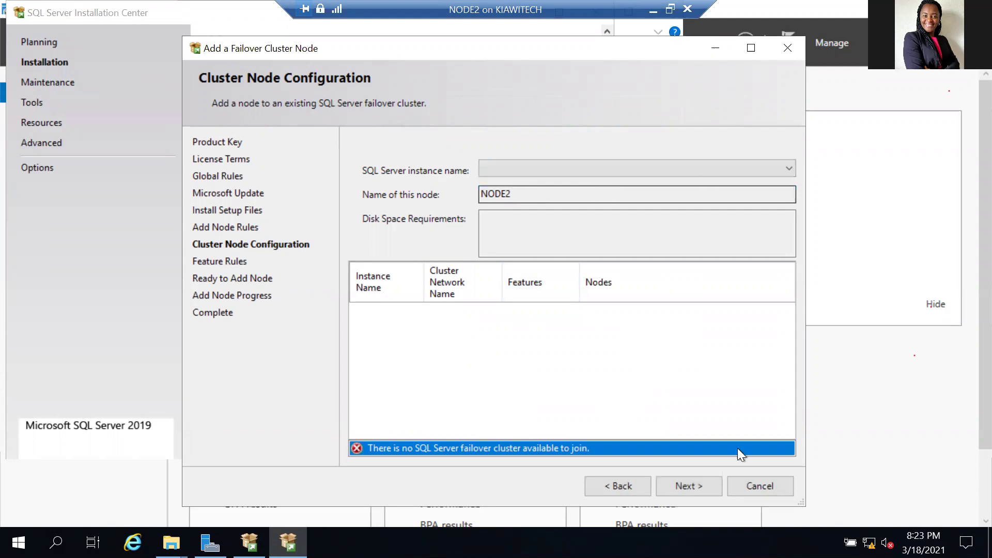
pyautogui.click(726, 481)
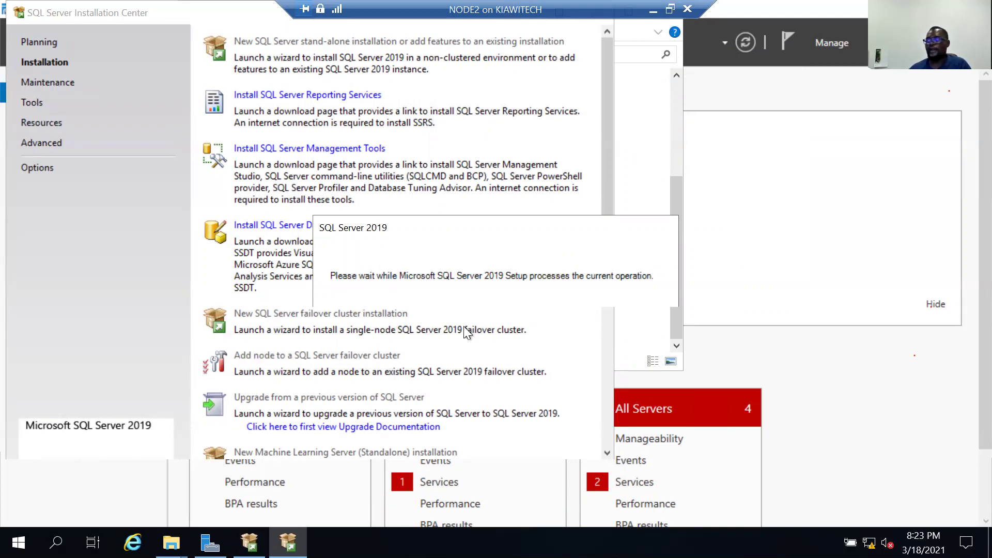
# Relaunch 'Add node to a SQL Server failover cluster' from the Installation Center and bring up Task Manager.
pyautogui.click(603, 332)
pyautogui.scroll(8, 382, 294)
pyautogui.click(299, 355)
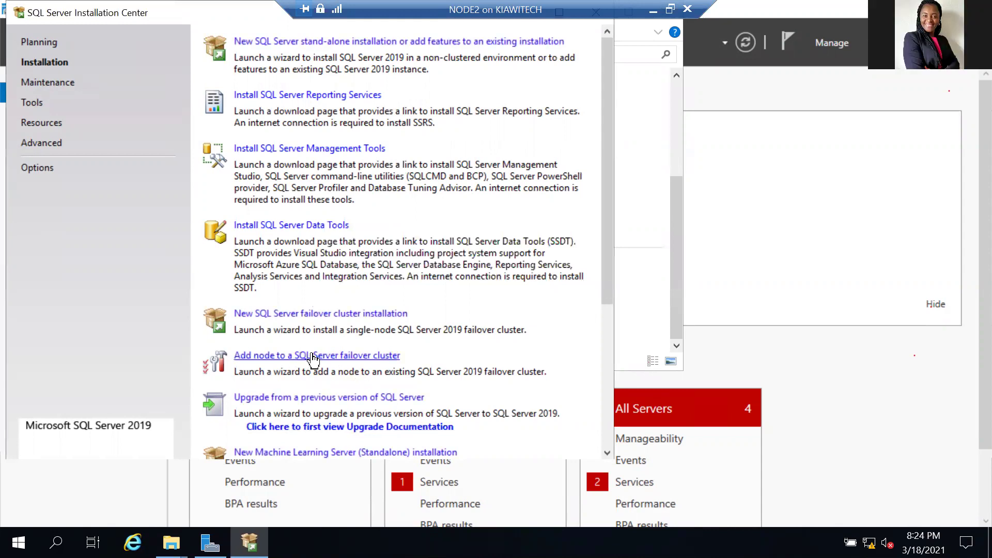
pyautogui.click(398, 355)
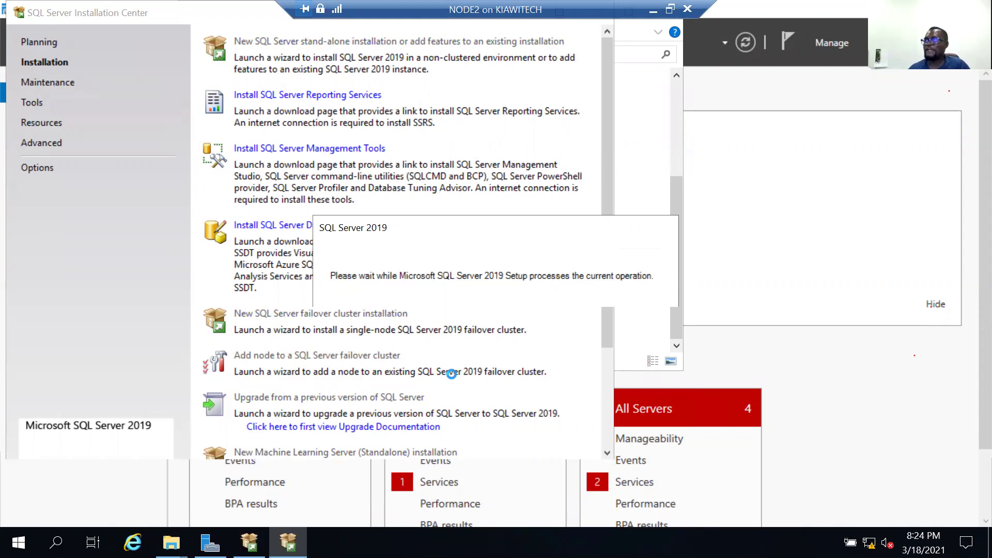
pyautogui.hotkey('ctrl', 'shift', 'Escape')
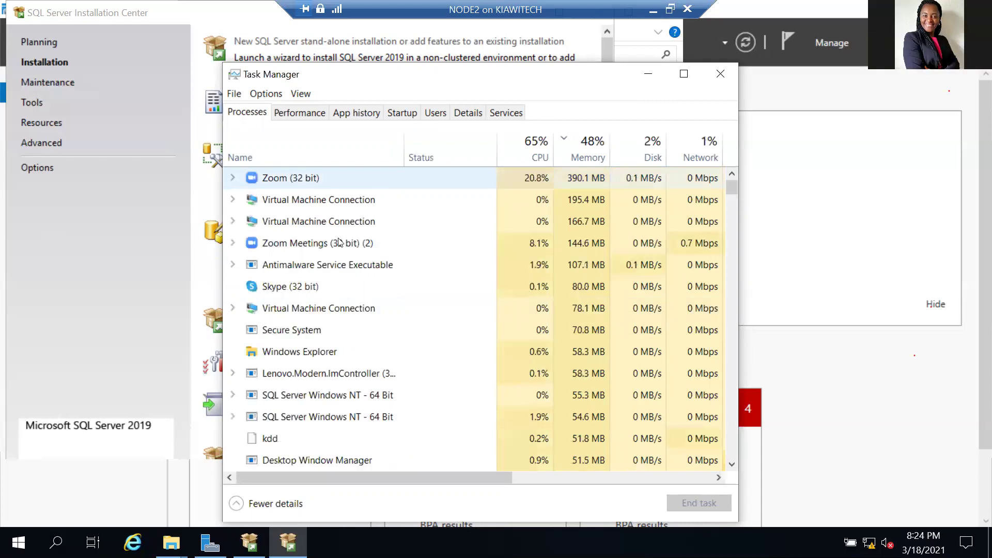
# End the Skype (32 bit) process and leave Task Manager.
pyautogui.rightClick(334, 287)
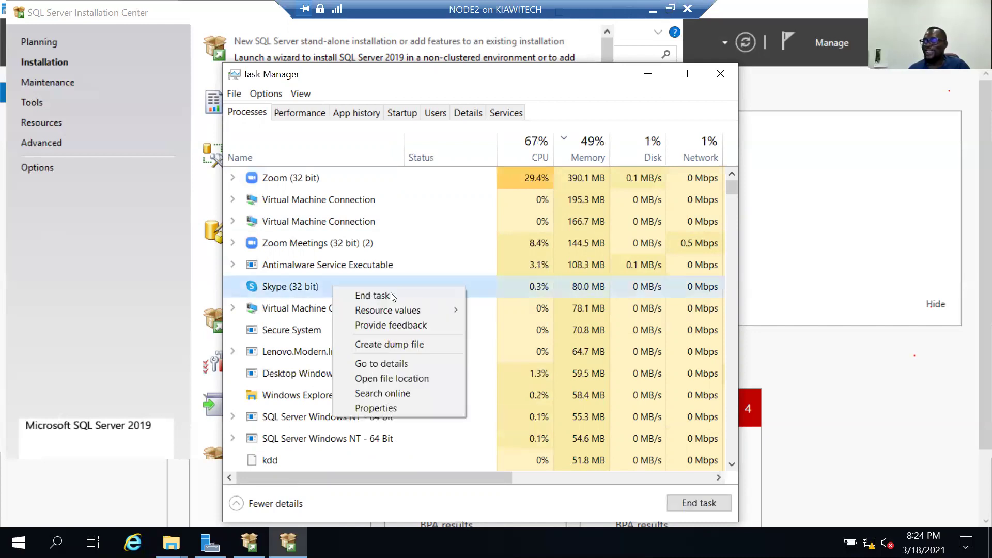
pyautogui.click(391, 295)
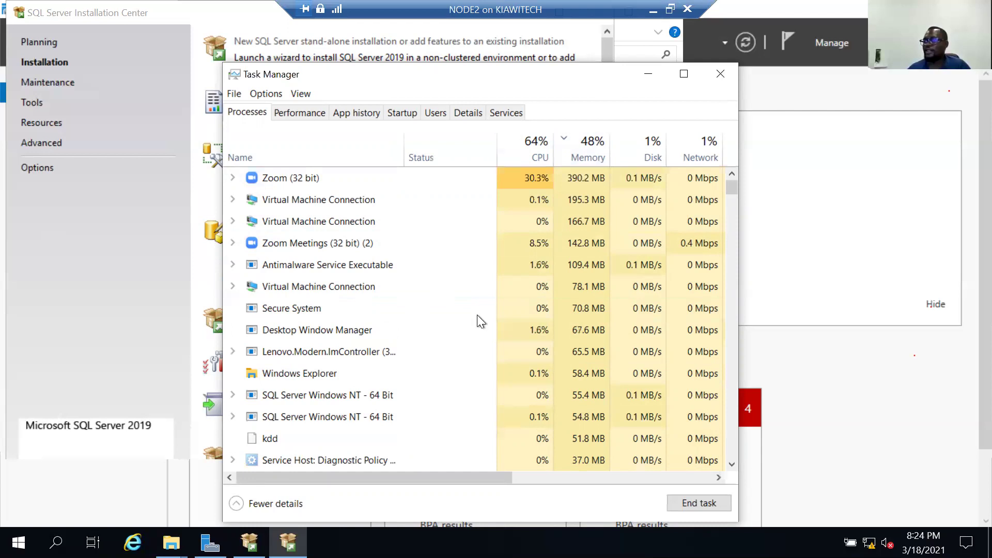
pyautogui.hotkey('alt', 'Tab')
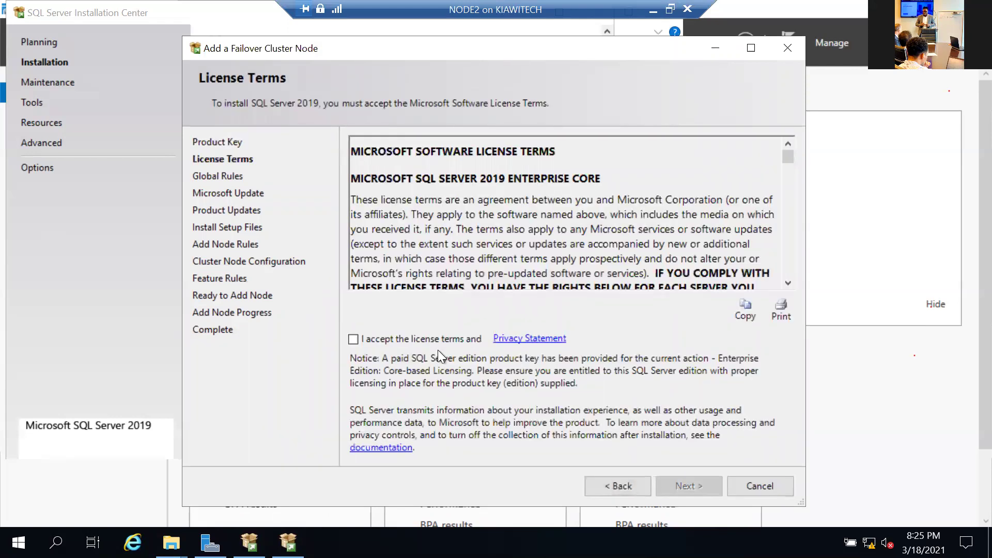
# Accept the SQL Server 2019 license terms so the add-node wizard reaches Global Rules.
pyautogui.click(693, 486)
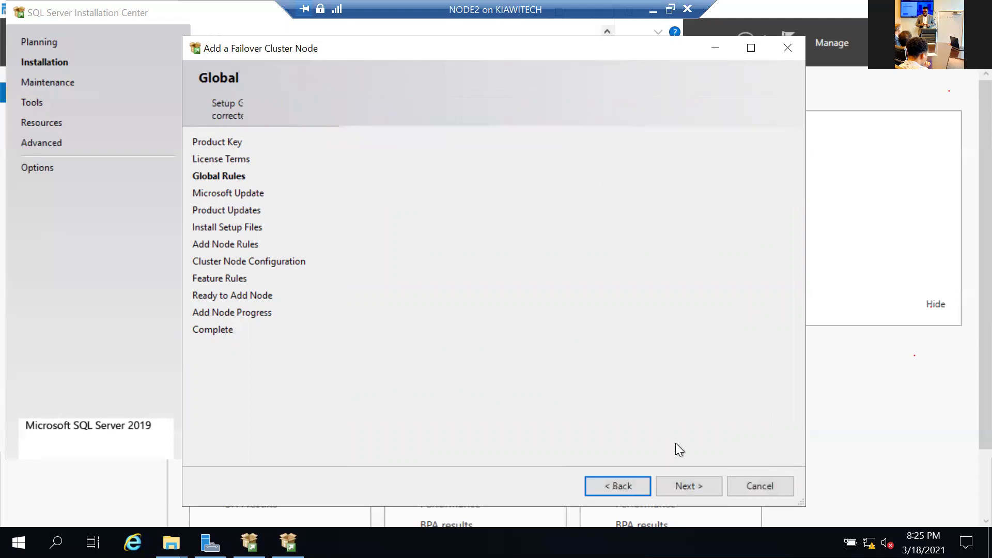
# Pass Global Rules until the wizard offers instance MPITCLASS (network name MPITAPP) to join.
pyautogui.click(677, 482)
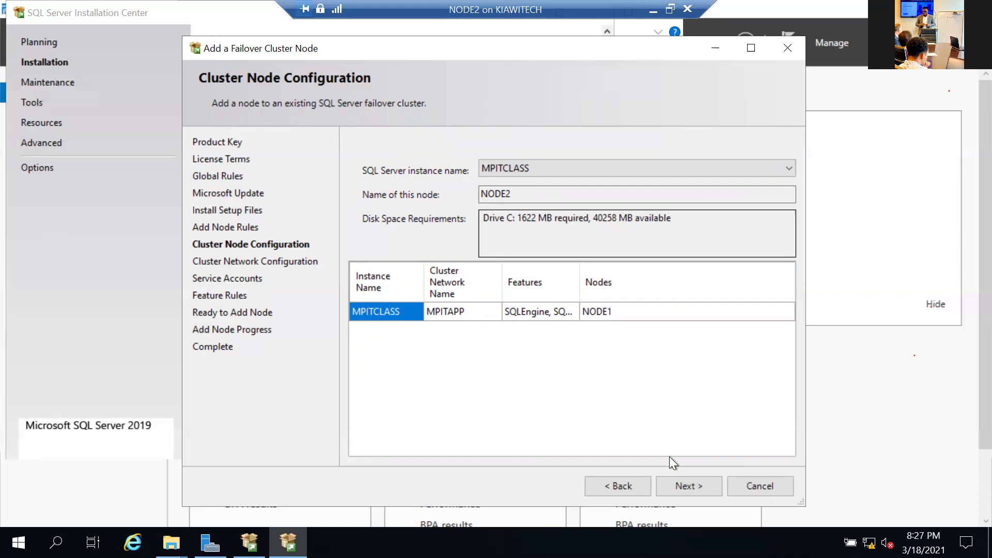
# Accept the MPITCLASS node configuration and the existing cluster IP 192.168.100.21.
pyautogui.click(690, 482)
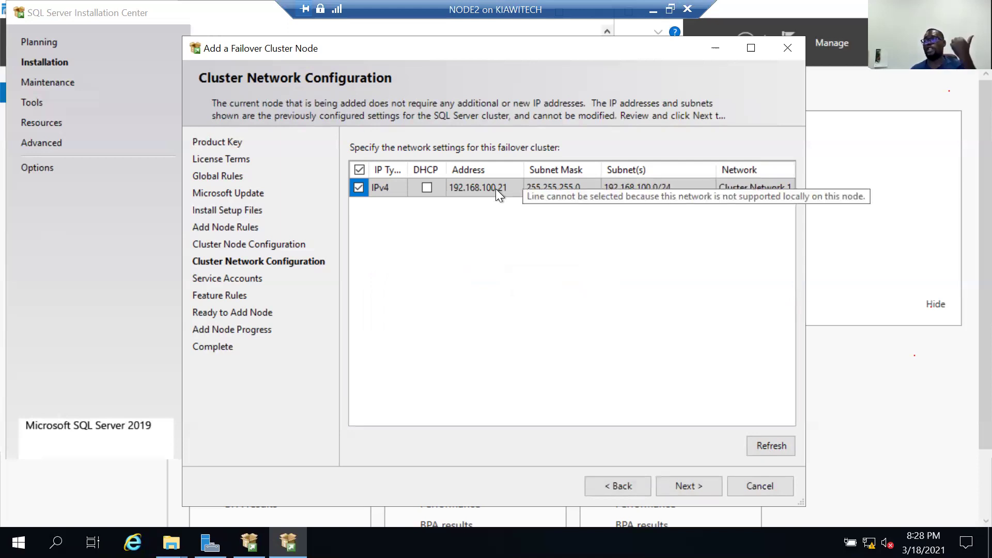
pyautogui.click(681, 489)
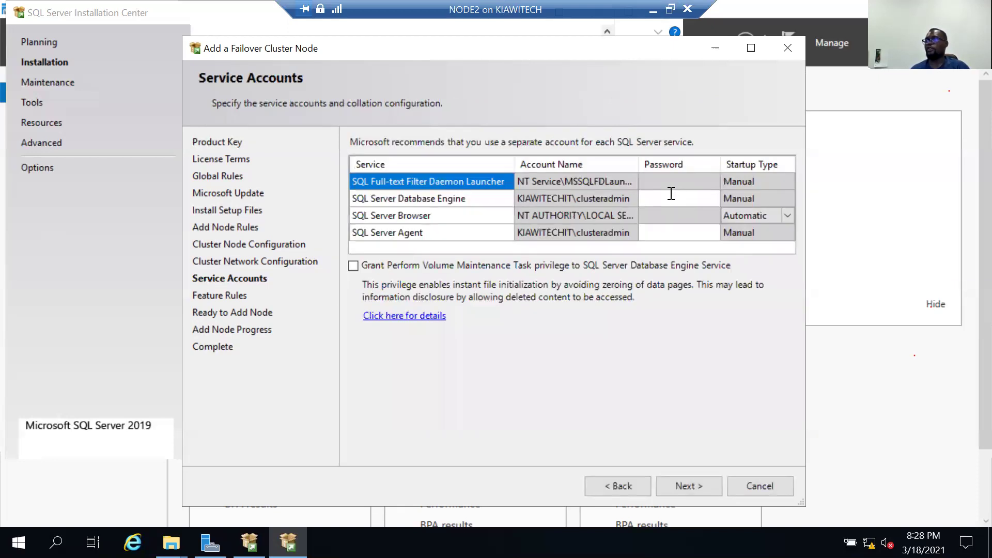
# Enter the Database Engine and SQL Server Agent account passwords, then continue to Feature Rules.
pyautogui.click(670, 194)
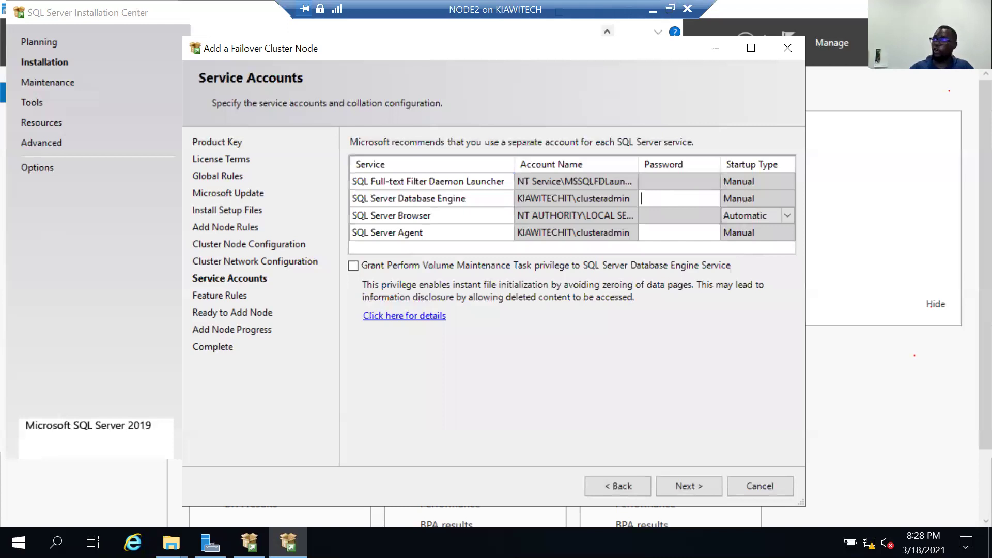
pyautogui.write('•')
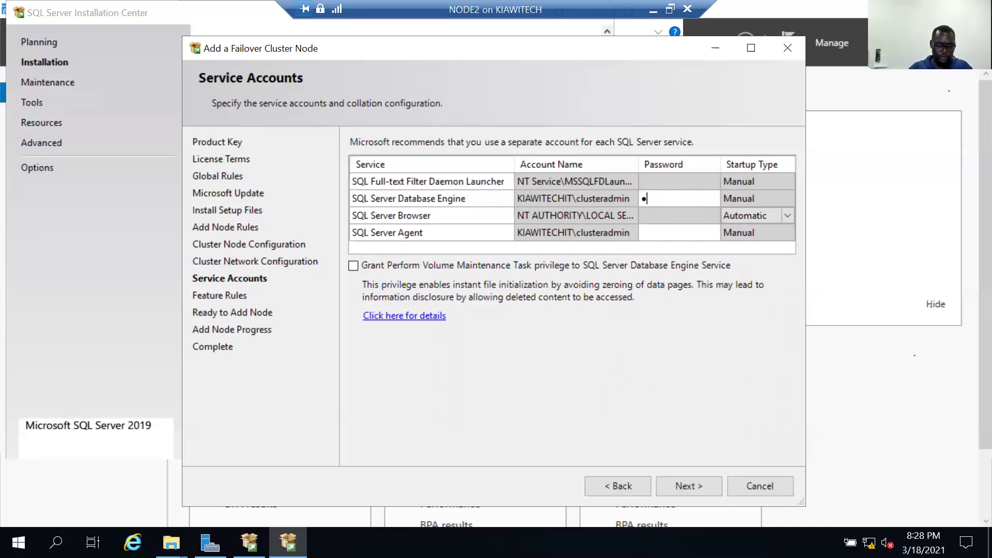
pyautogui.write('••••••••')
pyautogui.press('Tab')
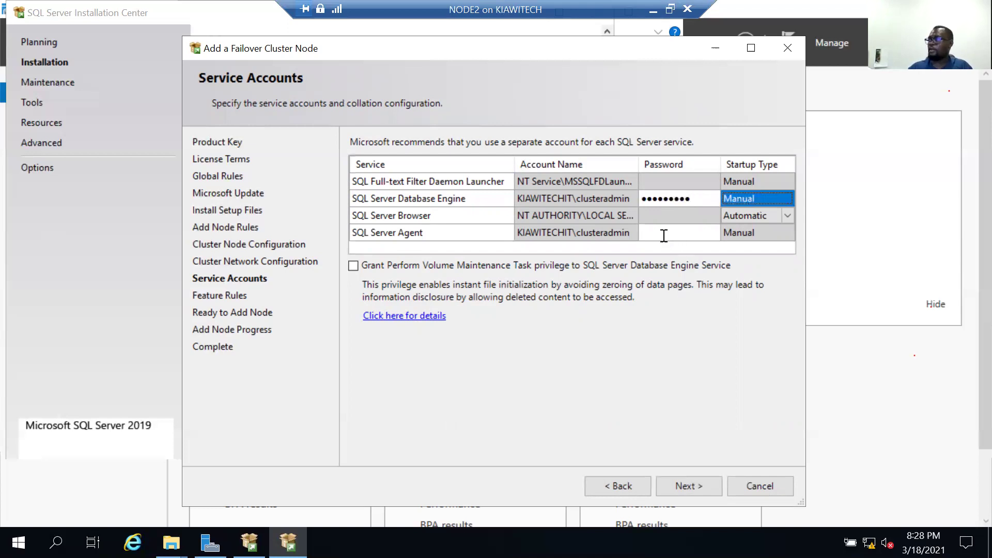
pyautogui.click(671, 233)
pyautogui.write('•••••••••')
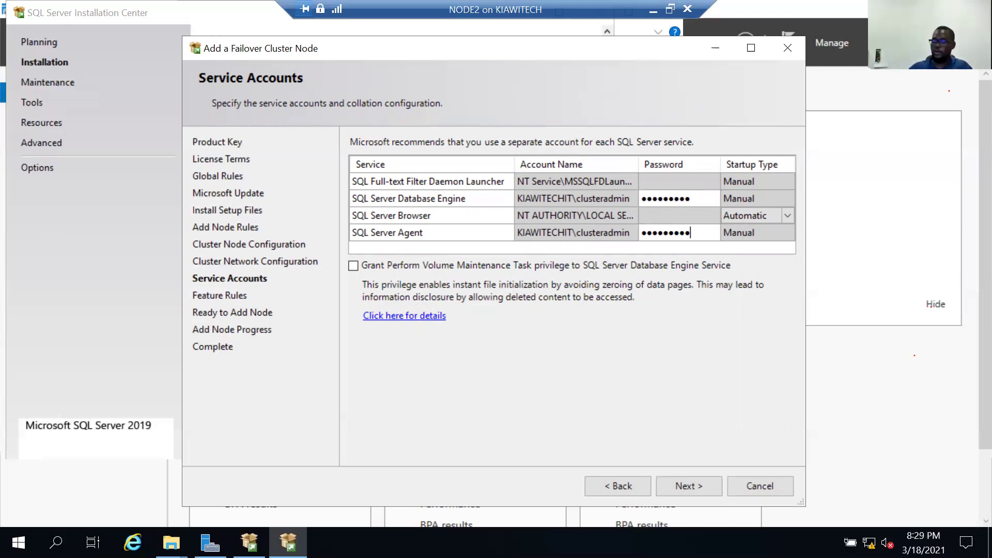
pyautogui.click(665, 199)
pyautogui.write('••••••••')
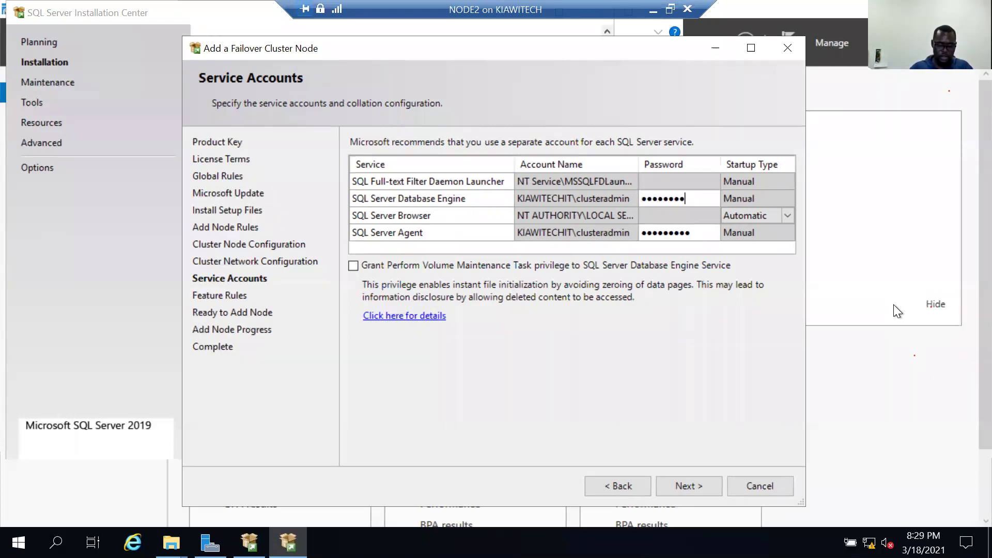
pyautogui.write('•')
pyautogui.click(691, 485)
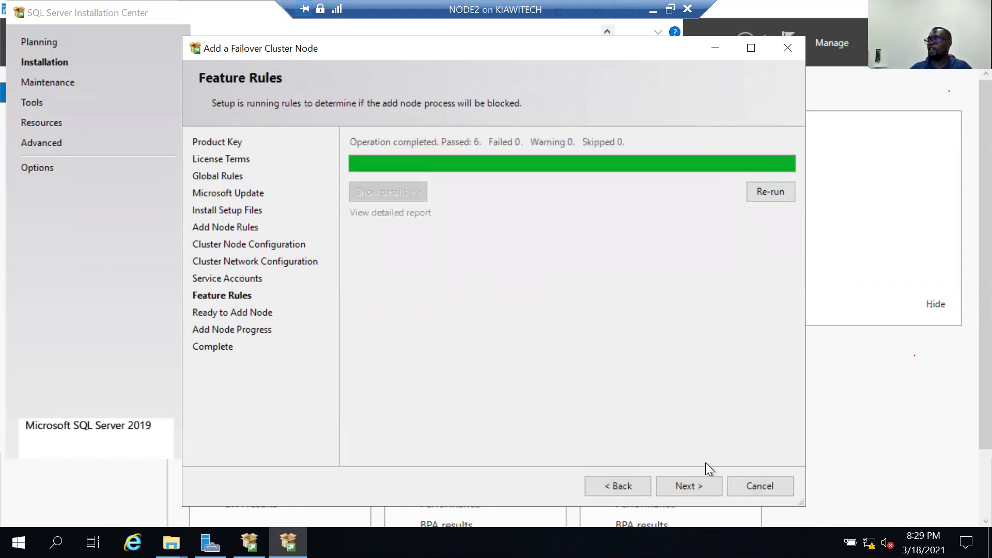
# Move past Feature Rules to the Ready to Add Node summary and launch the NODE2 installation.
pyautogui.click(690, 485)
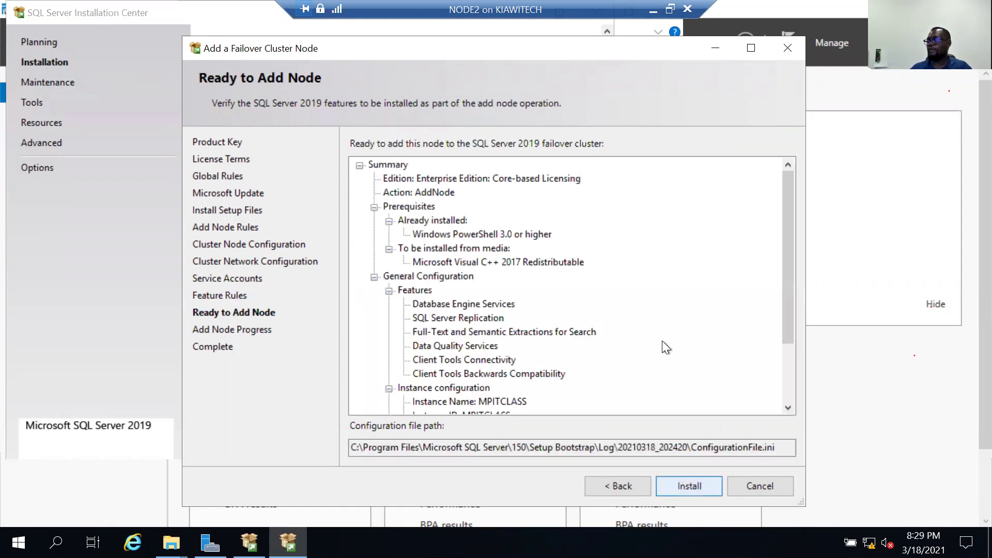
pyautogui.press('Return')
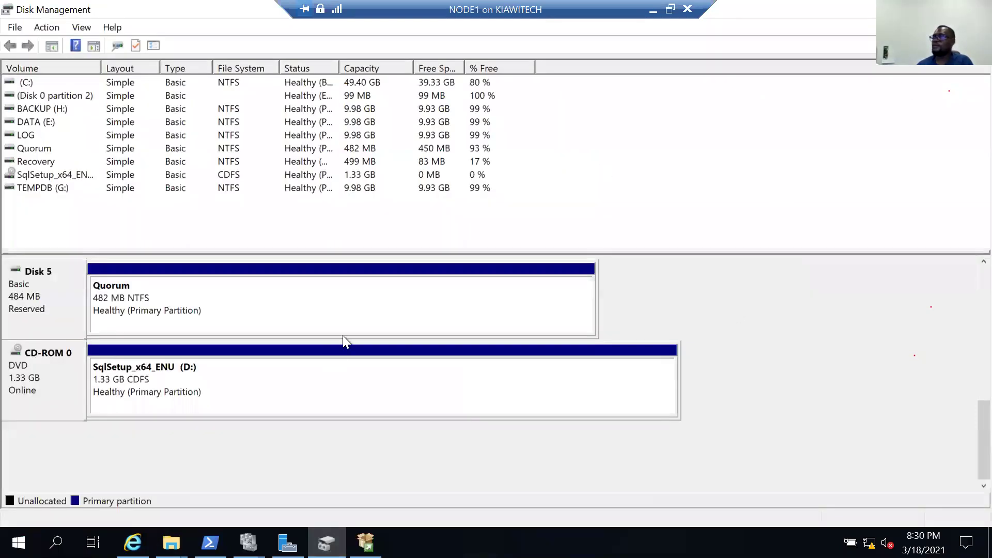
# Bring Failover Cluster Manager to the front from the taskbar, show Roles, and maximize it.
pyautogui.click(248, 543)
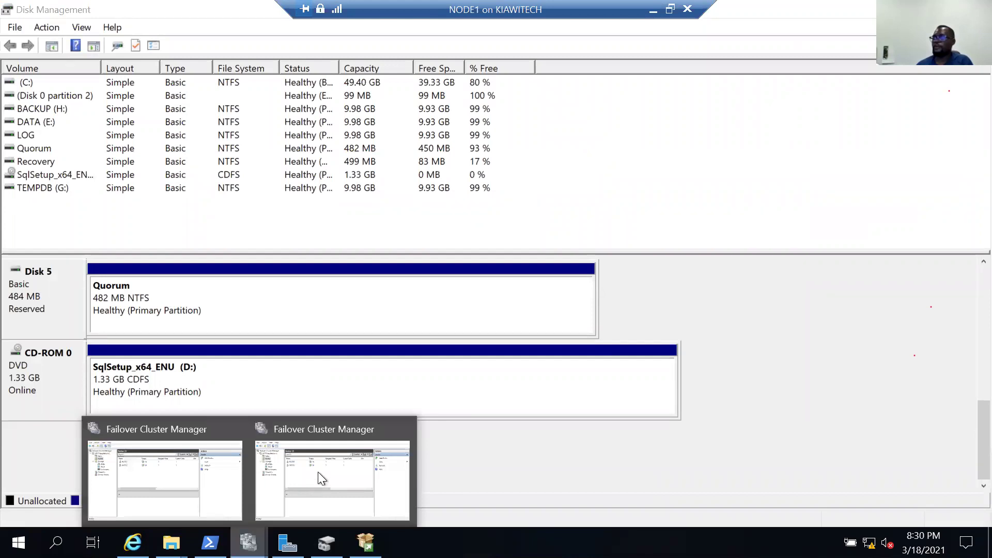
pyautogui.click(318, 472)
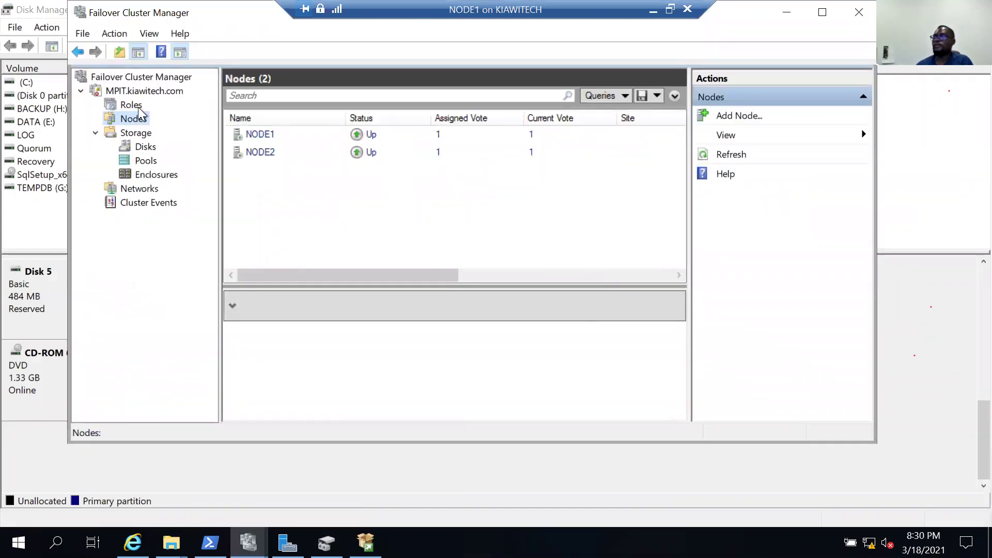
pyautogui.click(138, 106)
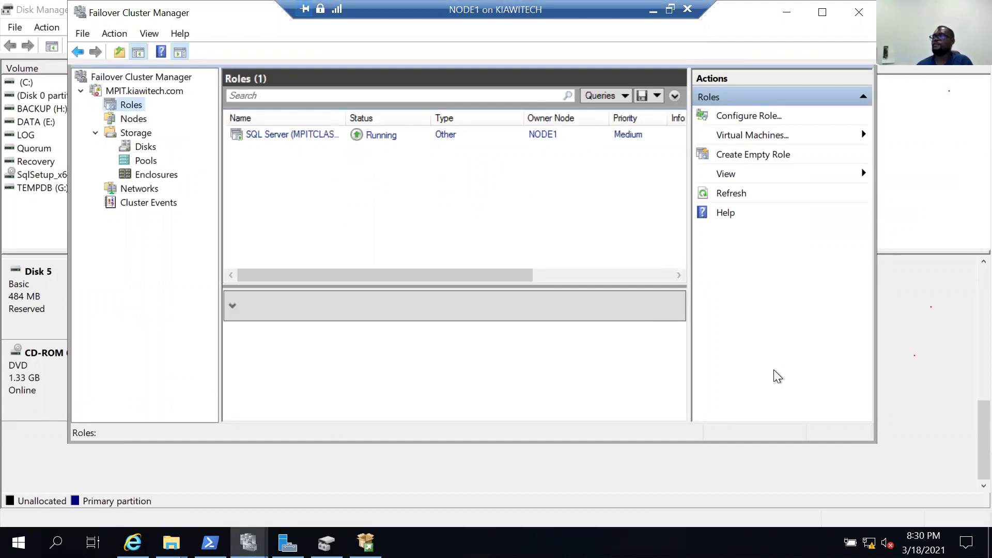
pyautogui.click(824, 18)
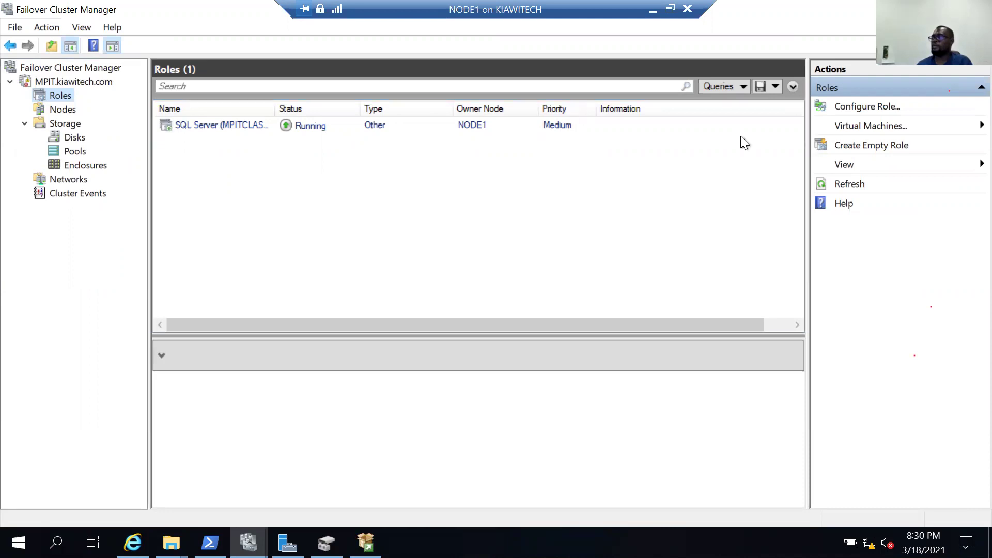
# Review the five cluster disks and their NODE1 ownership under Storage > Disks, then go back to Roles.
pyautogui.click(79, 139)
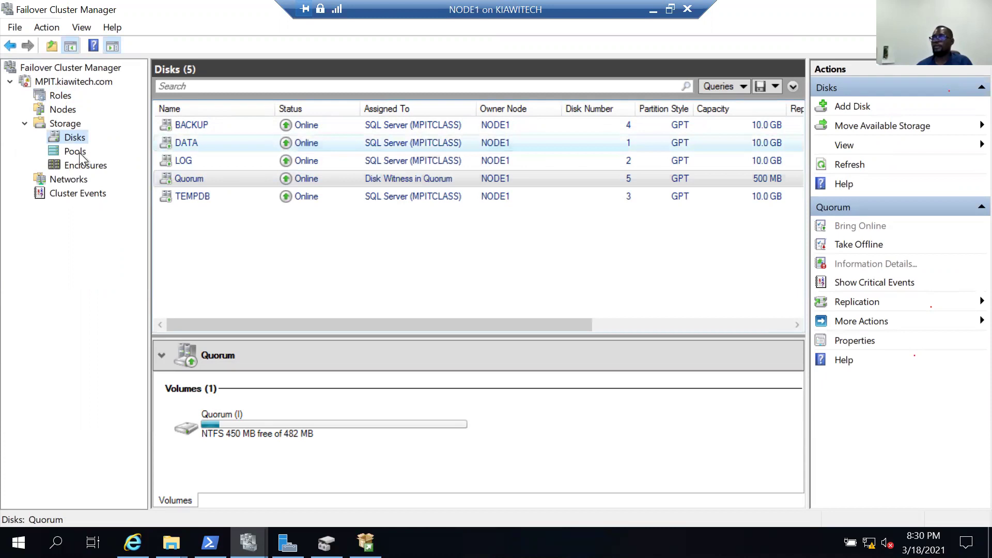
pyautogui.click(61, 96)
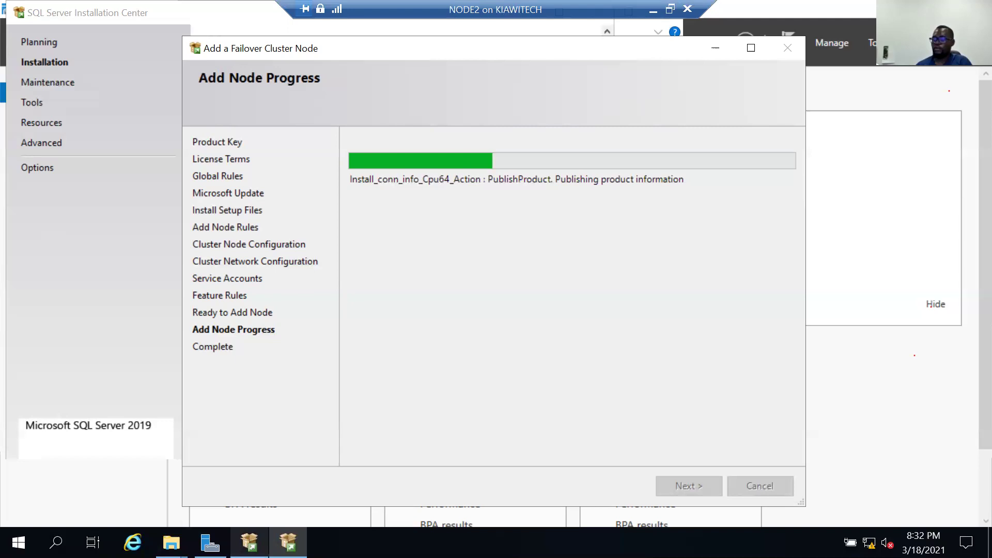
# Bring the SQL Server Installation Center forward from the taskbar and close it.
pyautogui.moveTo(249, 542)
pyautogui.moveTo(288, 543)
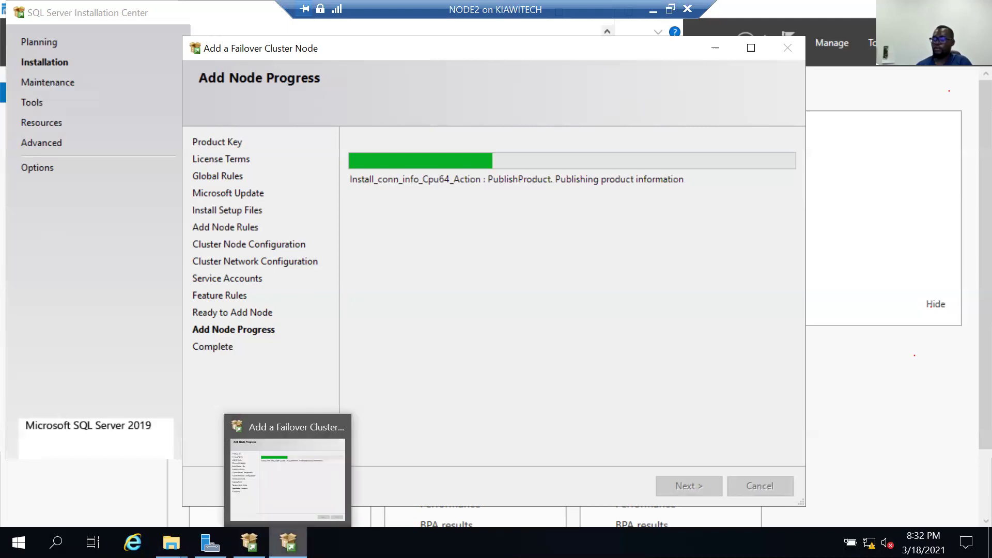
pyautogui.click(202, 17)
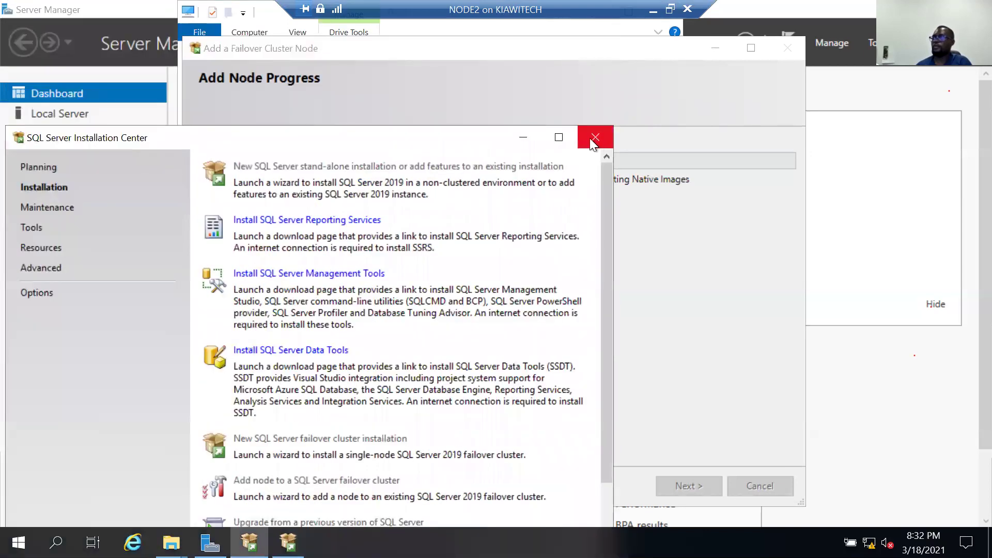
pyautogui.click(595, 137)
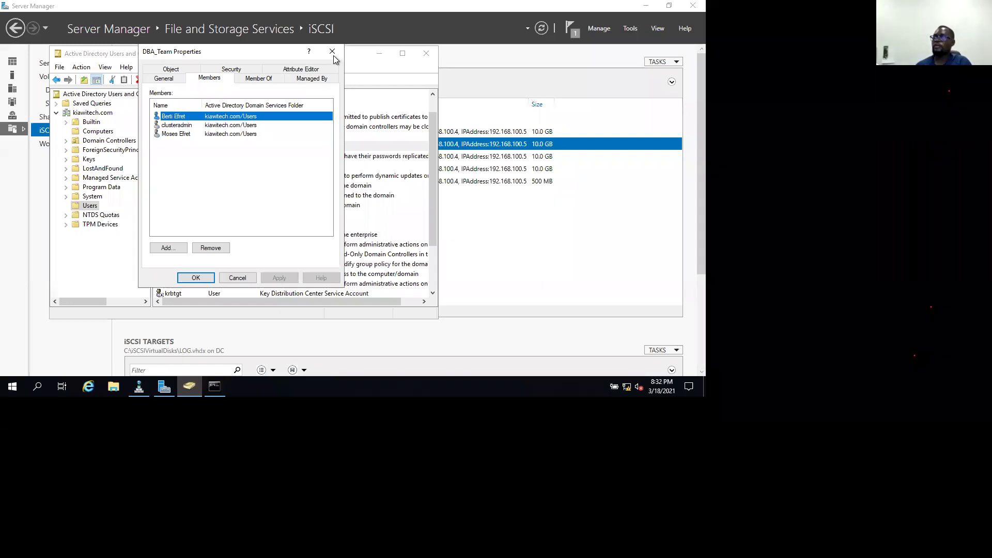
# Dismiss the DBA_Team Properties dialog with Esc, returning to the Users list.
pyautogui.press('Escape')
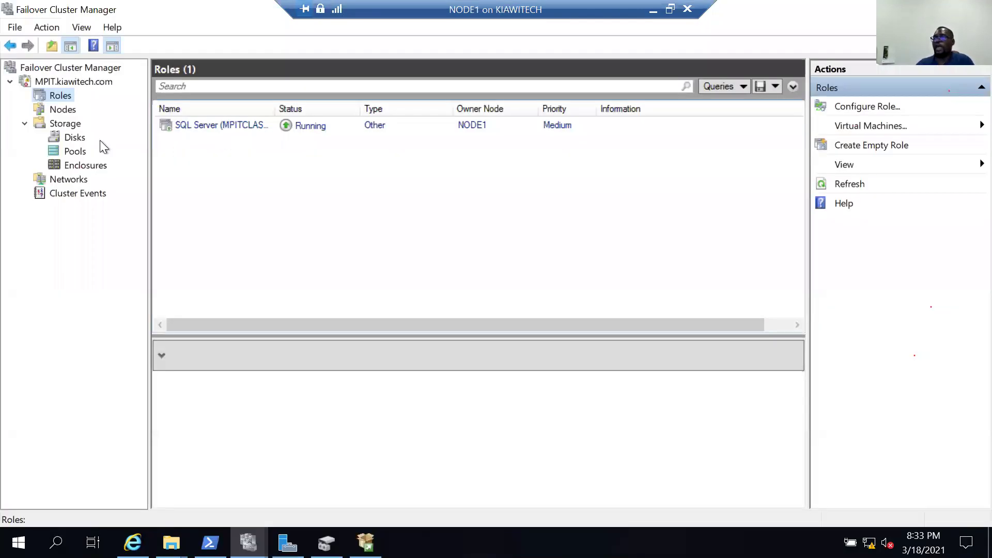
# Check the MPITCLASS role and the Quorum disk's details under Disks, then return to Roles.
pyautogui.click(160, 126)
pyautogui.click(67, 93)
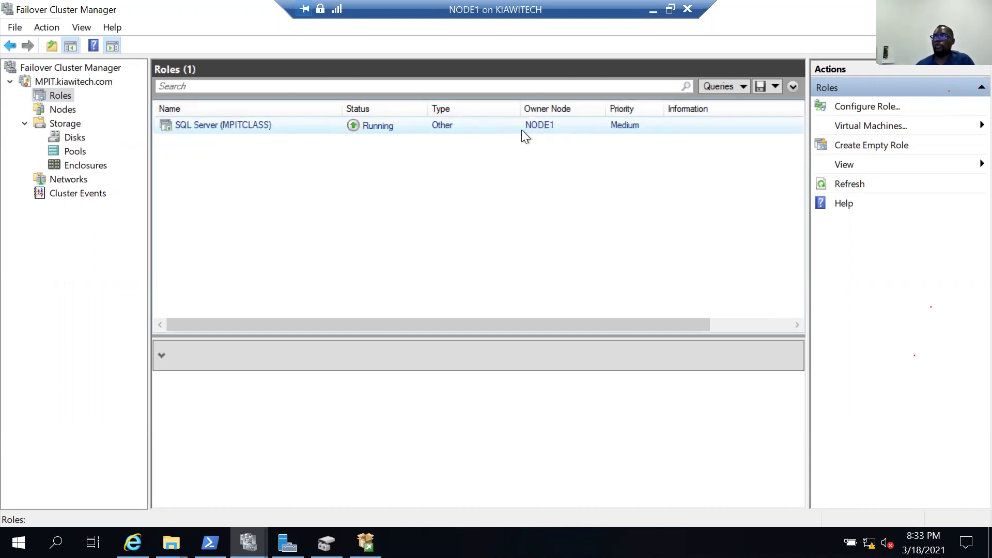
pyautogui.click(74, 137)
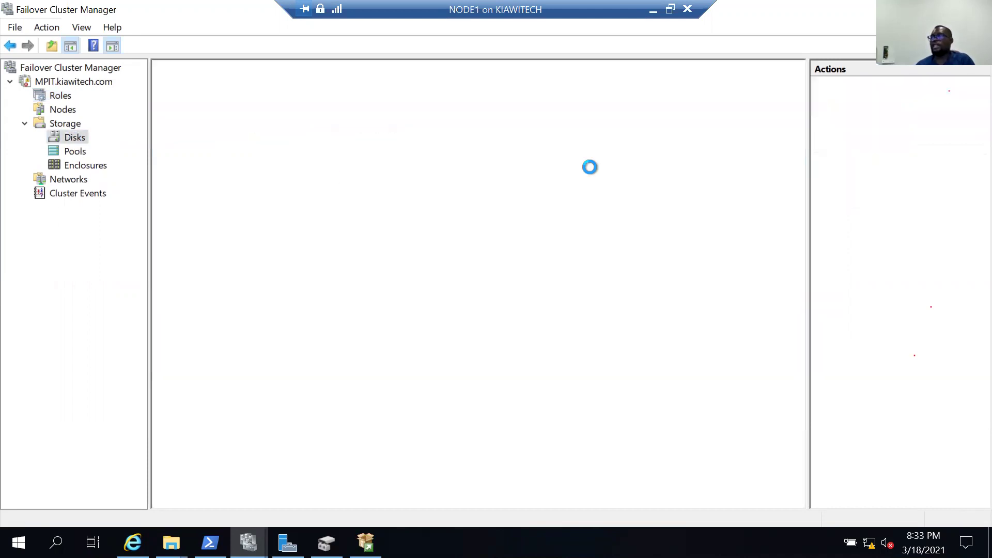
pyautogui.click(442, 173)
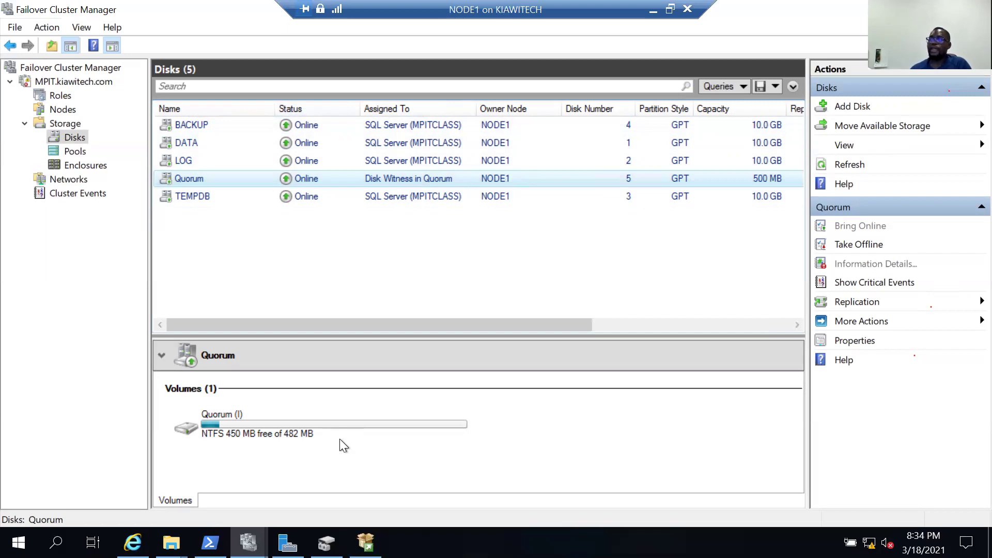
pyautogui.click(60, 96)
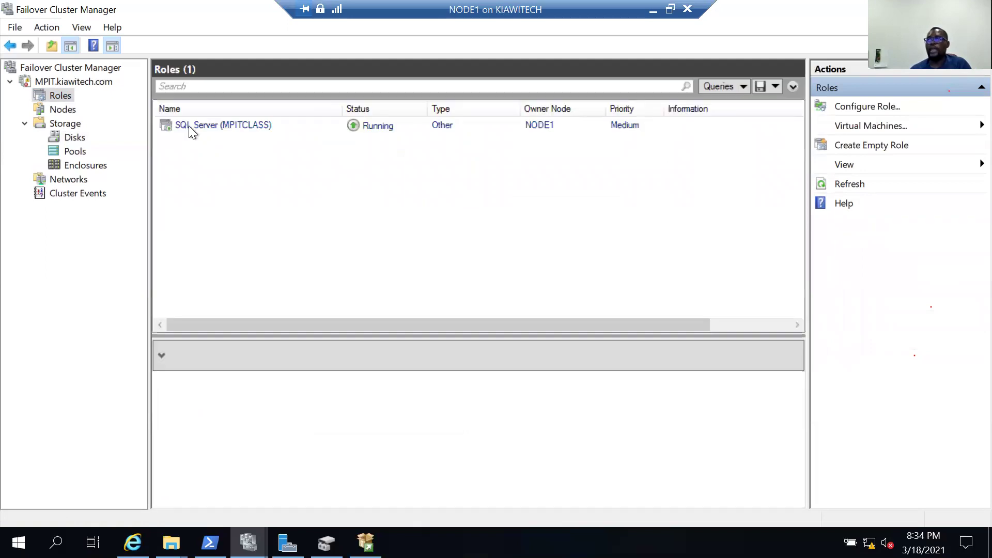
# Select SQL Server (MPITCLASS), open Move > Select Node, then cancel without moving the role.
pyautogui.click(319, 124)
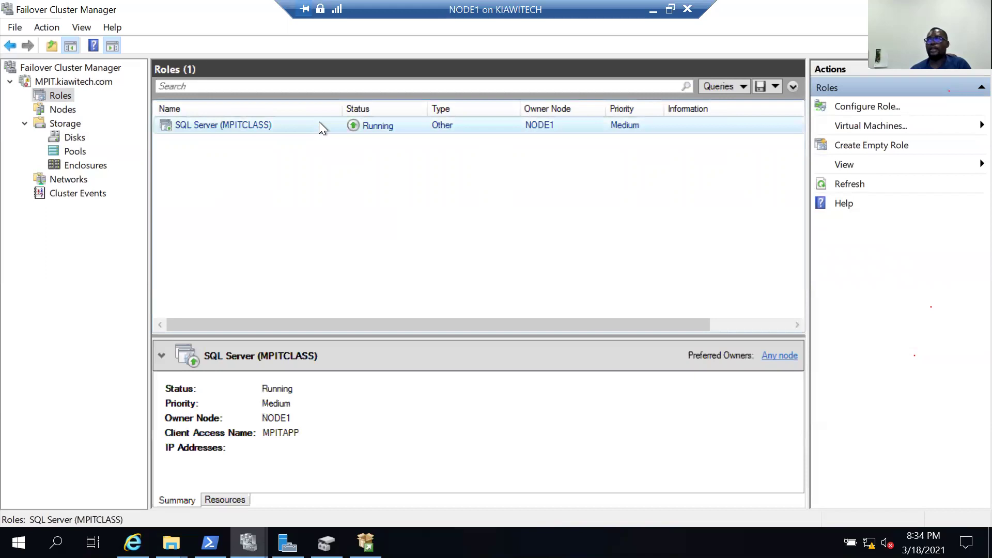
pyautogui.rightClick(321, 124)
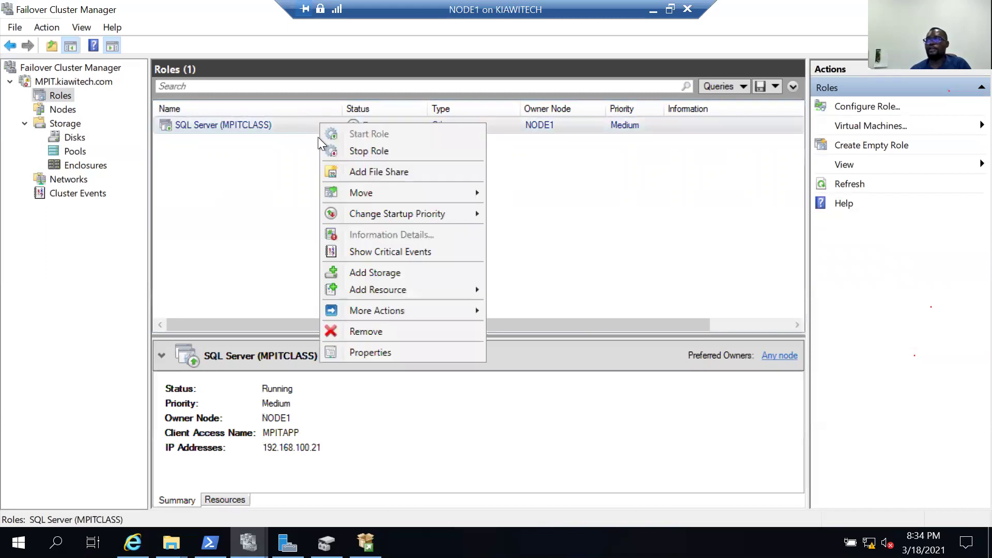
pyautogui.click(315, 120)
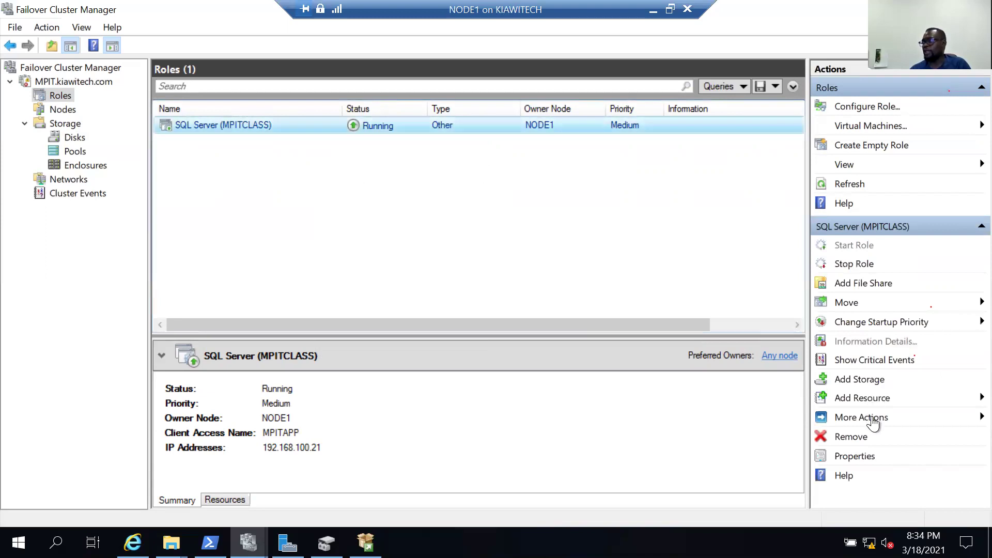
pyautogui.click(900, 309)
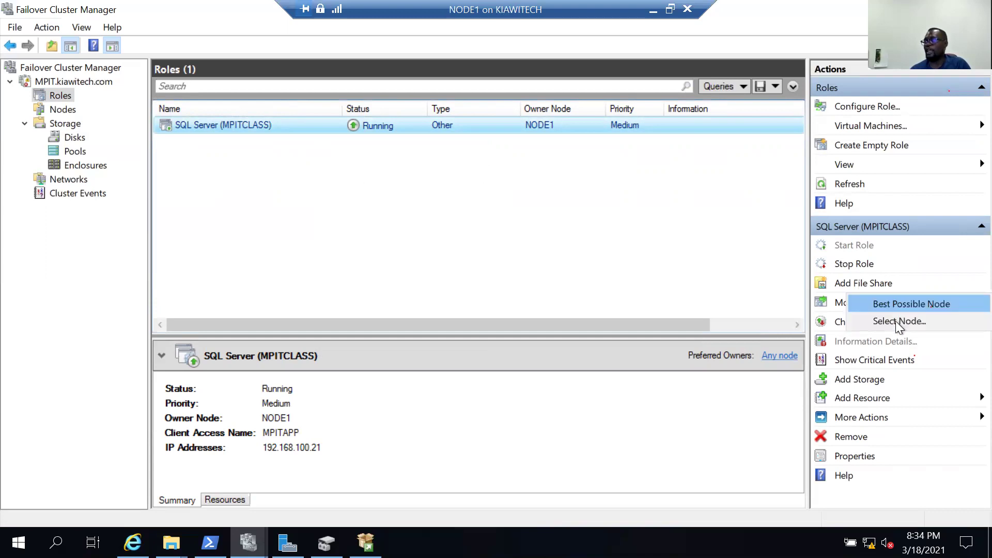
pyautogui.click(897, 321)
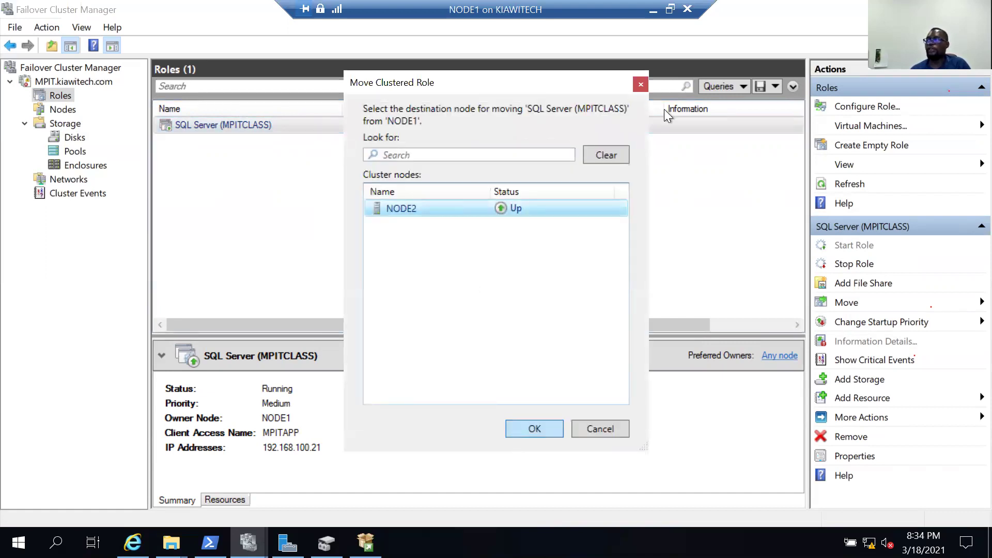
pyautogui.click(640, 85)
pyautogui.click(227, 129)
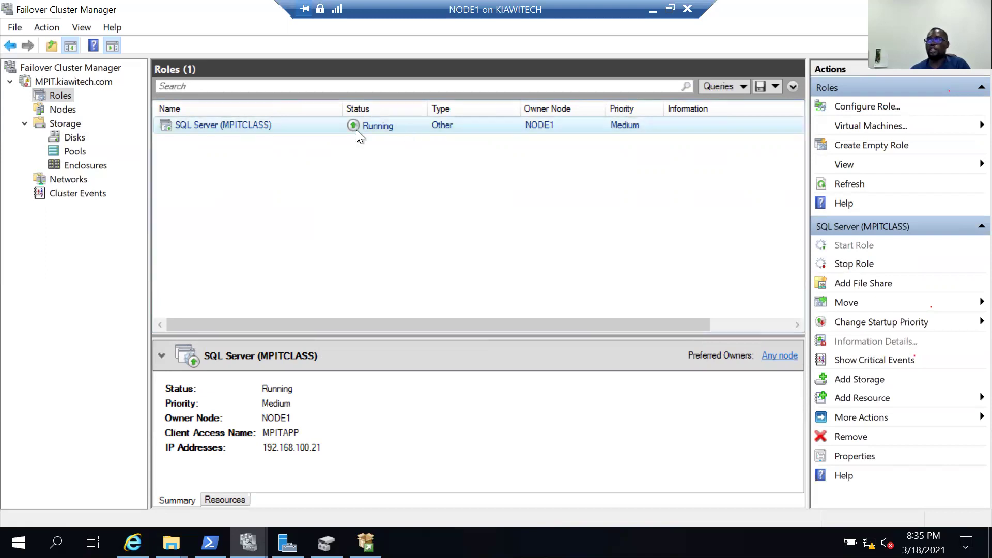
# Show the cluster's disks under Storage > Disks.
pyautogui.click(71, 137)
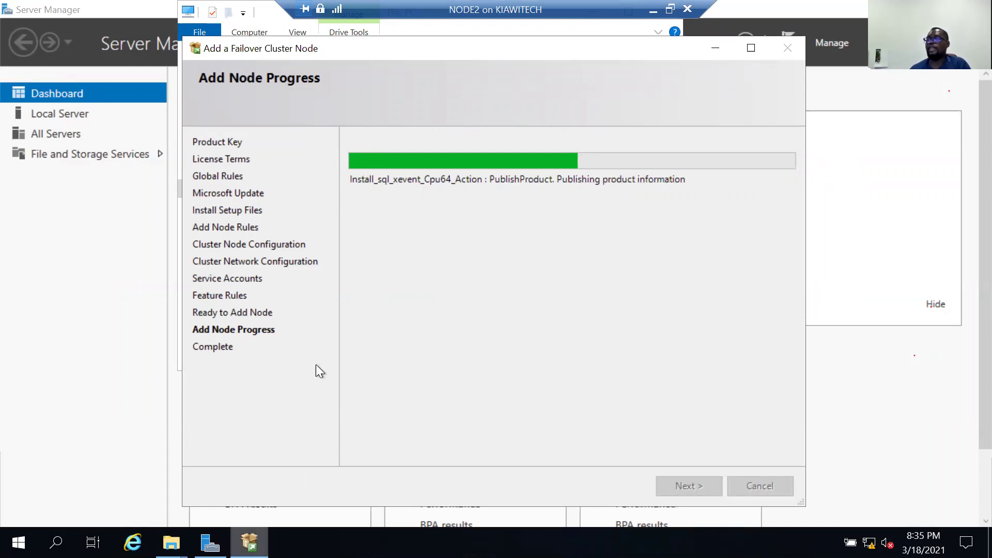
# Alt+Tab away from NODE2's add-node wizard and select the Quorum disk on NODE1.
pyautogui.hotkey('alt', 'Tab')
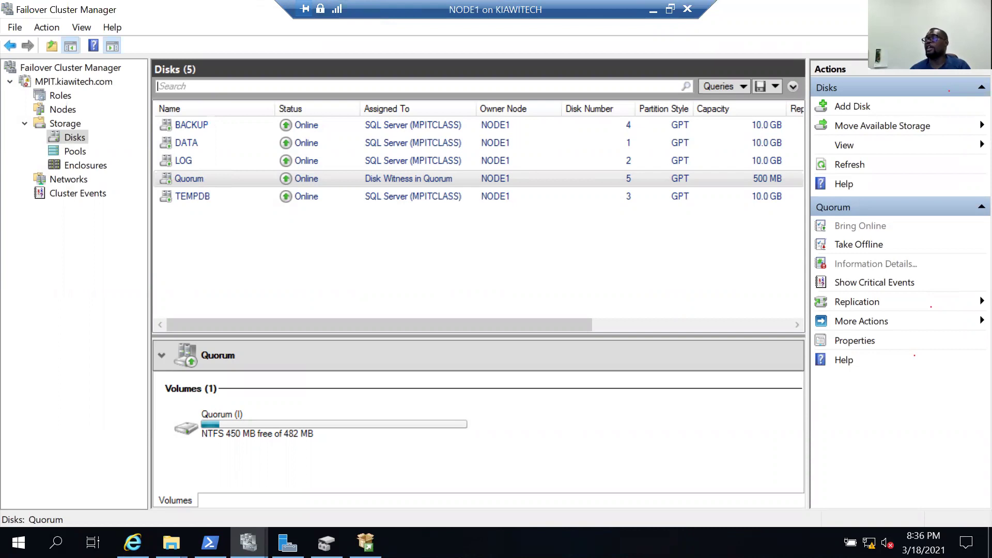
pyautogui.click(251, 186)
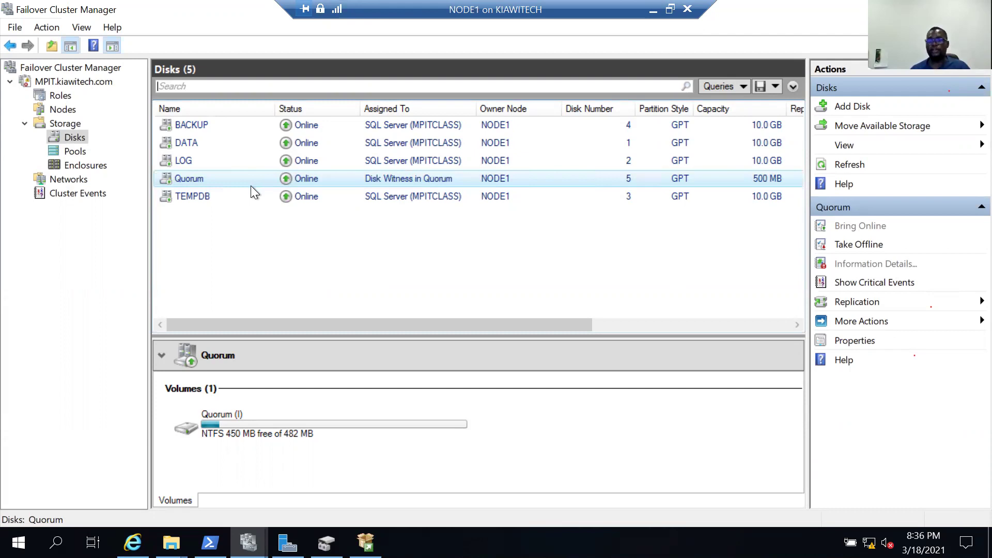
# Select the Quorum disk, then bring up File Explorer's Quick access view.
pyautogui.click(193, 179)
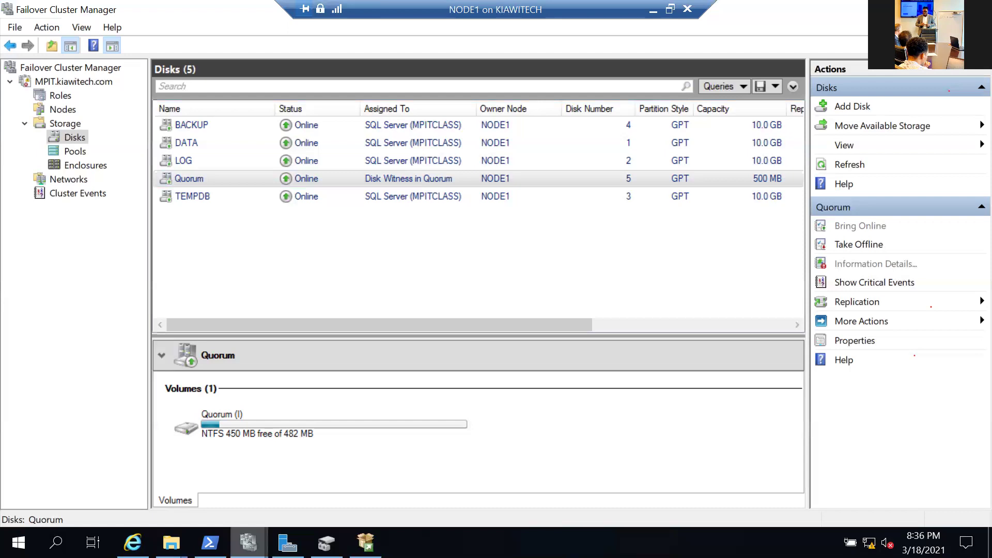
pyautogui.moveTo(248, 543)
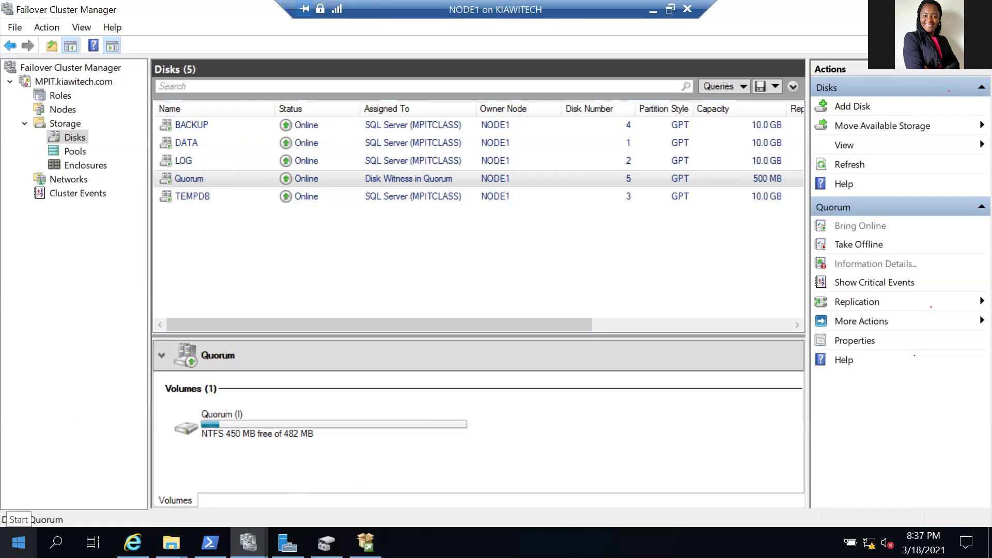
pyautogui.press('super+e')
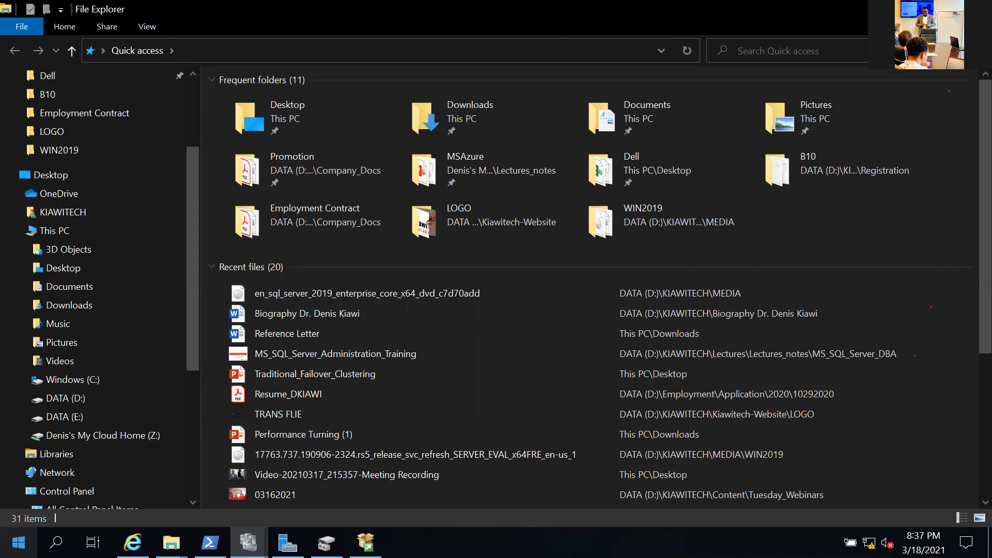
# Return from File Explorer to Failover Cluster Manager's list of NODE1's five cluster disks.
pyautogui.hotkey('alt', 'Tab')
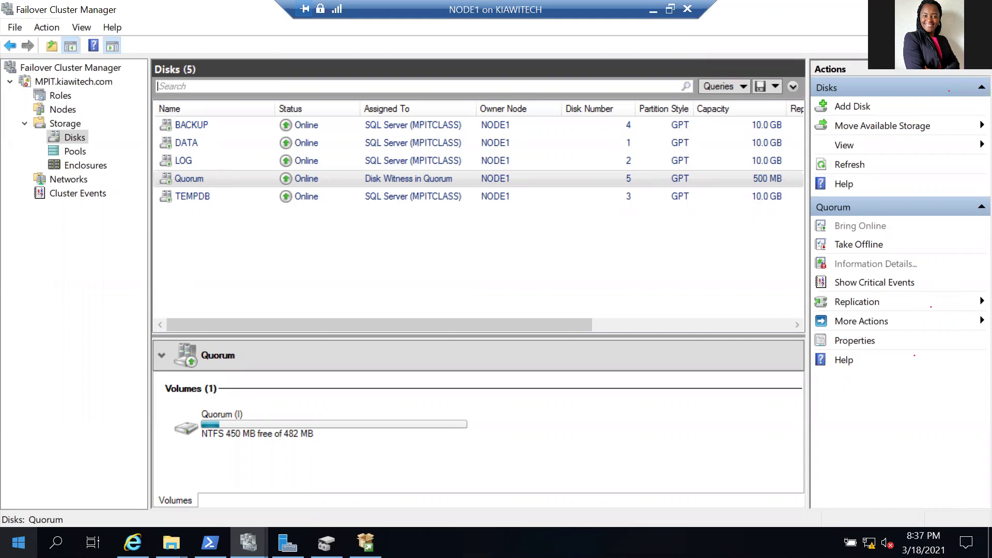
# Cycle through This PC, Server Manager and the cluster nodes view to File Explorer.
pyautogui.hotkey('alt', 'Tab')
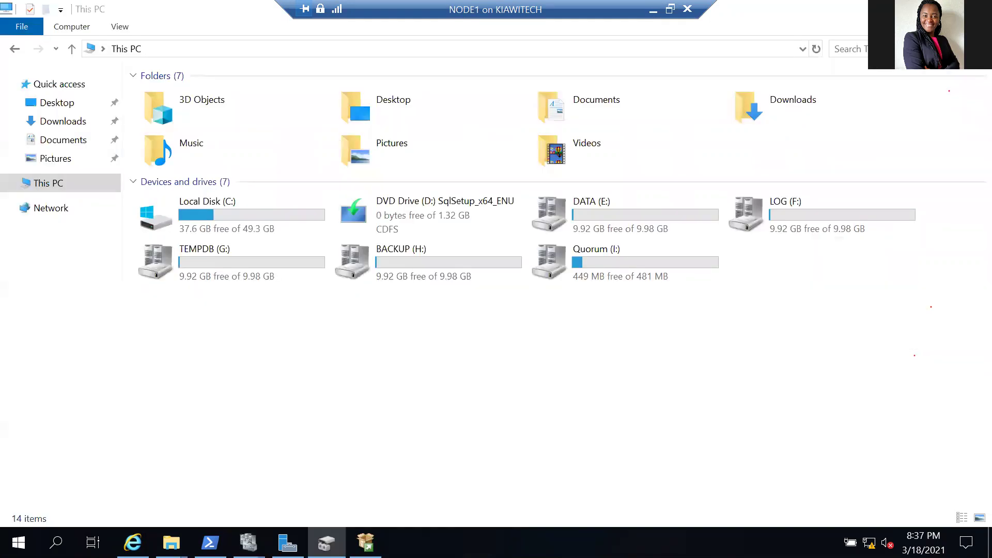
pyautogui.hotkey('alt', 'Tab')
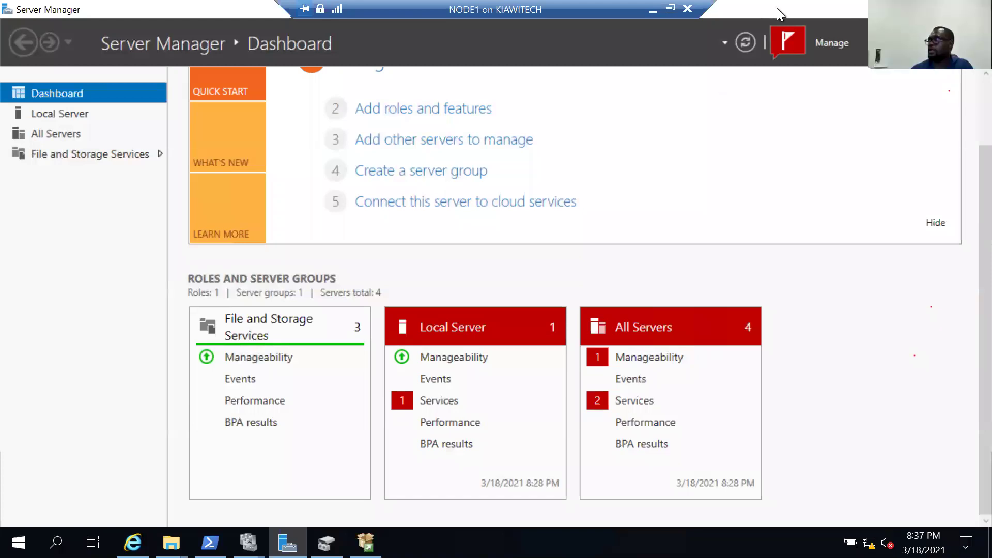
pyautogui.hotkey('alt', 'Tab')
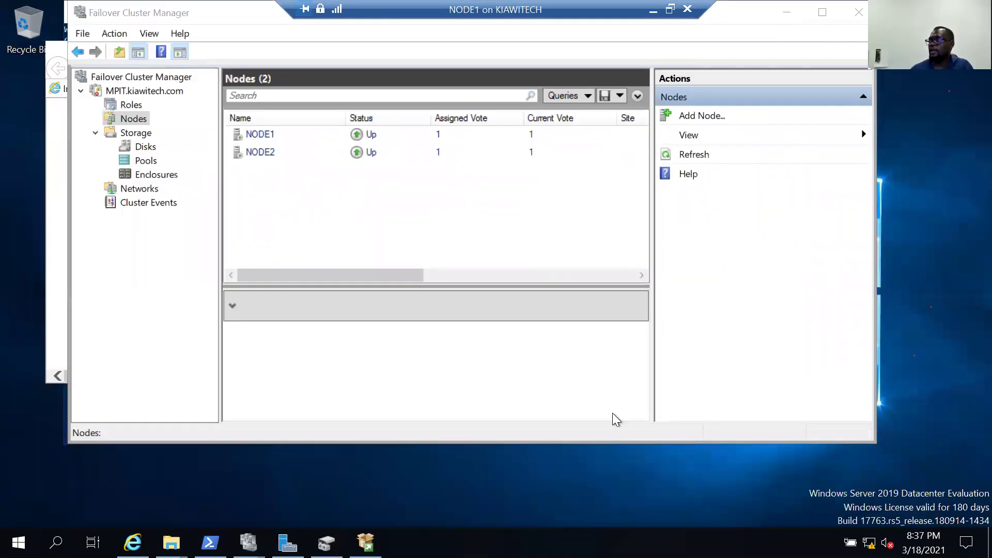
pyautogui.hotkey('alt', 'Tab')
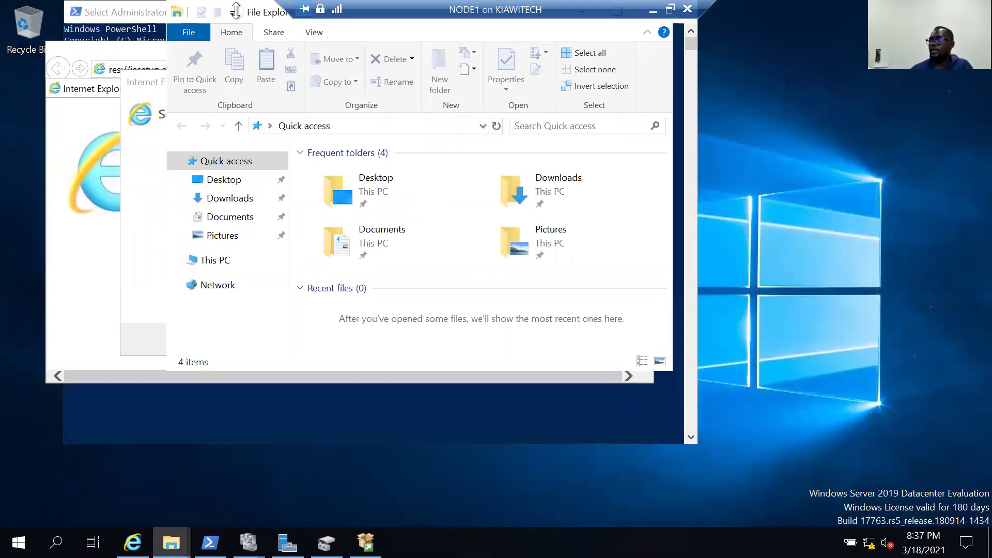
pyautogui.click(236, 10)
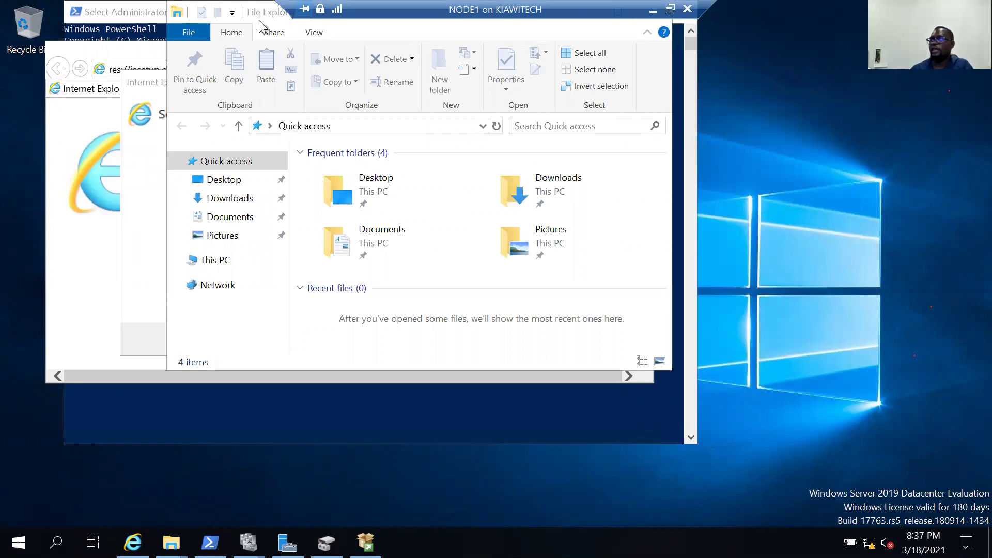
# Close the PowerShell and Internet Explorer windows.
pyautogui.hotkey('alt', 'Tab')
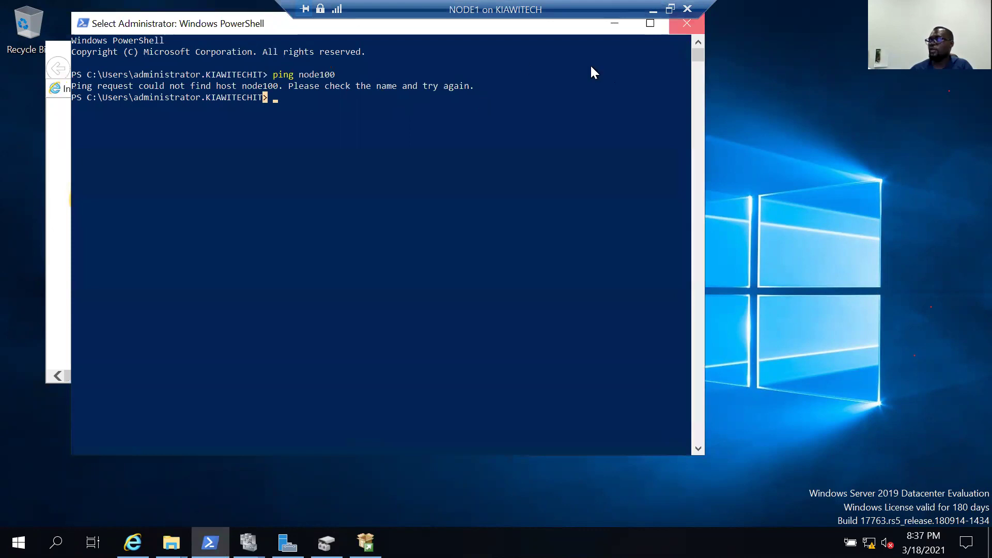
pyautogui.hotkey('alt', 'F4')
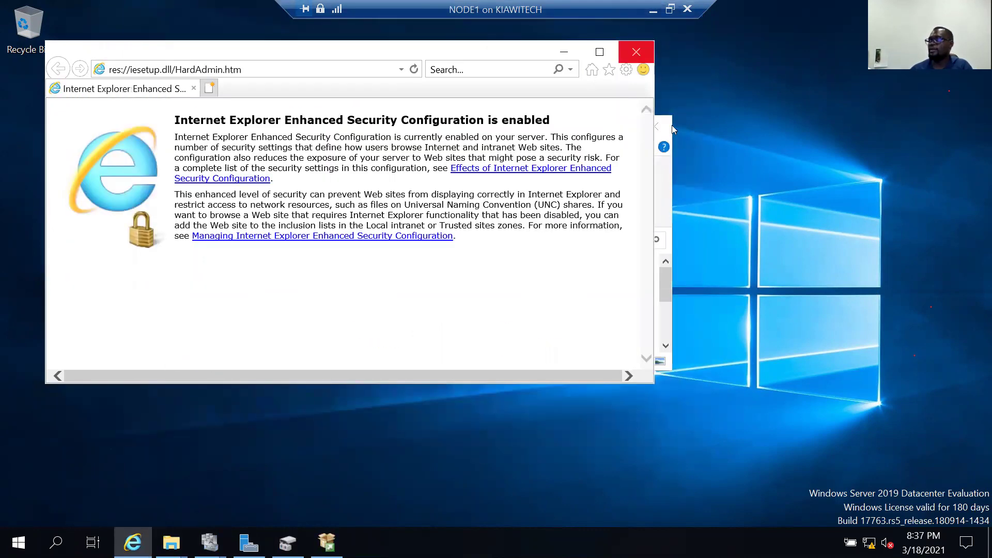
pyautogui.click(664, 129)
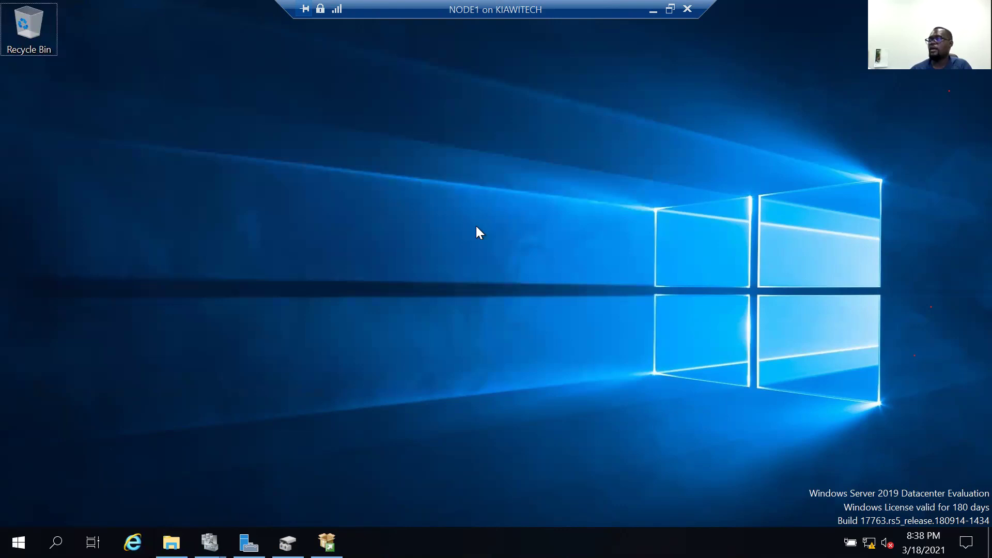
# Open the desktop's context menu and pick an item from it.
pyautogui.rightClick(513, 292)
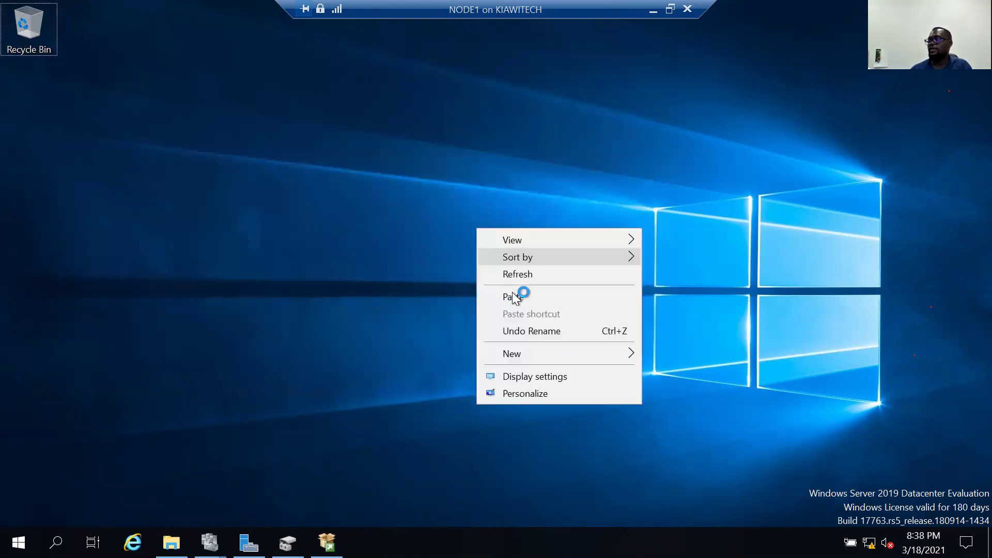
pyautogui.click(513, 293)
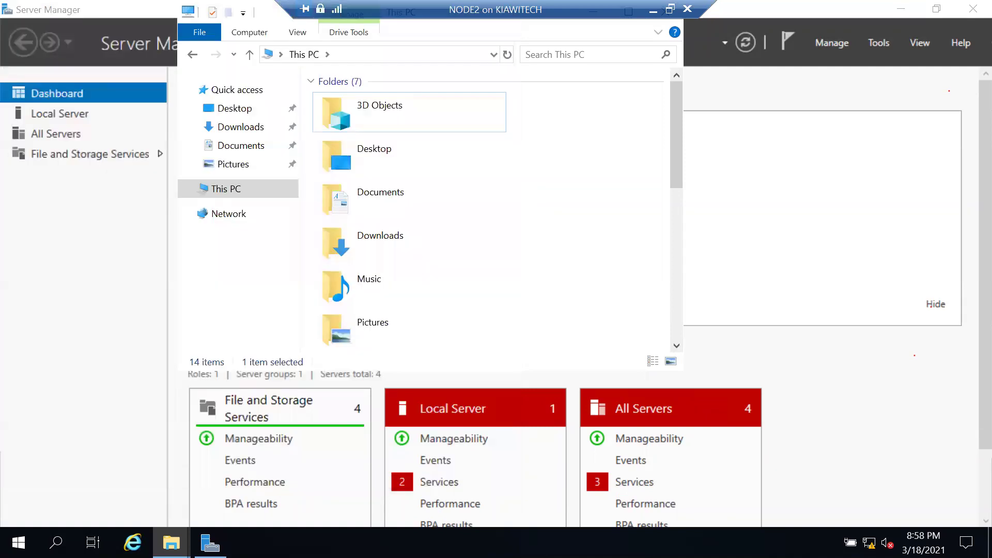
# Launch Failover Cluster Manager from Server Manager's Tools menu, then rearrange the This PC window.
pyautogui.click(879, 46)
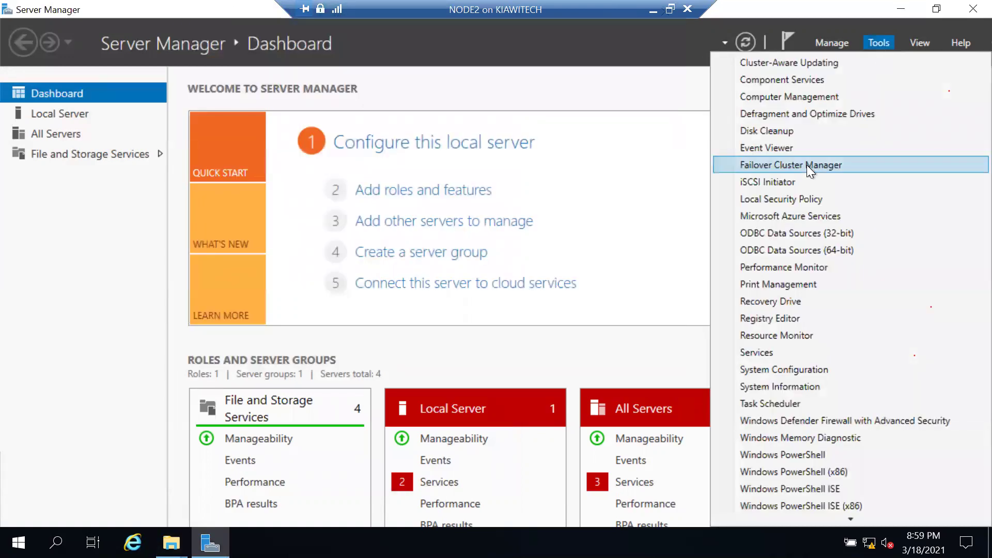
pyautogui.click(367, 252)
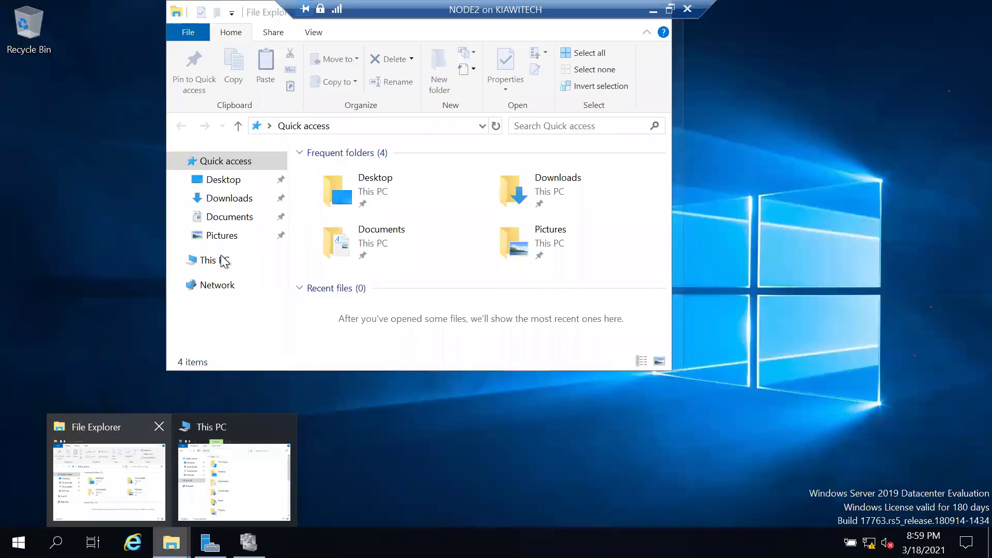
pyautogui.click(223, 261)
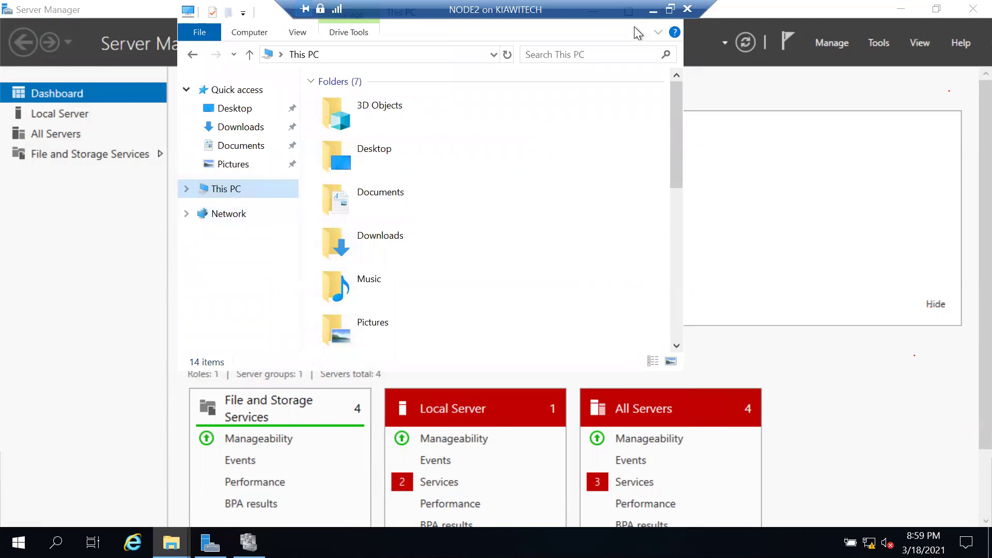
pyautogui.moveTo(674, 182); pyautogui.dragTo(407, 240)
pyautogui.moveTo(348, 135); pyautogui.dragTo(377, 227)
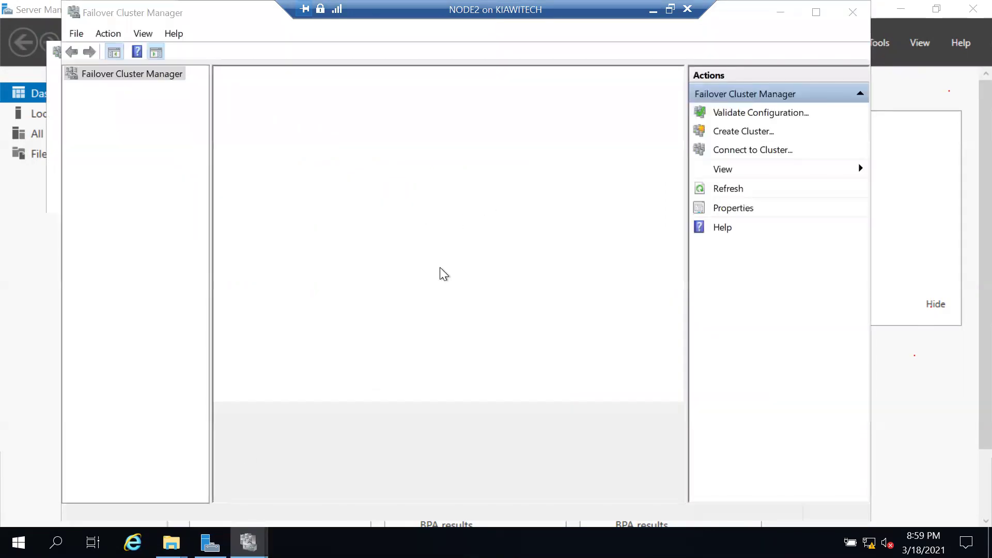
# Switch from File Explorer back to Failover Cluster Manager, now listing MPIT.kiawitech.com.
pyautogui.click(171, 542)
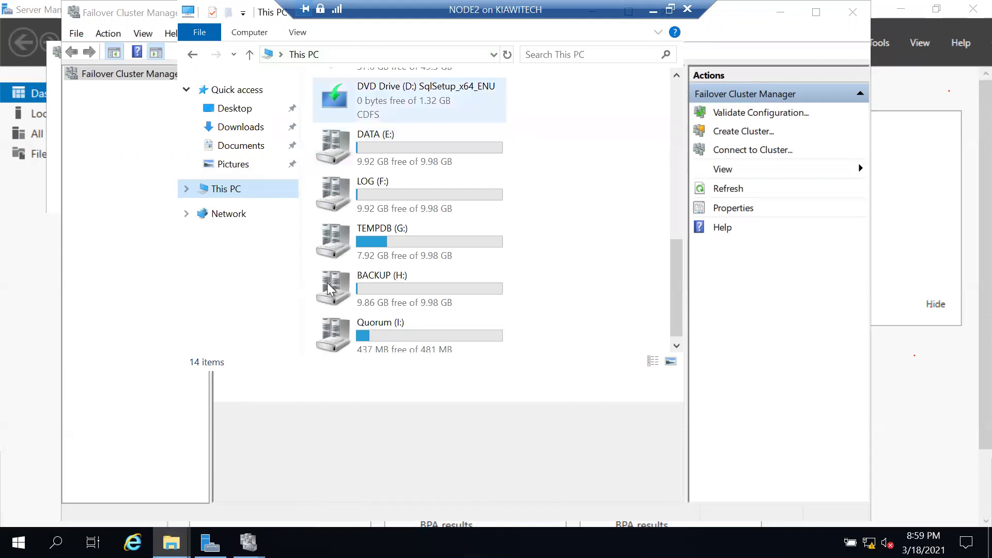
pyautogui.click(249, 543)
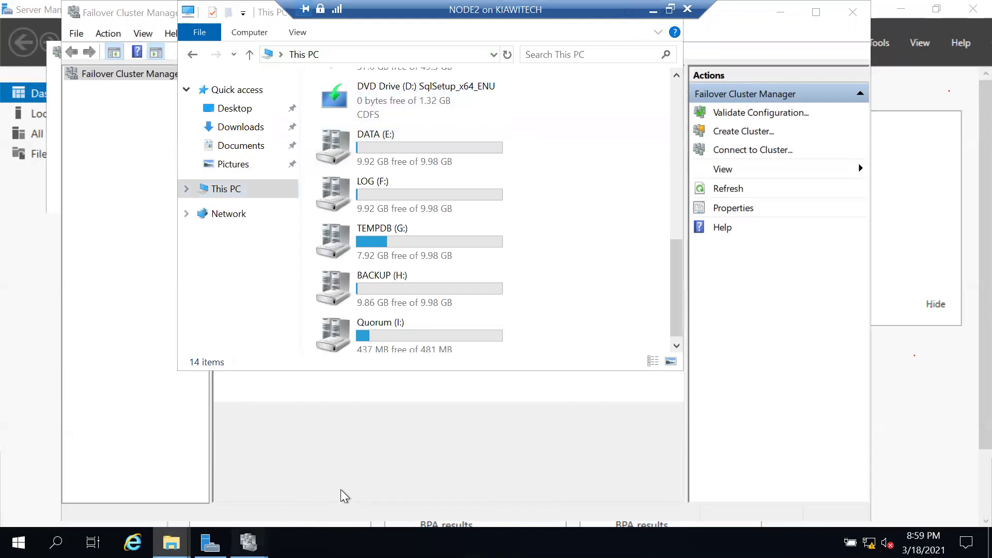
pyautogui.click(339, 489)
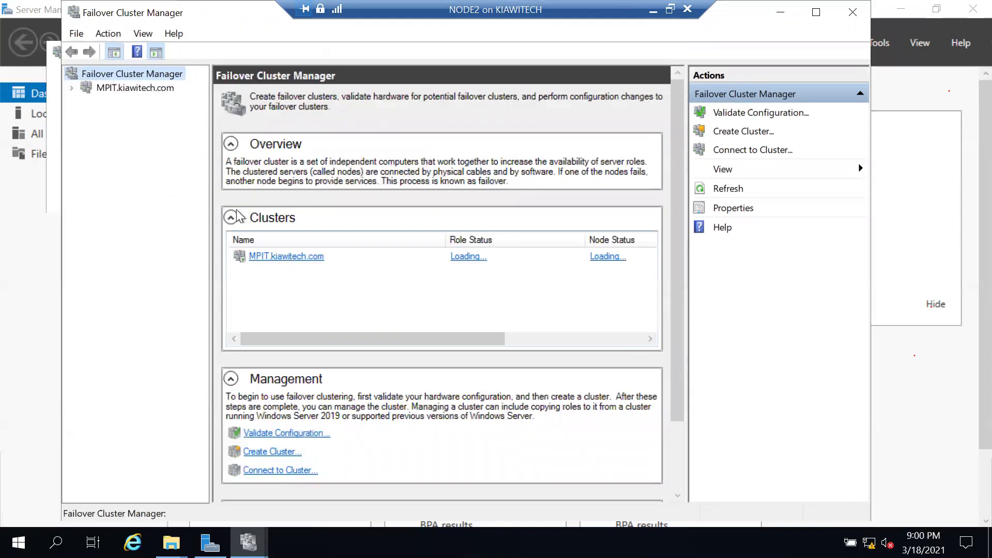
# Expand MPIT.kiawitech.com, check its Nodes and Roles, and select the SQL Server (MPITCLASS) role.
pyautogui.click(73, 86)
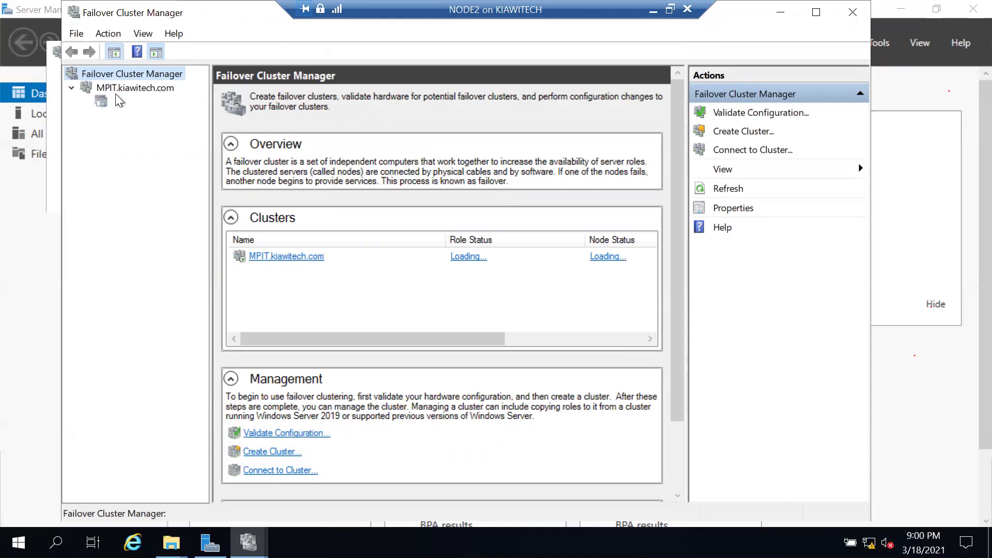
pyautogui.click(122, 102)
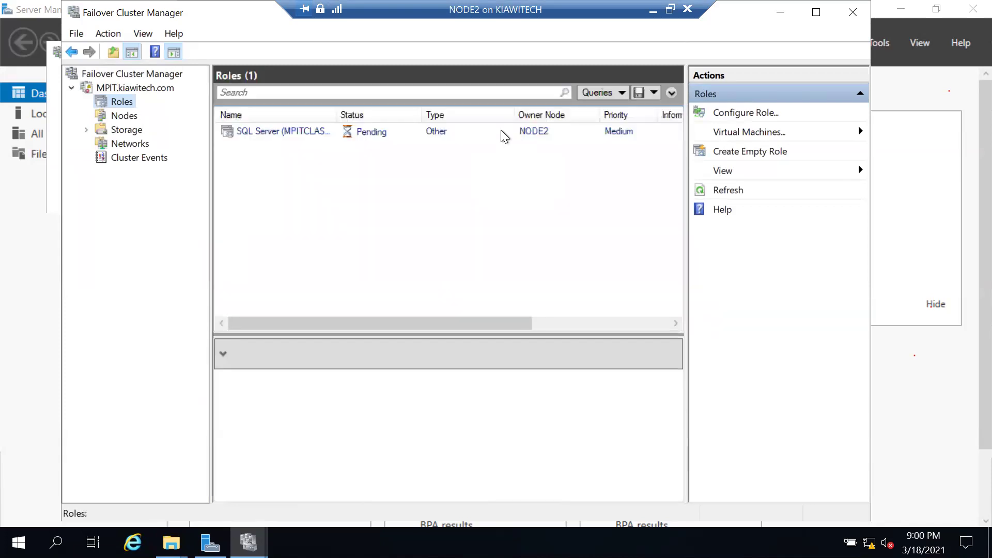
pyautogui.click(526, 137)
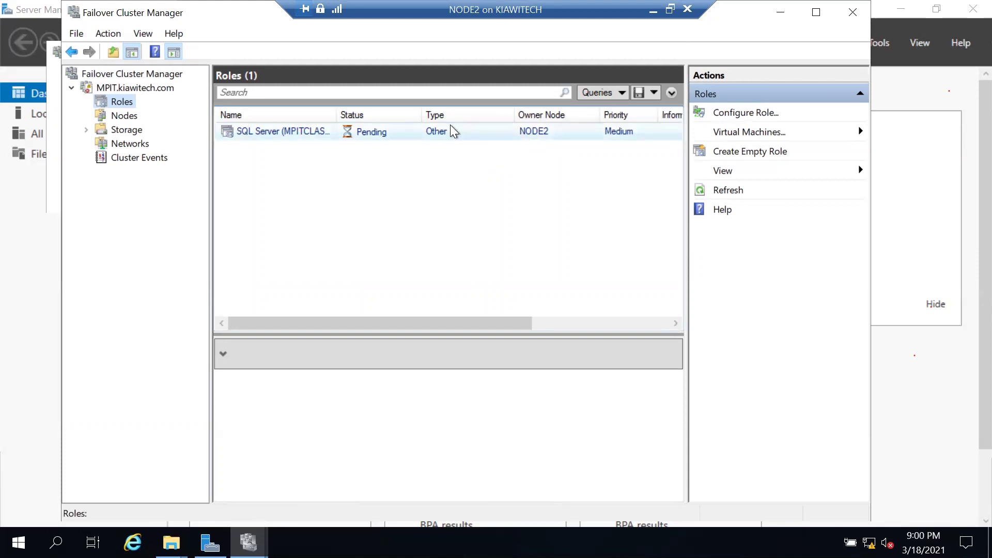
pyautogui.click(124, 117)
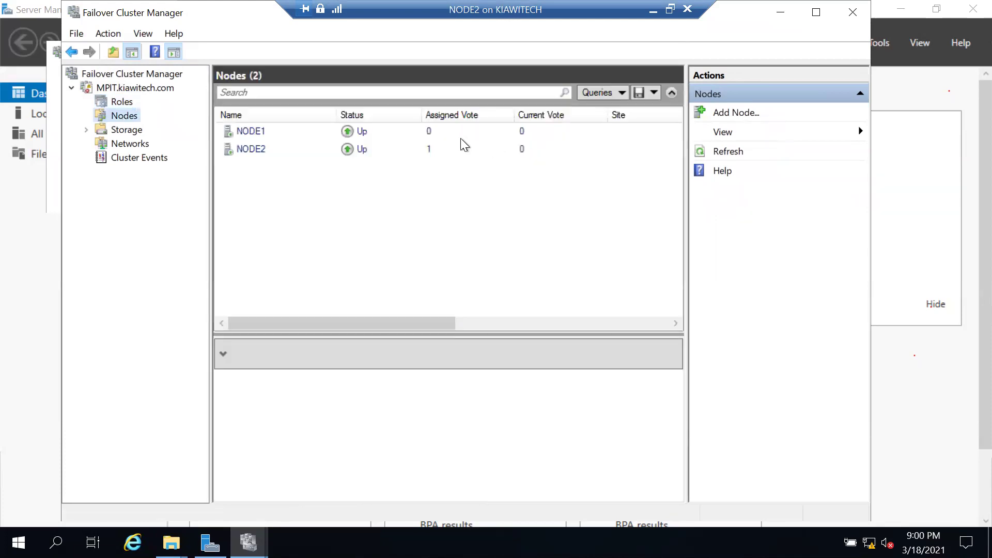
pyautogui.click(118, 104)
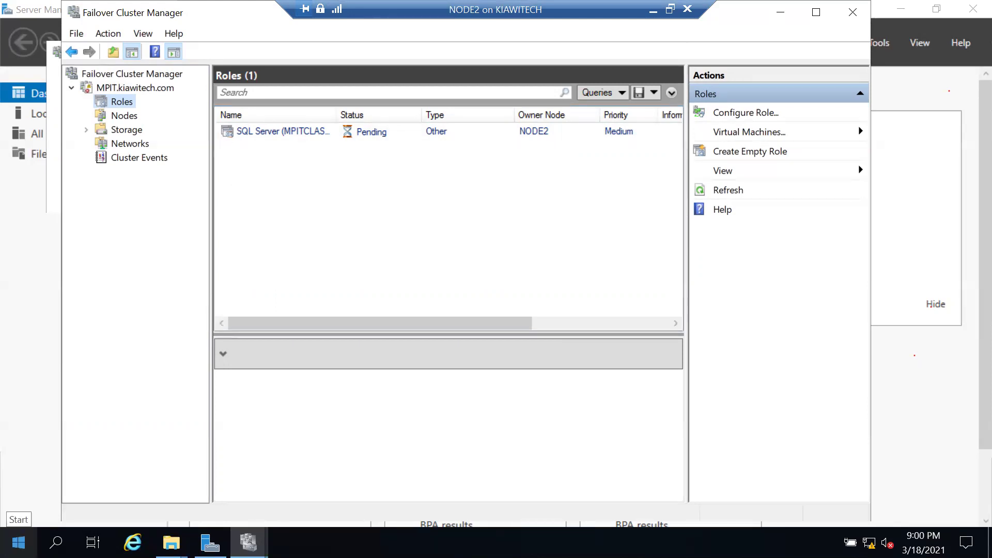
# Enter 'administrator' as the user name on NODE1's sign-in screen, correcting a typo.
pyautogui.hotkey('alt', 'Tab')
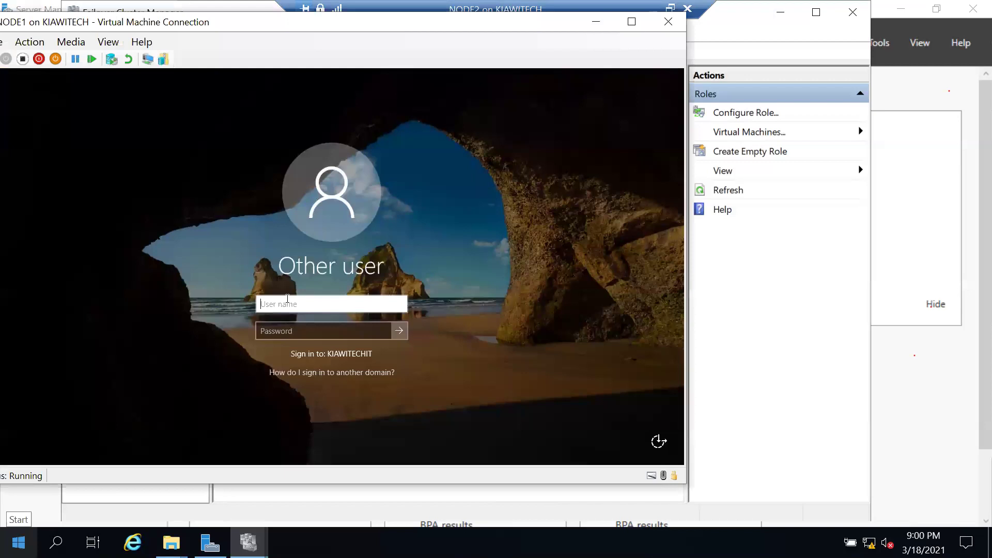
pyautogui.write('admin')
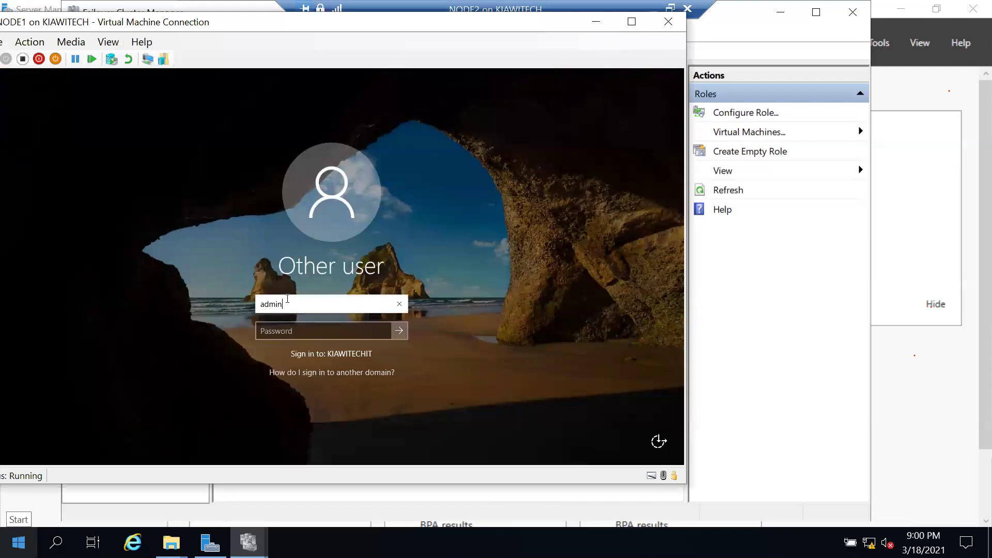
pyautogui.write('istration')
pyautogui.press('Tab')
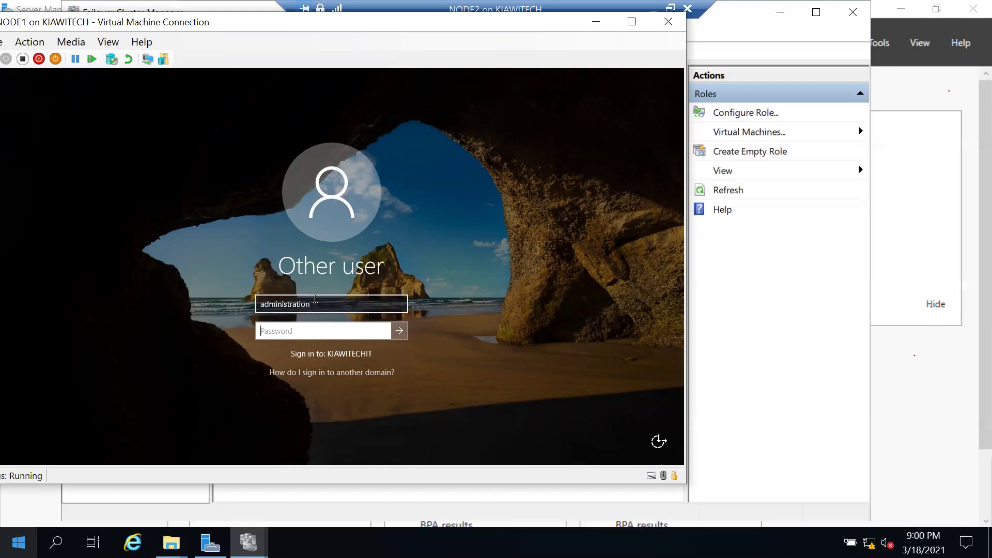
pyautogui.click(327, 310)
pyautogui.press('BackSpace')
pyautogui.press('BackSpace')
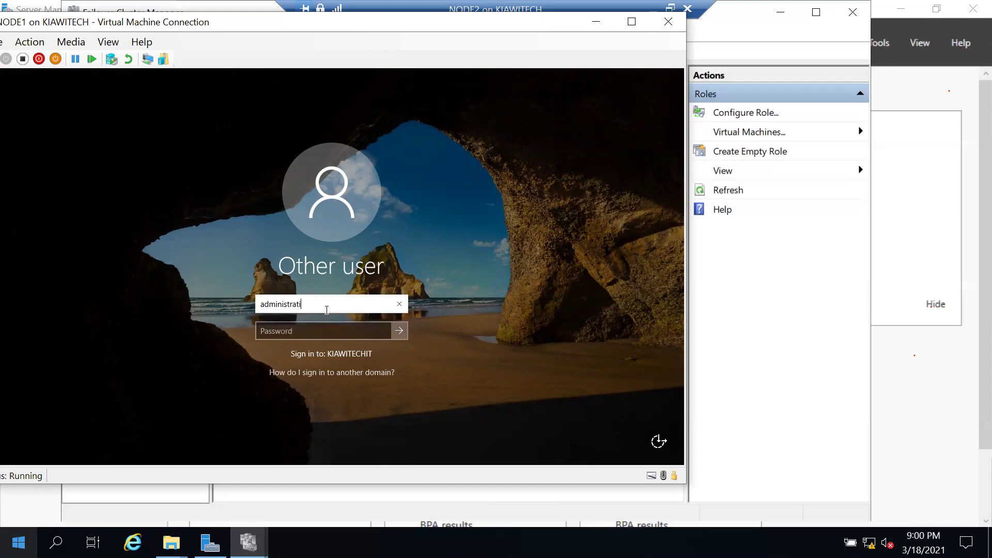
pyautogui.press('BackSpace')
pyautogui.press('BackSpace')
pyautogui.press('BackSpace')
pyautogui.press('BackSpace')
pyautogui.press('BackSpace')
pyautogui.press('BackSpace')
pyautogui.press('BackSpace')
pyautogui.press('BackSpace')
pyautogui.press('BackSpace')
pyautogui.press('BackSpace')
pyautogui.press('BackSpace')
pyautogui.press('BackSpace')
pyautogui.write('administrator')
# Type the account password, add the kiawitechit domain to the user name, and sign in.
pyautogui.click(303, 326)
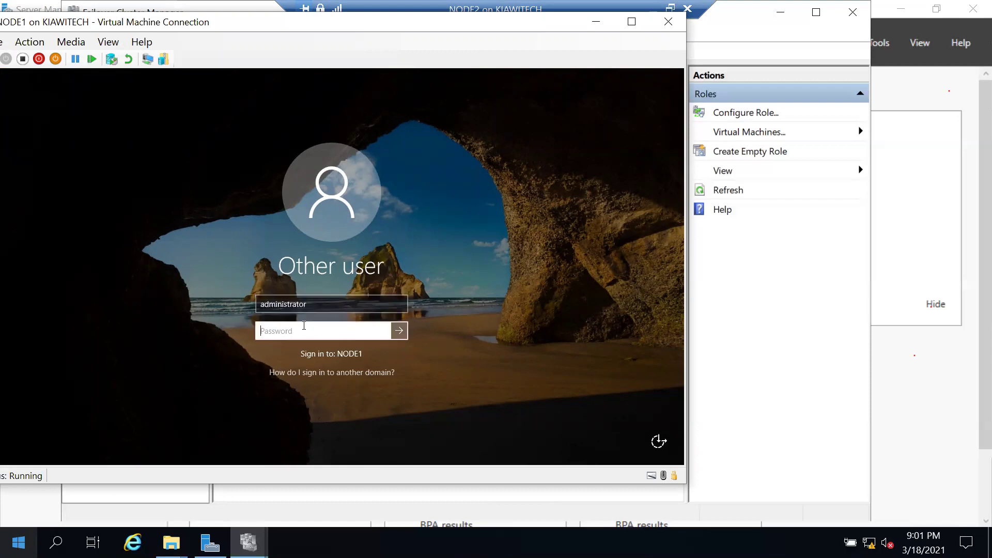
pyautogui.write('•••••••••')
pyautogui.click(260, 299)
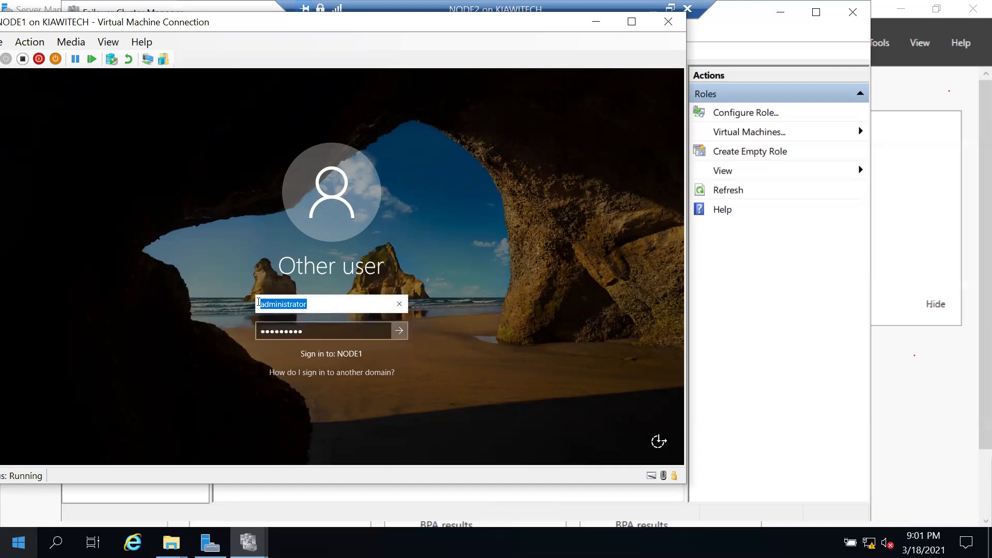
pyautogui.click(261, 303)
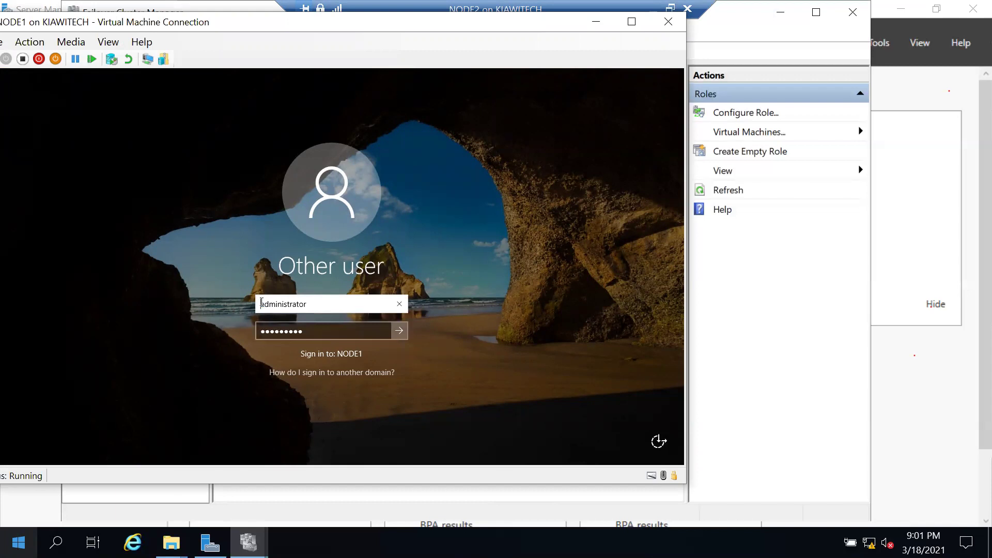
pyautogui.write('\\')
pyautogui.write('kiawitech')
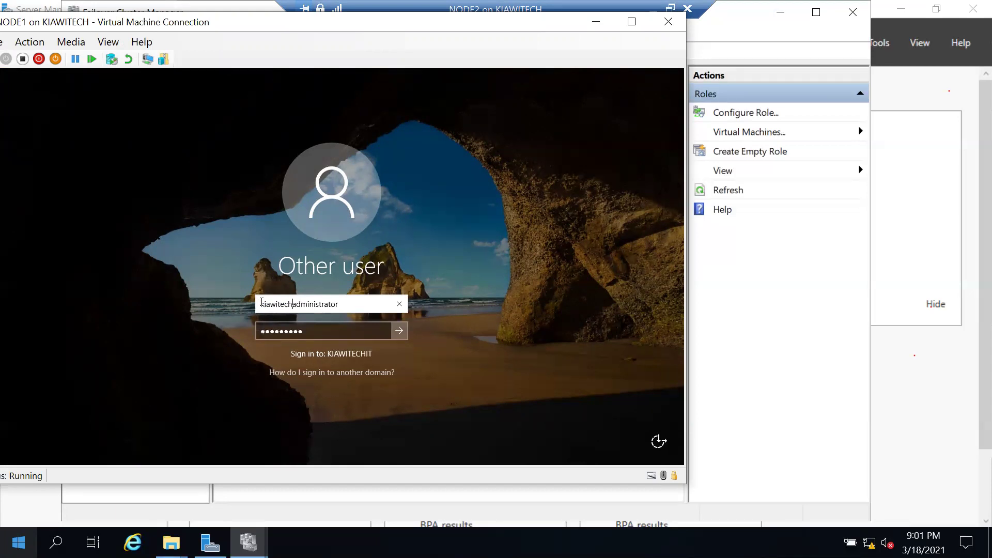
pyautogui.write('it')
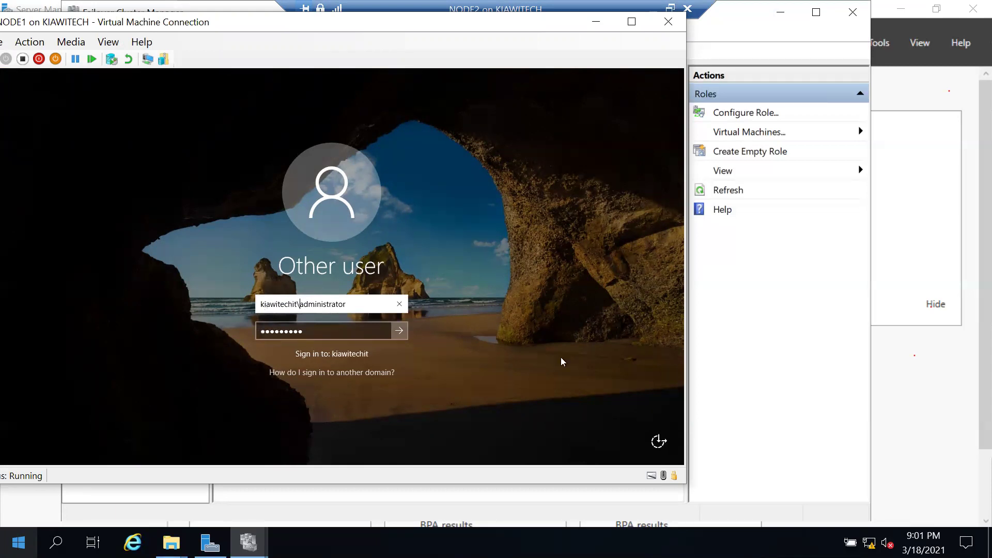
pyautogui.press('Return')
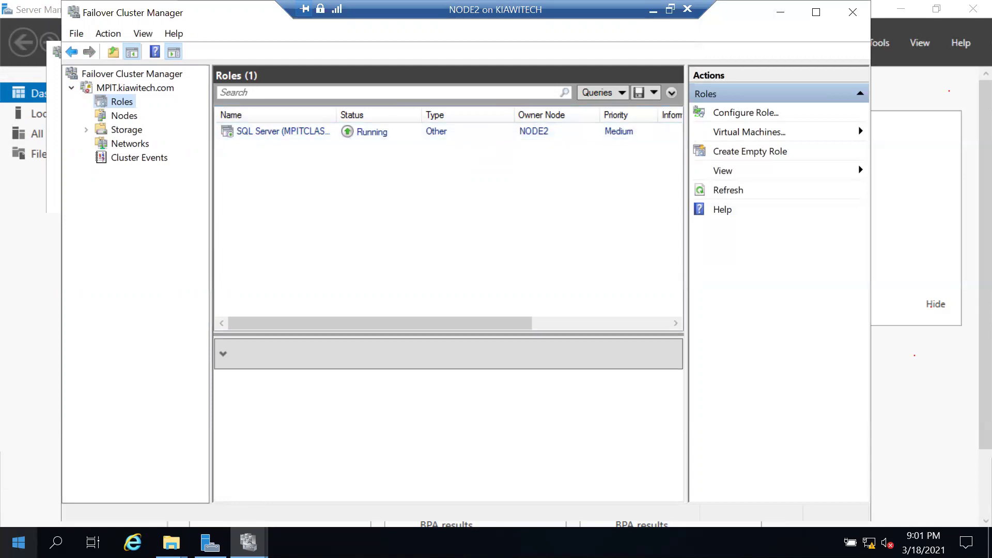
# Switch between the NODE1 and NODE2 VM sessions and scroll through the MPIT cluster summary.
pyautogui.hotkey('alt', 'Tab')
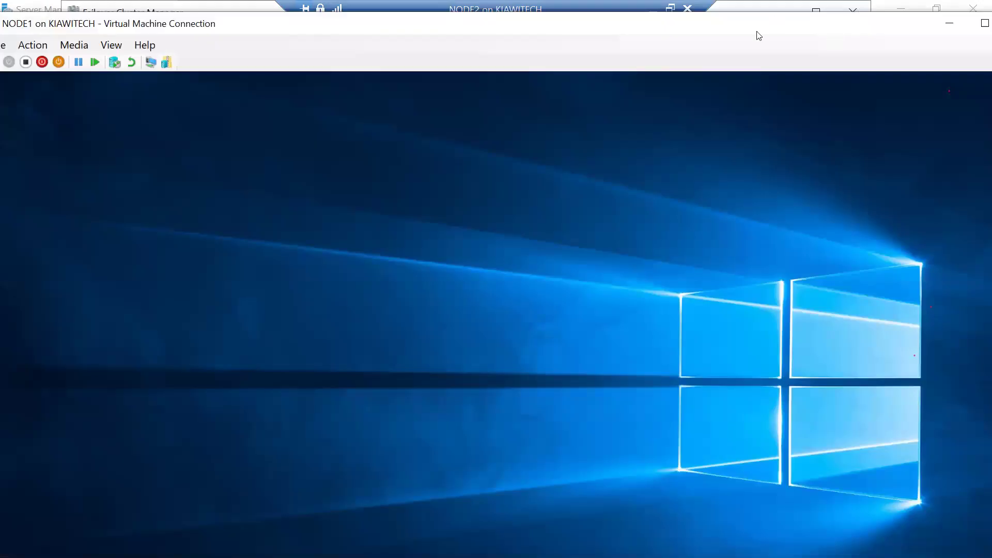
pyautogui.hotkey('alt', 'Tab')
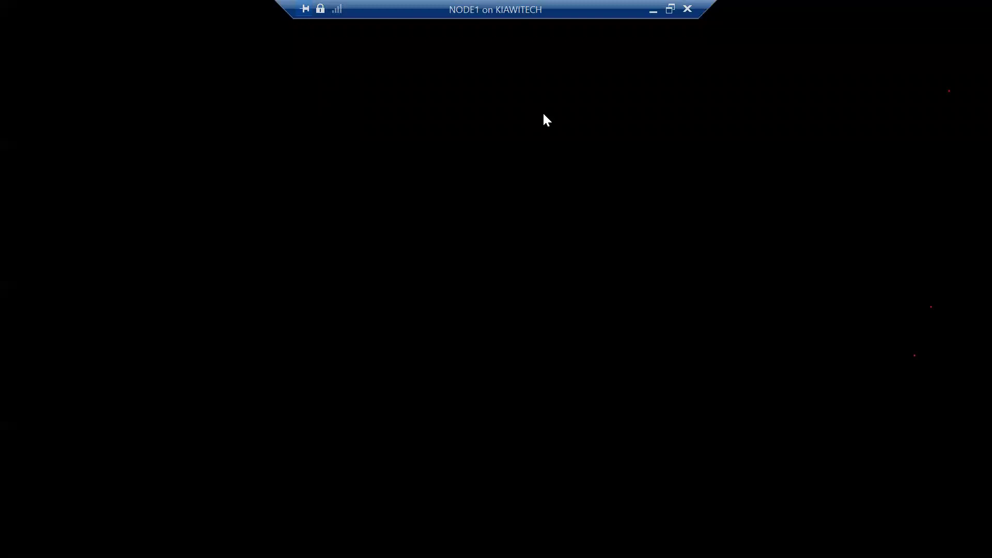
pyautogui.hotkey('alt', 'Tab')
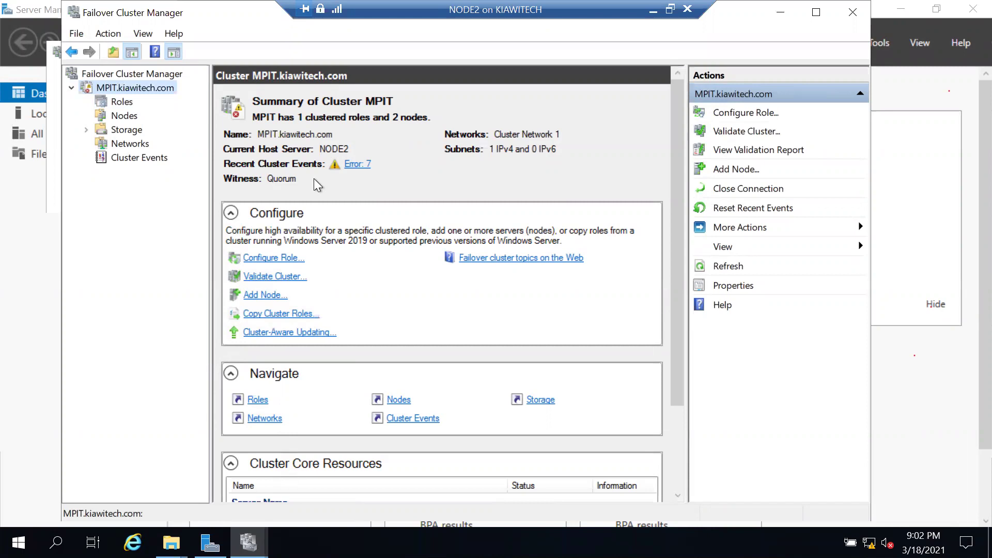
pyautogui.scroll(-3, 295, 402)
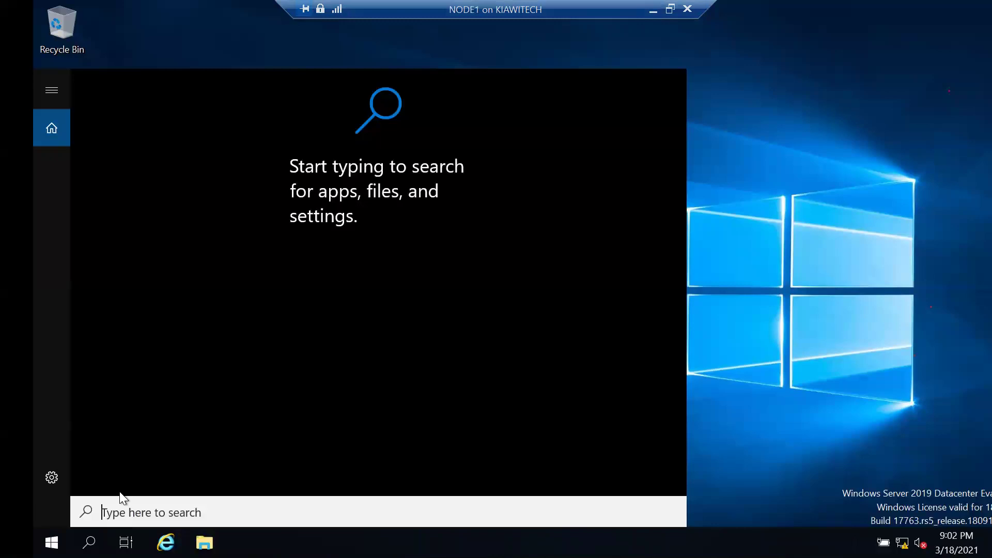
# Search 'ssms' and launch Microsoft SQL Server Management Studio 18, then right-click the taskbar.
pyautogui.write('ssms')
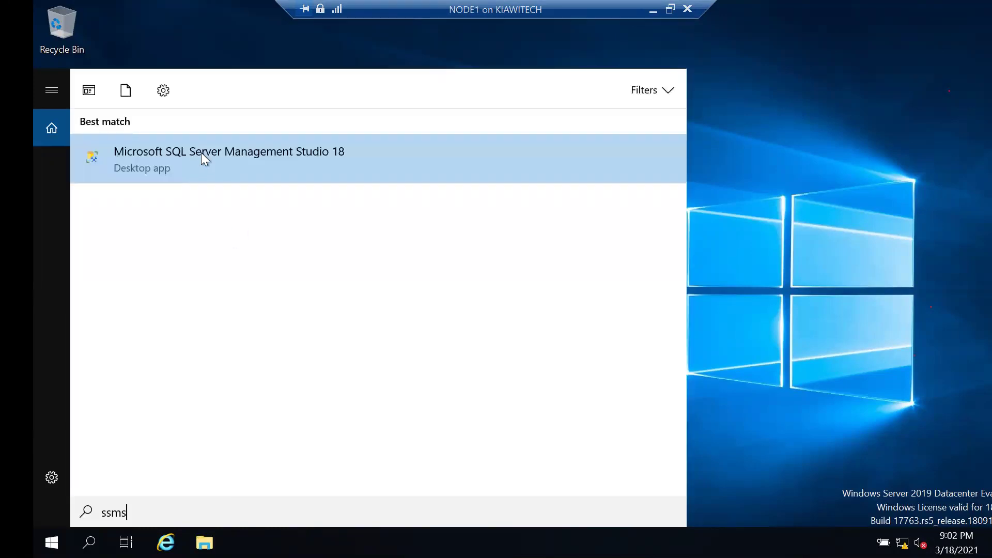
pyautogui.click(205, 152)
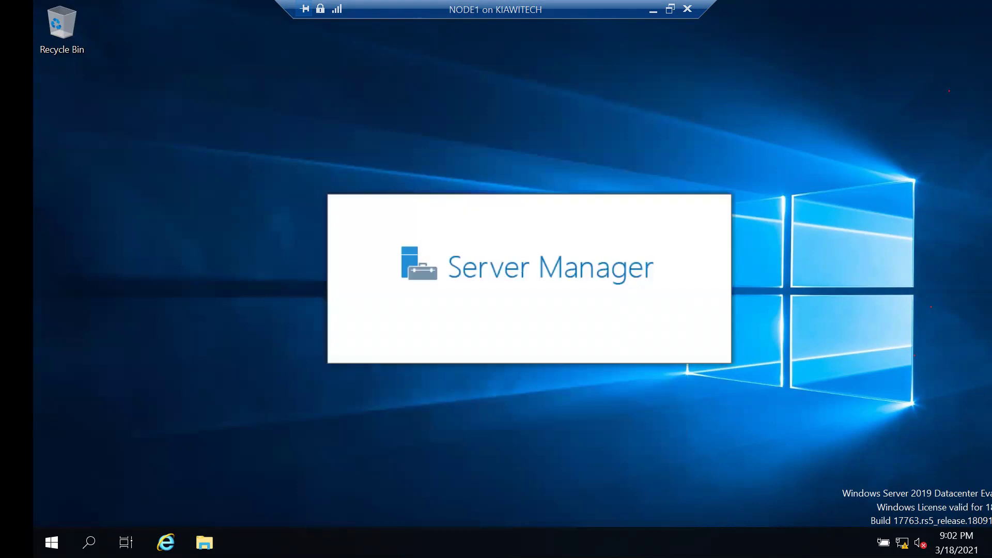
pyautogui.rightClick(435, 471)
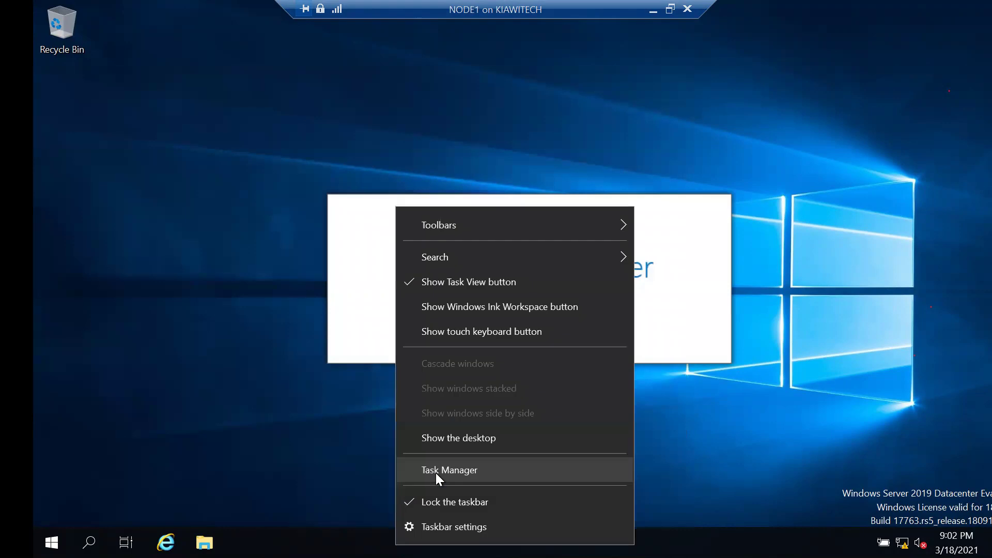
# Open NODE1's Task Manager in compact view and stop the Windows Admin Center message from reappearing.
pyautogui.click(435, 473)
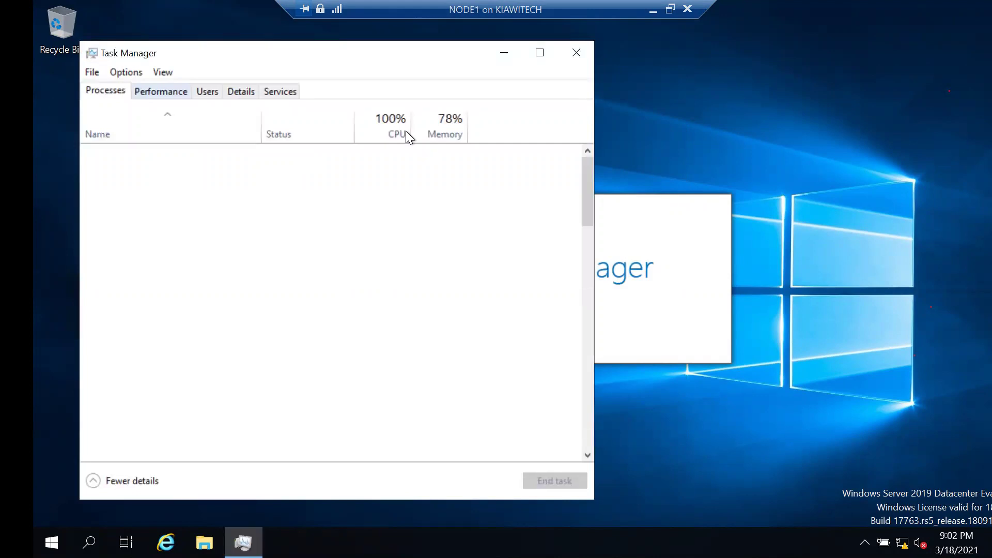
pyautogui.click(94, 481)
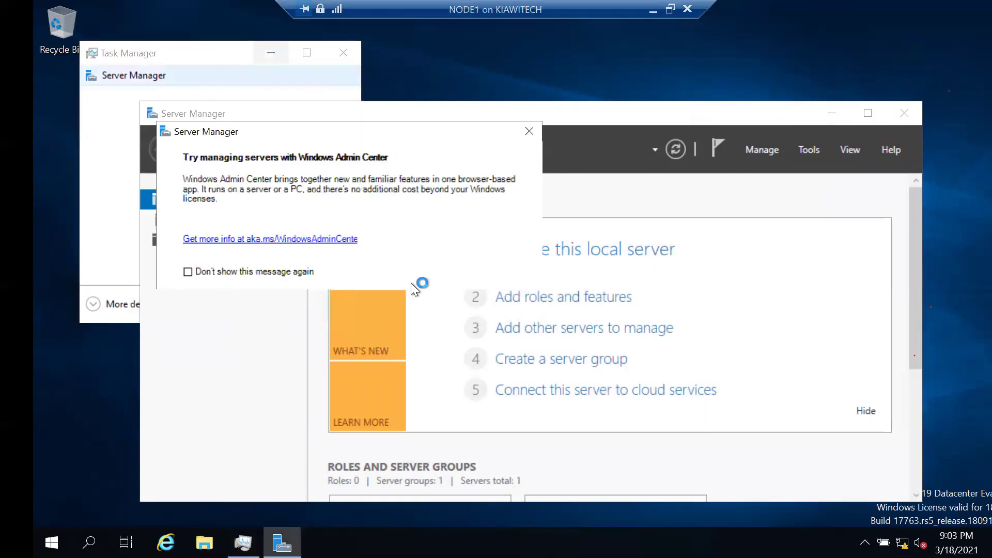
pyautogui.click(187, 272)
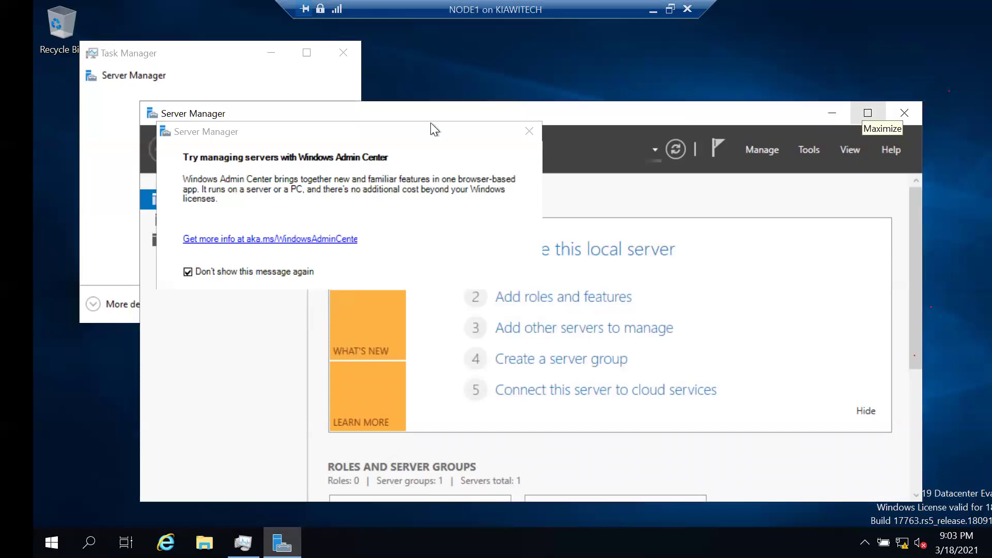
pyautogui.click(196, 54)
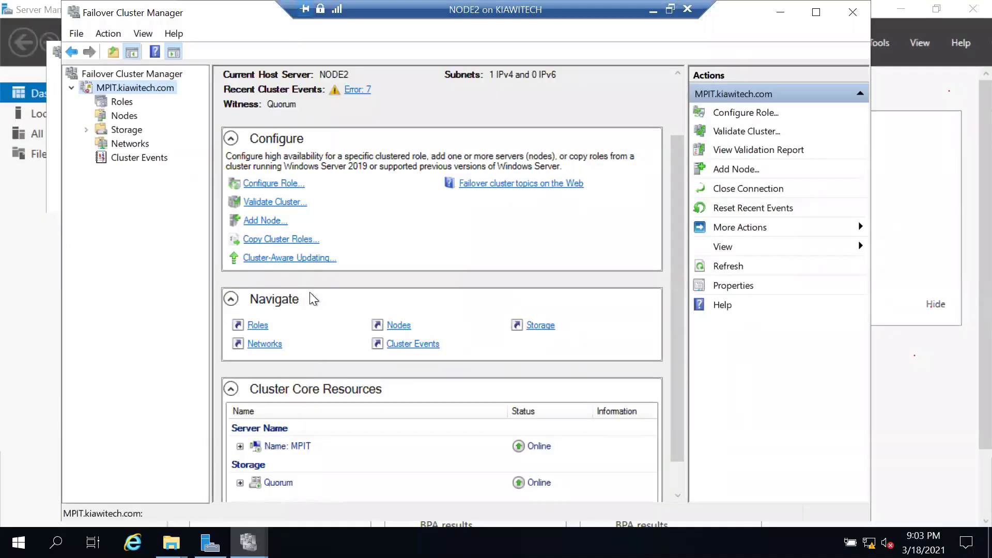
# Review the Roles and Disks views, then select the SQL Server (MPITCLASS) role running on NODE2.
pyautogui.click(122, 103)
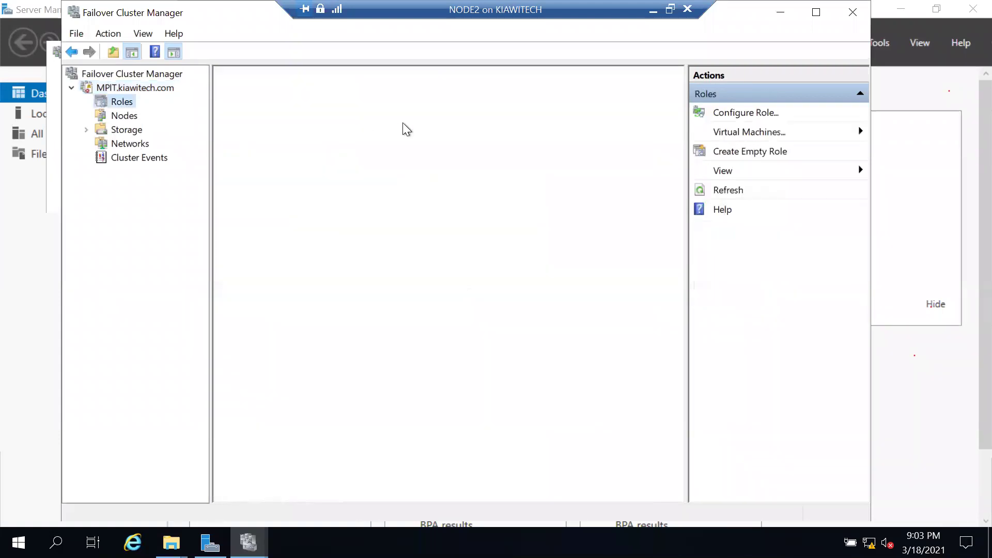
pyautogui.click(124, 129)
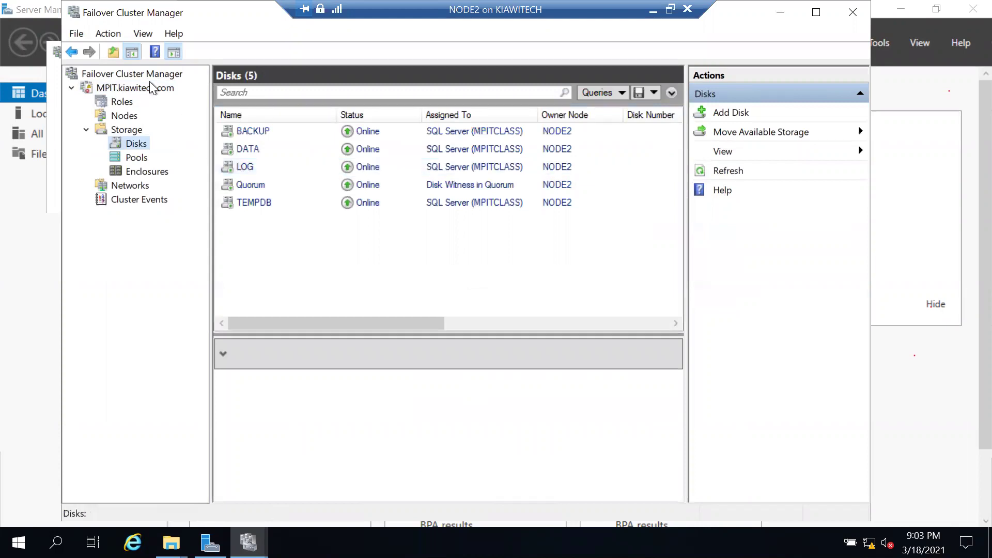
pyautogui.click(126, 104)
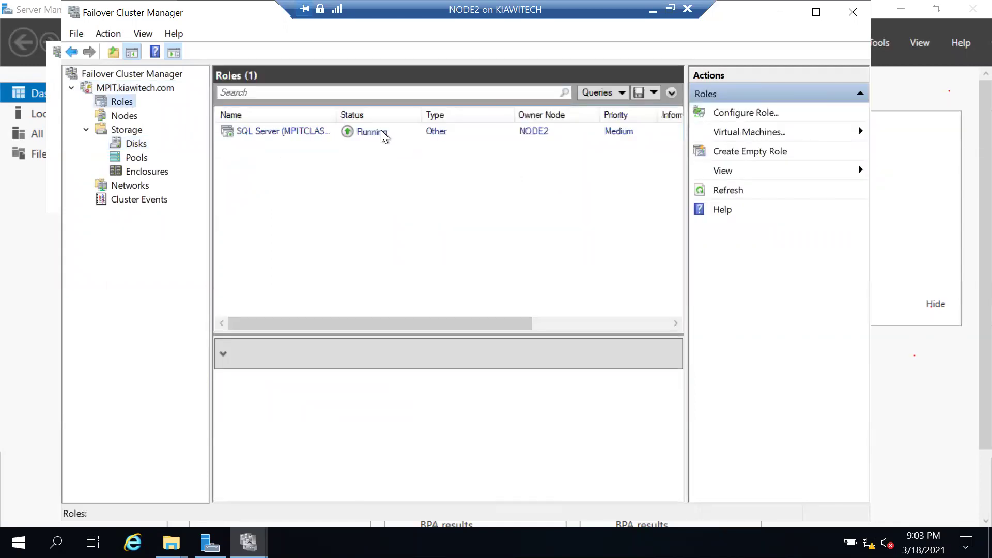
pyautogui.click(383, 136)
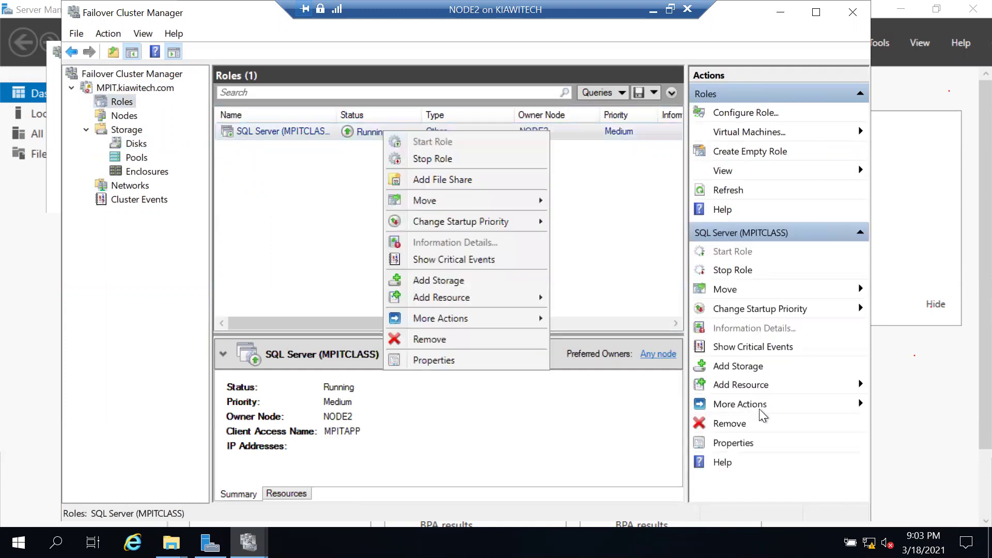
# Move the SQL Server (MPITCLASS) role to NODE1 using Select Node.
pyautogui.click(755, 403)
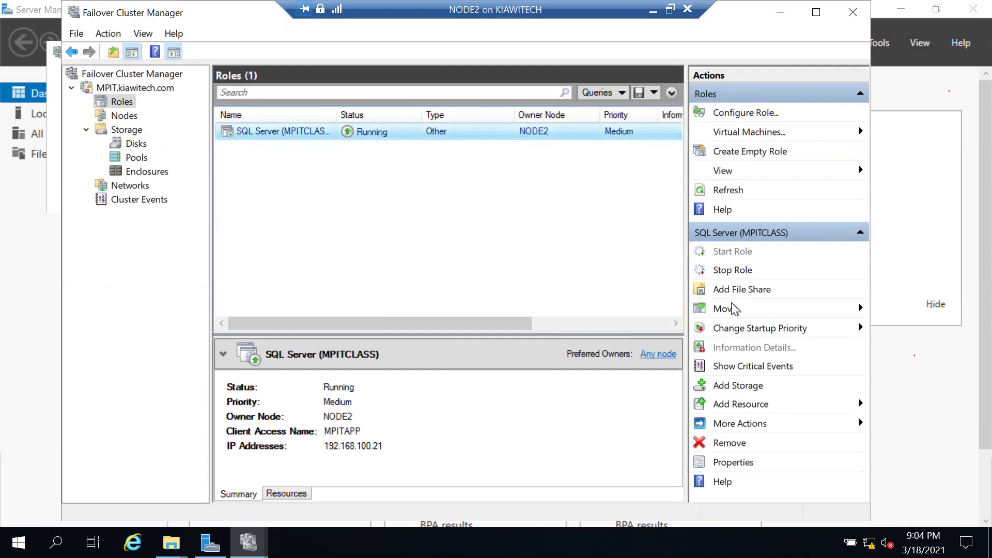
pyautogui.click(734, 309)
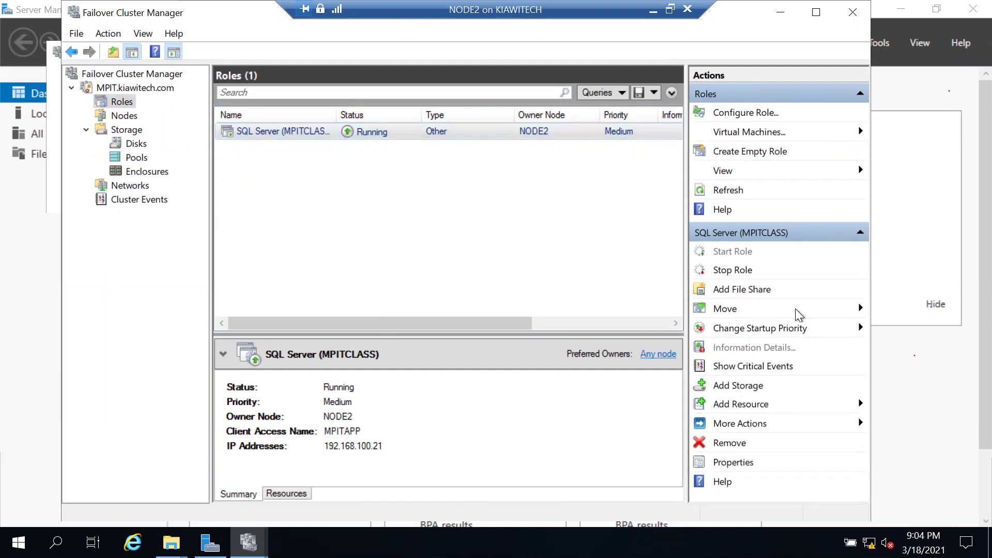
pyautogui.click(900, 328)
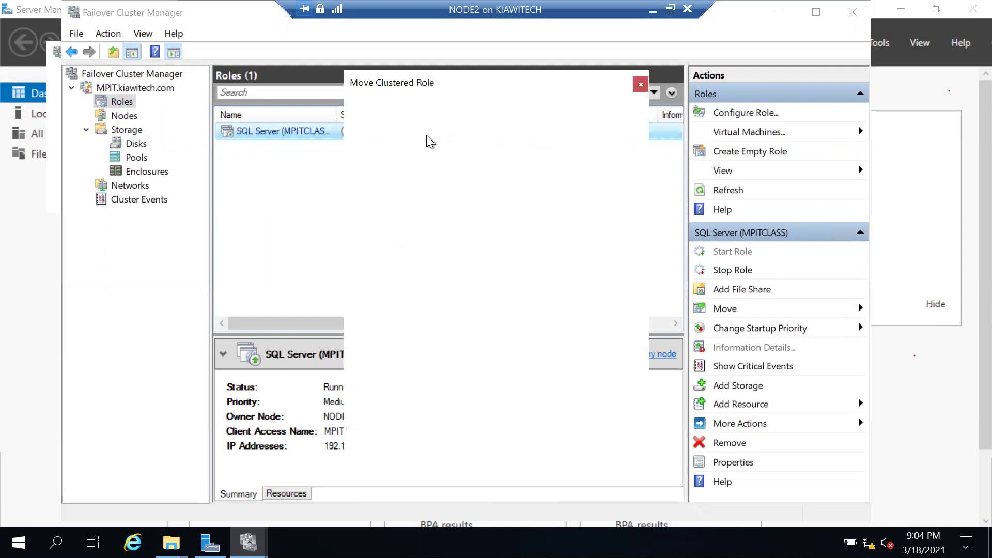
pyautogui.click(408, 208)
pyautogui.click(533, 428)
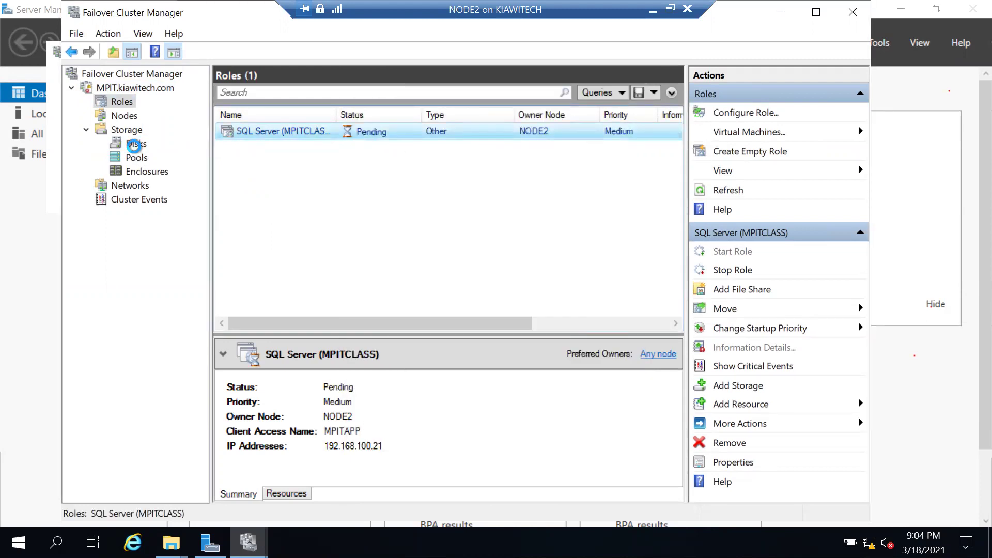
# Check the cluster disks during the move, then reselect the SQL Server (MPITCLASS) role in Roles.
pyautogui.click(134, 144)
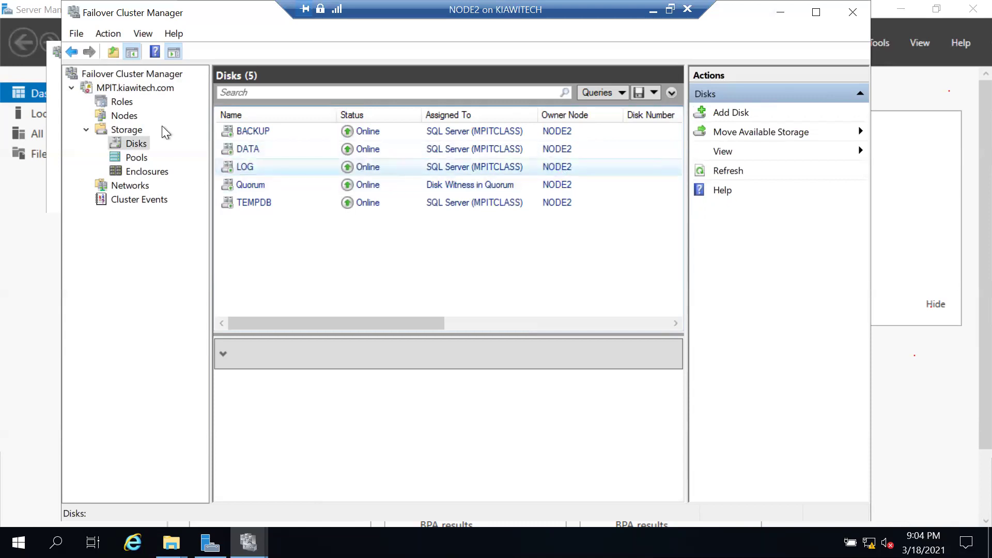
pyautogui.click(129, 101)
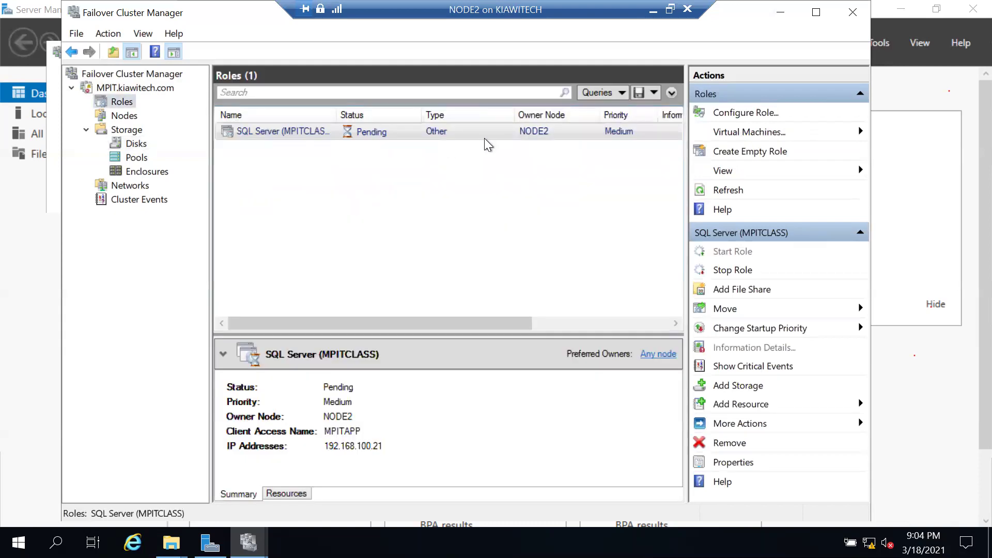
pyautogui.click(464, 129)
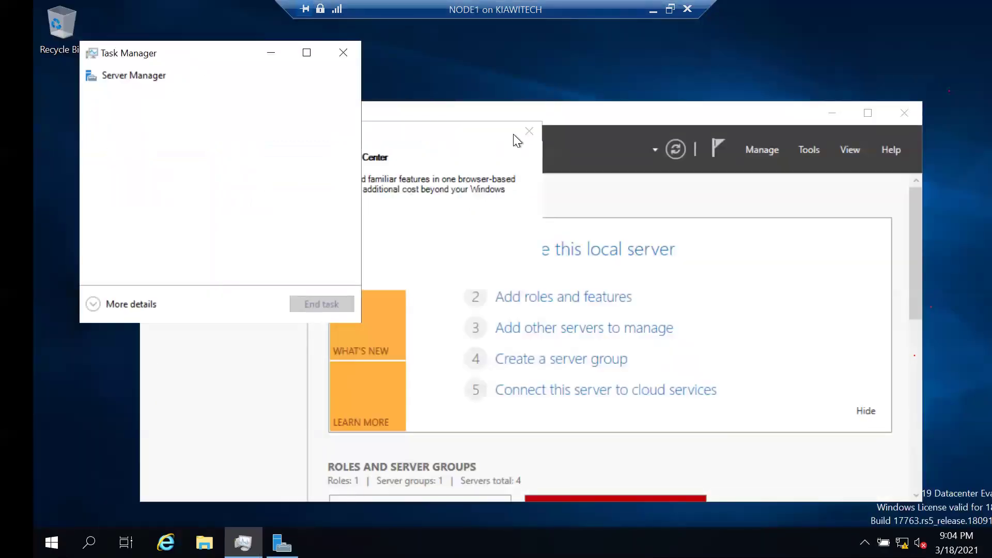
# On NODE1, bring Server Manager forward and toggle the Windows search panel and Task View.
pyautogui.click(529, 129)
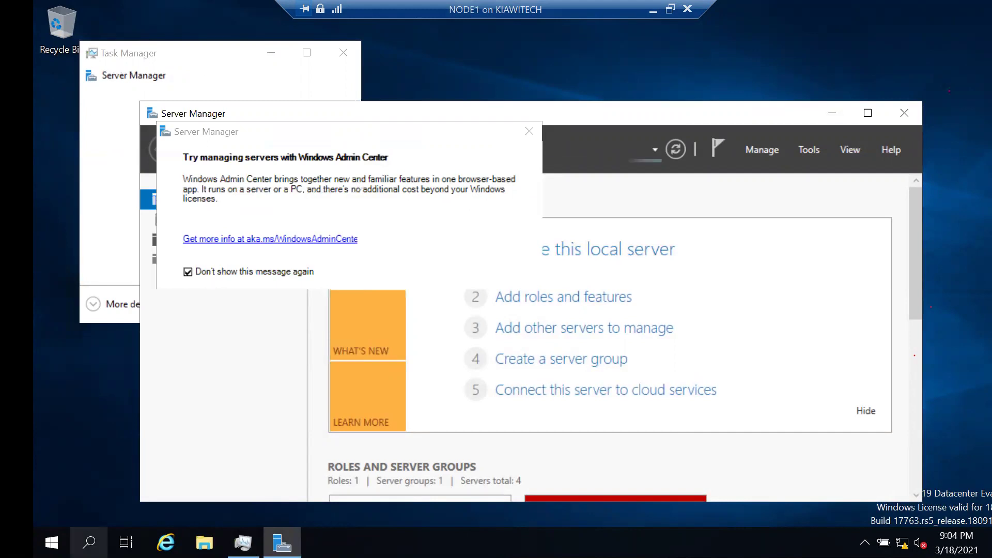
pyautogui.click(89, 542)
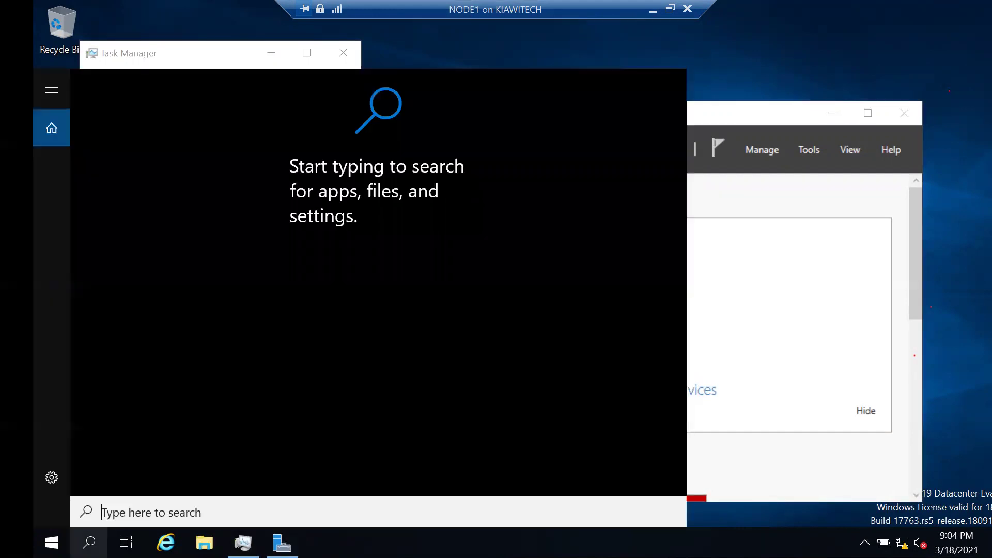
pyautogui.click(88, 542)
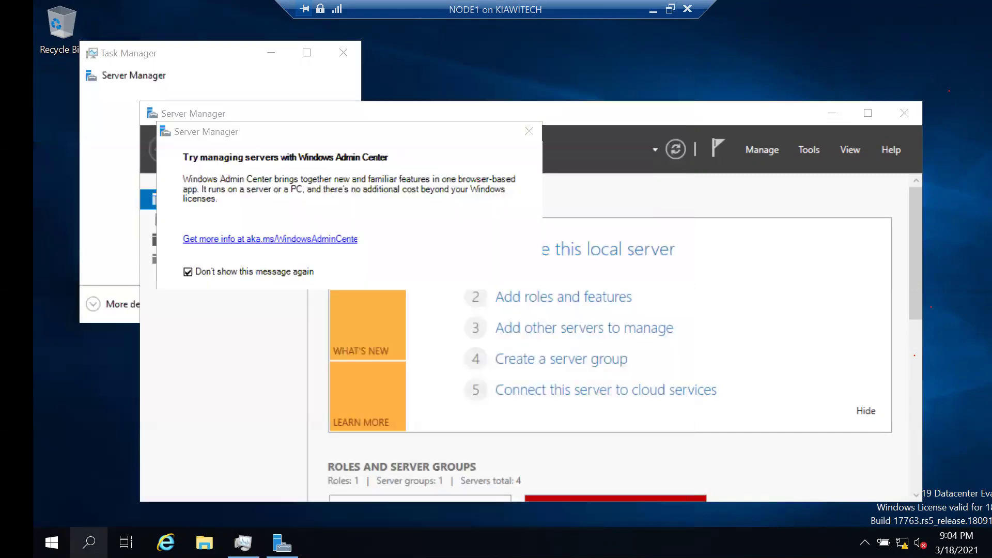
pyautogui.click(89, 542)
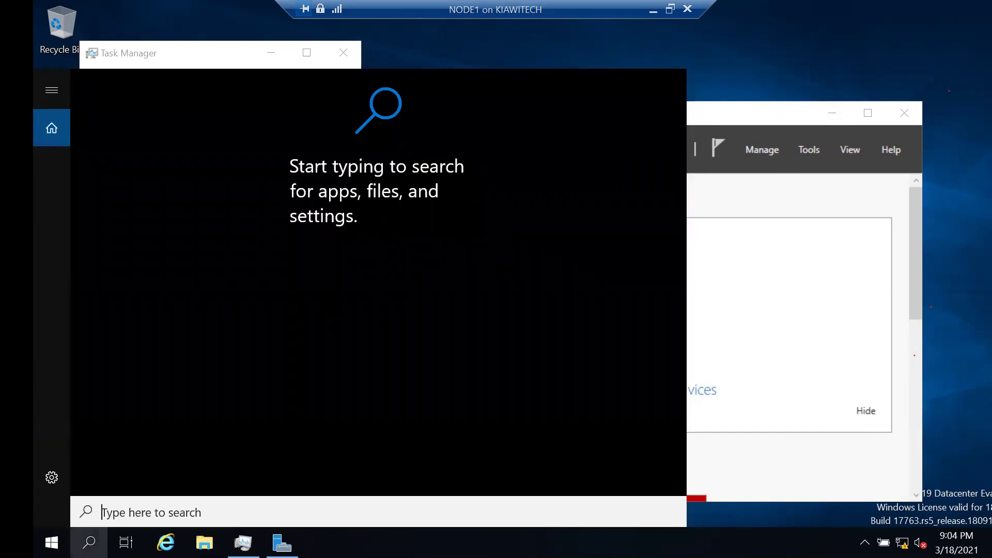
pyautogui.click(88, 542)
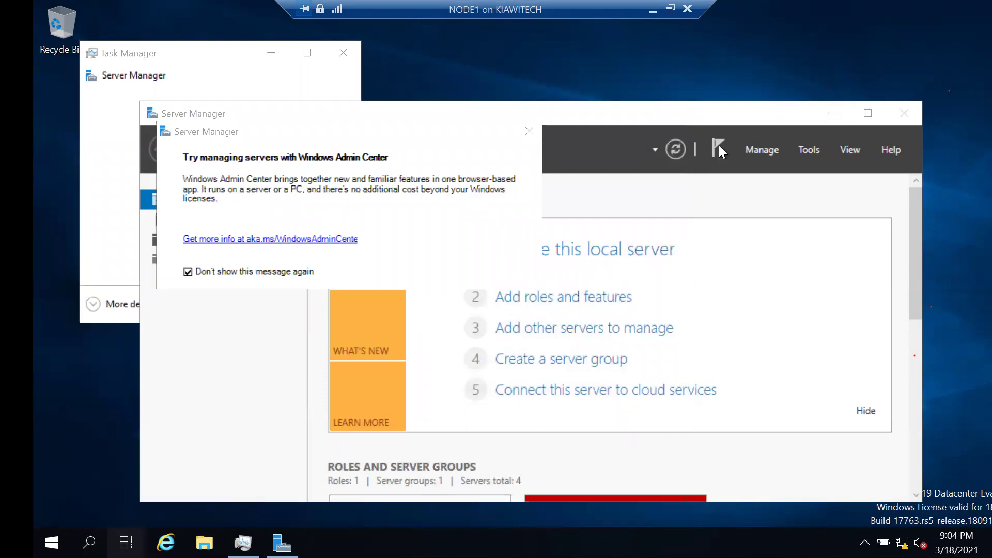
pyautogui.press('super+Tab')
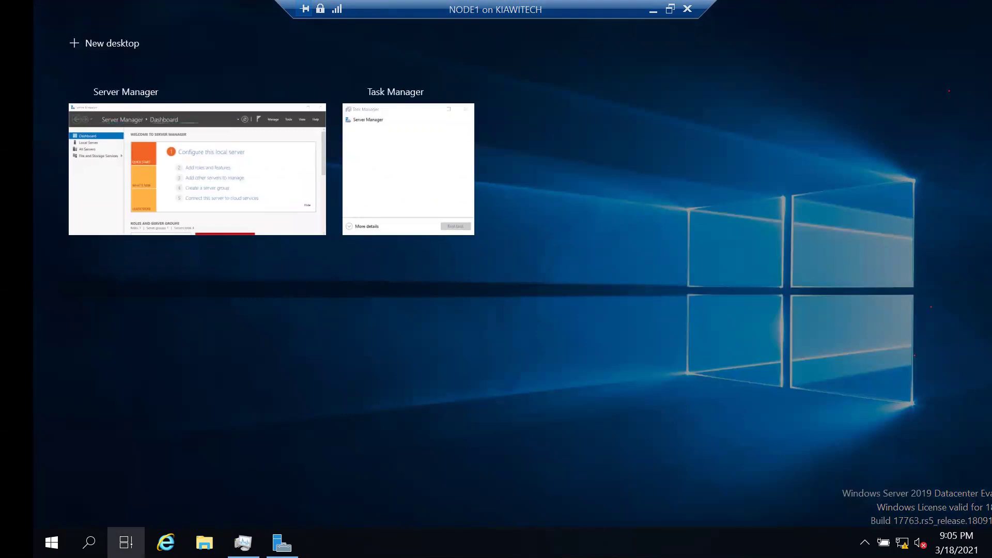
pyautogui.click(126, 543)
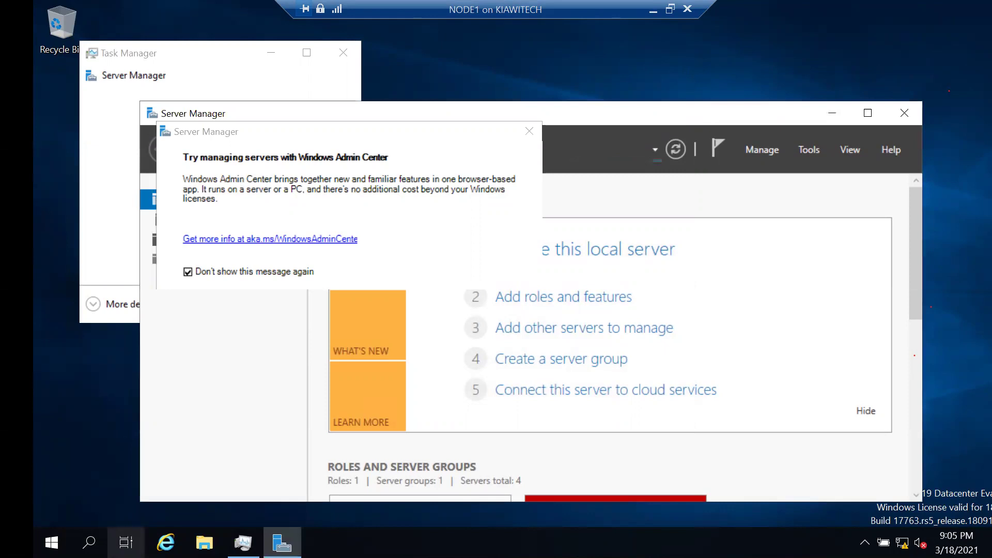
pyautogui.click(126, 543)
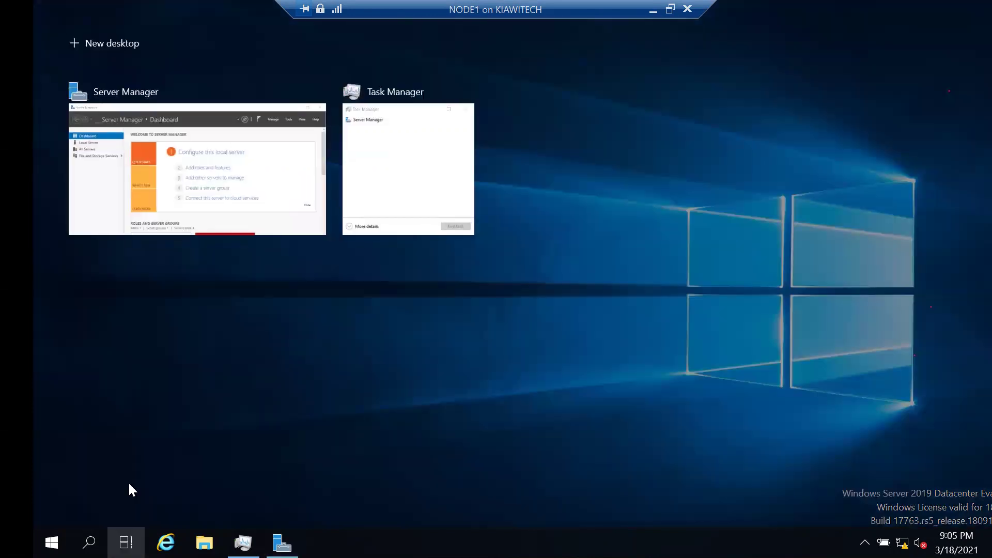
pyautogui.click(445, 239)
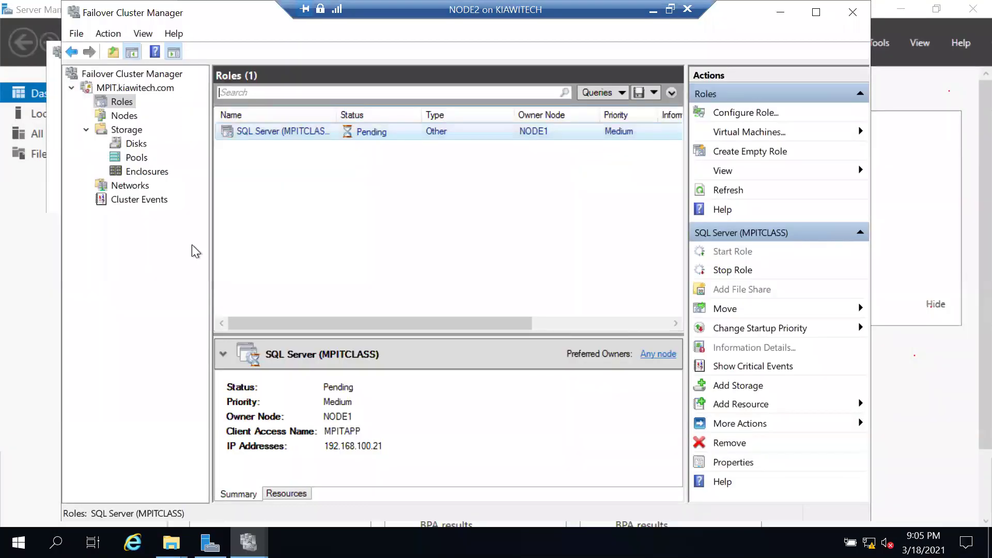
# In Failover Cluster Manager, check the cluster's disk owners and nodes, then return to Roles.
pyautogui.click(248, 543)
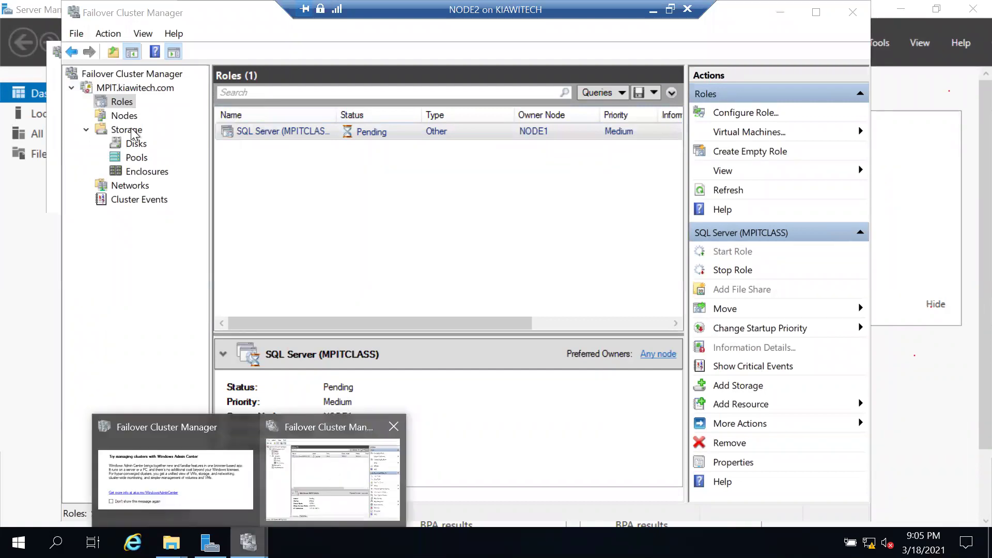
pyautogui.click(136, 142)
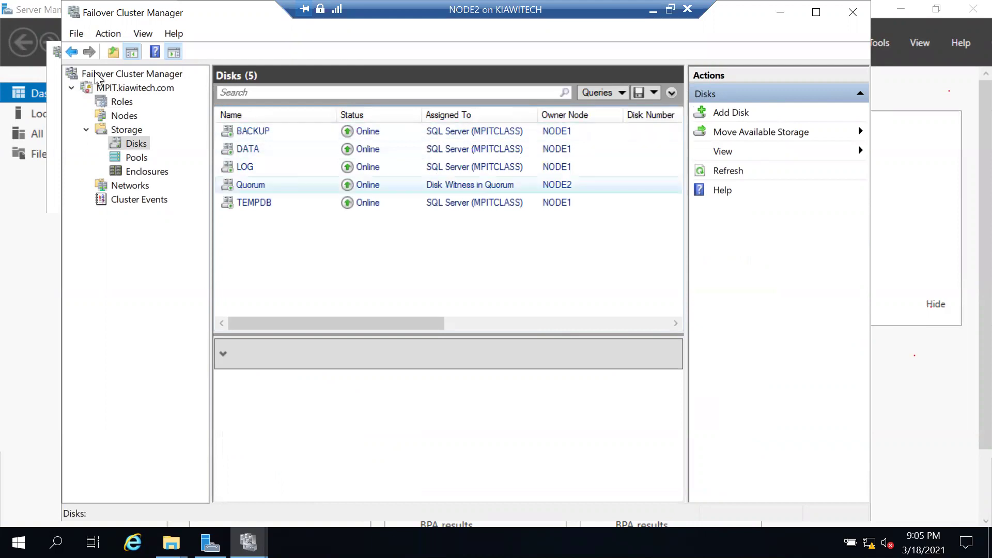
pyautogui.click(120, 103)
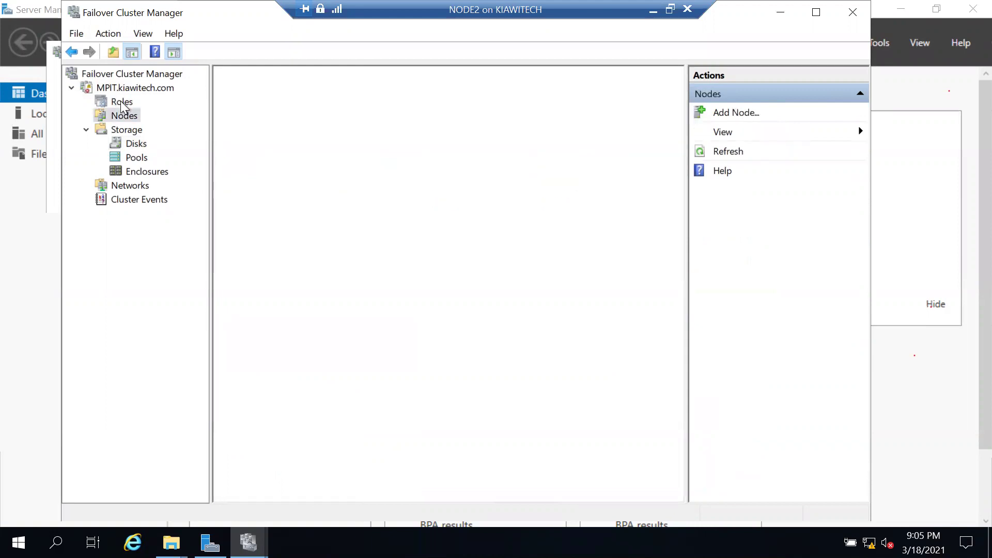
pyautogui.click(121, 101)
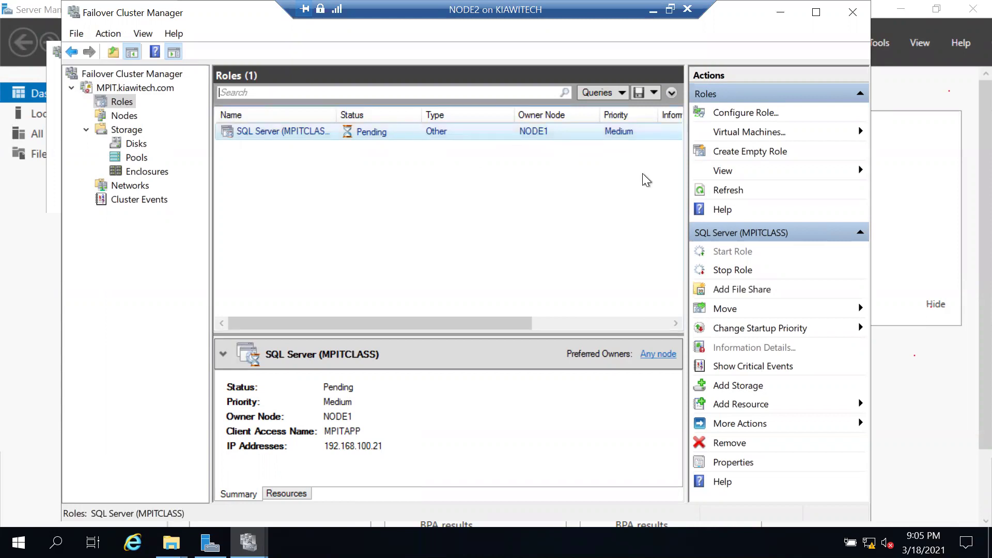
# Refresh the roles list, select SQL Server (MPITCLASS), and launch Task Manager from the taskbar.
pyautogui.click(702, 197)
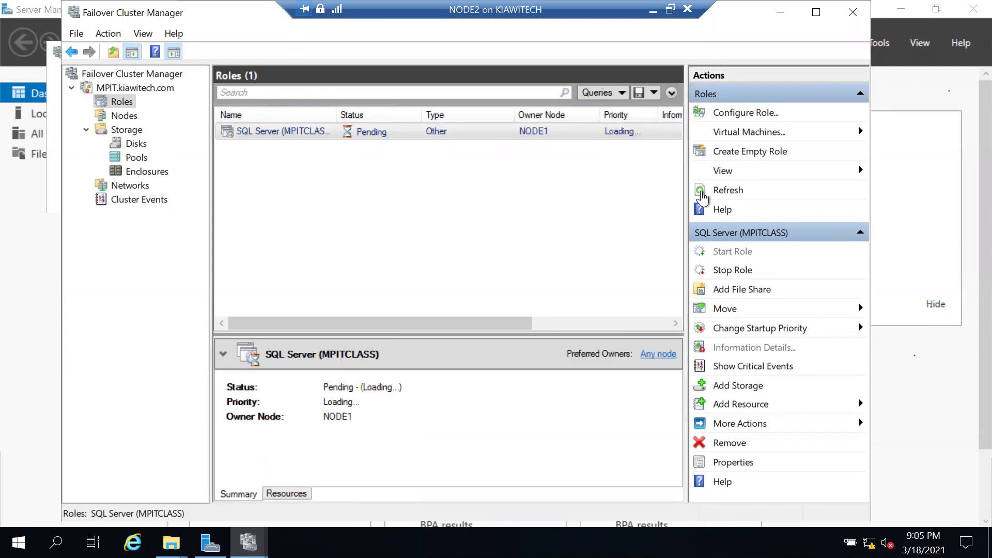
pyautogui.click(541, 136)
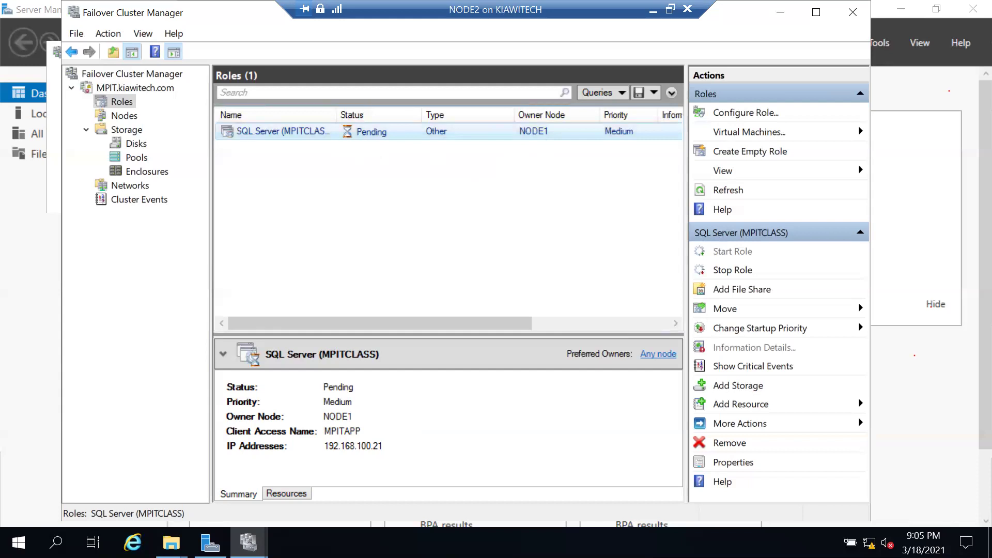
pyautogui.press('super')
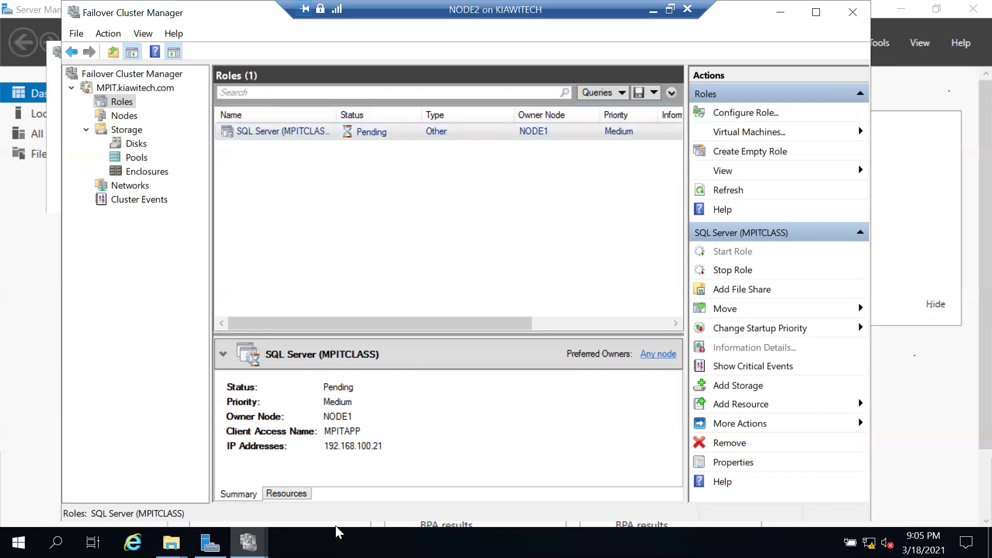
pyautogui.rightClick(335, 530)
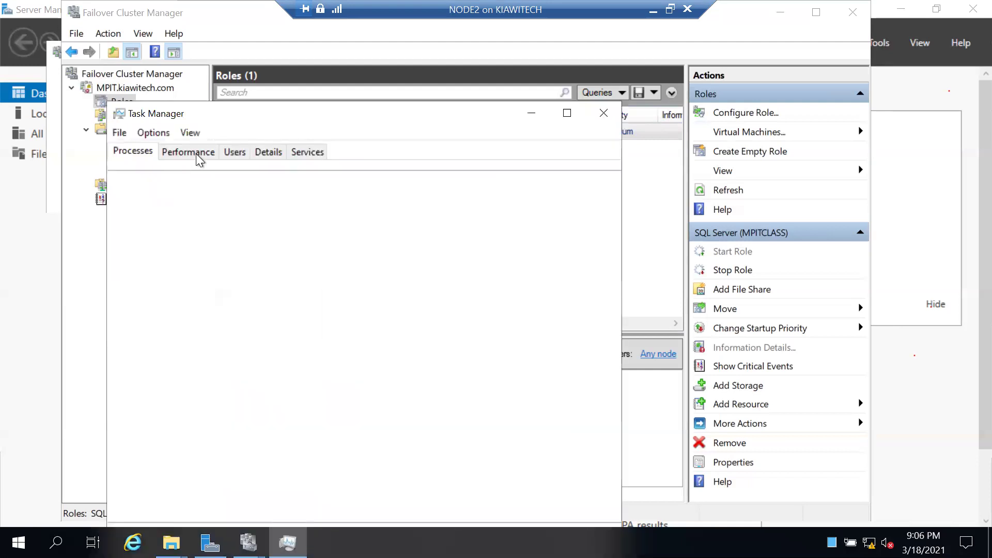
# View the performance graphs, relaunch Task Manager, and sort processes by CPU in reversed order.
pyautogui.click(196, 154)
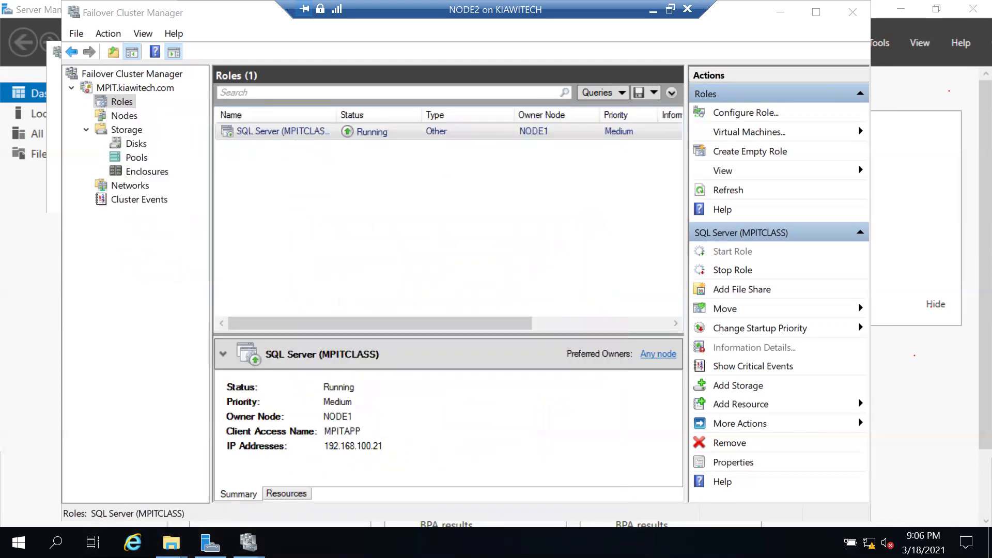
pyautogui.rightClick(307, 543)
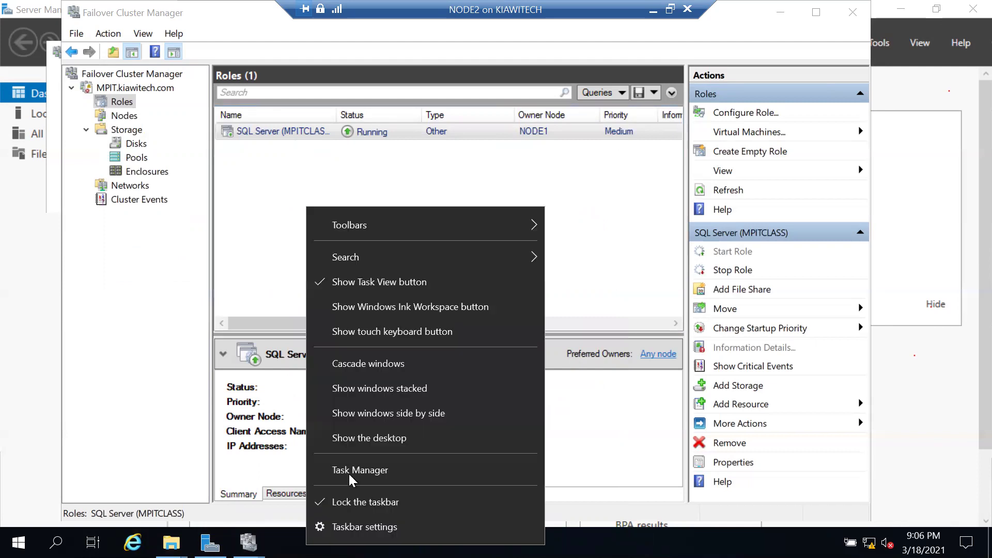
pyautogui.click(348, 472)
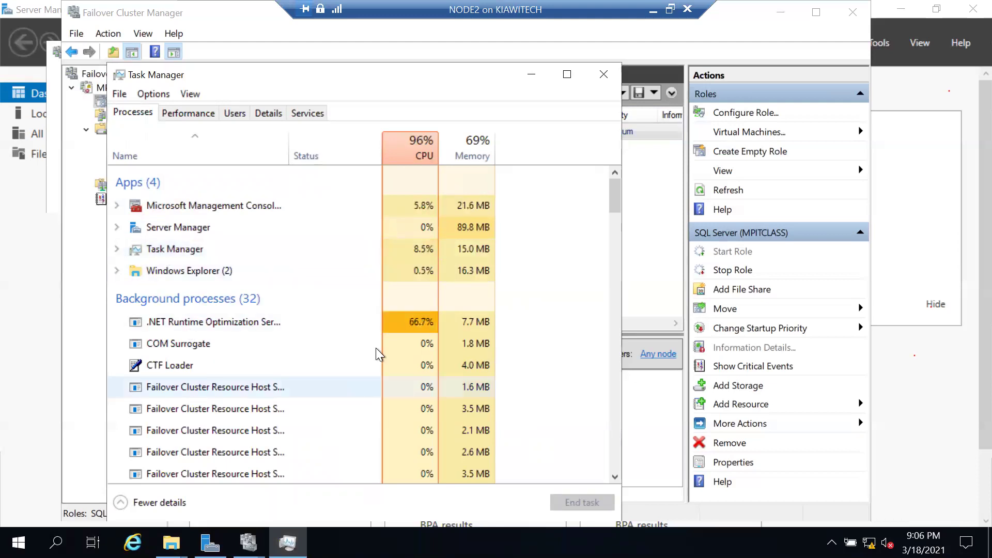
pyautogui.click(413, 154)
pyautogui.click(419, 155)
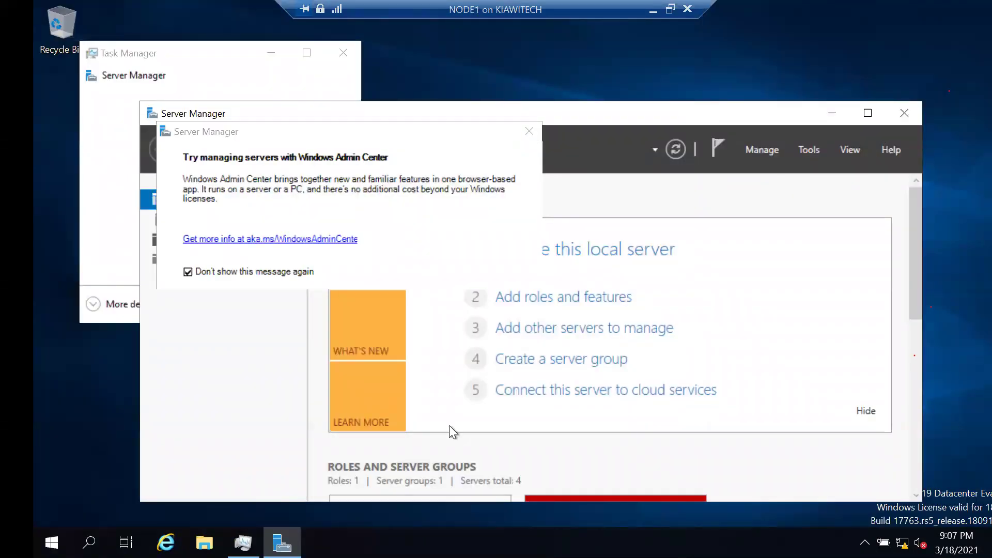
# Minimize Server Manager so NODE1's Task Manager is in front, and show its CPU performance graph.
pyautogui.rightClick(368, 542)
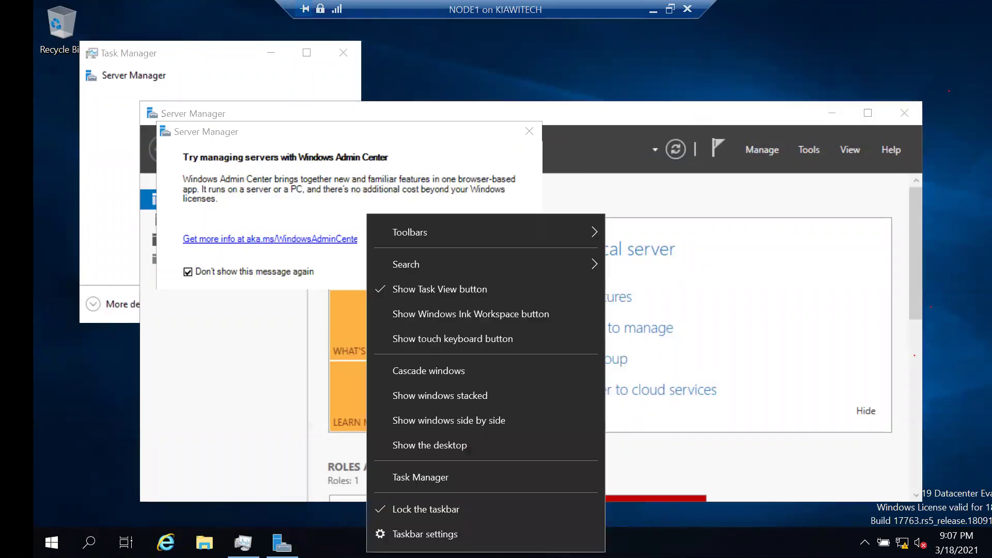
pyautogui.click(282, 542)
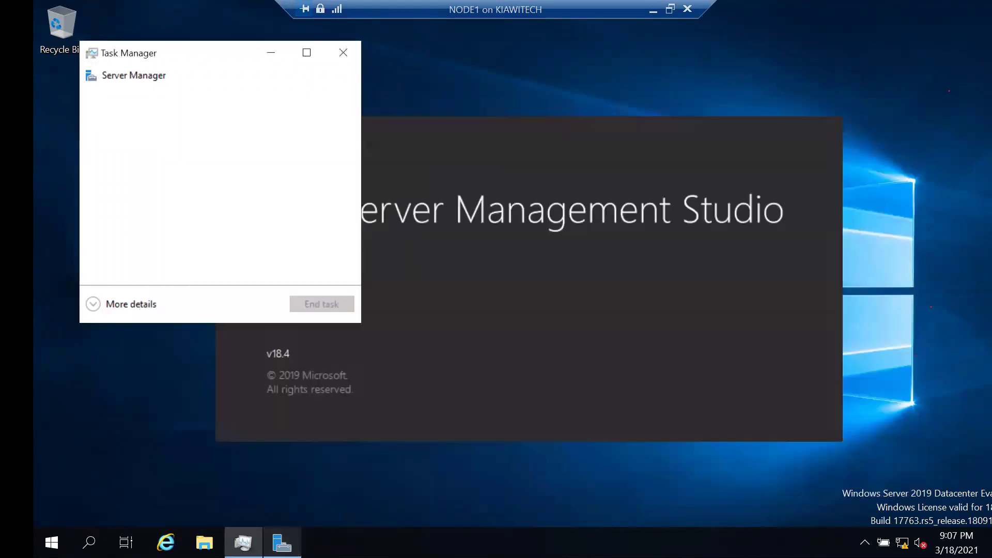
pyautogui.click(282, 542)
pyautogui.click(282, 542)
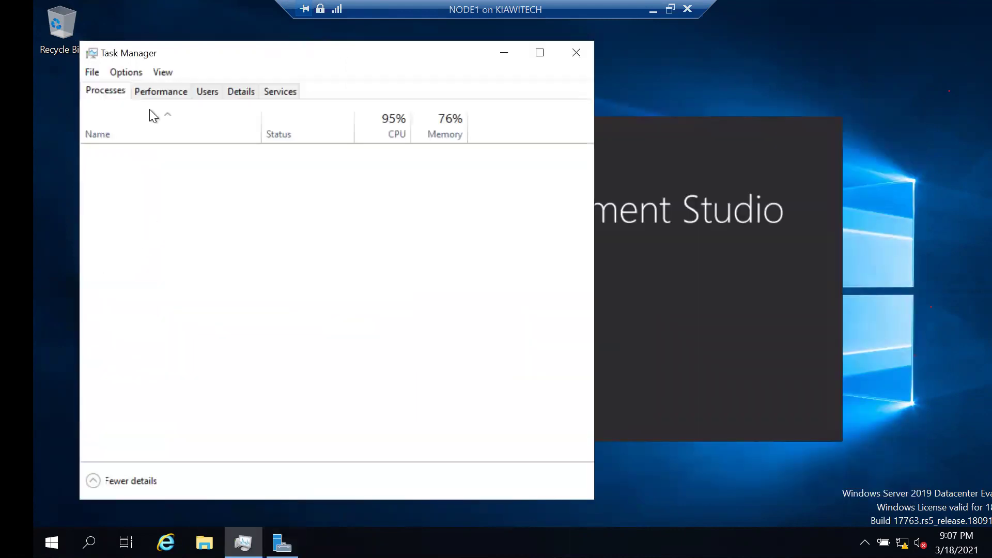
pyautogui.click(158, 95)
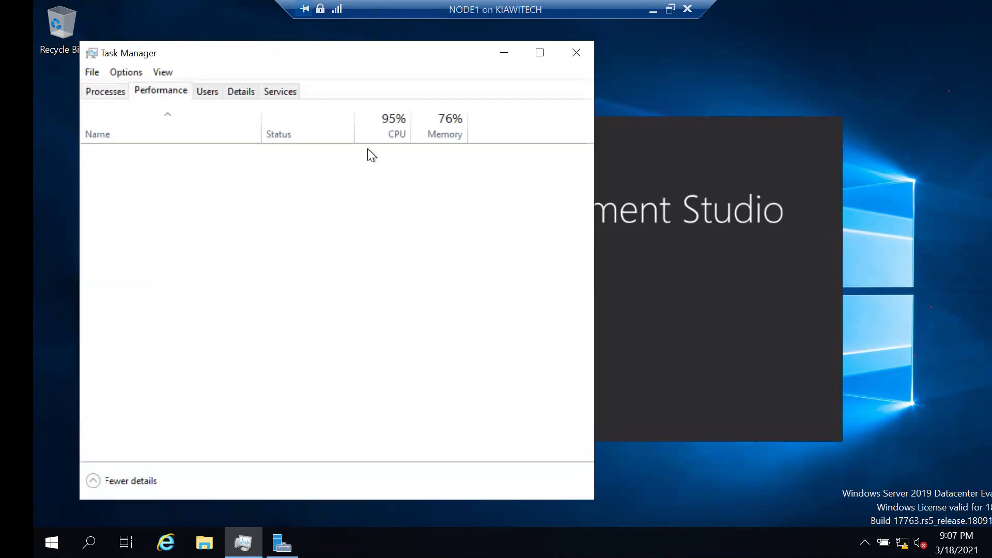
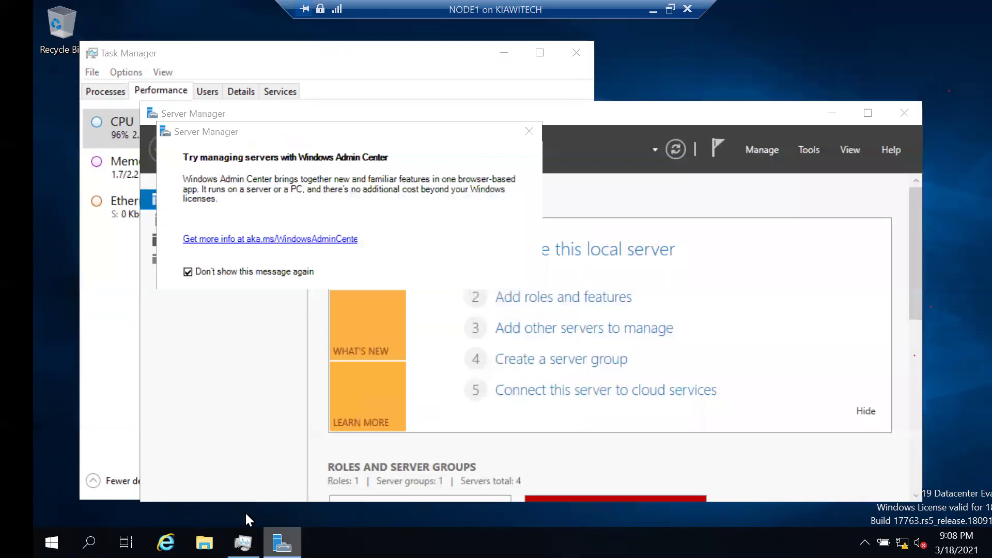
# Close the Server Manager window that opened on its own, using its taskbar button.
pyautogui.rightClick(282, 543)
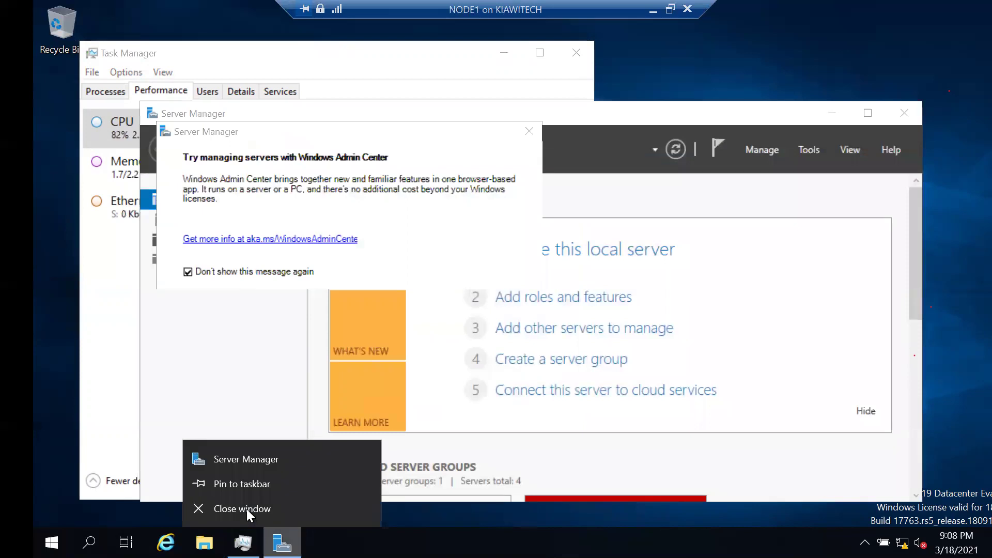
pyautogui.click(246, 509)
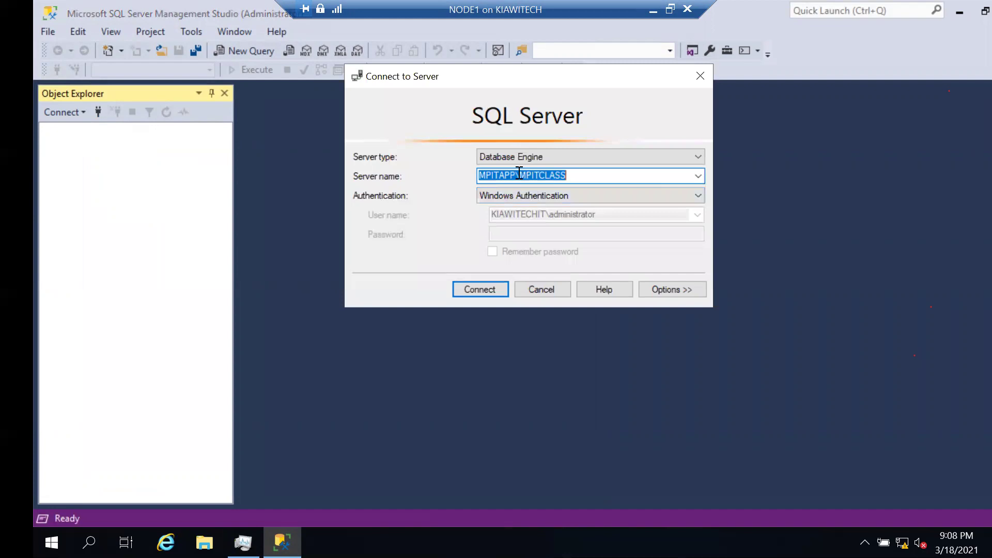
# Check the server name MPITAPP\MPITCLASS in Connect to Server and connect to it.
pyautogui.click(519, 174)
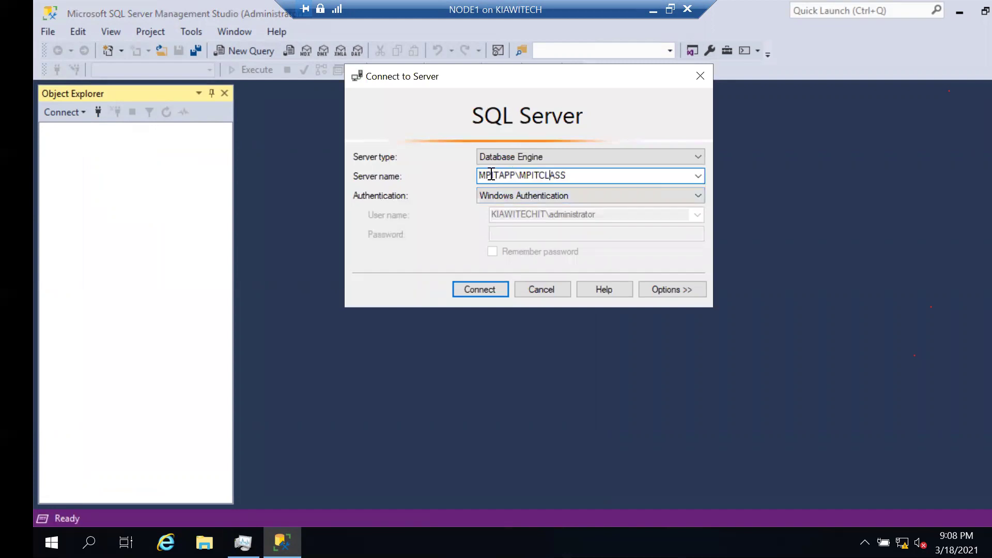
pyautogui.press('Left')
pyautogui.hotkey('shift', 'Left')
pyautogui.hotkey('shift', 'Left')
pyautogui.hotkey('shift', 'Left')
pyautogui.hotkey('shift', 'Left')
pyautogui.click(555, 177)
pyautogui.press('Right')
pyautogui.hotkey('shift', 'Right')
pyautogui.hotkey('shift', 'Left')
pyautogui.moveTo(505, 177); pyautogui.dragTo(498, 176)
pyautogui.click(507, 176)
pyautogui.hotkey('shift', 'Left')
pyautogui.hotkey('shift', 'Left')
pyautogui.hotkey('shift', 'Left')
pyautogui.hotkey('shift', 'Left')
pyautogui.hotkey('shift', 'Left')
pyautogui.hotkey('shift', 'Left')
pyautogui.hotkey('shift', 'Left')
pyautogui.hotkey('shift', 'Left')
pyautogui.hotkey('shift', 'Left')
pyautogui.hotkey('shift', 'Left')
pyautogui.hotkey('shift', 'Left')
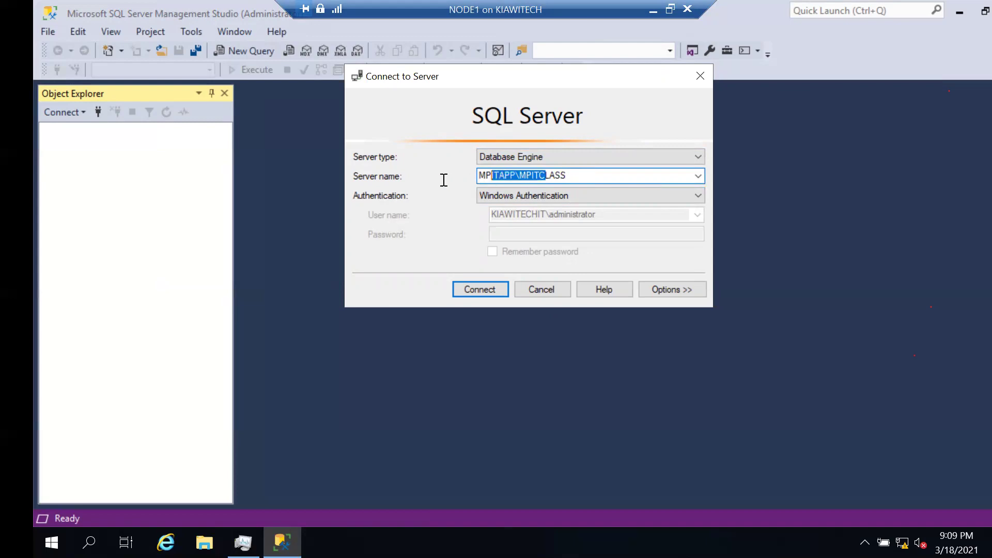
pyautogui.click(481, 288)
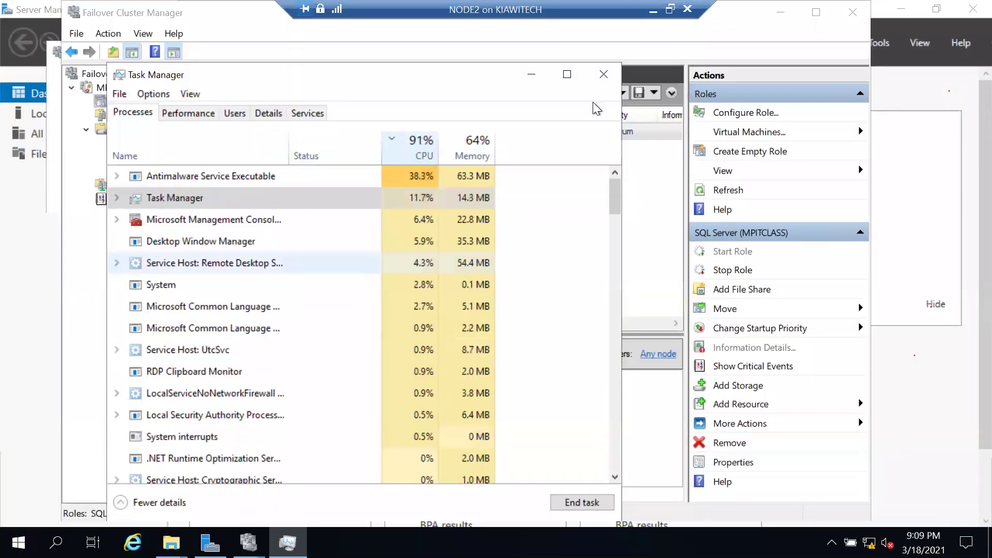
# Close Task Manager on NODE2 to see the cluster roles, then minimize Management Studio on NODE1.
pyautogui.click(603, 74)
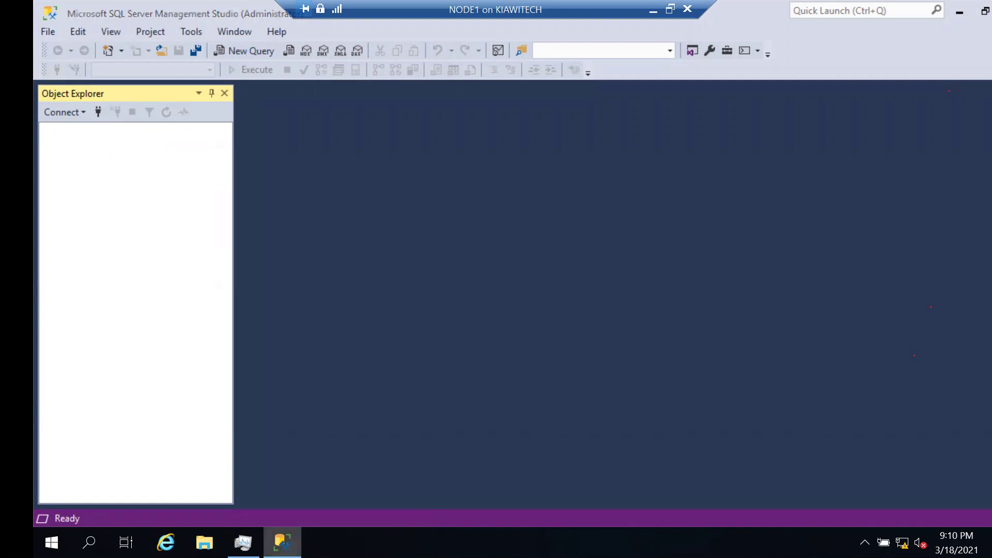
pyautogui.click(282, 542)
# Close the empty SSMS window on NODE1 from its taskbar button.
pyautogui.rightClick(282, 542)
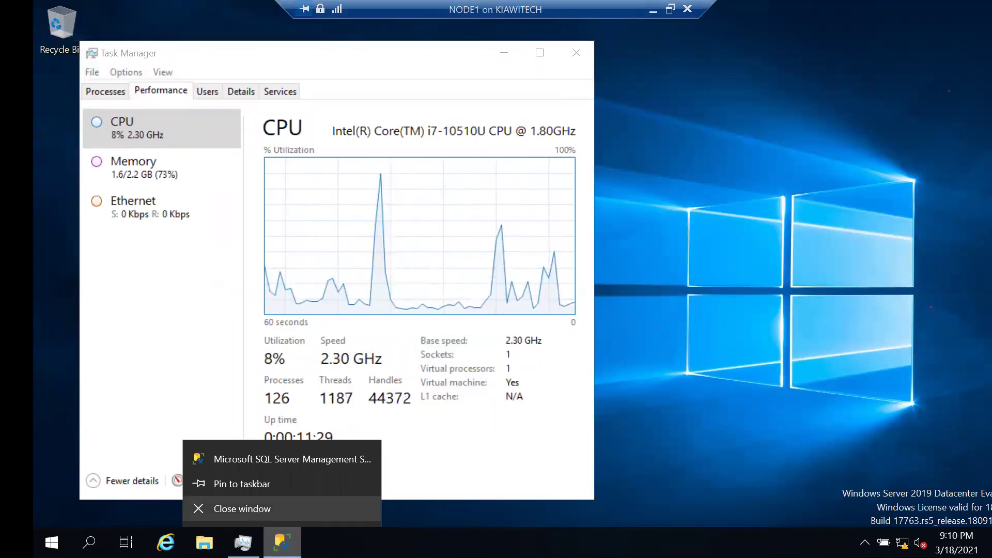
pyautogui.press('Escape')
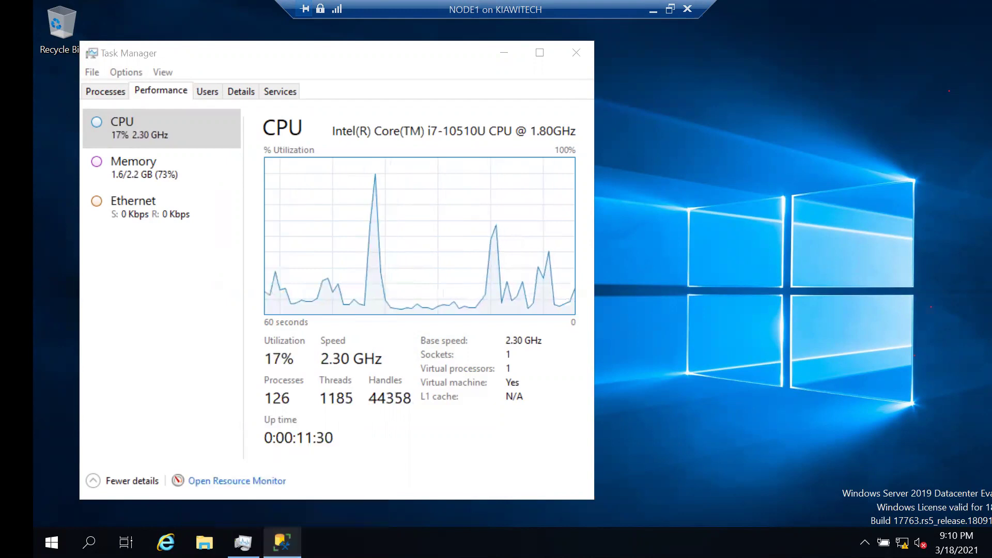
pyautogui.rightClick(282, 542)
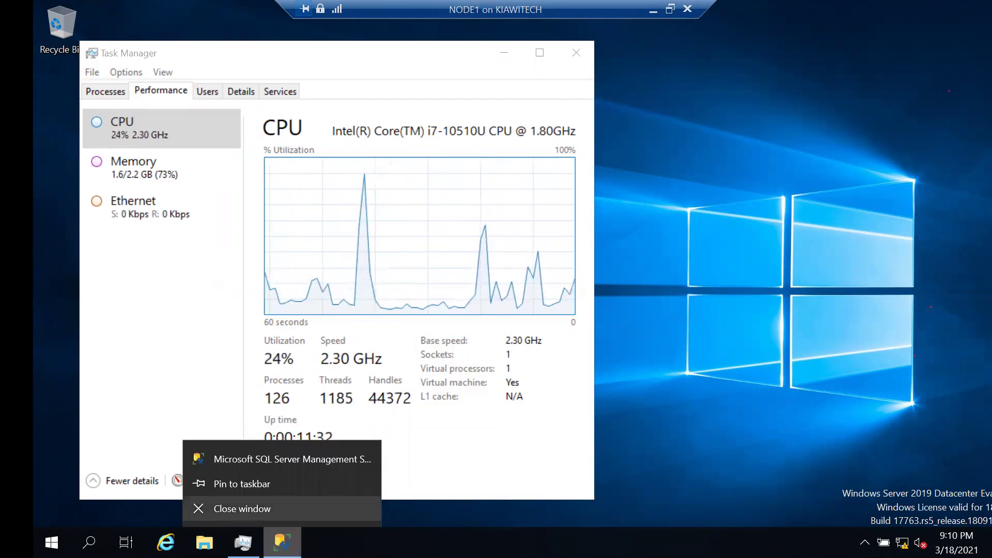
pyautogui.click(590, 198)
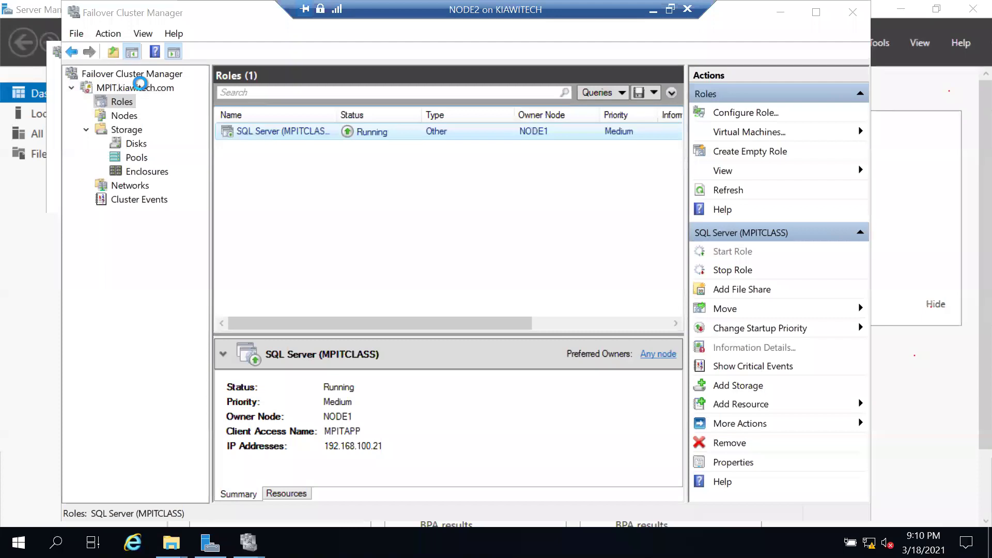
# Show the MPIT.kiawitech.com summary with the Name: MPIT and Quorum core resources Online.
pyautogui.click(140, 86)
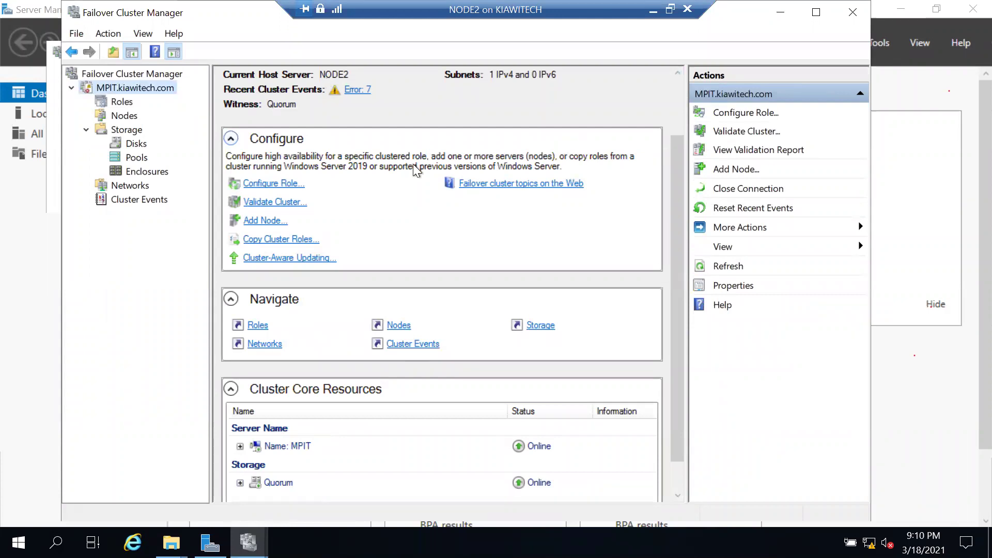
pyautogui.click(555, 184)
pyautogui.click(56, 543)
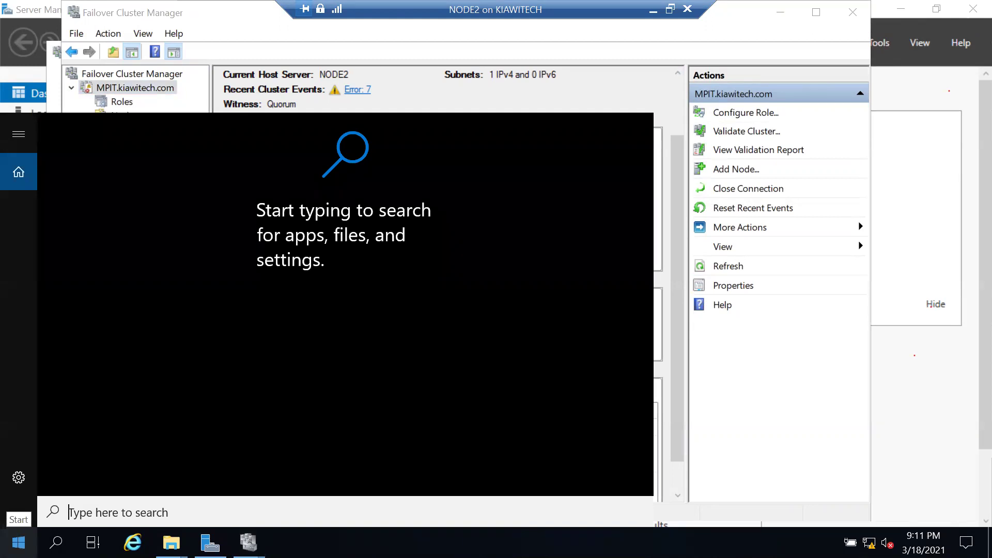
pyautogui.press('Escape')
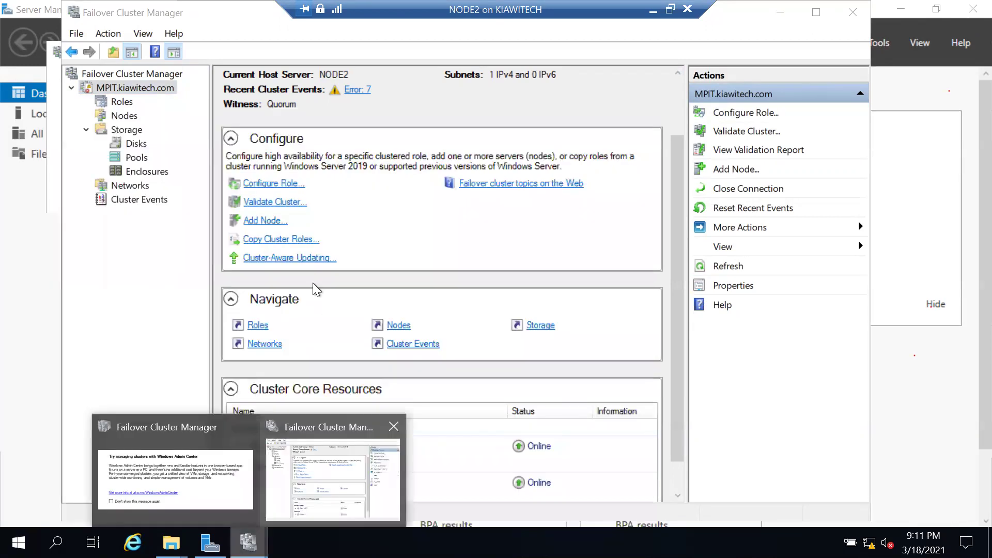
# List the cluster disks and their owners, and inspect the Quorum disk's actions.
pyautogui.rightClick(151, 85)
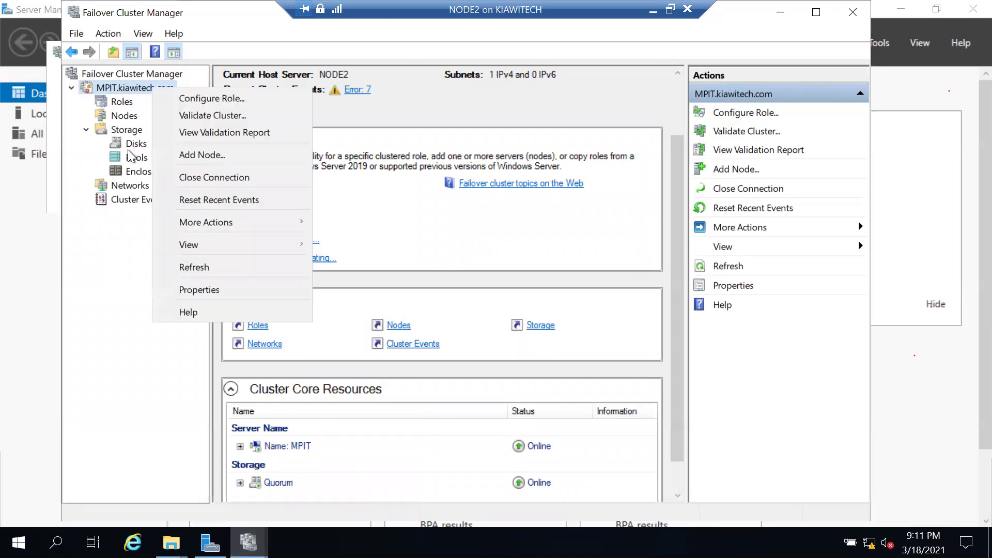
pyautogui.click(130, 145)
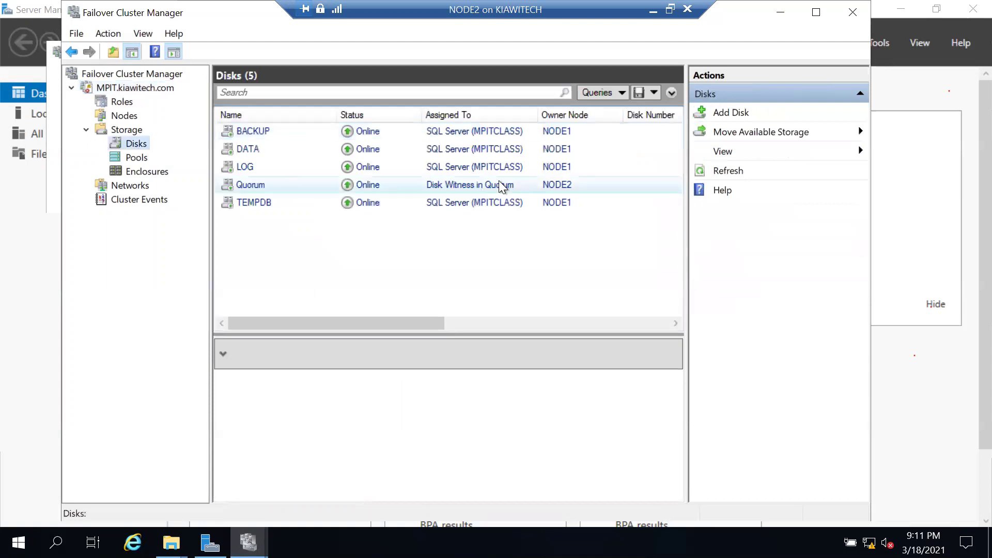
pyautogui.rightClick(497, 185)
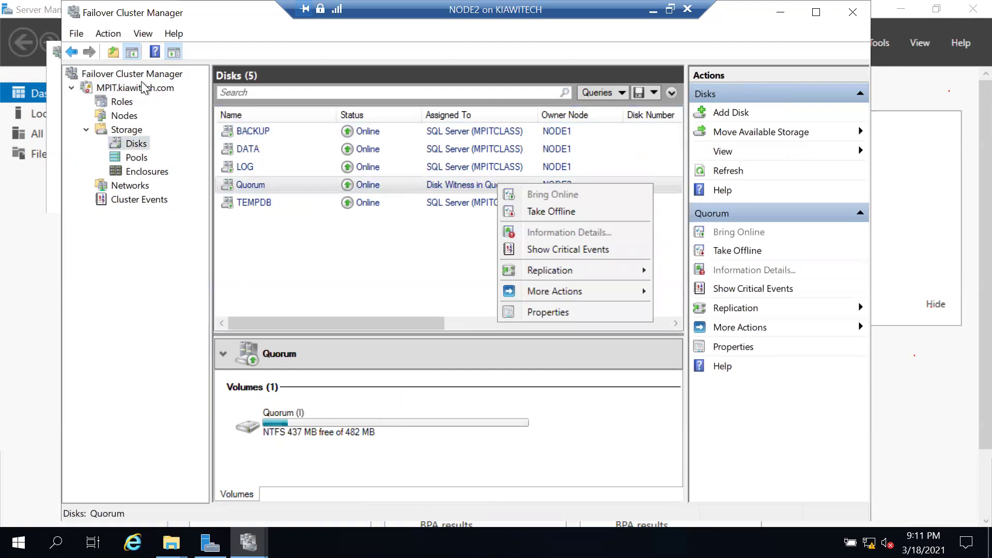
pyautogui.press('Escape')
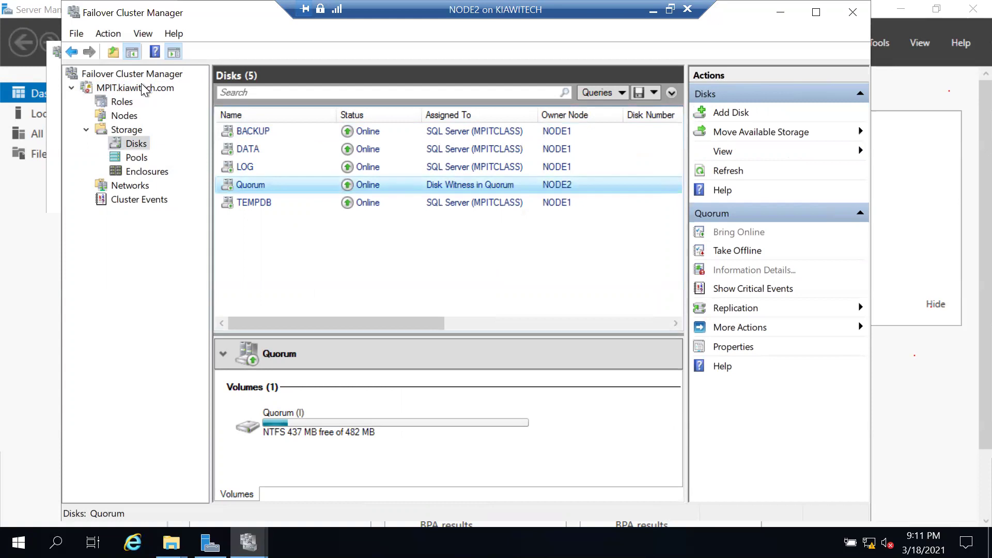
# From the cluster's More Actions, reach Move Core Cluster Resources and its Select Node option.
pyautogui.click(142, 85)
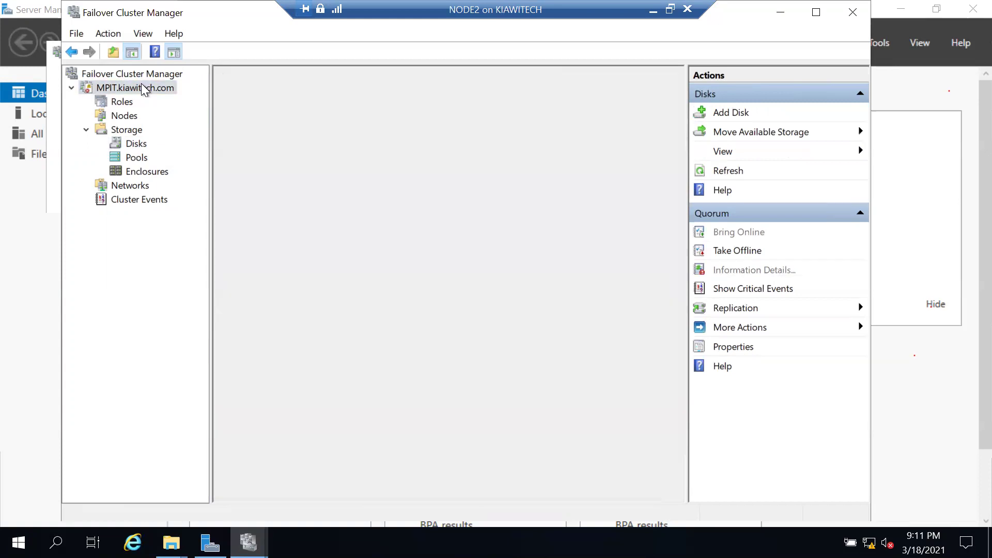
pyautogui.rightClick(143, 88)
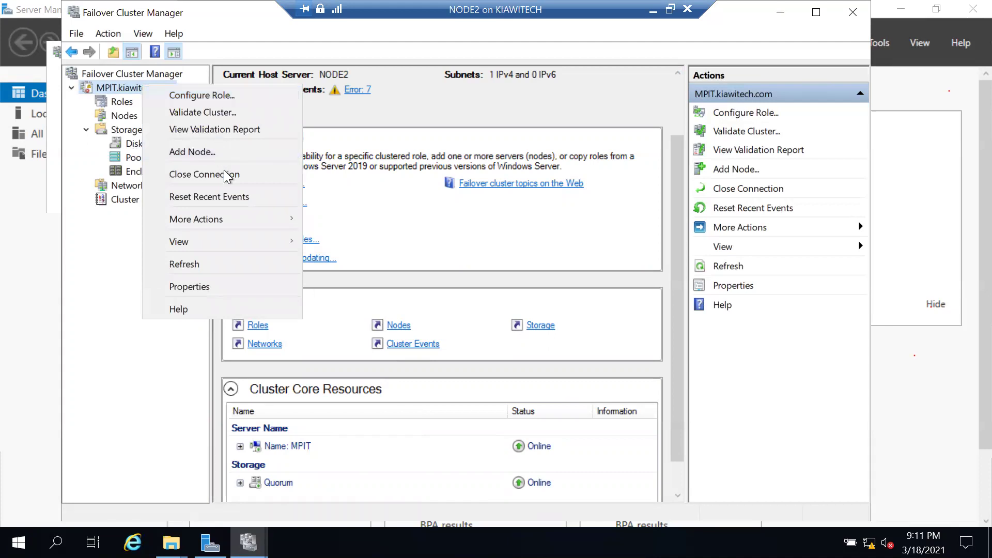
pyautogui.moveTo(257, 218)
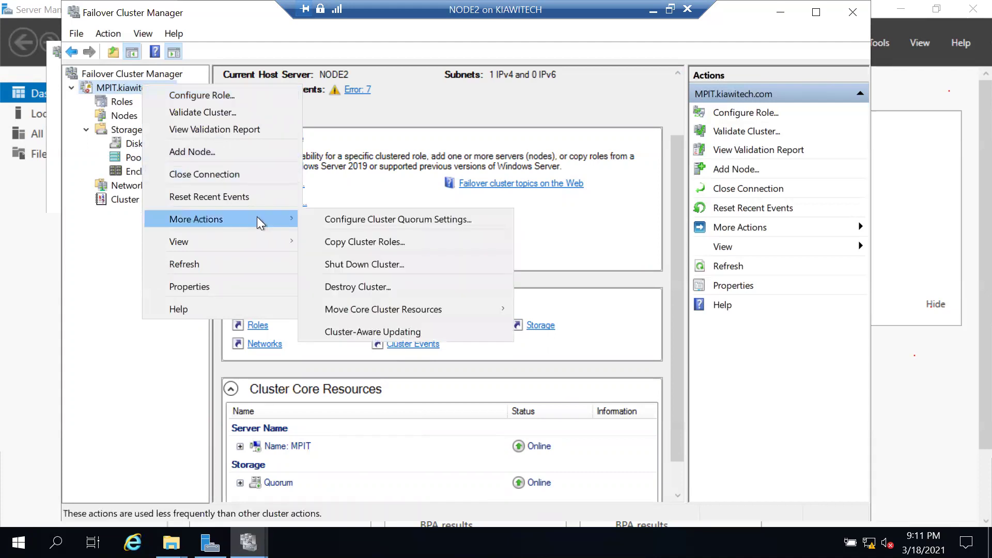
pyautogui.click(230, 213)
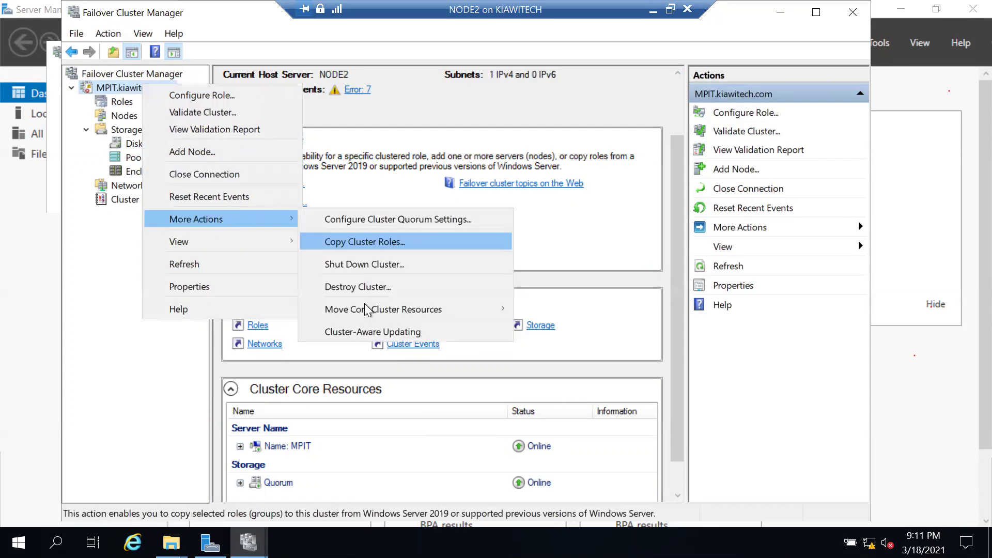
pyautogui.moveTo(361, 308)
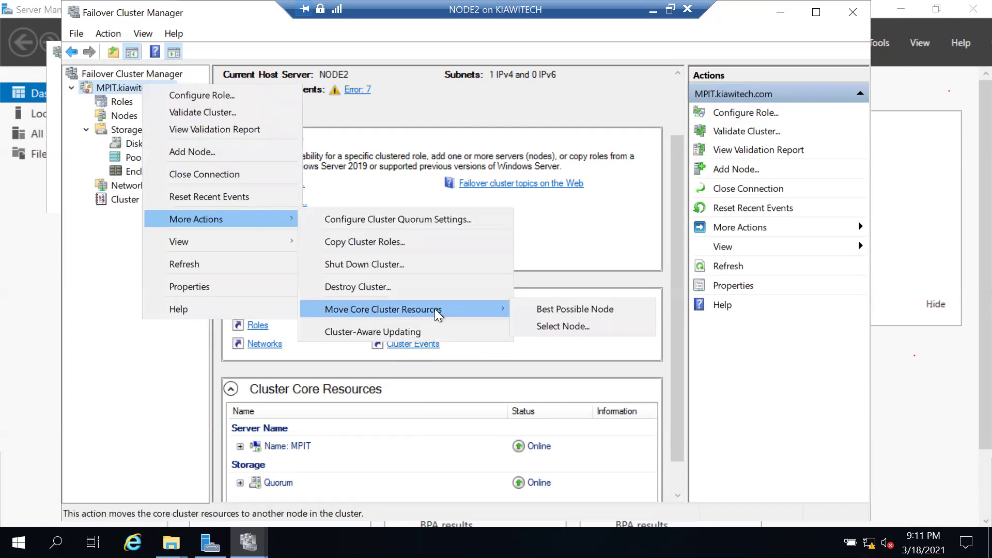
# Move the core cluster resources to NODE1 and confirm the Quorum disk's owner under Disks.
pyautogui.click(570, 320)
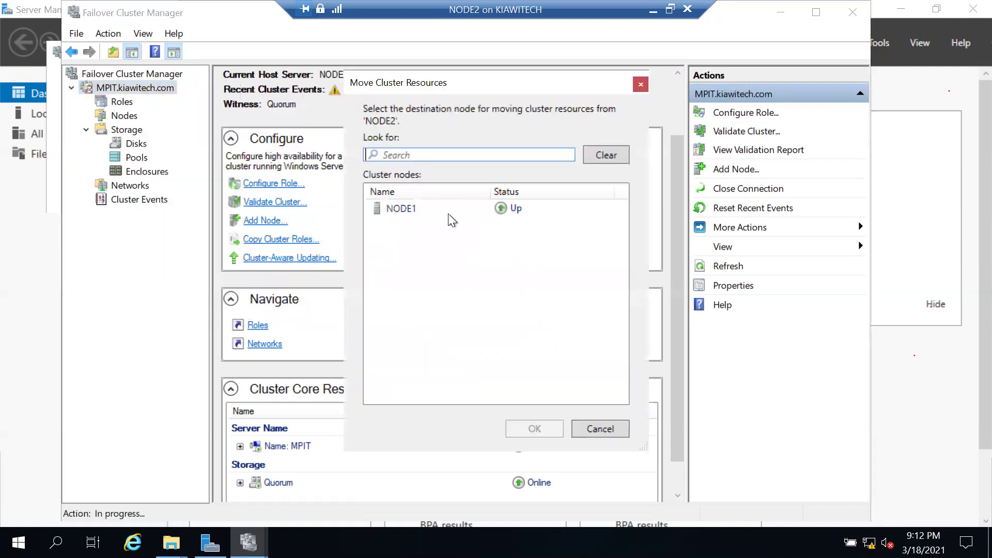
pyautogui.press('Escape')
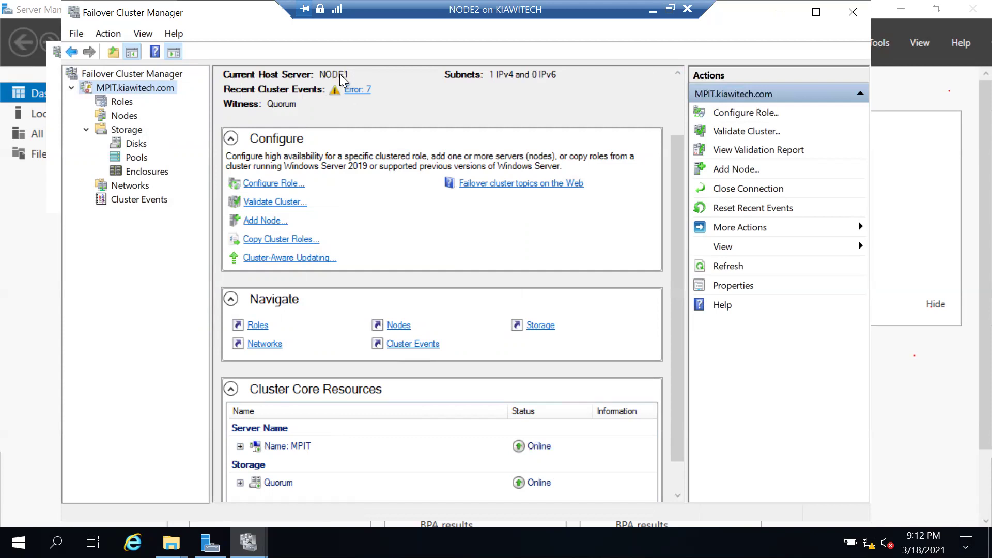
pyautogui.click(136, 144)
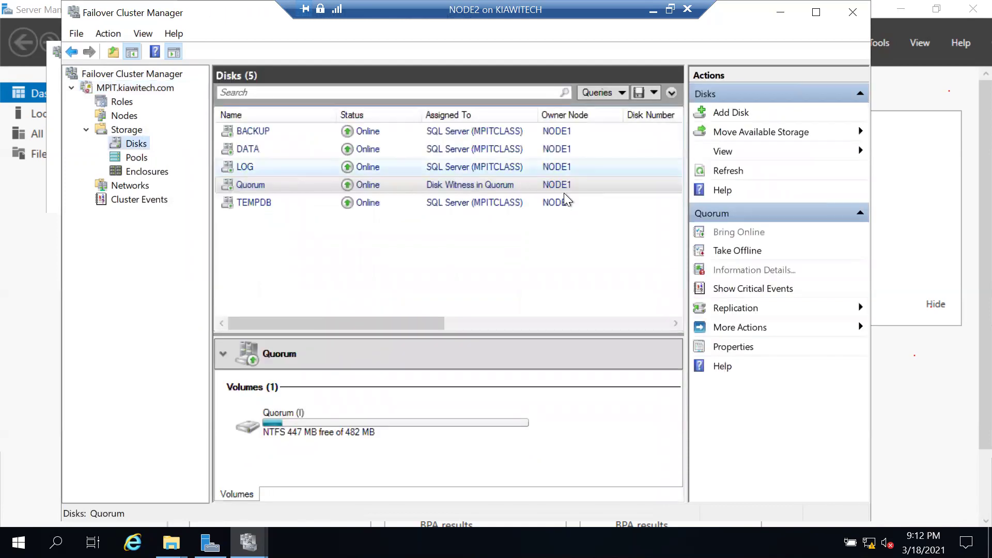
pyautogui.click(541, 188)
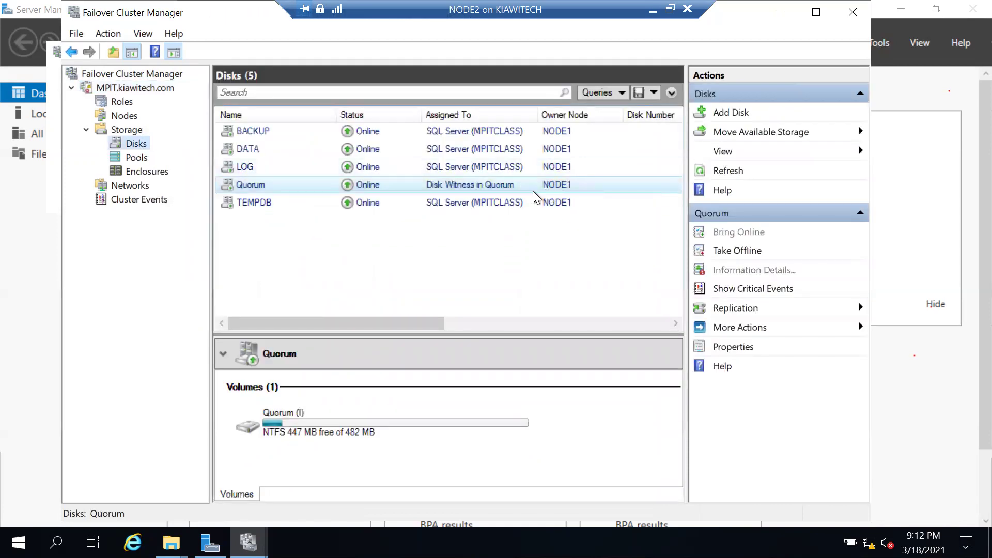
pyautogui.press('Tab')
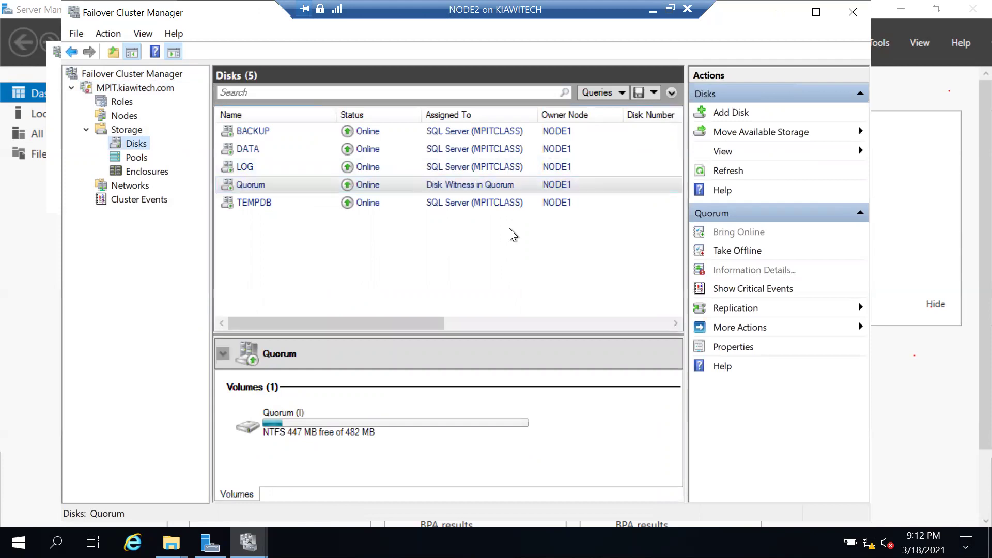
pyautogui.click(130, 92)
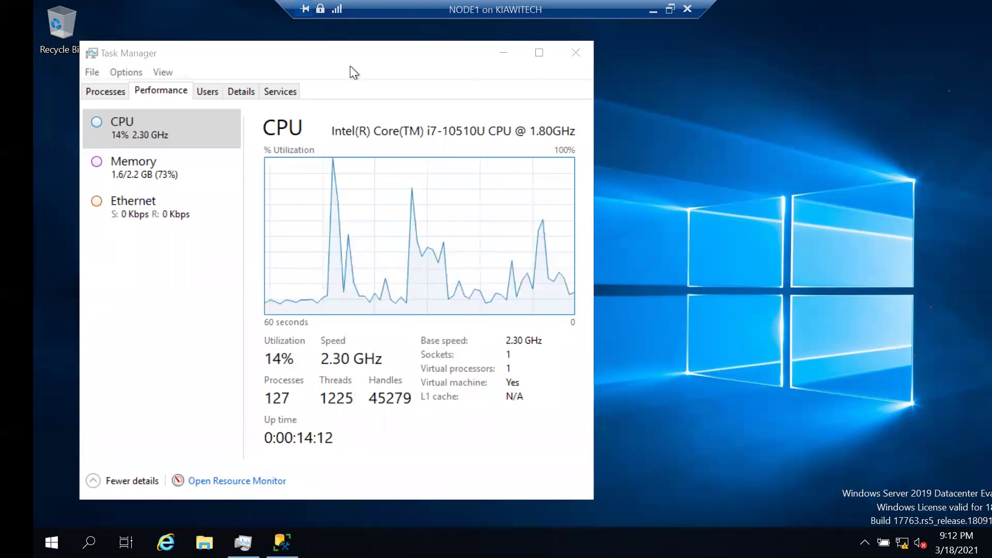
# On NODE1, move Task Manager aside, minimize Management Studio, then bring it back to the front.
pyautogui.click(485, 119)
pyautogui.moveTo(321, 53); pyautogui.dragTo(633, 137)
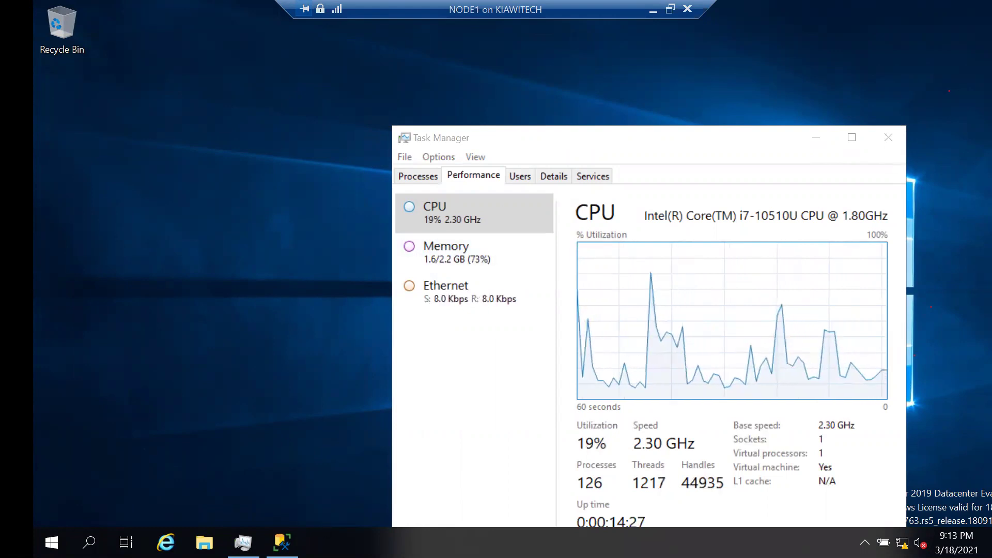
pyautogui.rightClick(282, 542)
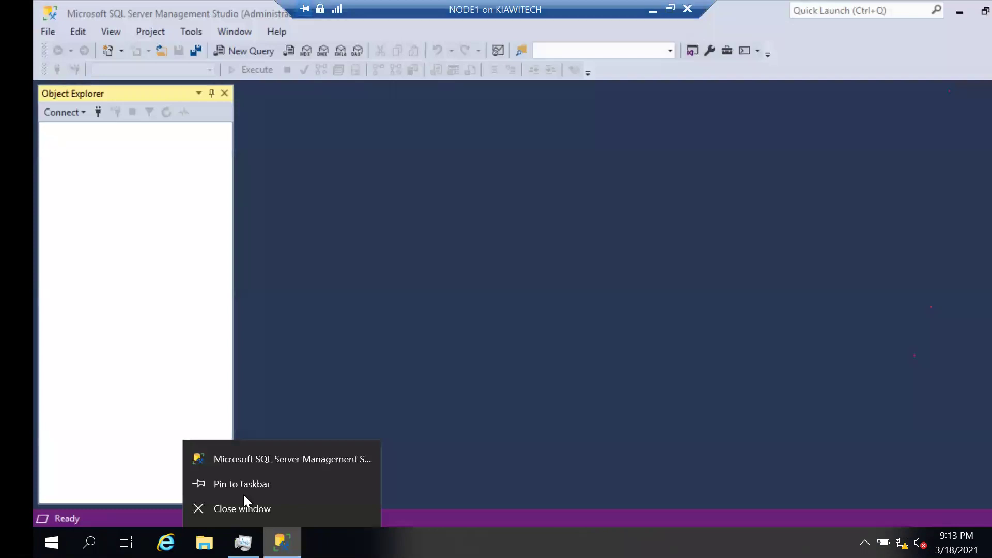
pyautogui.click(242, 509)
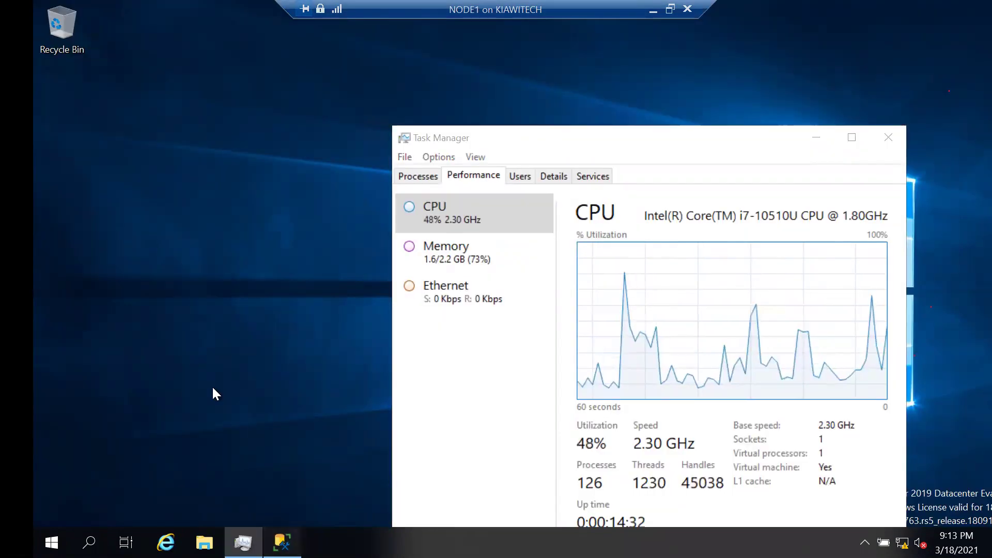
pyautogui.hotkey('alt', 'Tab')
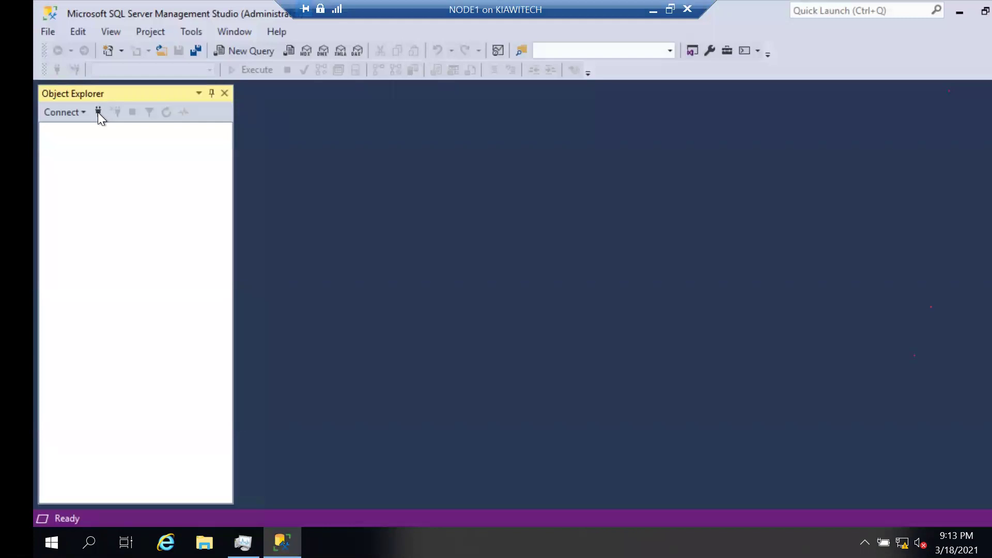